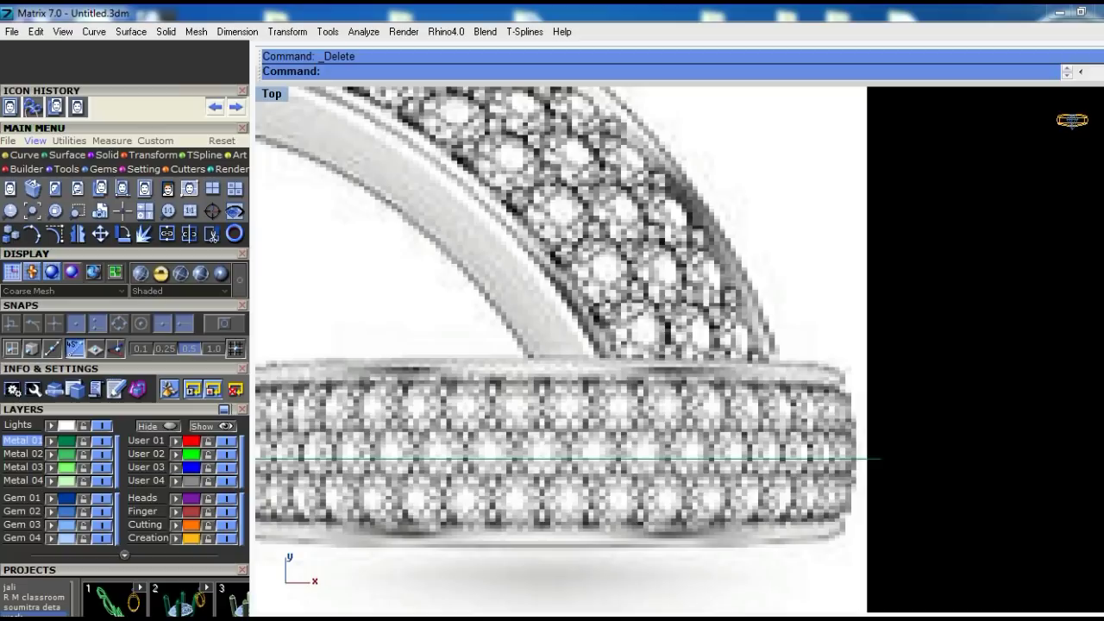
Pan and zoom around the ring reference image to frame it
{"action": "scroll", "coordinate": [719, 350], "scroll_direction": "down", "scroll_amount": 2}
{"action": "scroll", "coordinate": [720, 350], "scroll_direction": "down", "scroll_amount": 3}
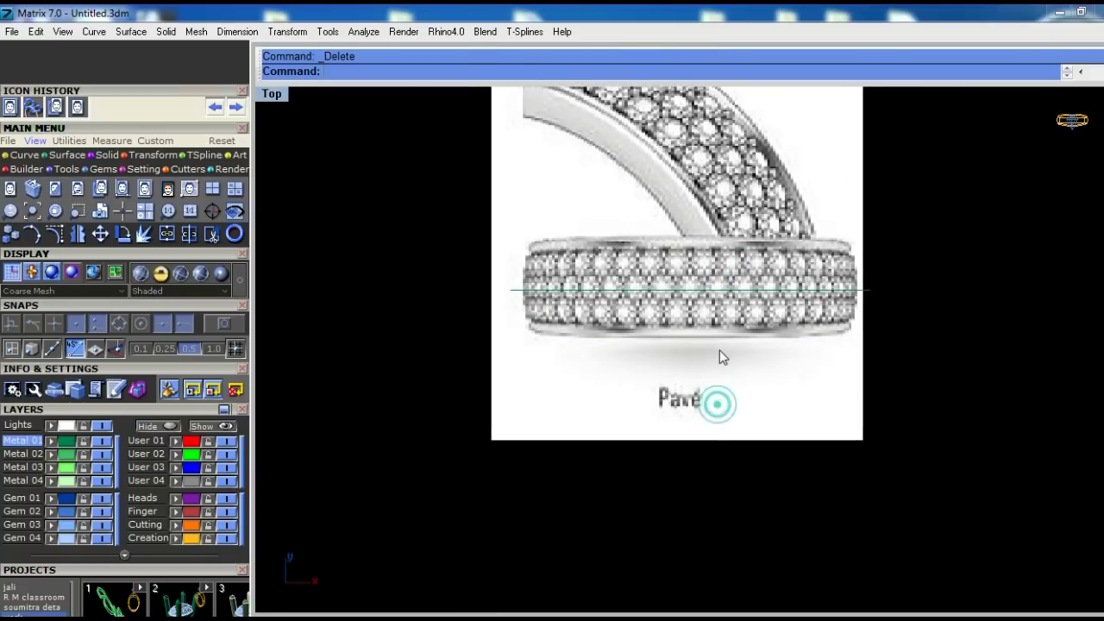
{"action": "scroll", "coordinate": [720, 350], "scroll_direction": "up", "scroll_amount": 2}
{"action": "scroll", "coordinate": [688, 330], "scroll_direction": "up", "scroll_amount": 1}
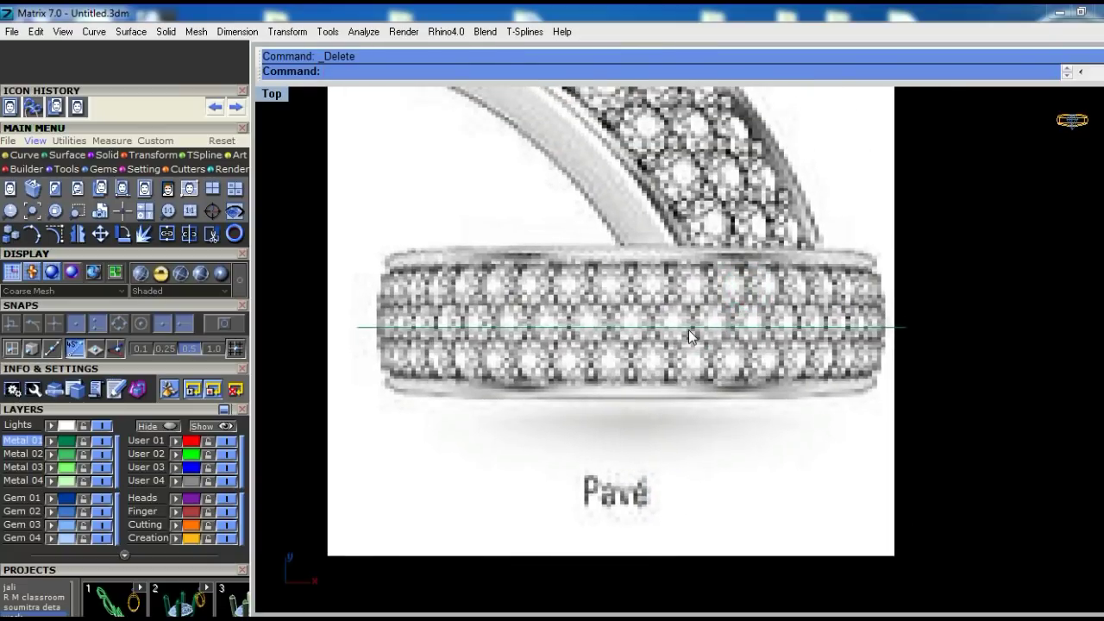
{"action": "right_click_drag", "start_coordinate": [636, 317], "coordinate": [609, 355]}
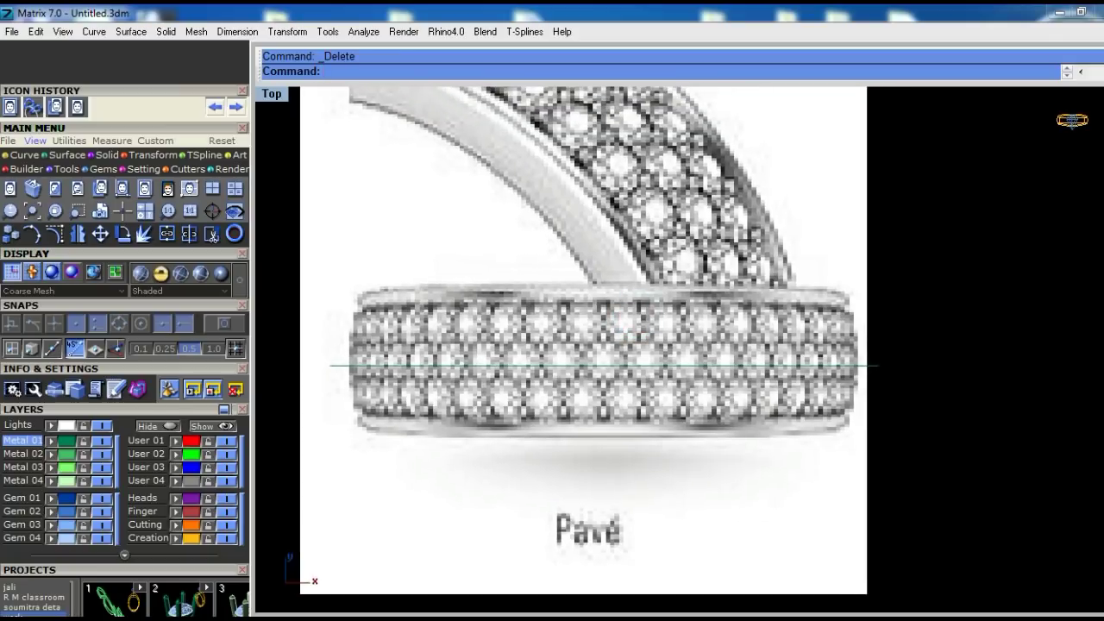
{"action": "scroll", "coordinate": [625, 302], "scroll_direction": "down", "scroll_amount": 2}
{"action": "right_click_drag", "start_coordinate": [644, 259], "coordinate": [645, 289]}
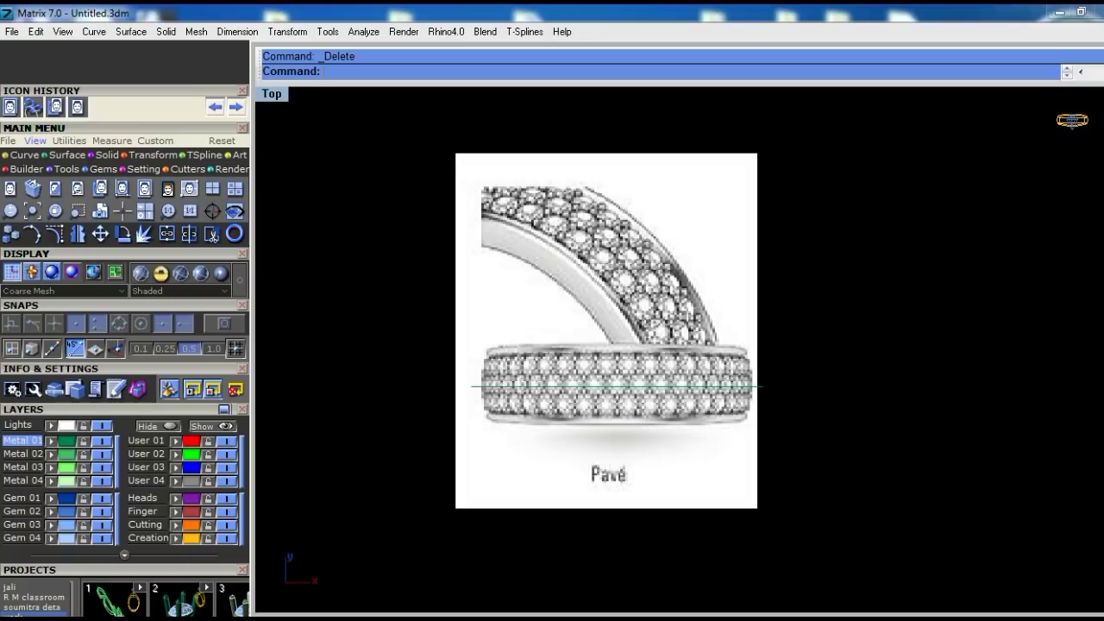
{"action": "scroll", "coordinate": [644, 328], "scroll_direction": "up", "scroll_amount": 2}
{"action": "scroll", "coordinate": [691, 446], "scroll_direction": "up", "scroll_amount": 2}
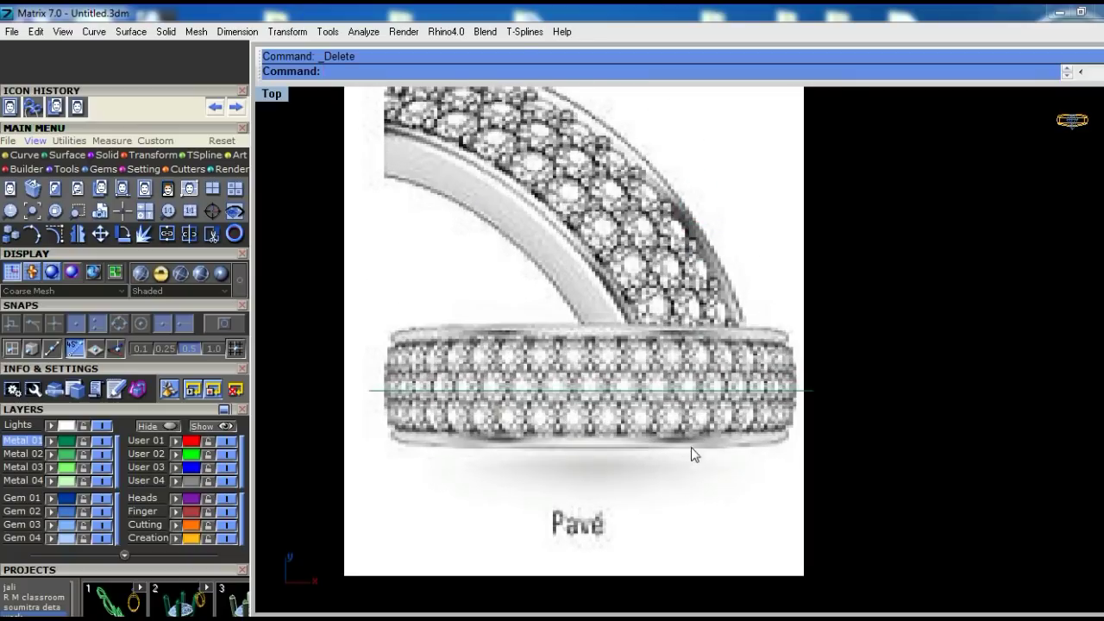
{"action": "scroll", "coordinate": [690, 447], "scroll_direction": "down", "scroll_amount": 1}
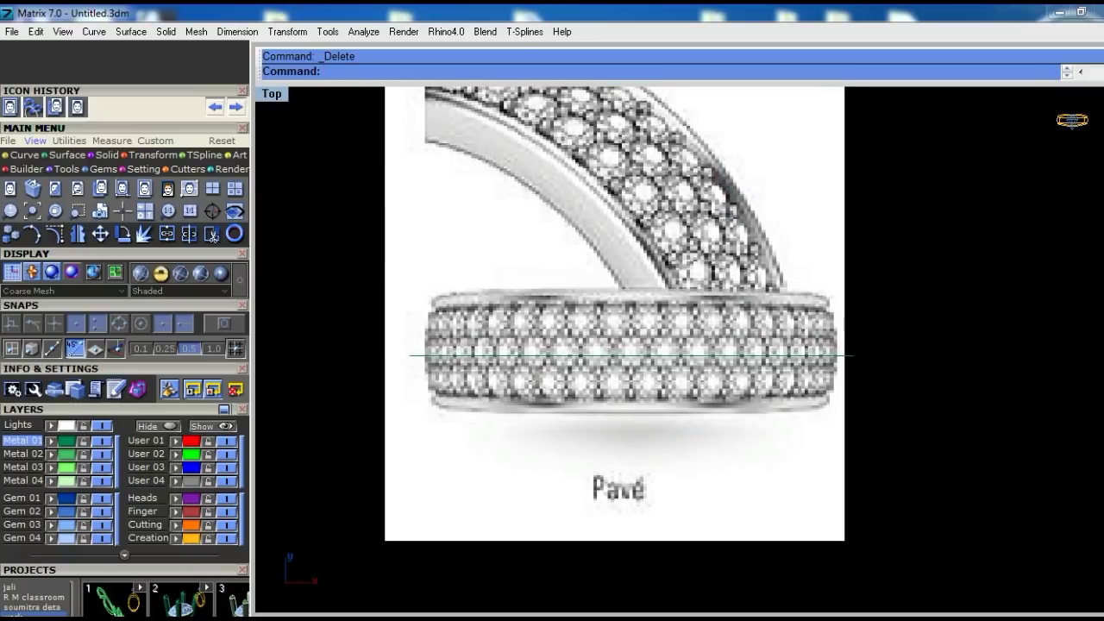
{"action": "scroll", "coordinate": [635, 447], "scroll_direction": "down", "scroll_amount": 3}
{"action": "scroll", "coordinate": [719, 385], "scroll_direction": "up", "scroll_amount": 1}
{"action": "scroll", "coordinate": [747, 269], "scroll_direction": "up", "scroll_amount": 1}
Move from the Perspective view to a maximized Front view of the ring circle
{"action": "key", "text": "ctrl+F4"}
{"action": "scroll", "coordinate": [695, 434], "scroll_direction": "up", "scroll_amount": 2}
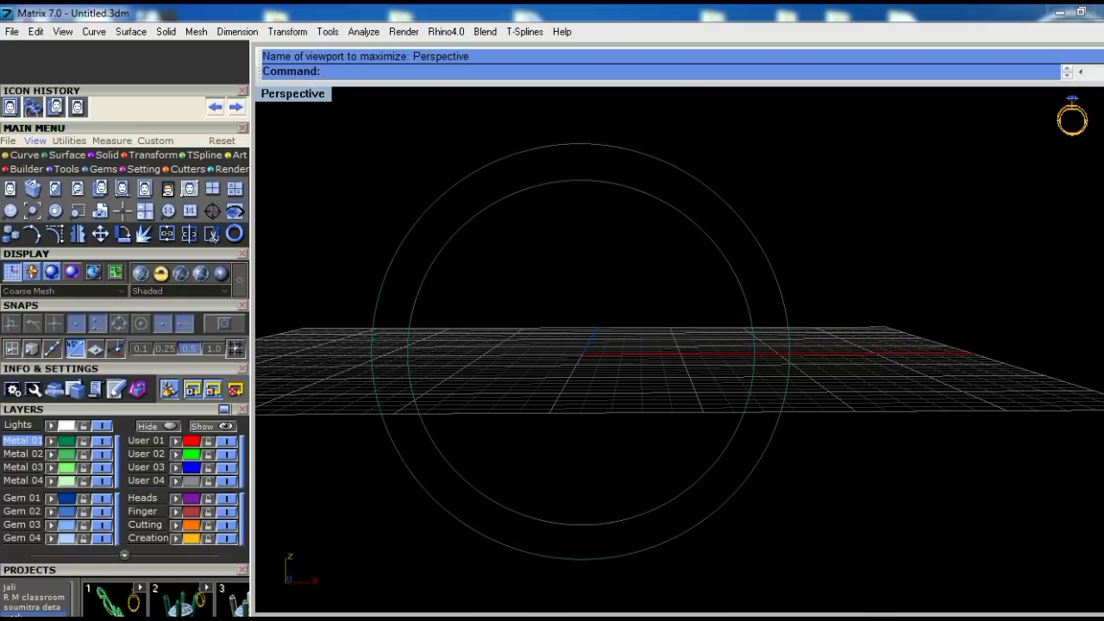
{"action": "right_click_drag", "start_coordinate": [729, 258], "coordinate": [718, 252]}
{"action": "key", "text": "ctrl+F2"}
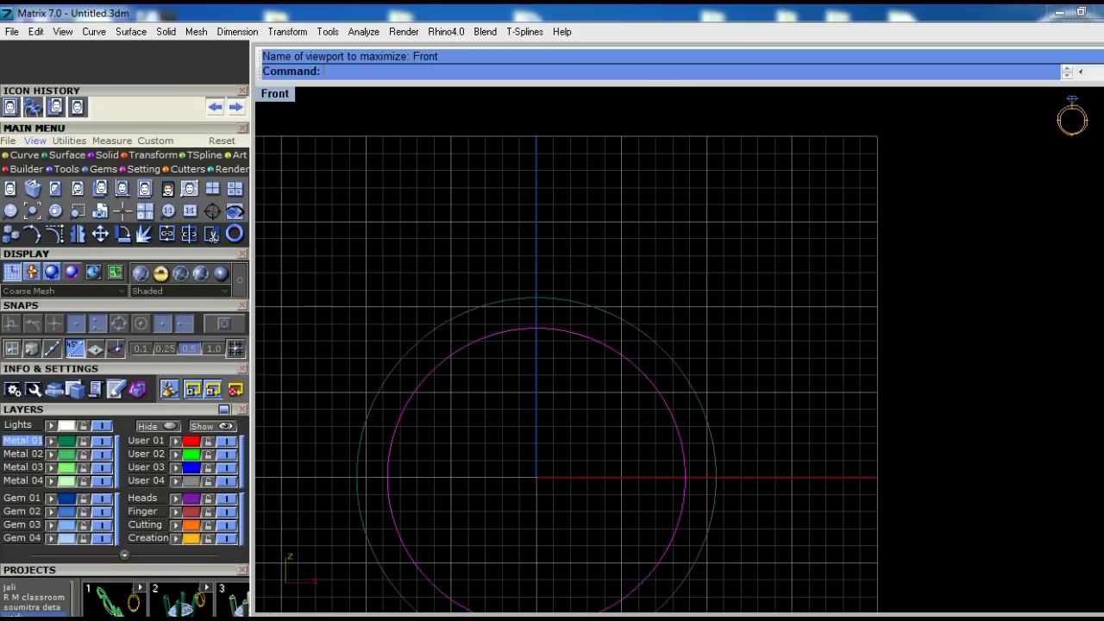
{"action": "scroll", "coordinate": [692, 320], "scroll_direction": "up", "scroll_amount": 1}
{"action": "type", "text": "d"}
{"action": "key", "text": "ctrl+z"}
{"action": "key", "text": "ctrl+z"}
{"action": "scroll", "coordinate": [685, 313], "scroll_direction": "down", "scroll_amount": 2}
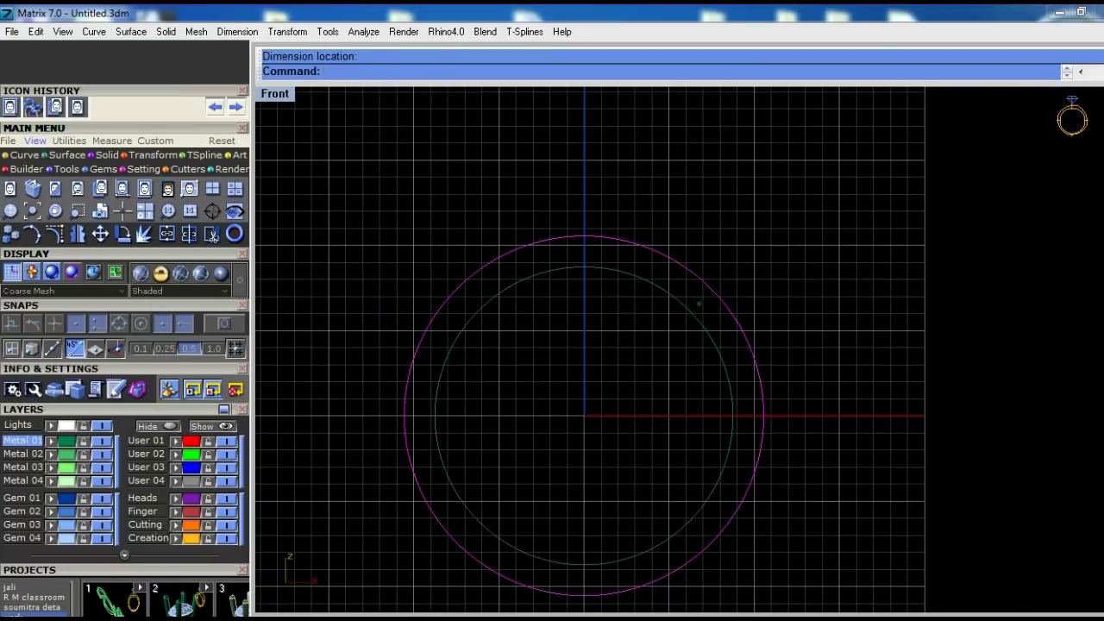
Offset the ring circle 1.8 outward and view the result in Perspective
{"action": "left_click", "coordinate": [699, 303]}
{"action": "scroll", "coordinate": [759, 345], "scroll_direction": "up", "scroll_amount": 2}
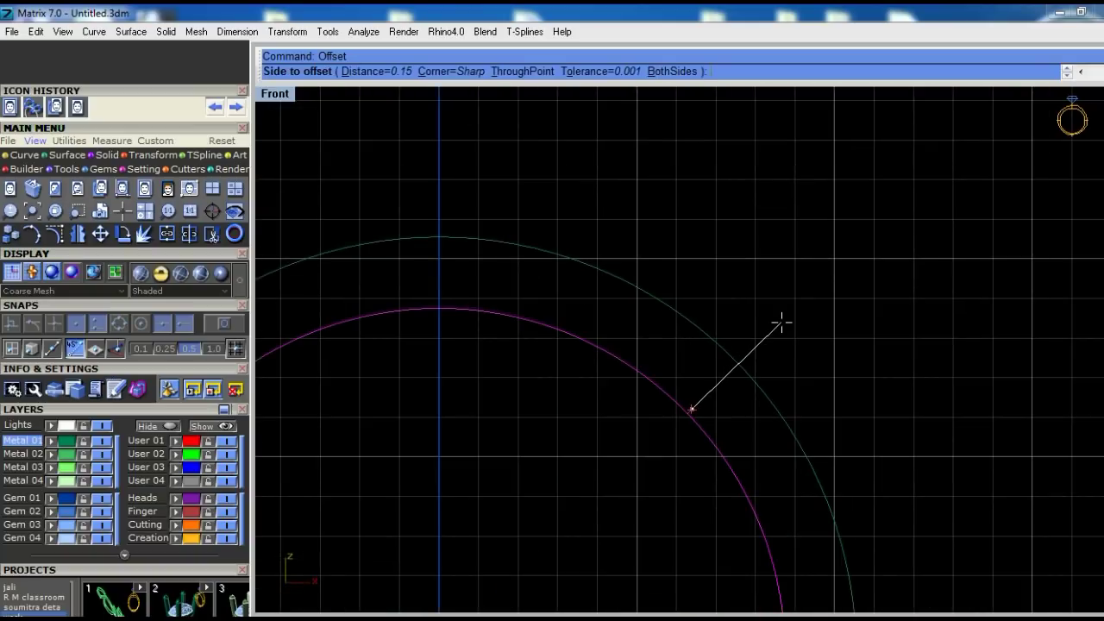
{"action": "type", "text": "1.8"}
{"action": "key", "text": "Return"}
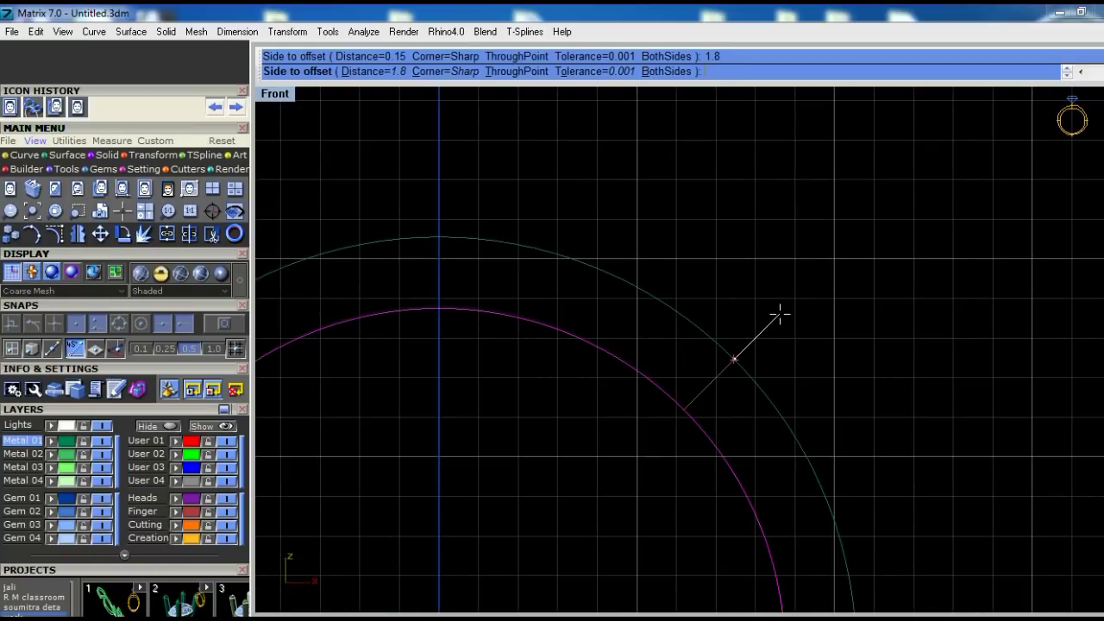
{"action": "left_click", "coordinate": [725, 347]}
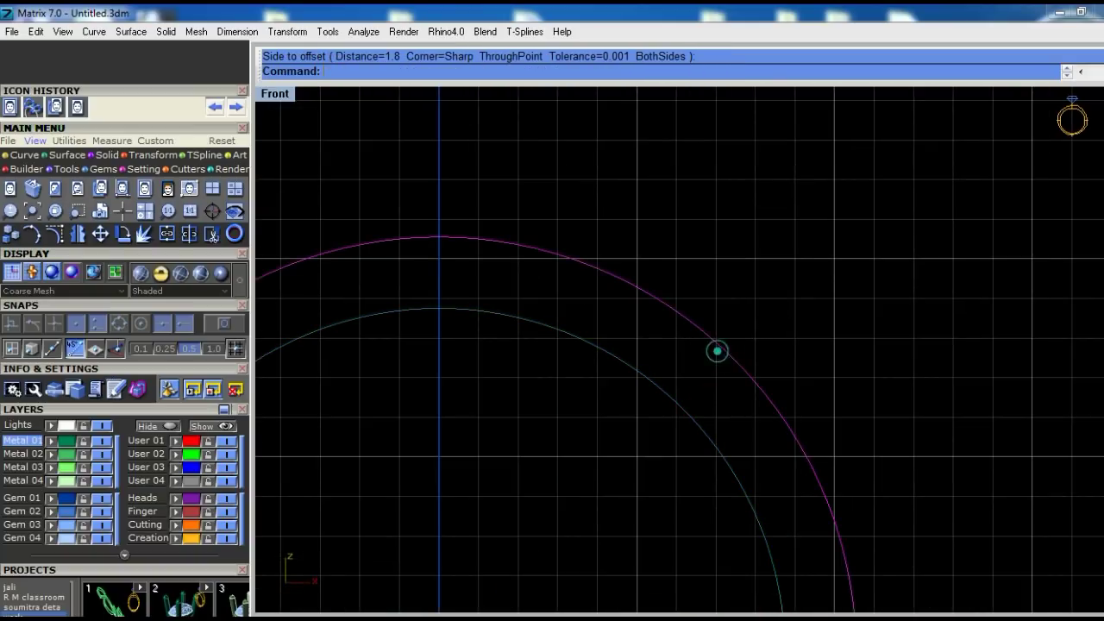
{"action": "scroll", "coordinate": [721, 341], "scroll_direction": "down", "scroll_amount": 1}
{"action": "scroll", "coordinate": [721, 341], "scroll_direction": "down", "scroll_amount": 1}
{"action": "left_click", "coordinate": [738, 295]}
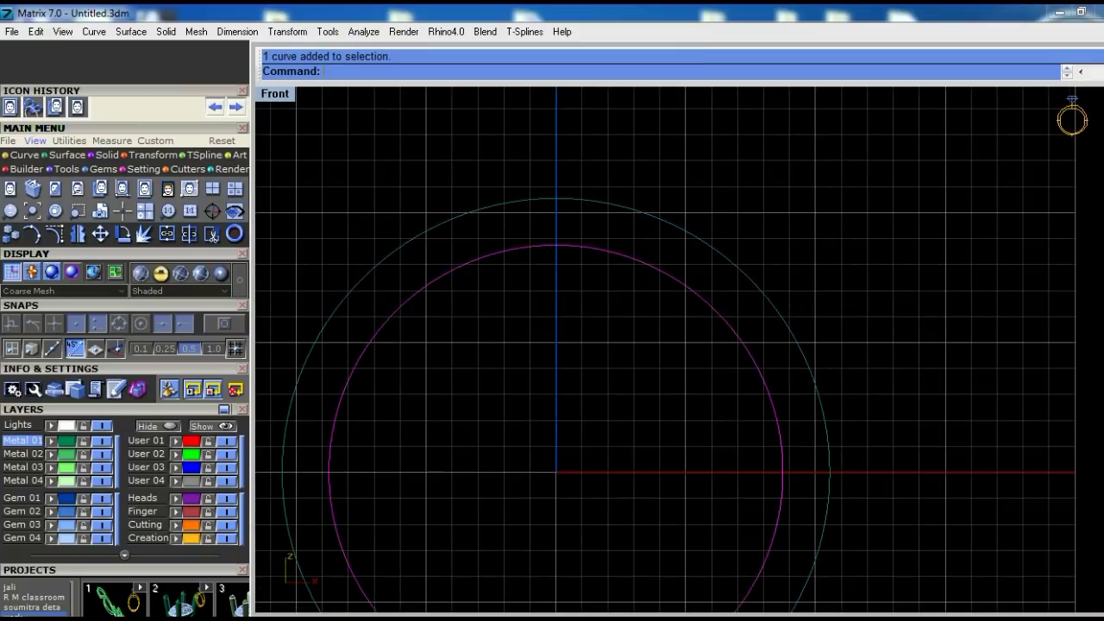
{"action": "key", "text": "ctrl+F4"}
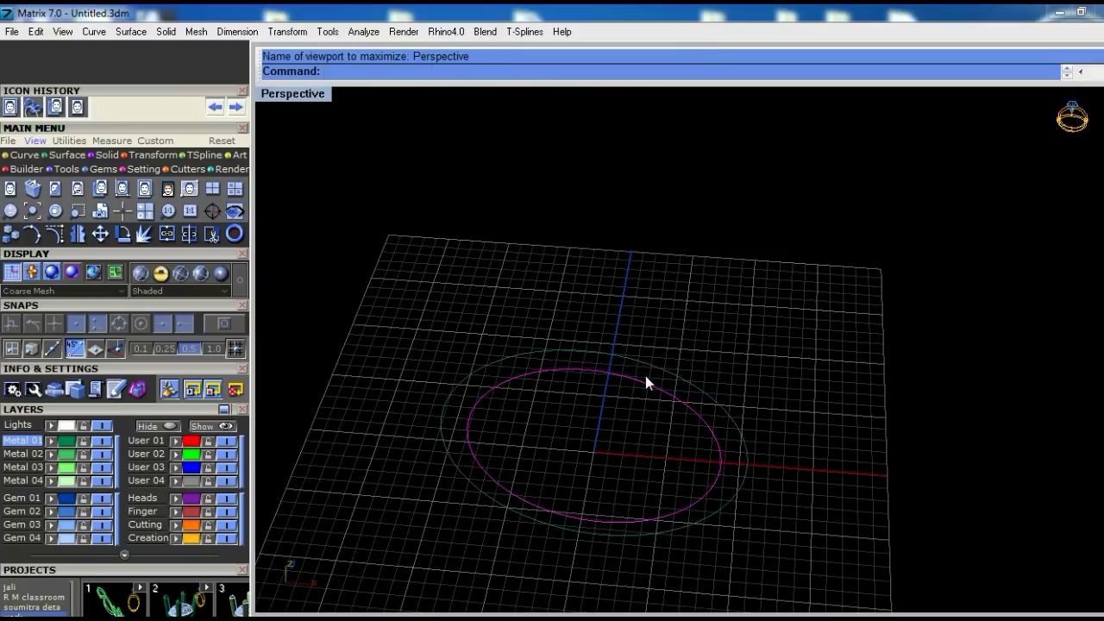
In the maximized Top view, offset the ring circle 3 to both sides
{"action": "key", "text": "ctrl+F1"}
{"action": "scroll", "coordinate": [654, 380], "scroll_direction": "up", "scroll_amount": 2}
{"action": "scroll", "coordinate": [655, 380], "scroll_direction": "up", "scroll_amount": 1}
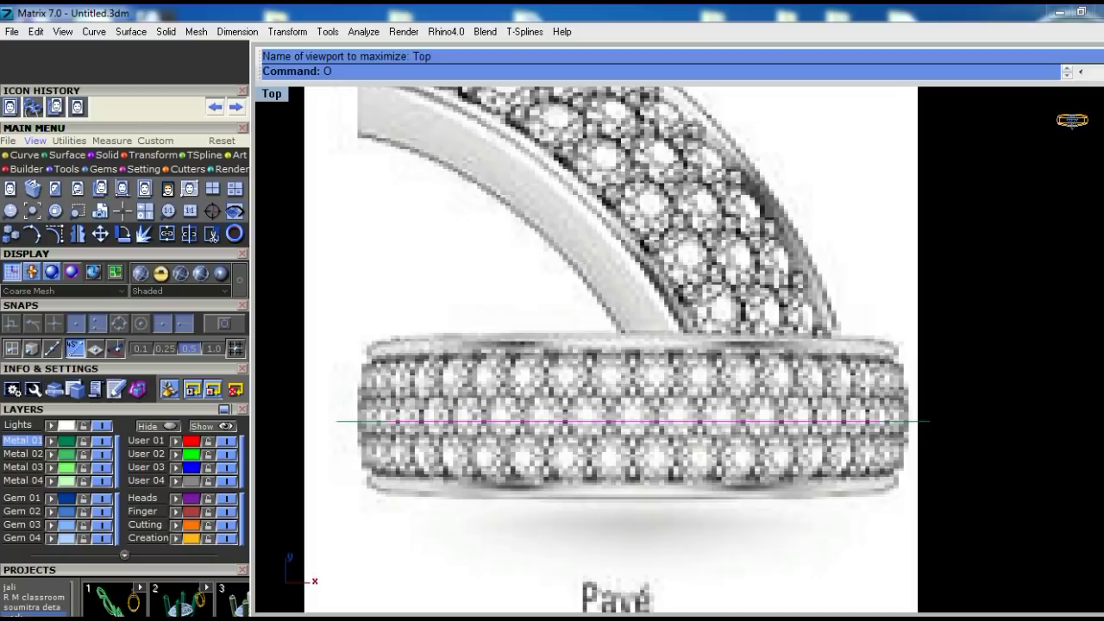
{"action": "key", "text": "Return"}
{"action": "scroll", "coordinate": [681, 328], "scroll_direction": "up", "scroll_amount": 3}
{"action": "scroll", "coordinate": [681, 327], "scroll_direction": "down", "scroll_amount": 3}
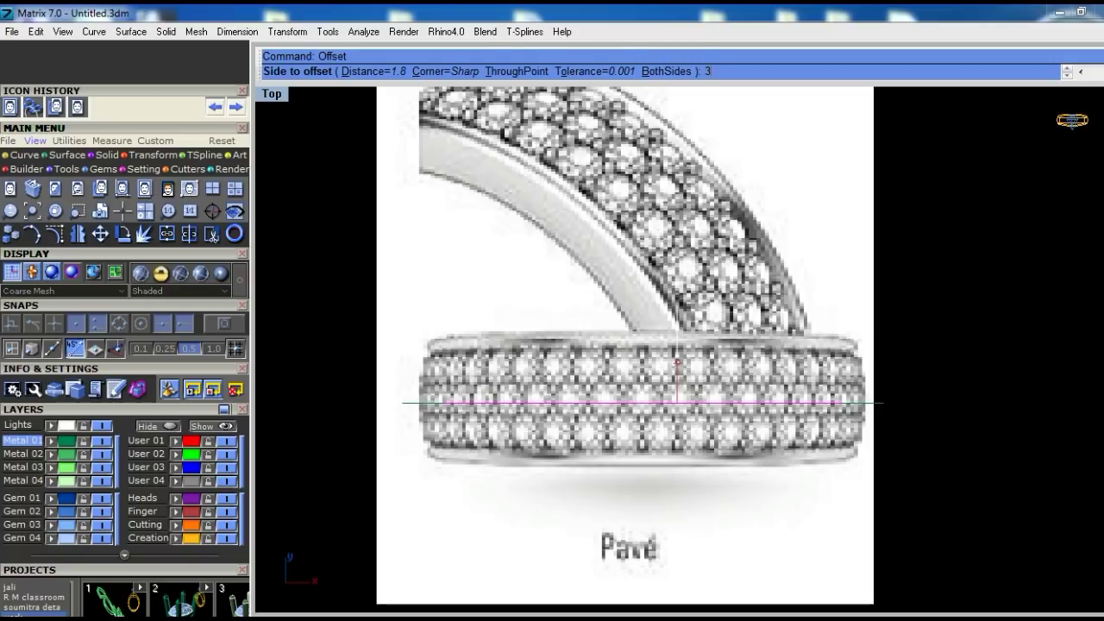
{"action": "key", "text": "Return"}
{"action": "left_click", "coordinate": [678, 305]}
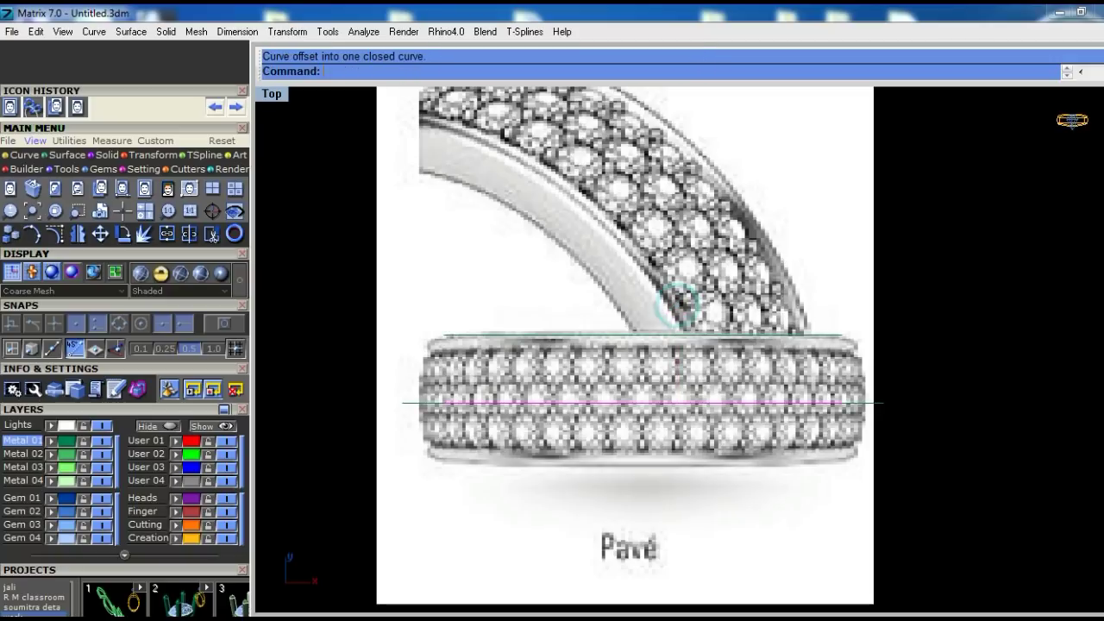
{"action": "scroll", "coordinate": [728, 440], "scroll_direction": "up", "scroll_amount": 2}
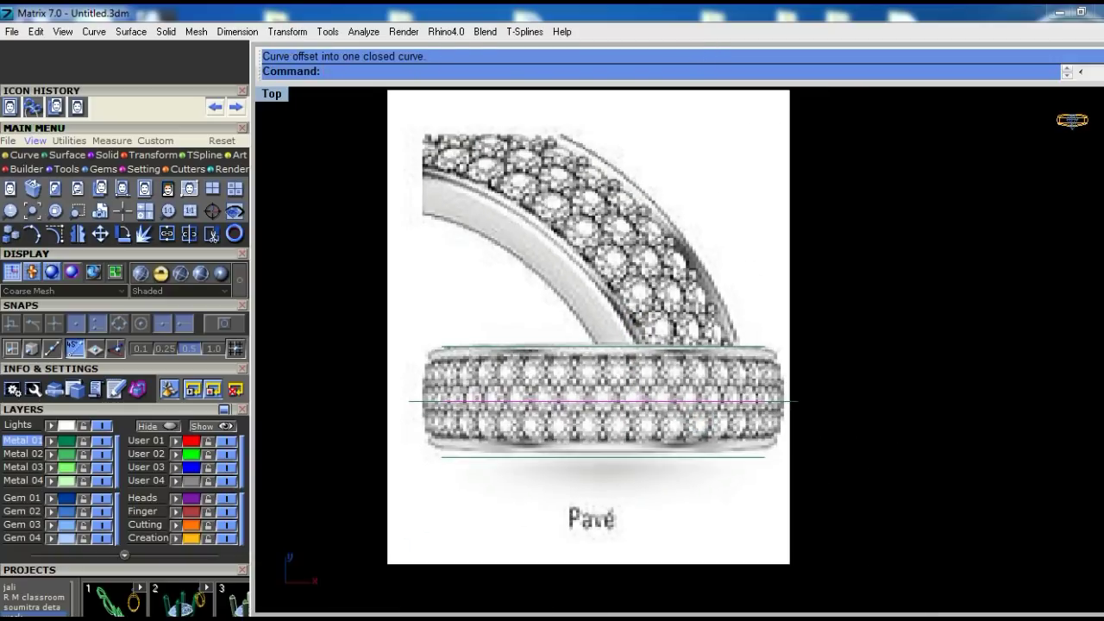
Inspect the three circles in Perspective, hiding one curve and orbiting around them
{"action": "key", "text": "ctrl+F4"}
{"action": "mouse_move", "coordinate": [729, 440]}
{"action": "right_mouse_down"}
{"action": "mouse_move", "coordinate": [791, 456]}
{"action": "mouse_move", "coordinate": [685, 409]}
{"action": "right_mouse_up"}
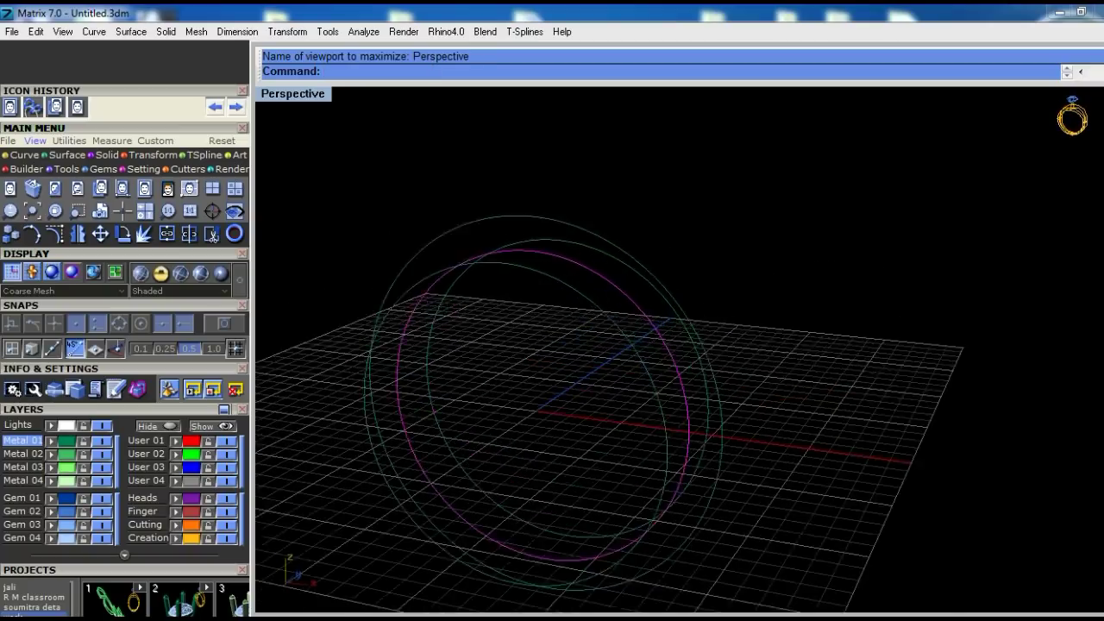
{"action": "key", "text": "ctrl+h"}
{"action": "left_click", "coordinate": [648, 393]}
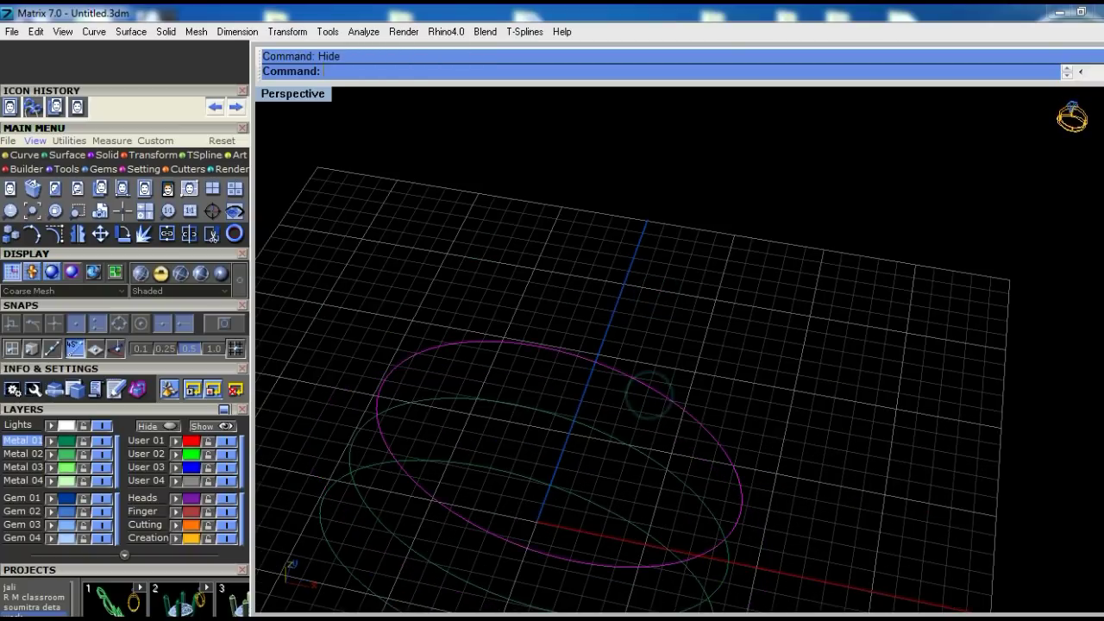
{"action": "mouse_move", "coordinate": [637, 420]}
{"action": "right_mouse_down"}
{"action": "mouse_move", "coordinate": [592, 475]}
{"action": "mouse_move", "coordinate": [594, 400]}
{"action": "mouse_move", "coordinate": [599, 413]}
{"action": "mouse_move", "coordinate": [570, 319]}
{"action": "right_mouse_up"}
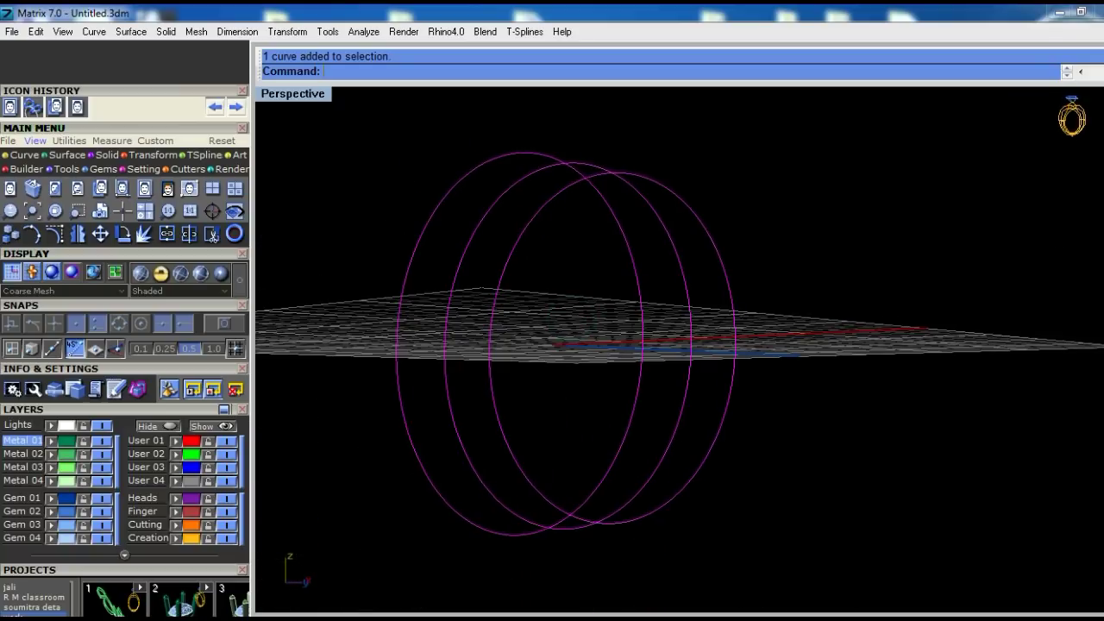
{"action": "right_click_drag", "start_coordinate": [472, 174], "coordinate": [623, 222]}
{"action": "key", "text": "ctrl+F1"}
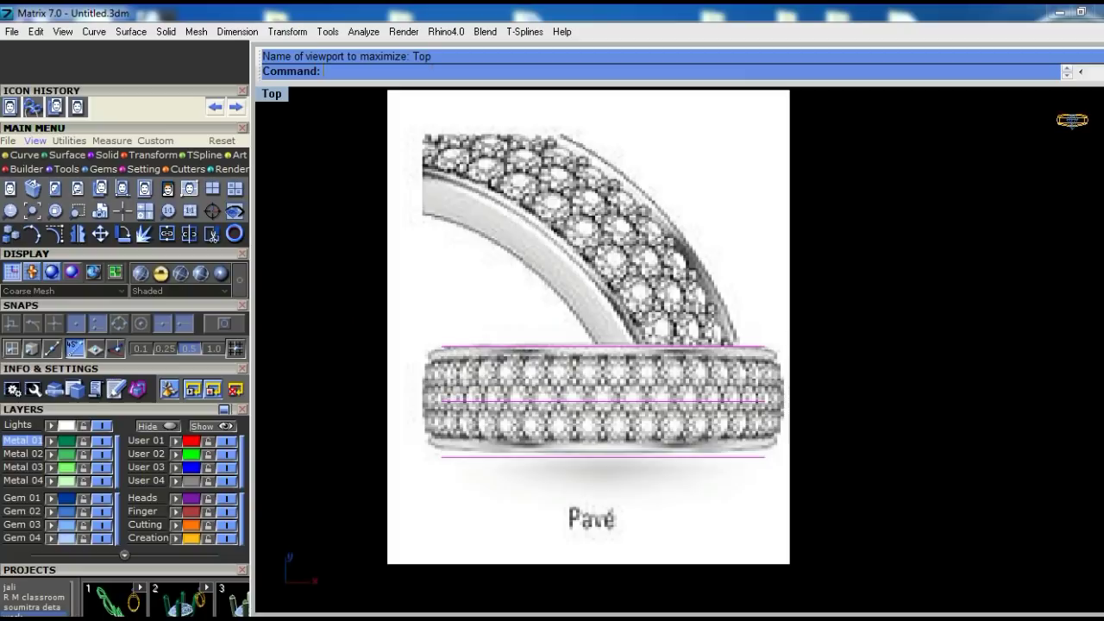
Select the middle guide curve and isolate it in Perspective, then show all curves again
{"action": "scroll", "coordinate": [575, 288], "scroll_direction": "up", "scroll_amount": 1}
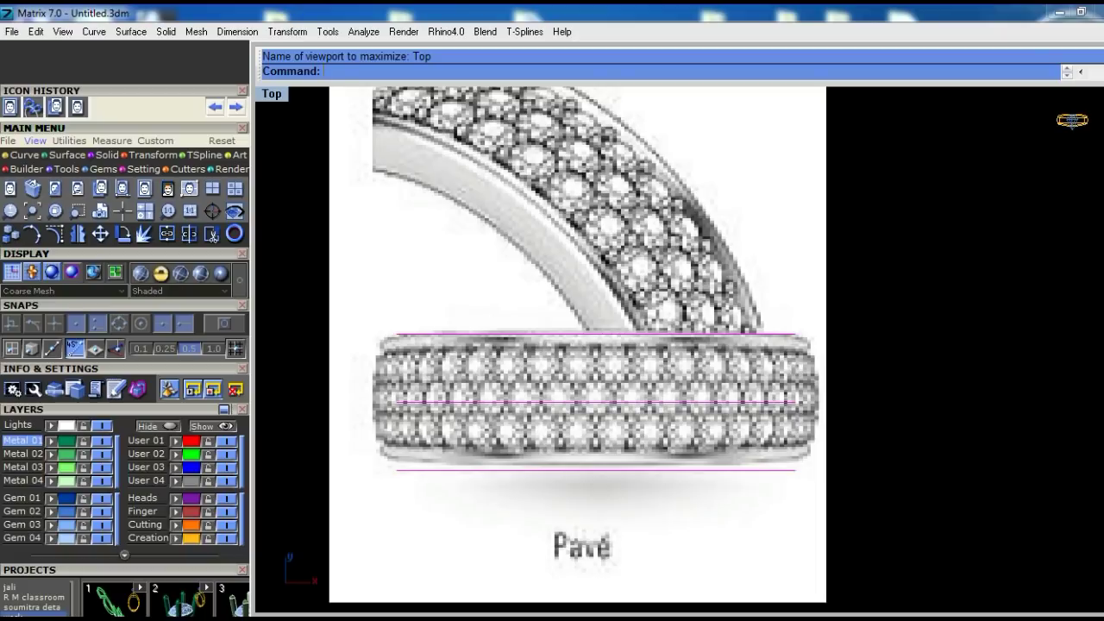
{"action": "scroll", "coordinate": [792, 367], "scroll_direction": "down", "scroll_amount": 5}
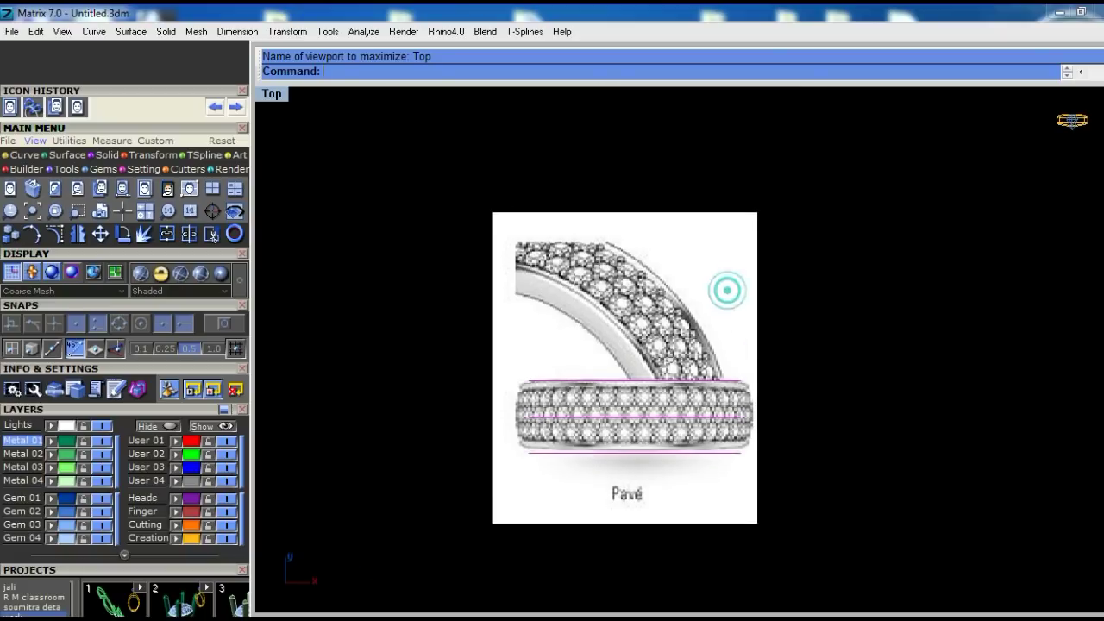
{"action": "scroll", "coordinate": [727, 288], "scroll_direction": "up", "scroll_amount": 5}
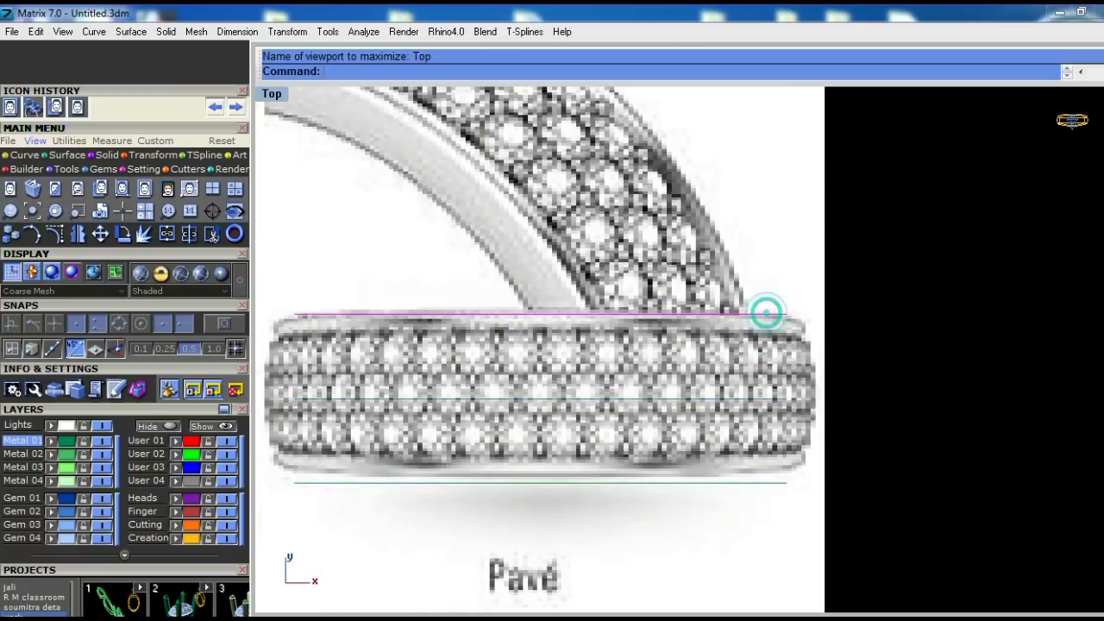
{"action": "left_click", "coordinate": [758, 461]}
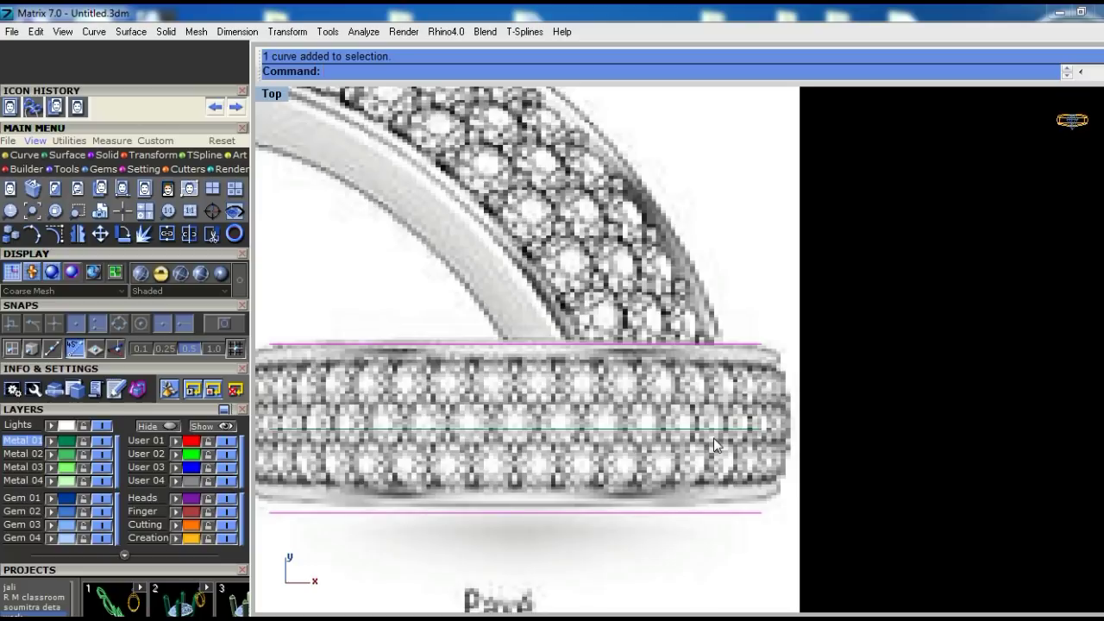
{"action": "key", "text": "ctrl+F4"}
{"action": "mouse_move", "coordinate": [718, 451]}
{"action": "right_mouse_down"}
{"action": "mouse_move", "coordinate": [692, 324]}
{"action": "mouse_move", "coordinate": [722, 388]}
{"action": "right_mouse_up"}
{"action": "key", "text": "ctrl+shift+h"}
{"action": "left_click", "coordinate": [771, 306]}
{"action": "mouse_move", "coordinate": [771, 306]}
{"action": "right_mouse_down"}
{"action": "mouse_move", "coordinate": [635, 431]}
{"action": "mouse_move", "coordinate": [702, 362]}
{"action": "mouse_move", "coordinate": [693, 354]}
{"action": "right_mouse_up"}
{"action": "key", "text": "ctrl+alt+h"}
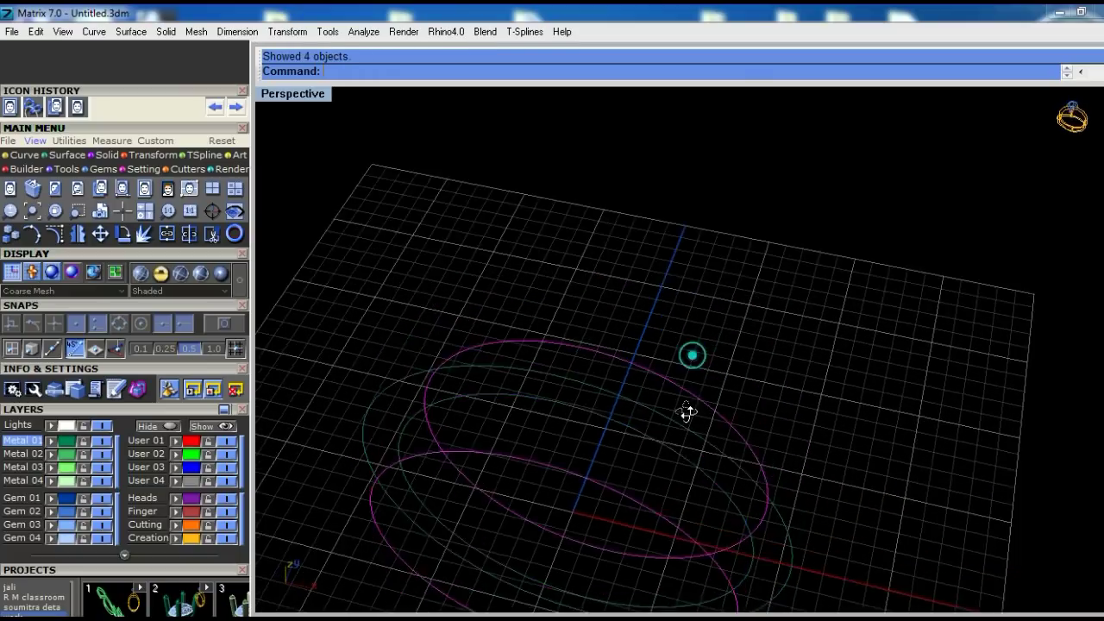
Measure the band width as 6 mm in Top view, then orbit Perspective until the circles stand upright
{"action": "key", "text": "ctrl+F1"}
{"action": "scroll", "coordinate": [720, 444], "scroll_direction": "down", "scroll_amount": 1}
{"action": "scroll", "coordinate": [720, 443], "scroll_direction": "down", "scroll_amount": 2}
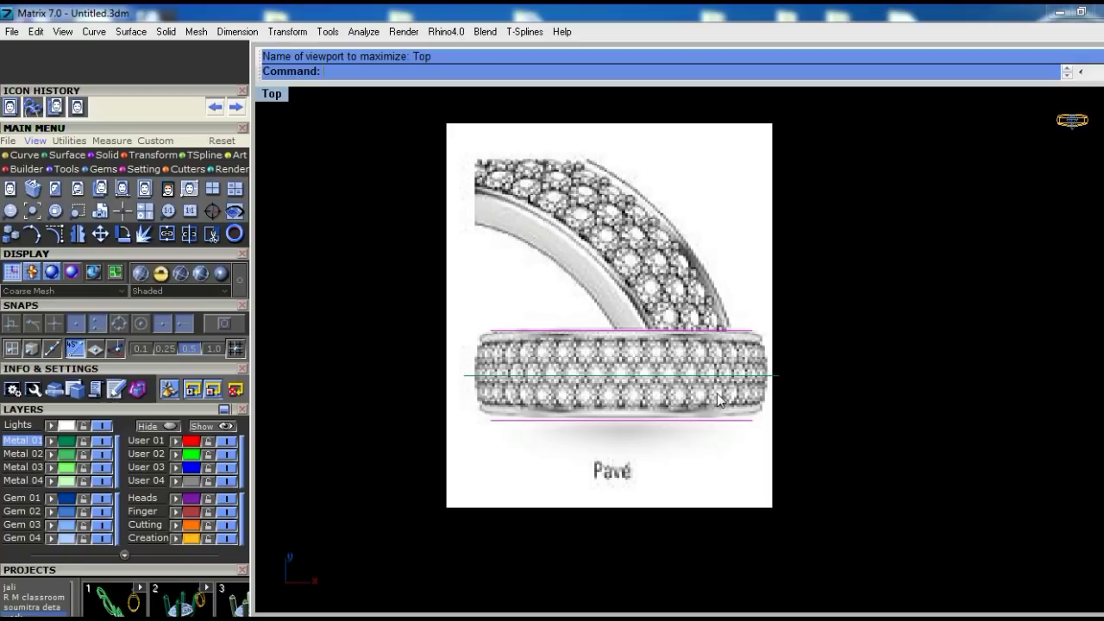
{"action": "scroll", "coordinate": [751, 333], "scroll_direction": "up", "scroll_amount": 1}
{"action": "left_click", "coordinate": [755, 329]}
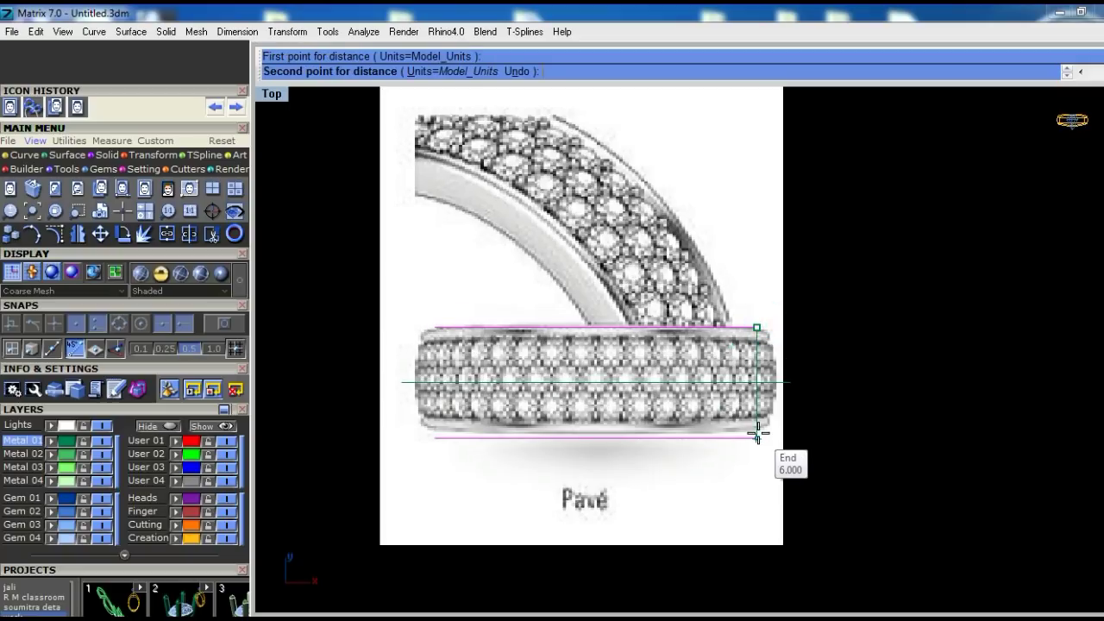
{"action": "left_click", "coordinate": [757, 435]}
{"action": "key", "text": "ctrl+F4"}
{"action": "right_click_drag", "start_coordinate": [730, 425], "coordinate": [720, 431]}
{"action": "mouse_move", "coordinate": [646, 392]}
{"action": "right_mouse_down"}
{"action": "mouse_move", "coordinate": [535, 331]}
{"action": "mouse_move", "coordinate": [580, 356]}
{"action": "right_mouse_up"}
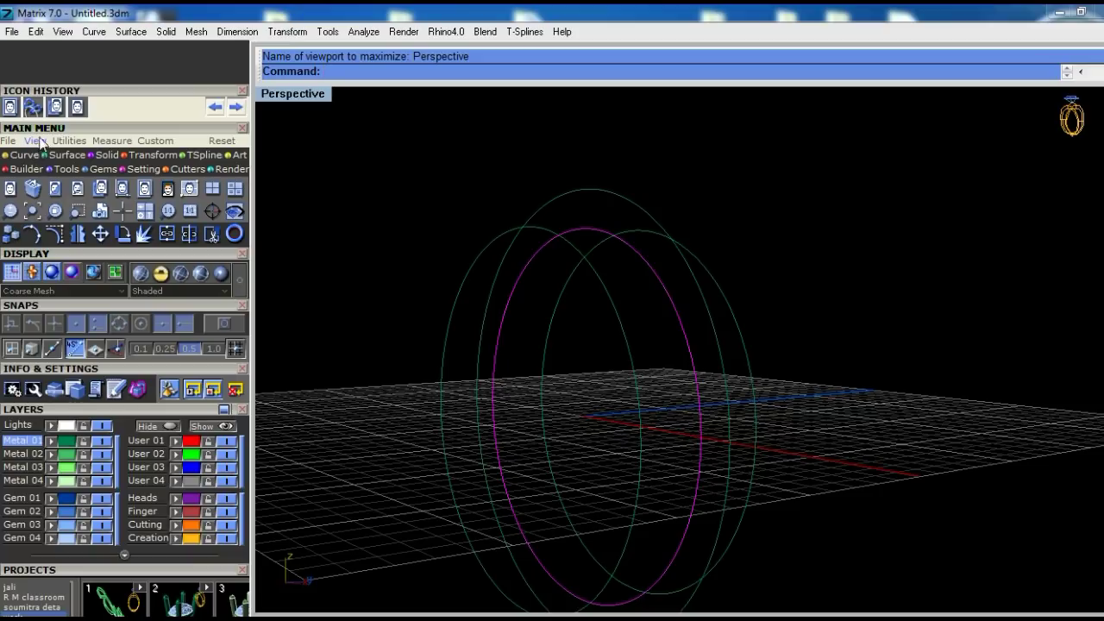
Switch the Main Menu to the Builder tool set and launch Profile Placer
{"action": "mouse_move", "coordinate": [690, 241]}
{"action": "right_mouse_down"}
{"action": "mouse_move", "coordinate": [662, 312]}
{"action": "mouse_move", "coordinate": [625, 300]}
{"action": "mouse_move", "coordinate": [625, 259]}
{"action": "mouse_move", "coordinate": [605, 232]}
{"action": "right_mouse_up"}
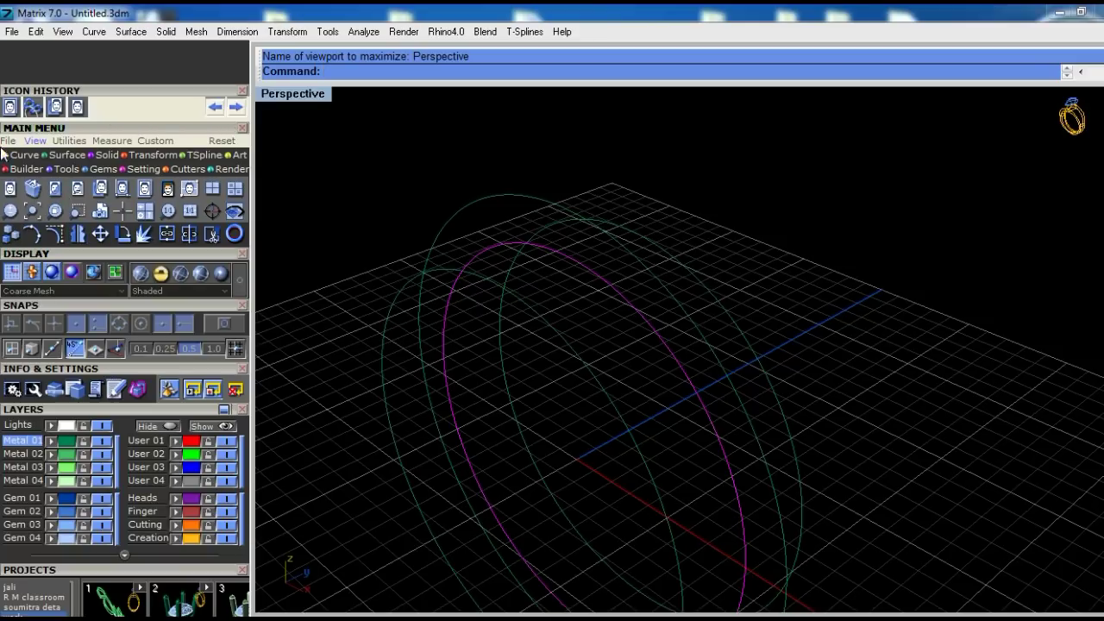
{"action": "right_click_drag", "start_coordinate": [423, 267], "coordinate": [407, 252]}
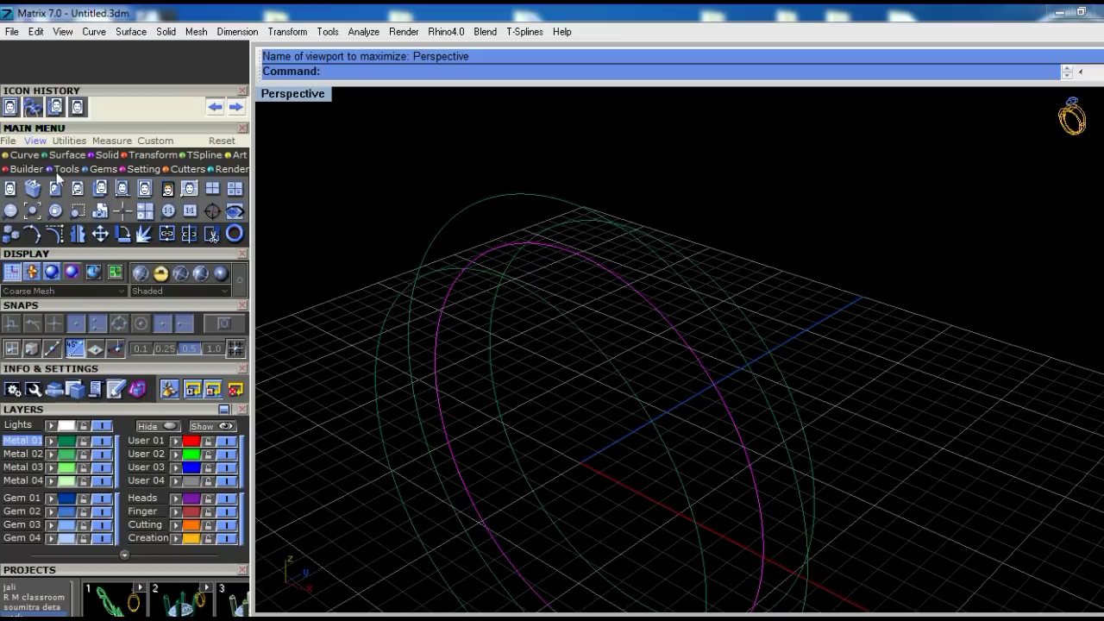
{"action": "left_click", "coordinate": [62, 172]}
{"action": "left_click", "coordinate": [75, 233]}
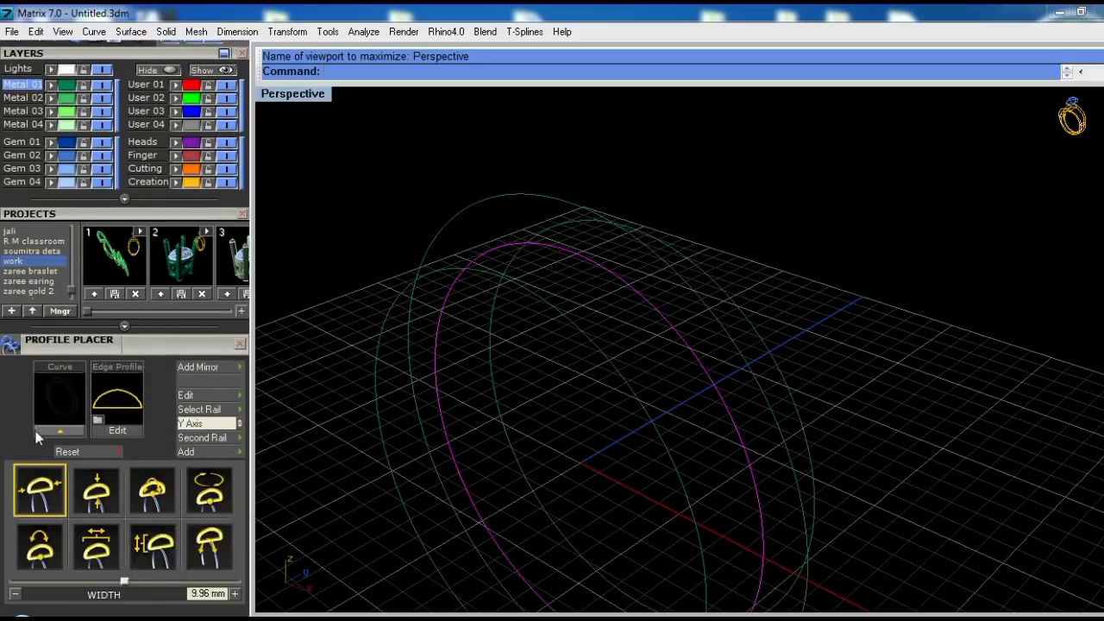
Pick the ellipse rail and apply a domed profile from the Shank Profile library
{"action": "left_click", "coordinate": [60, 429]}
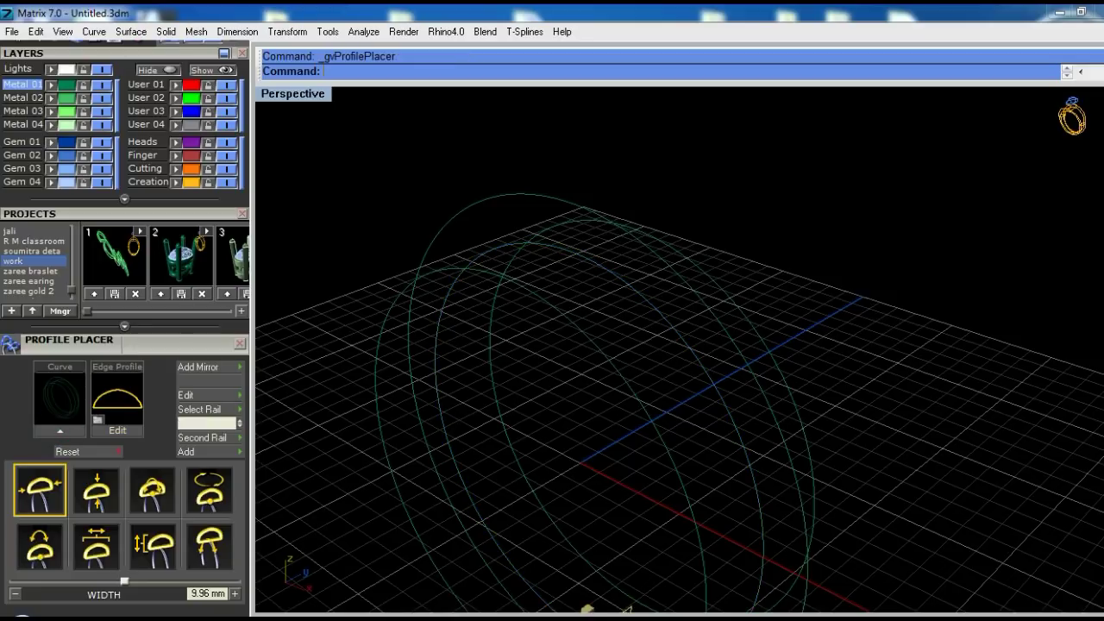
{"action": "mouse_move", "coordinate": [545, 431]}
{"action": "right_mouse_down"}
{"action": "mouse_move", "coordinate": [708, 389]}
{"action": "mouse_move", "coordinate": [708, 466]}
{"action": "right_mouse_up"}
{"action": "key", "text": "ctrl+F1"}
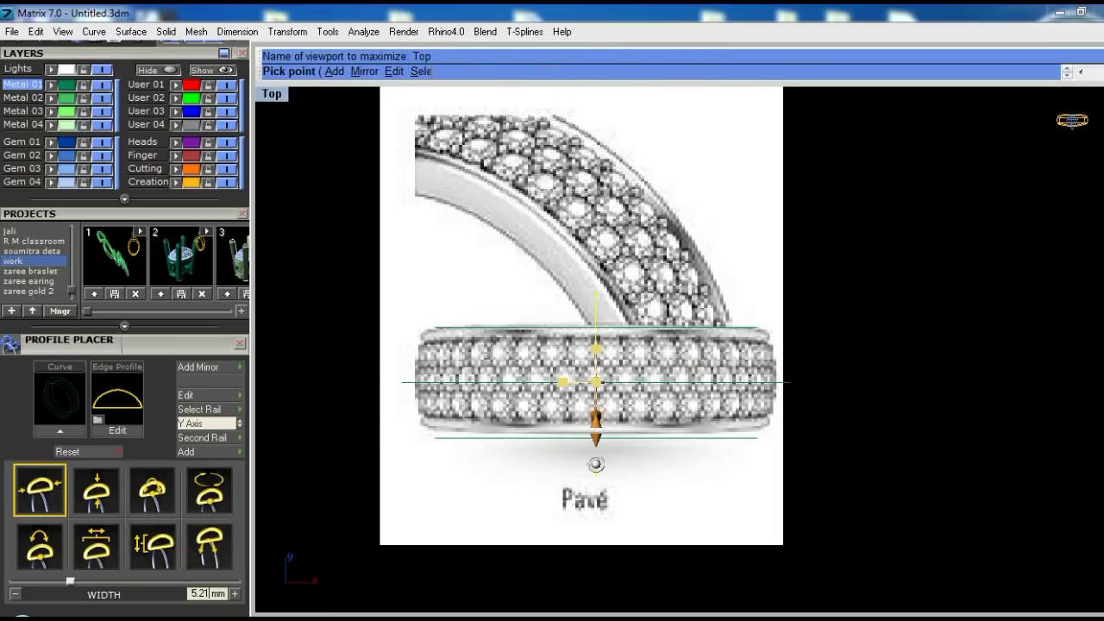
{"action": "scroll", "coordinate": [571, 239], "scroll_direction": "up", "scroll_amount": 1}
{"action": "left_click", "coordinate": [118, 397]}
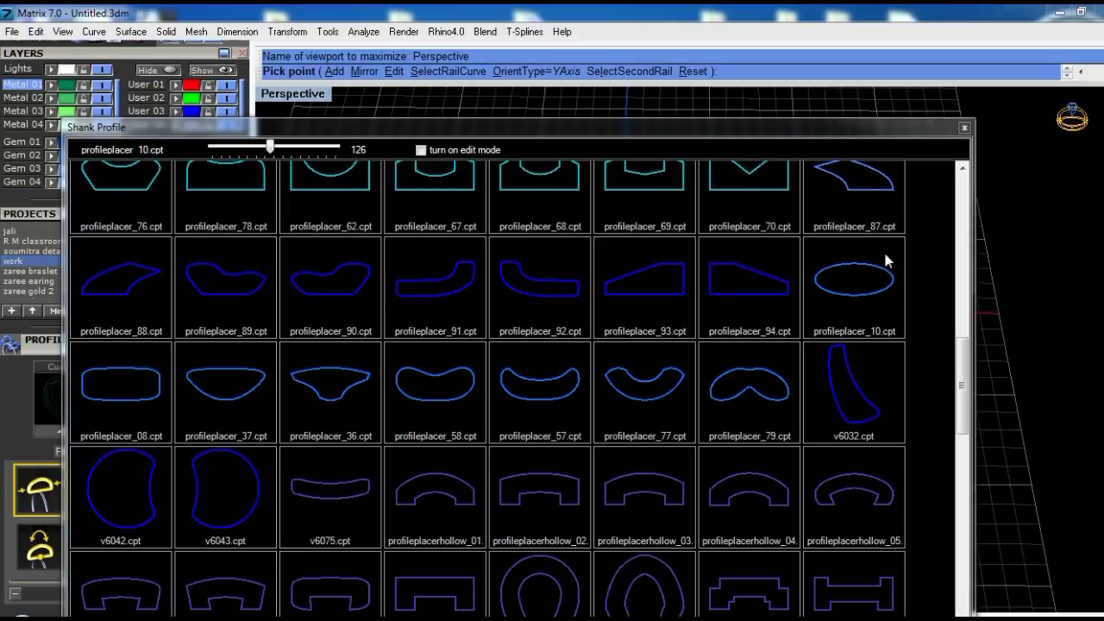
{"action": "left_click_drag", "start_coordinate": [959, 436], "coordinate": [966, 235]}
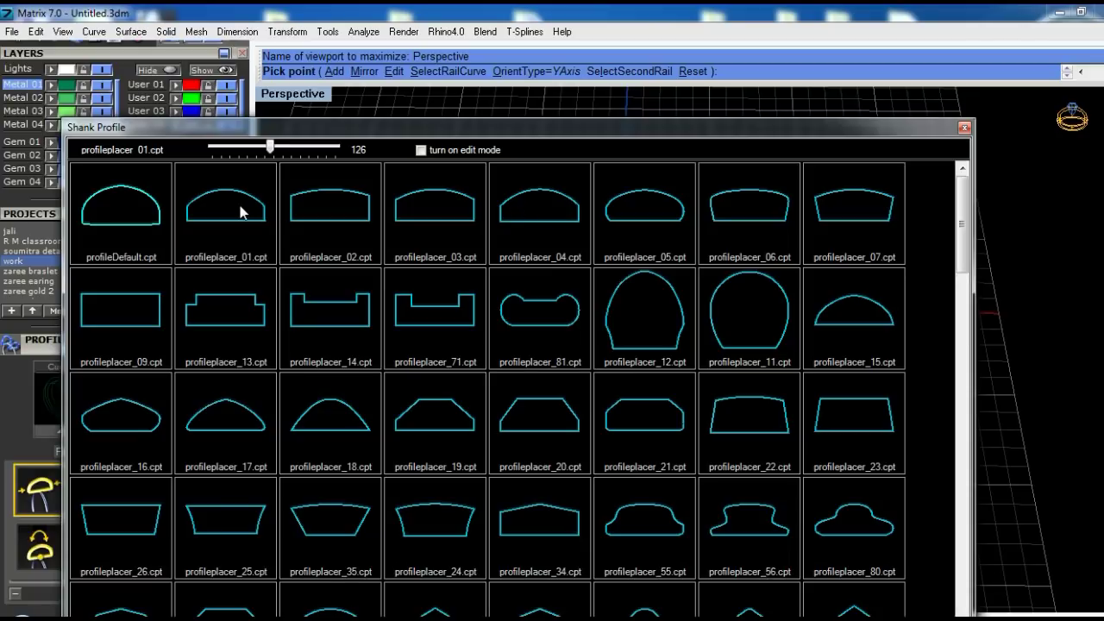
{"action": "left_click", "coordinate": [545, 211]}
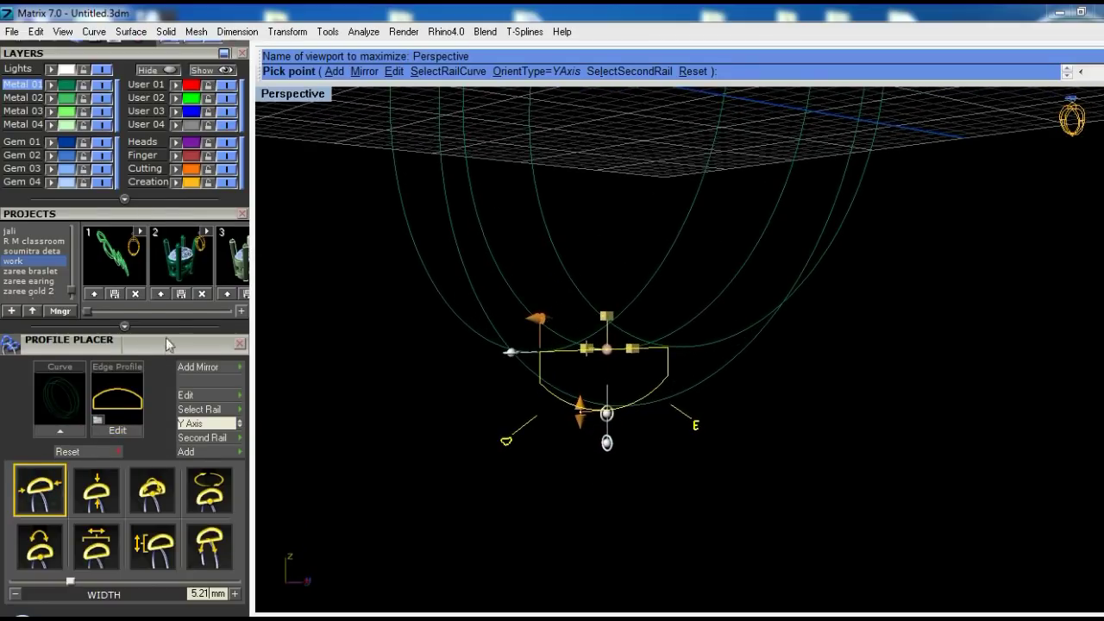
Set the shank profile width to 6 mm
{"action": "scroll", "coordinate": [218, 491], "scroll_direction": "down", "scroll_amount": 3}
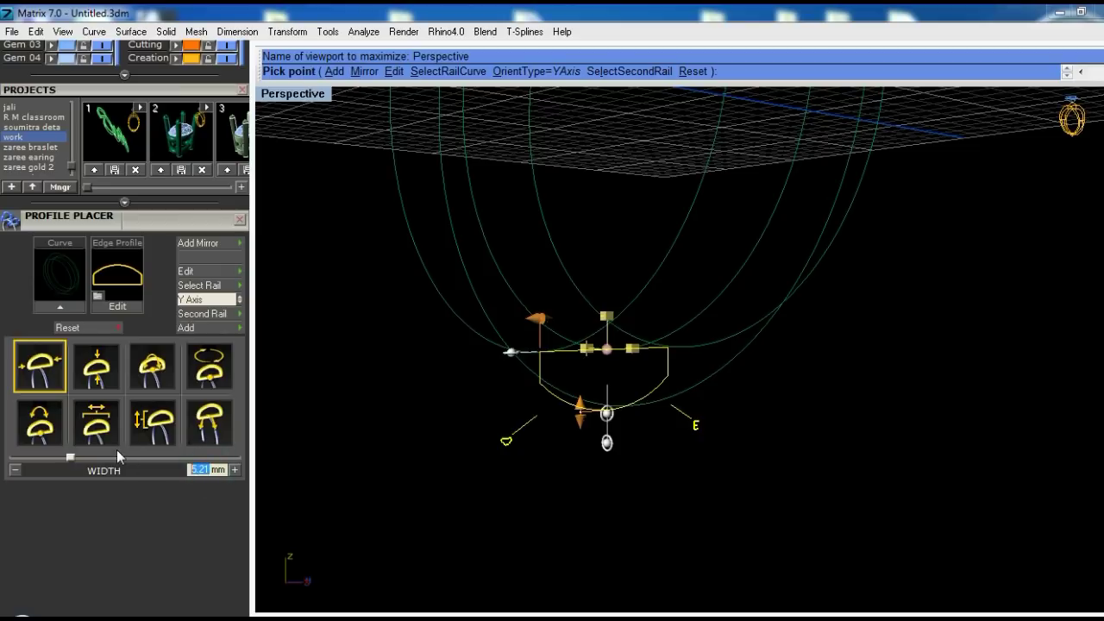
{"action": "type", "text": "6"}
{"action": "key", "text": "Return"}
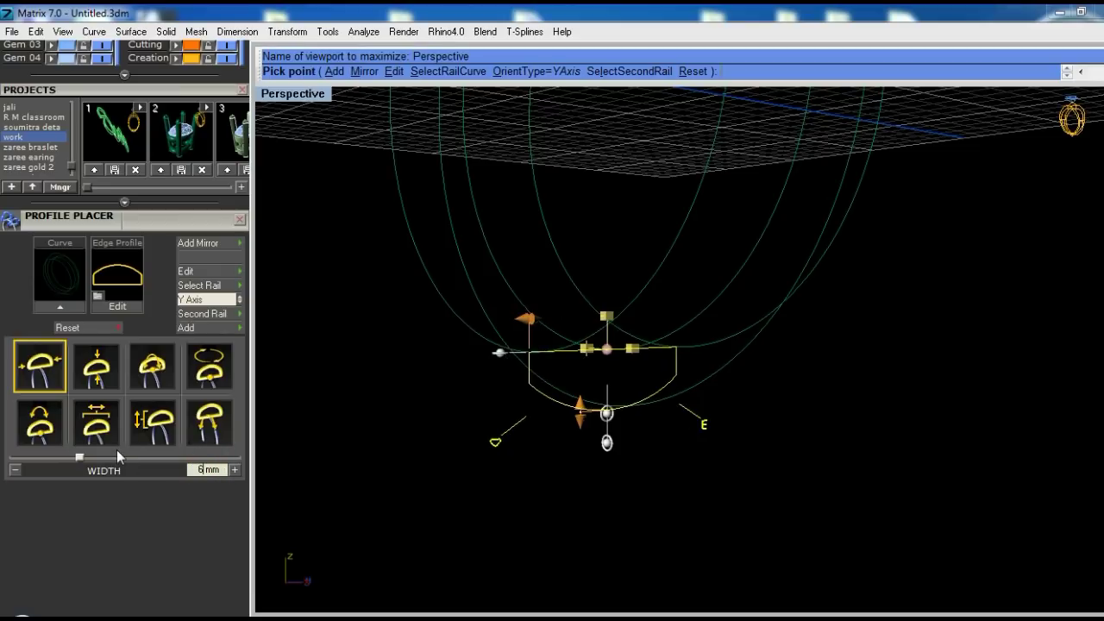
{"action": "mouse_move", "coordinate": [500, 426]}
{"action": "right_mouse_down"}
{"action": "mouse_move", "coordinate": [724, 332]}
{"action": "mouse_move", "coordinate": [602, 383]}
{"action": "right_mouse_up"}
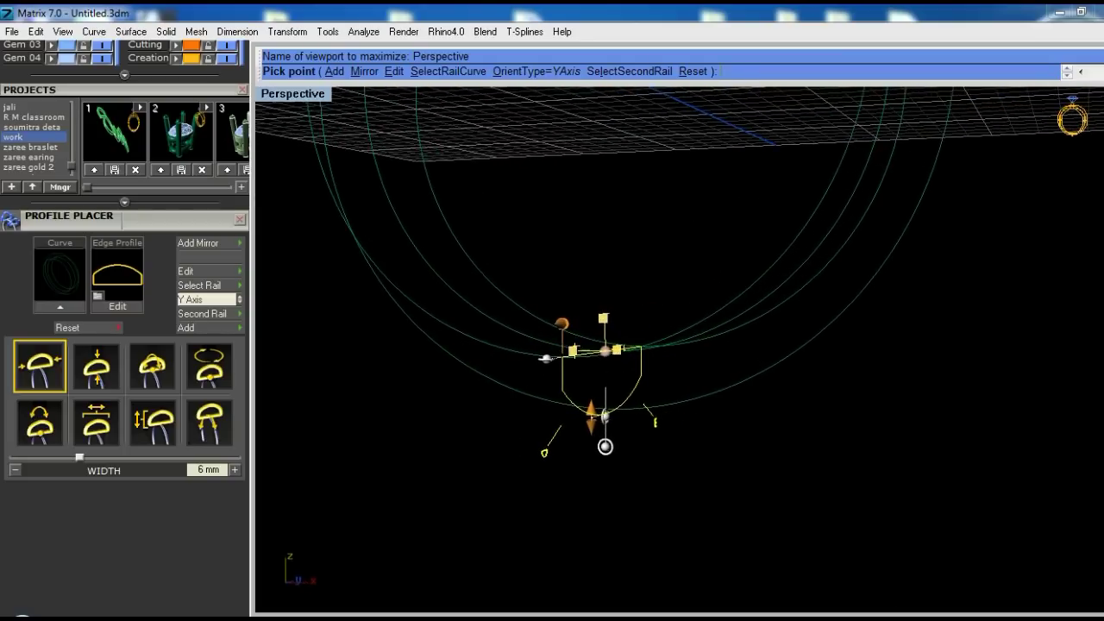
Set the profile height to 2.2 mm and finish Profile Placer
{"action": "left_click", "coordinate": [97, 370]}
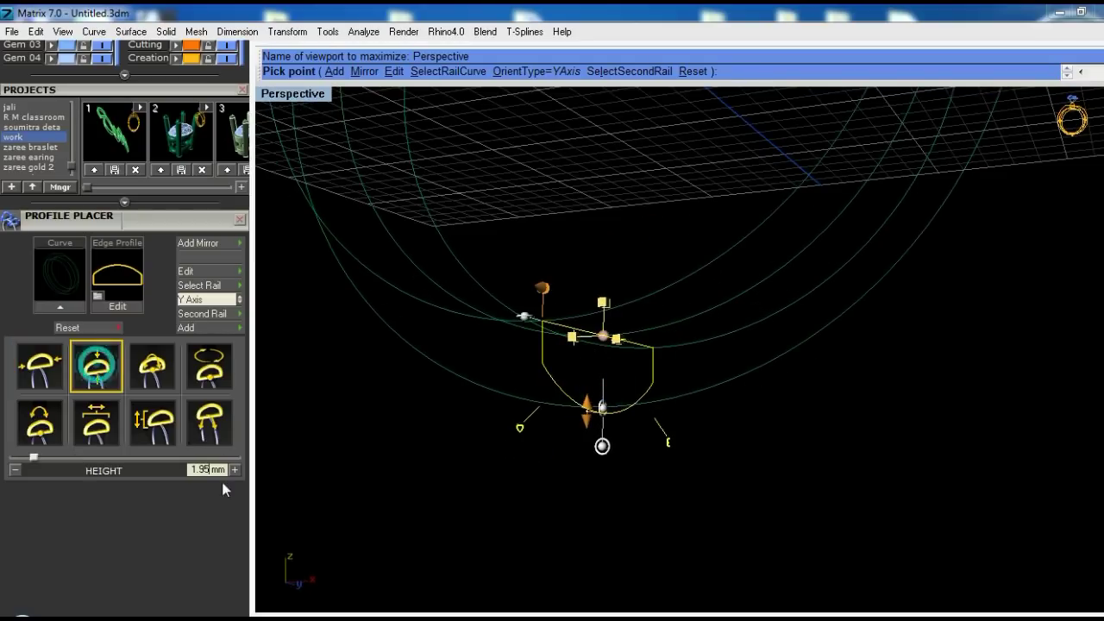
{"action": "right_click_drag", "start_coordinate": [641, 435], "coordinate": [601, 454]}
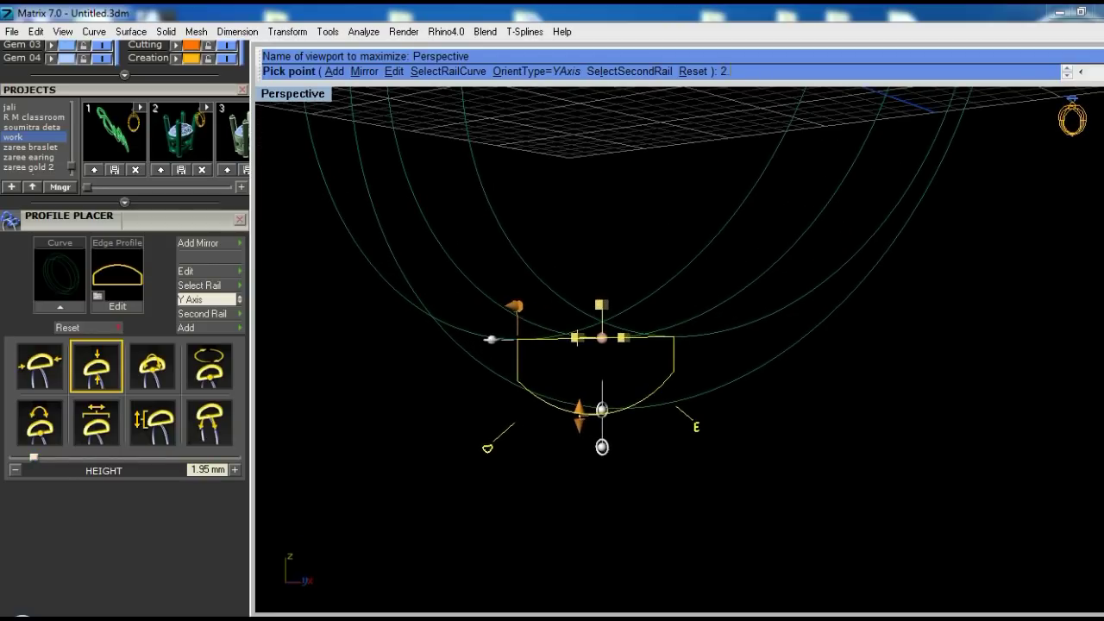
{"action": "type", "text": ".2"}
{"action": "key", "text": "Return"}
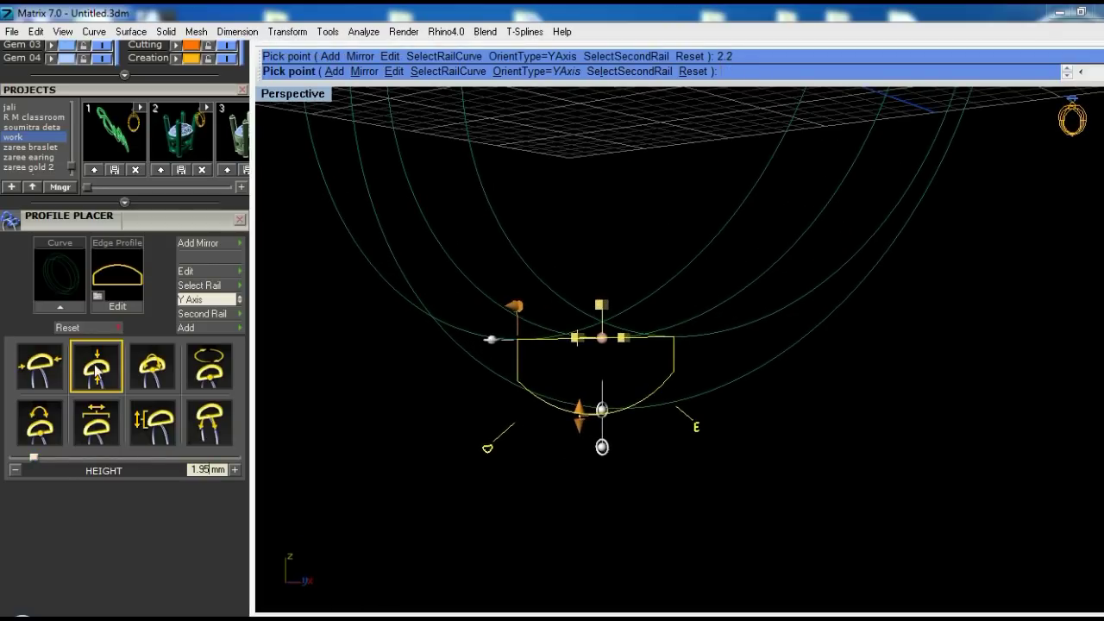
{"action": "type", "text": "2.2"}
{"action": "key", "text": "Return"}
{"action": "mouse_move", "coordinate": [690, 435]}
{"action": "right_mouse_down"}
{"action": "mouse_move", "coordinate": [789, 360]}
{"action": "mouse_move", "coordinate": [701, 365]}
{"action": "right_mouse_up"}
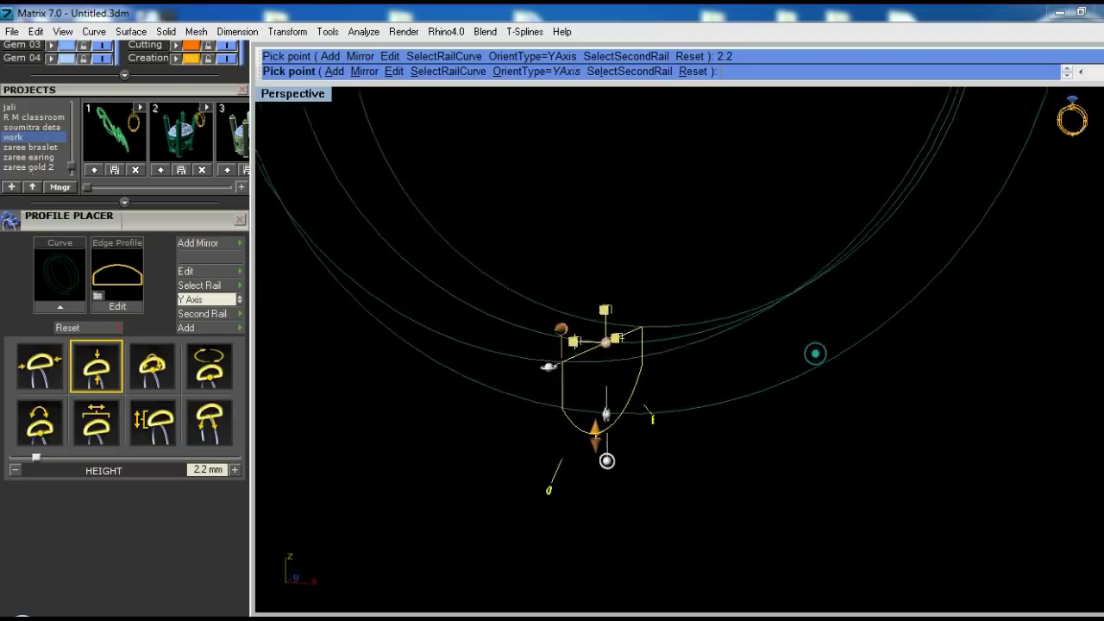
{"action": "key", "text": "Return"}
{"action": "scroll", "coordinate": [704, 376], "scroll_direction": "up", "scroll_amount": 2}
{"action": "scroll", "coordinate": [702, 377], "scroll_direction": "up", "scroll_amount": 2}
{"action": "scroll", "coordinate": [695, 372], "scroll_direction": "up", "scroll_amount": 2}
Measure the shank profile's side height and select the profile curve
{"action": "left_click", "coordinate": [704, 311]}
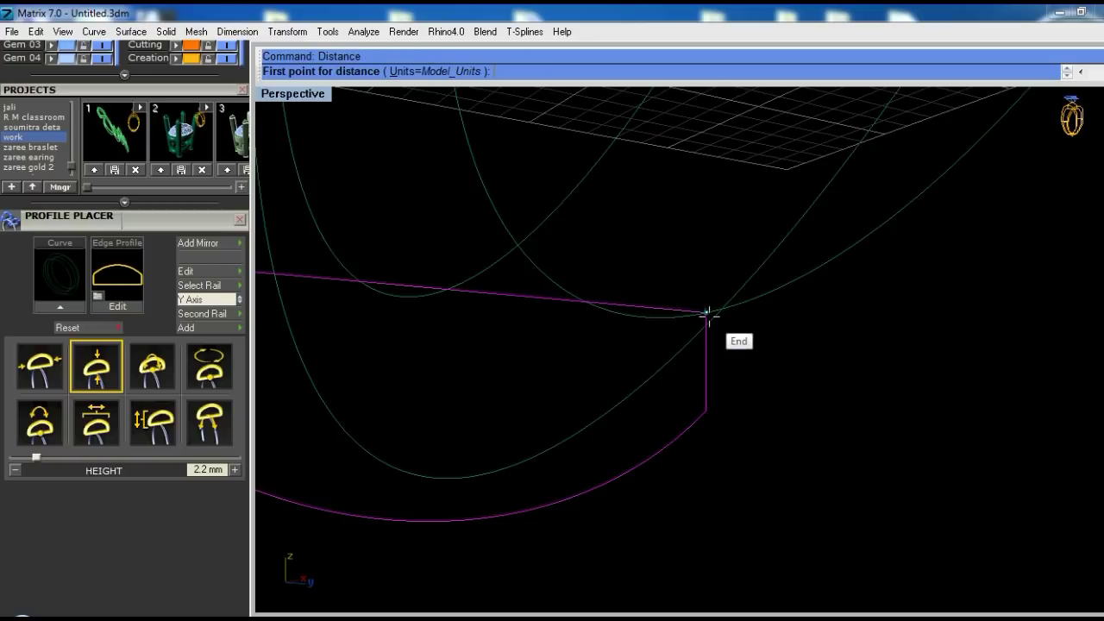
{"action": "left_click", "coordinate": [705, 312]}
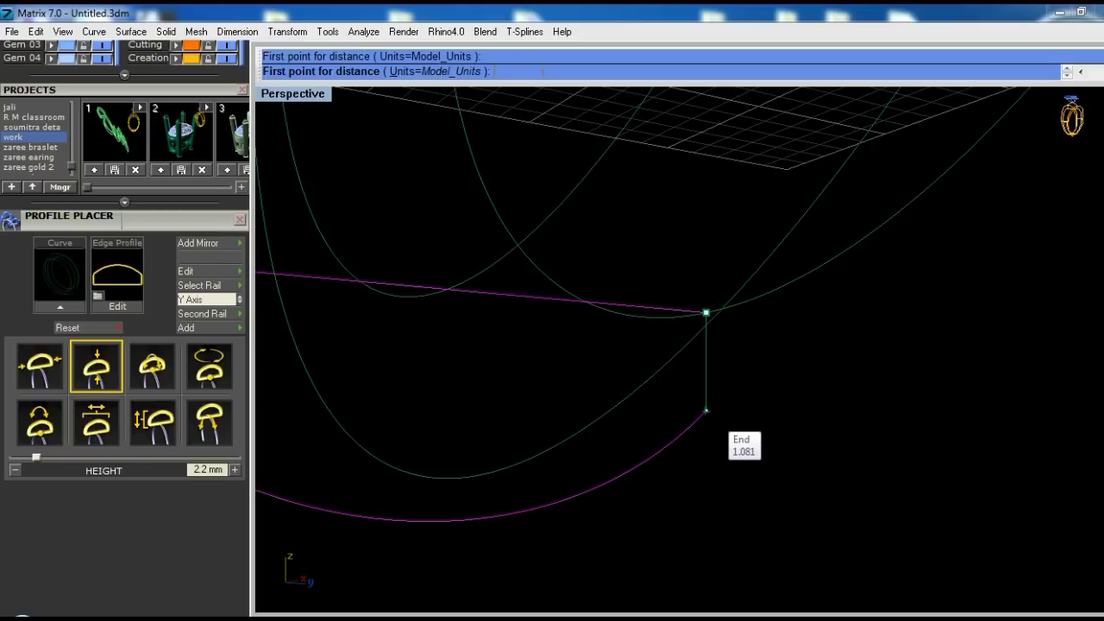
{"action": "left_click", "coordinate": [712, 415]}
{"action": "left_click", "coordinate": [693, 397]}
In Right view, turn on control points and move the lower points down 0.3 mm
{"action": "key", "text": "ctrl+F3"}
{"action": "scroll", "coordinate": [686, 413], "scroll_direction": "up", "scroll_amount": 2}
{"action": "scroll", "coordinate": [708, 466], "scroll_direction": "up", "scroll_amount": 2}
{"action": "key", "text": "F10"}
{"action": "scroll", "coordinate": [722, 503], "scroll_direction": "up", "scroll_amount": 3}
{"action": "mouse_move", "coordinate": [739, 420]}
{"action": "left_mouse_down"}
{"action": "mouse_move", "coordinate": [480, 529]}
{"action": "mouse_move", "coordinate": [854, 377]}
{"action": "mouse_move", "coordinate": [855, 354]}
{"action": "left_mouse_up"}
{"action": "scroll", "coordinate": [850, 357], "scroll_direction": "up", "scroll_amount": 2}
{"action": "type", "text": "m"}
{"action": "key", "text": "Return"}
{"action": "left_click", "coordinate": [835, 321]}
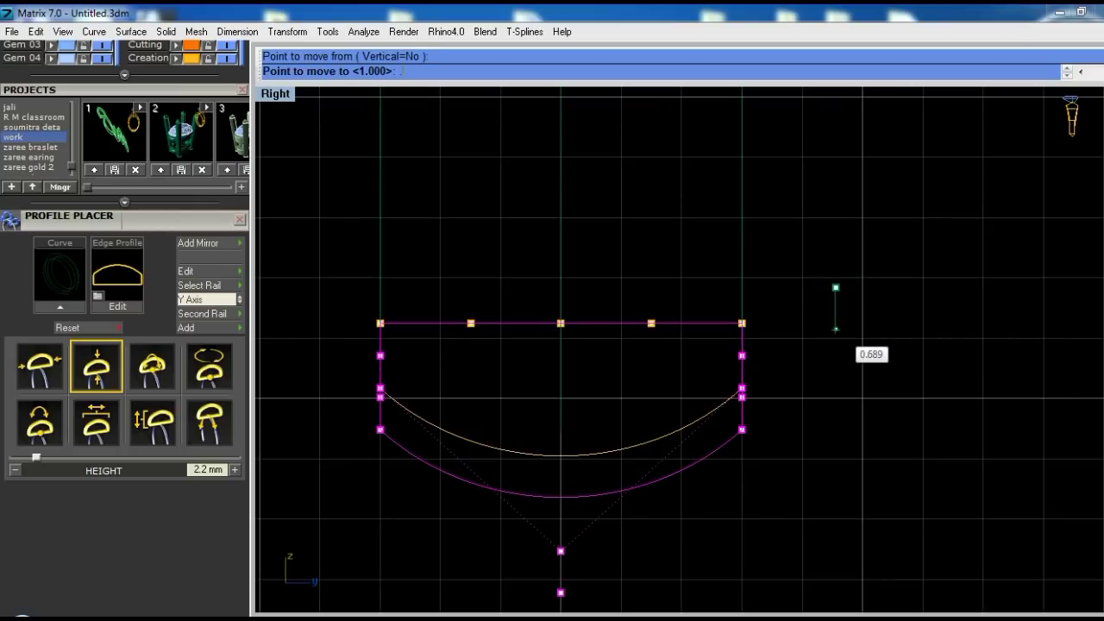
{"action": "type", "text": ".3"}
{"action": "key", "text": "Return"}
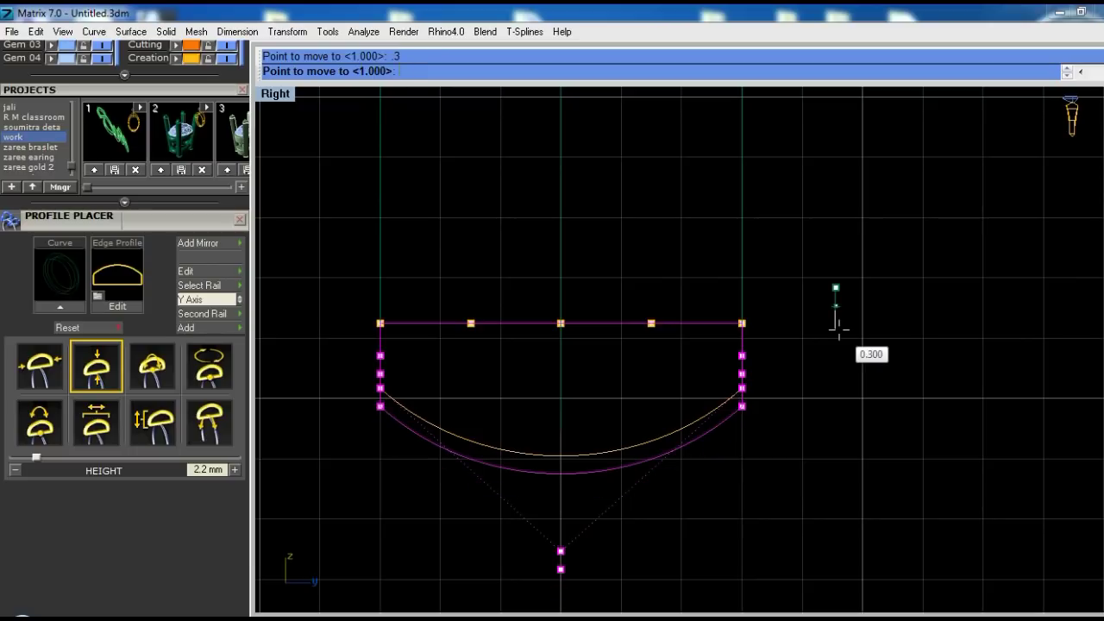
{"action": "left_click", "coordinate": [834, 371]}
{"action": "scroll", "coordinate": [743, 362], "scroll_direction": "up", "scroll_amount": 1}
{"action": "scroll", "coordinate": [690, 387], "scroll_direction": "down", "scroll_amount": 2}
{"action": "scroll", "coordinate": [859, 316], "scroll_direction": "up", "scroll_amount": 1}
{"action": "scroll", "coordinate": [858, 316], "scroll_direction": "up", "scroll_amount": 1}
{"action": "right_click_drag", "start_coordinate": [858, 317], "coordinate": [724, 342]}
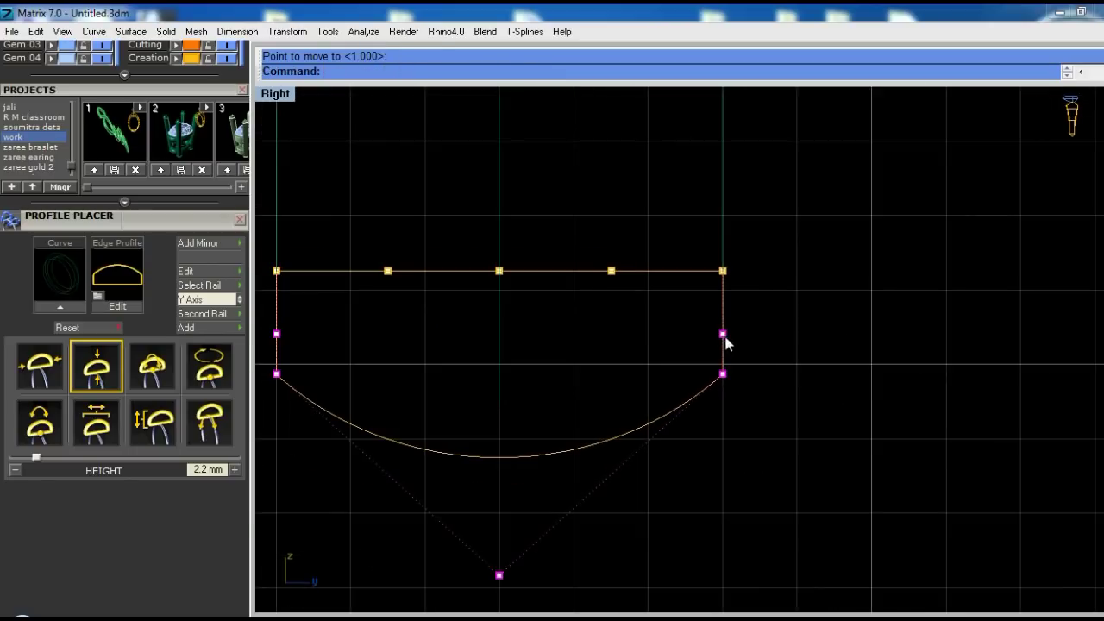
Re-measure the profile's side height in the Perspective view with Distance
{"action": "key", "text": "ctrl+F4"}
{"action": "right_click_drag", "start_coordinate": [716, 431], "coordinate": [713, 403]}
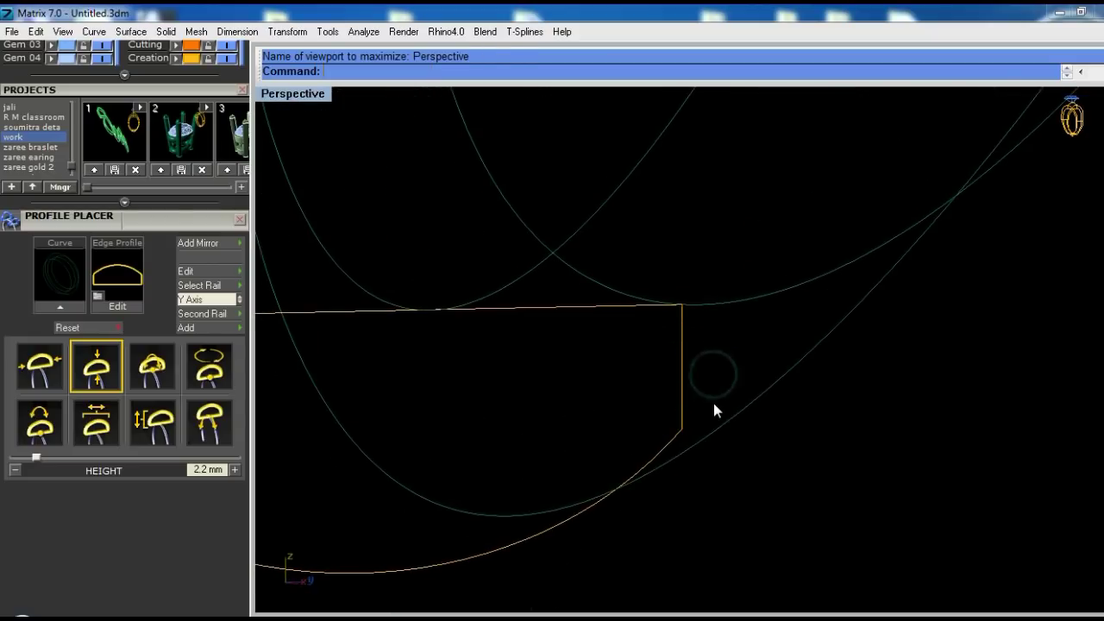
{"action": "type", "text": "distance"}
{"action": "key", "text": "Return"}
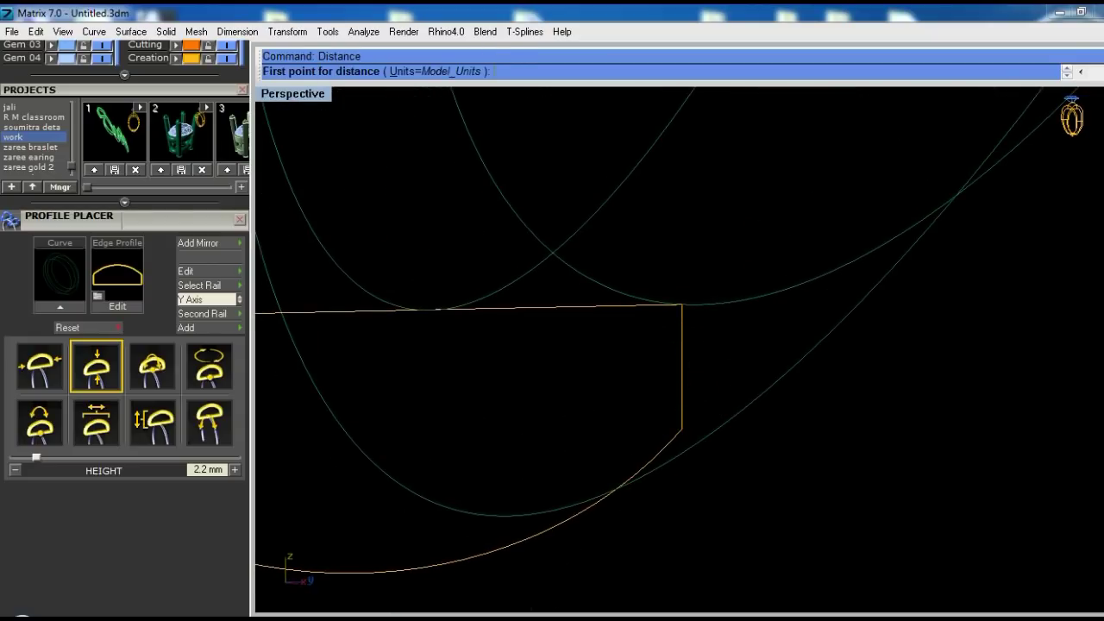
{"action": "left_click", "coordinate": [681, 303]}
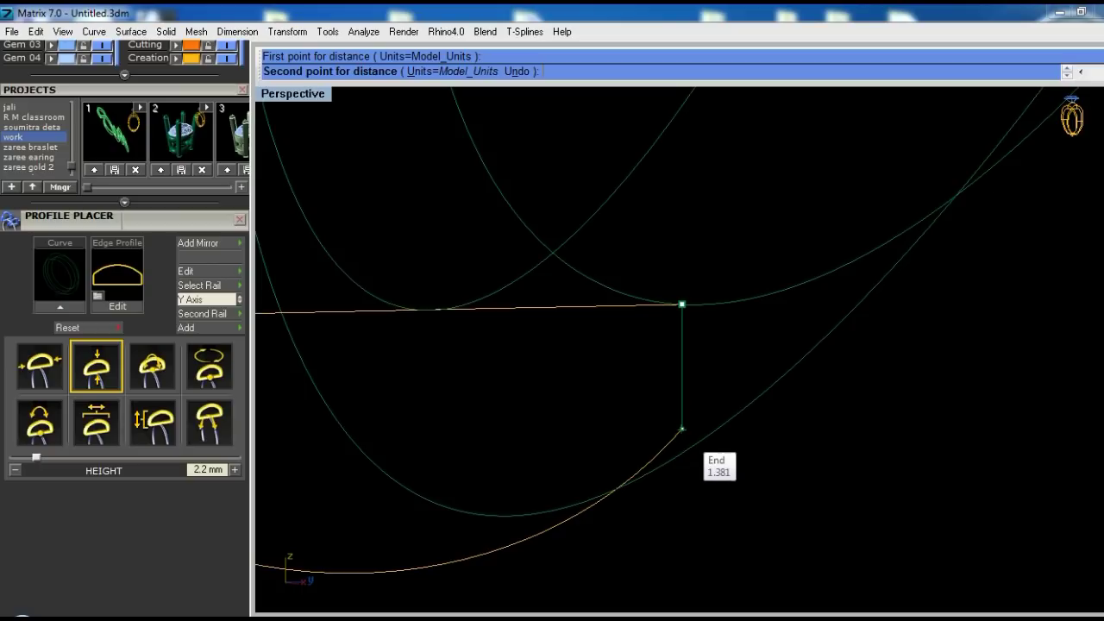
{"action": "left_click", "coordinate": [682, 429]}
Window-select the lower control points again and move them further down
{"action": "scroll", "coordinate": [684, 427], "scroll_direction": "down", "scroll_amount": 2}
{"action": "left_click", "coordinate": [705, 380]}
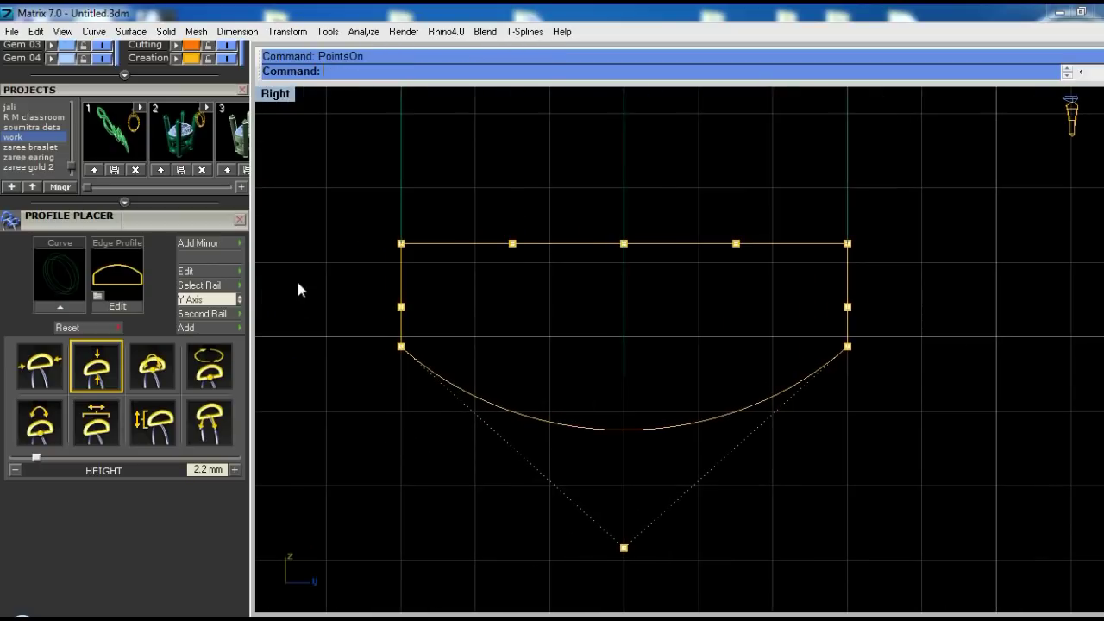
{"action": "left_click_drag", "start_coordinate": [311, 286], "coordinate": [936, 533]}
{"action": "key", "text": "m"}
{"action": "left_click", "coordinate": [954, 305]}
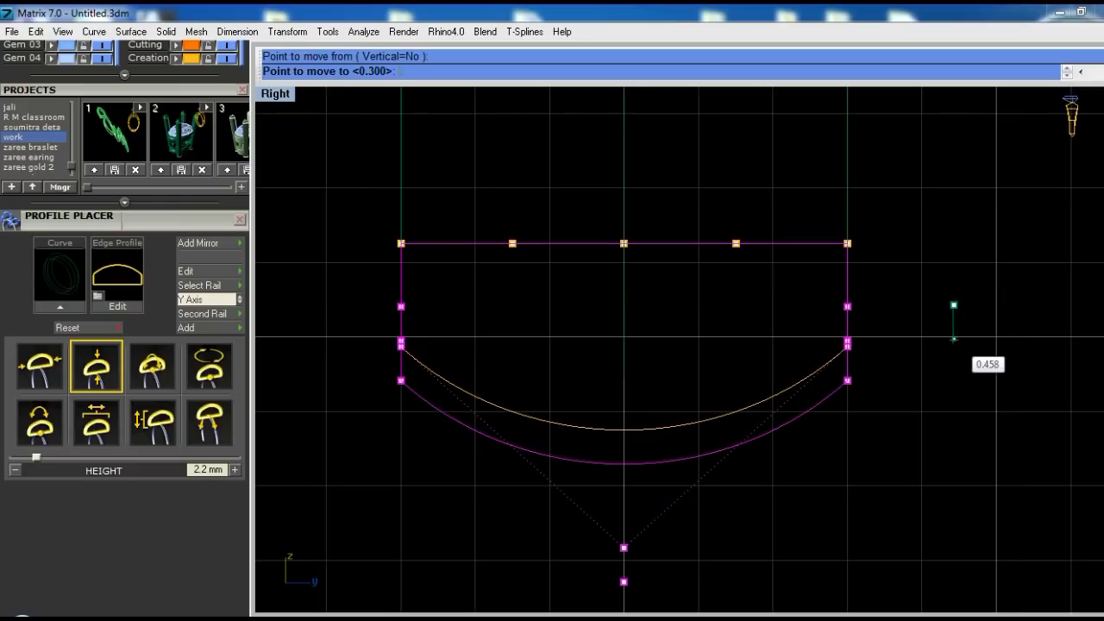
{"action": "type", "text": "2"}
{"action": "key", "text": "Return"}
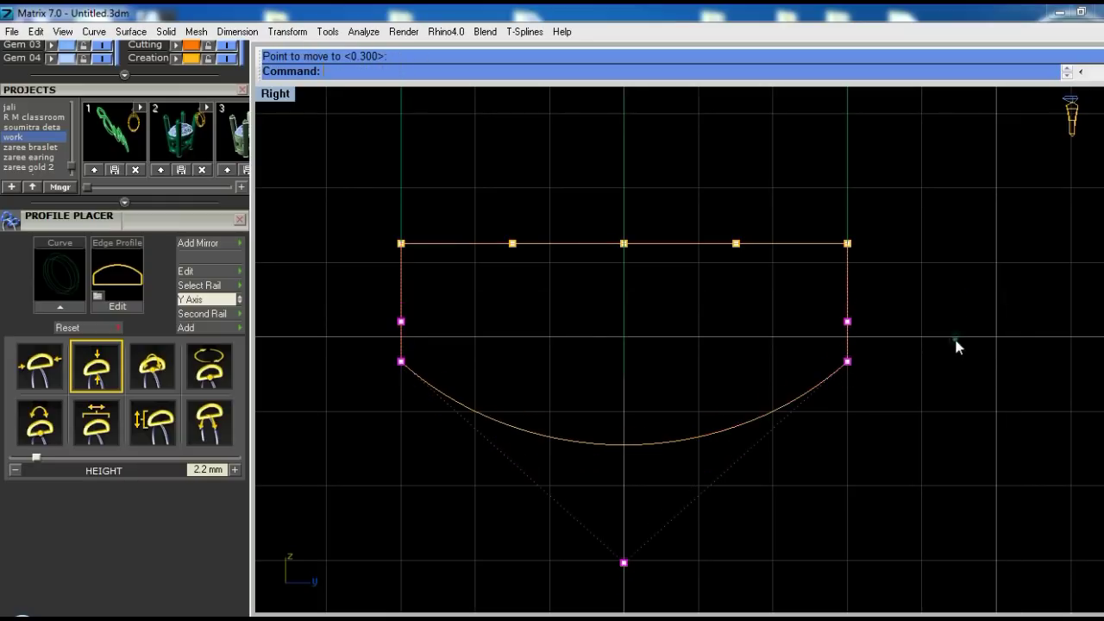
Orbit Perspective around the deepened shank profile and rails, then expand the Layers panel
{"action": "scroll", "coordinate": [786, 318], "scroll_direction": "down", "scroll_amount": 2}
{"action": "key", "text": "ctrl+F4"}
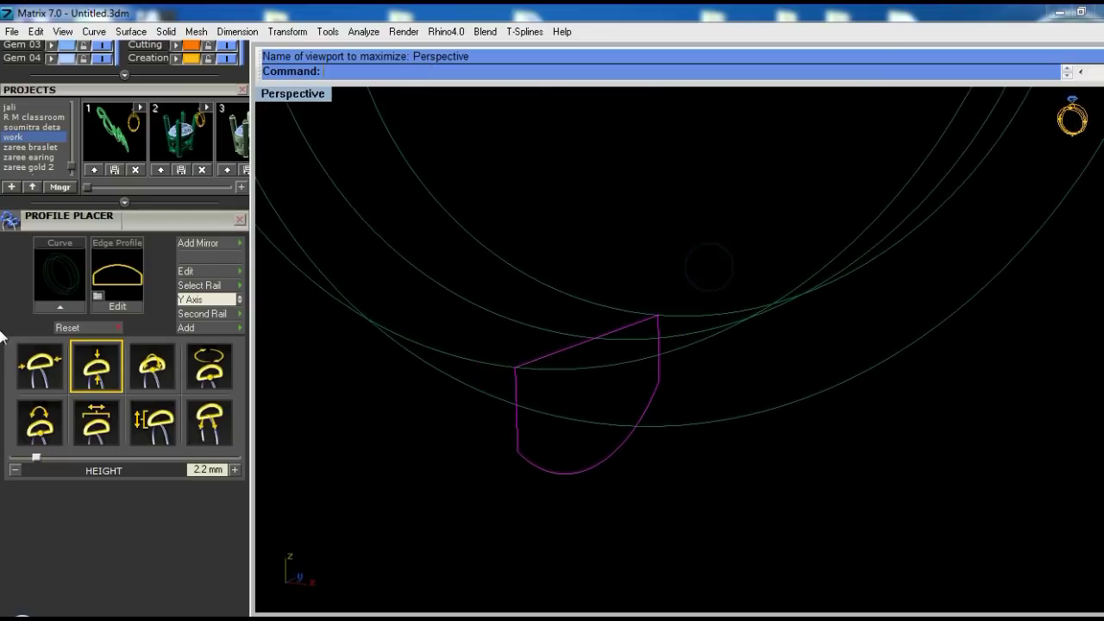
{"action": "right_click_drag", "start_coordinate": [668, 332], "coordinate": [683, 333]}
{"action": "right_click_drag", "start_coordinate": [677, 393], "coordinate": [688, 393]}
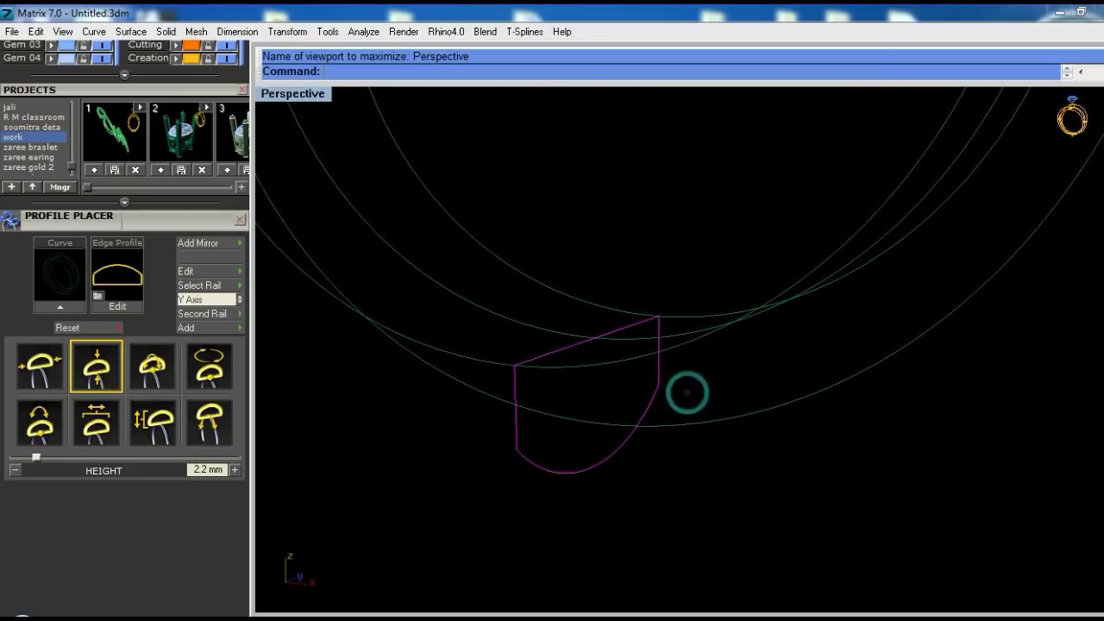
{"action": "right_click_drag", "start_coordinate": [660, 308], "coordinate": [660, 302]}
{"action": "mouse_move", "coordinate": [677, 379]}
{"action": "right_mouse_down"}
{"action": "mouse_move", "coordinate": [689, 352]}
{"action": "mouse_move", "coordinate": [716, 353]}
{"action": "right_mouse_up"}
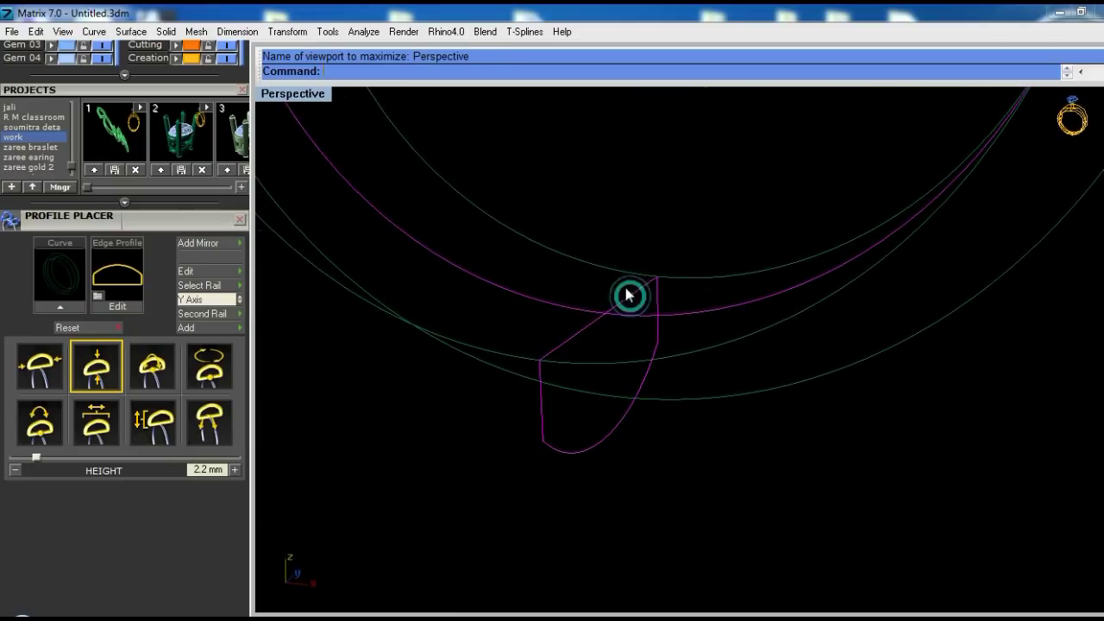
{"action": "right_click_drag", "start_coordinate": [627, 296], "coordinate": [569, 402]}
{"action": "left_click", "coordinate": [124, 75]}
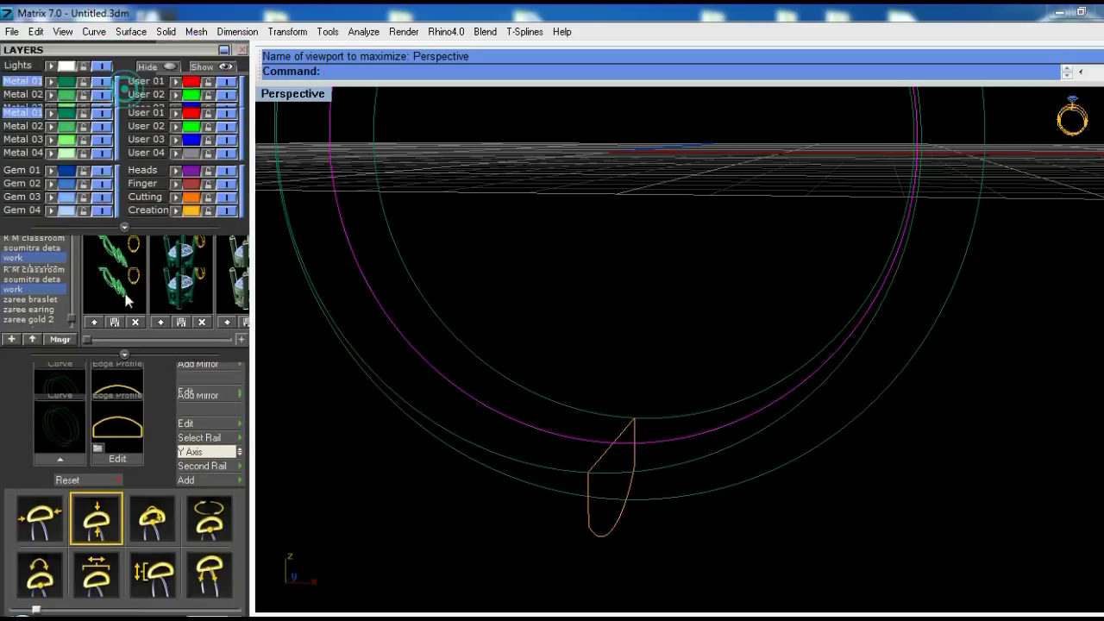
Sweep the domed cross-section along the ring rail with Sweep 1 Rail to make the green shank
{"action": "scroll", "coordinate": [132, 138], "scroll_direction": "up", "scroll_amount": 3}
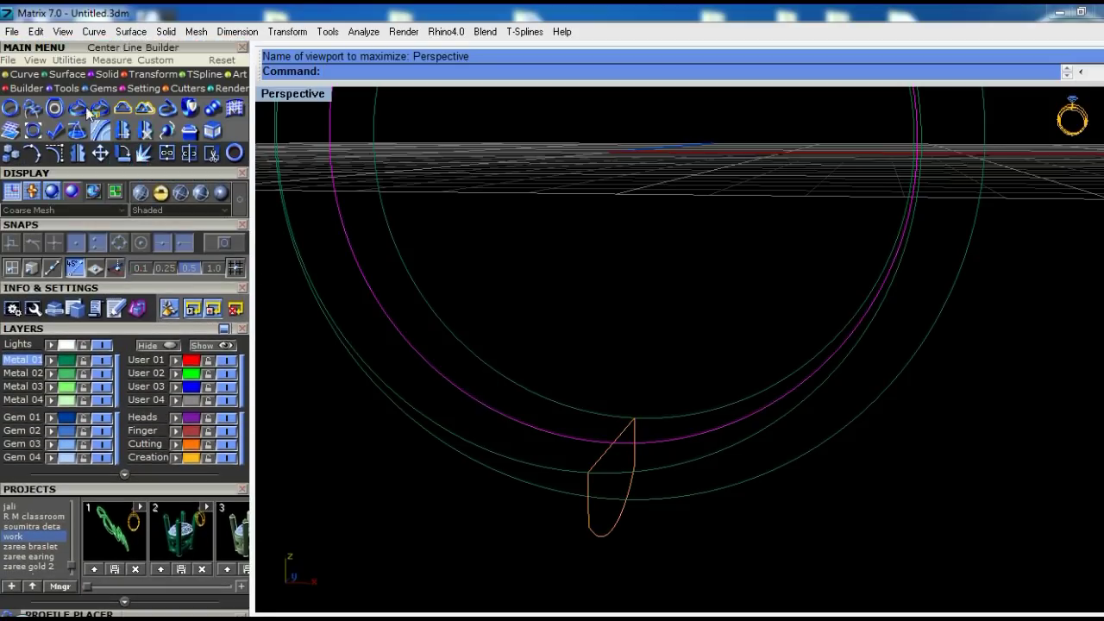
{"action": "left_click", "coordinate": [71, 75]}
{"action": "left_click", "coordinate": [11, 108]}
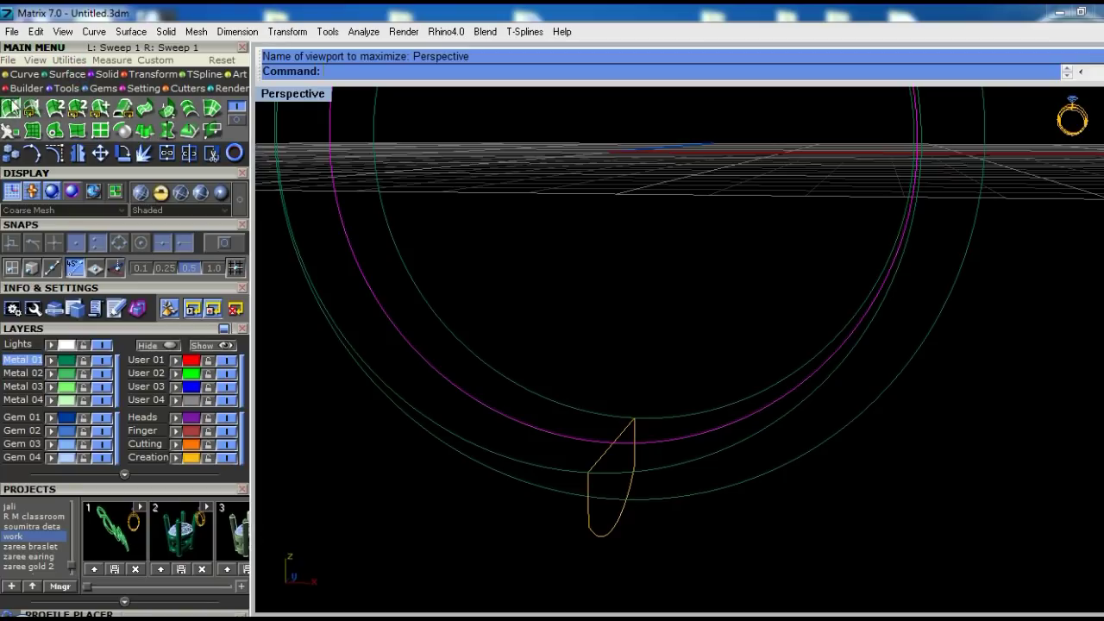
{"action": "left_click", "coordinate": [611, 445]}
{"action": "key", "text": "Return"}
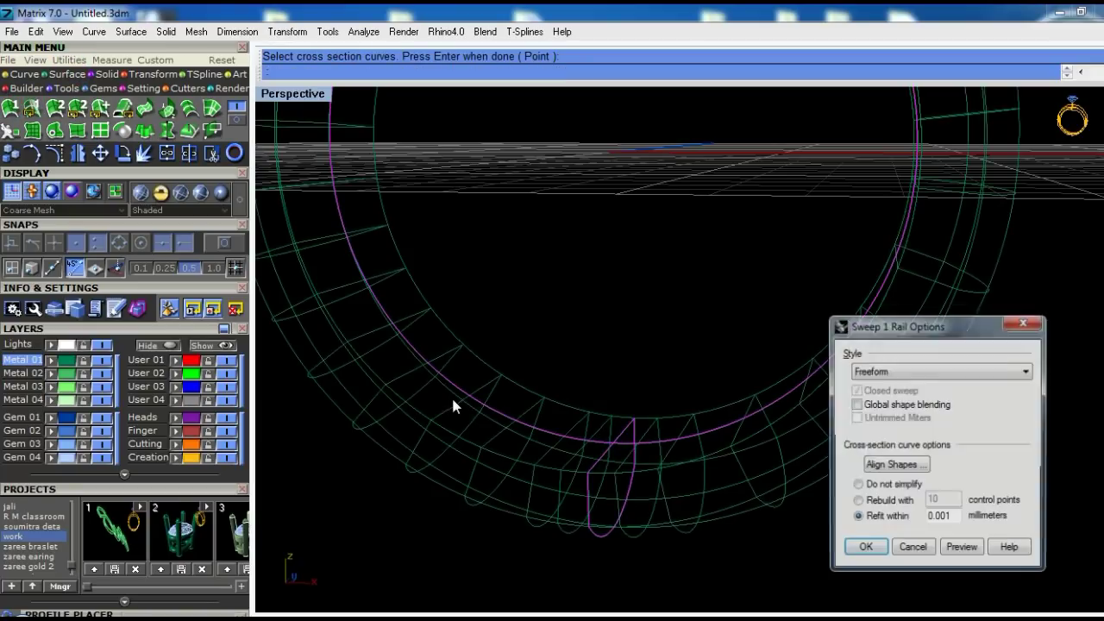
{"action": "key", "text": "Return"}
{"action": "right_click_drag", "start_coordinate": [451, 395], "coordinate": [746, 365]}
{"action": "key", "text": "Return"}
{"action": "mouse_move", "coordinate": [712, 454]}
{"action": "right_mouse_down"}
{"action": "mouse_move", "coordinate": [687, 293]}
{"action": "mouse_move", "coordinate": [663, 406]}
{"action": "right_mouse_up"}
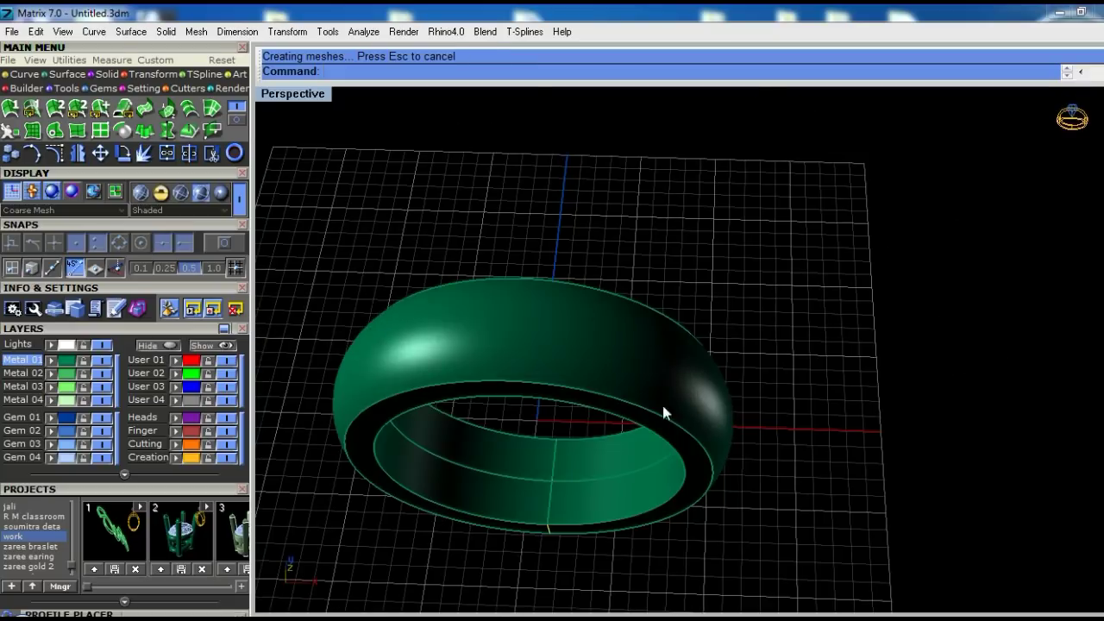
{"action": "key", "text": "ctrl+F1"}
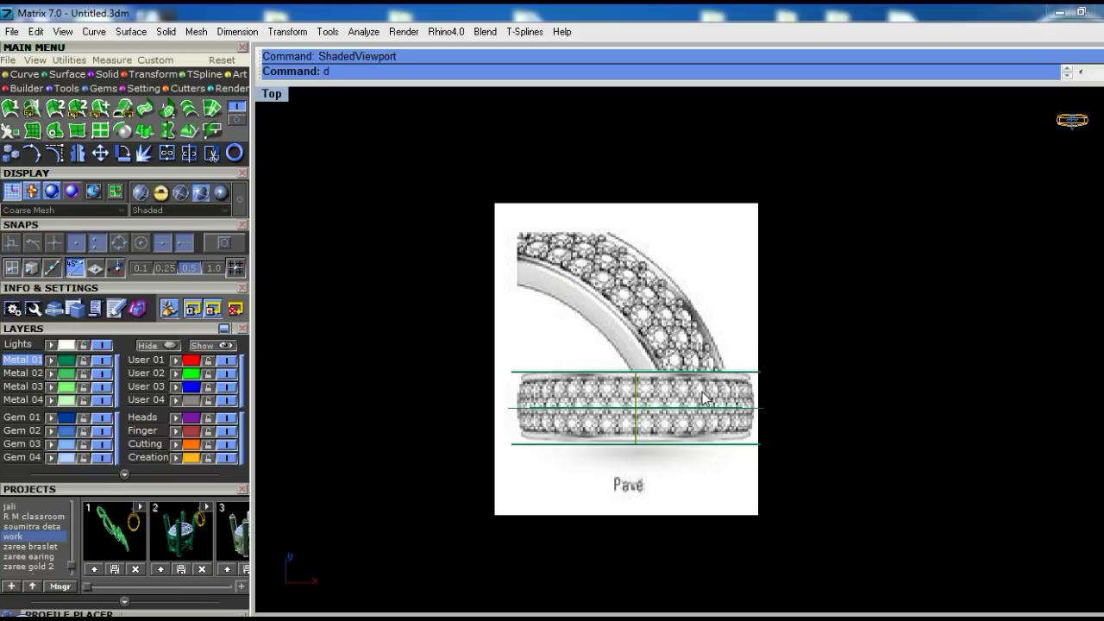
{"action": "key", "text": "Return"}
{"action": "type", "text": "d"}
{"action": "key", "text": "Return"}
{"action": "scroll", "coordinate": [743, 429], "scroll_direction": "up", "scroll_amount": 1}
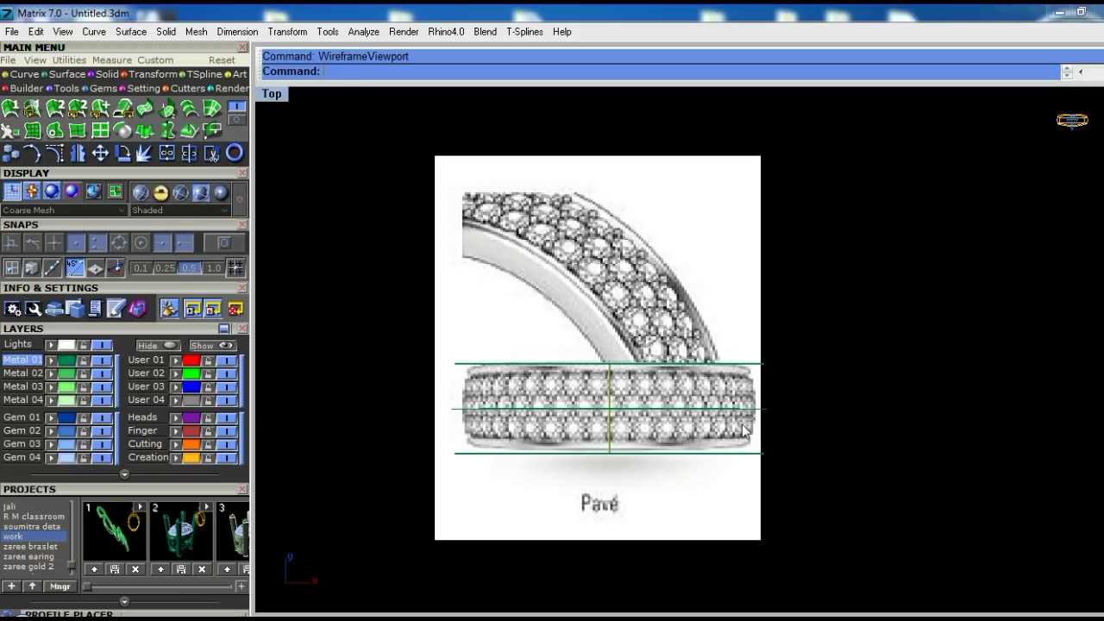
{"action": "scroll", "coordinate": [744, 429], "scroll_direction": "up", "scroll_amount": 1}
{"action": "scroll", "coordinate": [644, 392], "scroll_direction": "up", "scroll_amount": 1}
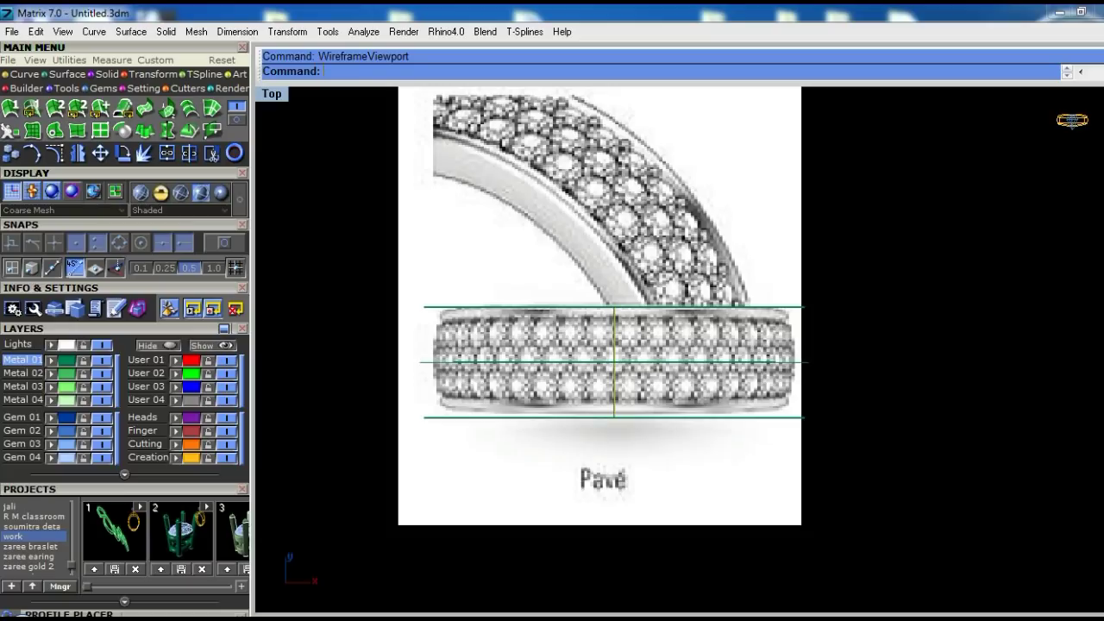
{"action": "key", "text": "F4"}
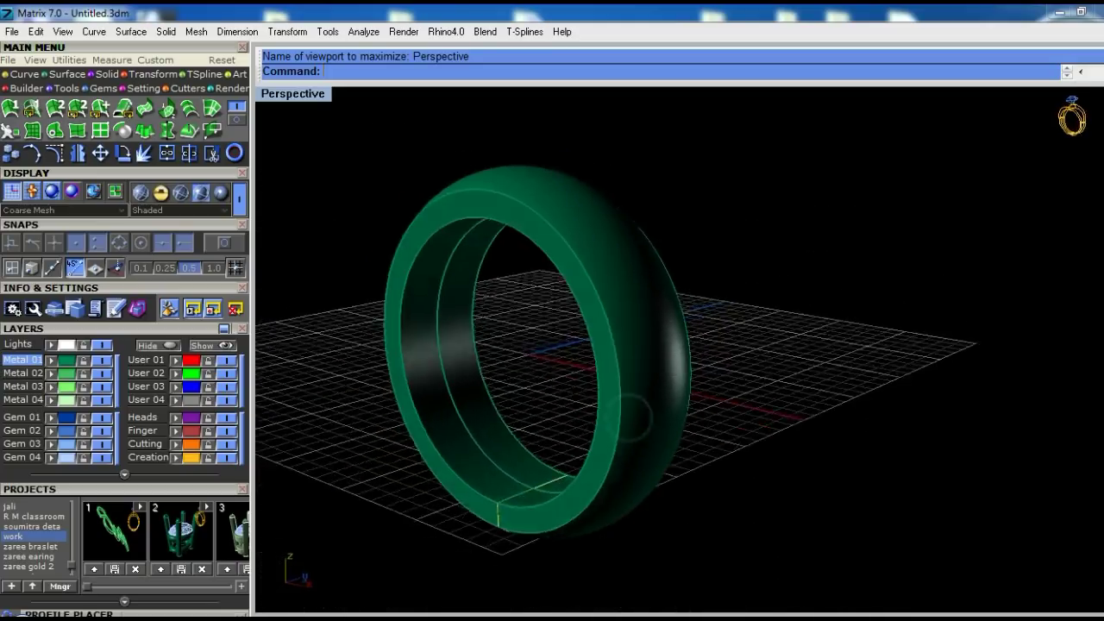
Explode the ring shank into separate surfaces and delete the unwanted one
{"action": "mouse_move", "coordinate": [609, 389]}
{"action": "right_mouse_down"}
{"action": "mouse_move", "coordinate": [577, 420]}
{"action": "mouse_move", "coordinate": [621, 406]}
{"action": "mouse_move", "coordinate": [643, 451]}
{"action": "mouse_move", "coordinate": [828, 379]}
{"action": "right_mouse_up"}
{"action": "left_click", "coordinate": [759, 405]}
{"action": "scroll", "coordinate": [758, 404], "scroll_direction": "down", "scroll_amount": 5}
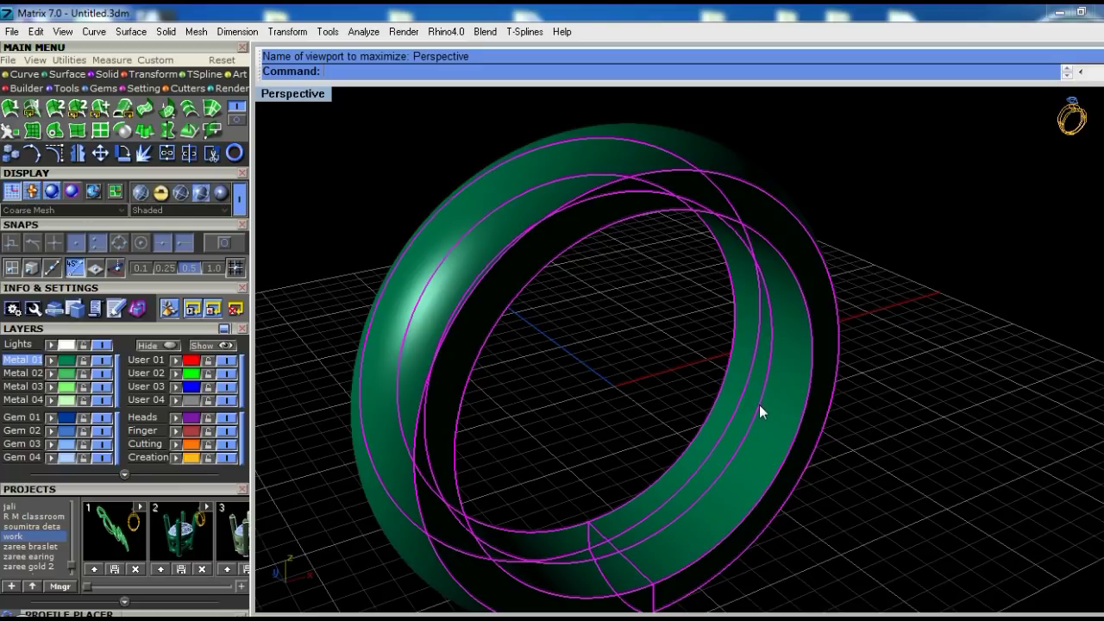
{"action": "left_click", "coordinate": [798, 380]}
{"action": "key", "text": "Delete"}
{"action": "mouse_move", "coordinate": [742, 362]}
{"action": "right_mouse_down"}
{"action": "mouse_move", "coordinate": [751, 350]}
{"action": "mouse_move", "coordinate": [868, 350]}
{"action": "mouse_move", "coordinate": [656, 345]}
{"action": "mouse_move", "coordinate": [577, 360]}
{"action": "mouse_move", "coordinate": [577, 340]}
{"action": "mouse_move", "coordinate": [577, 371]}
{"action": "mouse_move", "coordinate": [672, 345]}
{"action": "mouse_move", "coordinate": [649, 511]}
{"action": "right_mouse_up"}
{"action": "scroll", "coordinate": [743, 430], "scroll_direction": "up", "scroll_amount": 3}
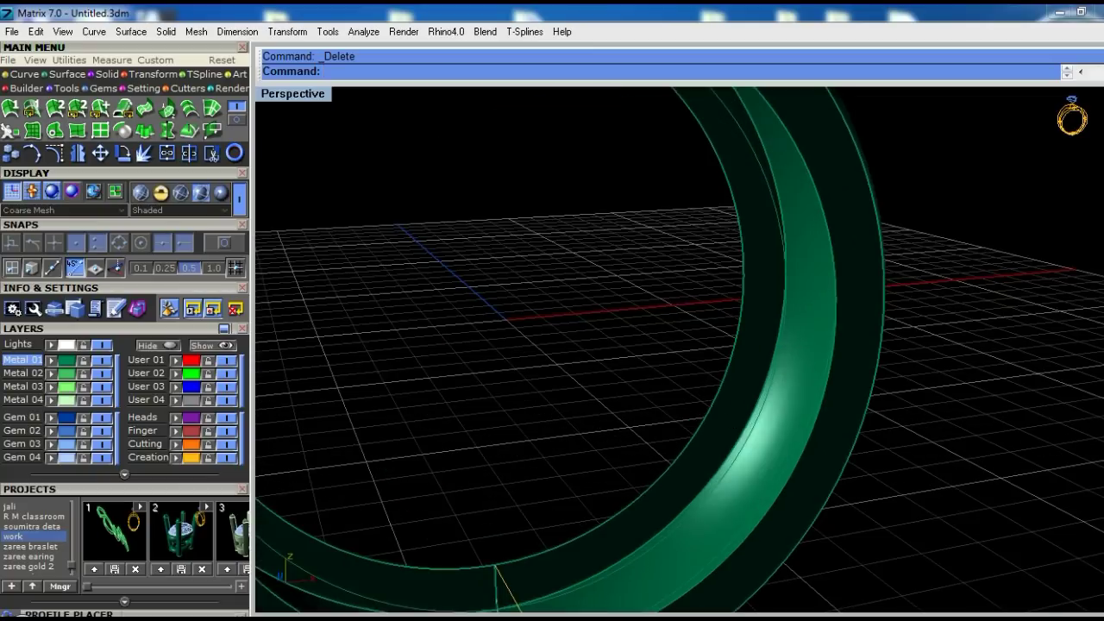
{"action": "scroll", "coordinate": [824, 434], "scroll_direction": "down", "scroll_amount": 2}
{"action": "scroll", "coordinate": [745, 415], "scroll_direction": "down", "scroll_amount": 2}
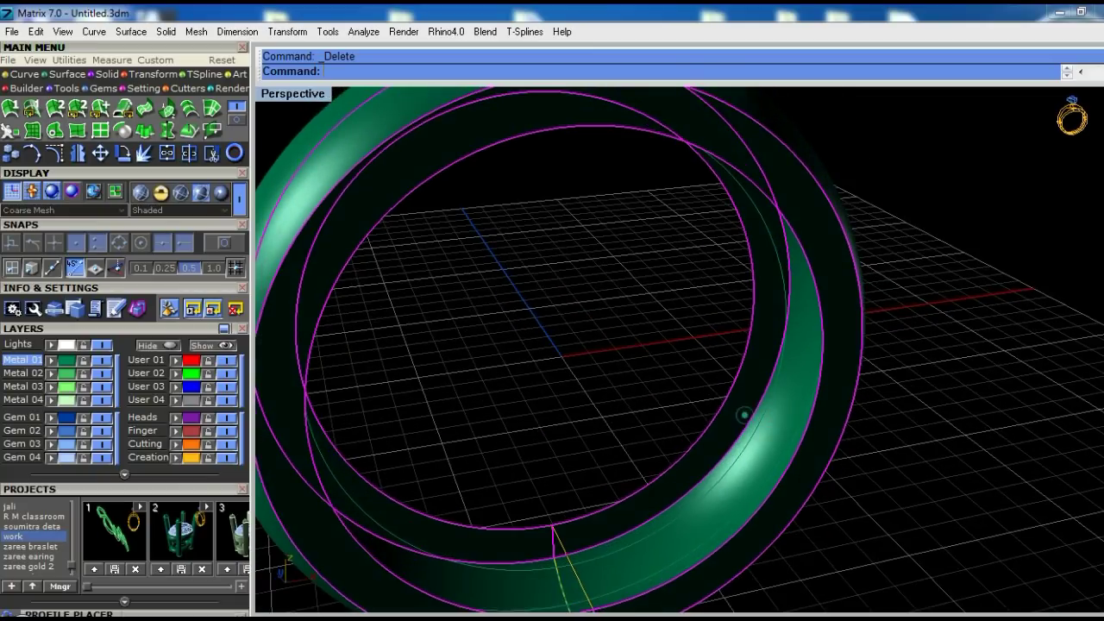
{"action": "scroll", "coordinate": [745, 415], "scroll_direction": "down", "scroll_amount": 2}
Offset the shank surfaces by 0.7 with the direction flipped
{"action": "key", "text": "Return"}
{"action": "scroll", "coordinate": [820, 414], "scroll_direction": "down", "scroll_amount": 2}
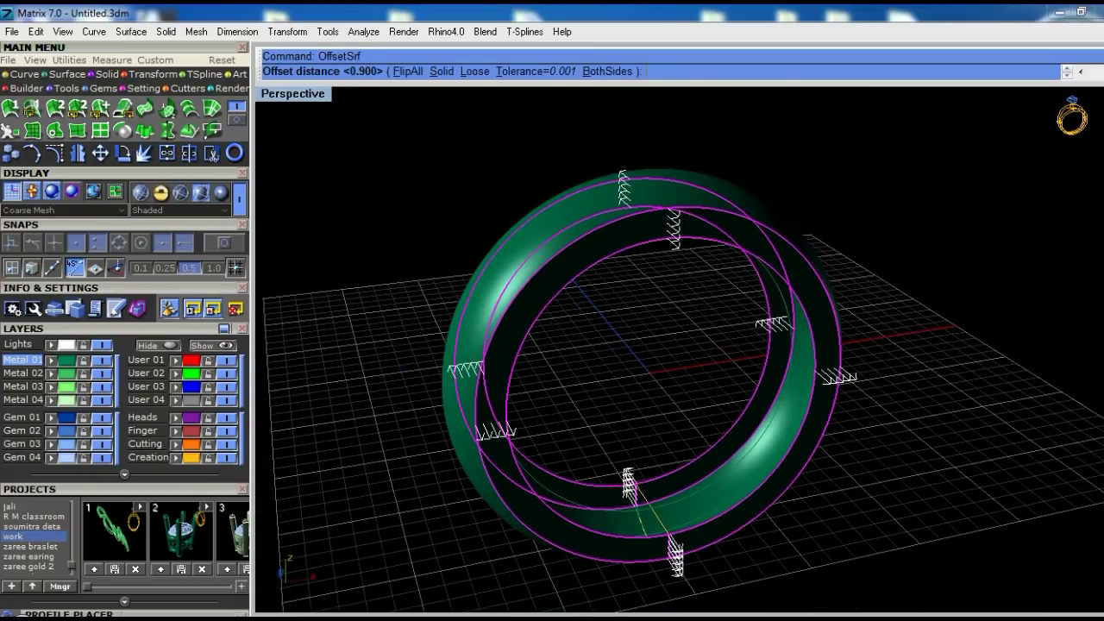
{"action": "scroll", "coordinate": [828, 405], "scroll_direction": "up", "scroll_amount": 2}
{"action": "type", "text": "f"}
{"action": "key", "text": "Return"}
{"action": "key", "text": "Return"}
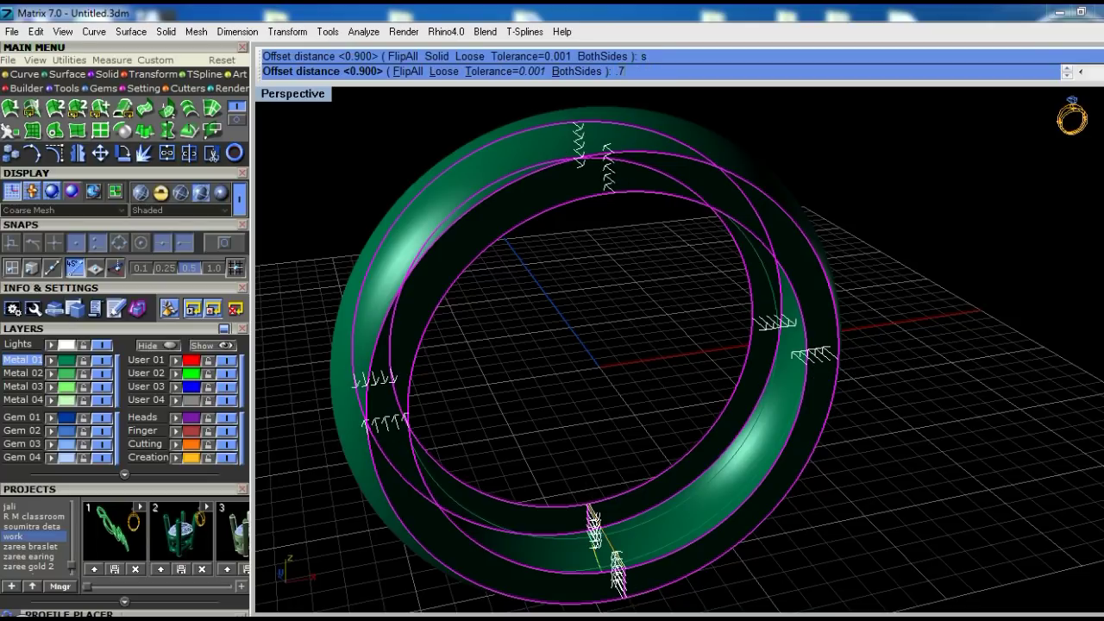
{"action": "key", "text": "Return"}
{"action": "mouse_move", "coordinate": [759, 383]}
{"action": "right_mouse_down"}
{"action": "mouse_move", "coordinate": [637, 272]}
{"action": "mouse_move", "coordinate": [694, 300]}
{"action": "right_mouse_up"}
Add a second flipped, solid offset of the shank surfaces at 1.1
{"action": "type", "text": "O"}
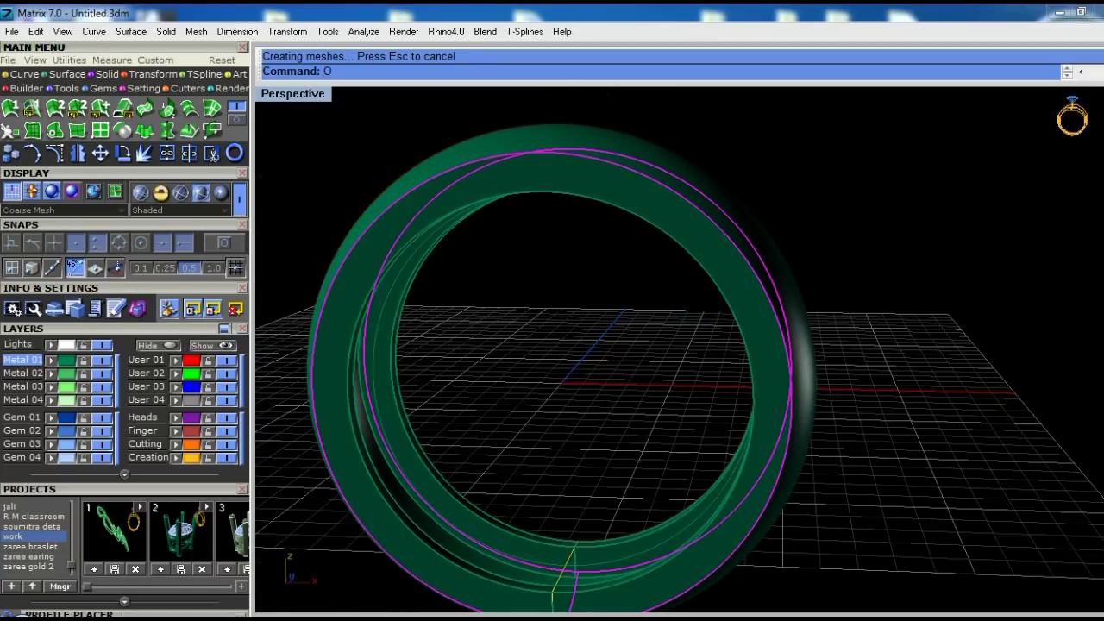
{"action": "key", "text": "Return"}
{"action": "type", "text": "f"}
{"action": "key", "text": "Return"}
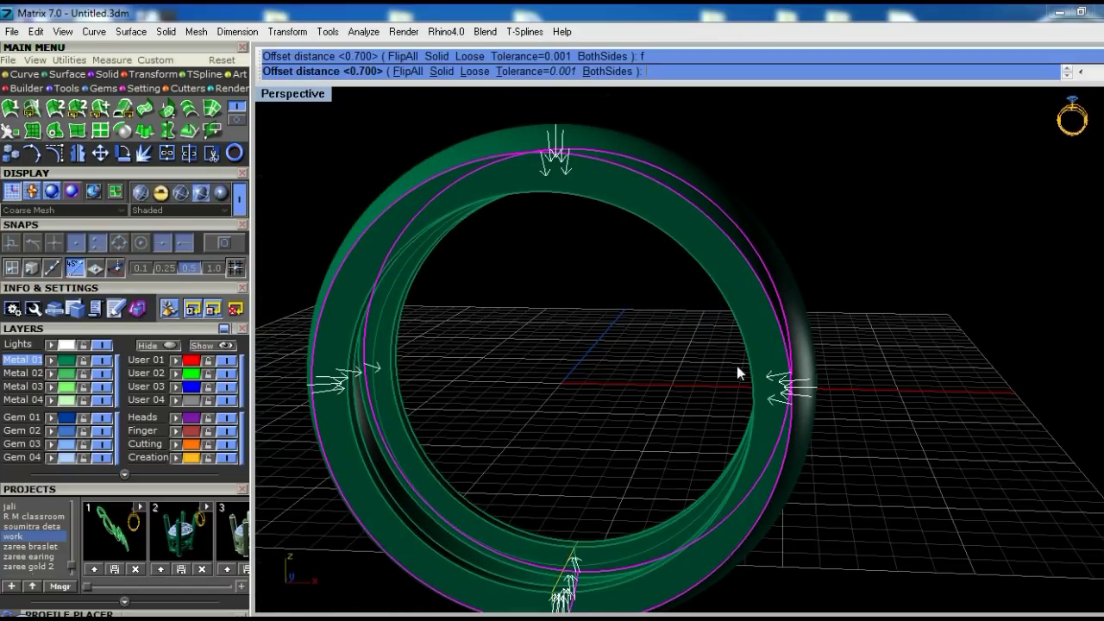
{"action": "key", "text": "Return"}
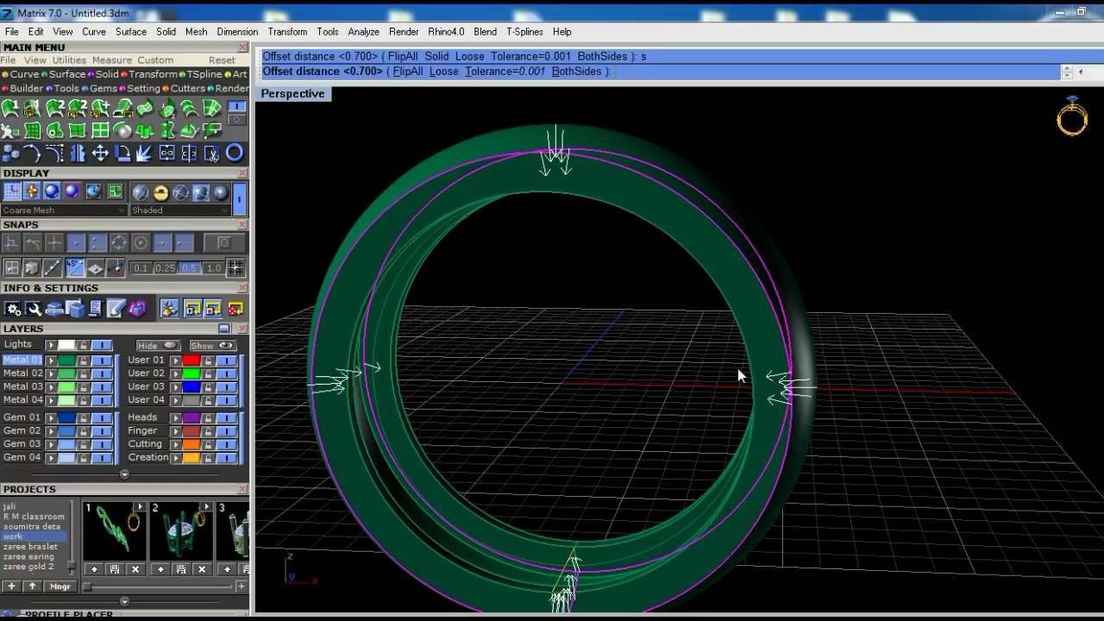
{"action": "type", "text": "1.1"}
{"action": "key", "text": "Return"}
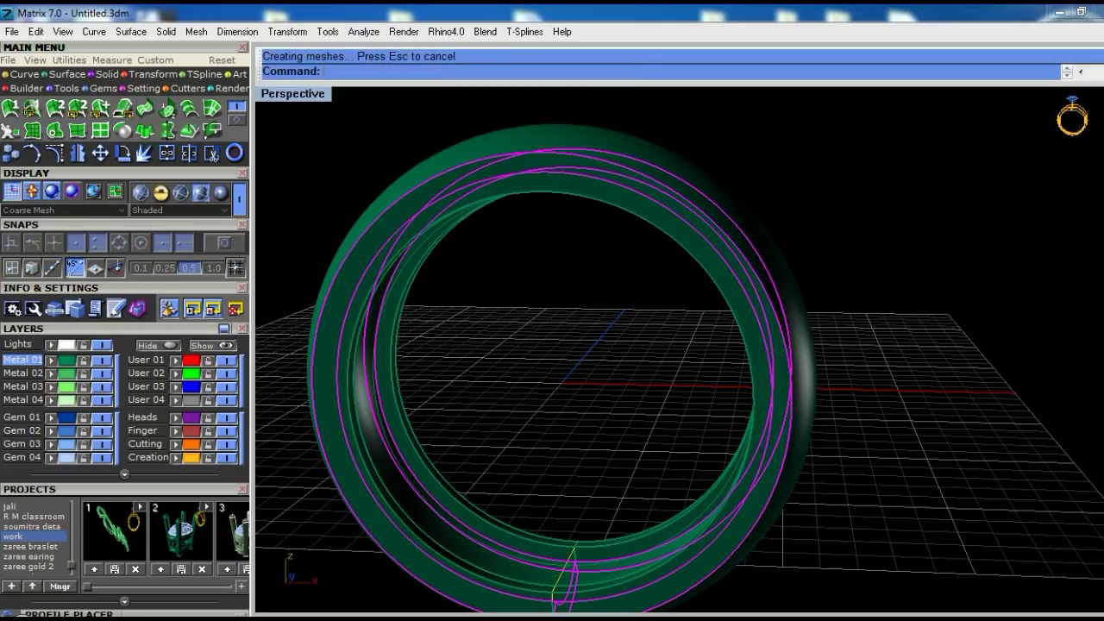
{"action": "right_click_drag", "start_coordinate": [742, 376], "coordinate": [795, 267]}
{"action": "mouse_move", "coordinate": [725, 294]}
{"action": "right_mouse_down"}
{"action": "mouse_move", "coordinate": [699, 406]}
{"action": "mouse_move", "coordinate": [863, 350]}
{"action": "right_mouse_up"}
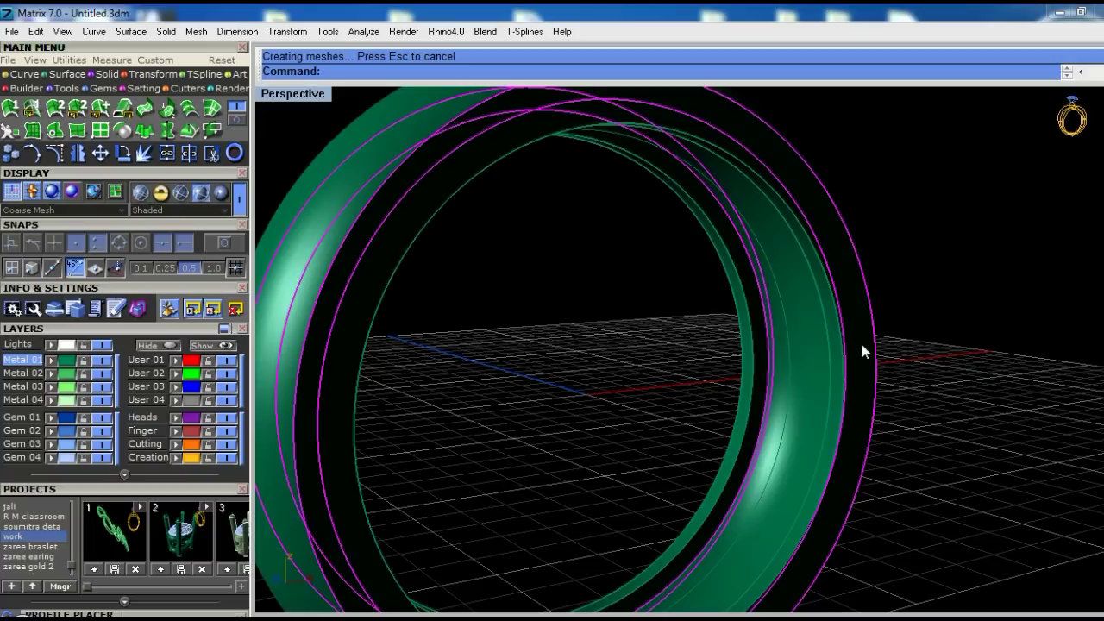
{"action": "scroll", "coordinate": [715, 343], "scroll_direction": "up", "scroll_amount": 3}
{"action": "right_click_drag", "start_coordinate": [715, 343], "coordinate": [651, 296]}
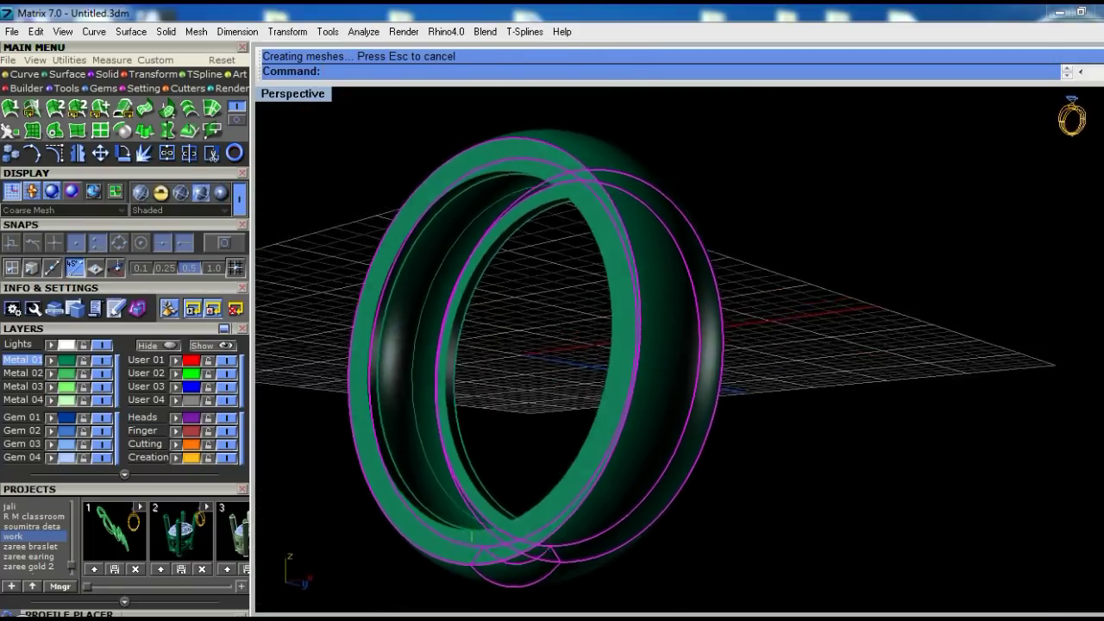
{"action": "mouse_move", "coordinate": [650, 296]}
{"action": "right_mouse_down"}
{"action": "mouse_move", "coordinate": [664, 375]}
{"action": "mouse_move", "coordinate": [633, 246]}
{"action": "mouse_move", "coordinate": [592, 230]}
{"action": "right_mouse_up"}
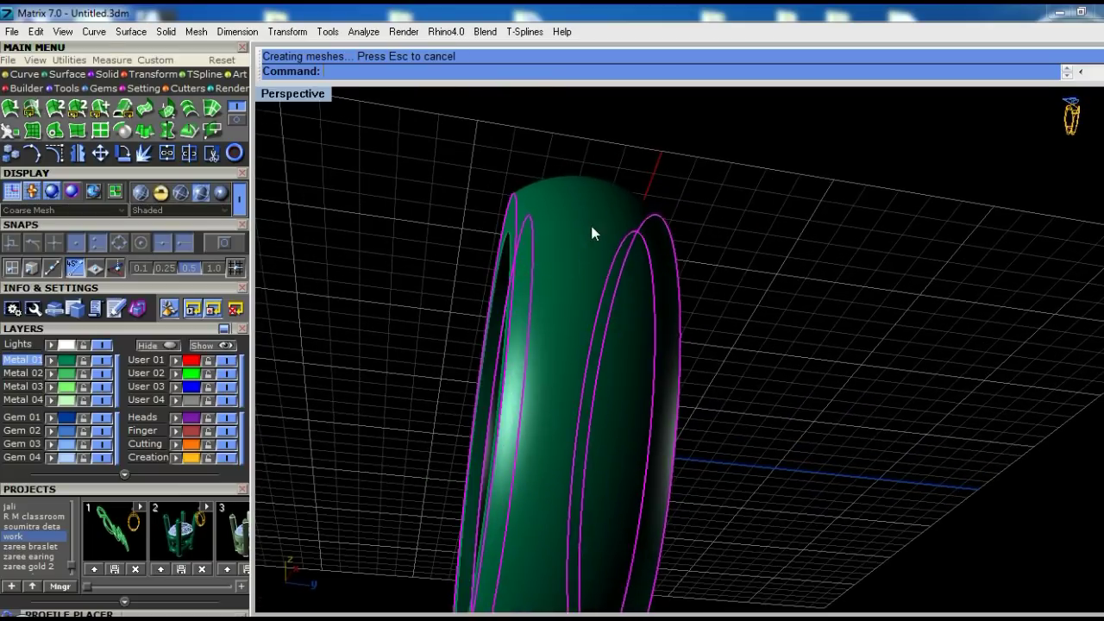
Extract a copy of the band surface and isolate it, hiding the 8 other objects
{"action": "right_click", "coordinate": [590, 238]}
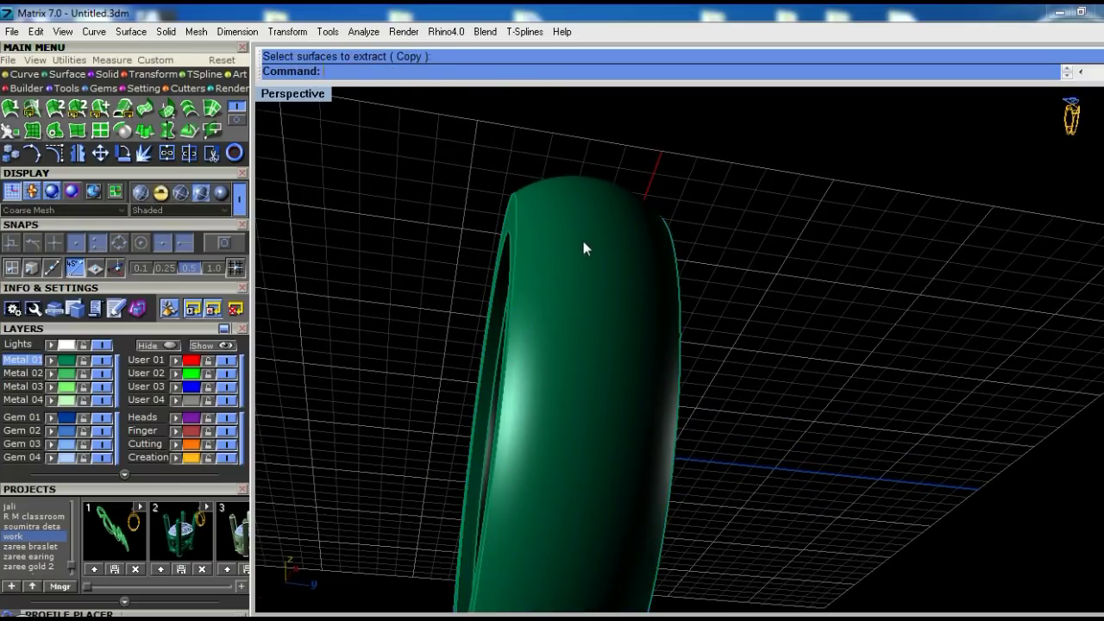
{"action": "right_click", "coordinate": [578, 249]}
{"action": "left_click", "coordinate": [607, 216]}
{"action": "right_click", "coordinate": [607, 216]}
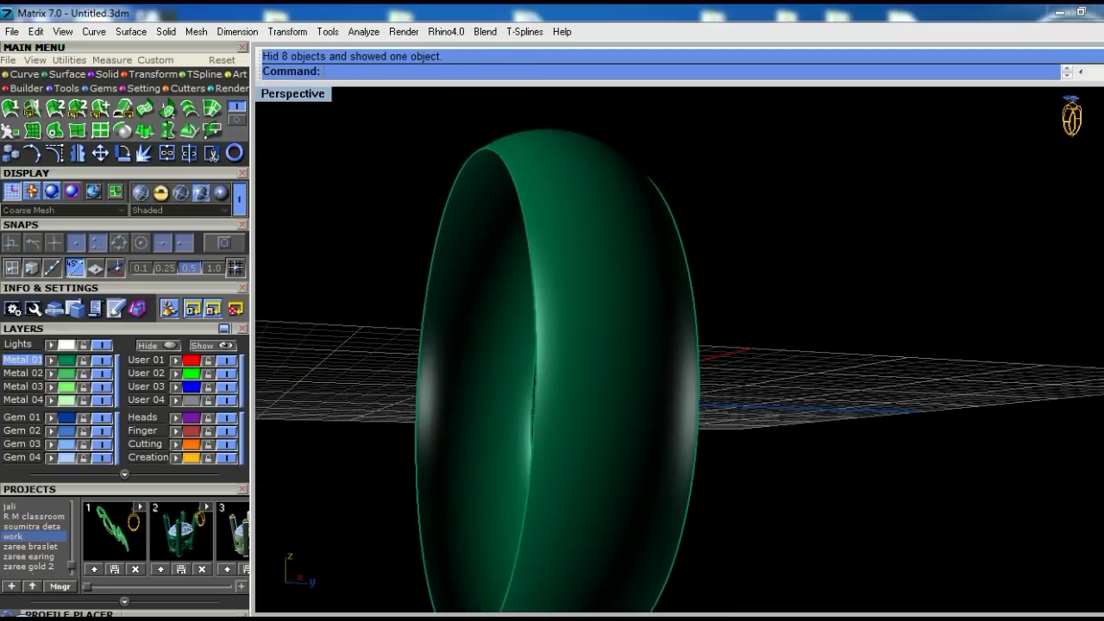
{"action": "left_click", "coordinate": [557, 264]}
{"action": "right_click_drag", "start_coordinate": [557, 264], "coordinate": [689, 246]}
Duplicate the edges of the isolated band as curves
{"action": "type", "text": "d"}
{"action": "key", "text": "Return"}
{"action": "right_click", "coordinate": [621, 233]}
{"action": "right_click_drag", "start_coordinate": [621, 233], "coordinate": [638, 229]}
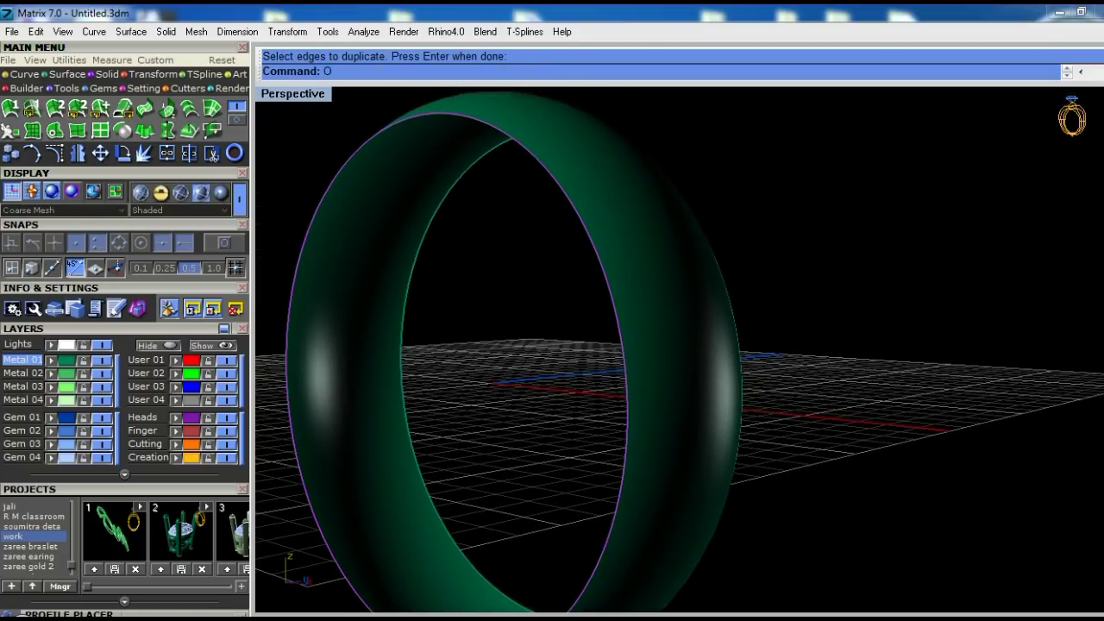
Offset the band surface by 0.6 with the direction flipped
{"action": "key", "text": "Return"}
{"action": "left_click", "coordinate": [658, 250]}
{"action": "type", "text": "f"}
{"action": "key", "text": "Return"}
{"action": "type", "text": "f"}
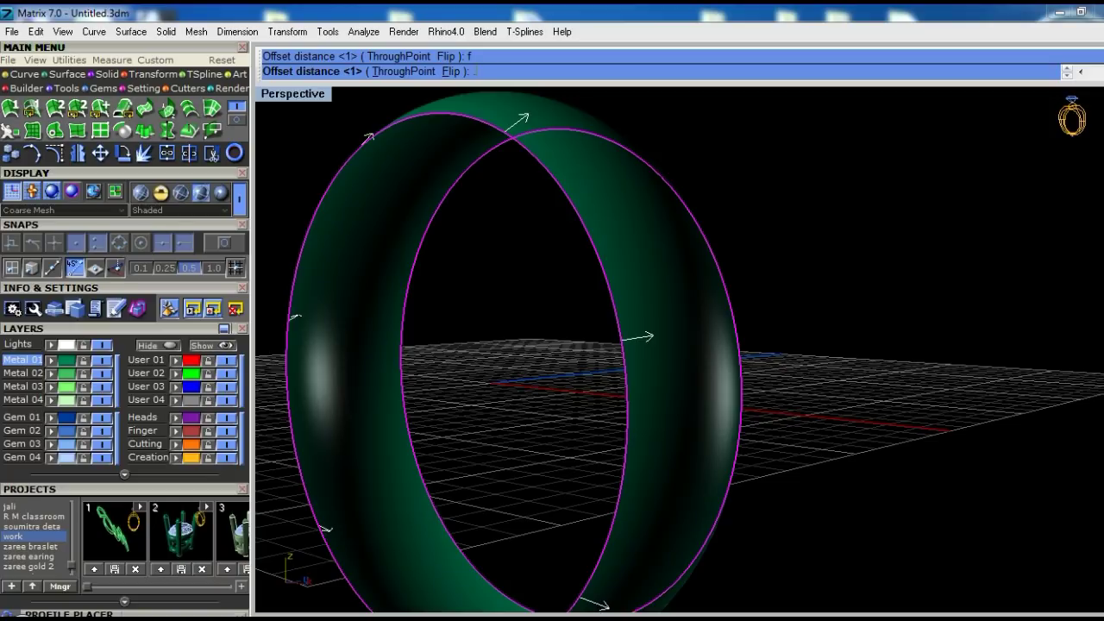
{"action": "key", "text": "Return"}
{"action": "right_click_drag", "start_coordinate": [655, 302], "coordinate": [712, 302]}
Duplicate the band's right edge and offset the band surface once more
{"action": "key", "text": "Return"}
{"action": "left_click", "coordinate": [697, 274]}
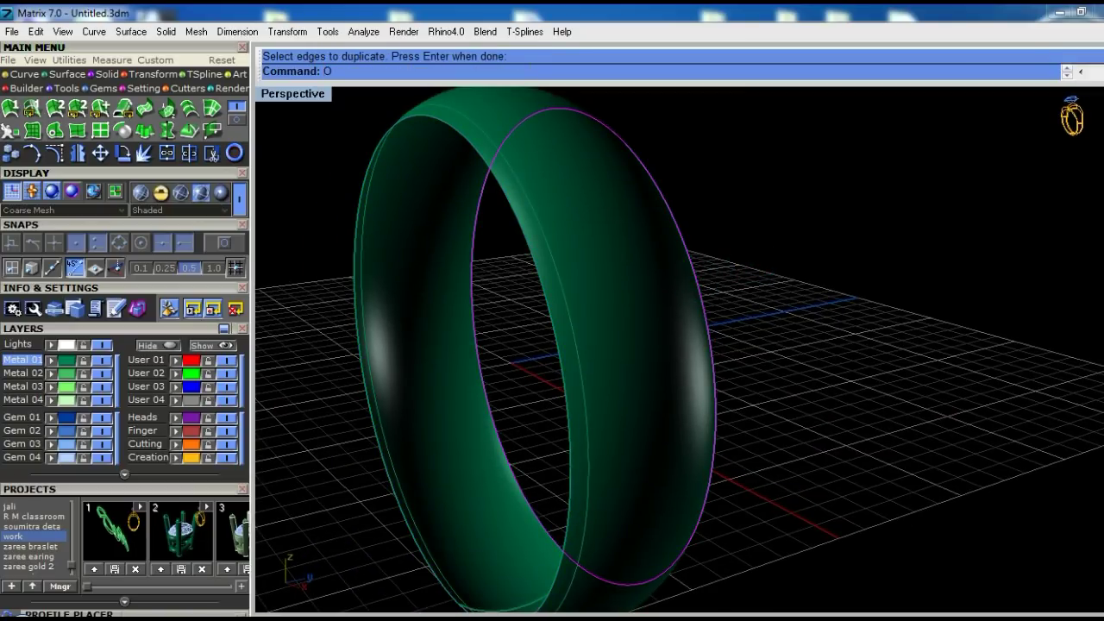
{"action": "key", "text": "Return"}
{"action": "left_click", "coordinate": [612, 263]}
{"action": "right_click_drag", "start_coordinate": [611, 263], "coordinate": [562, 292]}
{"action": "key", "text": "Return"}
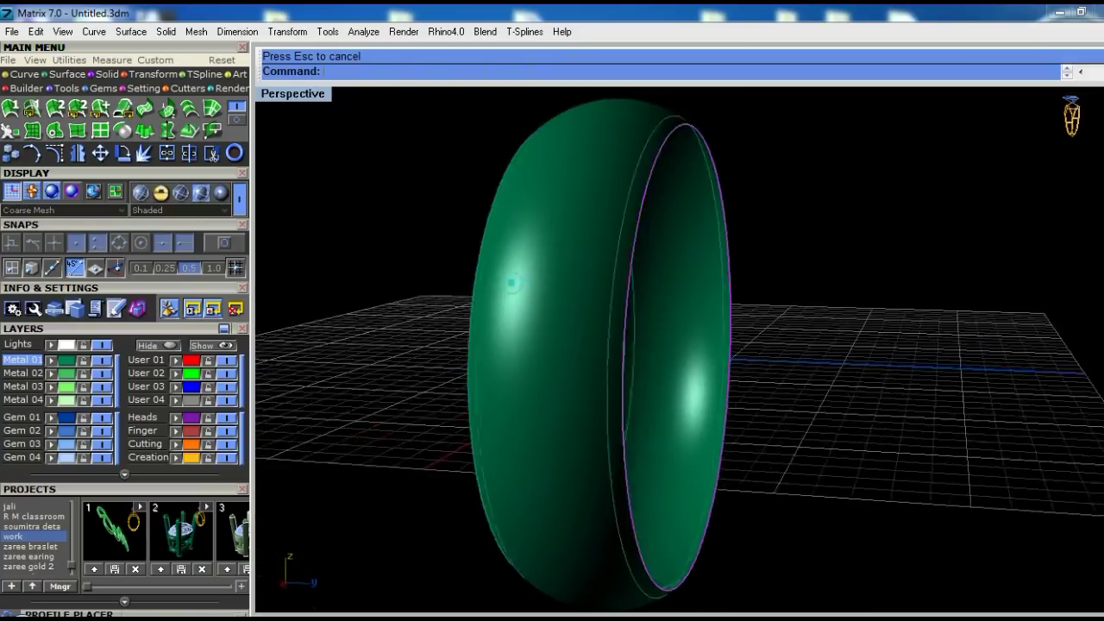
{"action": "scroll", "coordinate": [557, 321], "scroll_direction": "up", "scroll_amount": 5}
Offset the ring surface by another 0.6, direction flipped
{"action": "left_click", "coordinate": [499, 311]}
{"action": "left_click", "coordinate": [530, 347]}
{"action": "left_click", "coordinate": [549, 310]}
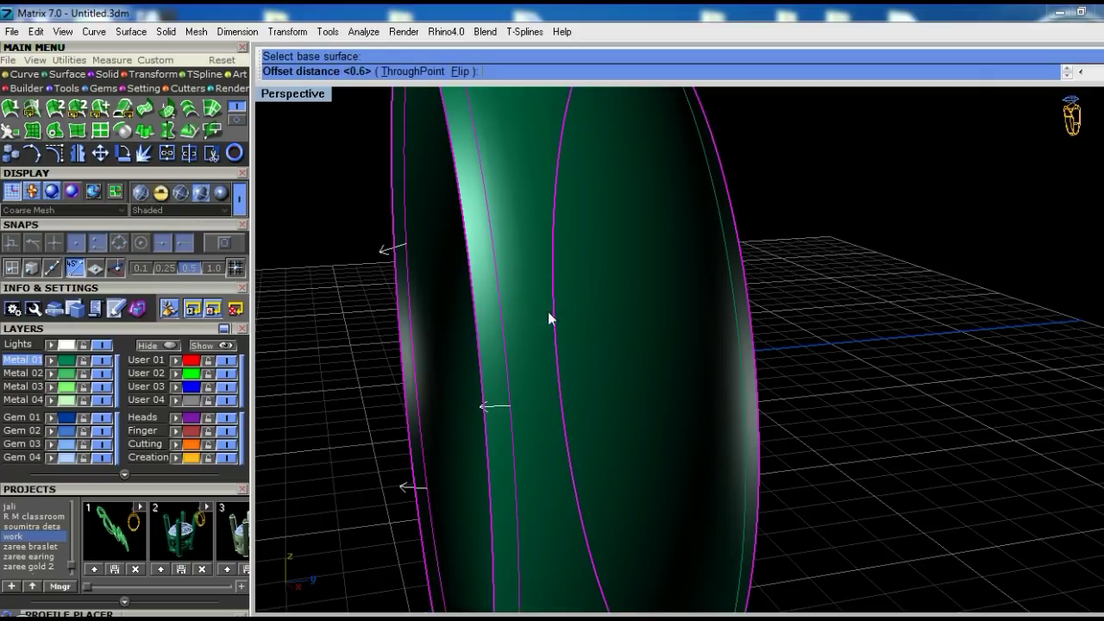
{"action": "scroll", "coordinate": [545, 316], "scroll_direction": "down", "scroll_amount": 3}
{"action": "type", "text": "f"}
{"action": "key", "text": "Return"}
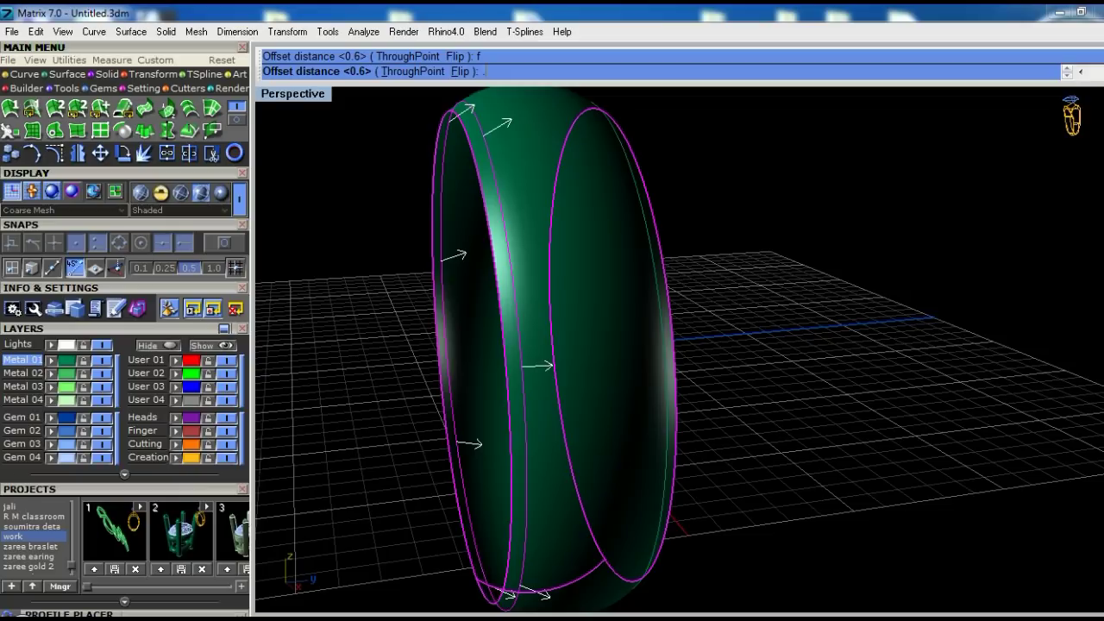
{"action": "key", "text": "Return"}
Offset the inner ring surface outward by 0.3
{"action": "scroll", "coordinate": [558, 321], "scroll_direction": "up", "scroll_amount": 2}
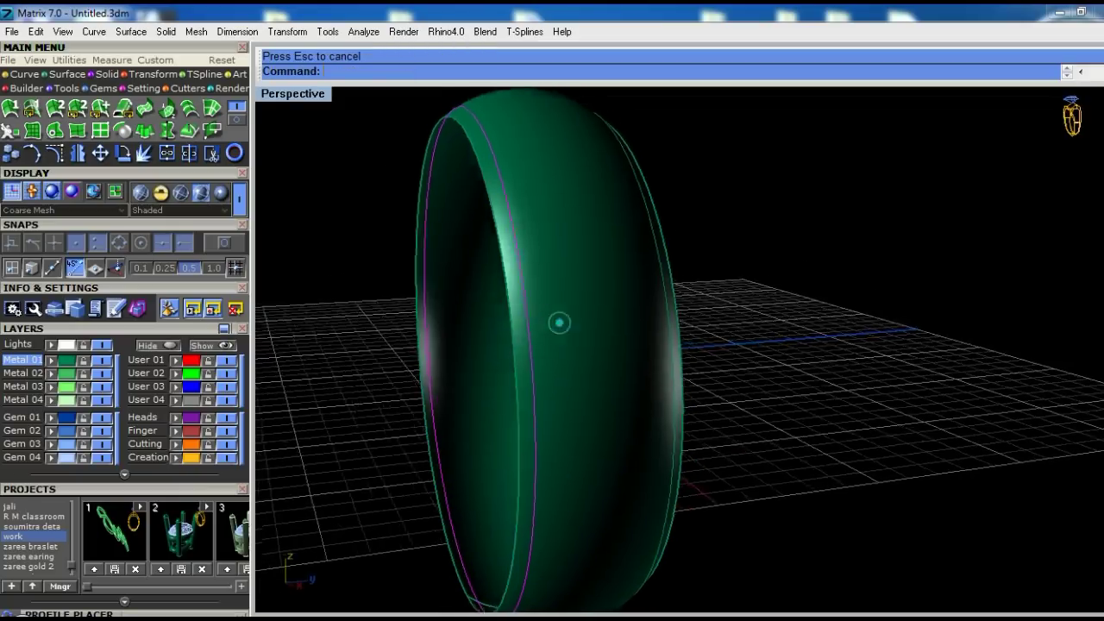
{"action": "scroll", "coordinate": [559, 320], "scroll_direction": "up", "scroll_amount": 2}
{"action": "left_click", "coordinate": [552, 279]}
{"action": "left_click", "coordinate": [587, 321]}
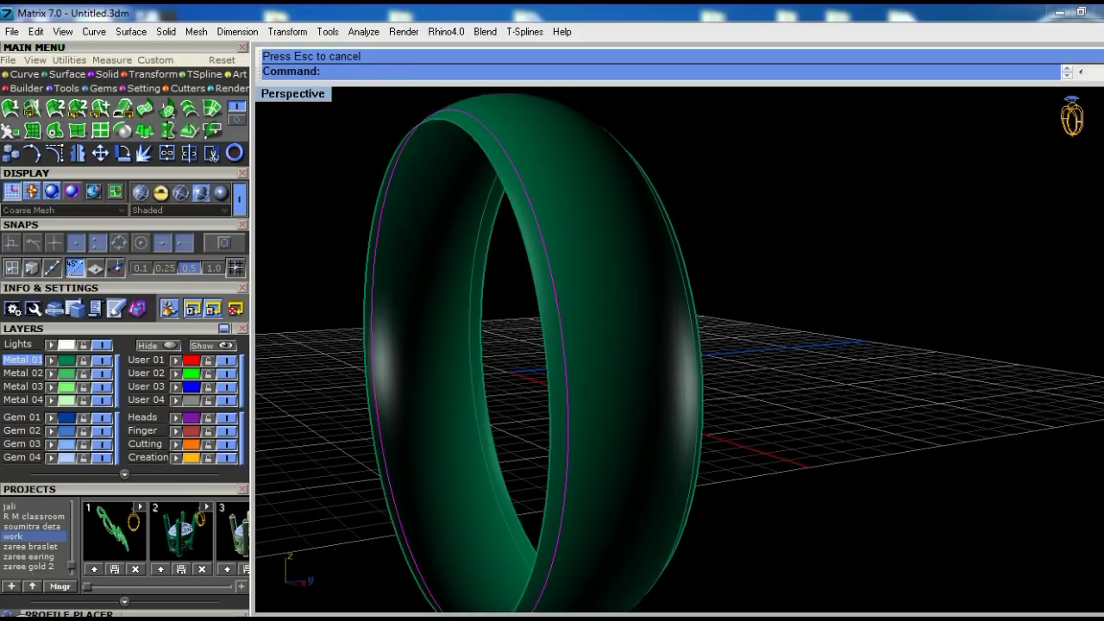
{"action": "type", "text": "O"}
{"action": "key", "text": "Return"}
{"action": "type", "text": "f"}
{"action": "key", "text": "Return"}
{"action": "type", "text": ".3"}
{"action": "key", "text": "Return"}
Start another outward offset of the ring surface, then cancel it
{"action": "left_click", "coordinate": [532, 315]}
{"action": "left_click", "coordinate": [595, 345]}
{"action": "type", "text": "O"}
{"action": "key", "text": "Return"}
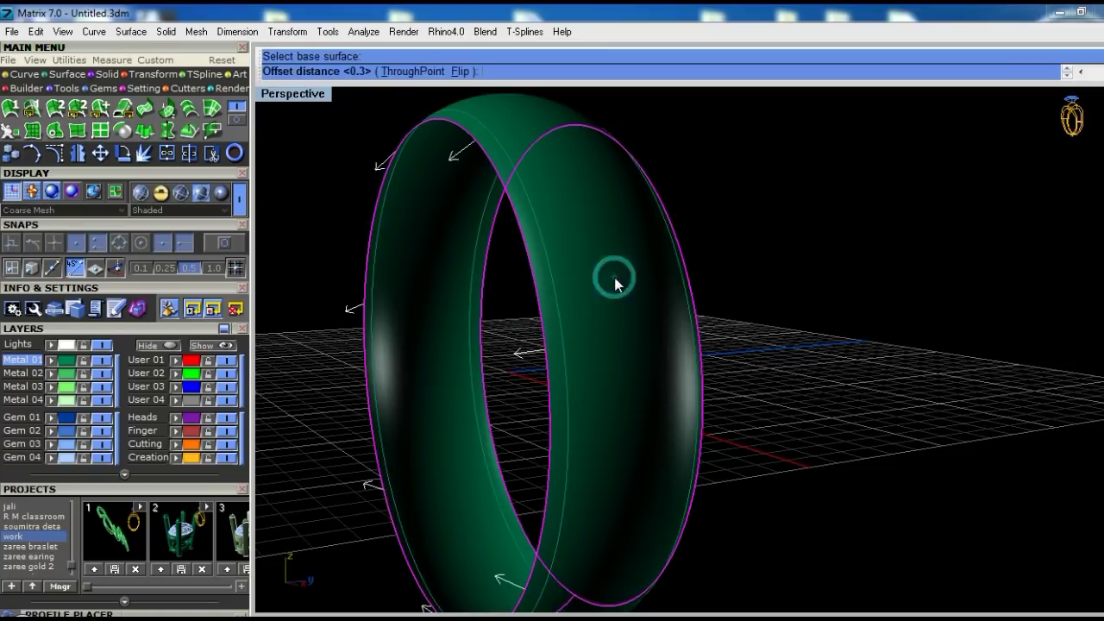
{"action": "type", "text": "f"}
{"action": "key", "text": "Return"}
{"action": "key", "text": "Return"}
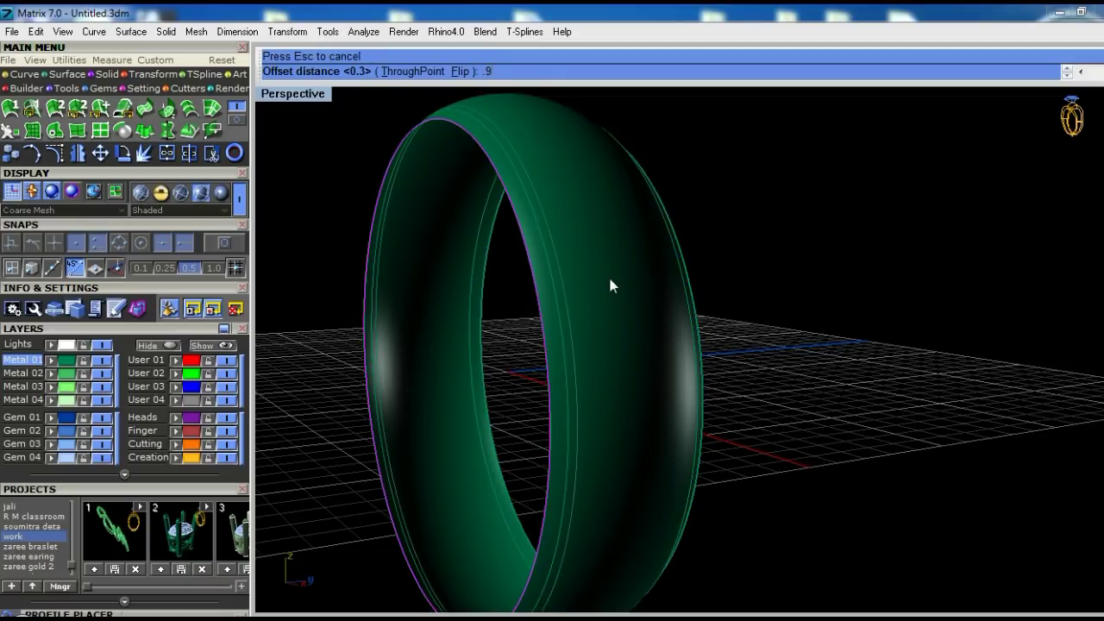
{"action": "right_click_drag", "start_coordinate": [697, 308], "coordinate": [604, 310]}
{"action": "left_click", "coordinate": [634, 303]}
{"action": "right_click", "coordinate": [574, 269]}
{"action": "left_click", "coordinate": [567, 277]}
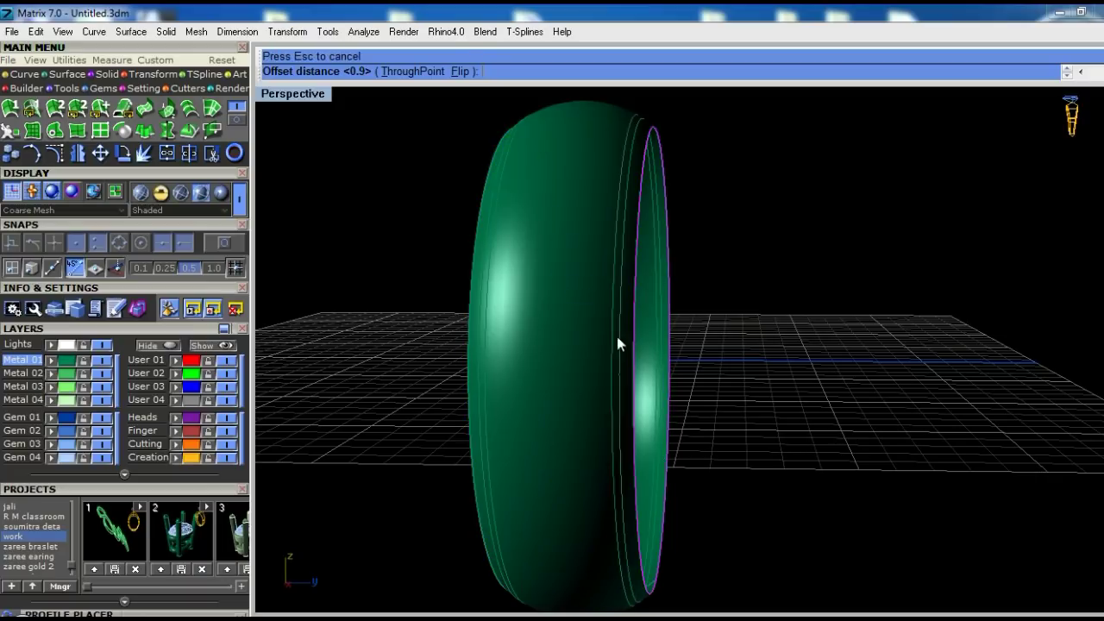
{"action": "key", "text": "Escape"}
Split the ring surfaces against the offsets and delete the unwanted split piece
{"action": "mouse_move", "coordinate": [616, 344]}
{"action": "right_mouse_down"}
{"action": "mouse_move", "coordinate": [561, 290]}
{"action": "mouse_move", "coordinate": [428, 285]}
{"action": "right_mouse_up"}
{"action": "type", "text": "split"}
{"action": "key", "text": "Return"}
{"action": "left_click", "coordinate": [543, 288]}
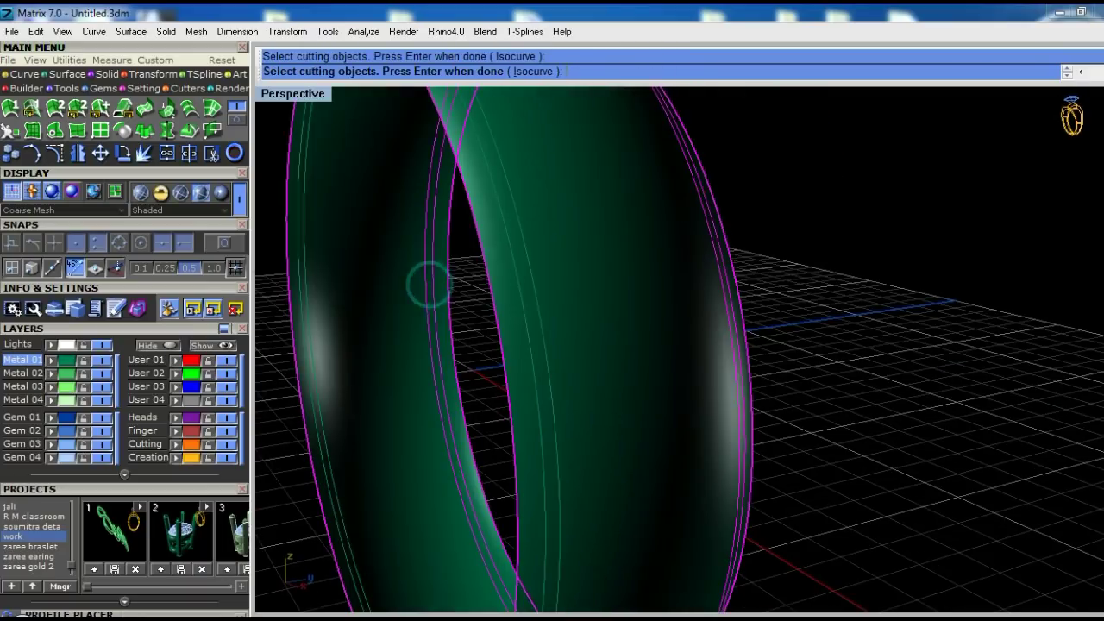
{"action": "right_click", "coordinate": [540, 308]}
{"action": "left_click", "coordinate": [530, 315]}
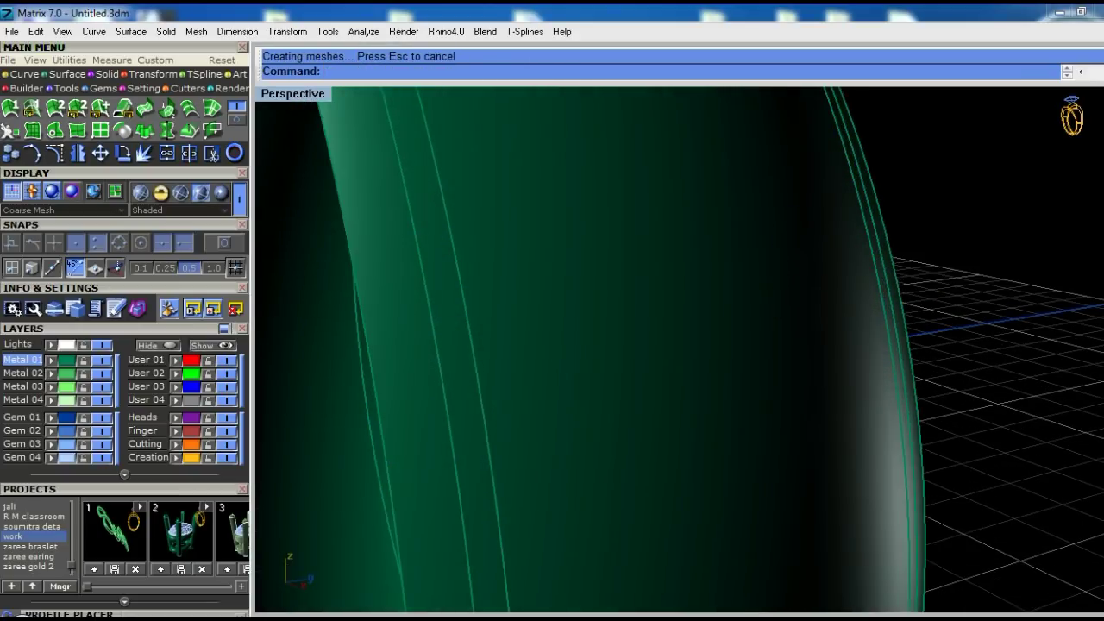
{"action": "key", "text": "Delete"}
{"action": "scroll", "coordinate": [715, 296], "scroll_direction": "down", "scroll_amount": 5}
{"action": "scroll", "coordinate": [715, 296], "scroll_direction": "up", "scroll_amount": 2}
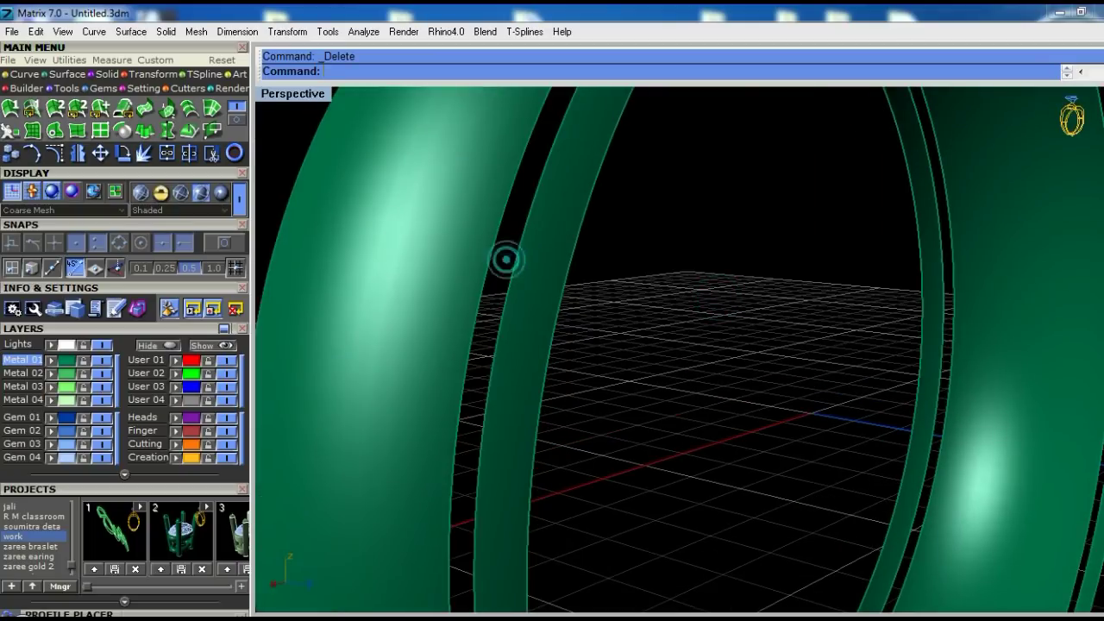
{"action": "scroll", "coordinate": [382, 215], "scroll_direction": "down", "scroll_amount": 5}
{"action": "scroll", "coordinate": [484, 327], "scroll_direction": "up", "scroll_amount": 3}
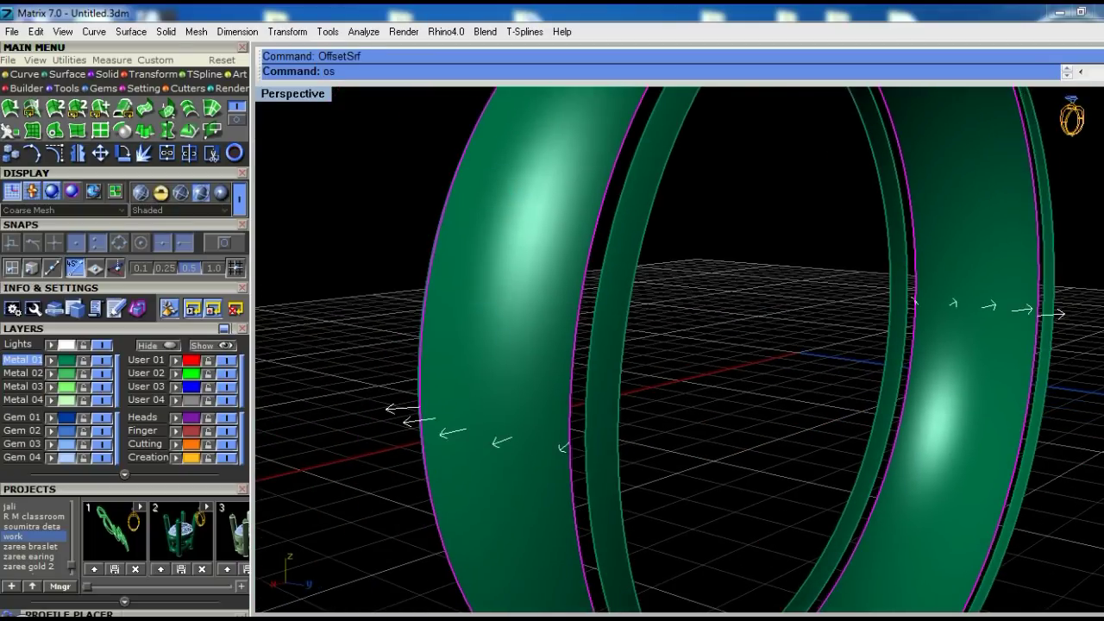
Try a 0.55 solid flipped offset band, delete it, then undo to restore the curves
{"action": "key", "text": "Return"}
{"action": "scroll", "coordinate": [594, 298], "scroll_direction": "down", "scroll_amount": 3}
{"action": "type", "text": "f"}
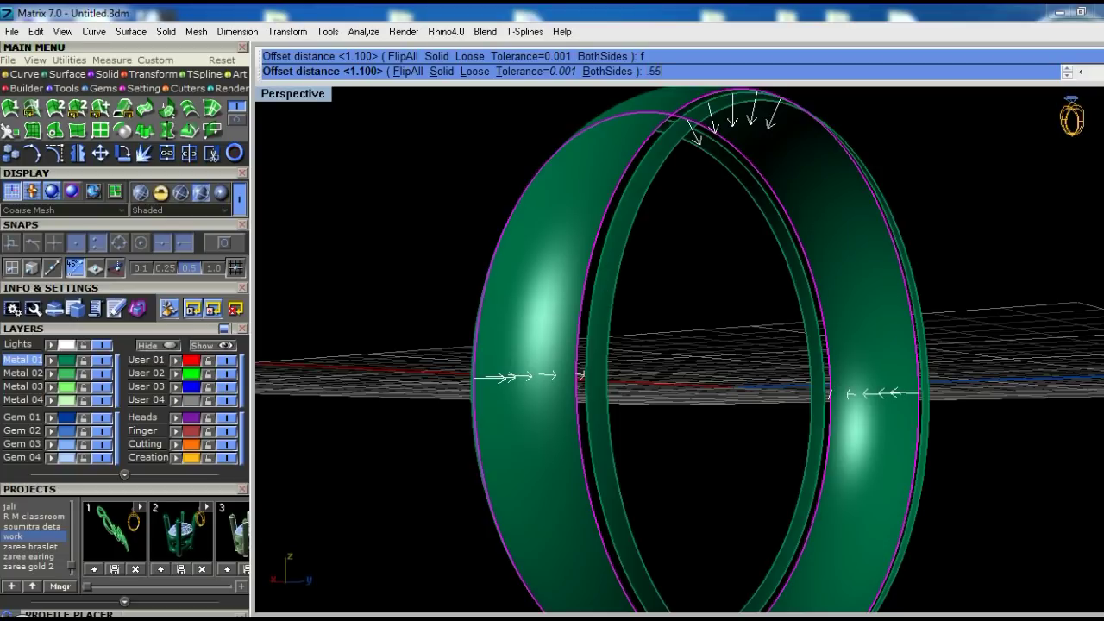
{"action": "key", "text": "Return"}
{"action": "mouse_move", "coordinate": [595, 299]}
{"action": "right_mouse_down"}
{"action": "mouse_move", "coordinate": [747, 253]}
{"action": "mouse_move", "coordinate": [570, 293]}
{"action": "mouse_move", "coordinate": [633, 313]}
{"action": "mouse_move", "coordinate": [470, 306]}
{"action": "mouse_move", "coordinate": [517, 310]}
{"action": "mouse_move", "coordinate": [512, 327]}
{"action": "mouse_move", "coordinate": [432, 276]}
{"action": "mouse_move", "coordinate": [500, 289]}
{"action": "right_mouse_up"}
{"action": "key", "text": "Delete"}
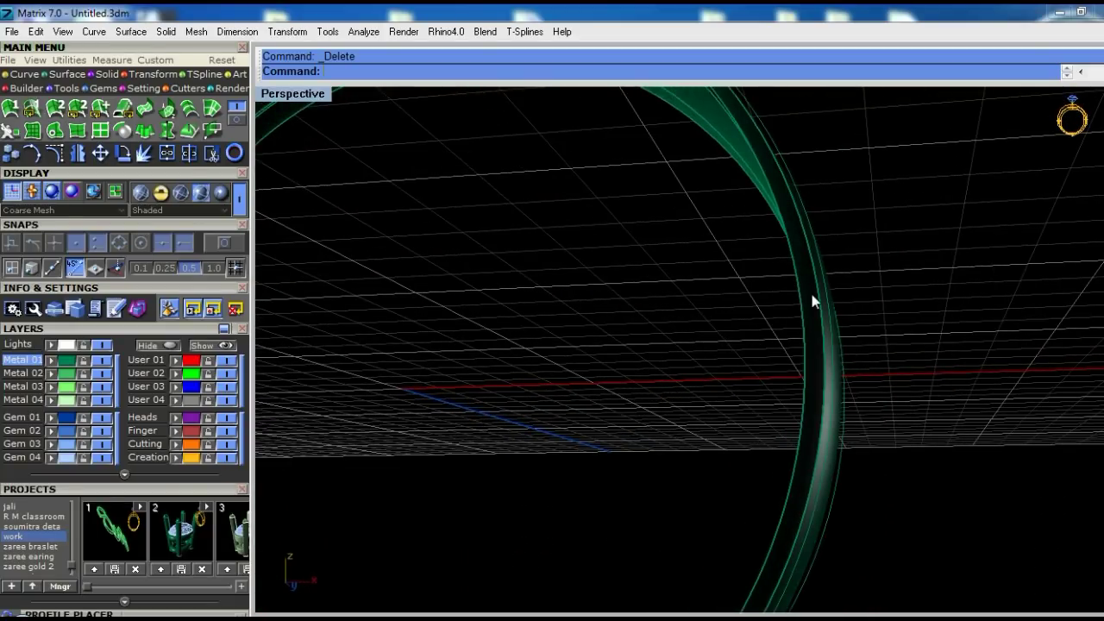
{"action": "mouse_move", "coordinate": [812, 294]}
{"action": "right_mouse_down"}
{"action": "mouse_move", "coordinate": [723, 290]}
{"action": "mouse_move", "coordinate": [667, 325]}
{"action": "right_mouse_up"}
{"action": "key", "text": "ctrl+z"}
{"action": "key", "text": "ctrl+z"}
Create the 0.45 solid flipped offset band, delete leftovers, and maximize the Right view
{"action": "type", "text": "O"}
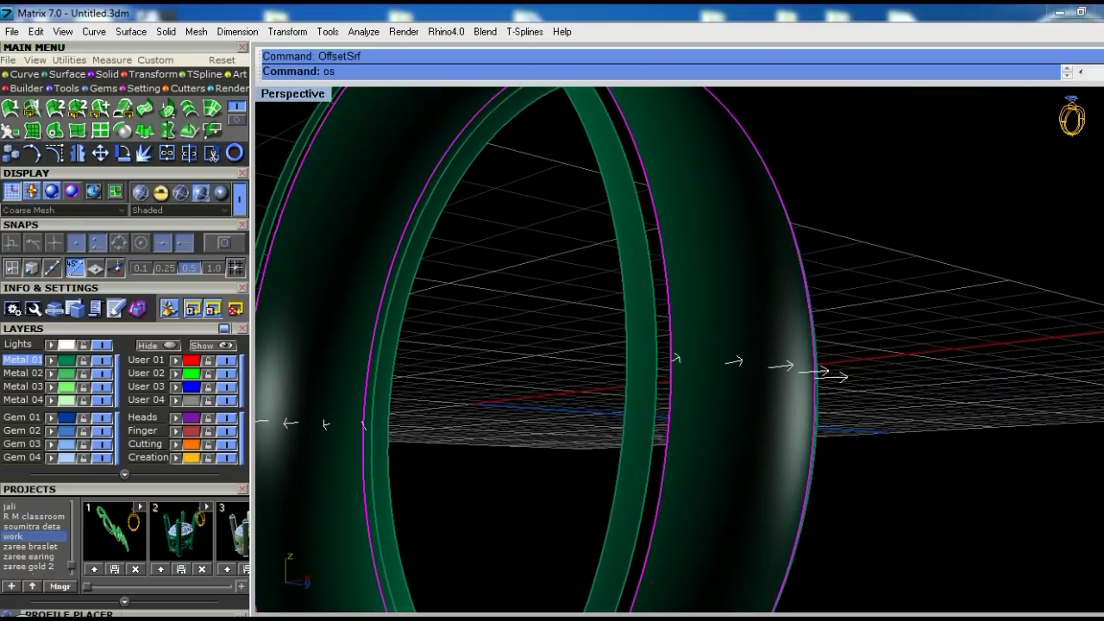
{"action": "key", "text": "Return"}
{"action": "scroll", "coordinate": [679, 351], "scroll_direction": "down", "scroll_amount": 3}
{"action": "type", "text": "f"}
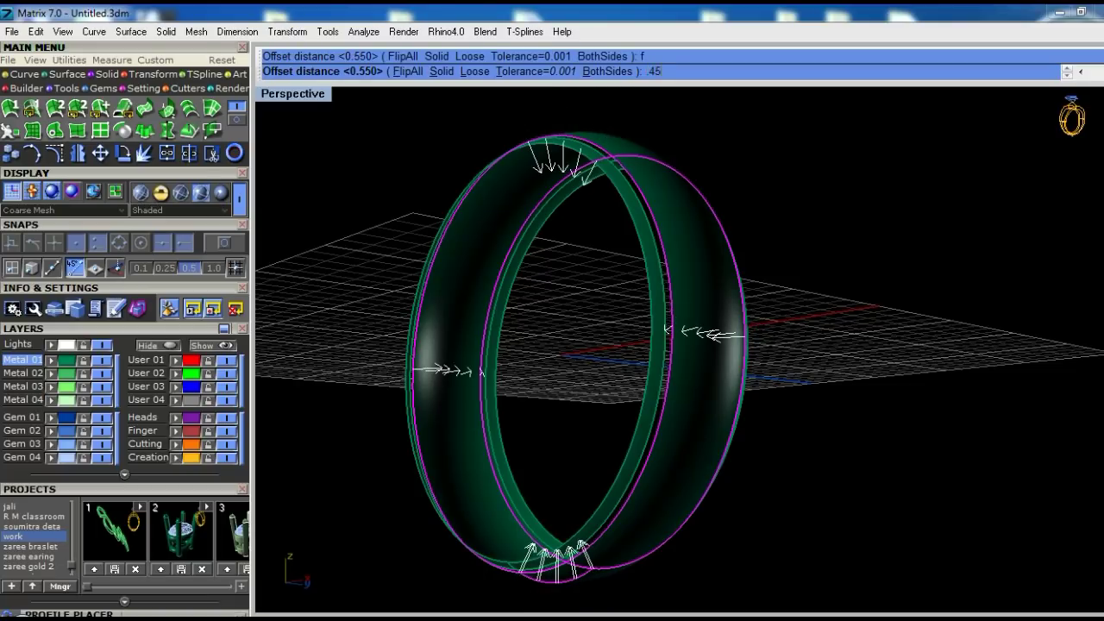
{"action": "key", "text": "Return"}
{"action": "scroll", "coordinate": [730, 264], "scroll_direction": "up", "scroll_amount": 2}
{"action": "key", "text": "Delete"}
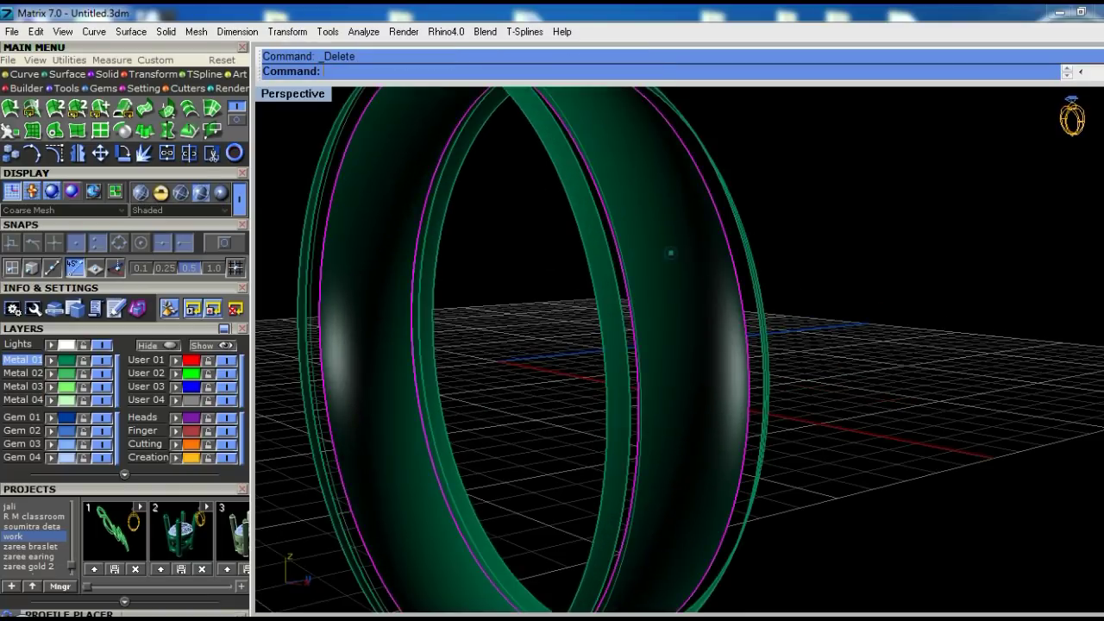
{"action": "scroll", "coordinate": [670, 251], "scroll_direction": "up", "scroll_amount": 3}
{"action": "scroll", "coordinate": [638, 394], "scroll_direction": "up", "scroll_amount": 2}
{"action": "key", "text": "F3"}
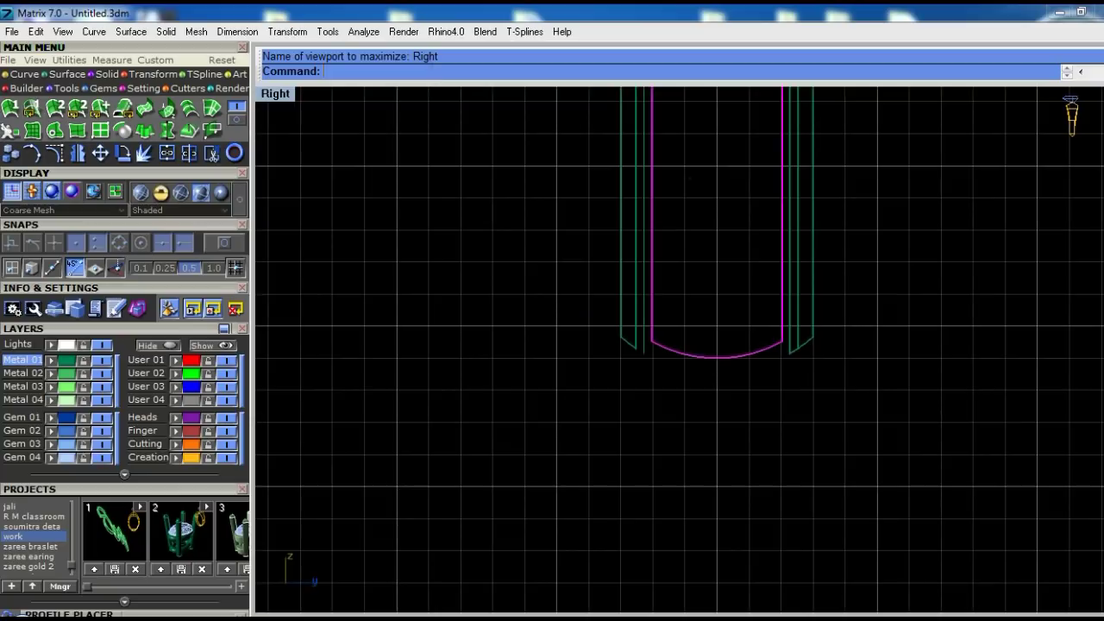
Delete the leftover edge curves in the Right view
{"action": "scroll", "coordinate": [721, 201], "scroll_direction": "up", "scroll_amount": 2}
{"action": "scroll", "coordinate": [701, 178], "scroll_direction": "up", "scroll_amount": 2}
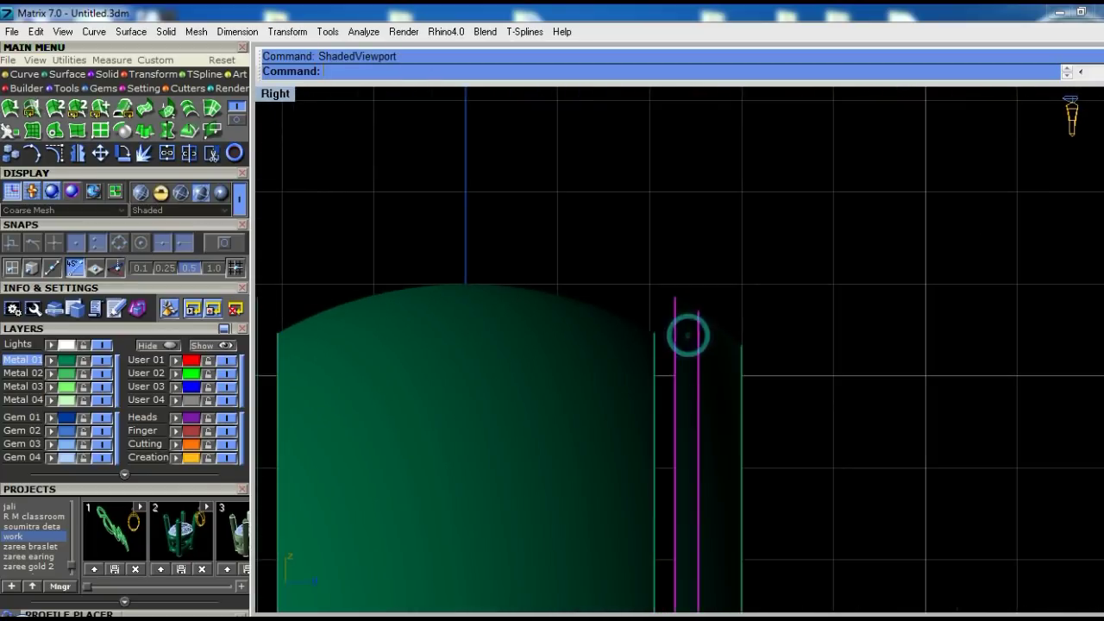
{"action": "scroll", "coordinate": [669, 315], "scroll_direction": "down", "scroll_amount": 2}
{"action": "key", "text": "Delete"}
Make a Scale1D copy of the side bands from origin 0 via two reference points, then maximize Perspective
{"action": "scroll", "coordinate": [638, 293], "scroll_direction": "down", "scroll_amount": 1}
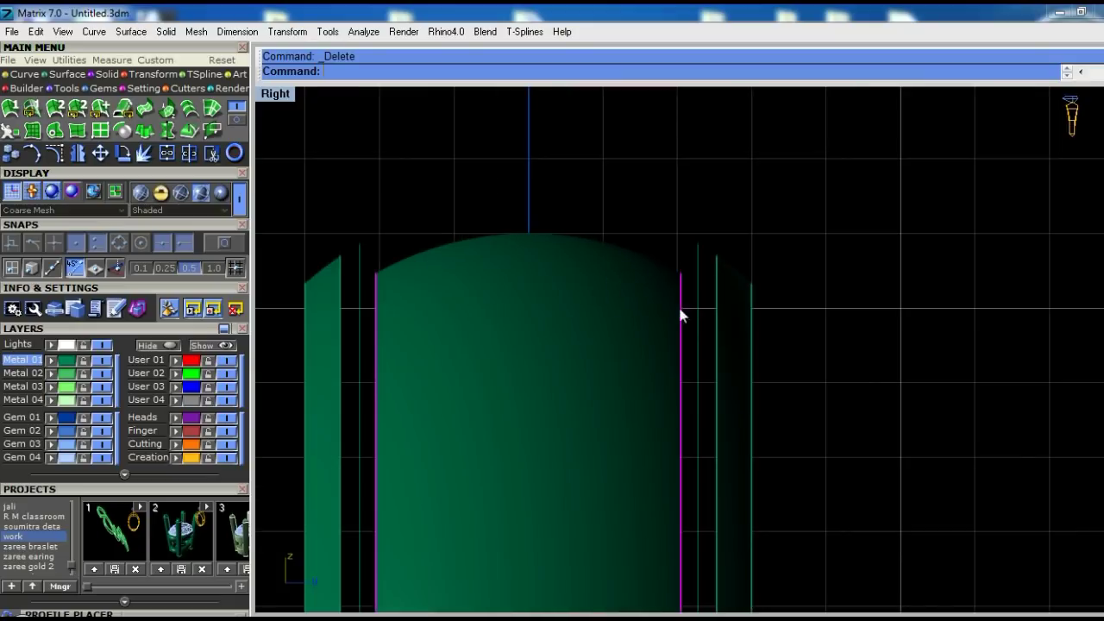
{"action": "scroll", "coordinate": [680, 316], "scroll_direction": "down", "scroll_amount": 2}
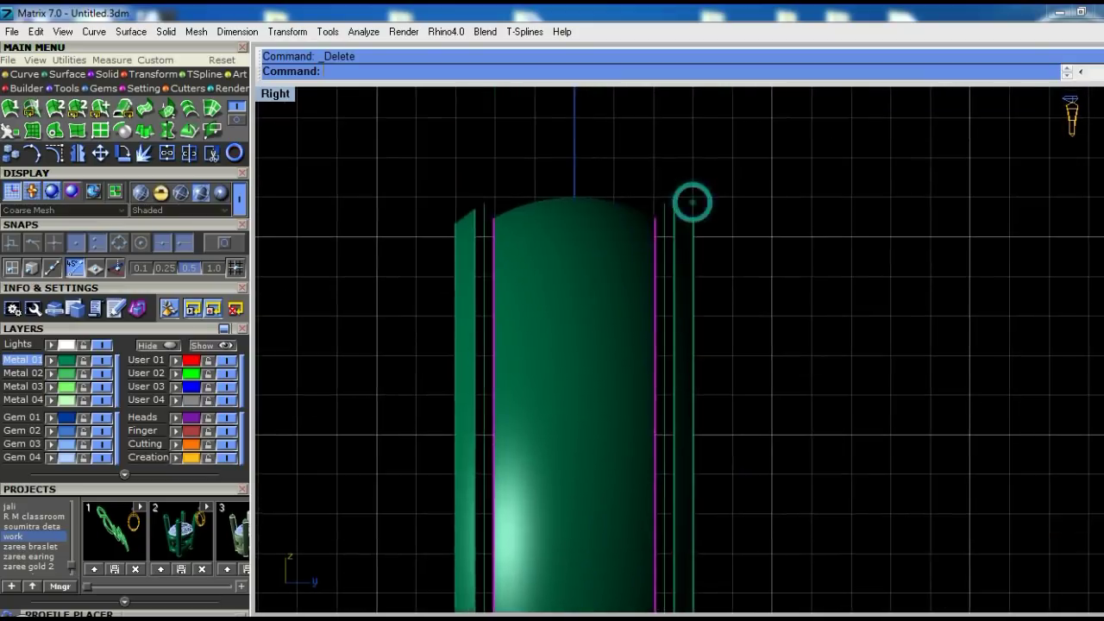
{"action": "scroll", "coordinate": [693, 203], "scroll_direction": "up", "scroll_amount": 2}
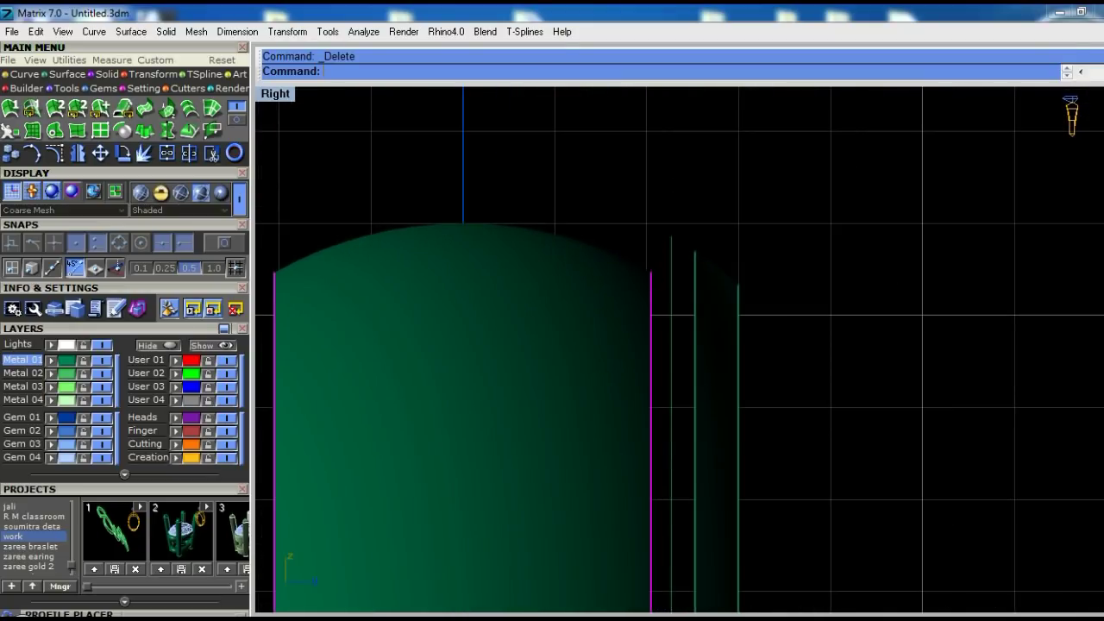
{"action": "scroll", "coordinate": [630, 308], "scroll_direction": "down", "scroll_amount": 1}
{"action": "scroll", "coordinate": [638, 276], "scroll_direction": "down", "scroll_amount": 1}
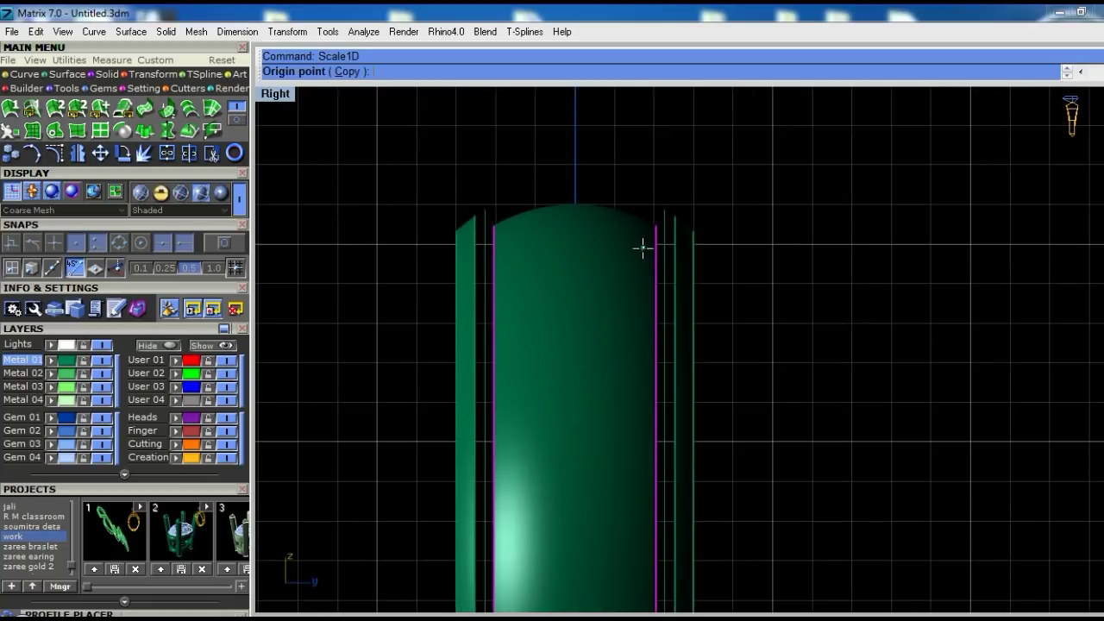
{"action": "type", "text": "0"}
{"action": "key", "text": "Return"}
{"action": "scroll", "coordinate": [727, 525], "scroll_direction": "up", "scroll_amount": 2}
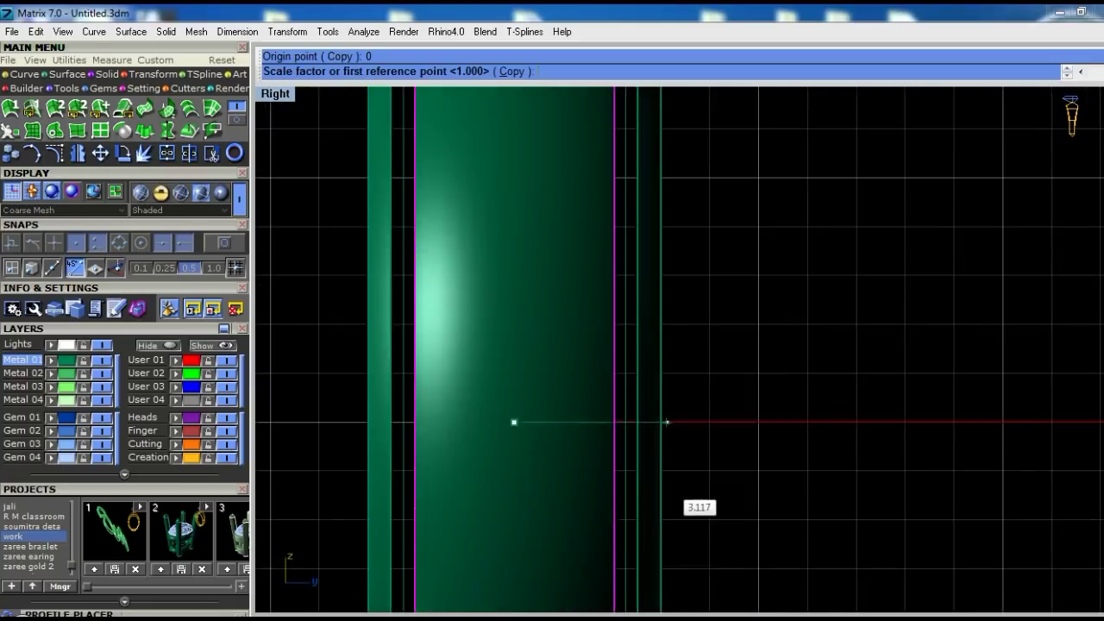
{"action": "left_click", "coordinate": [689, 411]}
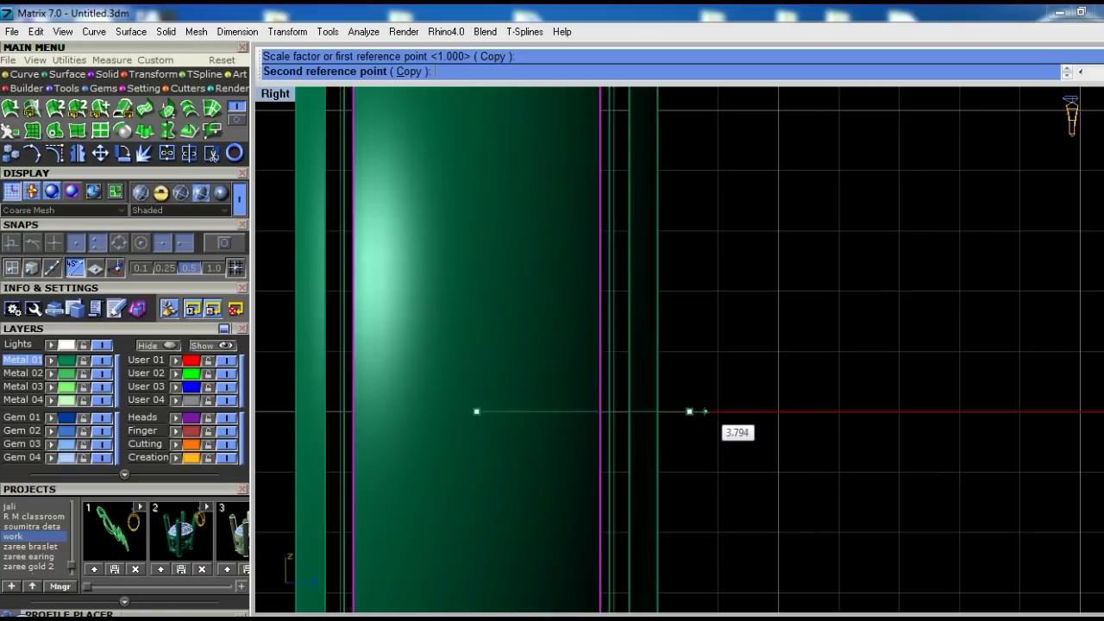
{"action": "left_click", "coordinate": [710, 411]}
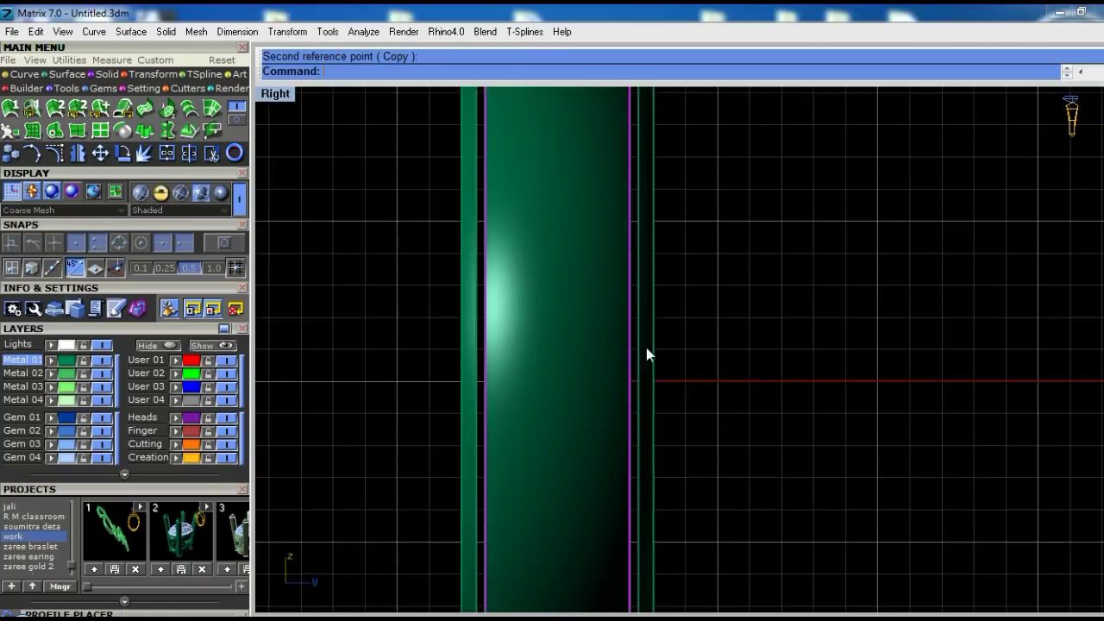
{"action": "key", "text": "F8"}
{"action": "scroll", "coordinate": [630, 276], "scroll_direction": "up", "scroll_amount": 3}
Duplicate the band's two border curves and loft a surface between them
{"action": "scroll", "coordinate": [606, 187], "scroll_direction": "up", "scroll_amount": 3}
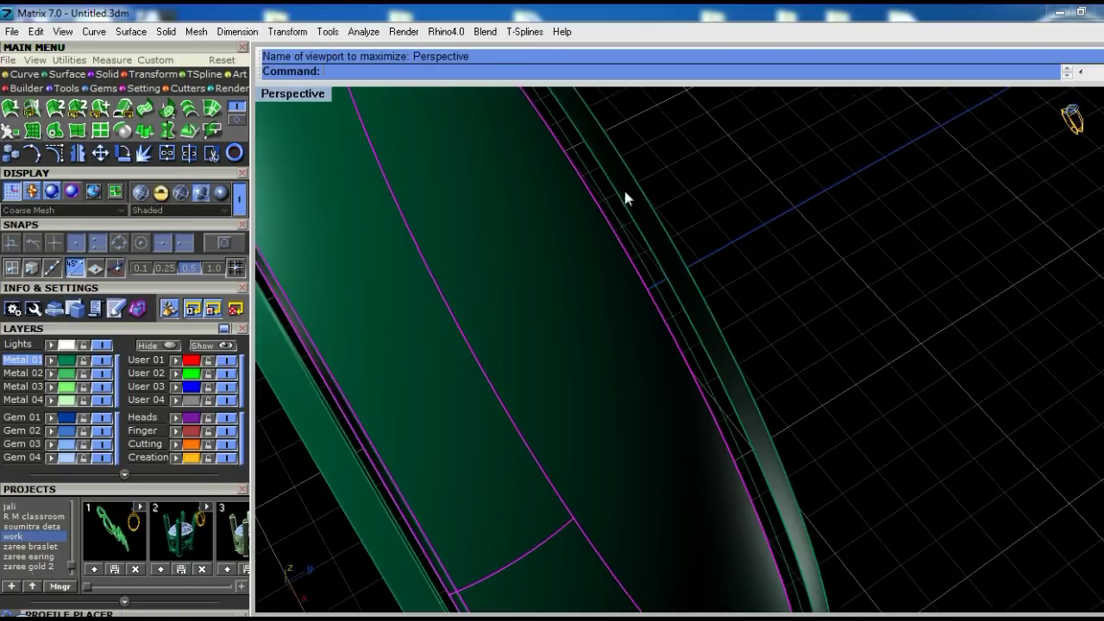
{"action": "right_click_drag", "start_coordinate": [532, 308], "coordinate": [363, 305]}
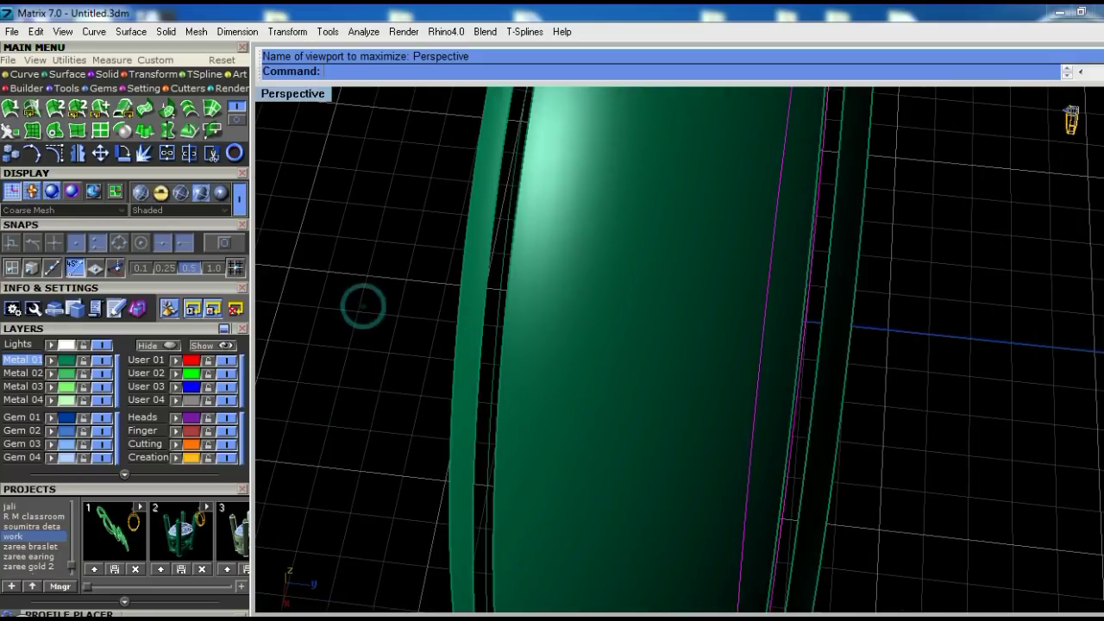
{"action": "right_click_drag", "start_coordinate": [494, 317], "coordinate": [501, 306]}
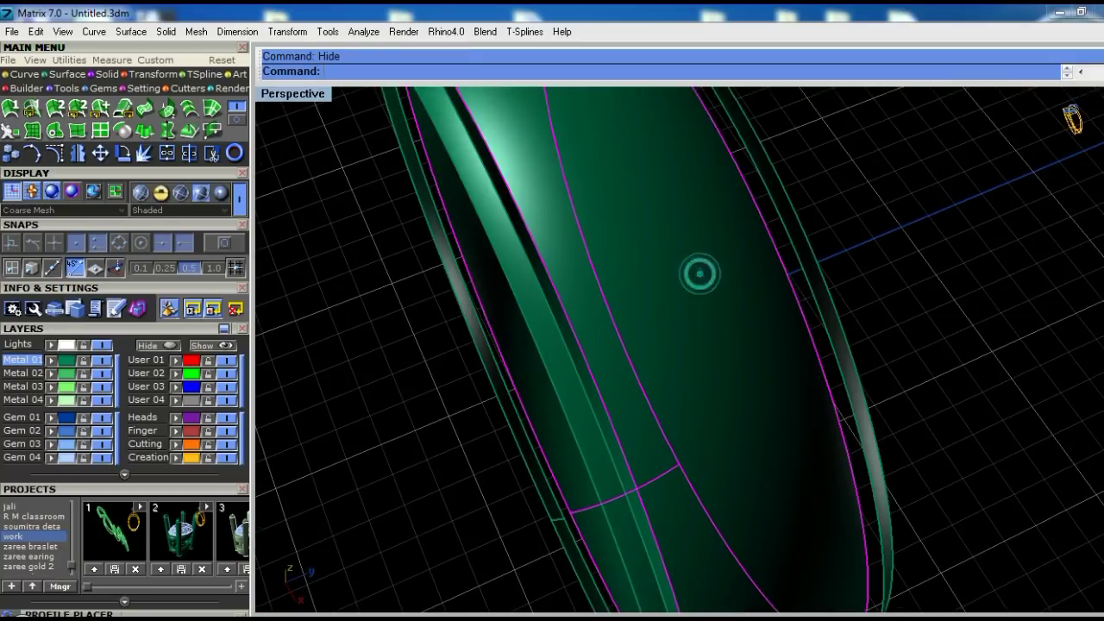
{"action": "right_click_drag", "start_coordinate": [699, 274], "coordinate": [652, 290]}
{"action": "right_click", "coordinate": [652, 291]}
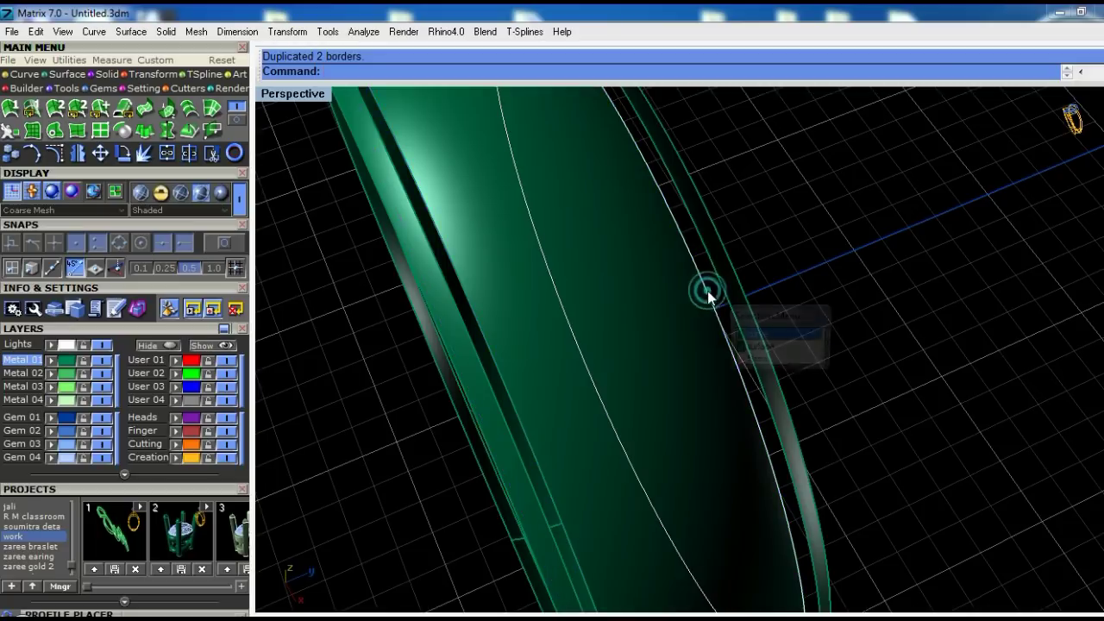
{"action": "left_click", "coordinate": [721, 284]}
{"action": "left_click", "coordinate": [764, 315]}
{"action": "type", "text": "loft"}
{"action": "key", "text": "Return"}
{"action": "key", "text": "Return"}
{"action": "key", "text": "Return"}
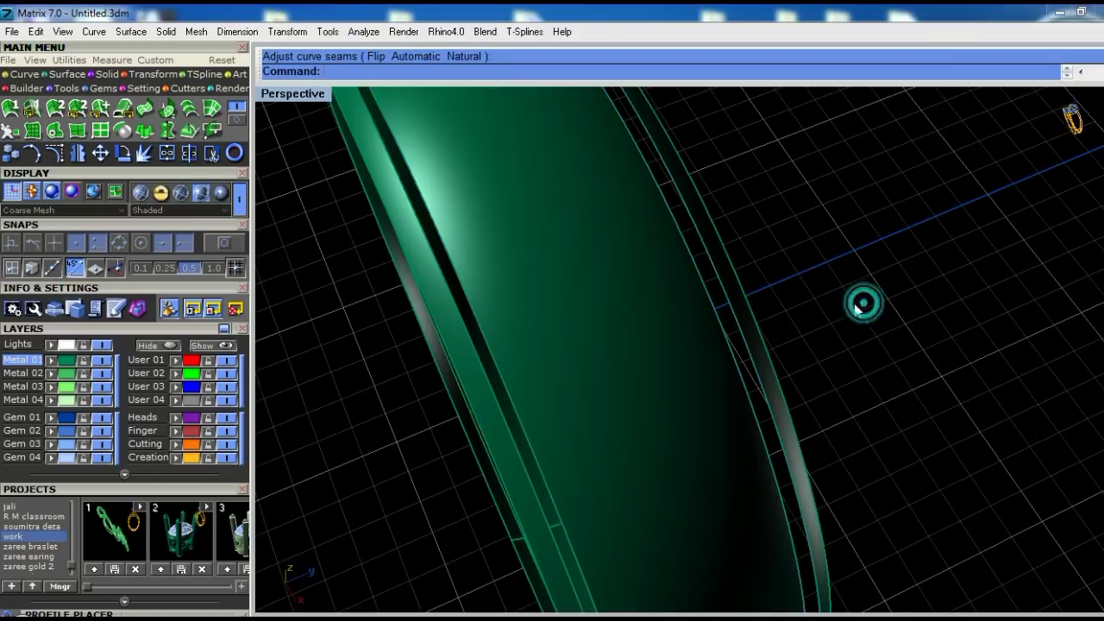
Pick the lofted ring surface and repeat Loft to build another band surface
{"action": "right_click_drag", "start_coordinate": [859, 306], "coordinate": [635, 279]}
{"action": "left_click", "coordinate": [654, 288]}
{"action": "left_click", "coordinate": [626, 279]}
{"action": "scroll", "coordinate": [603, 327], "scroll_direction": "down", "scroll_amount": 5}
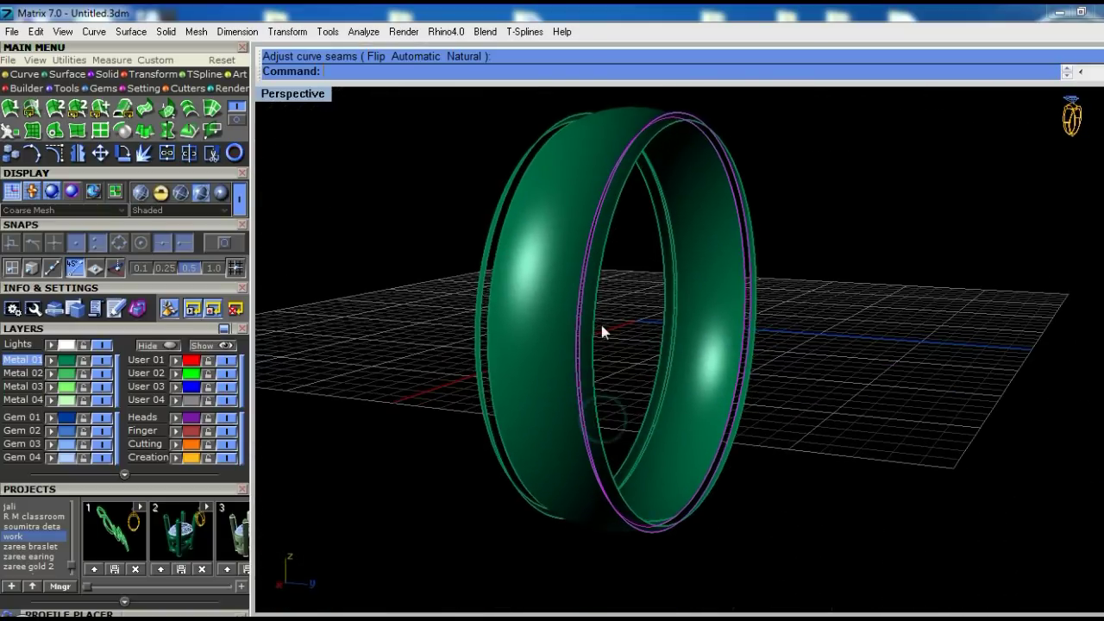
{"action": "key", "text": "Return"}
{"action": "key", "text": "Return"}
{"action": "key", "text": "Return"}
{"action": "right_click_drag", "start_coordinate": [652, 480], "coordinate": [581, 468]}
{"action": "scroll", "coordinate": [759, 259], "scroll_direction": "up", "scroll_amount": 5}
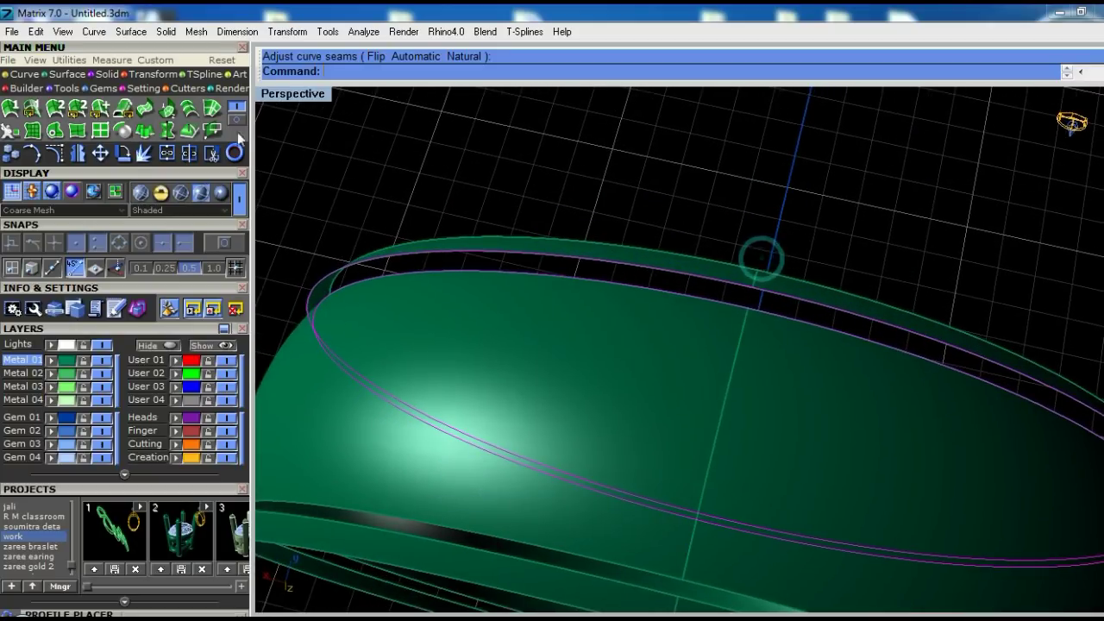
Start a straight line snapped to the edge's end point across the gap between surfaces
{"action": "left_click", "coordinate": [25, 74]}
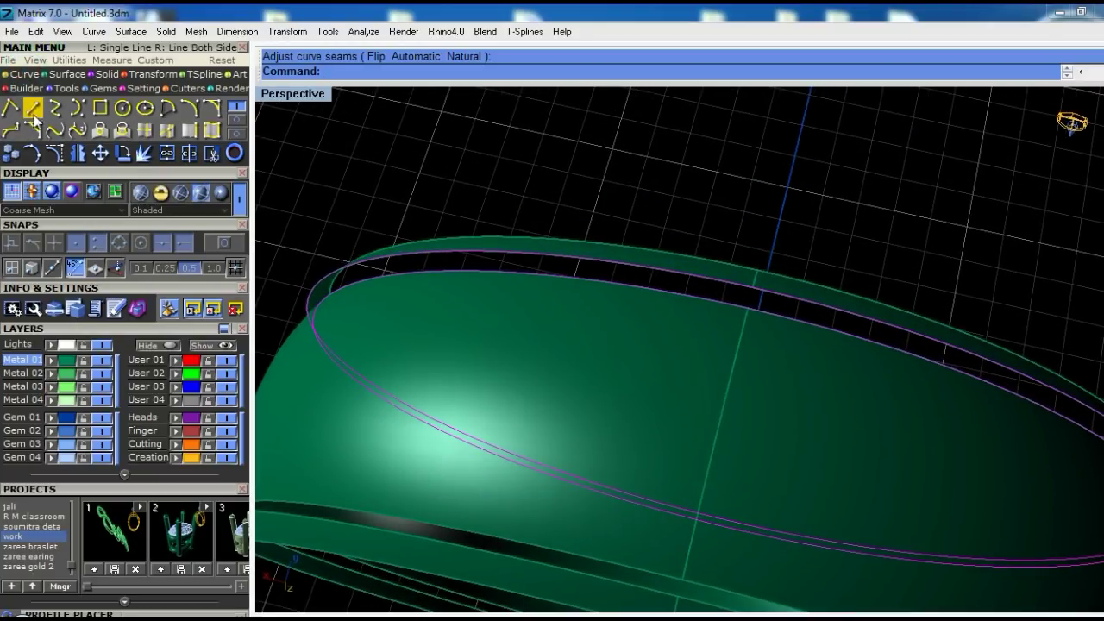
{"action": "left_click", "coordinate": [11, 107]}
{"action": "scroll", "coordinate": [744, 310], "scroll_direction": "up", "scroll_amount": 2}
{"action": "left_click", "coordinate": [705, 302]}
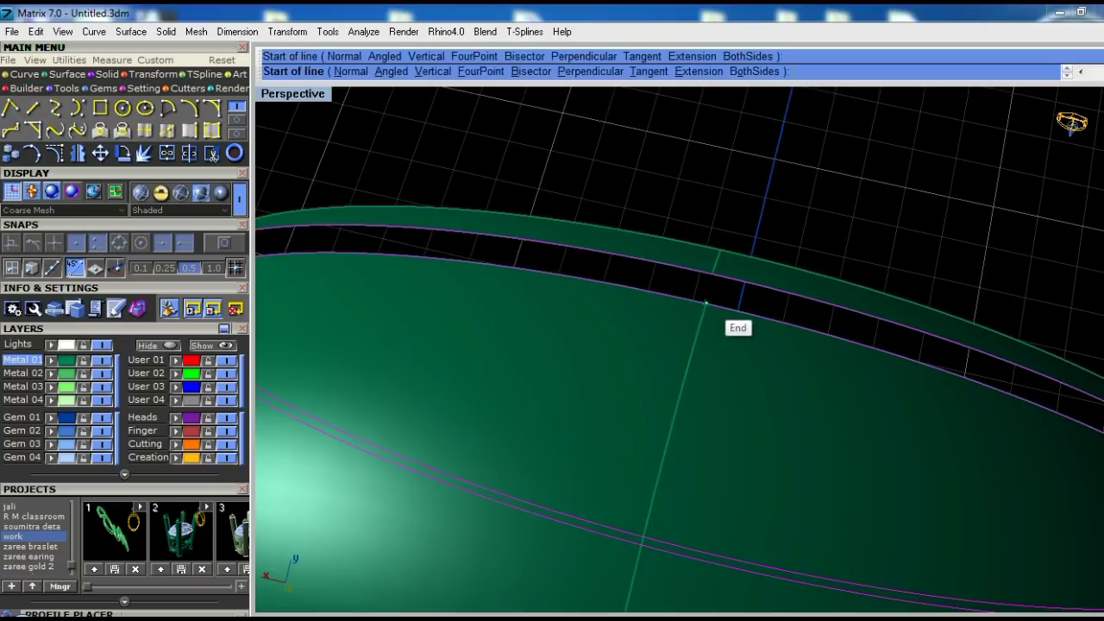
{"action": "scroll", "coordinate": [703, 315], "scroll_direction": "up", "scroll_amount": 1}
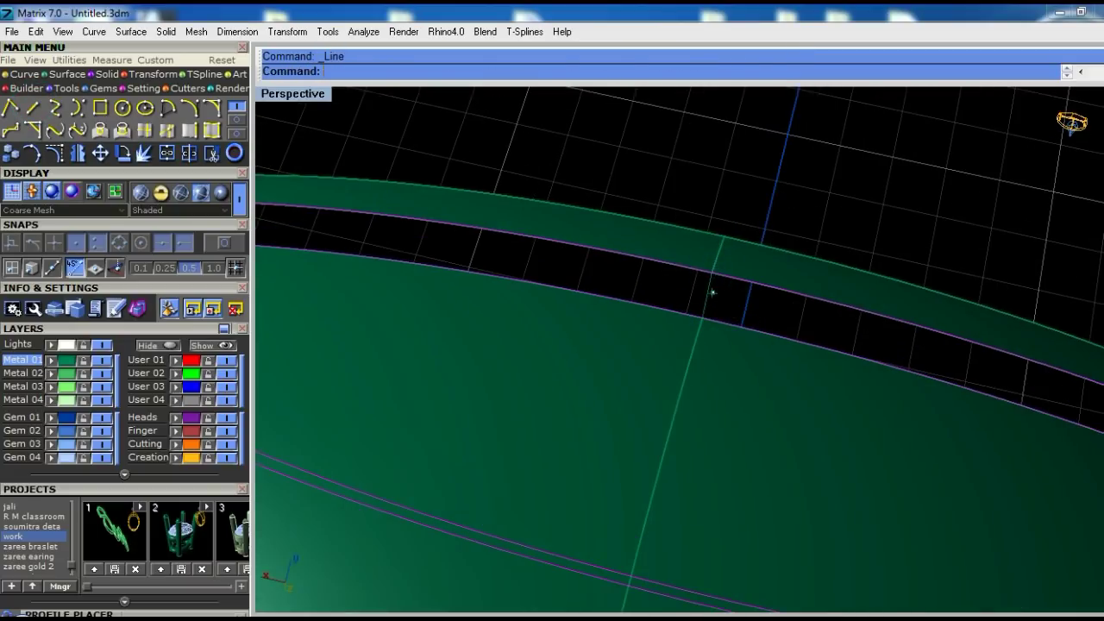
{"action": "key", "text": "Return"}
{"action": "key", "text": "ctrl+z"}
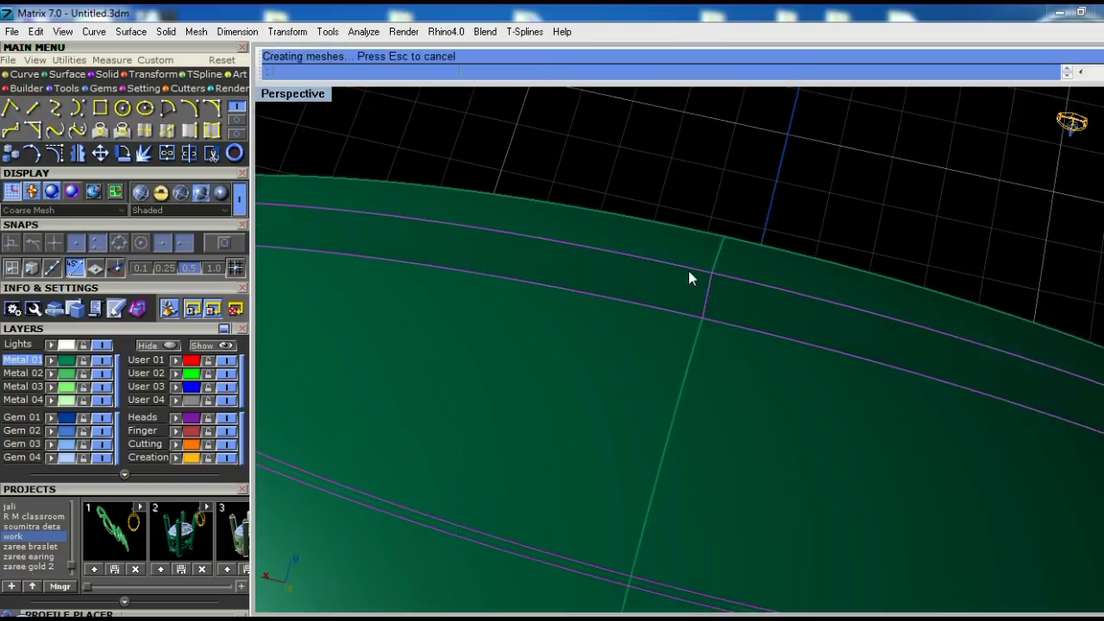
Pick an edge curve along the ring gap and start another end-point line before cancelling it
{"action": "scroll", "coordinate": [688, 271], "scroll_direction": "down", "scroll_amount": 5}
{"action": "right_click_drag", "start_coordinate": [678, 365], "coordinate": [741, 276]}
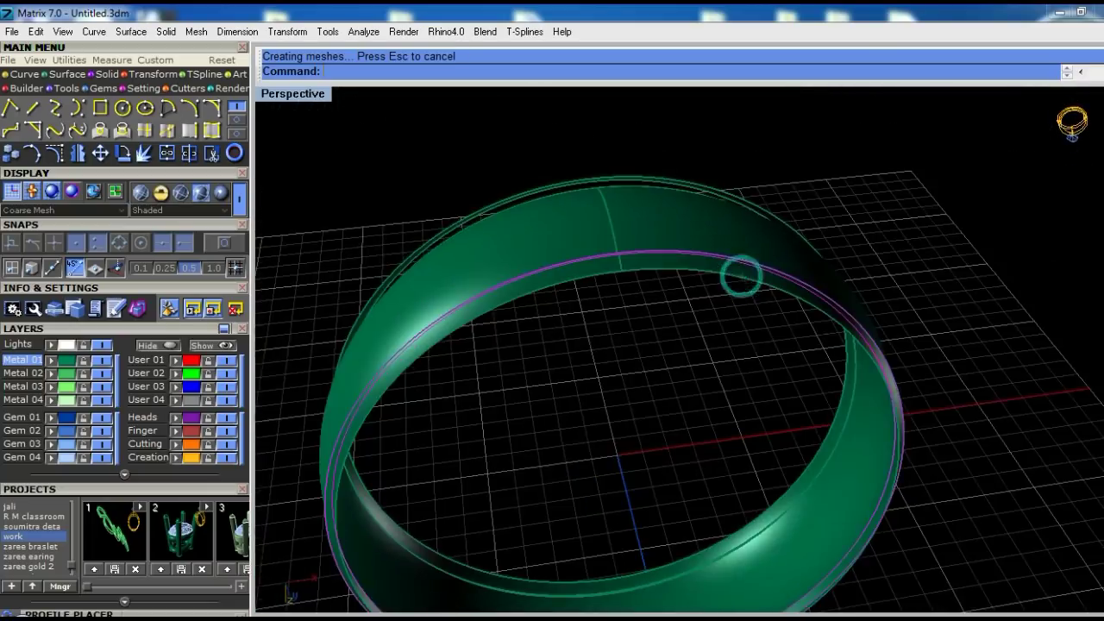
{"action": "scroll", "coordinate": [741, 276], "scroll_direction": "up", "scroll_amount": 5}
{"action": "left_click", "coordinate": [616, 307]}
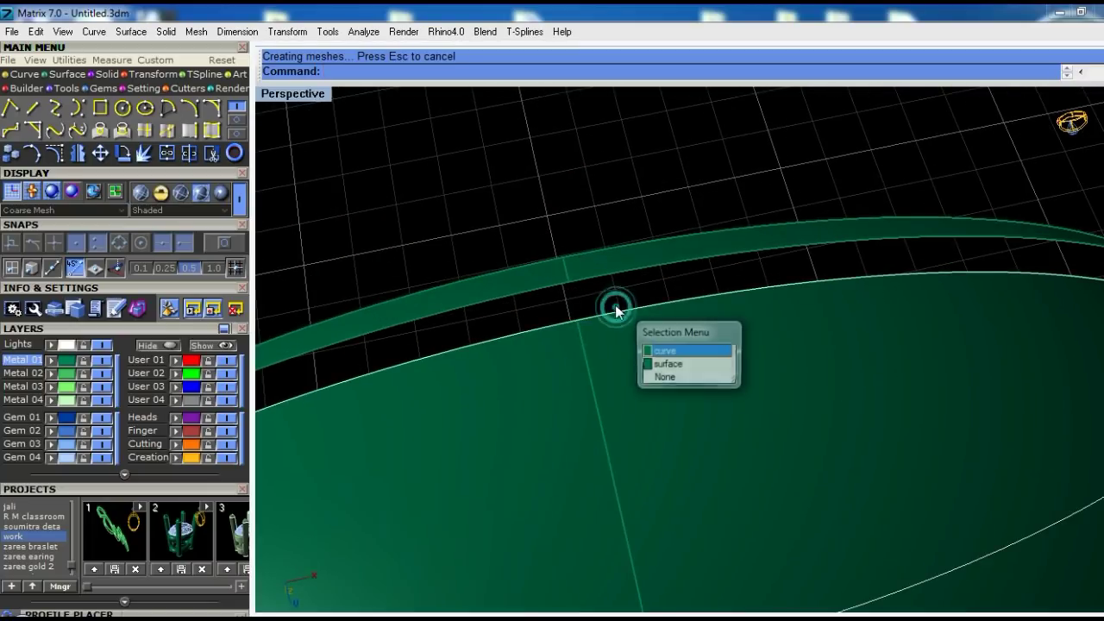
{"action": "key", "text": "Escape"}
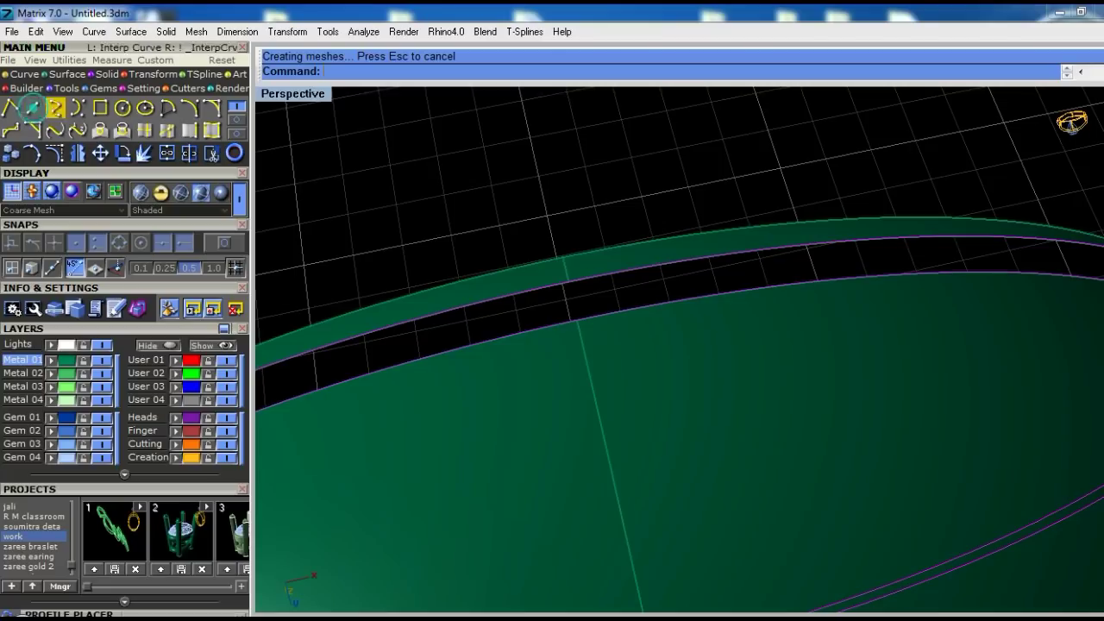
{"action": "left_click", "coordinate": [32, 107]}
{"action": "left_click", "coordinate": [556, 315]}
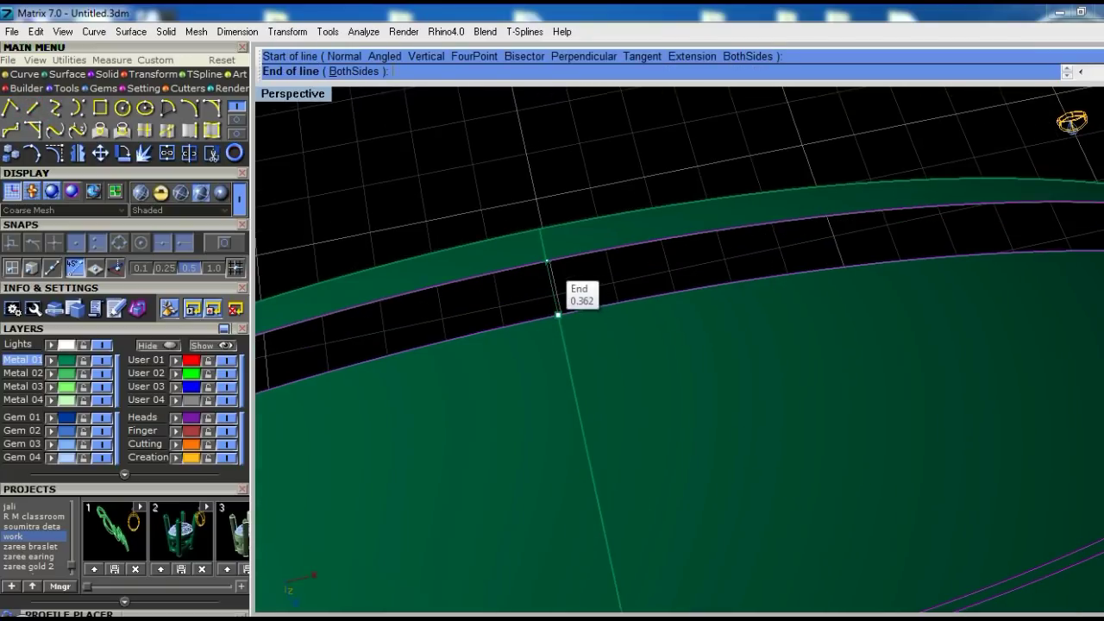
{"action": "key", "text": "Escape"}
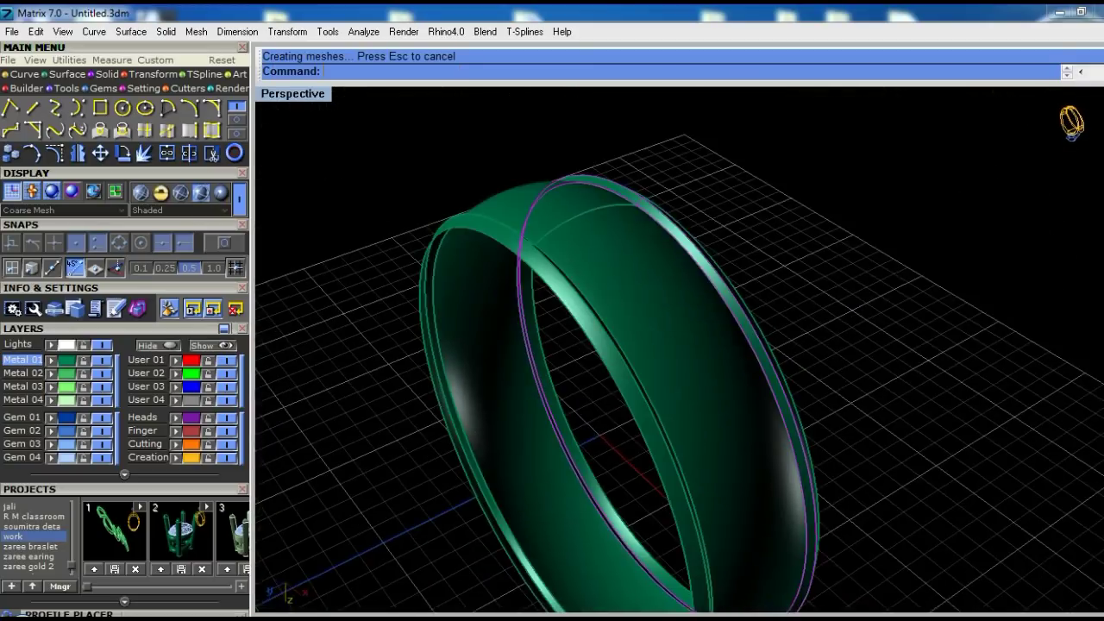
{"action": "mouse_move", "coordinate": [616, 226]}
{"action": "right_mouse_down"}
{"action": "mouse_move", "coordinate": [568, 228]}
{"action": "mouse_move", "coordinate": [569, 181]}
{"action": "right_mouse_up"}
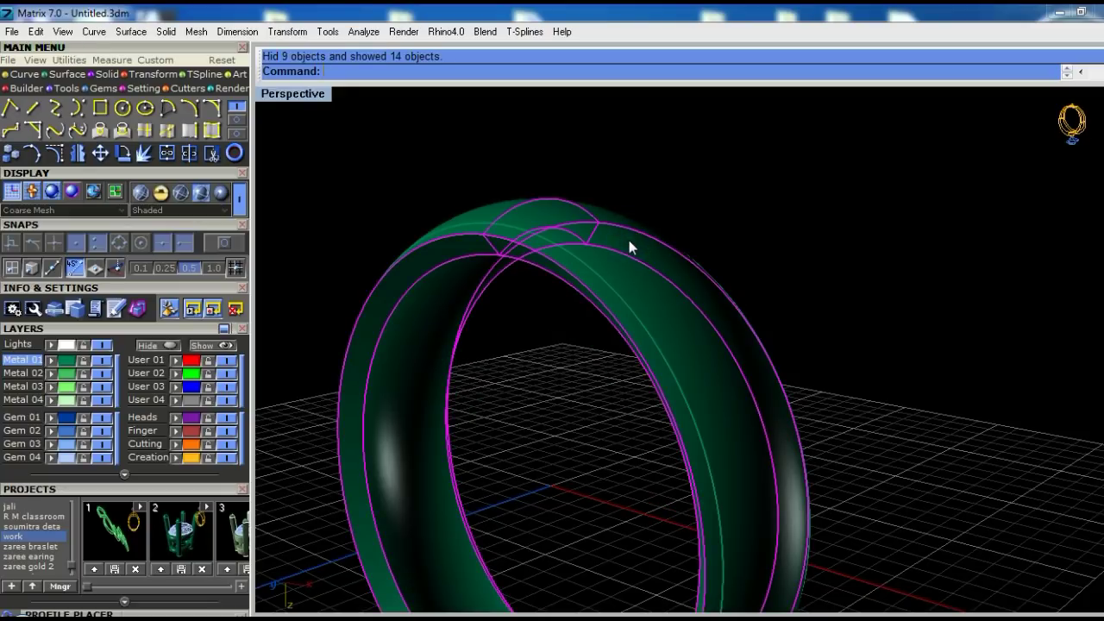
Window-select all the ring surfaces and curves and join them together
{"action": "right_click_drag", "start_coordinate": [629, 240], "coordinate": [622, 303]}
{"action": "scroll", "coordinate": [628, 304], "scroll_direction": "down", "scroll_amount": 3}
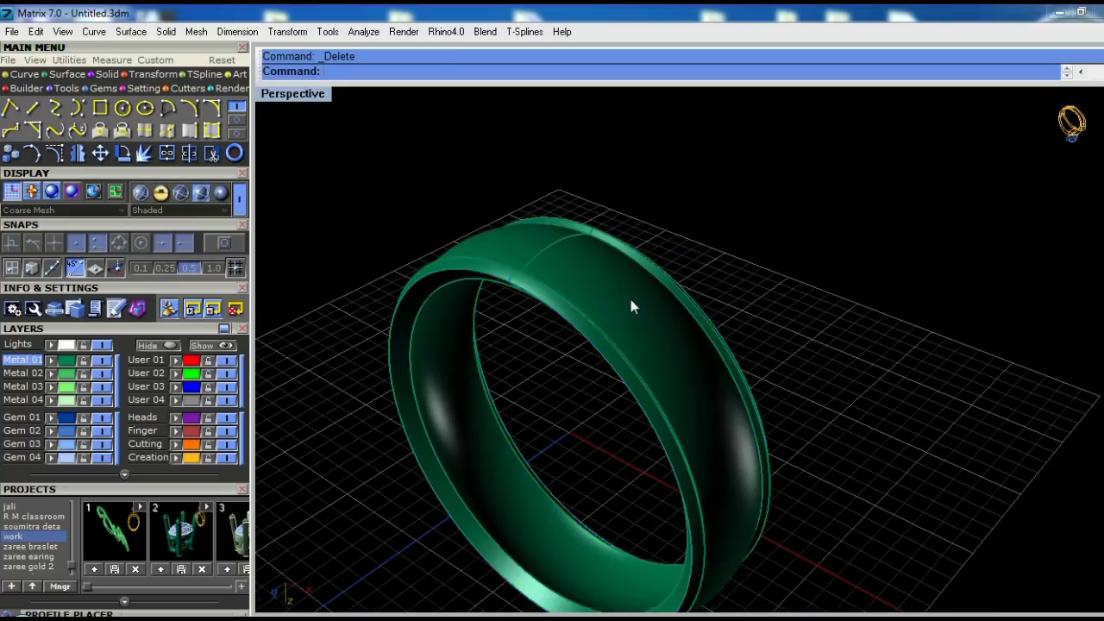
{"action": "left_click_drag", "start_coordinate": [355, 150], "coordinate": [924, 609]}
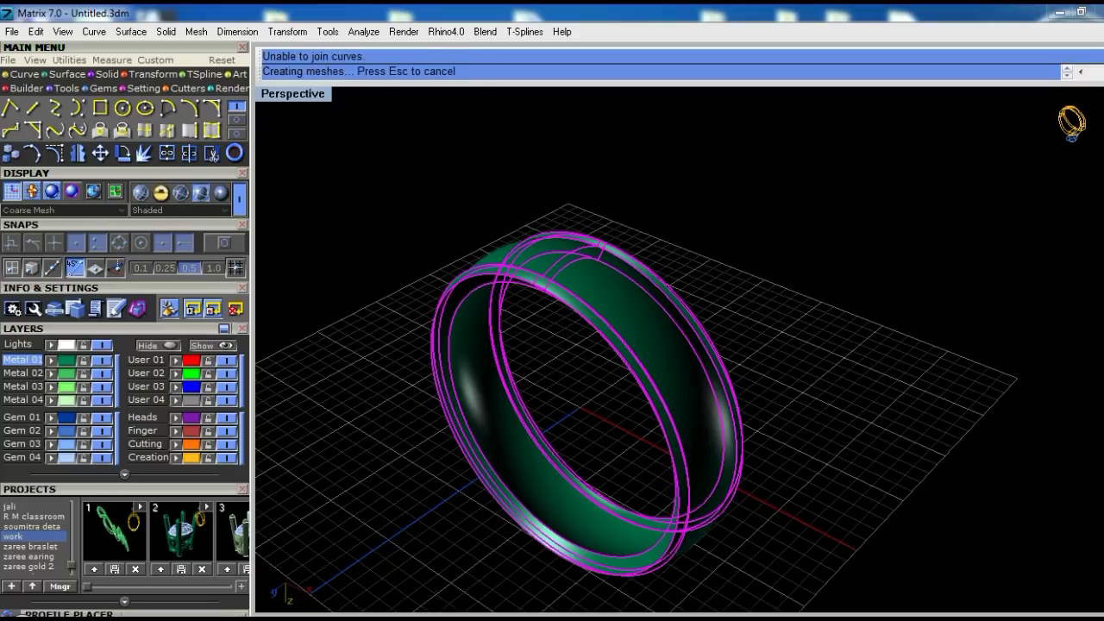
{"action": "scroll", "coordinate": [612, 288], "scroll_direction": "up", "scroll_amount": 3}
{"action": "scroll", "coordinate": [612, 288], "scroll_direction": "up", "scroll_amount": 2}
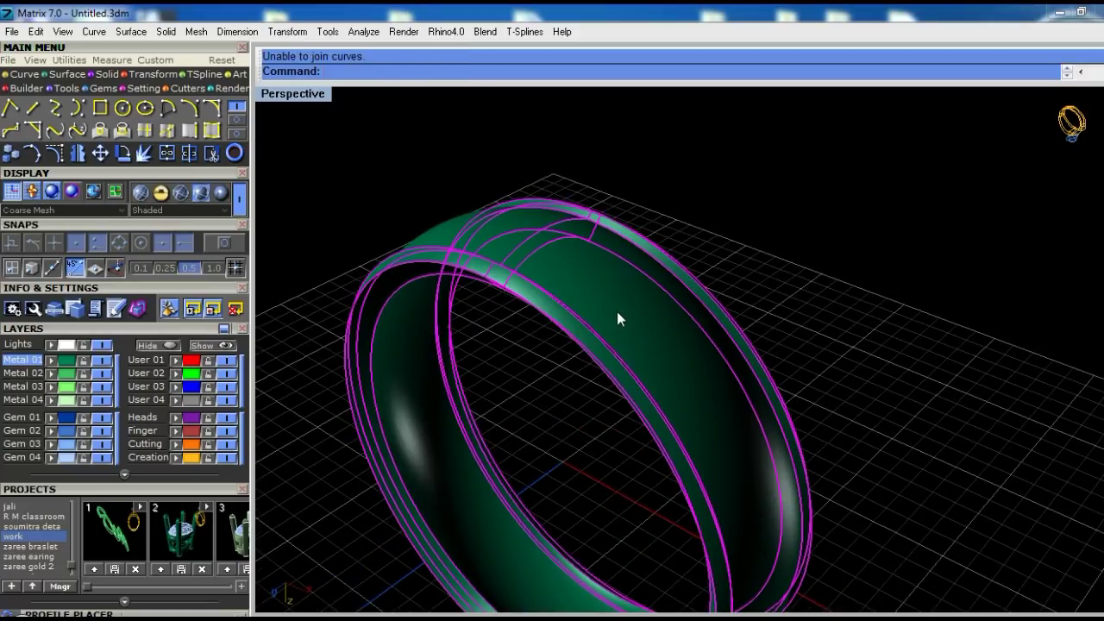
{"action": "key", "text": "Return"}
Use Hide Swap to show the hidden objects and hide the chosen ring piece
{"action": "key", "text": "ctrl+h"}
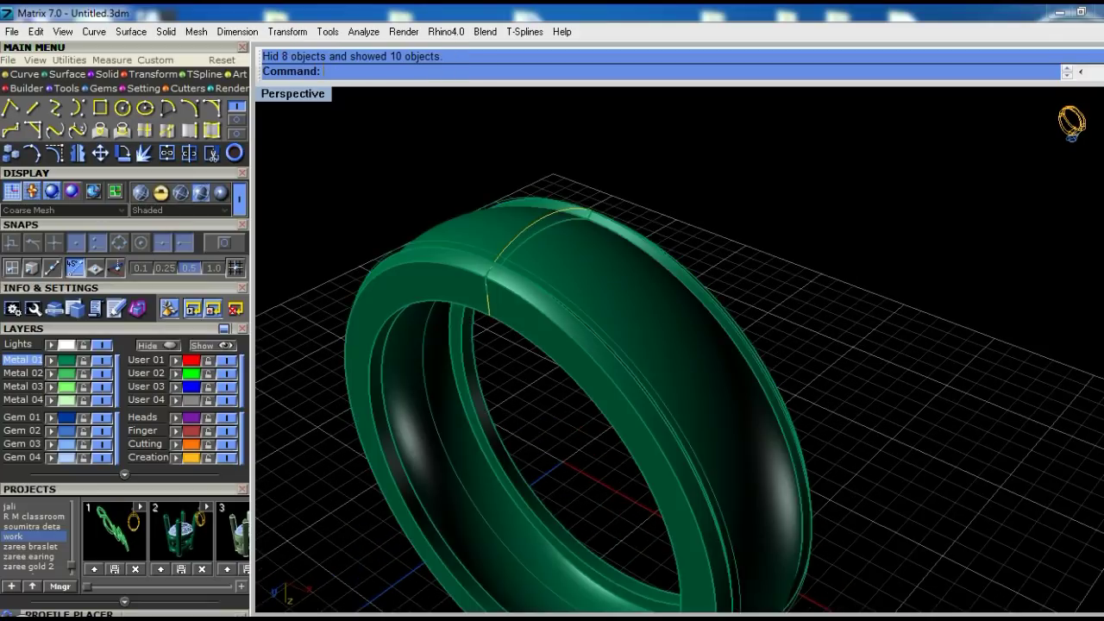
{"action": "scroll", "coordinate": [779, 377], "scroll_direction": "down", "scroll_amount": 2}
{"action": "right_click_drag", "start_coordinate": [779, 377], "coordinate": [776, 336]}
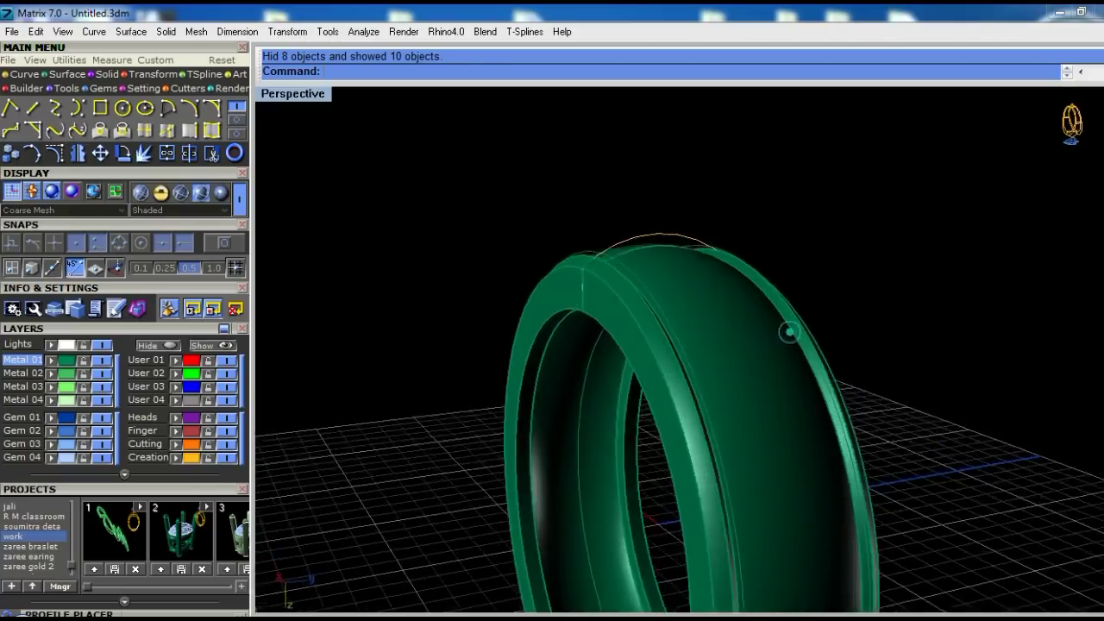
{"action": "scroll", "coordinate": [651, 241], "scroll_direction": "up", "scroll_amount": 2}
{"action": "left_click", "coordinate": [651, 242]}
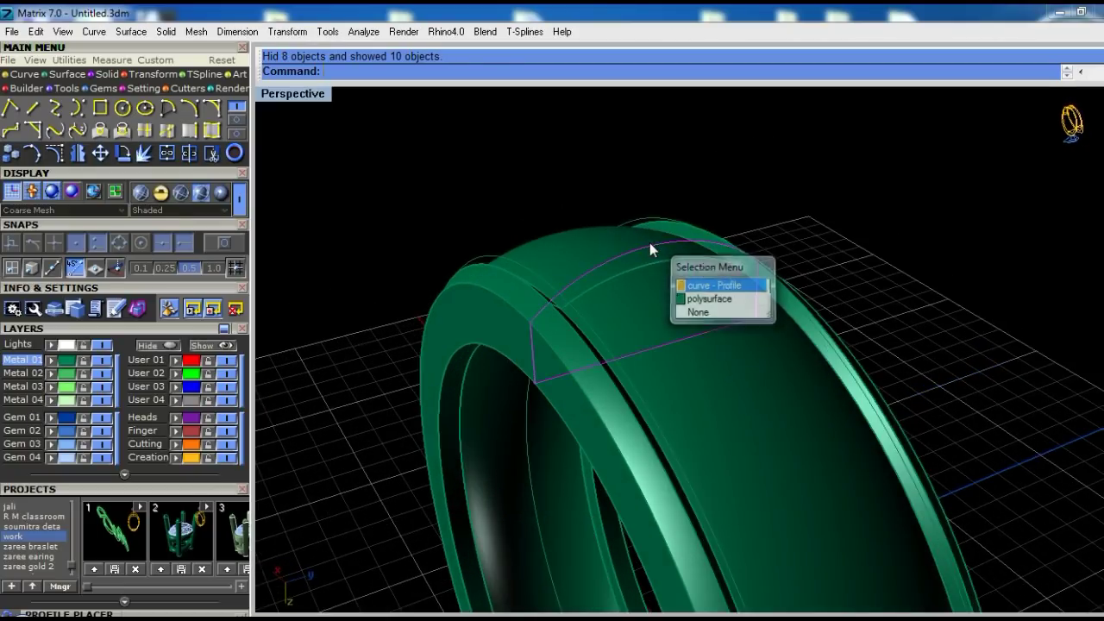
{"action": "key", "text": "ctrl+h"}
Select the profile curve along the ring and inspect it from the side
{"action": "left_click", "coordinate": [637, 219]}
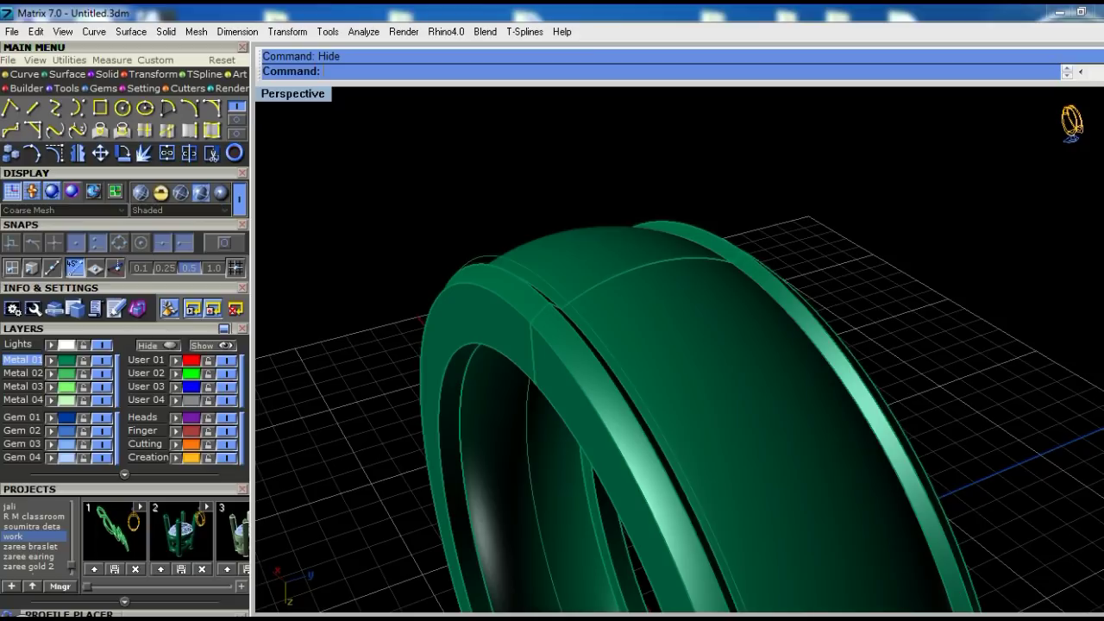
{"action": "right_click_drag", "start_coordinate": [525, 328], "coordinate": [636, 320]}
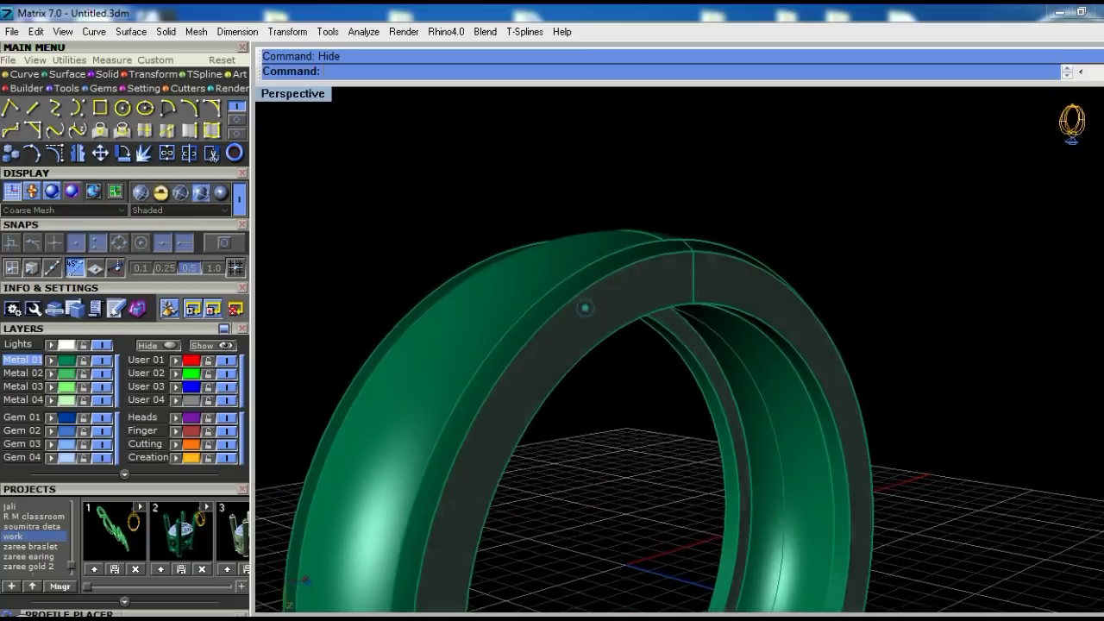
{"action": "scroll", "coordinate": [636, 321], "scroll_direction": "up", "scroll_amount": 3}
{"action": "right_click_drag", "start_coordinate": [636, 321], "coordinate": [707, 290]}
{"action": "right_click_drag", "start_coordinate": [616, 253], "coordinate": [604, 261]}
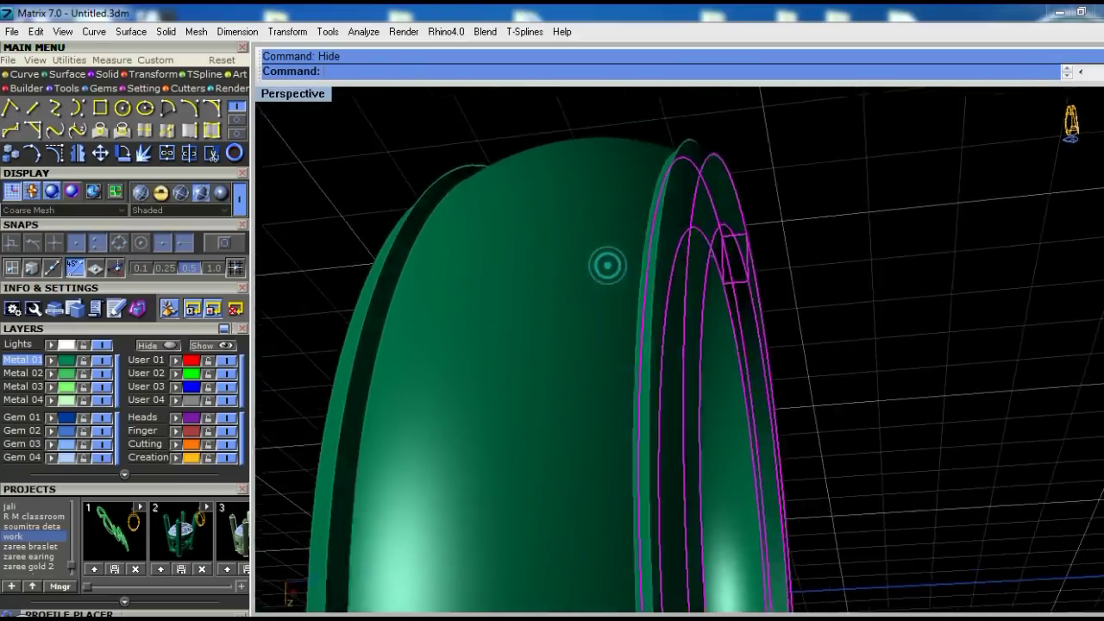
{"action": "right_click_drag", "start_coordinate": [682, 469], "coordinate": [881, 233]}
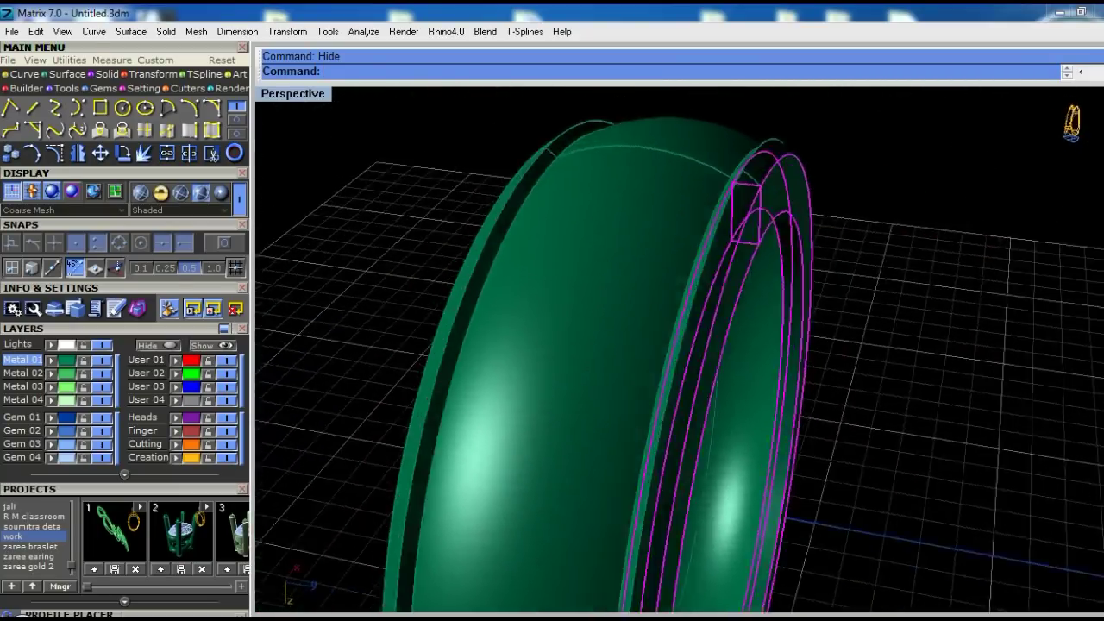
In the full-size Top view, toggle the ring between gold rendering and shaded display
{"action": "left_click", "coordinate": [161, 193]}
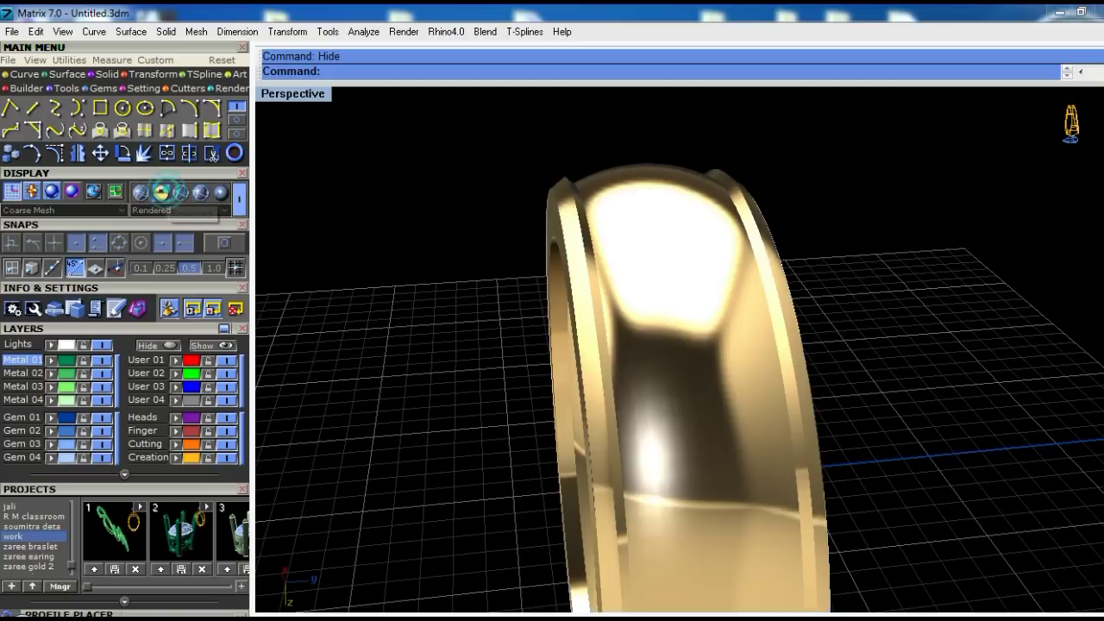
{"action": "right_click_drag", "start_coordinate": [811, 288], "coordinate": [656, 410]}
{"action": "key", "text": "ctrl+F1"}
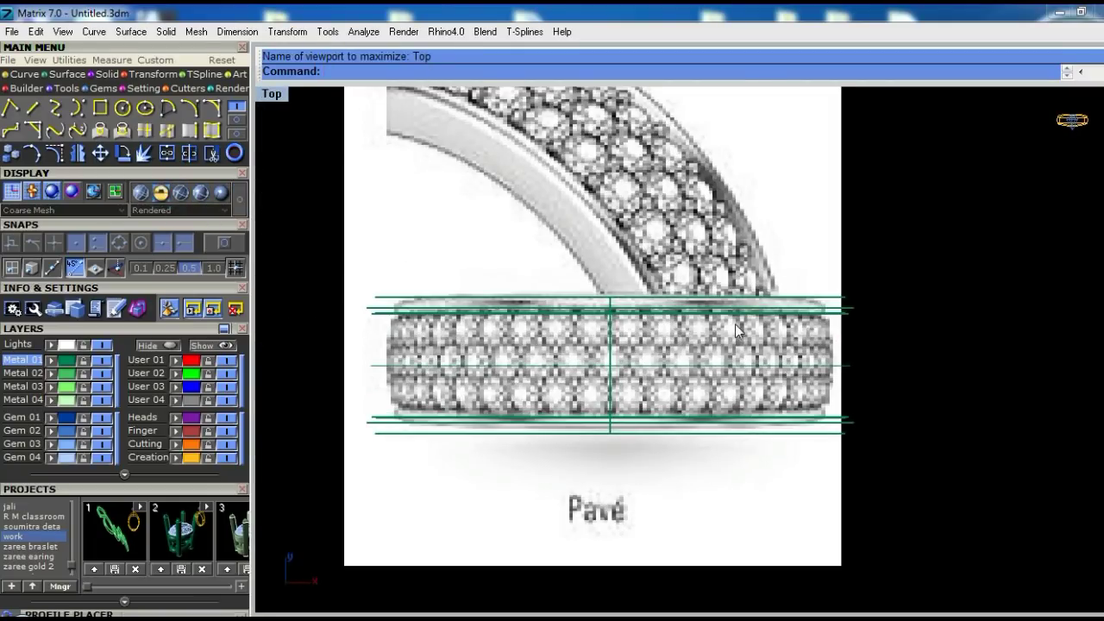
{"action": "scroll", "coordinate": [737, 331], "scroll_direction": "up", "scroll_amount": 2}
{"action": "key", "text": "ctrl+alt+s"}
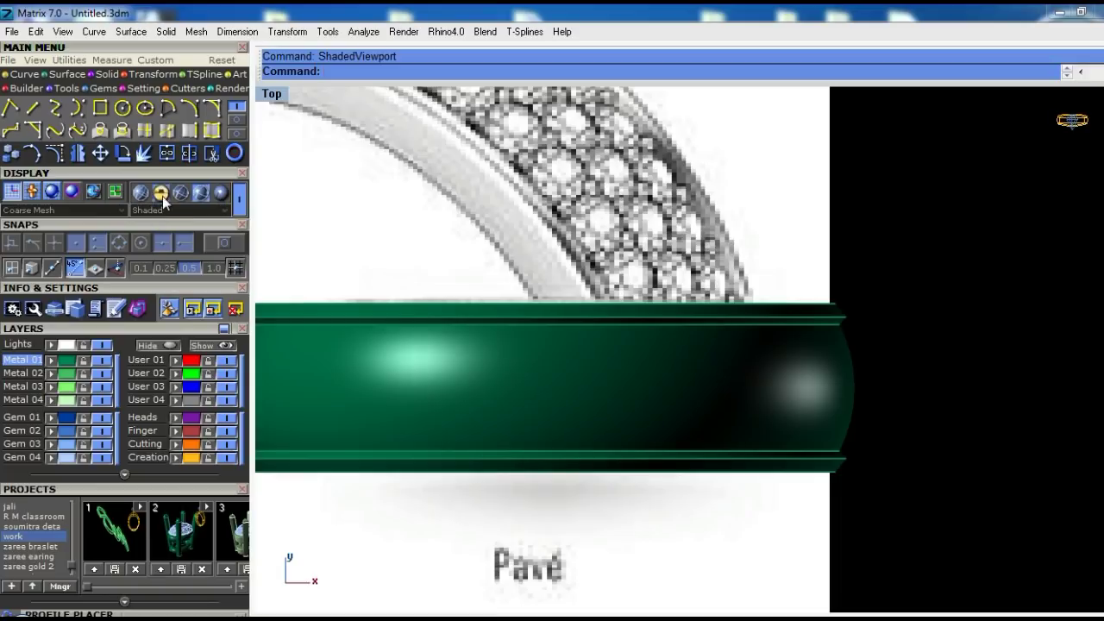
{"action": "left_click", "coordinate": [161, 193]}
{"action": "right_click_drag", "start_coordinate": [817, 385], "coordinate": [791, 383]}
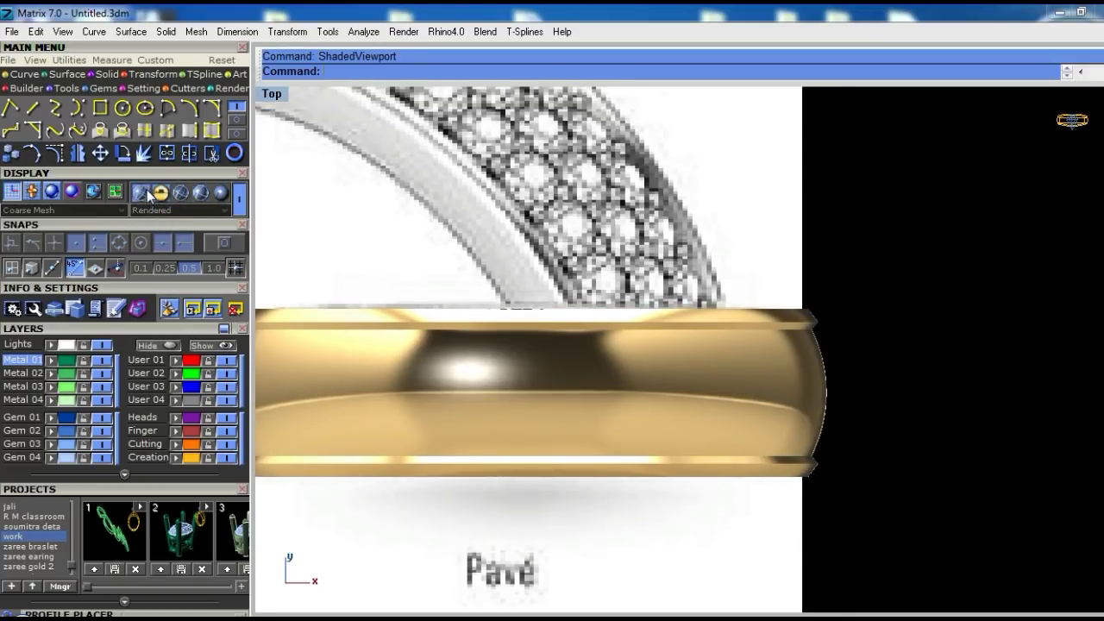
{"action": "left_click", "coordinate": [139, 193]}
In the full-size Perspective view, switch the display from X-Ray to Shaded
{"action": "key", "text": "ctrl+F4"}
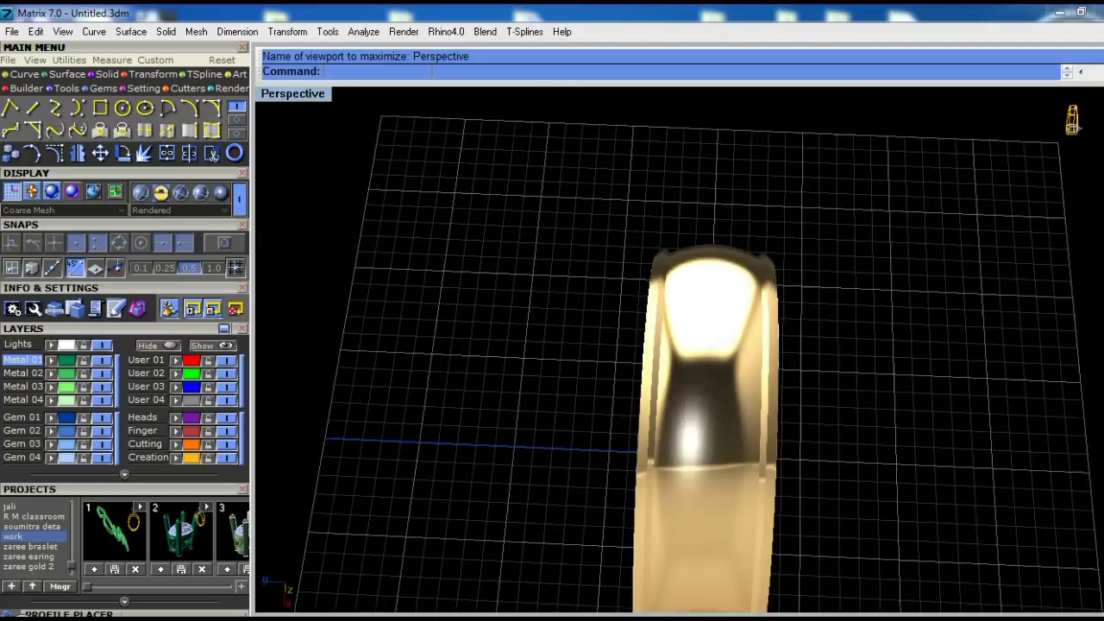
{"action": "left_click", "coordinate": [139, 193]}
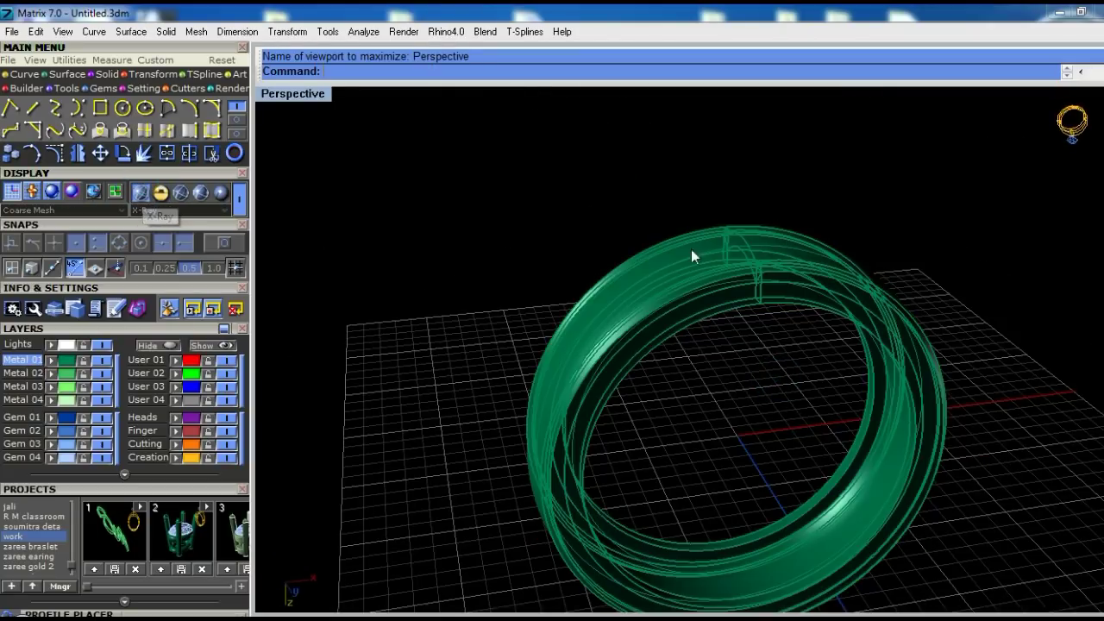
{"action": "right_click_drag", "start_coordinate": [695, 251], "coordinate": [656, 225]}
{"action": "left_click", "coordinate": [180, 193]}
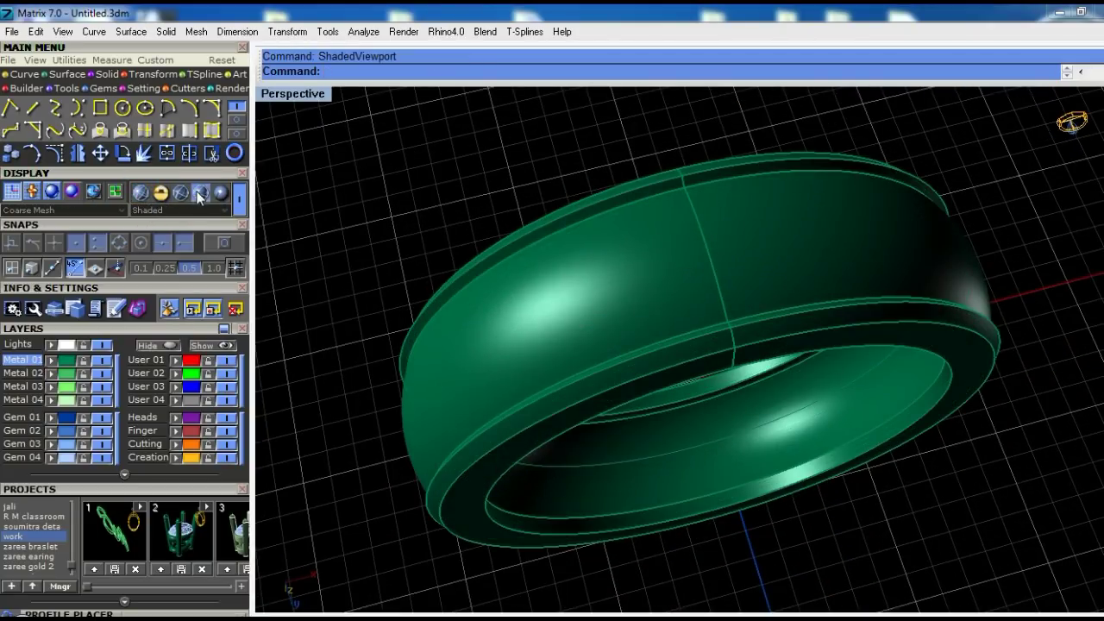
Ungroup the ring's parts, then orbit and zoom the Perspective view to inspect the band
{"action": "left_click", "coordinate": [745, 251]}
{"action": "right_click_drag", "start_coordinate": [745, 251], "coordinate": [695, 316]}
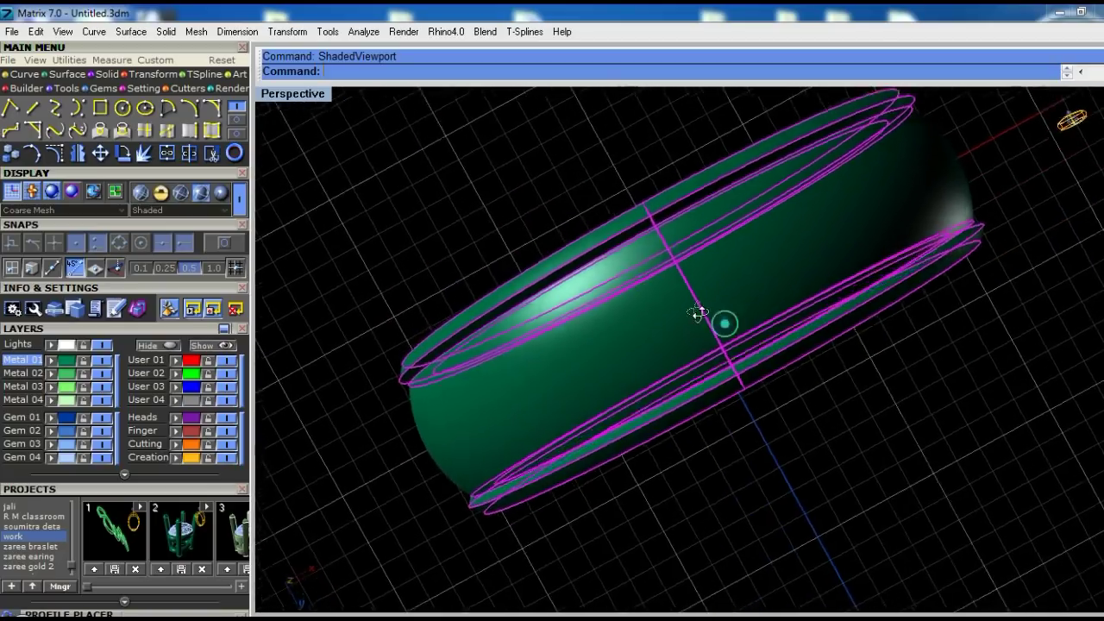
{"action": "right_click_drag", "start_coordinate": [753, 252], "coordinate": [603, 285]}
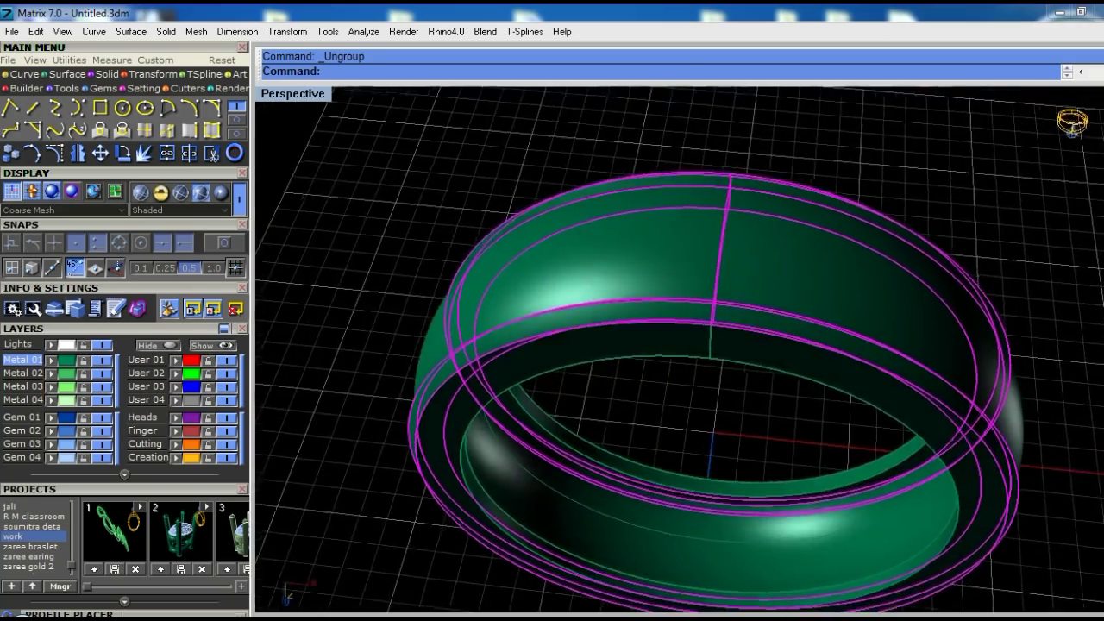
{"action": "mouse_move", "coordinate": [759, 250]}
{"action": "right_mouse_down"}
{"action": "mouse_move", "coordinate": [771, 247]}
{"action": "mouse_move", "coordinate": [589, 288]}
{"action": "mouse_move", "coordinate": [766, 274]}
{"action": "mouse_move", "coordinate": [509, 216]}
{"action": "mouse_move", "coordinate": [700, 235]}
{"action": "mouse_move", "coordinate": [764, 299]}
{"action": "mouse_move", "coordinate": [560, 285]}
{"action": "right_mouse_up"}
{"action": "scroll", "coordinate": [707, 223], "scroll_direction": "up", "scroll_amount": 3}
{"action": "scroll", "coordinate": [647, 339], "scroll_direction": "up", "scroll_amount": 2}
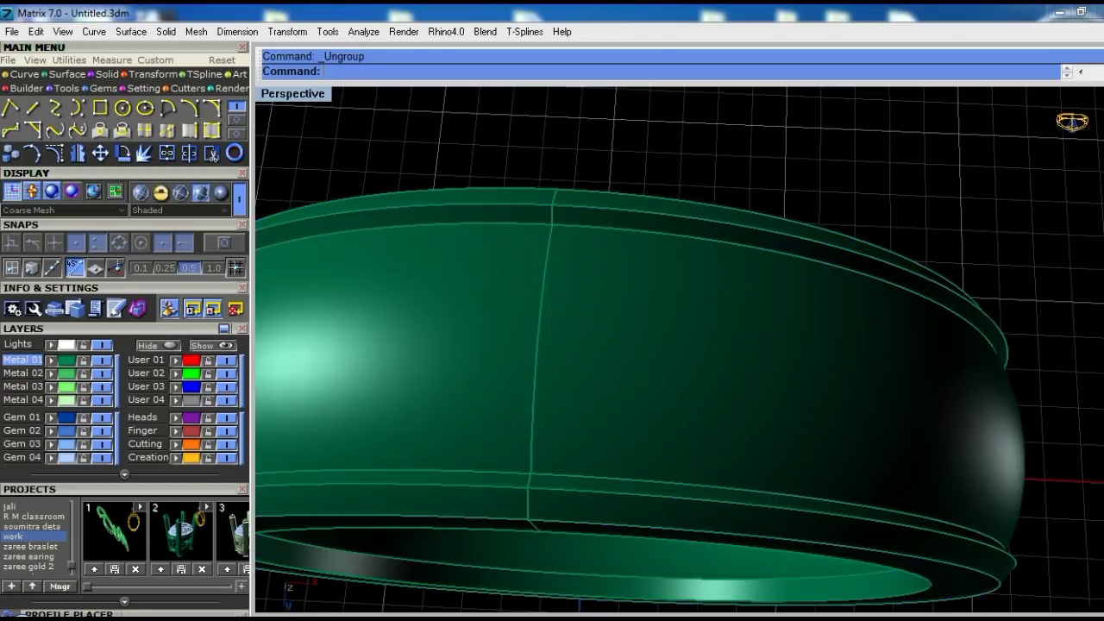
{"action": "scroll", "coordinate": [630, 303], "scroll_direction": "down", "scroll_amount": 3}
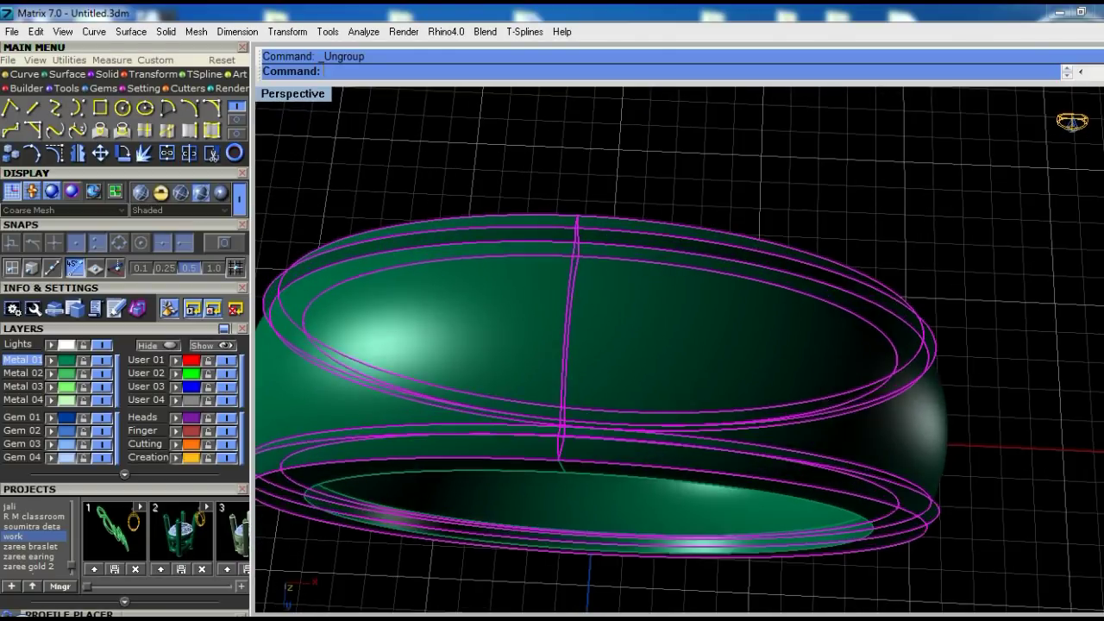
{"action": "scroll", "coordinate": [630, 303], "scroll_direction": "up", "scroll_amount": 2}
Try Gem on Surface, cancel it, and begin extracting an isocurve from the band
{"action": "middle_click", "coordinate": [619, 324]}
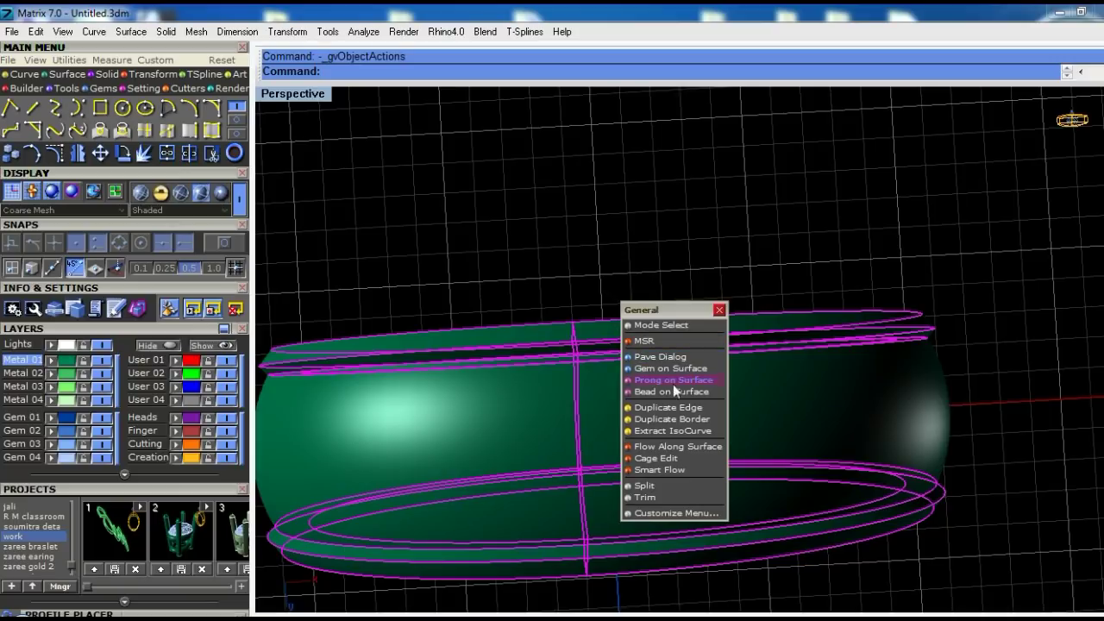
{"action": "left_click", "coordinate": [653, 367]}
{"action": "scroll", "coordinate": [620, 370], "scroll_direction": "up", "scroll_amount": 2}
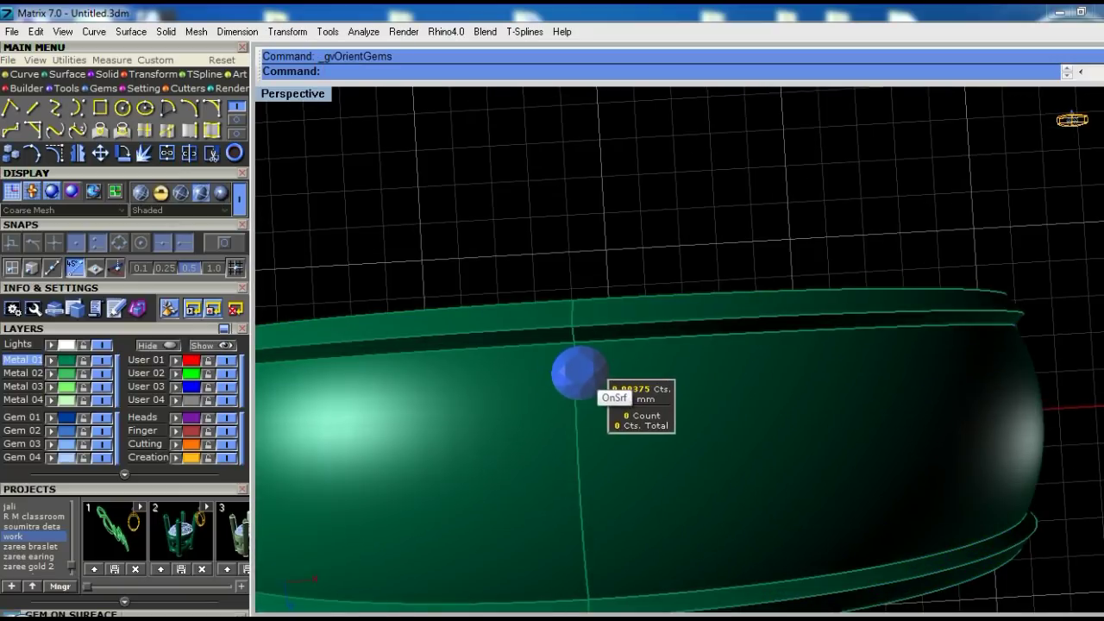
{"action": "scroll", "coordinate": [621, 345], "scroll_direction": "down", "scroll_amount": 2}
{"action": "scroll", "coordinate": [646, 320], "scroll_direction": "up", "scroll_amount": 3}
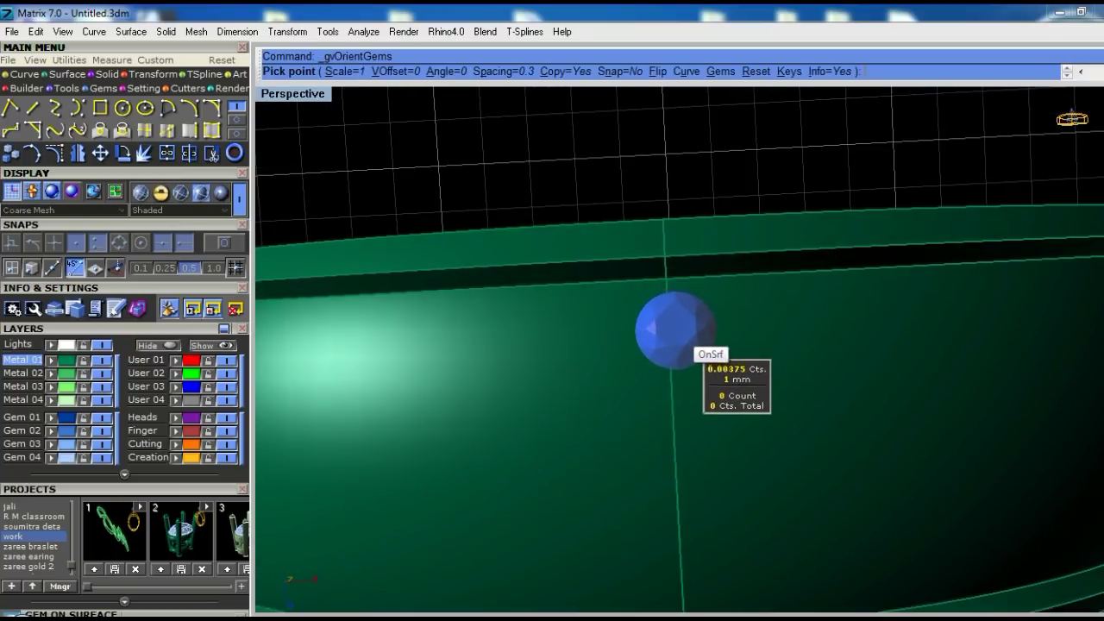
{"action": "scroll", "coordinate": [675, 330], "scroll_direction": "down", "scroll_amount": 2}
{"action": "scroll", "coordinate": [681, 440], "scroll_direction": "up", "scroll_amount": 2}
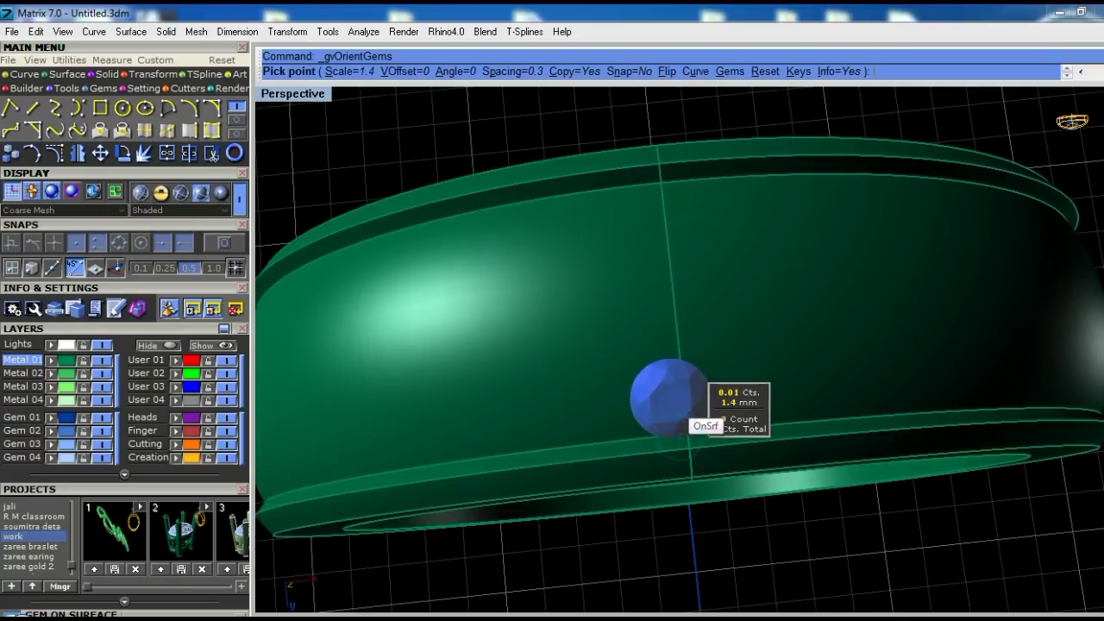
{"action": "key", "text": "Escape"}
{"action": "left_click", "coordinate": [680, 323]}
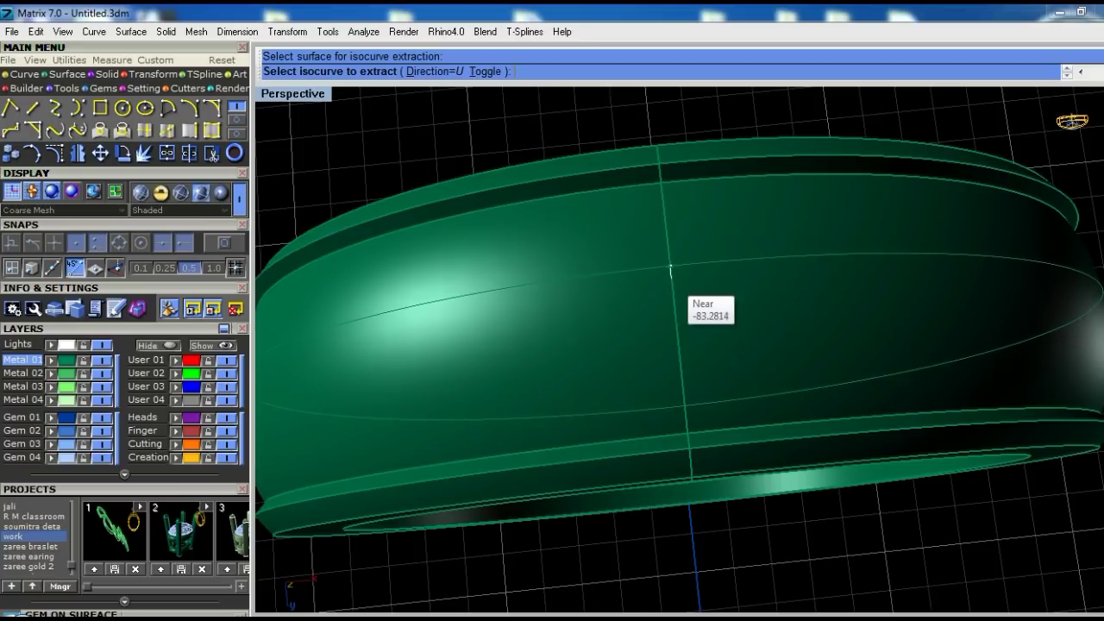
{"action": "mouse_move", "coordinate": [670, 296]}
{"action": "right_mouse_down"}
{"action": "mouse_move", "coordinate": [719, 316]}
{"action": "mouse_move", "coordinate": [683, 298]}
{"action": "right_mouse_up"}
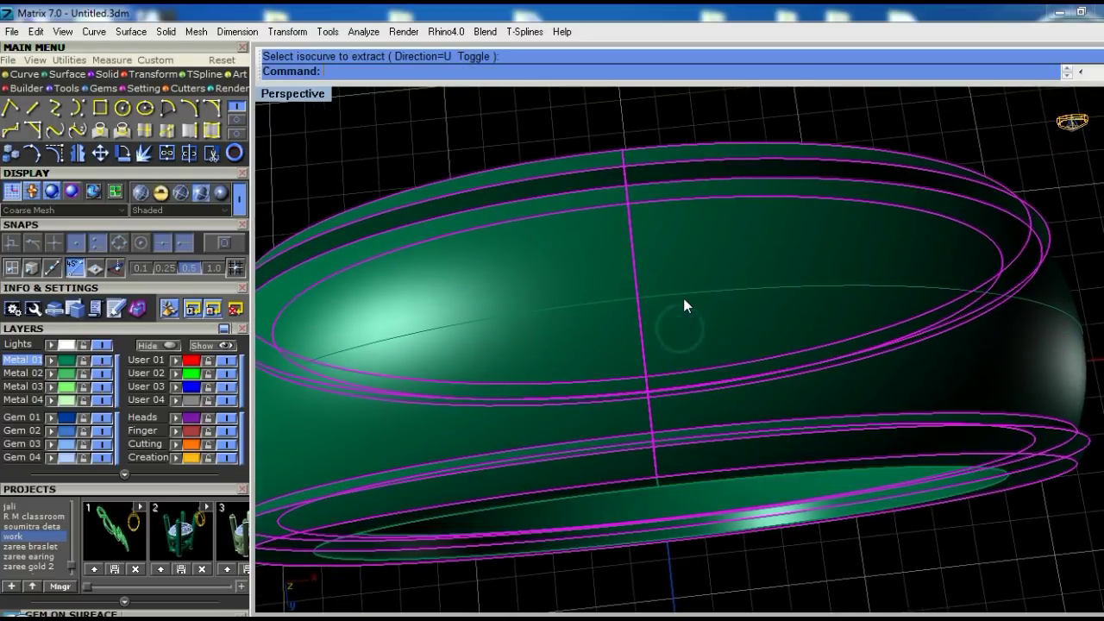
Place two 1.5 mm round gems side by side on the band's domed surface
{"action": "middle_click", "coordinate": [683, 298]}
{"action": "left_click", "coordinate": [716, 357]}
{"action": "scroll", "coordinate": [713, 353], "scroll_direction": "up", "scroll_amount": 3}
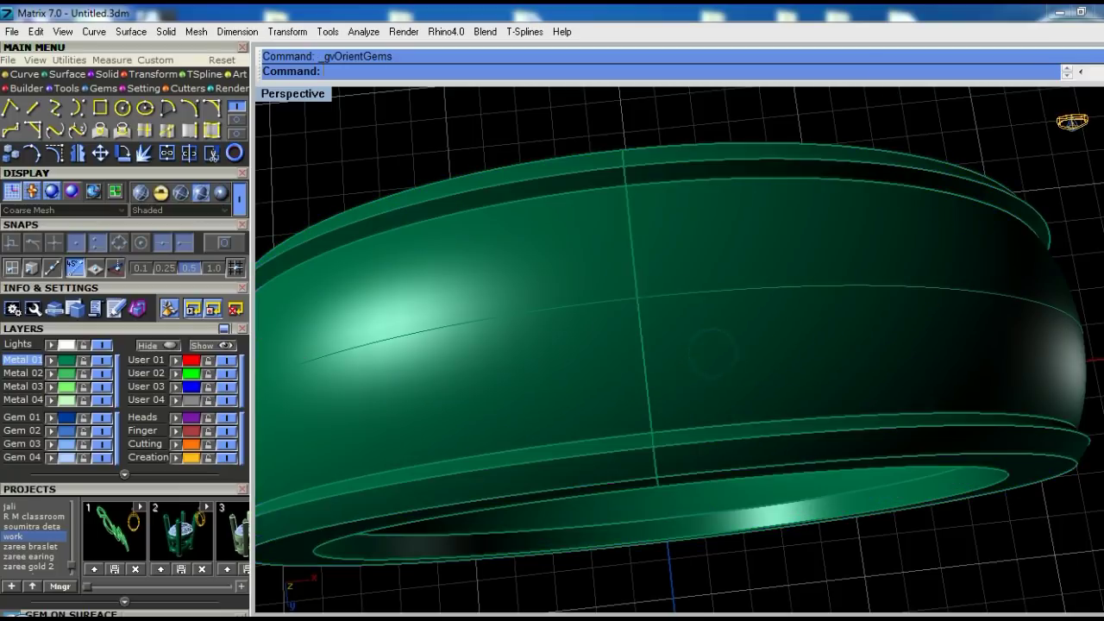
{"action": "scroll", "coordinate": [672, 328], "scroll_direction": "up", "scroll_amount": 3}
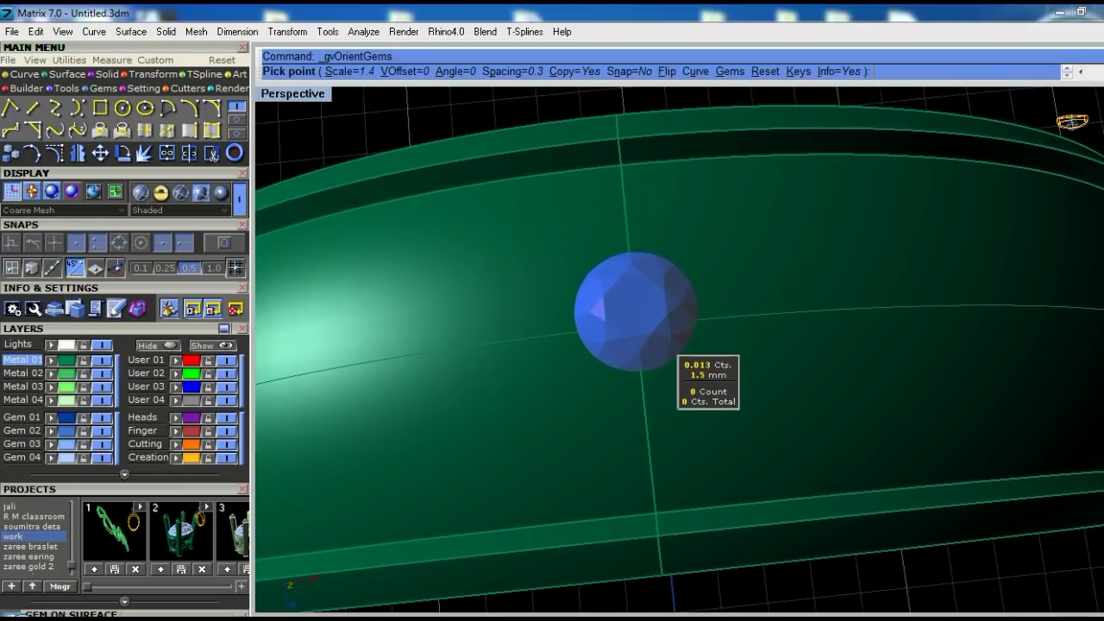
{"action": "scroll", "coordinate": [603, 336], "scroll_direction": "up", "scroll_amount": 2}
{"action": "scroll", "coordinate": [601, 334], "scroll_direction": "up", "scroll_amount": 1}
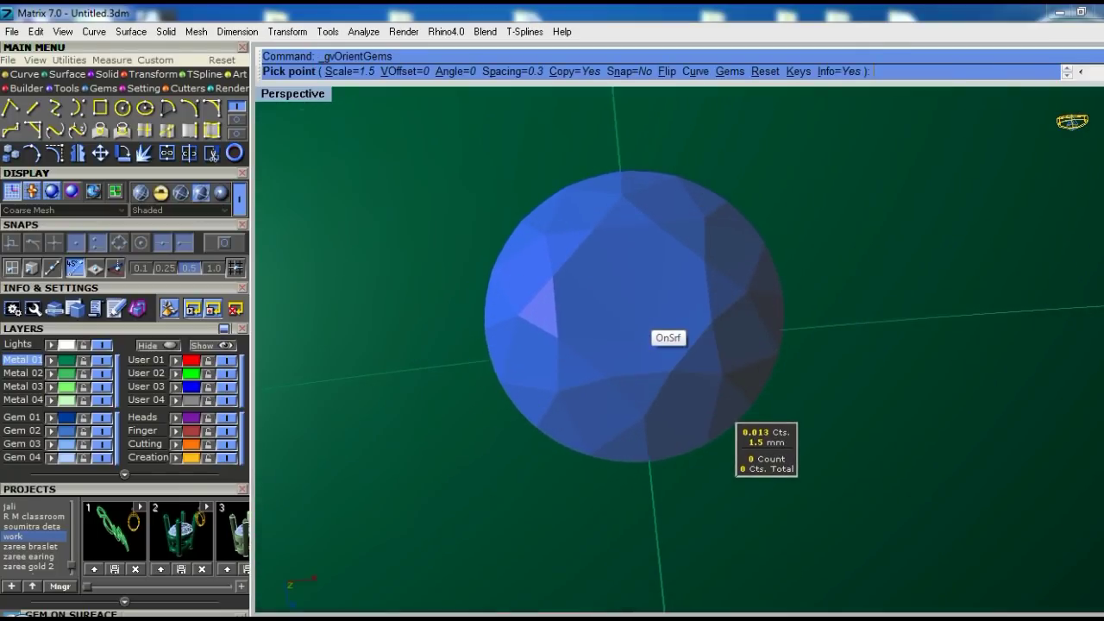
{"action": "left_click", "coordinate": [630, 336]}
{"action": "scroll", "coordinate": [643, 345], "scroll_direction": "down", "scroll_amount": 3}
{"action": "scroll", "coordinate": [670, 401], "scroll_direction": "up", "scroll_amount": 2}
{"action": "scroll", "coordinate": [690, 345], "scroll_direction": "up", "scroll_amount": 1}
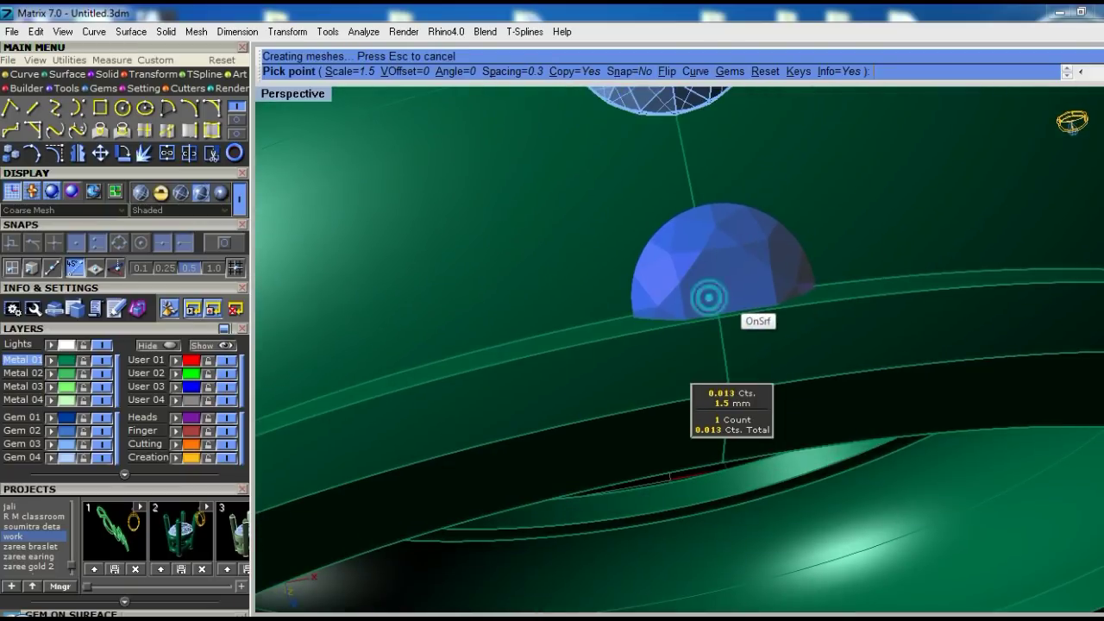
{"action": "right_click_drag", "start_coordinate": [708, 298], "coordinate": [608, 356]}
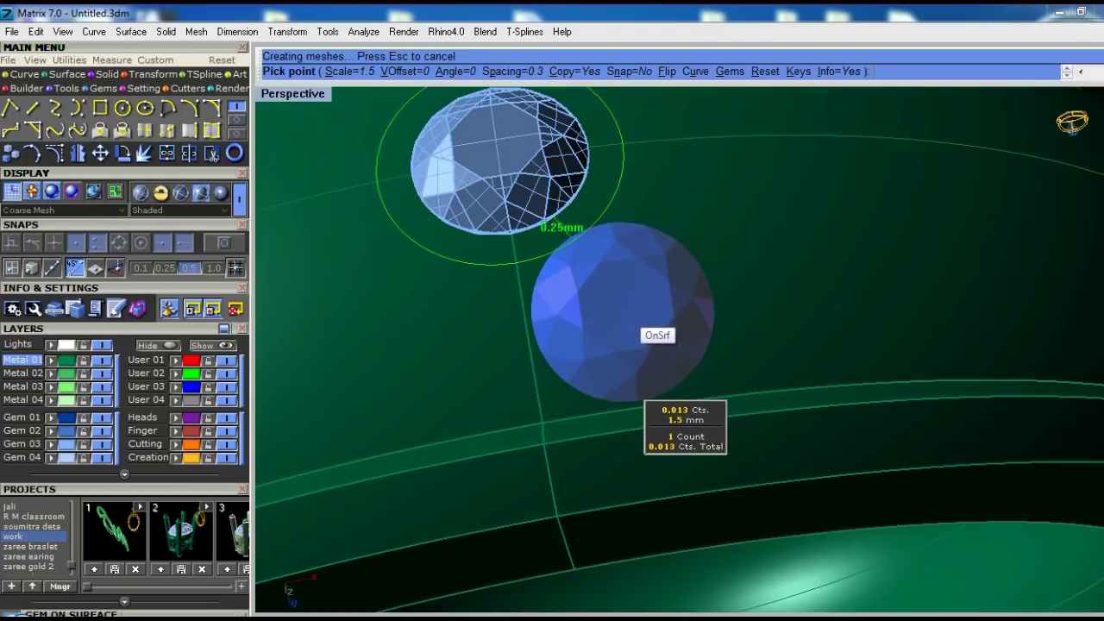
{"action": "left_click", "coordinate": [625, 312]}
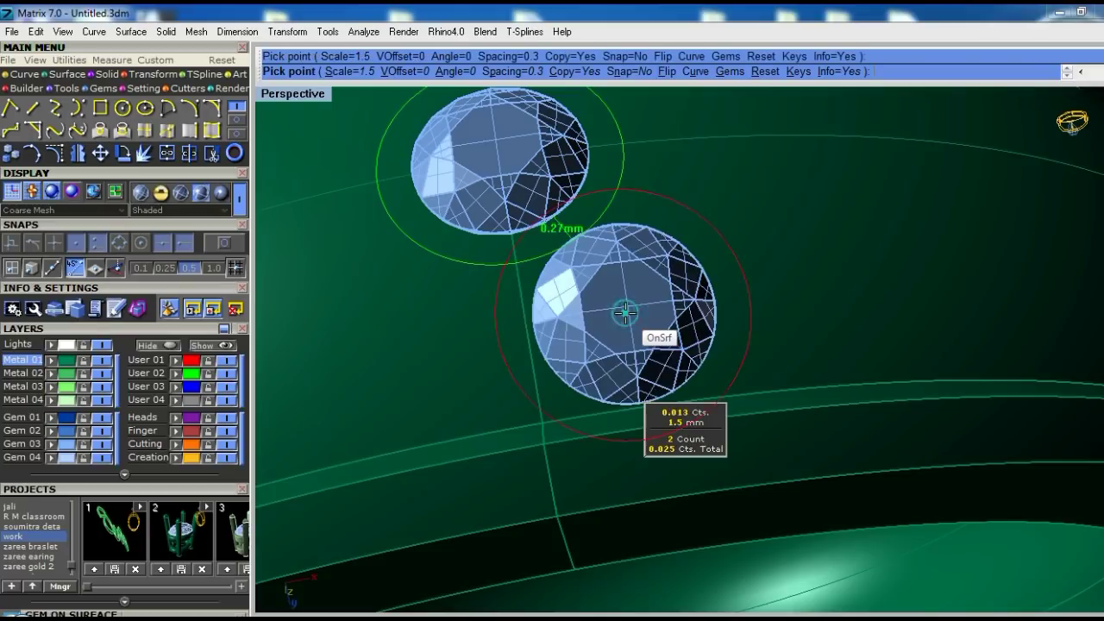
{"action": "key", "text": "Return"}
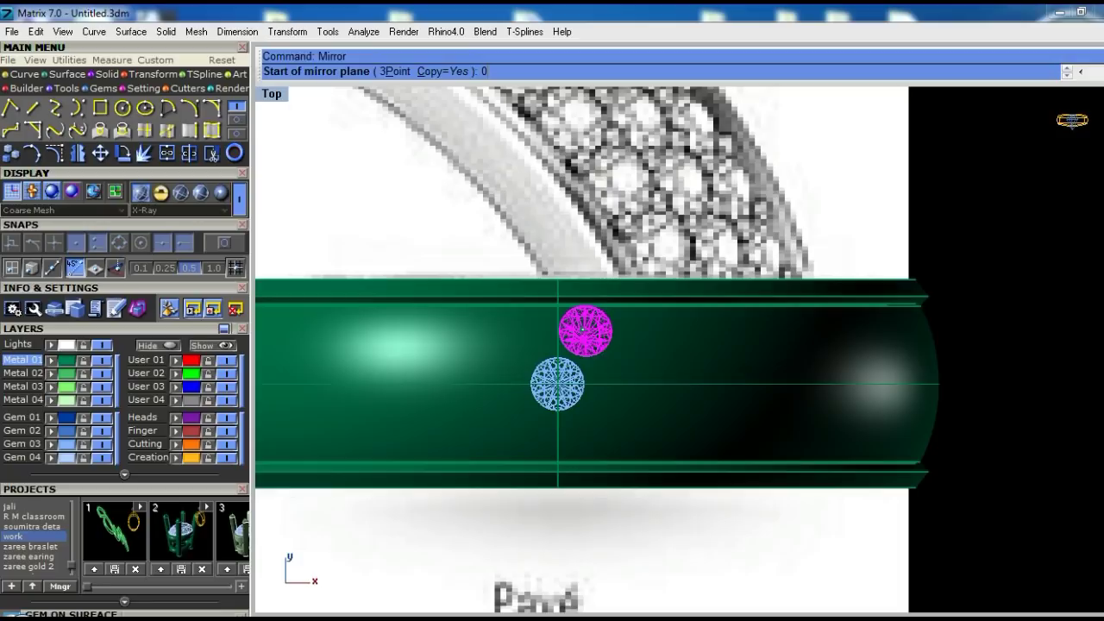
Complete the mirrored gem copy and group the three gems together
{"action": "left_click", "coordinate": [692, 354]}
{"action": "scroll", "coordinate": [608, 384], "scroll_direction": "up", "scroll_amount": 3}
{"action": "left_click", "coordinate": [606, 405]}
{"action": "left_click", "coordinate": [655, 422]}
{"action": "left_click", "coordinate": [639, 470]}
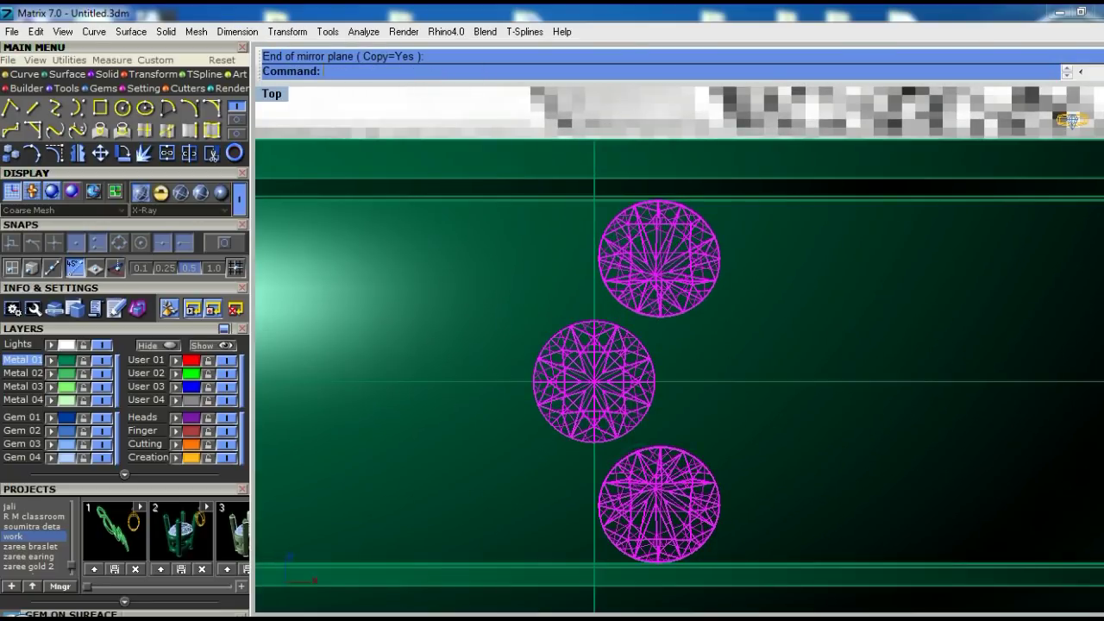
{"action": "scroll", "coordinate": [572, 371], "scroll_direction": "down", "scroll_amount": 2}
{"action": "key", "text": "ctrl+g"}
In the maximized Front view, delete the gem group at the ring's bottom
{"action": "scroll", "coordinate": [518, 362], "scroll_direction": "down", "scroll_amount": 2}
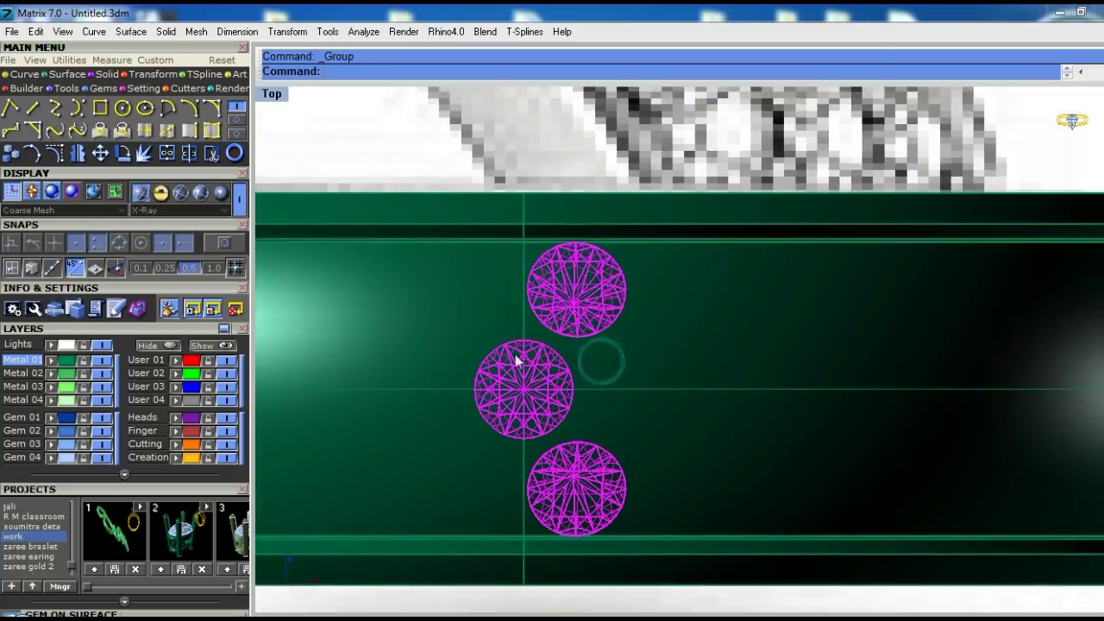
{"action": "scroll", "coordinate": [517, 362], "scroll_direction": "down", "scroll_amount": 3}
{"action": "key", "text": "ctrl+F2"}
{"action": "scroll", "coordinate": [567, 330], "scroll_direction": "up", "scroll_amount": 1}
{"action": "scroll", "coordinate": [574, 460], "scroll_direction": "down", "scroll_amount": 2}
{"action": "scroll", "coordinate": [534, 465], "scroll_direction": "up", "scroll_amount": 2}
{"action": "scroll", "coordinate": [535, 466], "scroll_direction": "up", "scroll_amount": 1}
{"action": "scroll", "coordinate": [537, 435], "scroll_direction": "down", "scroll_amount": 3}
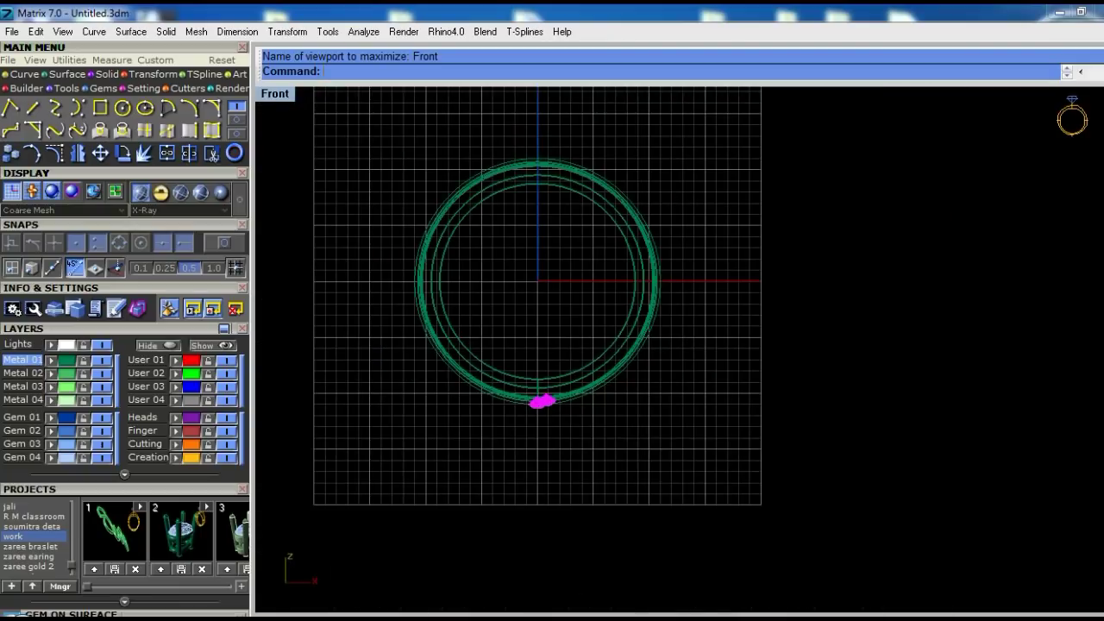
{"action": "scroll", "coordinate": [537, 427], "scroll_direction": "up", "scroll_amount": 1}
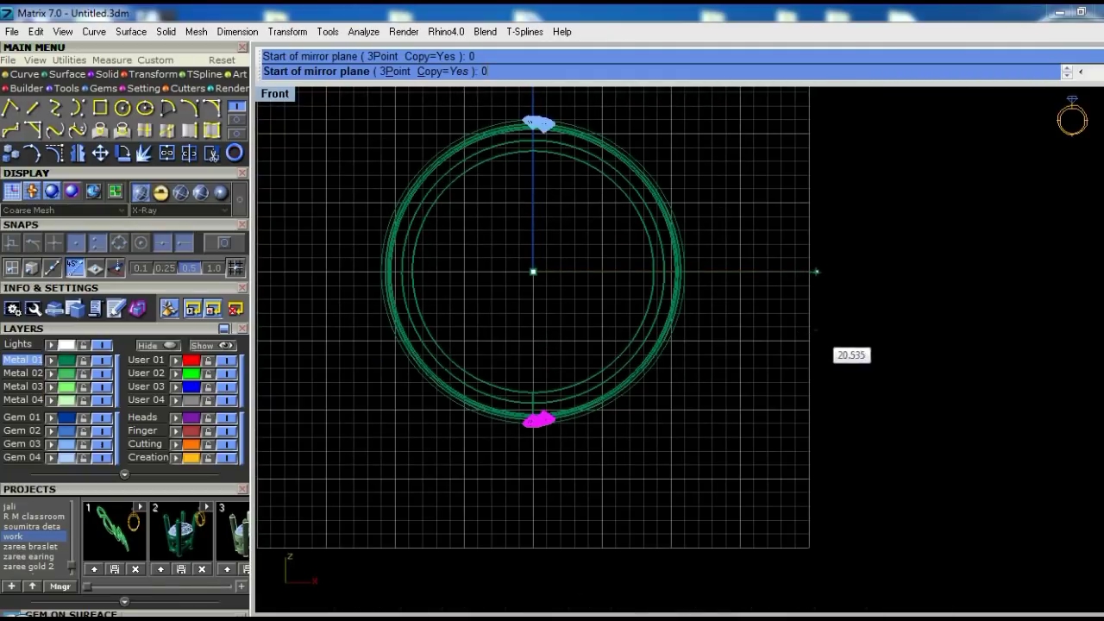
{"action": "key", "text": "Delete"}
{"action": "scroll", "coordinate": [532, 237], "scroll_direction": "up", "scroll_amount": 1}
{"action": "scroll", "coordinate": [532, 237], "scroll_direction": "up", "scroll_amount": 2}
Select the gems at the ring's top and view them in shaded Perspective
{"action": "left_click", "coordinate": [532, 240]}
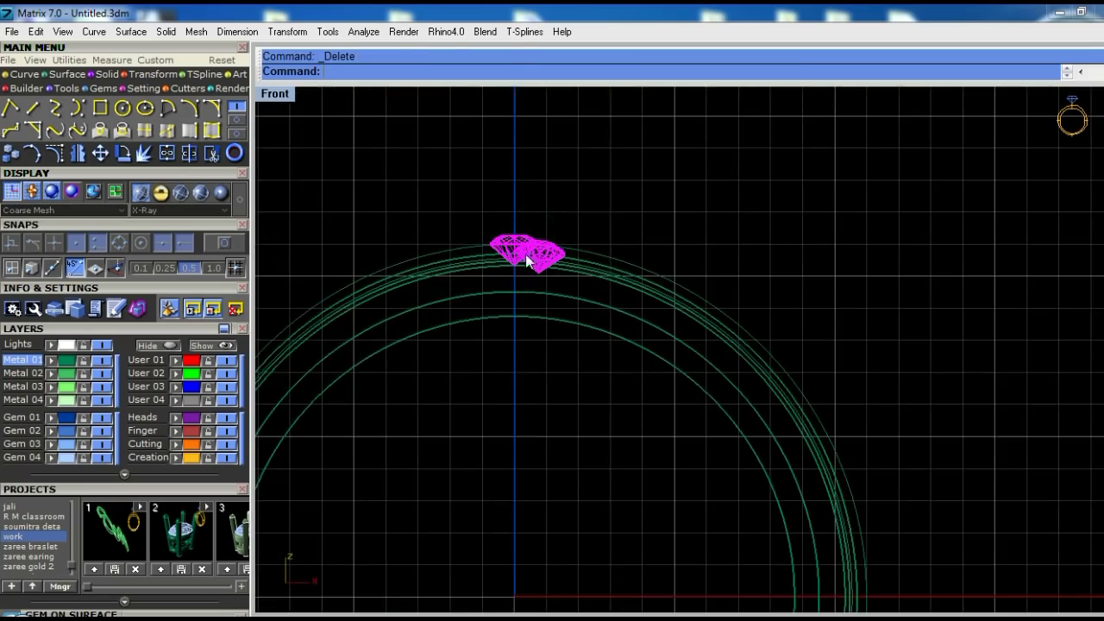
{"action": "key", "text": "ctrl+F4"}
{"action": "right_click_drag", "start_coordinate": [528, 260], "coordinate": [663, 250]}
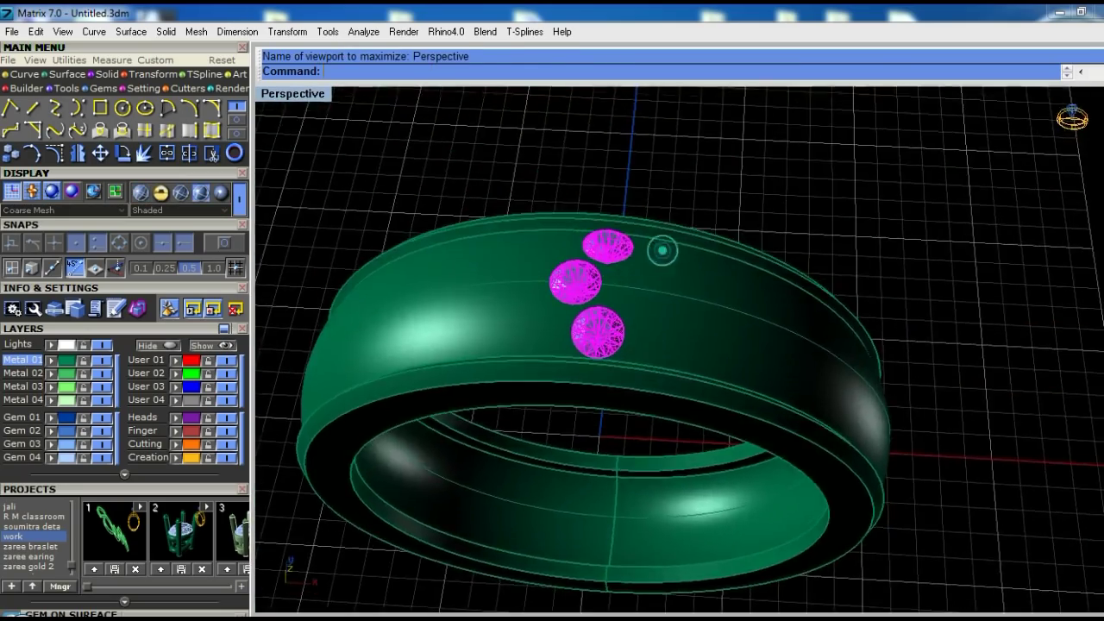
{"action": "scroll", "coordinate": [661, 258], "scroll_direction": "up", "scroll_amount": 1}
{"action": "scroll", "coordinate": [609, 296], "scroll_direction": "up", "scroll_amount": 3}
Delete the lower gem of the trio
{"action": "right_click_drag", "start_coordinate": [584, 296], "coordinate": [584, 368]}
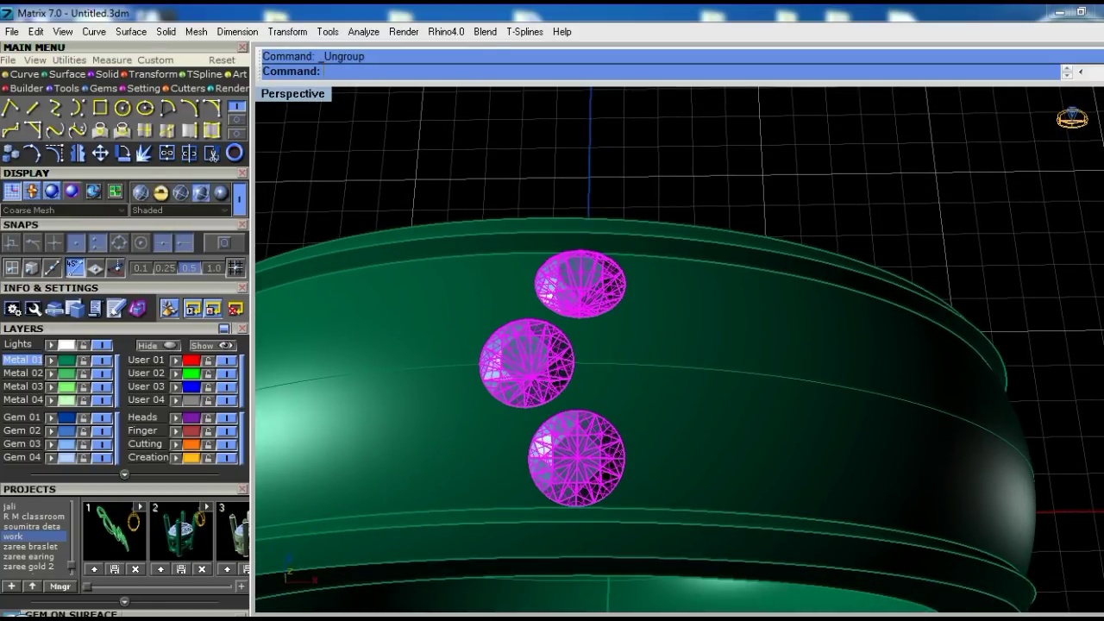
{"action": "left_click", "coordinate": [577, 450]}
{"action": "key", "text": "Delete"}
{"action": "left_click", "coordinate": [592, 283]}
{"action": "right_click_drag", "start_coordinate": [592, 284], "coordinate": [584, 403]}
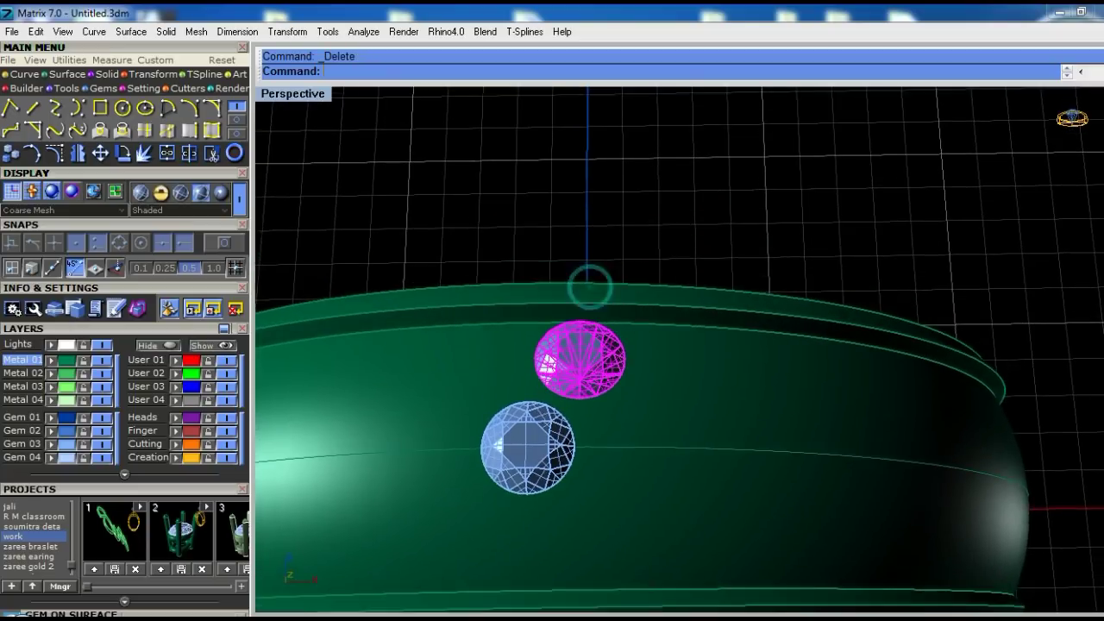
Slide the upper gem down toward the lower gem and select both gems
{"action": "left_click", "coordinate": [617, 412]}
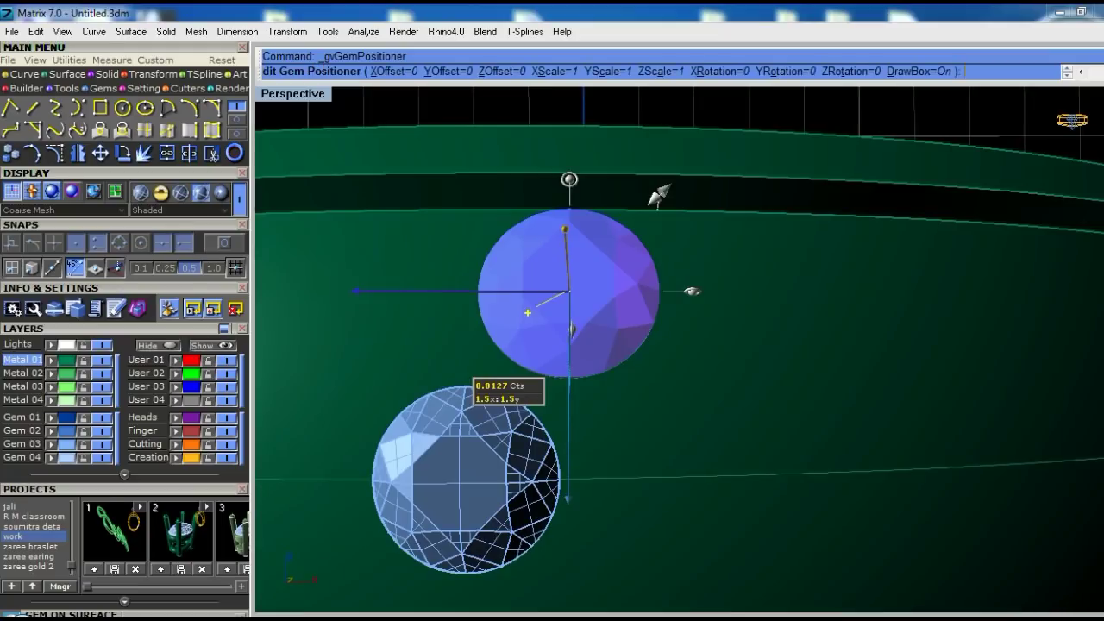
{"action": "left_click_drag", "start_coordinate": [570, 498], "coordinate": [572, 517]}
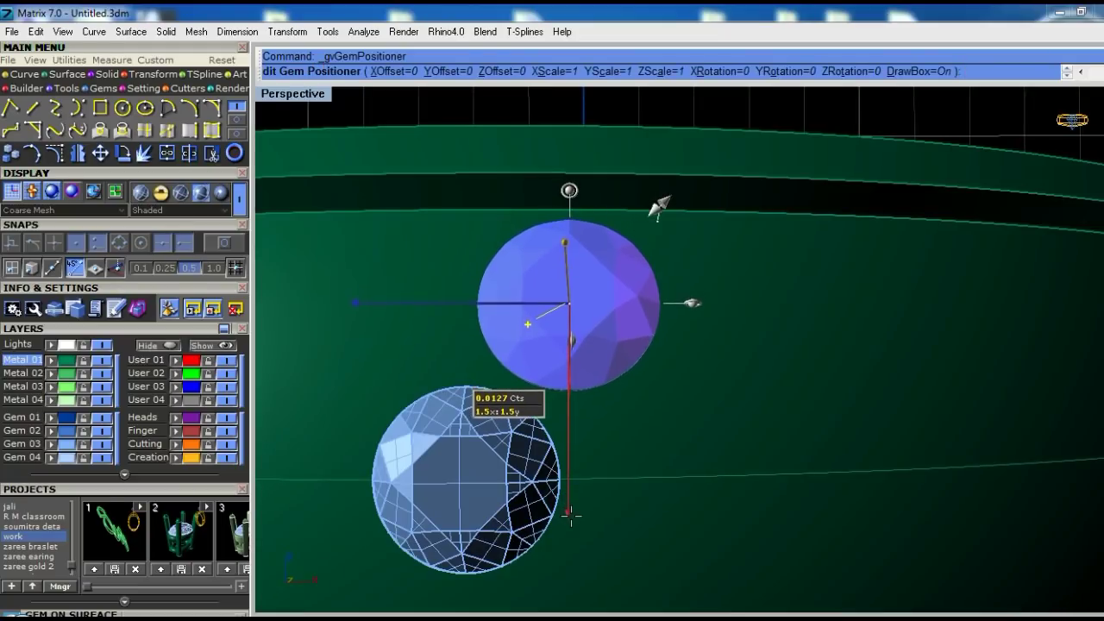
{"action": "right_click", "coordinate": [571, 516]}
{"action": "left_click", "coordinate": [463, 458]}
{"action": "left_click", "coordinate": [517, 319]}
In Top view, mirror the gems across a two-point plane and select all three
{"action": "key", "text": "ctrl+F1"}
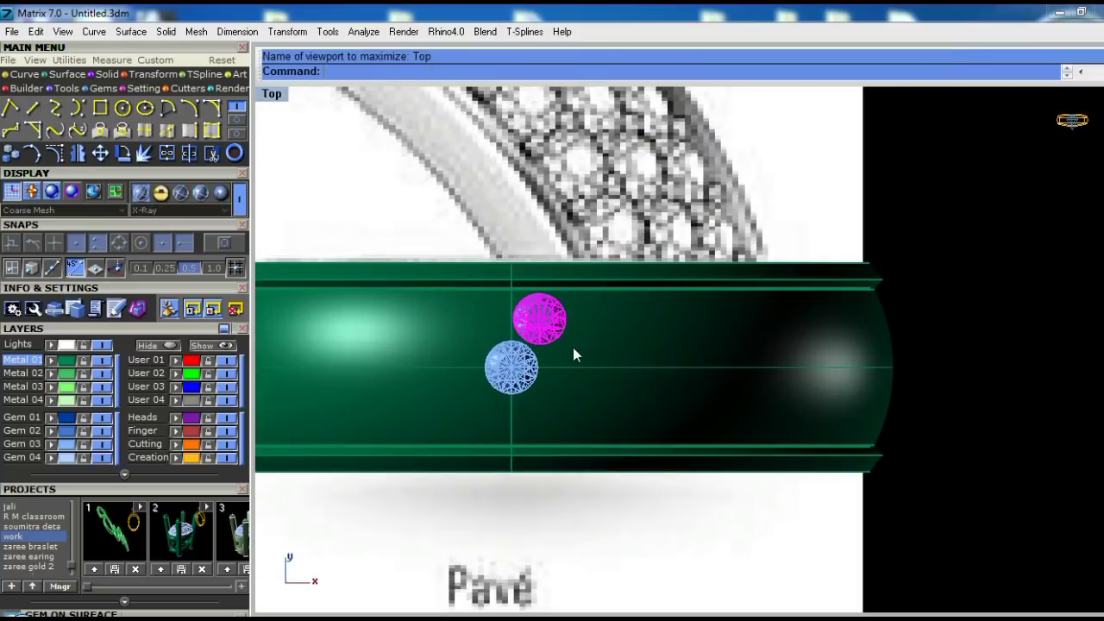
{"action": "type", "text": "mirror"}
{"action": "key", "text": "Return"}
{"action": "left_click", "coordinate": [568, 350]}
{"action": "left_click", "coordinate": [661, 380]}
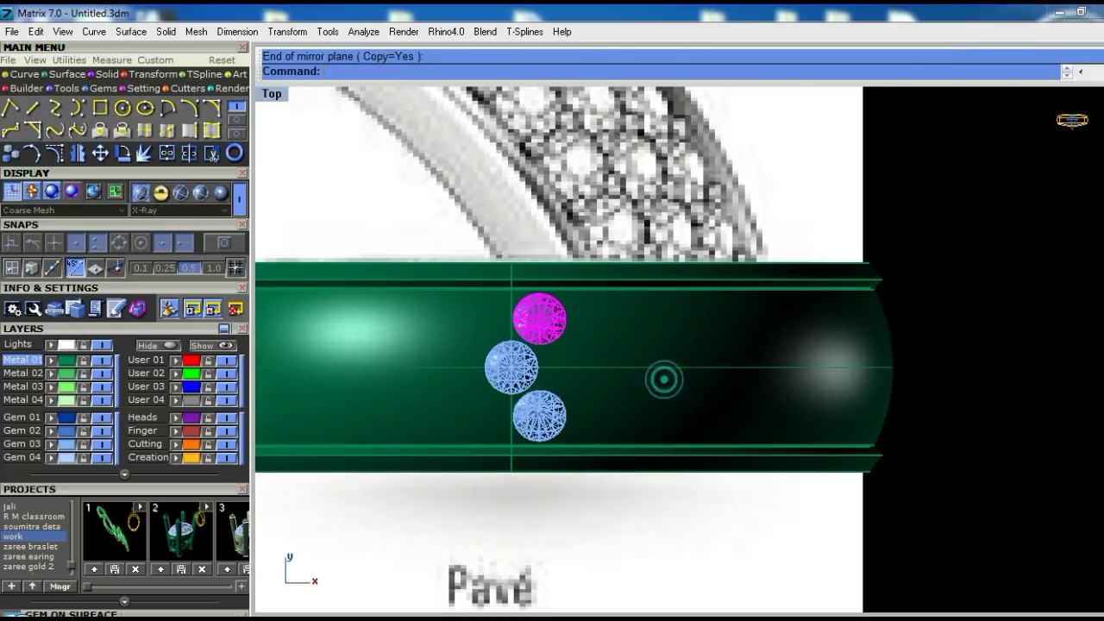
{"action": "left_click", "coordinate": [522, 380], "text": "shift"}
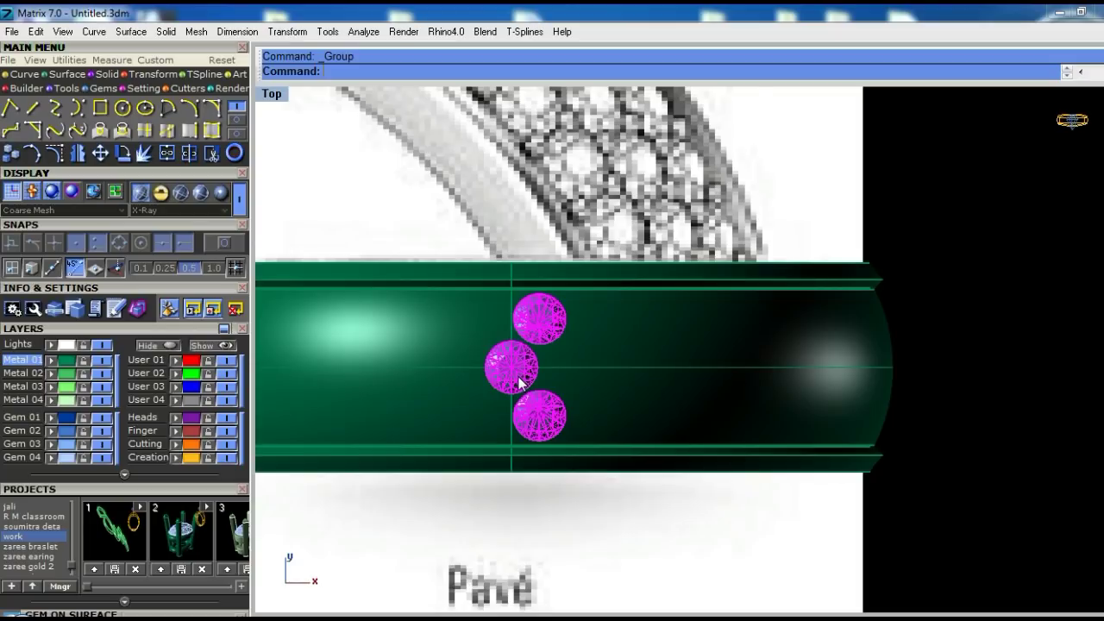
{"action": "key", "text": "ctrl+F2"}
{"action": "key", "text": "ctrl+alt+w"}
Polar-array the three-gem cluster about the origin (0) with 30 items
{"action": "type", "text": "rraypolar"}
{"action": "key", "text": "Return"}
{"action": "type", "text": "0"}
{"action": "key", "text": "Return"}
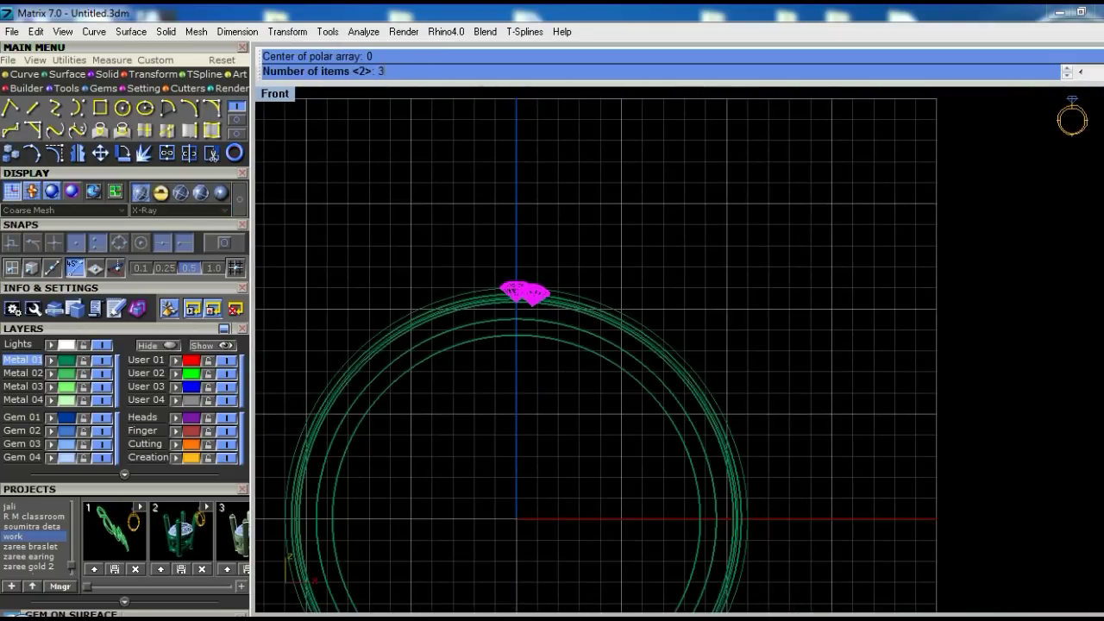
{"action": "type", "text": "0"}
{"action": "key", "text": "Return"}
{"action": "key", "text": "Return"}
Retry the polar array with 34 items, then 36 items, over 360°
{"action": "scroll", "coordinate": [563, 370], "scroll_direction": "up", "scroll_amount": 3}
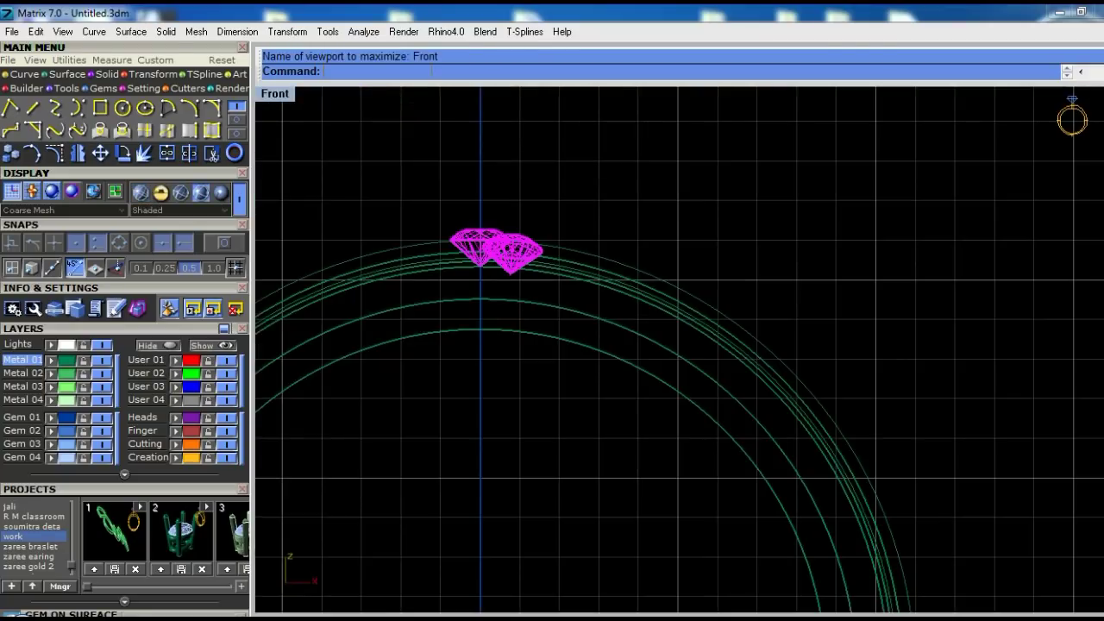
{"action": "scroll", "coordinate": [560, 328], "scroll_direction": "up", "scroll_amount": 1}
{"action": "type", "text": "aa"}
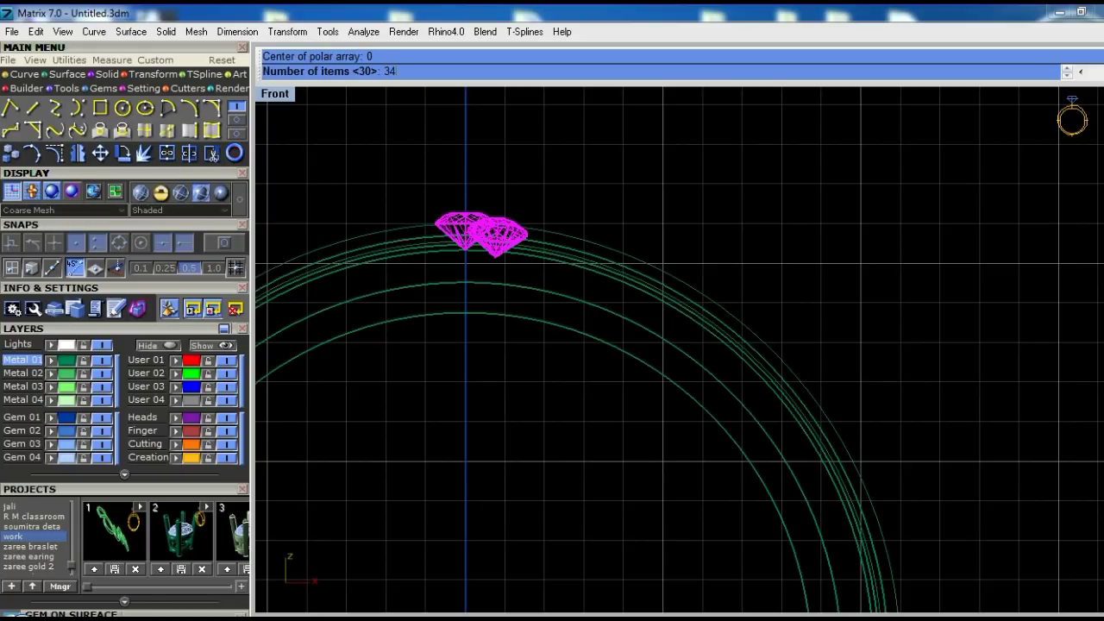
{"action": "key", "text": "Return"}
{"action": "key", "text": "Return"}
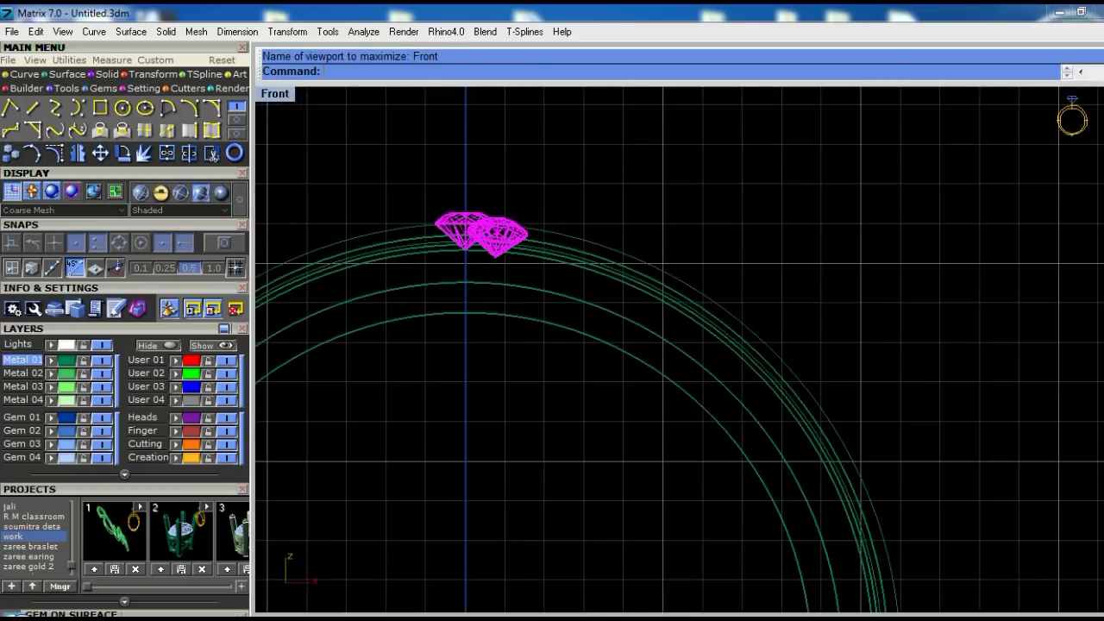
{"action": "right_click_drag", "start_coordinate": [615, 302], "coordinate": [642, 270]}
{"action": "type", "text": "a"}
{"action": "type", "text": "36"}
{"action": "key", "text": "Return"}
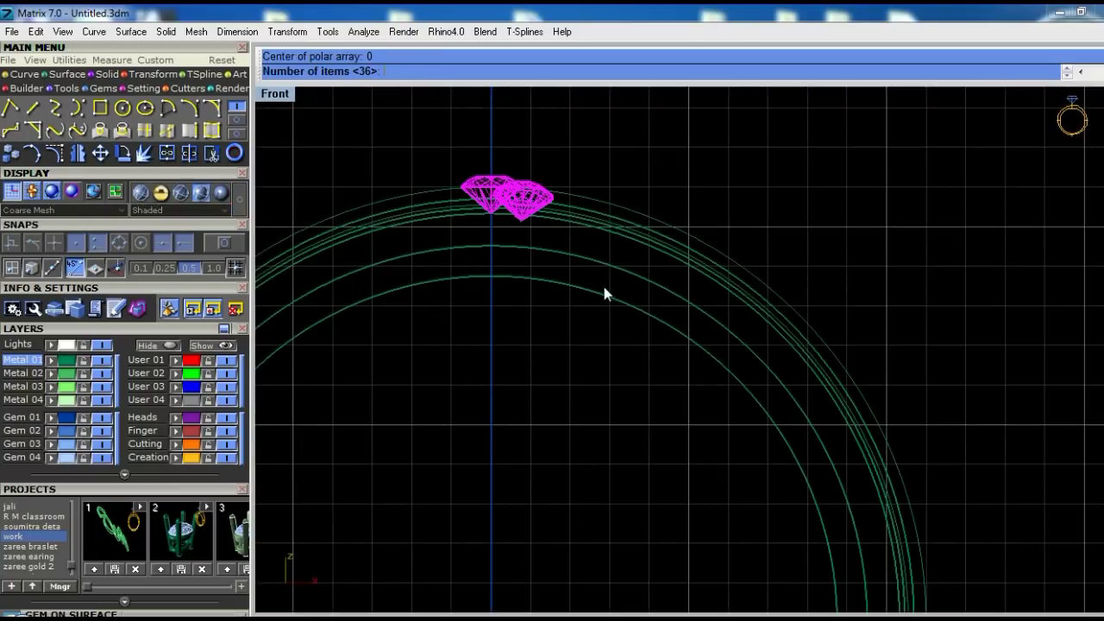
{"action": "type", "text": "6"}
{"action": "key", "text": "Return"}
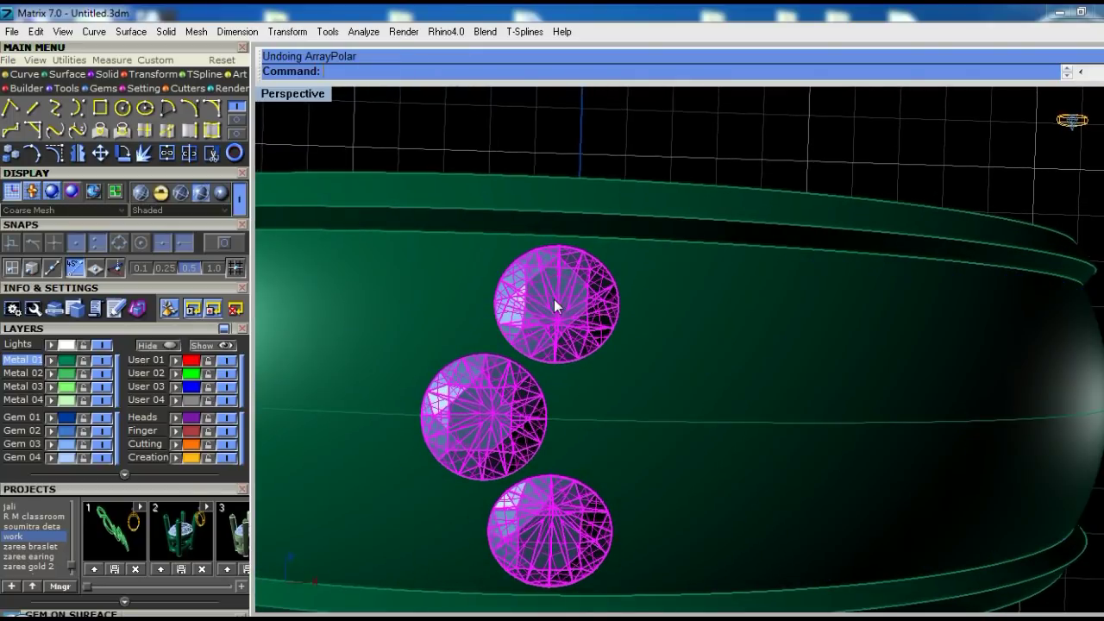
Rerun the gem array about the origin with 37 items, then undo it
{"action": "key", "text": "Return"}
{"action": "type", "text": "0"}
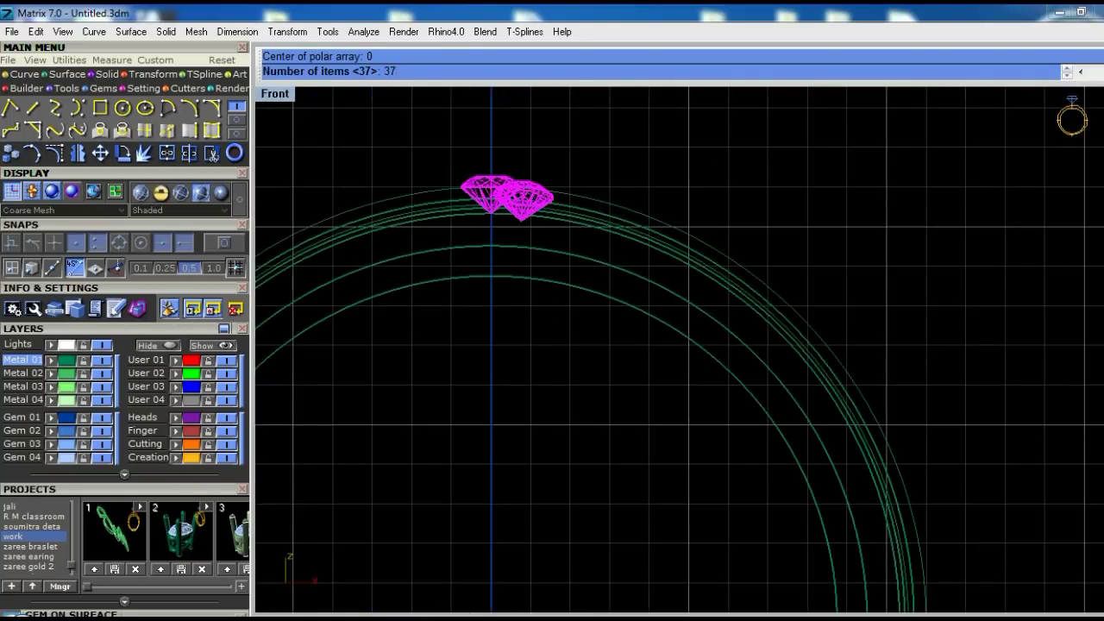
{"action": "key", "text": "Return"}
{"action": "key", "text": "Return"}
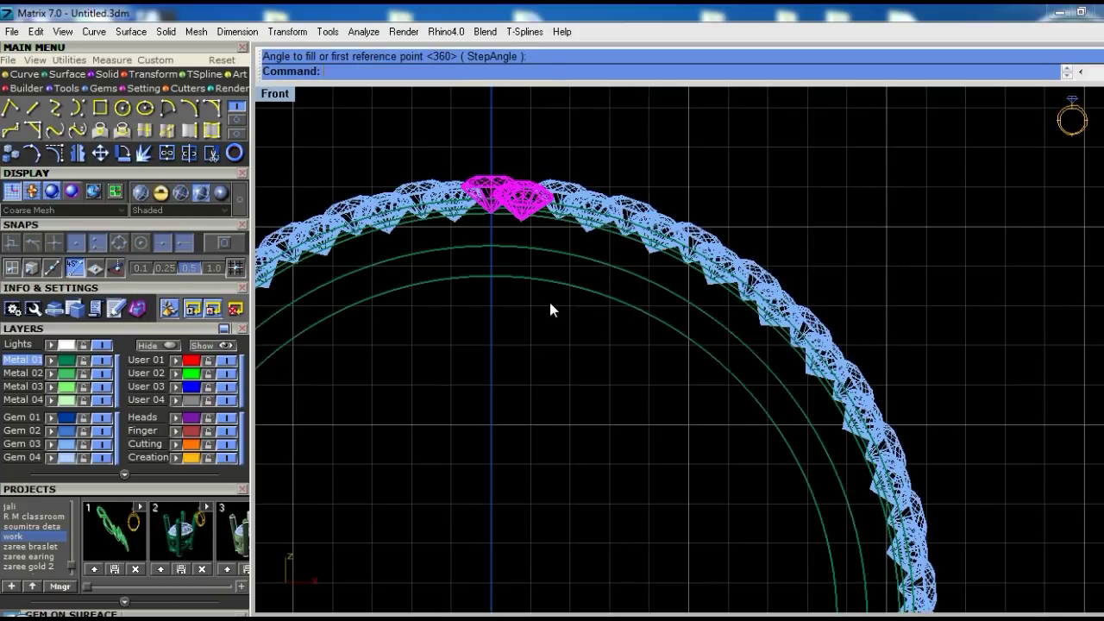
{"action": "scroll", "coordinate": [547, 260], "scroll_direction": "up", "scroll_amount": 3}
{"action": "scroll", "coordinate": [547, 260], "scroll_direction": "up", "scroll_amount": 2}
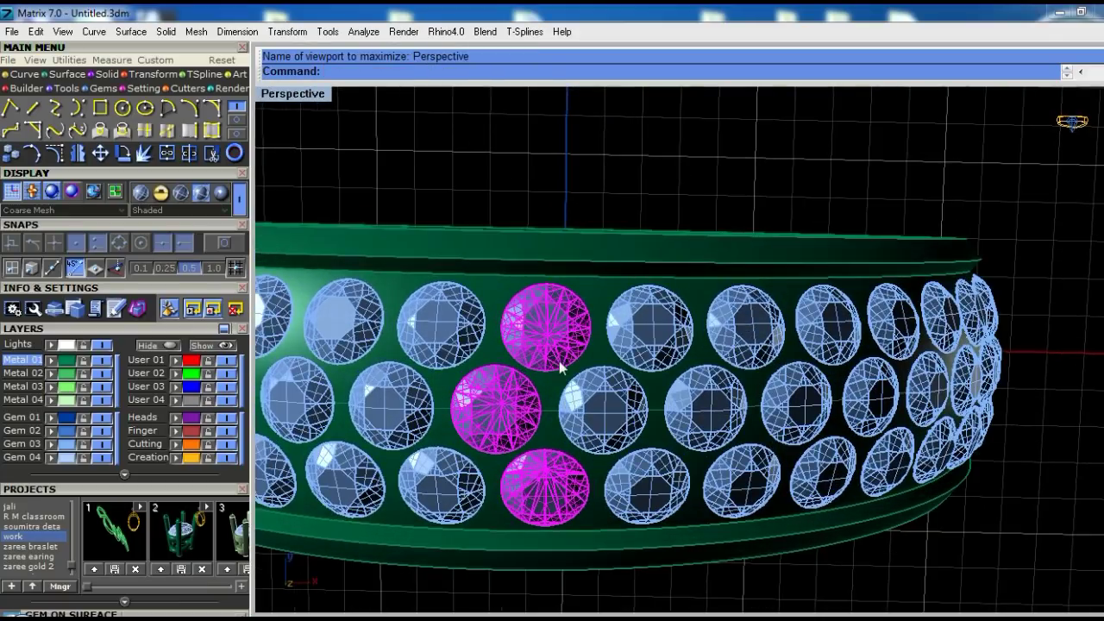
{"action": "key", "text": "ctrl+z"}
Array the gem cluster with 38 items over the full 360°
{"action": "key", "text": "ctrl+F2"}
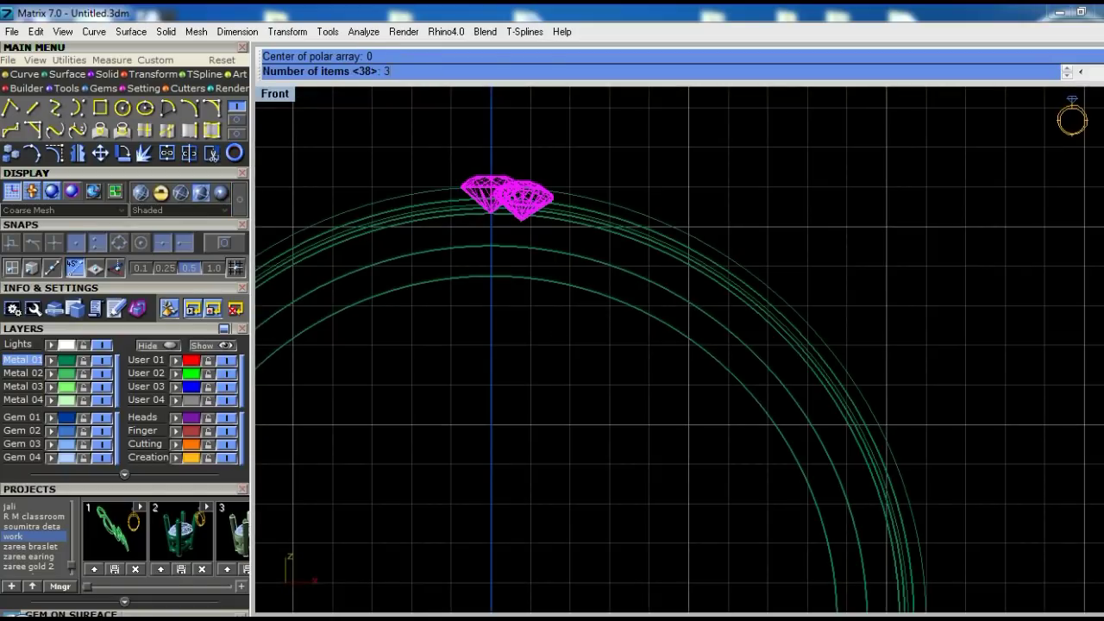
{"action": "type", "text": "8"}
{"action": "key", "text": "Return"}
{"action": "key", "text": "Return"}
{"action": "key", "text": "ctrl+F4"}
Orbit and zoom to check the gem rows circle the band, then select the band surface
{"action": "scroll", "coordinate": [535, 296], "scroll_direction": "up", "scroll_amount": 2}
{"action": "scroll", "coordinate": [544, 310], "scroll_direction": "up", "scroll_amount": 2}
{"action": "scroll", "coordinate": [547, 319], "scroll_direction": "up", "scroll_amount": 2}
{"action": "scroll", "coordinate": [557, 323], "scroll_direction": "up", "scroll_amount": 2}
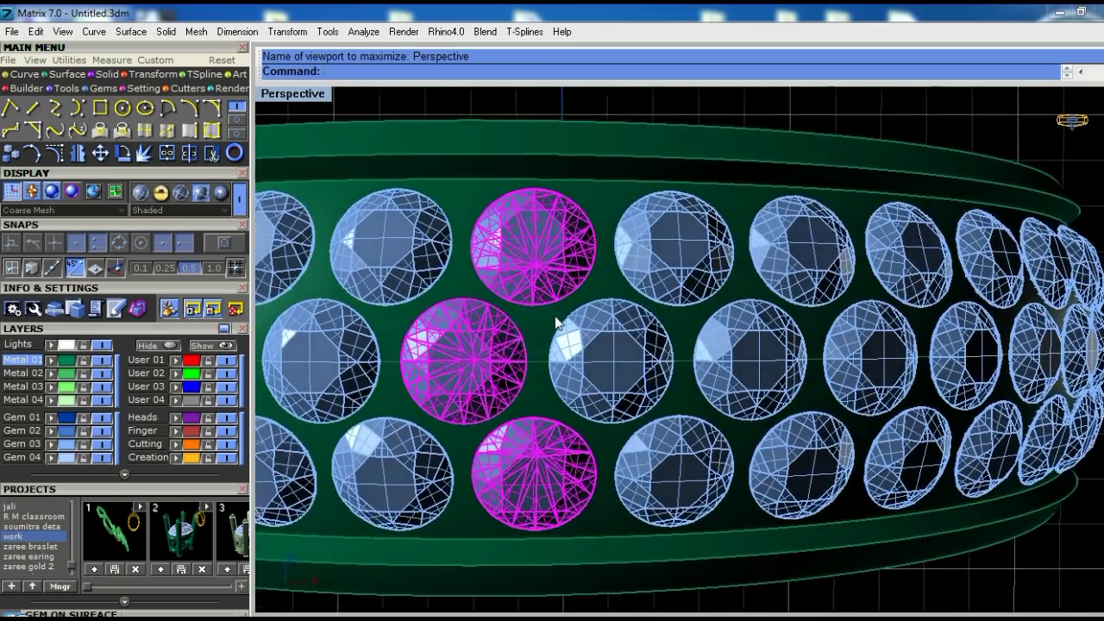
{"action": "scroll", "coordinate": [517, 276], "scroll_direction": "down", "scroll_amount": 3}
{"action": "mouse_move", "coordinate": [468, 227]}
{"action": "right_mouse_down"}
{"action": "mouse_move", "coordinate": [547, 298]}
{"action": "mouse_move", "coordinate": [537, 241]}
{"action": "right_mouse_up"}
{"action": "scroll", "coordinate": [576, 324], "scroll_direction": "up", "scroll_amount": 2}
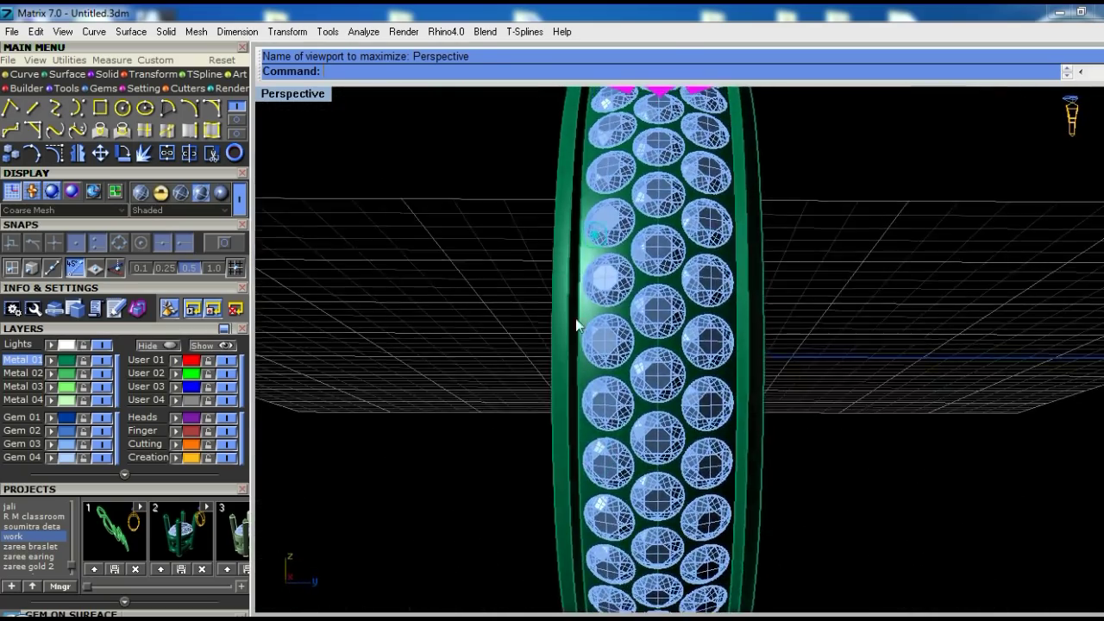
{"action": "mouse_move", "coordinate": [578, 324]}
{"action": "right_mouse_down"}
{"action": "mouse_move", "coordinate": [537, 296]}
{"action": "mouse_move", "coordinate": [575, 337]}
{"action": "right_mouse_up"}
{"action": "scroll", "coordinate": [537, 296], "scroll_direction": "up", "scroll_amount": 2}
{"action": "scroll", "coordinate": [539, 288], "scroll_direction": "up", "scroll_amount": 1}
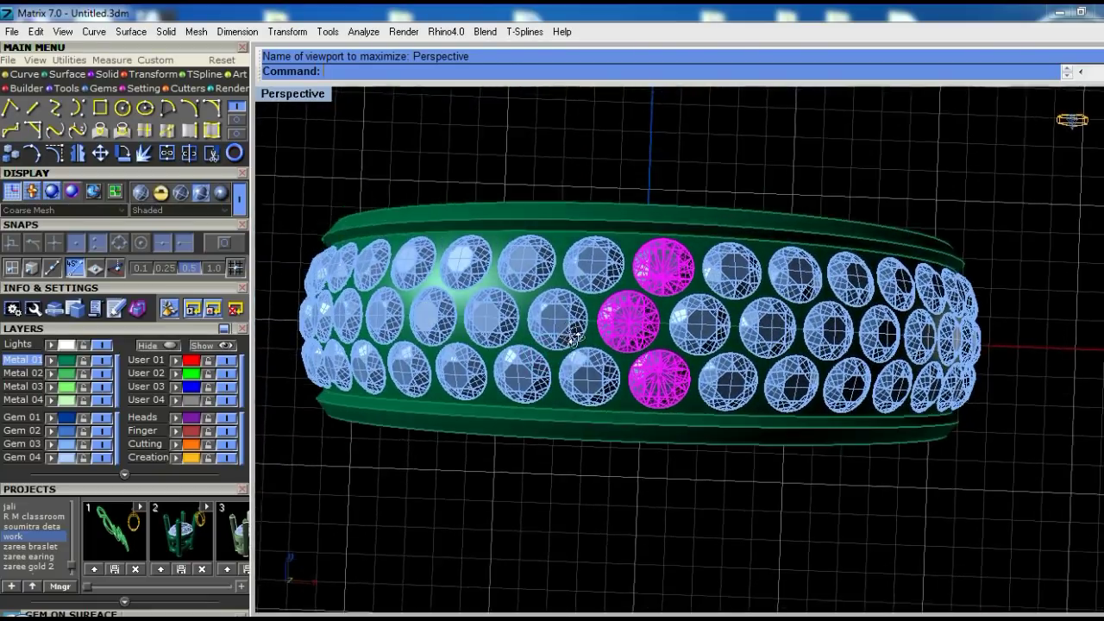
{"action": "scroll", "coordinate": [575, 336], "scroll_direction": "up", "scroll_amount": 2}
{"action": "scroll", "coordinate": [595, 311], "scroll_direction": "up", "scroll_amount": 1}
{"action": "left_click", "coordinate": [606, 294]}
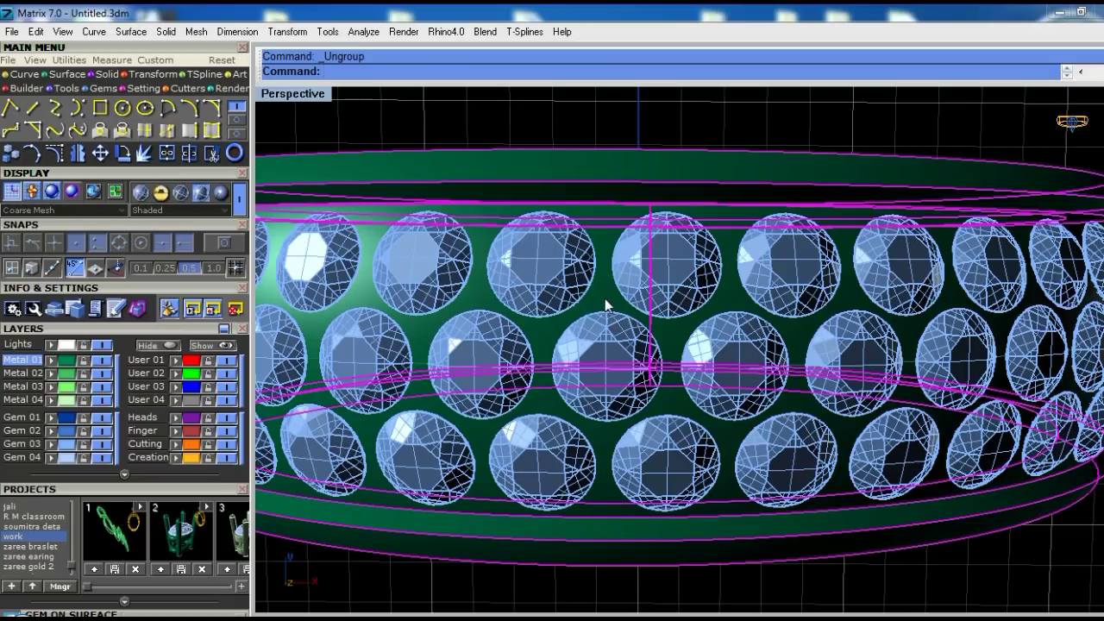
{"action": "scroll", "coordinate": [608, 298], "scroll_direction": "up", "scroll_amount": 1}
Start a flipped Prong on Surface with Drop 0.2, Height 0.6, Fillet 68 and Taper 0
{"action": "middle_click", "coordinate": [608, 298]}
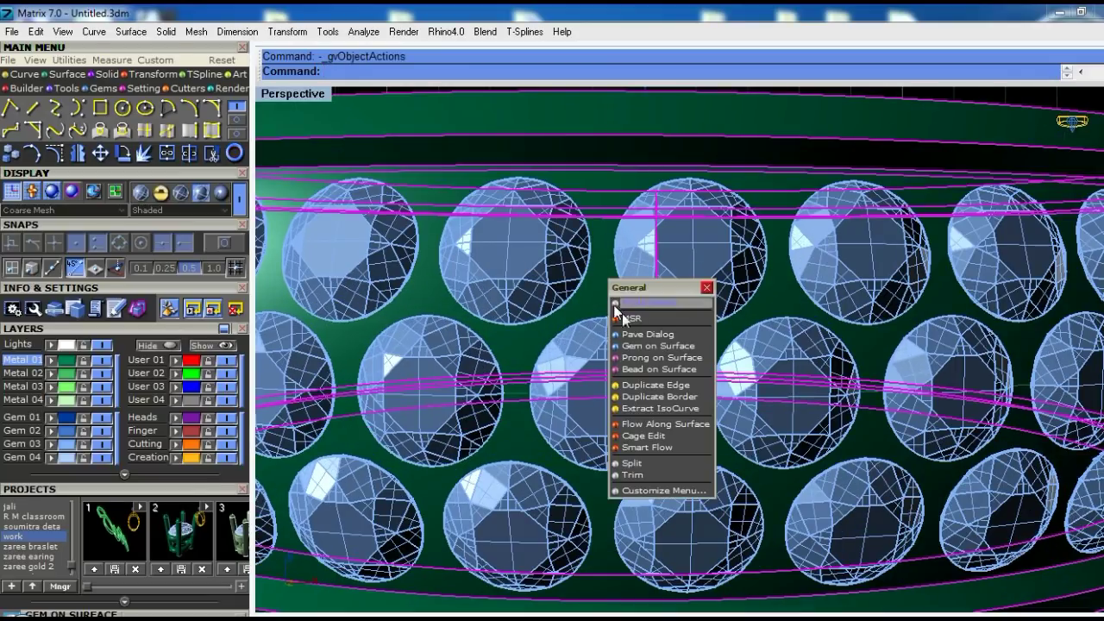
{"action": "left_click", "coordinate": [645, 362]}
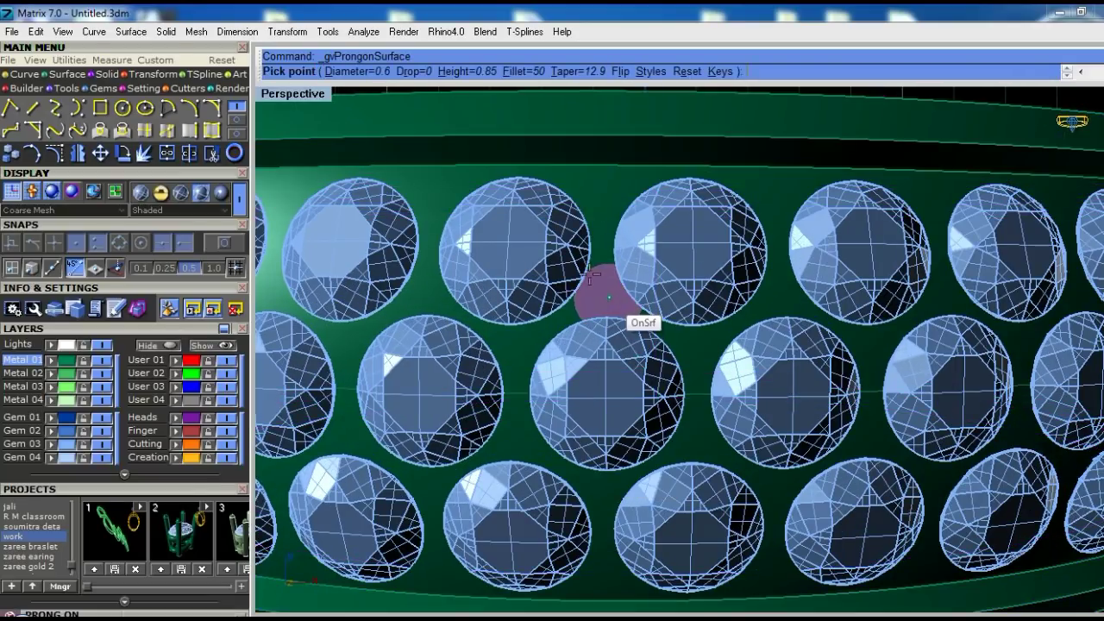
{"action": "left_click", "coordinate": [623, 72]}
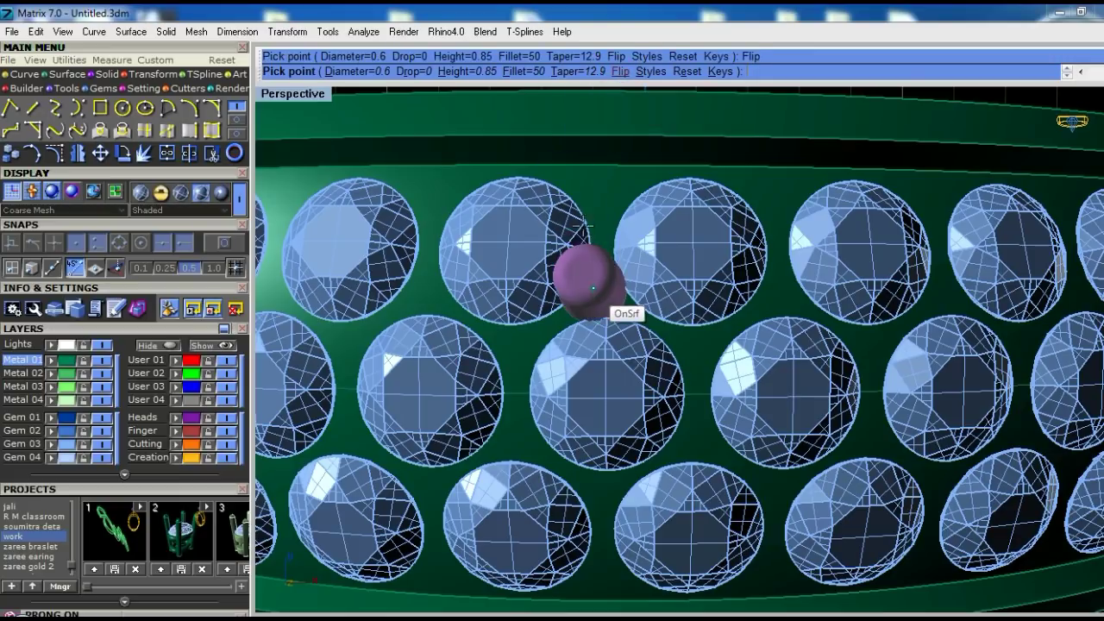
{"action": "left_click", "coordinate": [414, 71]}
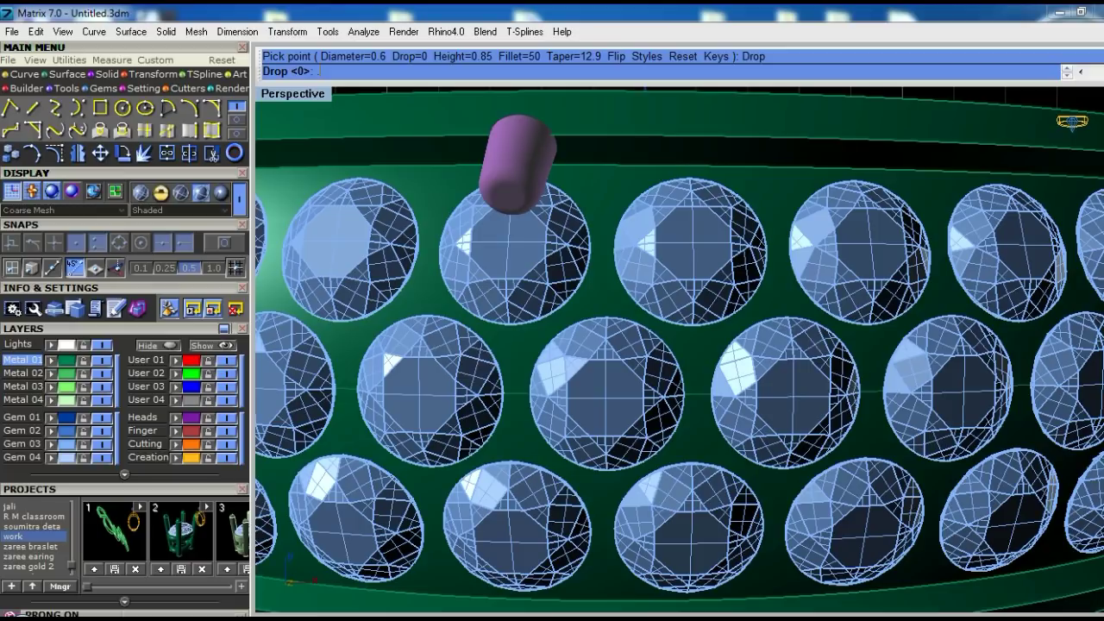
{"action": "type", "text": ".2"}
{"action": "key", "text": "Return"}
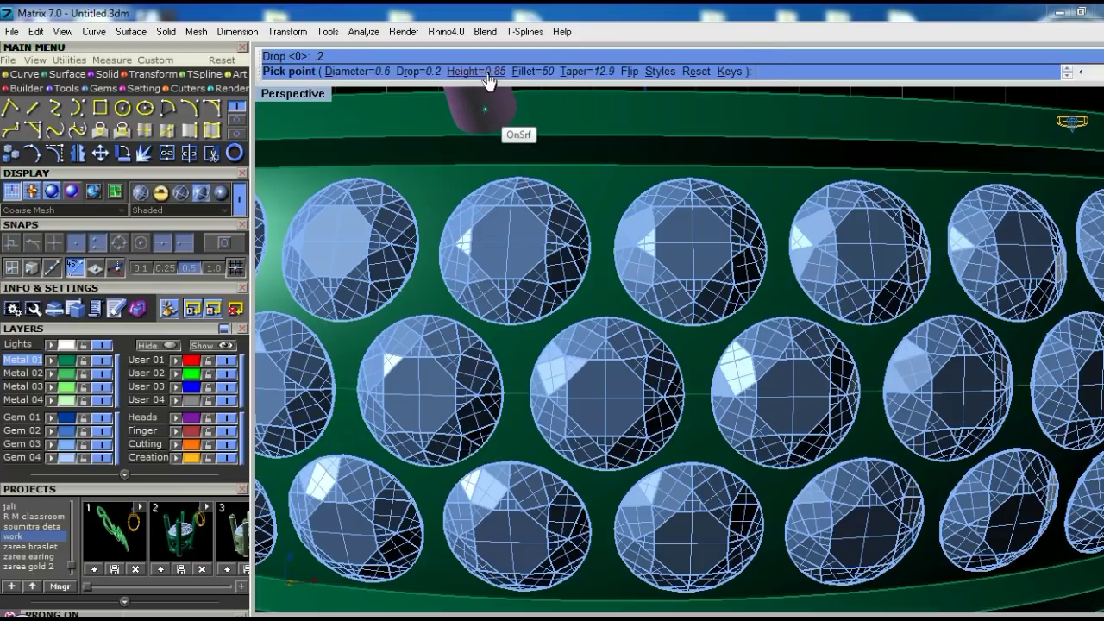
{"action": "left_click", "coordinate": [486, 74]}
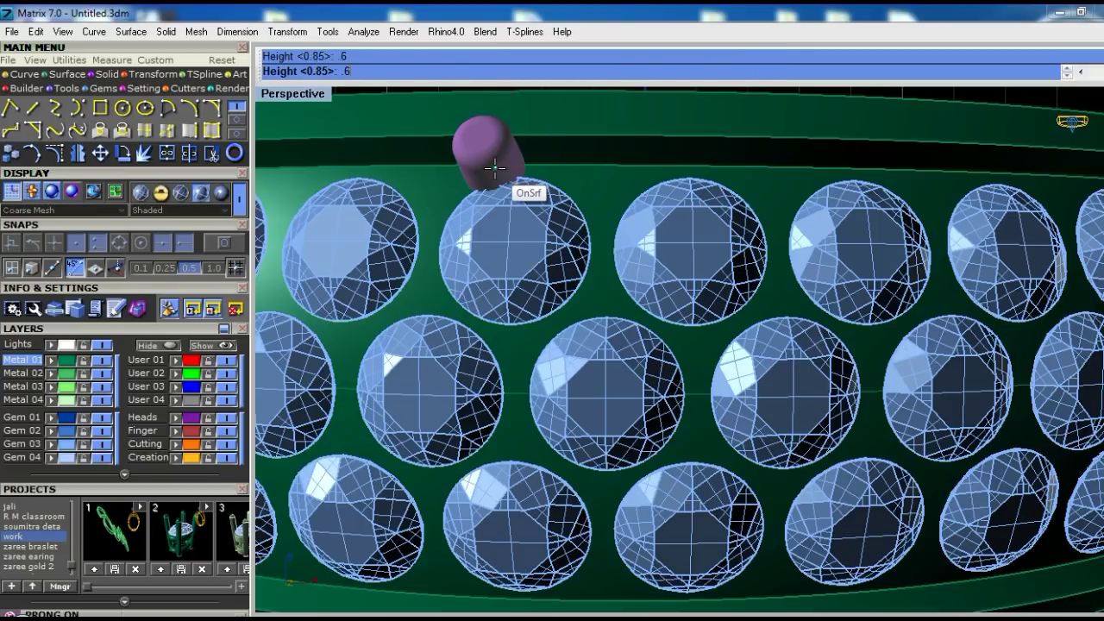
{"action": "key", "text": "Return"}
{"action": "left_click", "coordinate": [521, 72]}
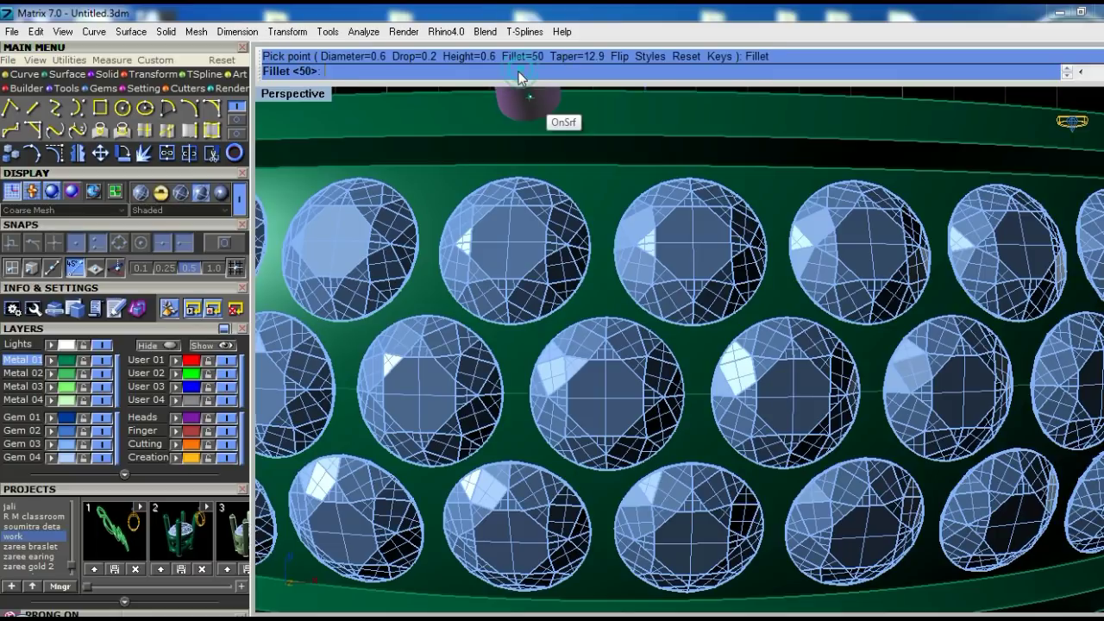
{"action": "type", "text": "68"}
{"action": "key", "text": "Return"}
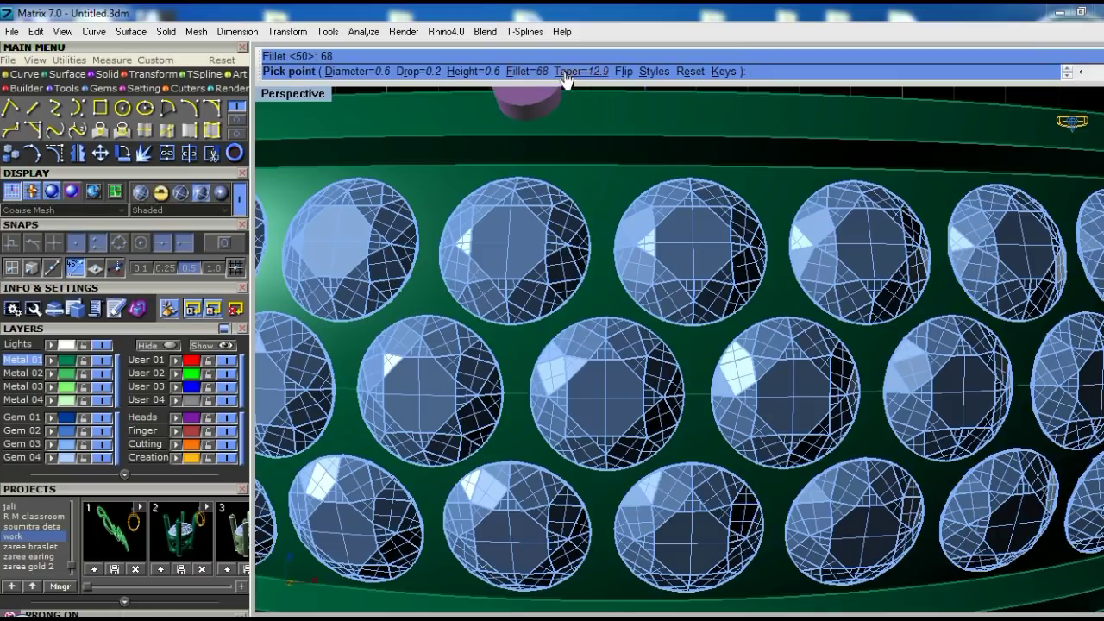
{"action": "left_click", "coordinate": [566, 72]}
{"action": "key", "text": "Return"}
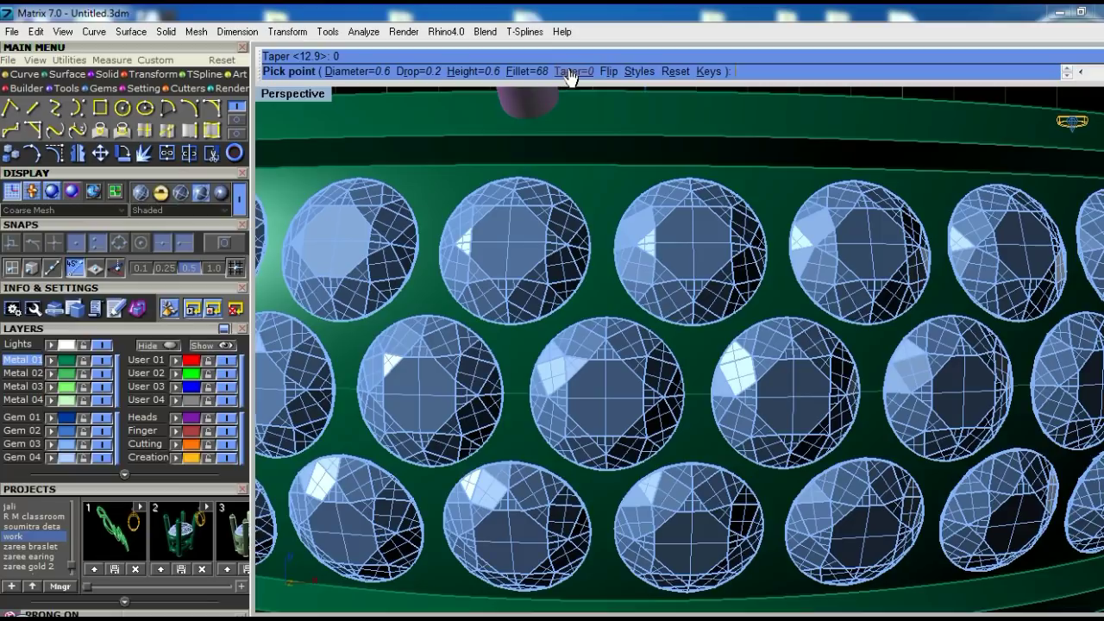
Zoom in on the gems and place the first 0.6 prong between them
{"action": "scroll", "coordinate": [631, 318], "scroll_direction": "up", "scroll_amount": 1}
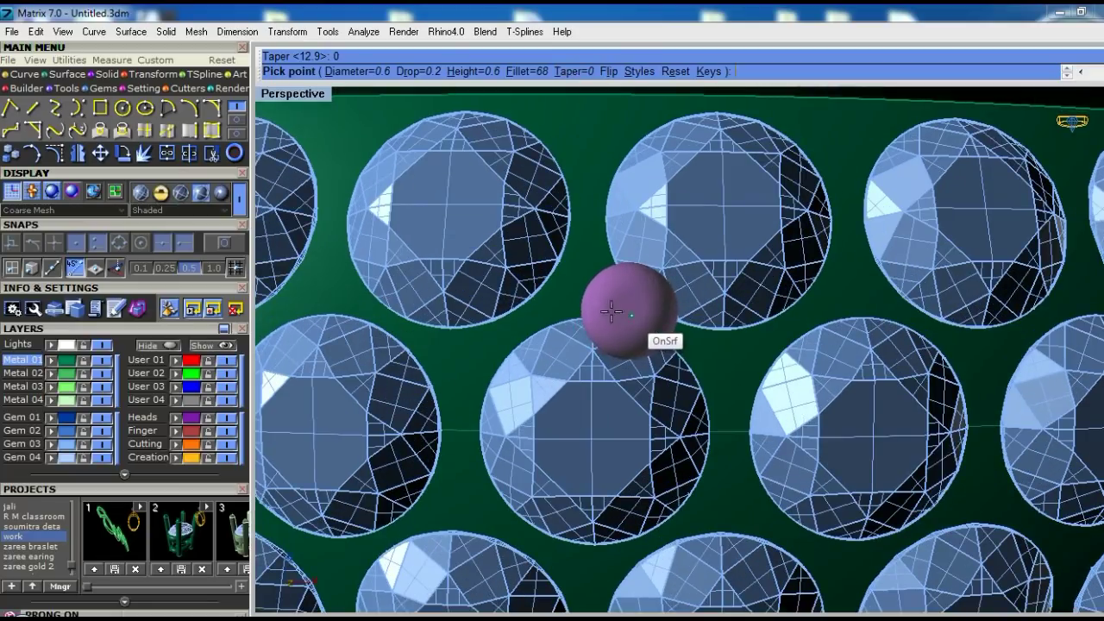
{"action": "scroll", "coordinate": [581, 278], "scroll_direction": "down", "scroll_amount": 2}
{"action": "scroll", "coordinate": [643, 323], "scroll_direction": "up", "scroll_amount": 1}
{"action": "scroll", "coordinate": [645, 290], "scroll_direction": "up", "scroll_amount": 1}
{"action": "scroll", "coordinate": [646, 249], "scroll_direction": "up", "scroll_amount": 1}
{"action": "scroll", "coordinate": [618, 299], "scroll_direction": "up", "scroll_amount": 1}
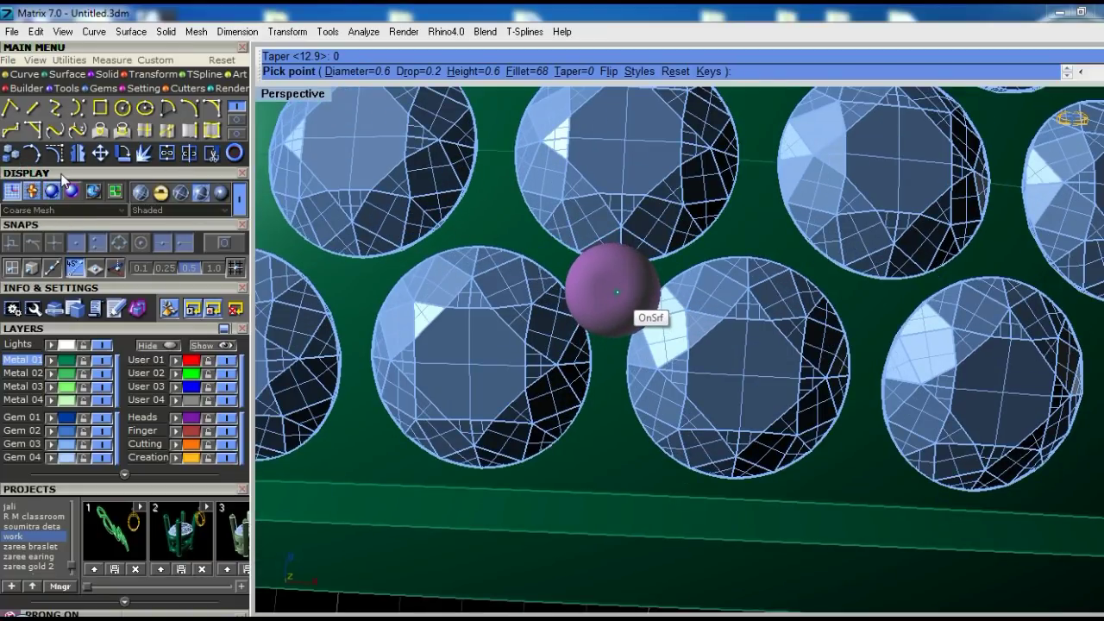
{"action": "scroll", "coordinate": [69, 216], "scroll_direction": "up", "scroll_amount": 2}
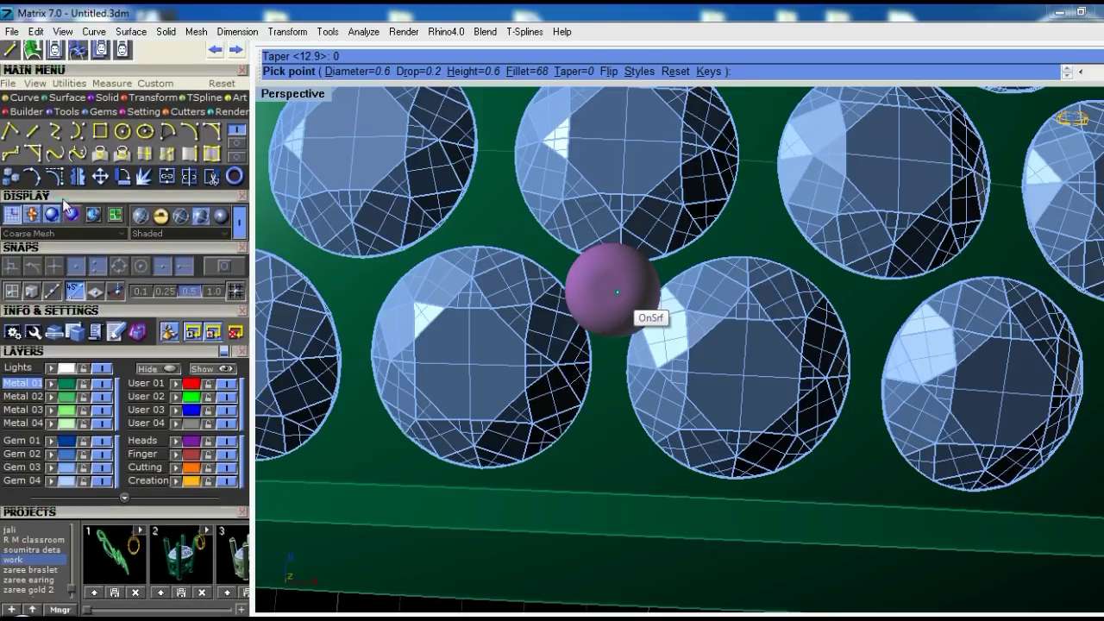
{"action": "scroll", "coordinate": [67, 224], "scroll_direction": "up", "scroll_amount": 1}
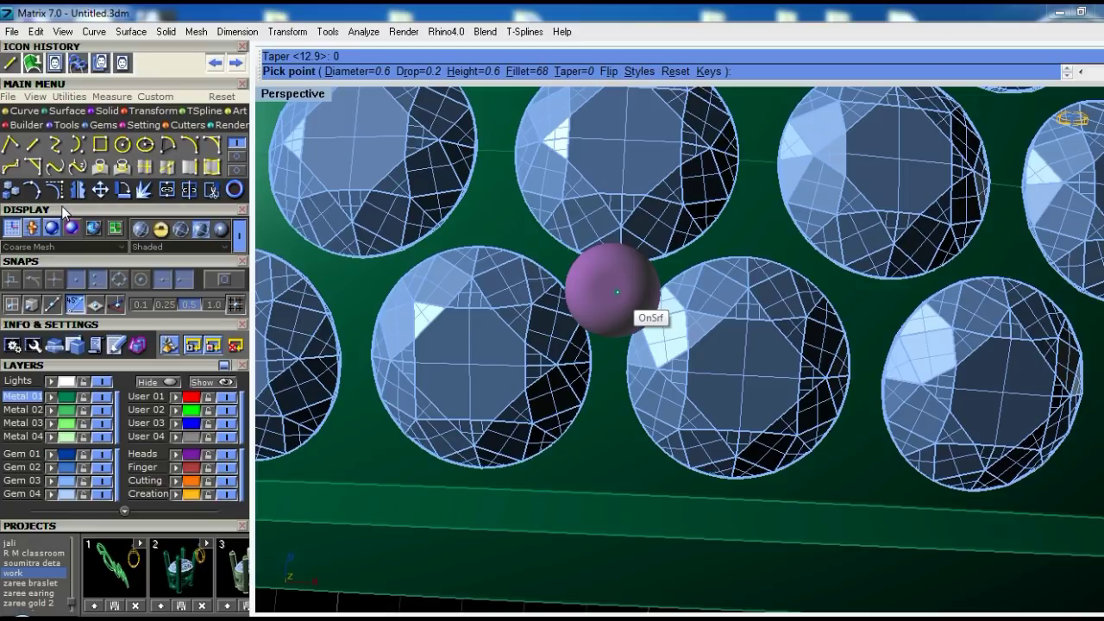
{"action": "scroll", "coordinate": [61, 215], "scroll_direction": "up", "scroll_amount": 1}
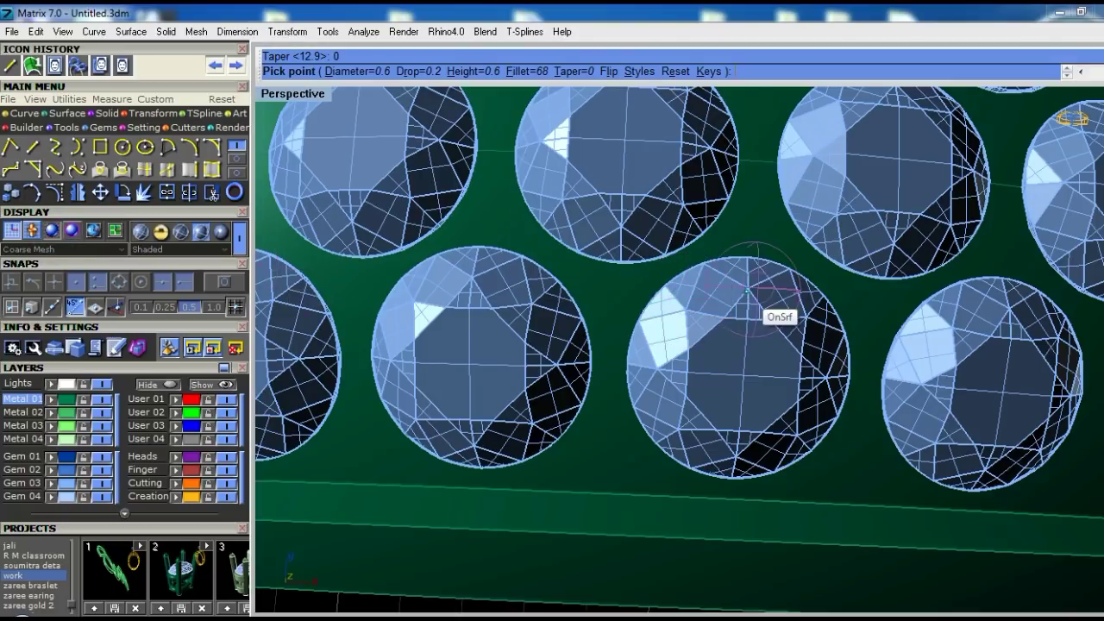
{"action": "scroll", "coordinate": [695, 298], "scroll_direction": "up", "scroll_amount": 3}
{"action": "right_click_drag", "start_coordinate": [601, 295], "coordinate": [628, 302]}
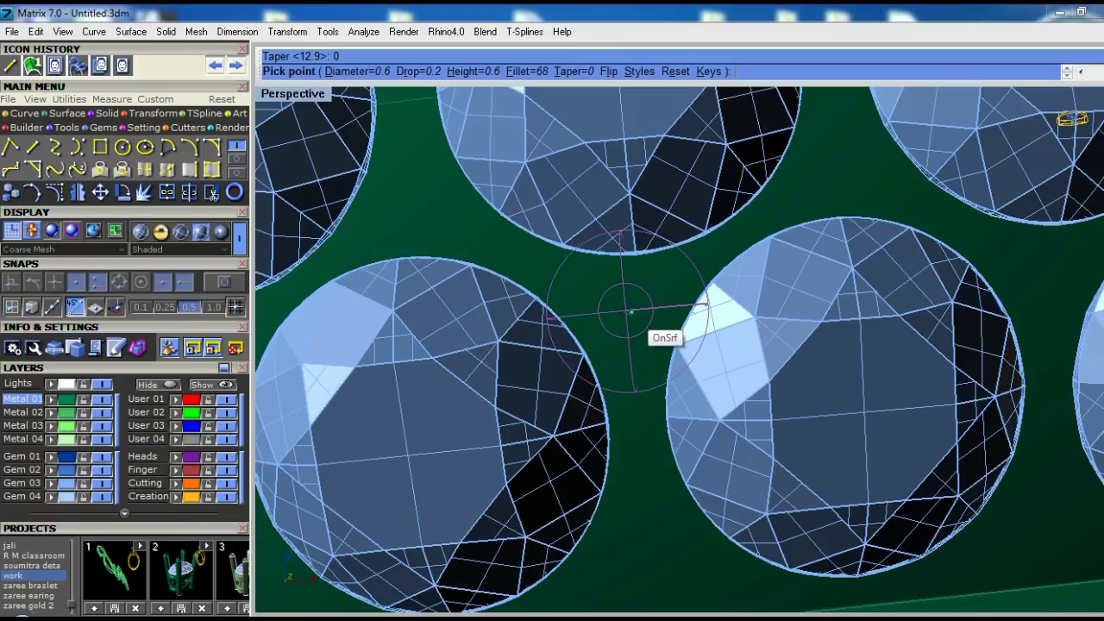
{"action": "left_click", "coordinate": [629, 313]}
Shrink the prong diameter to 0.55 and place two more prongs between gems
{"action": "scroll", "coordinate": [628, 313], "scroll_direction": "down", "scroll_amount": 3}
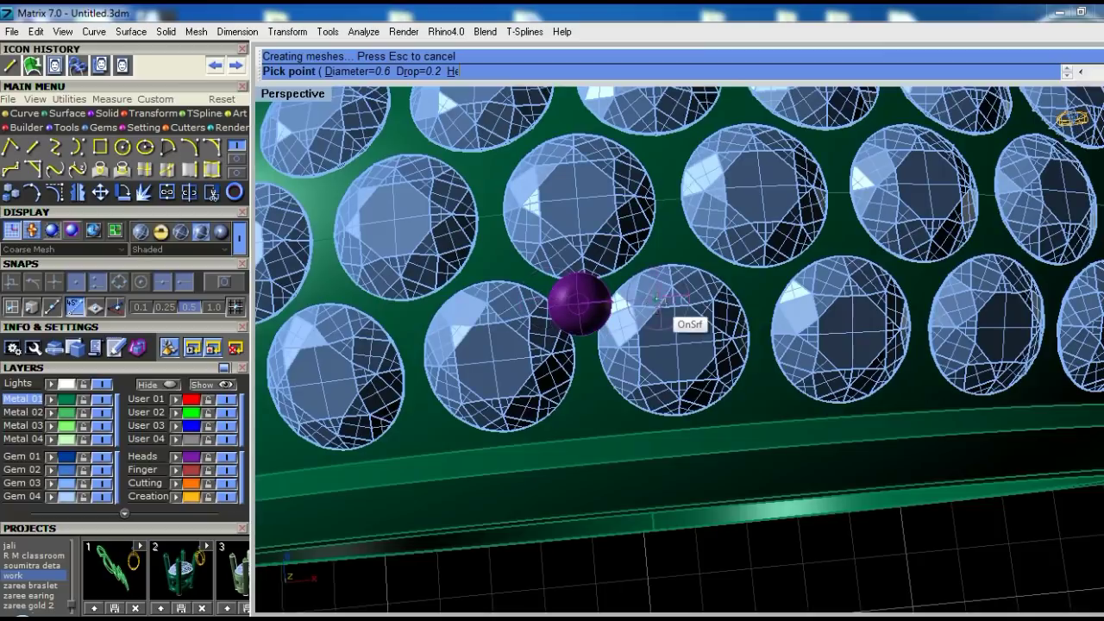
{"action": "scroll", "coordinate": [604, 315], "scroll_direction": "up", "scroll_amount": 2}
{"action": "scroll", "coordinate": [603, 315], "scroll_direction": "up", "scroll_amount": 2}
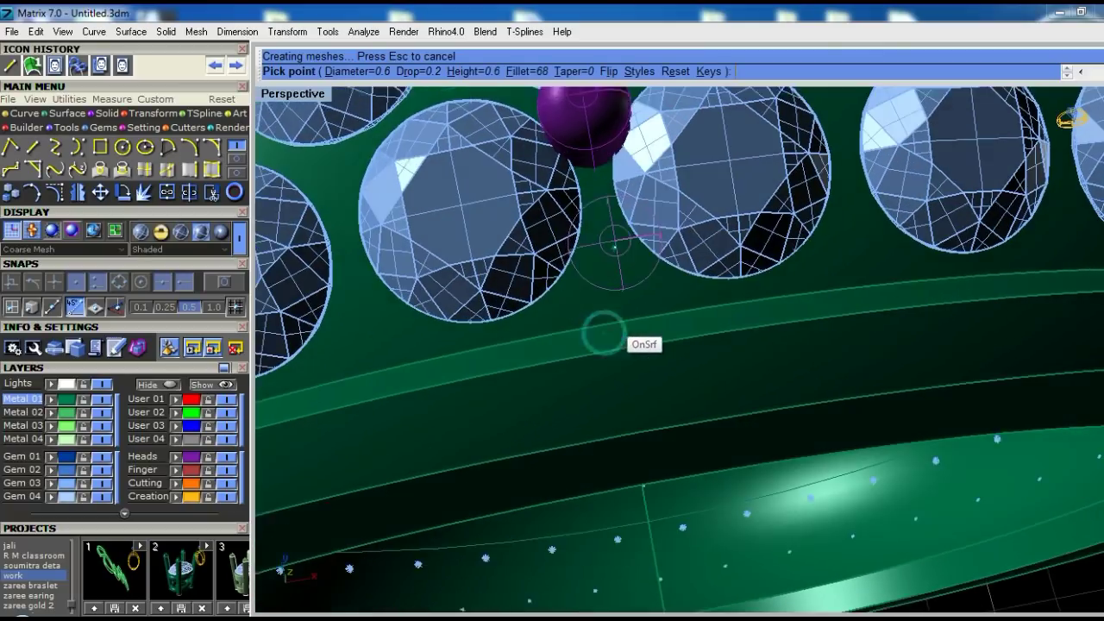
{"action": "right_click_drag", "start_coordinate": [601, 336], "coordinate": [593, 289]}
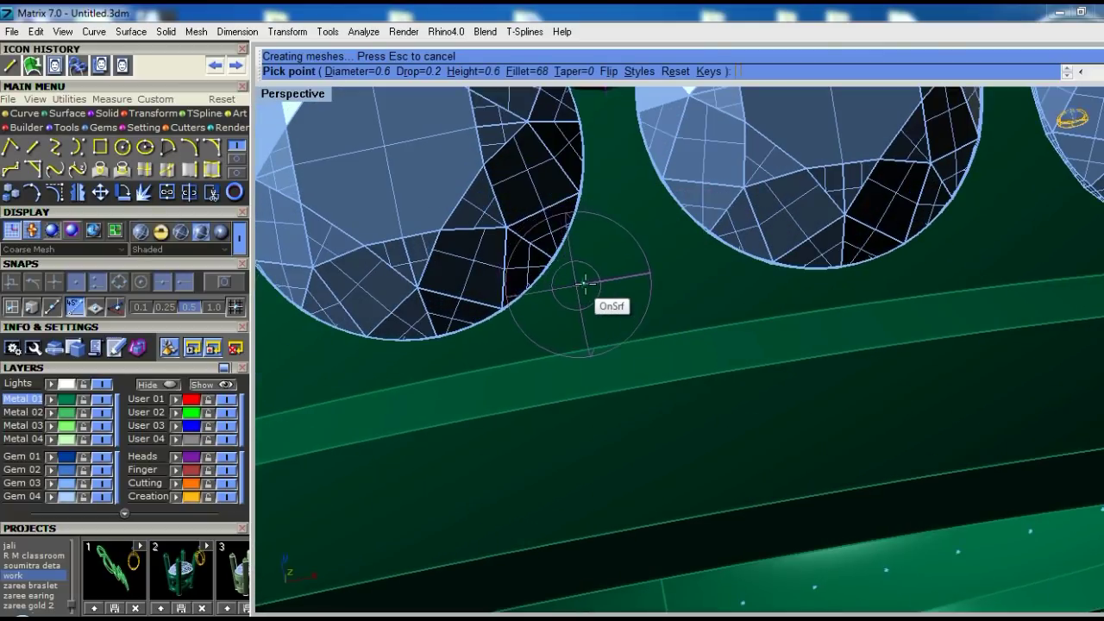
{"action": "scroll", "coordinate": [586, 275], "scroll_direction": "up", "scroll_amount": 3}
{"action": "key", "text": "q"}
{"action": "left_click", "coordinate": [585, 275]}
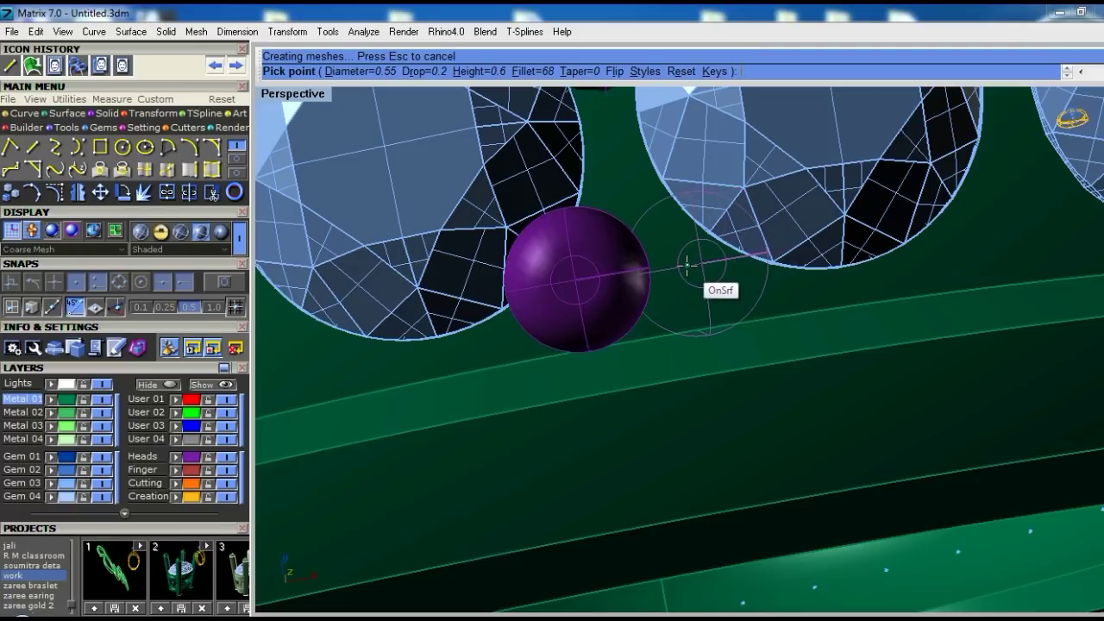
{"action": "left_click", "coordinate": [684, 259]}
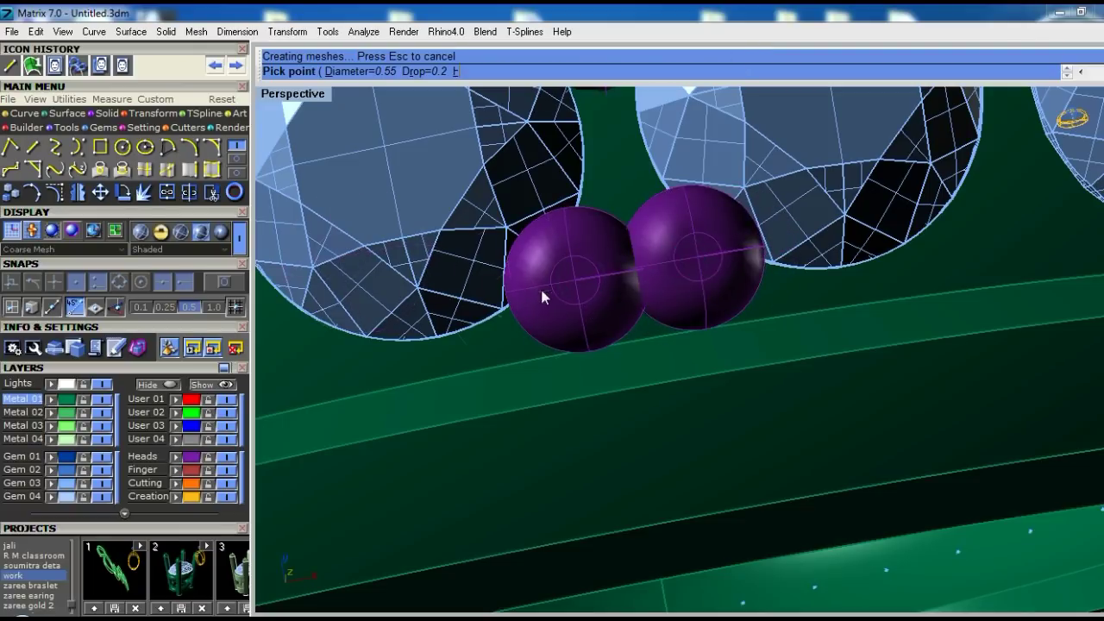
{"action": "key", "text": "Return"}
Restart Prong on Surface and place another prong in the next gem gap
{"action": "scroll", "coordinate": [531, 298], "scroll_direction": "down", "scroll_amount": 2}
{"action": "scroll", "coordinate": [520, 318], "scroll_direction": "down", "scroll_amount": 5}
{"action": "right_click_drag", "start_coordinate": [520, 318], "coordinate": [586, 276]}
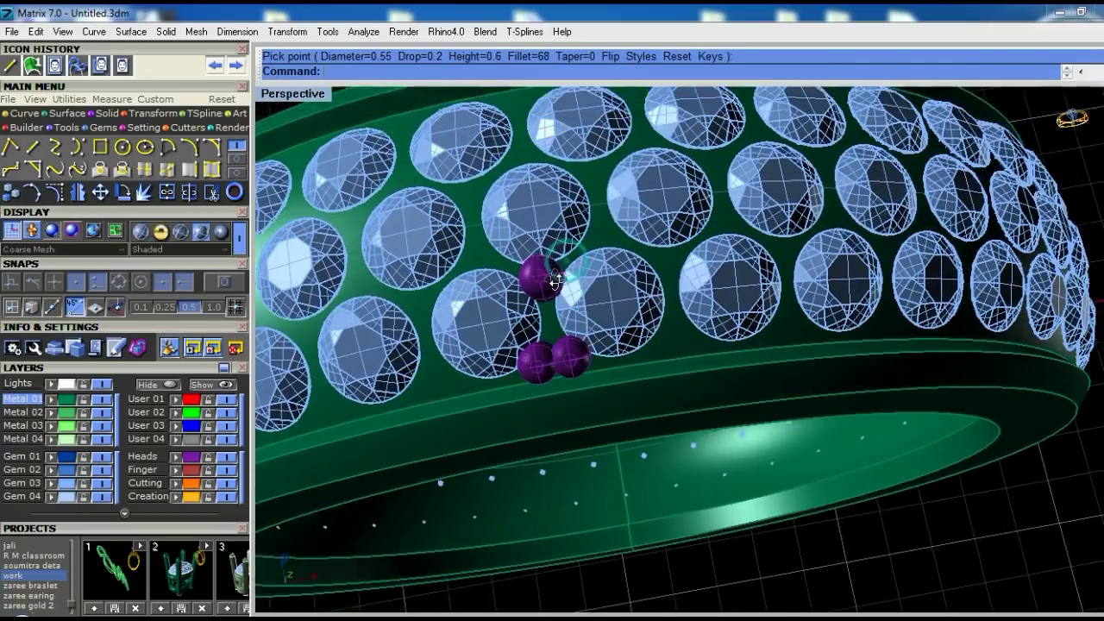
{"action": "scroll", "coordinate": [603, 248], "scroll_direction": "up", "scroll_amount": 5}
{"action": "key", "text": "Return"}
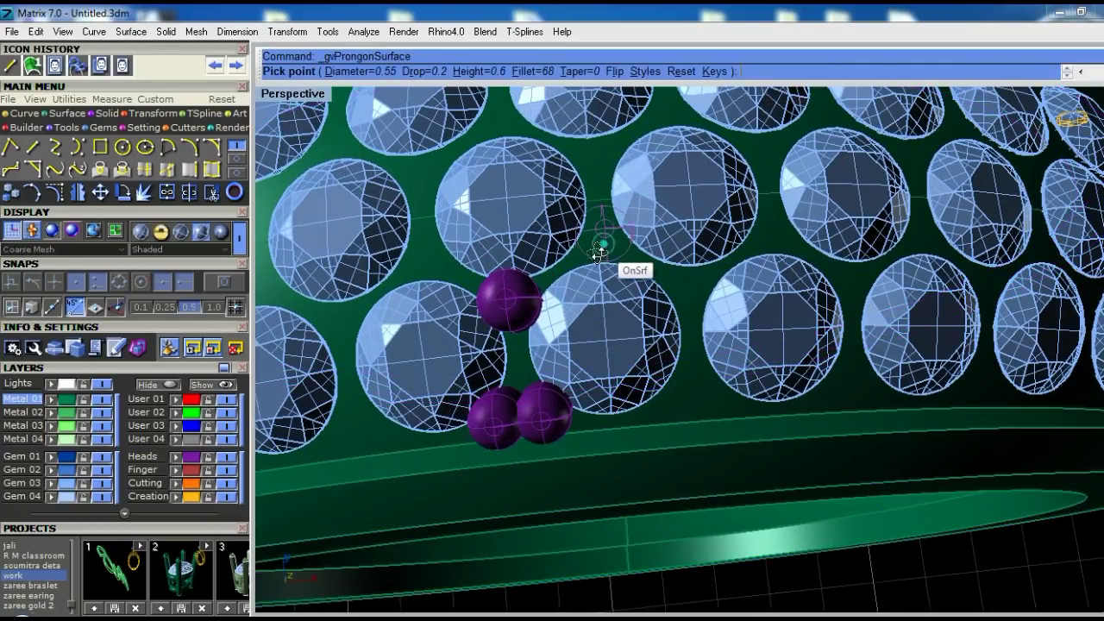
{"action": "scroll", "coordinate": [604, 245], "scroll_direction": "up", "scroll_amount": 3}
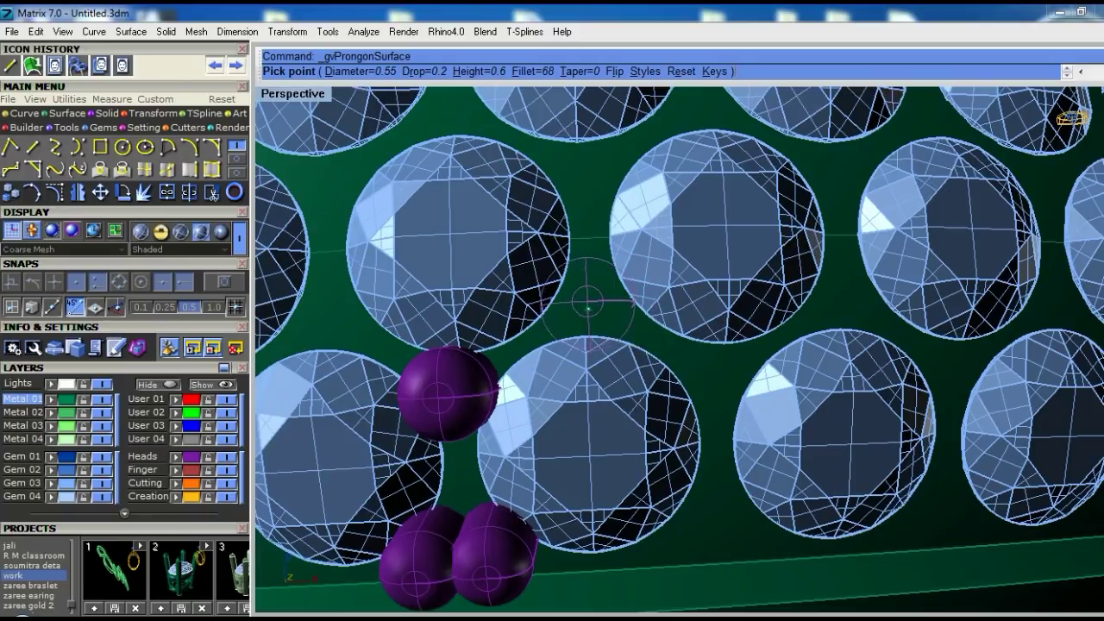
{"action": "type", "text": "e"}
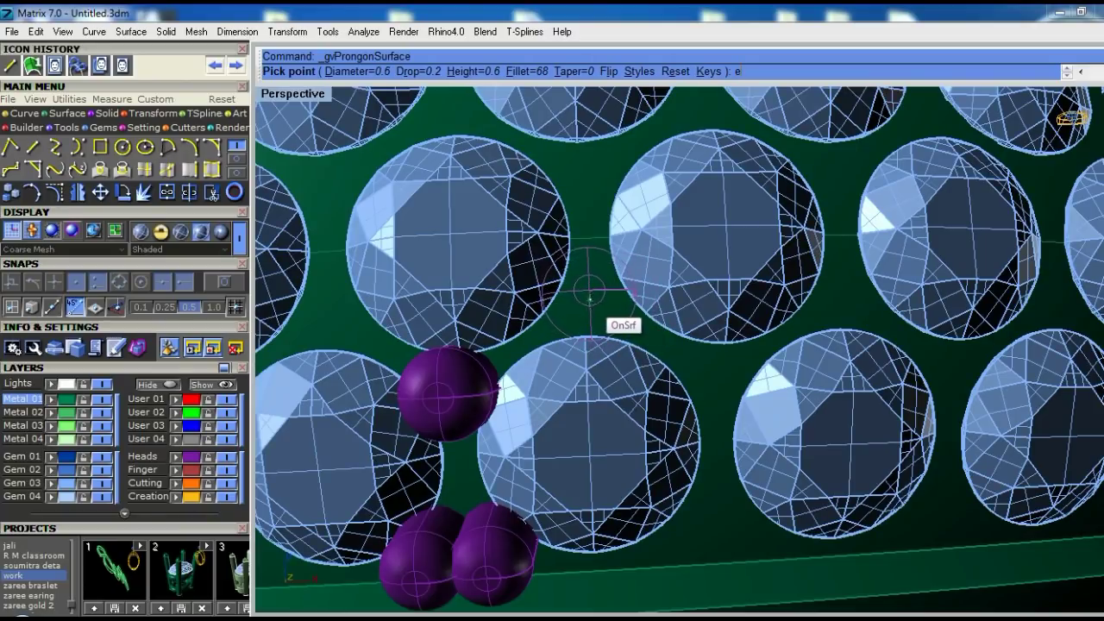
{"action": "left_click", "coordinate": [591, 306]}
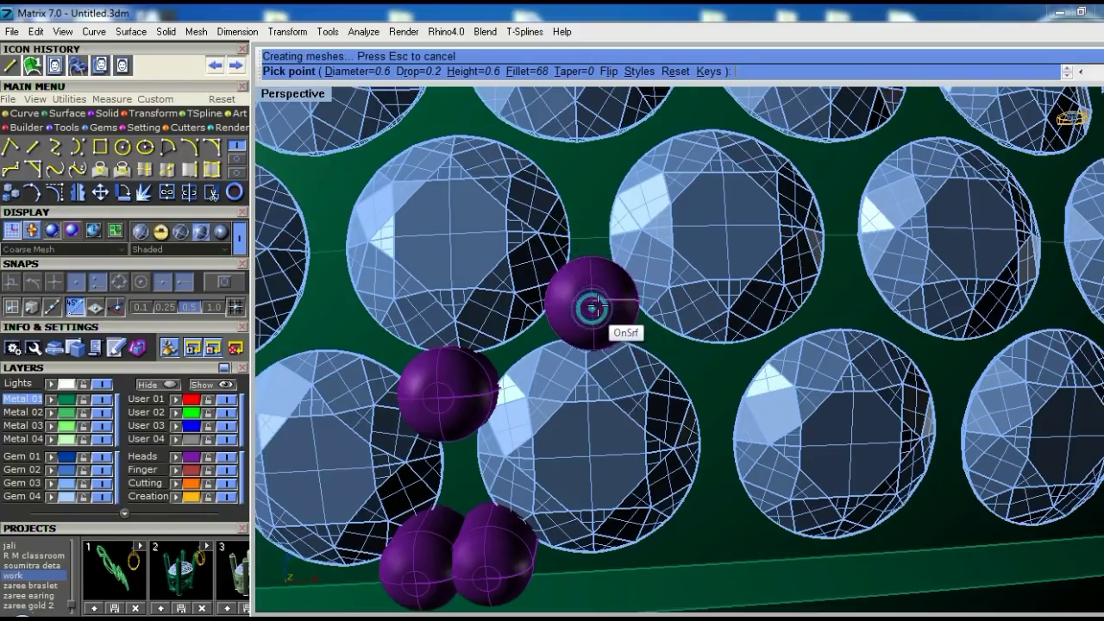
Place two more prongs in the gaps further along the gem column
{"action": "scroll", "coordinate": [596, 303], "scroll_direction": "down", "scroll_amount": 2}
{"action": "mouse_move", "coordinate": [597, 302]}
{"action": "right_mouse_down"}
{"action": "mouse_move", "coordinate": [542, 289]}
{"action": "mouse_move", "coordinate": [625, 315]}
{"action": "right_mouse_up"}
{"action": "scroll", "coordinate": [625, 331], "scroll_direction": "up", "scroll_amount": 2}
{"action": "scroll", "coordinate": [596, 336], "scroll_direction": "up", "scroll_amount": 2}
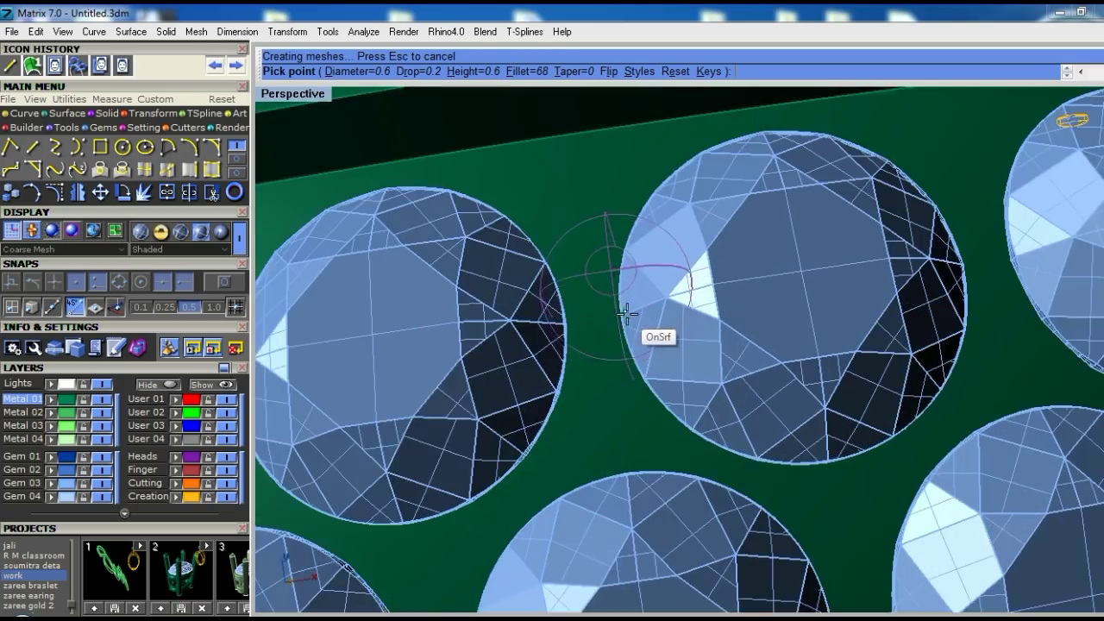
{"action": "scroll", "coordinate": [653, 320], "scroll_direction": "up", "scroll_amount": 1}
{"action": "scroll", "coordinate": [691, 298], "scroll_direction": "down", "scroll_amount": 2}
{"action": "mouse_move", "coordinate": [565, 314]}
{"action": "right_mouse_down"}
{"action": "mouse_move", "coordinate": [509, 276]}
{"action": "mouse_move", "coordinate": [623, 235]}
{"action": "mouse_move", "coordinate": [629, 271]}
{"action": "right_mouse_up"}
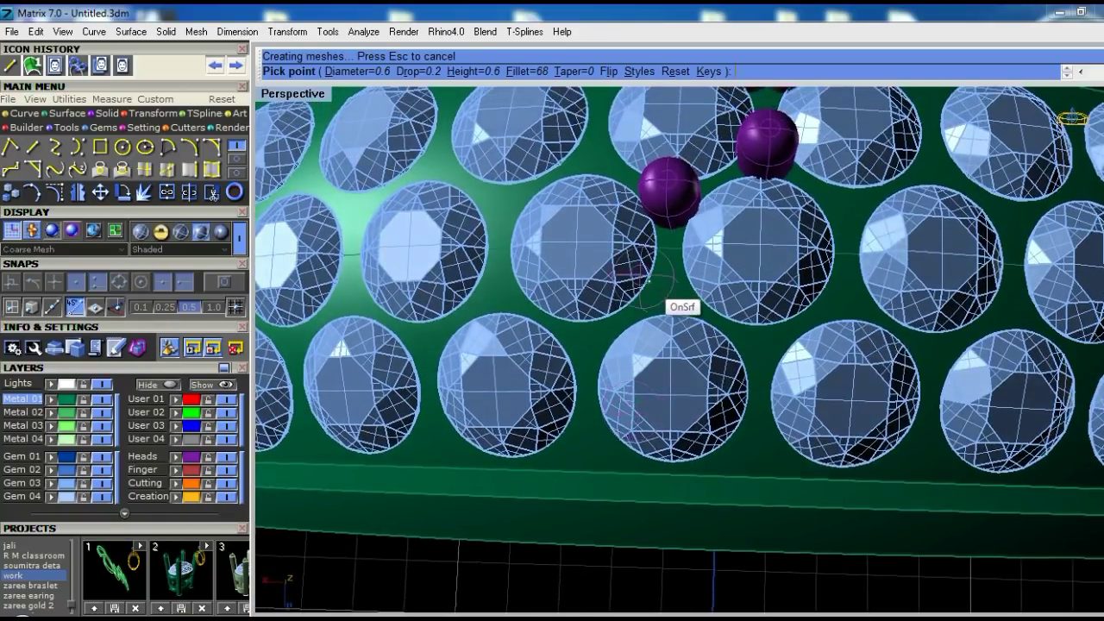
{"action": "scroll", "coordinate": [660, 289], "scroll_direction": "up", "scroll_amount": 2}
{"action": "key", "text": "ctrl+Left"}
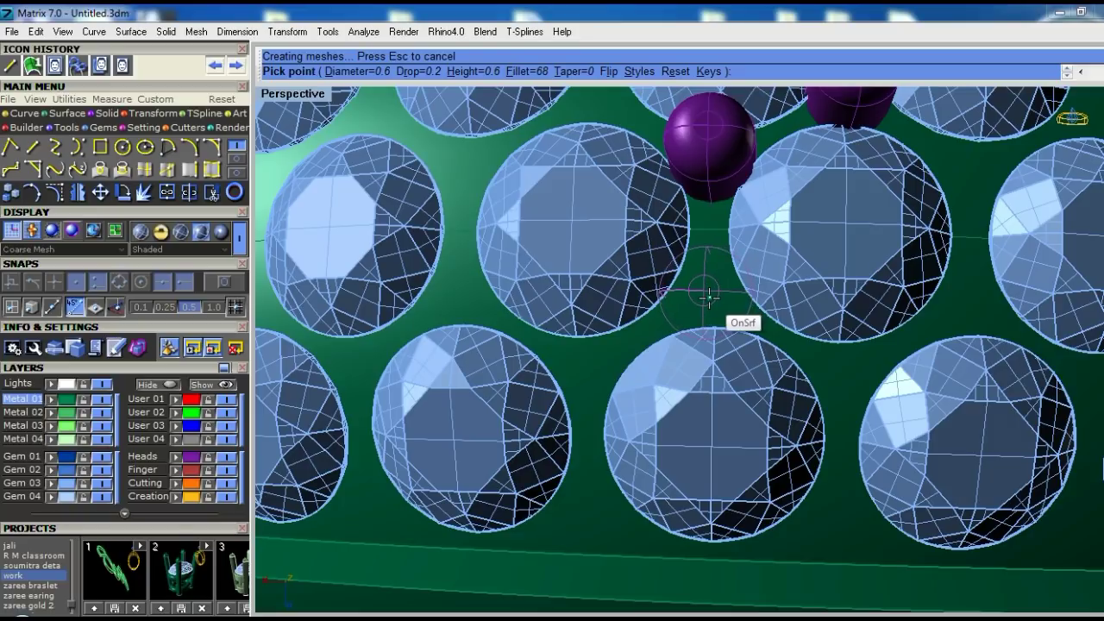
{"action": "left_click", "coordinate": [708, 300]}
{"action": "scroll", "coordinate": [672, 352], "scroll_direction": "down", "scroll_amount": 3}
{"action": "right_click_drag", "start_coordinate": [673, 352], "coordinate": [690, 346]}
{"action": "scroll", "coordinate": [687, 338], "scroll_direction": "up", "scroll_amount": 2}
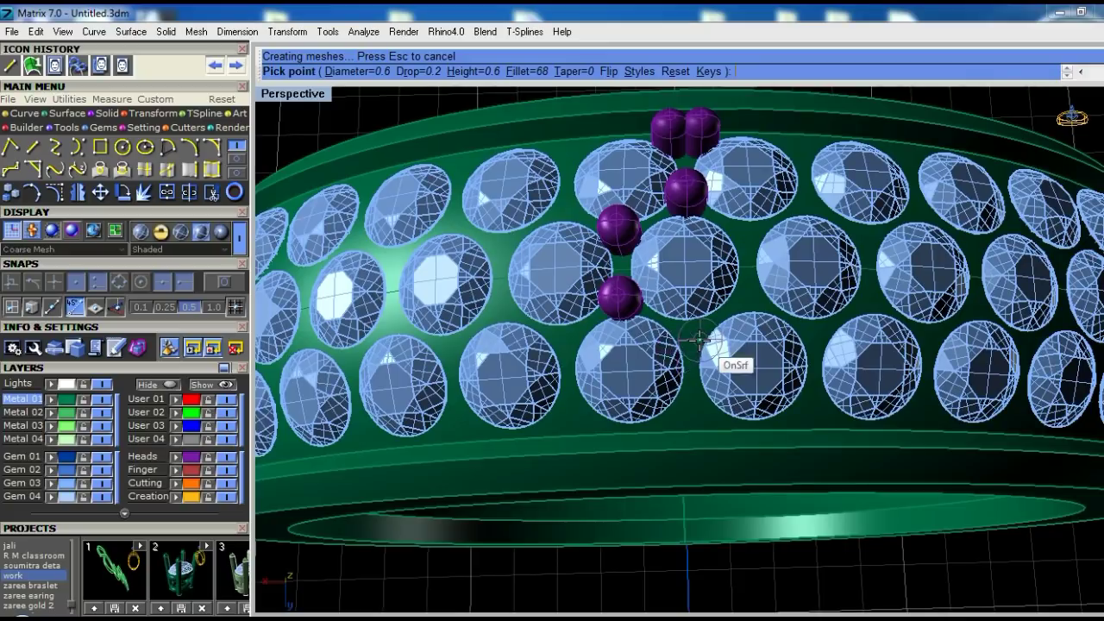
{"action": "scroll", "coordinate": [688, 337], "scroll_direction": "up", "scroll_amount": 2}
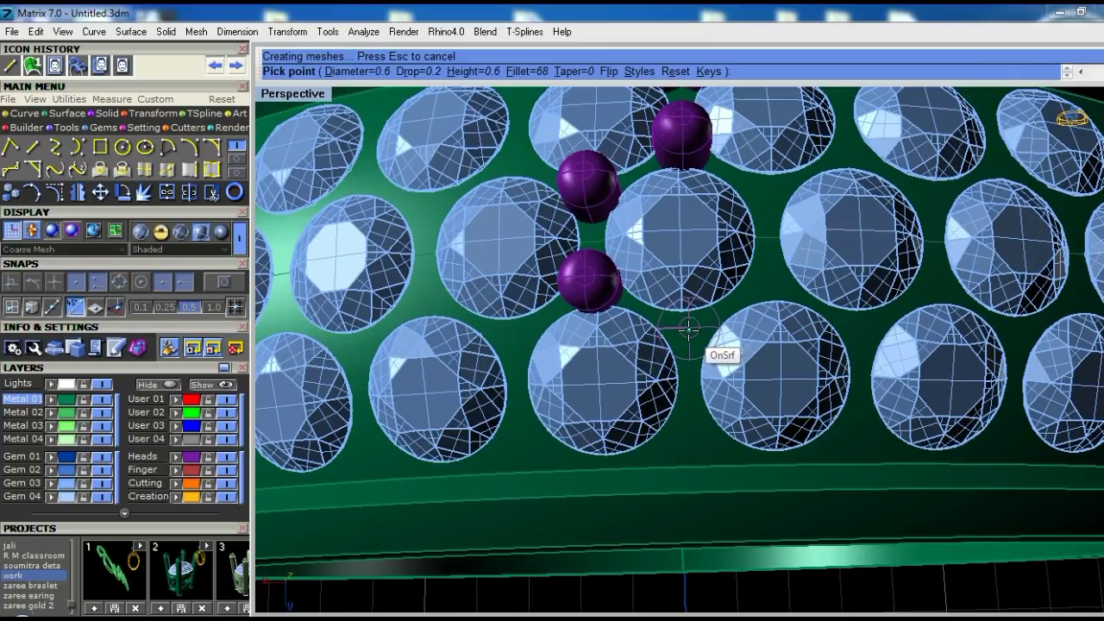
{"action": "left_click", "coordinate": [688, 332]}
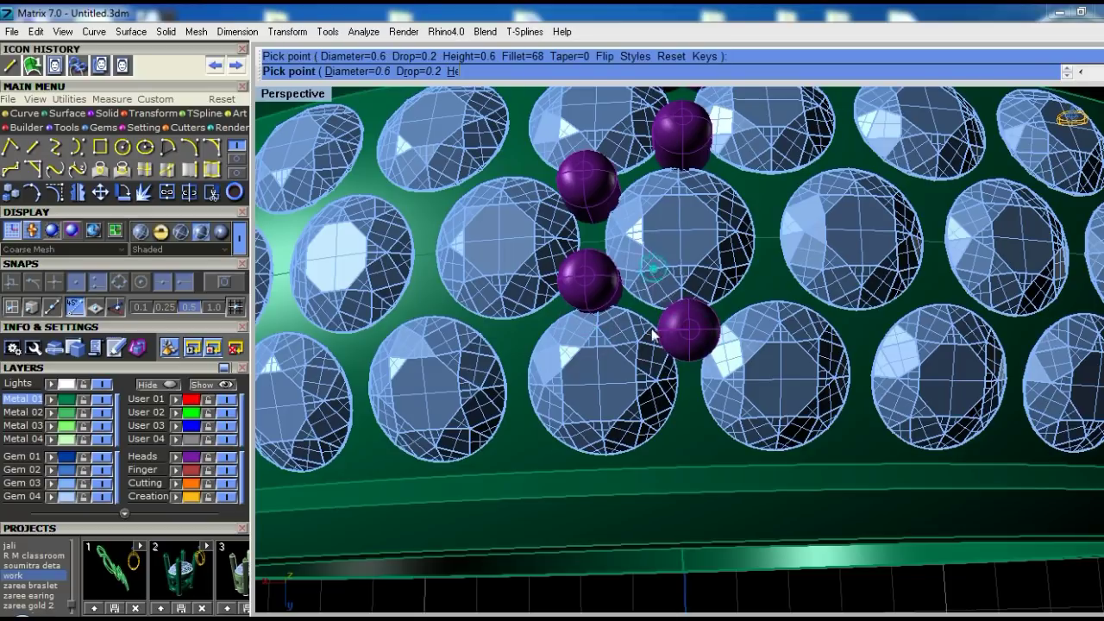
{"action": "scroll", "coordinate": [626, 569], "scroll_direction": "down", "scroll_amount": 3}
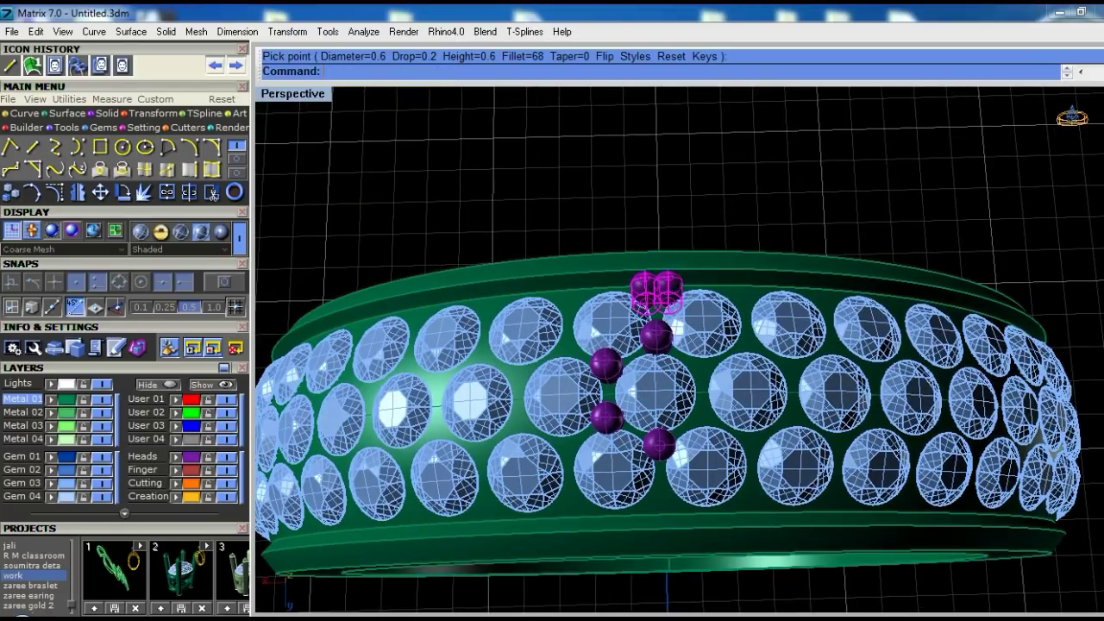
In Top view, mirror the prongs about the origin to the other side
{"action": "key", "text": "ctrl+F1"}
{"action": "scroll", "coordinate": [565, 336], "scroll_direction": "up", "scroll_amount": 5}
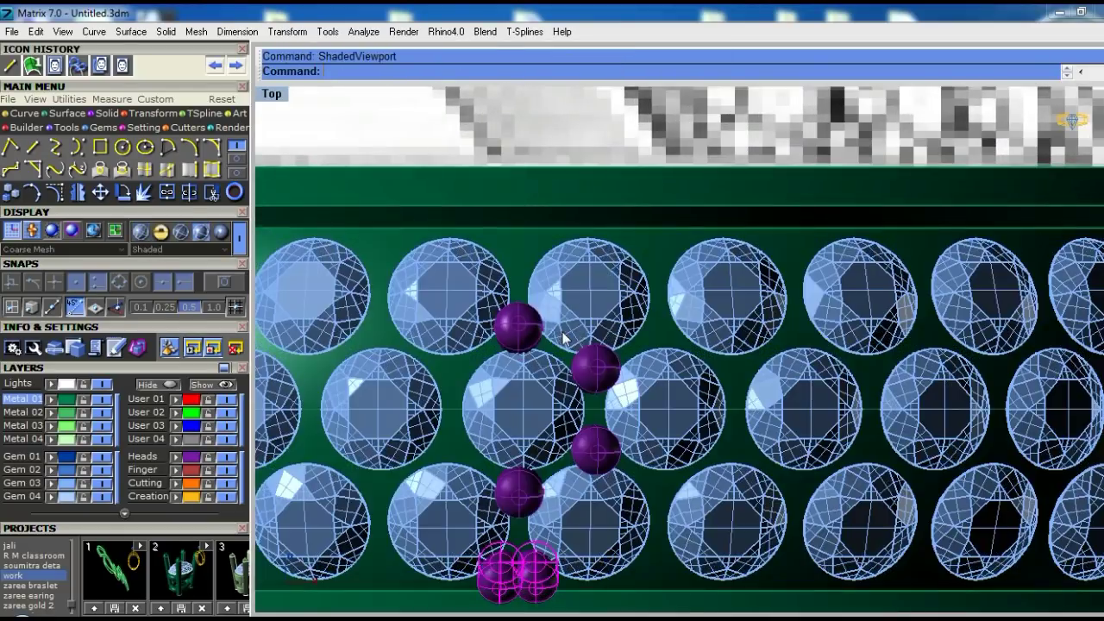
{"action": "scroll", "coordinate": [565, 336], "scroll_direction": "down", "scroll_amount": 2}
{"action": "type", "text": "mirror"}
{"action": "key", "text": "Return"}
{"action": "type", "text": "0"}
{"action": "key", "text": "Return"}
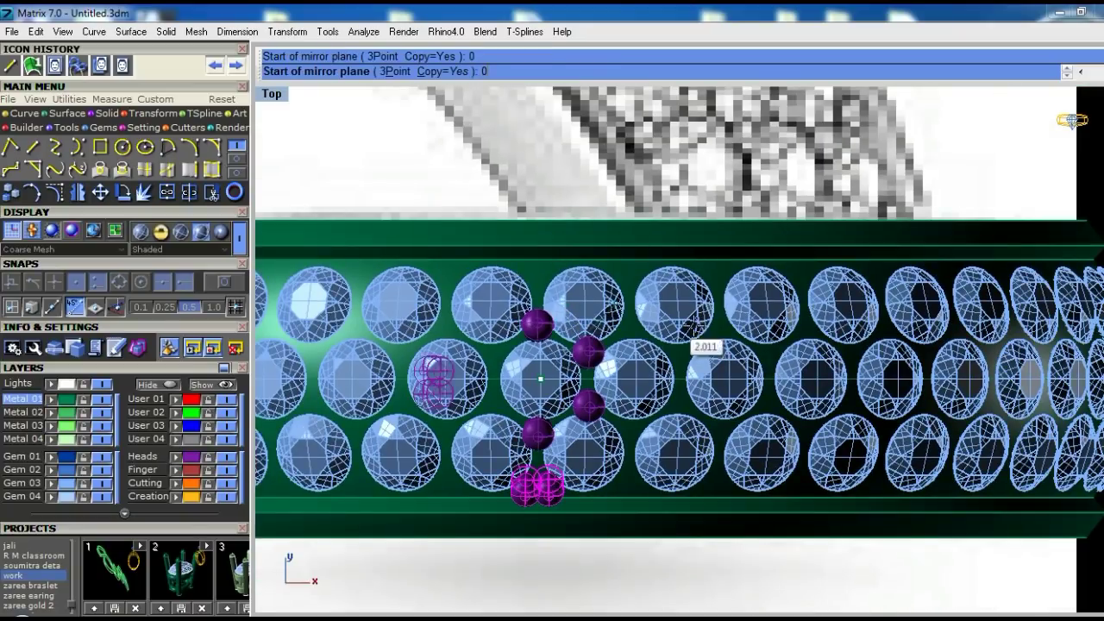
{"action": "left_click", "coordinate": [727, 326]}
{"action": "scroll", "coordinate": [581, 353], "scroll_direction": "up", "scroll_amount": 1}
Group the prongs and polar-array them around the ring with the default count over 360°
{"action": "left_click", "coordinate": [589, 417], "text": "shift"}
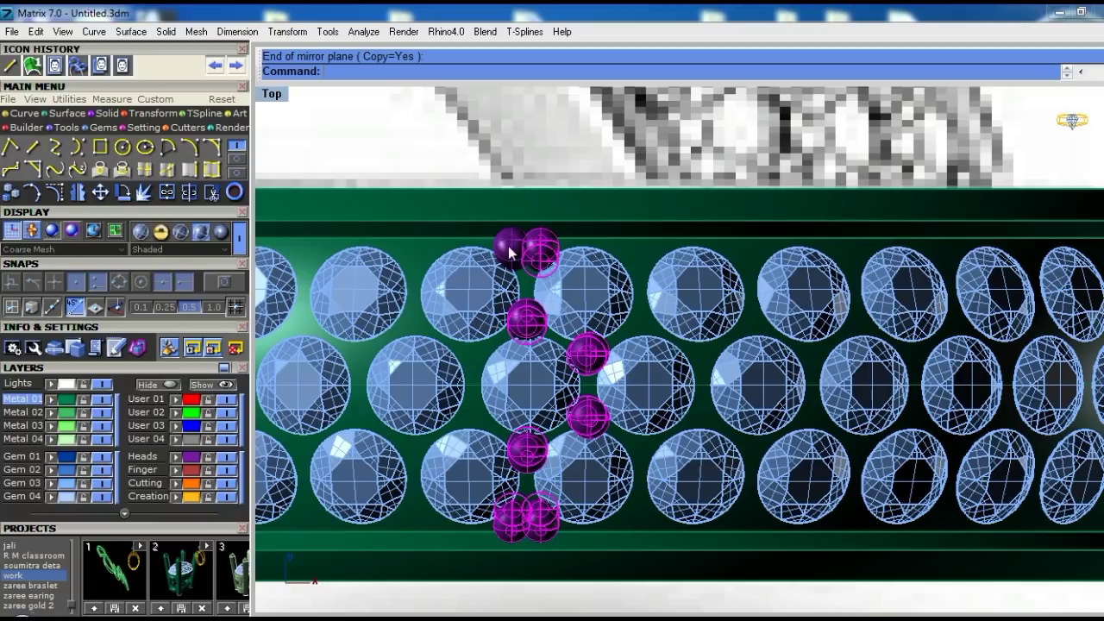
{"action": "key", "text": "ctrl+g"}
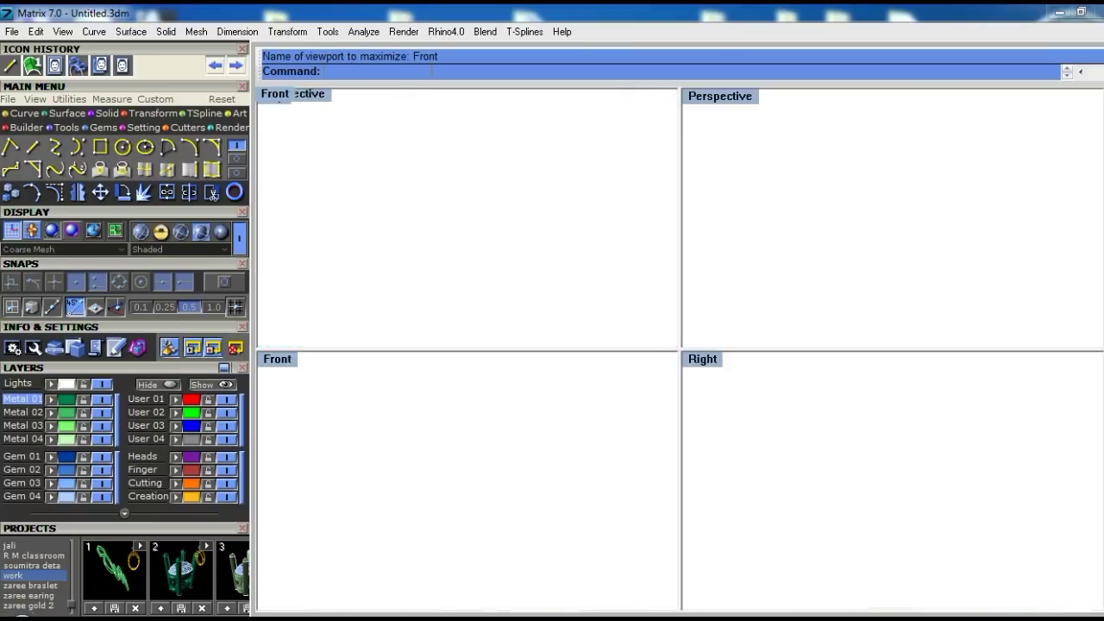
{"action": "type", "text": "ap"}
{"action": "key", "text": "Return"}
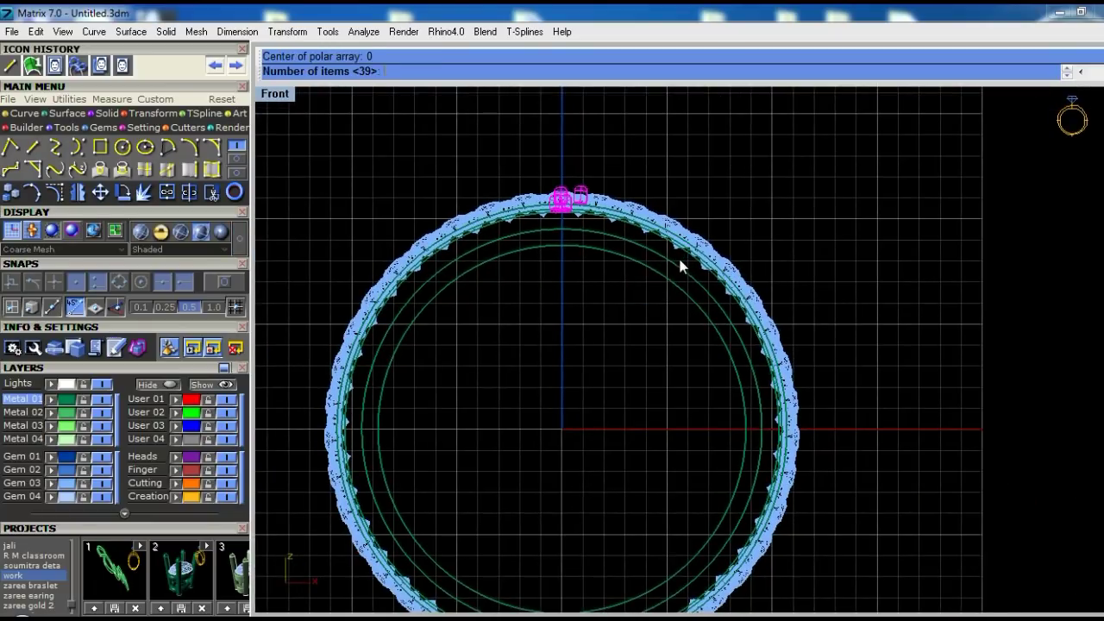
{"action": "key", "text": "Return"}
{"action": "key", "text": "Return"}
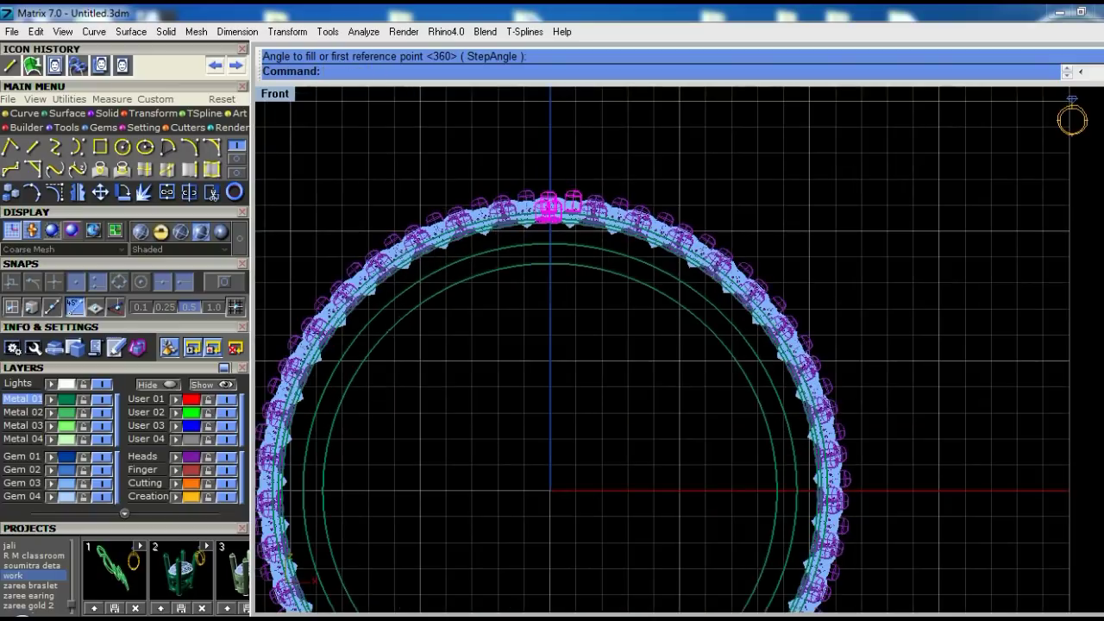
{"action": "key", "text": "ctrl+m"}
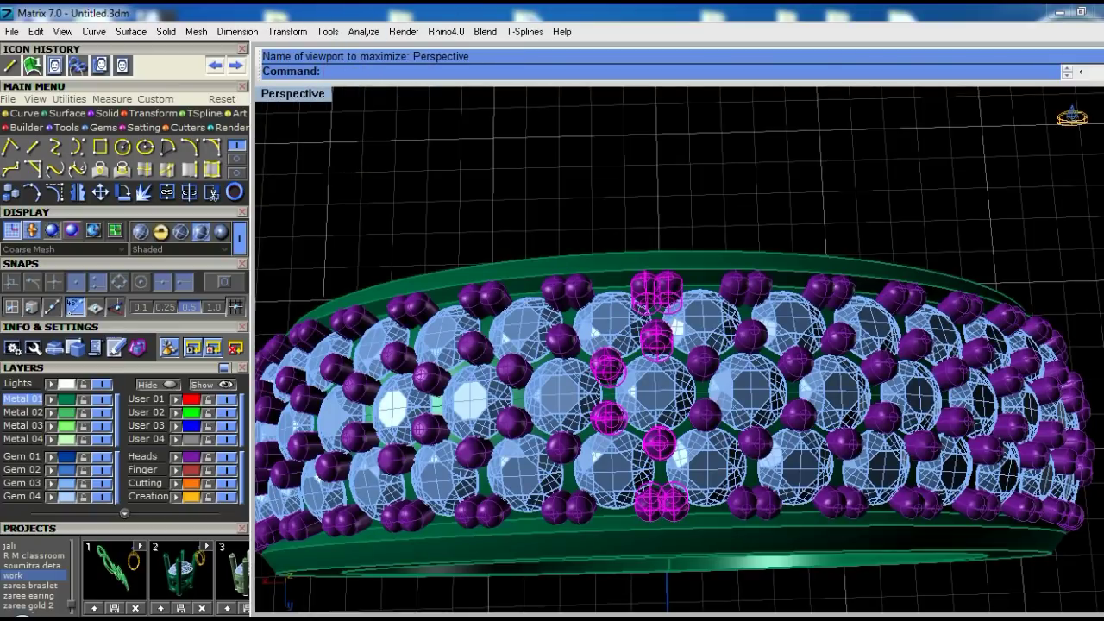
{"action": "left_click", "coordinate": [640, 205]}
Orbit and zoom to inspect the prongs filling the gem gaps around the band
{"action": "mouse_move", "coordinate": [698, 364]}
{"action": "right_mouse_down"}
{"action": "mouse_move", "coordinate": [698, 387]}
{"action": "mouse_move", "coordinate": [686, 345]}
{"action": "right_mouse_up"}
{"action": "scroll", "coordinate": [697, 388], "scroll_direction": "up", "scroll_amount": 2}
{"action": "scroll", "coordinate": [677, 369], "scroll_direction": "up", "scroll_amount": 2}
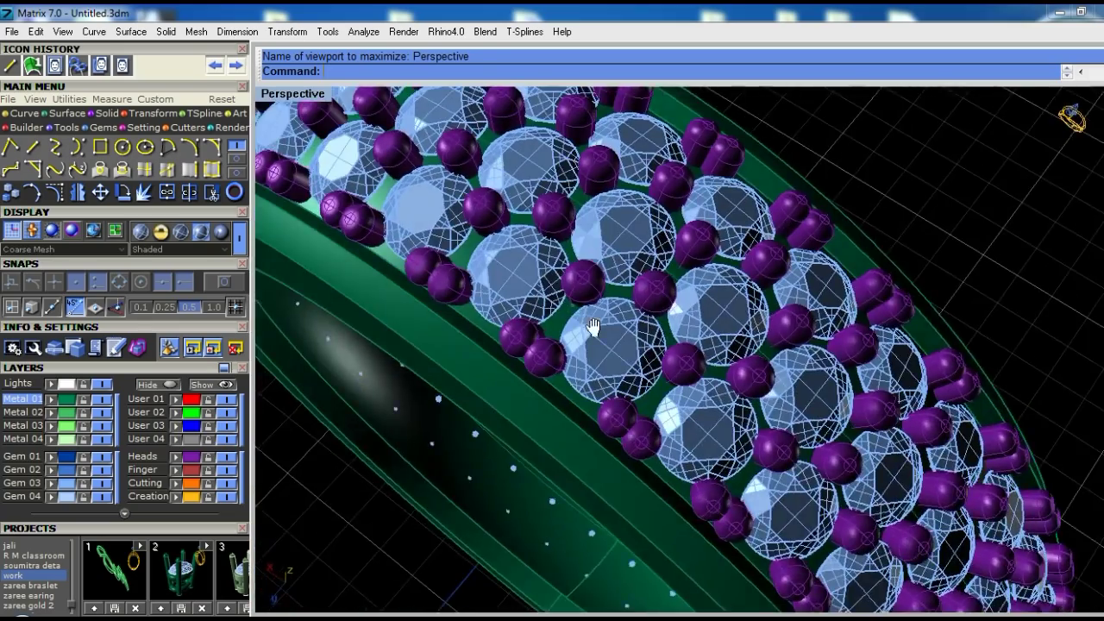
{"action": "scroll", "coordinate": [703, 401], "scroll_direction": "up", "scroll_amount": 2}
{"action": "scroll", "coordinate": [703, 401], "scroll_direction": "up", "scroll_amount": 1}
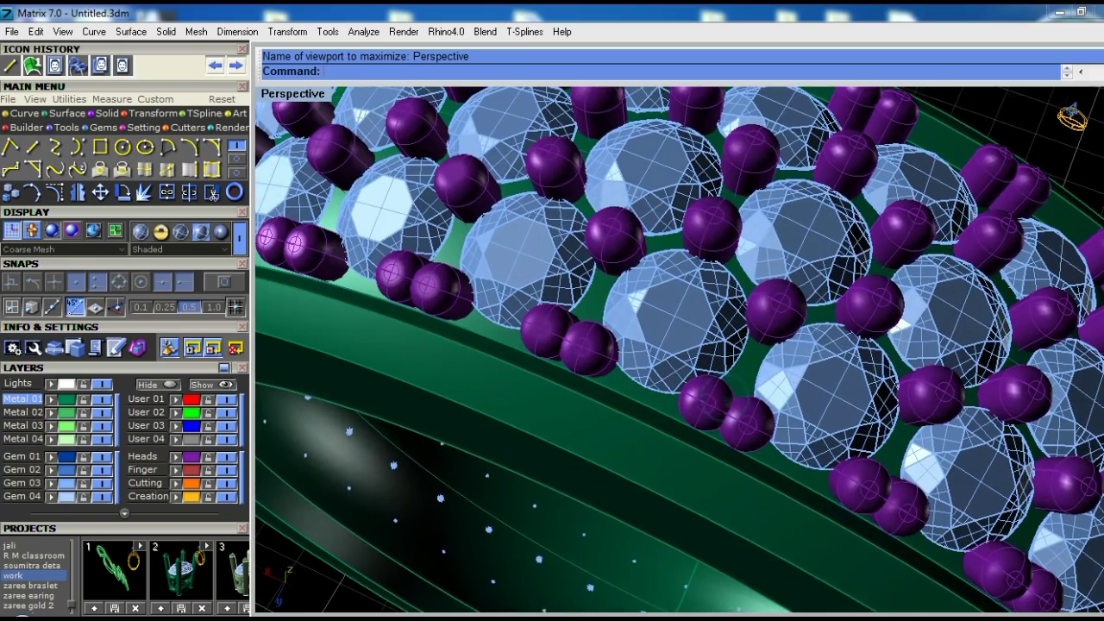
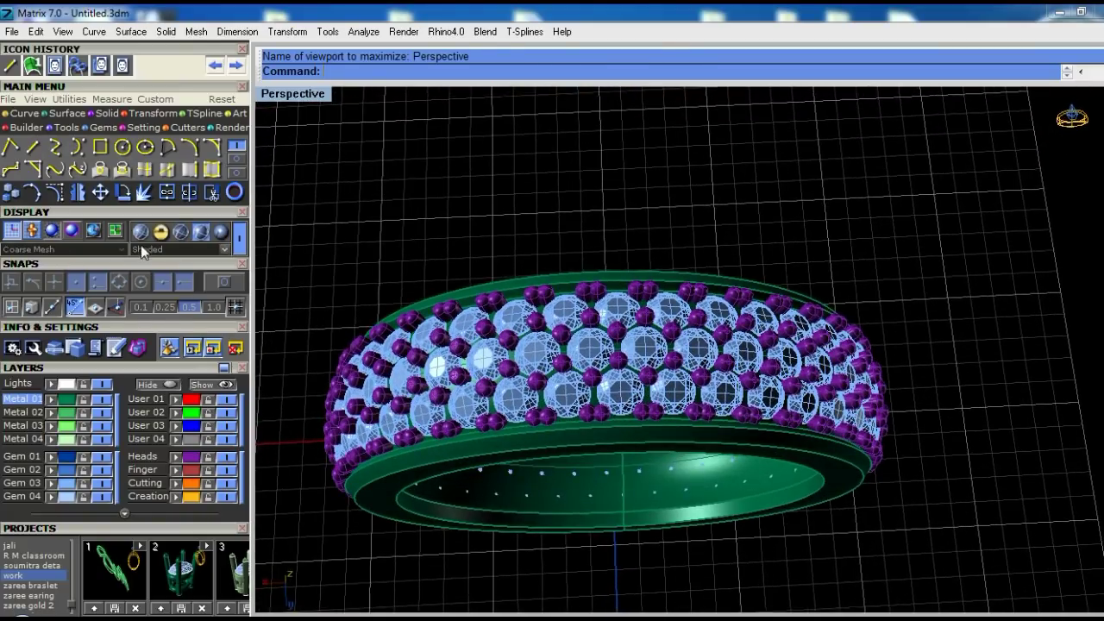
Preview the pavé ring in Rendered display, orbiting to inspect the metal and stones
{"action": "left_click", "coordinate": [161, 231]}
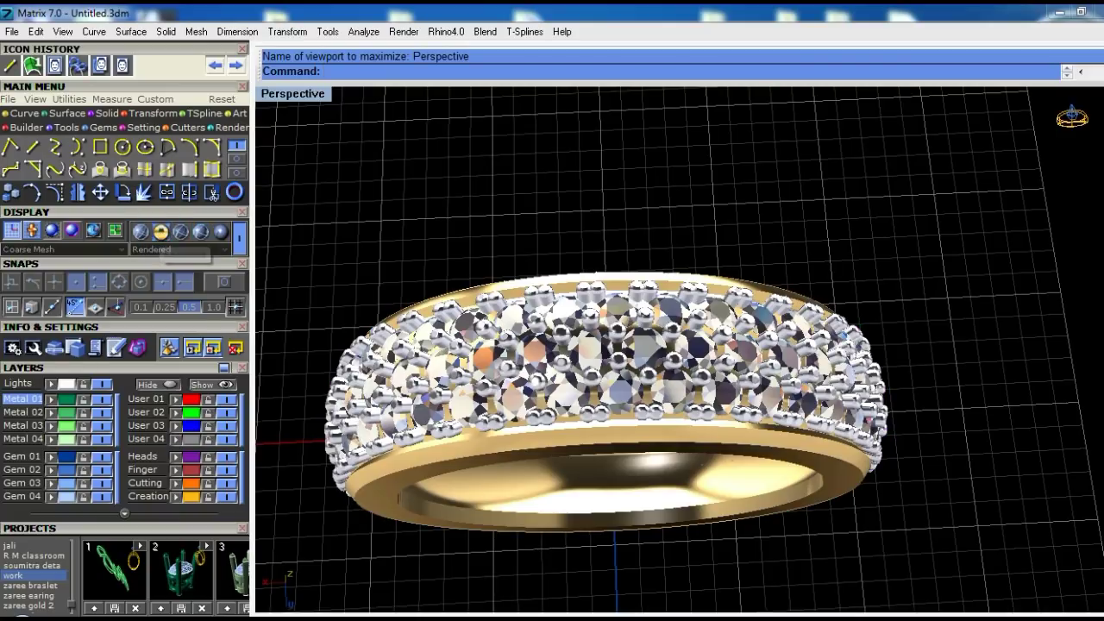
{"action": "right_click_drag", "start_coordinate": [664, 393], "coordinate": [610, 336]}
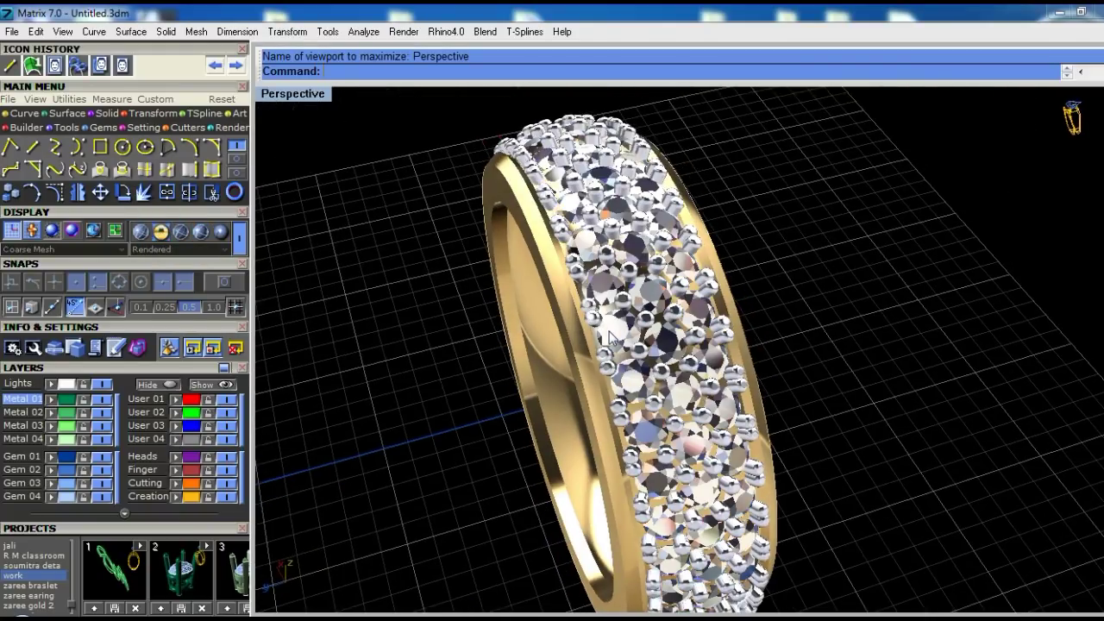
{"action": "mouse_move", "coordinate": [619, 379]}
{"action": "right_mouse_down"}
{"action": "mouse_move", "coordinate": [439, 365]}
{"action": "mouse_move", "coordinate": [739, 419]}
{"action": "mouse_move", "coordinate": [642, 399]}
{"action": "mouse_move", "coordinate": [662, 332]}
{"action": "right_mouse_up"}
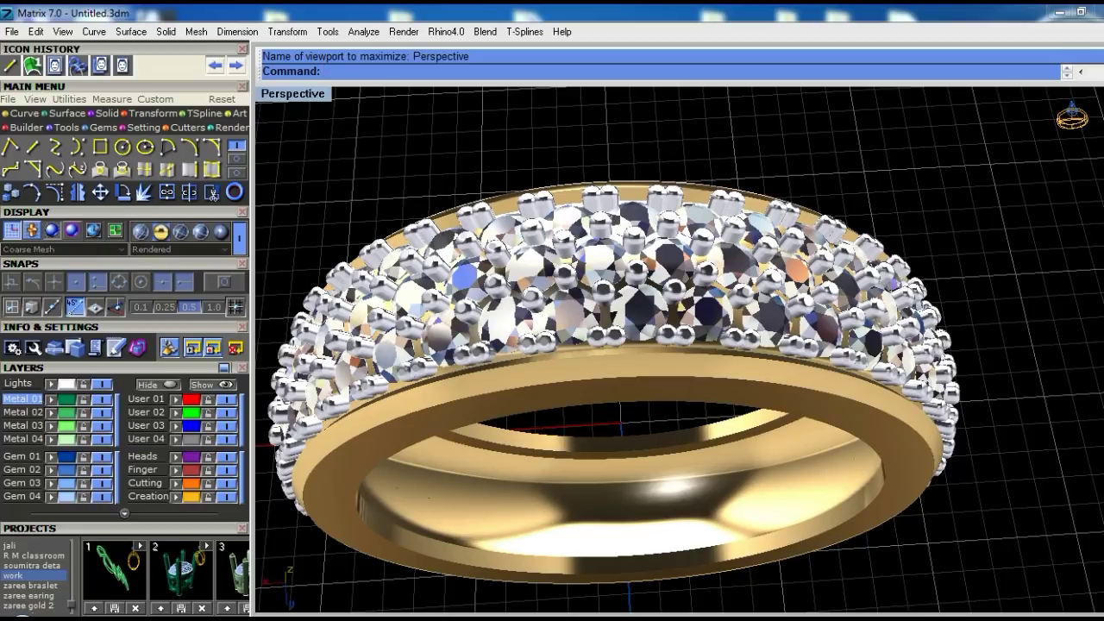
{"action": "mouse_move", "coordinate": [759, 371]}
{"action": "right_mouse_down"}
{"action": "mouse_move", "coordinate": [662, 415]}
{"action": "mouse_move", "coordinate": [608, 400]}
{"action": "mouse_move", "coordinate": [686, 335]}
{"action": "right_mouse_up"}
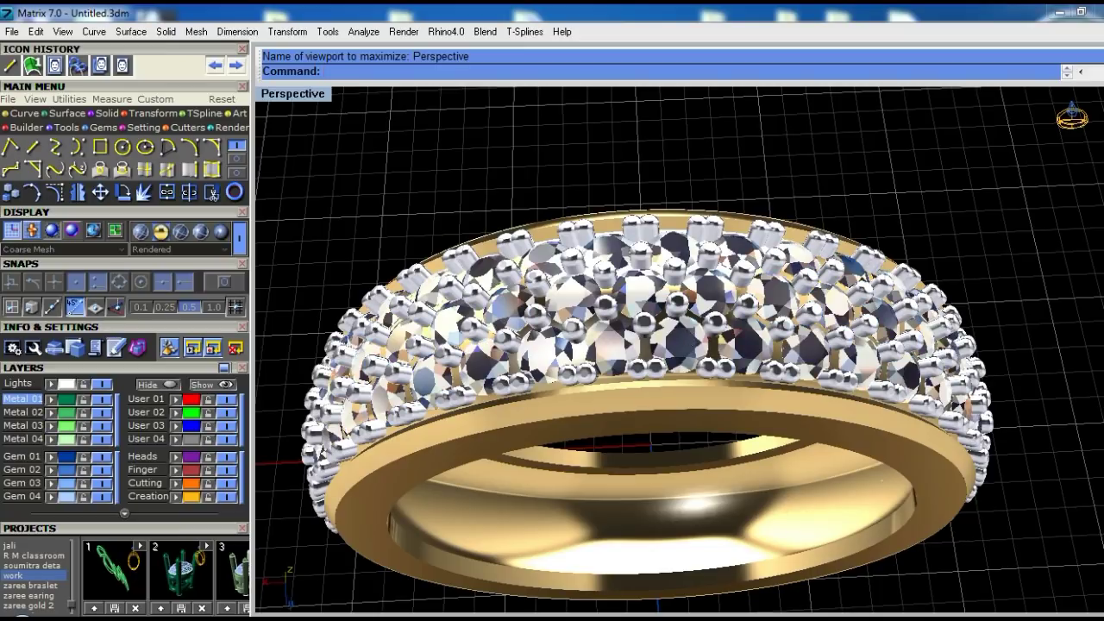
Return to Shaded display and window-select all the ring parts
{"action": "left_click", "coordinate": [202, 240]}
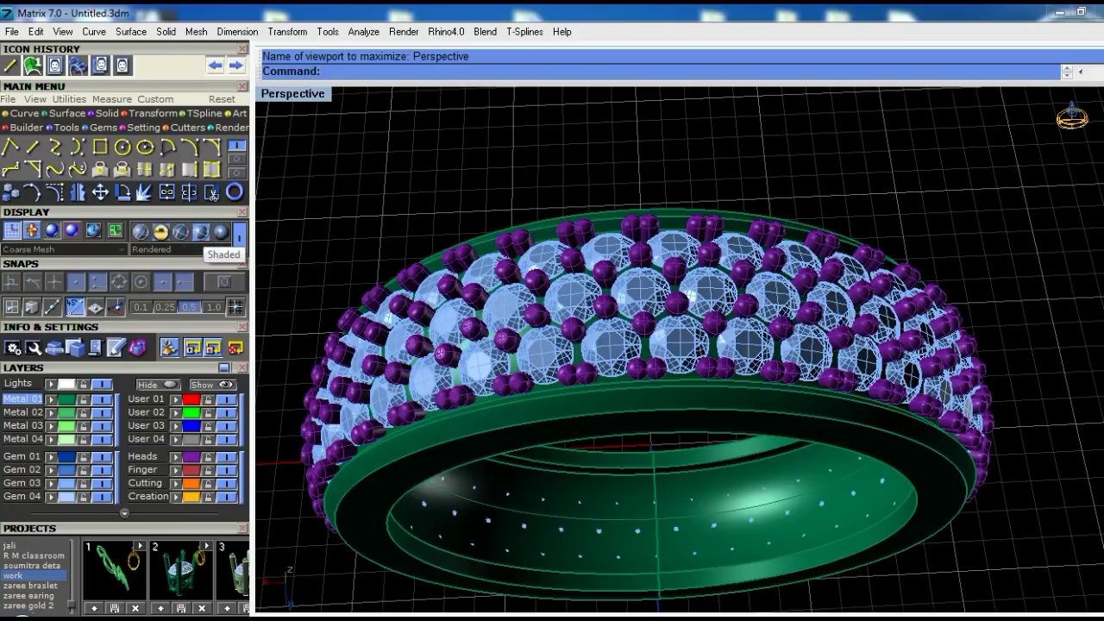
{"action": "scroll", "coordinate": [727, 363], "scroll_direction": "down", "scroll_amount": 5}
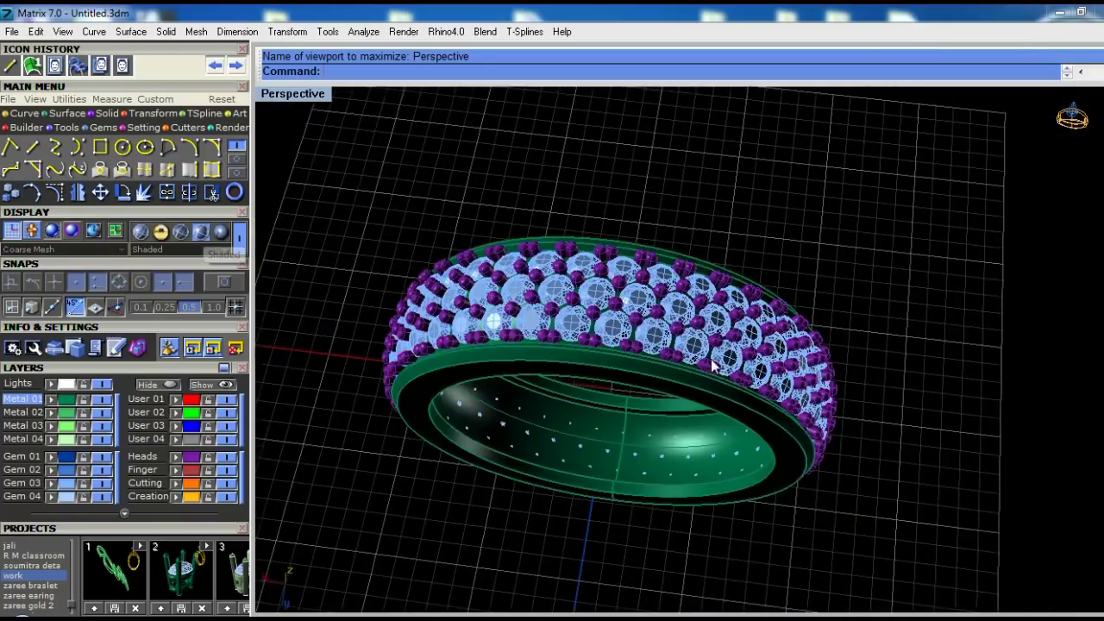
{"action": "left_click_drag", "start_coordinate": [333, 186], "coordinate": [943, 546]}
Paste a copy of the ring onto layer User 32 and return to maximized Perspective
{"action": "key", "text": "ctrl+F1"}
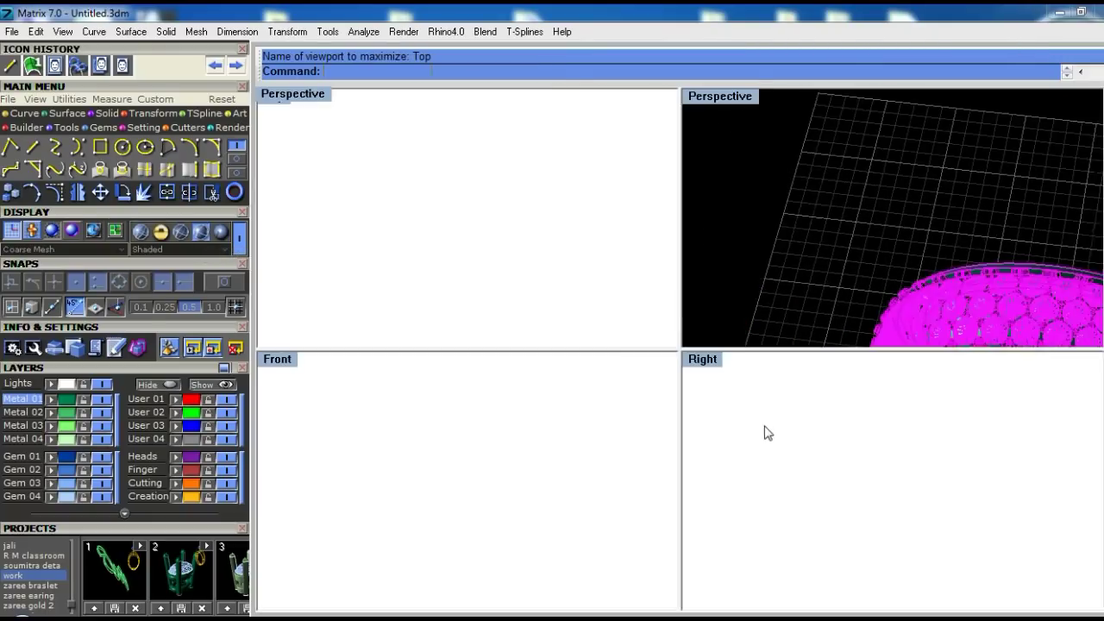
{"action": "scroll", "coordinate": [773, 436], "scroll_direction": "down", "scroll_amount": 2}
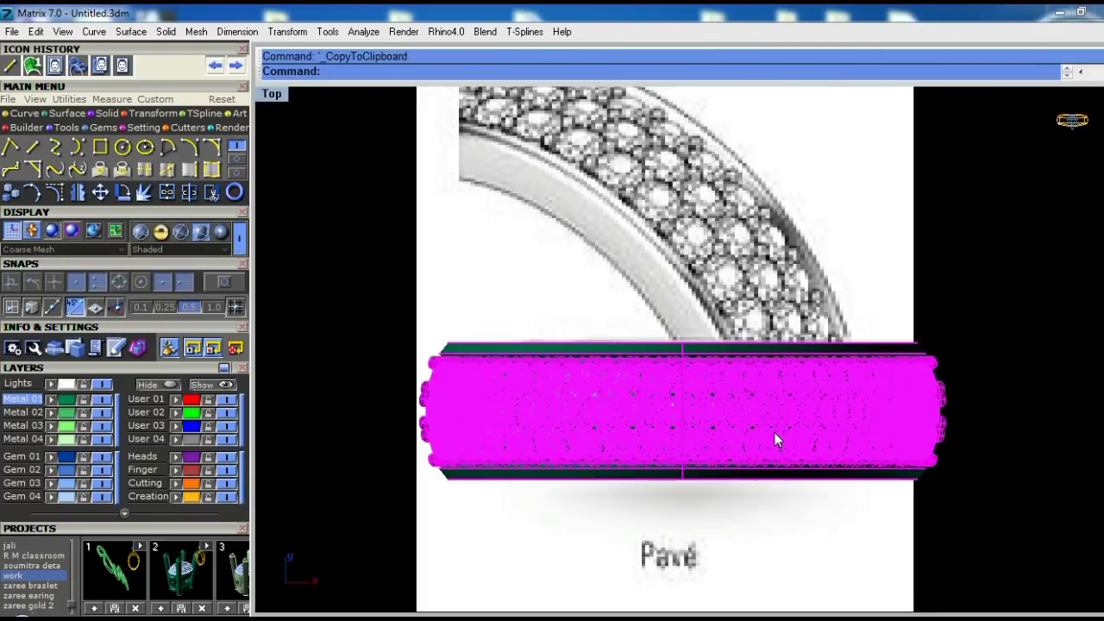
{"action": "key", "text": "ctrl+v"}
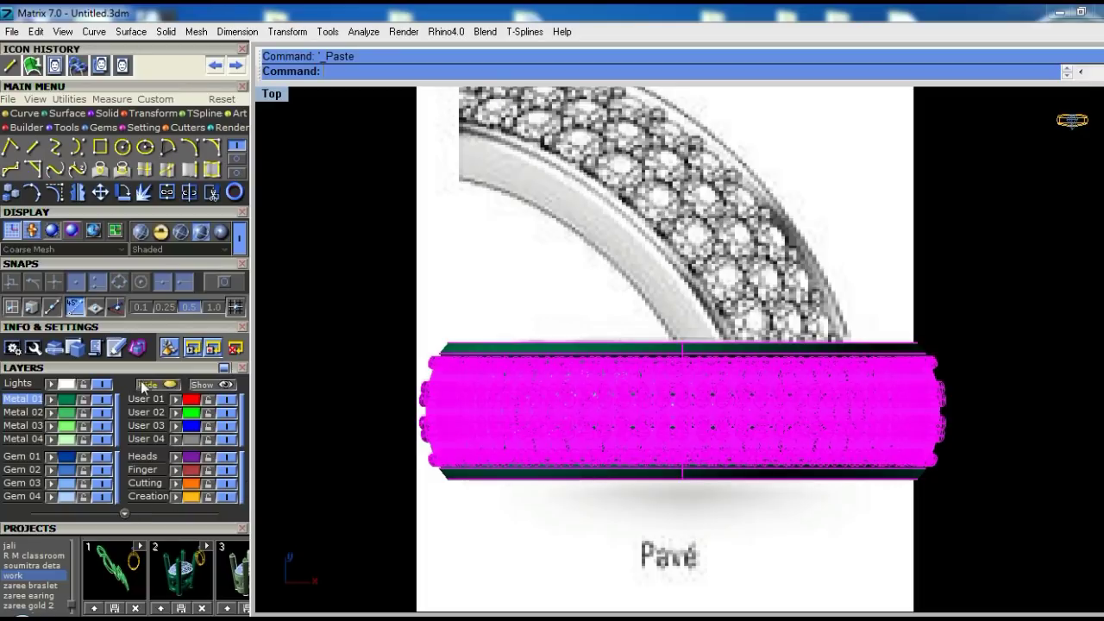
{"action": "scroll", "coordinate": [161, 343], "scroll_direction": "down", "scroll_amount": 3}
{"action": "left_click", "coordinate": [124, 363]}
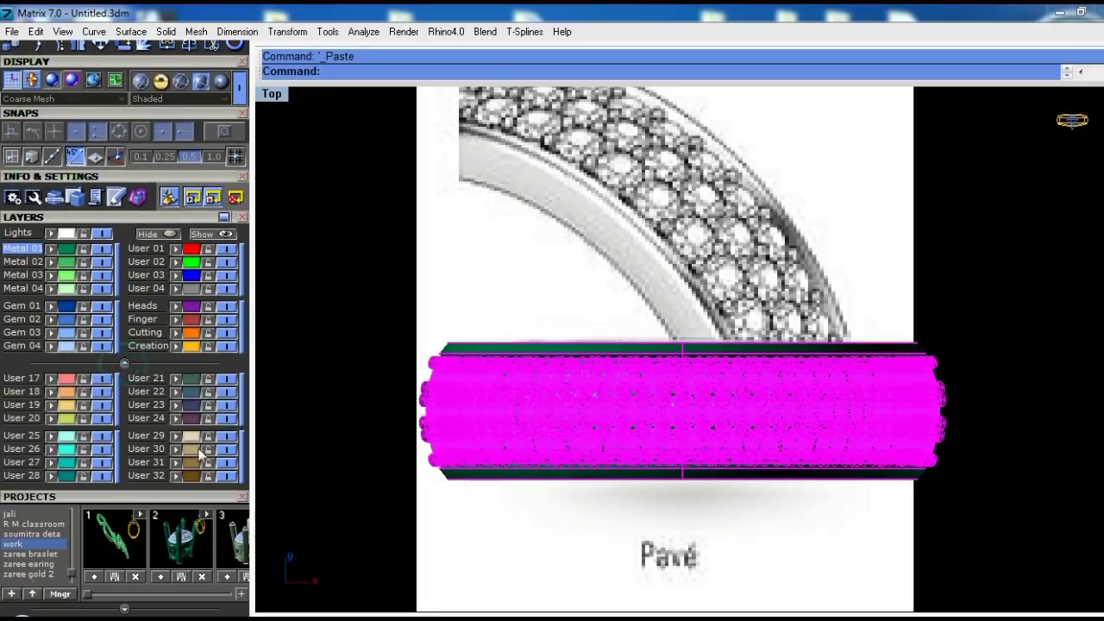
{"action": "left_click", "coordinate": [232, 476]}
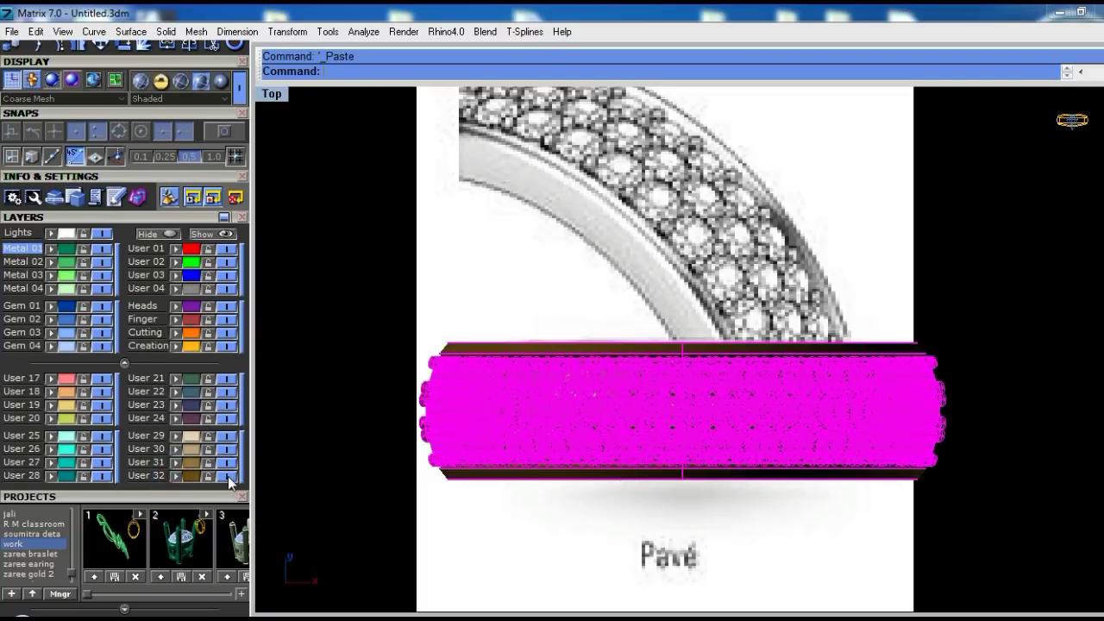
{"action": "left_click", "coordinate": [701, 301]}
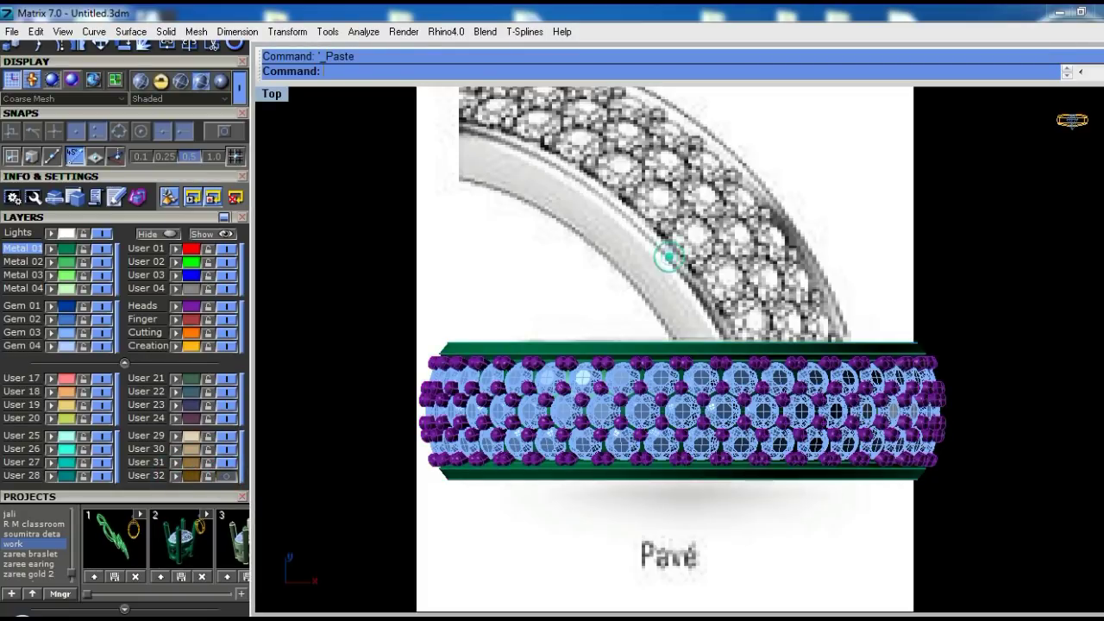
{"action": "key", "text": "F8"}
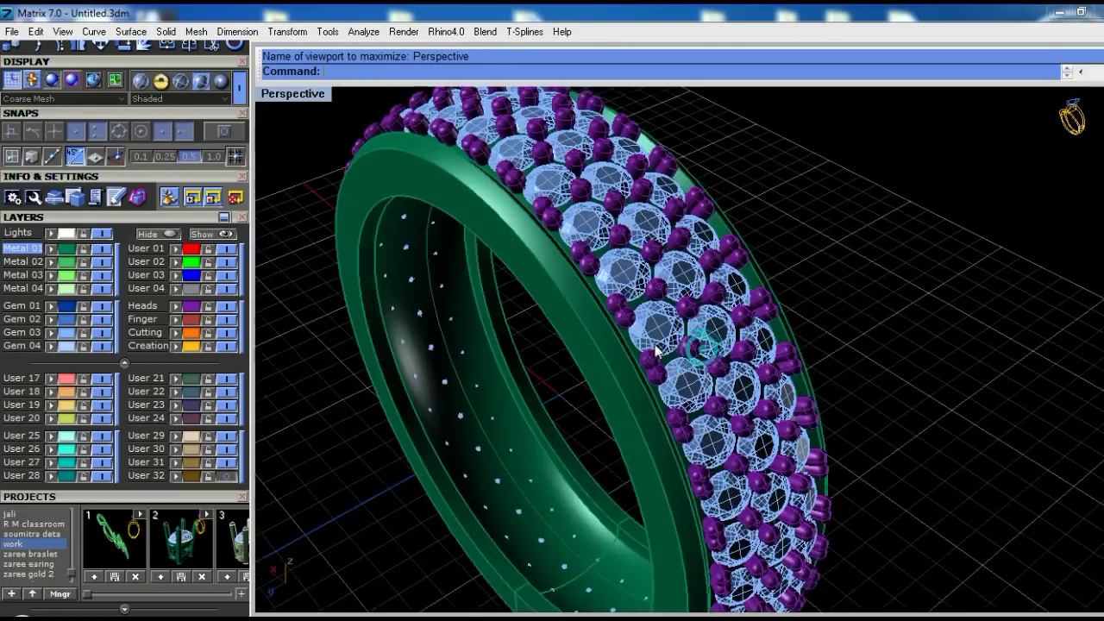
Delete all 114 gems and the 304 prongs, leaving the bare band
{"action": "left_click", "coordinate": [684, 327]}
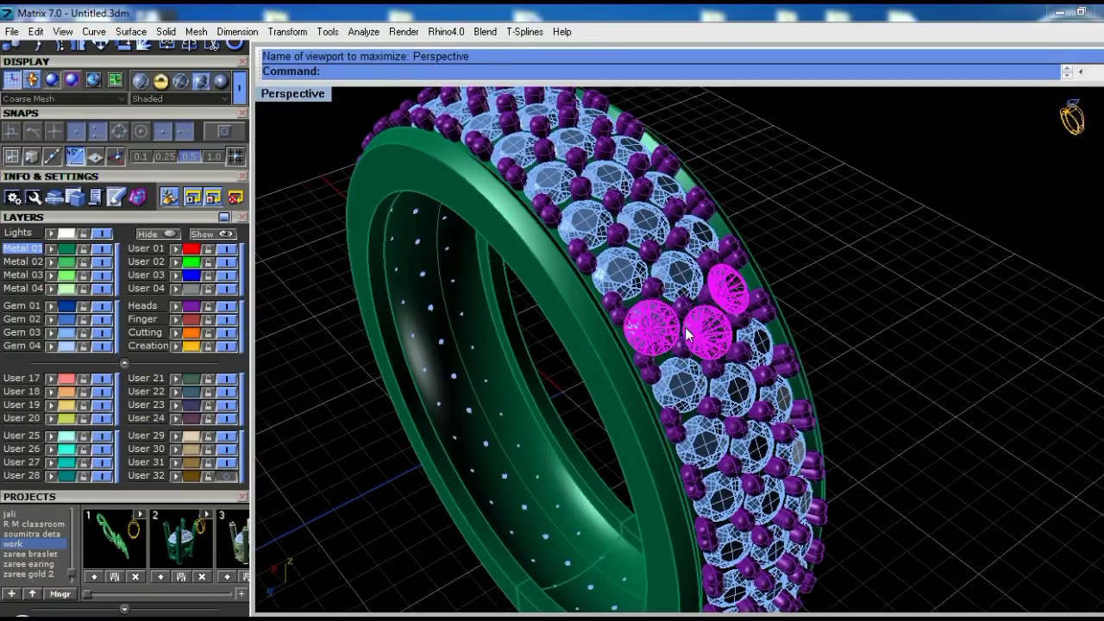
{"action": "double_click", "coordinate": [678, 360]}
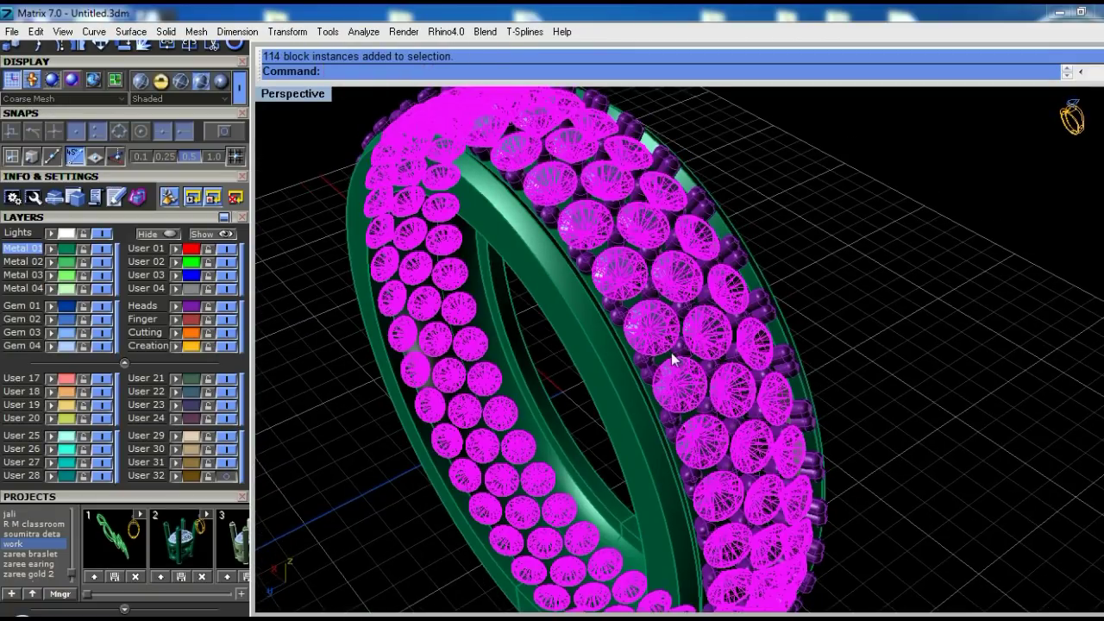
{"action": "key", "text": "Delete"}
{"action": "left_click", "coordinate": [721, 294]}
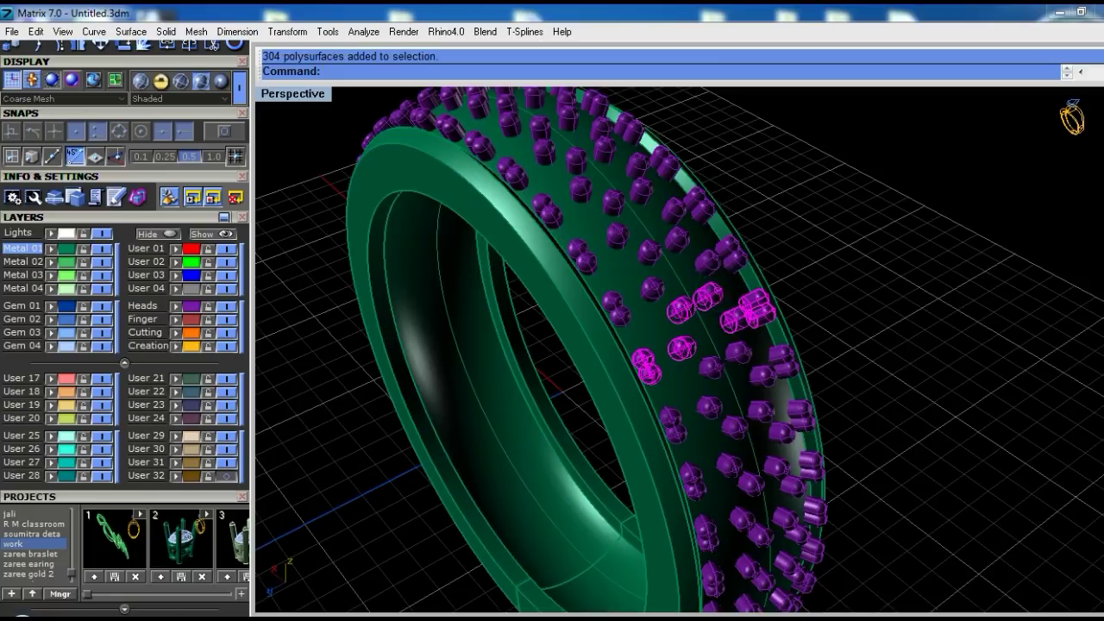
{"action": "key", "text": "Delete"}
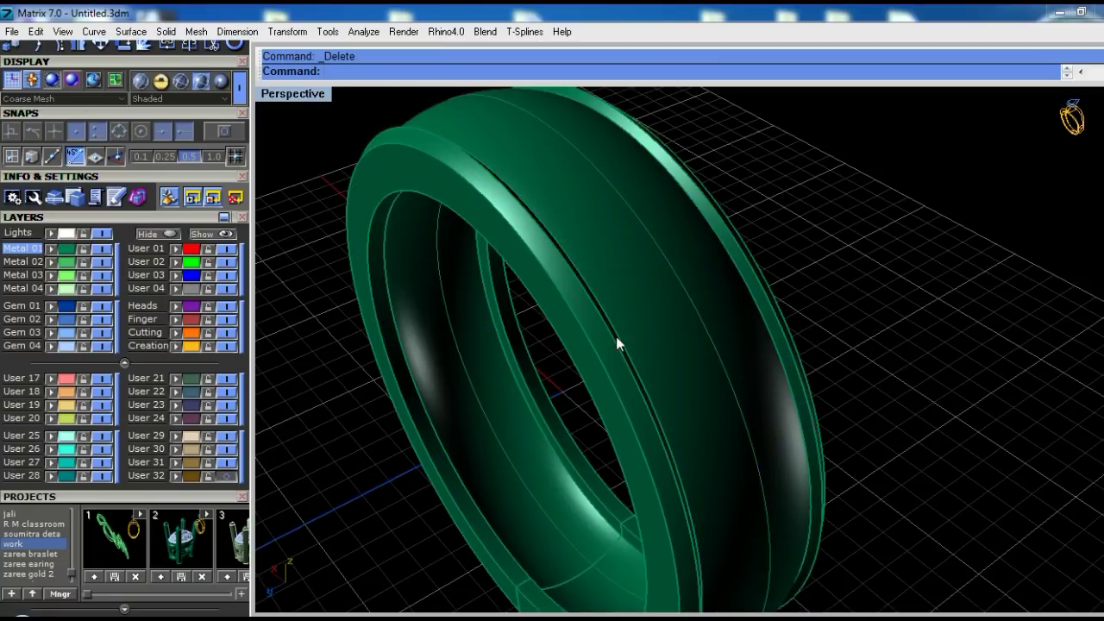
{"action": "right_click_drag", "start_coordinate": [617, 343], "coordinate": [483, 362]}
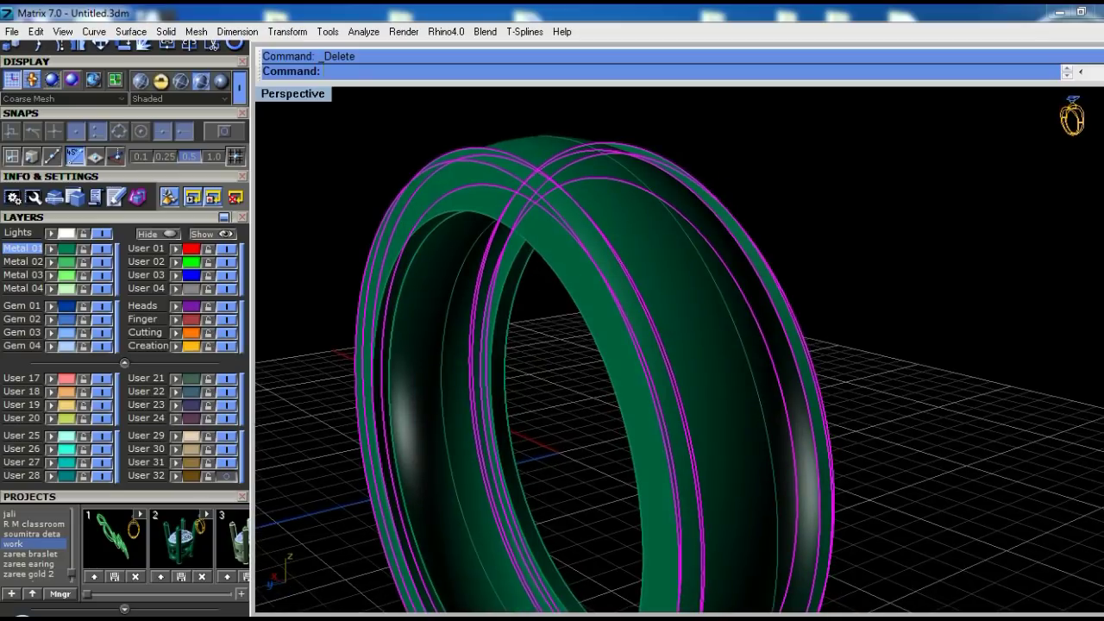
Untrim the band surface at both of its picked edges
{"action": "scroll", "coordinate": [678, 351], "scroll_direction": "up", "scroll_amount": 3}
{"action": "mouse_move", "coordinate": [554, 330]}
{"action": "right_mouse_down"}
{"action": "mouse_move", "coordinate": [692, 313]}
{"action": "mouse_move", "coordinate": [601, 350]}
{"action": "right_mouse_up"}
{"action": "scroll", "coordinate": [710, 339], "scroll_direction": "down", "scroll_amount": 3}
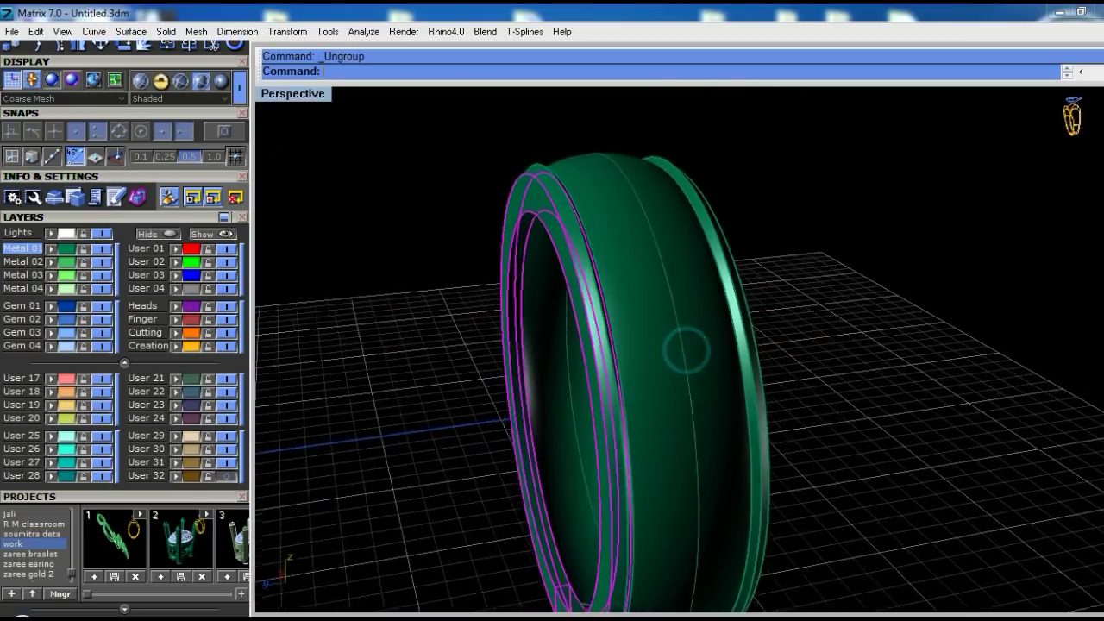
{"action": "scroll", "coordinate": [750, 339], "scroll_direction": "up", "scroll_amount": 1}
{"action": "type", "text": "untrim"}
{"action": "key", "text": "Return"}
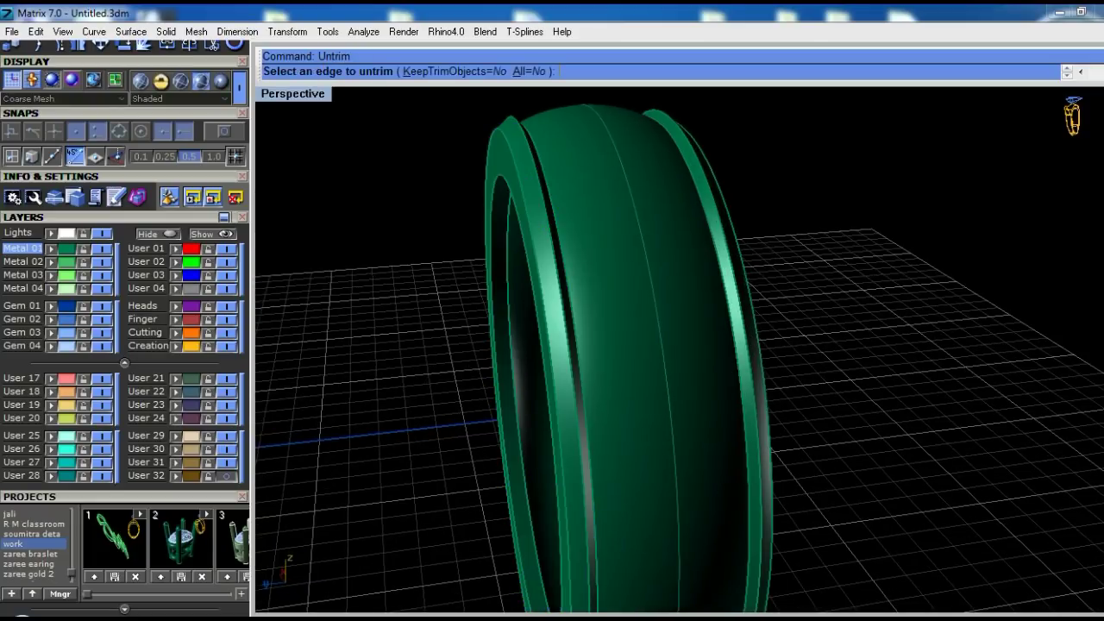
{"action": "left_click", "coordinate": [743, 329]}
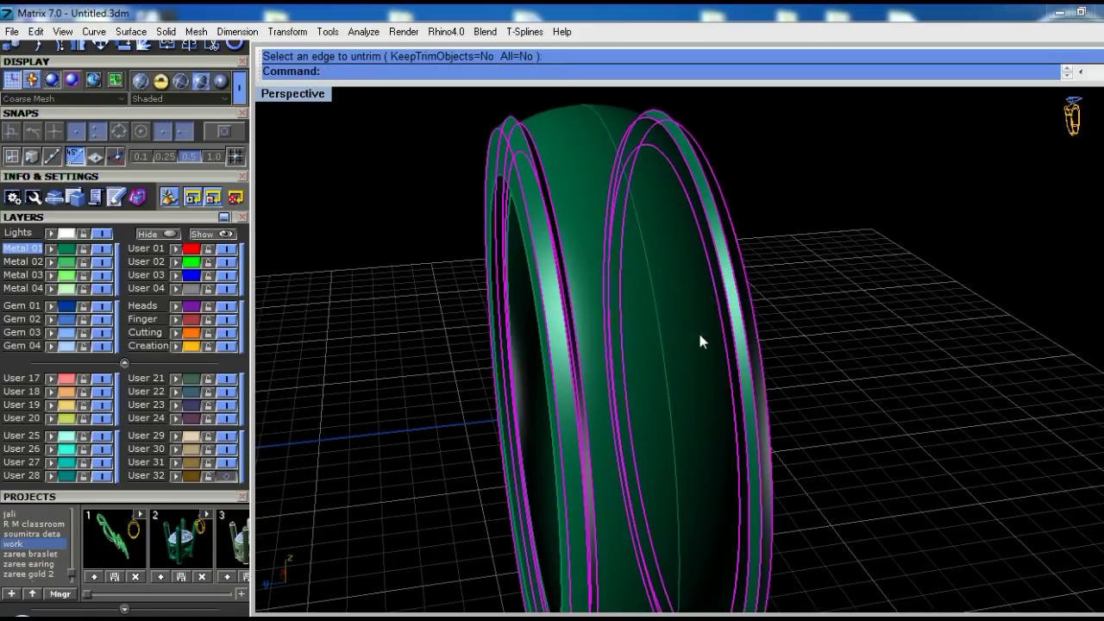
{"action": "scroll", "coordinate": [742, 303], "scroll_direction": "up", "scroll_amount": 3}
{"action": "key", "text": "Return"}
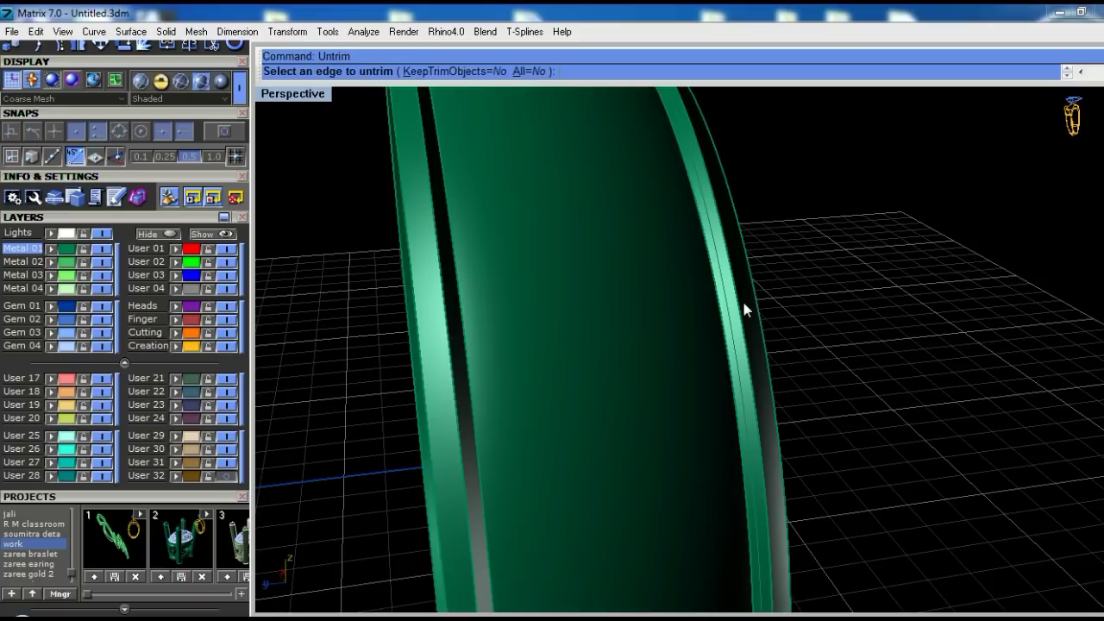
{"action": "left_click", "coordinate": [446, 322]}
Delete the selected ring surfaces, untrim the band into a full surface, and delete the rim surfaces
{"action": "scroll", "coordinate": [472, 293], "scroll_direction": "down", "scroll_amount": 5}
{"action": "right_click_drag", "start_coordinate": [473, 294], "coordinate": [543, 293]}
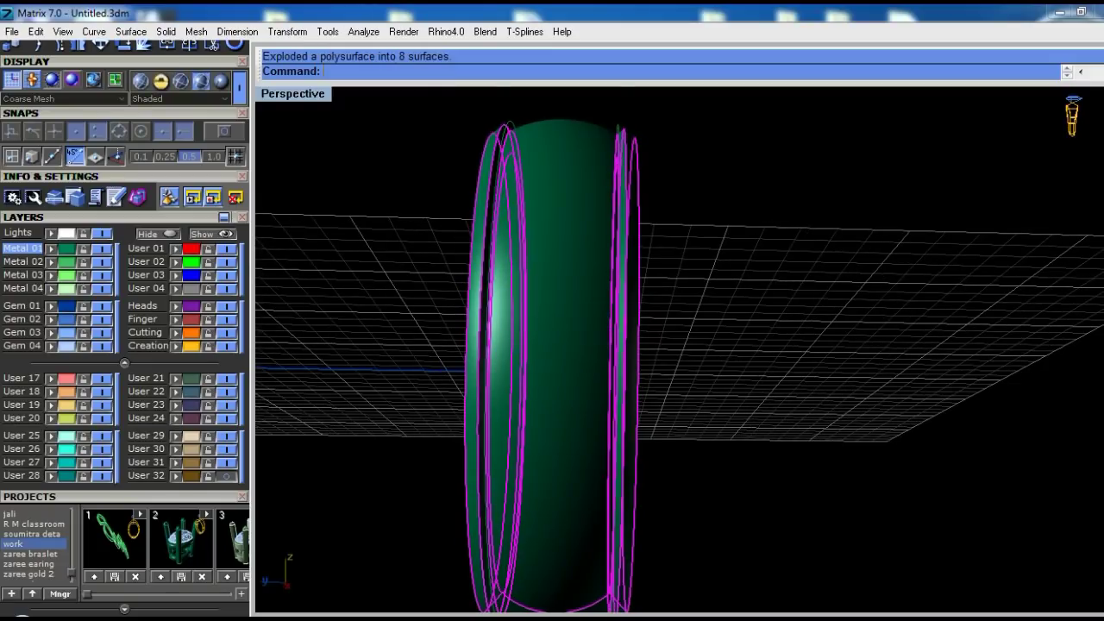
{"action": "scroll", "coordinate": [615, 352], "scroll_direction": "up", "scroll_amount": 3}
{"action": "mouse_move", "coordinate": [615, 353]}
{"action": "right_mouse_down"}
{"action": "mouse_move", "coordinate": [658, 347]}
{"action": "mouse_move", "coordinate": [578, 345]}
{"action": "right_mouse_up"}
{"action": "scroll", "coordinate": [615, 352], "scroll_direction": "down", "scroll_amount": 3}
{"action": "scroll", "coordinate": [576, 343], "scroll_direction": "up", "scroll_amount": 3}
{"action": "scroll", "coordinate": [576, 343], "scroll_direction": "up", "scroll_amount": 2}
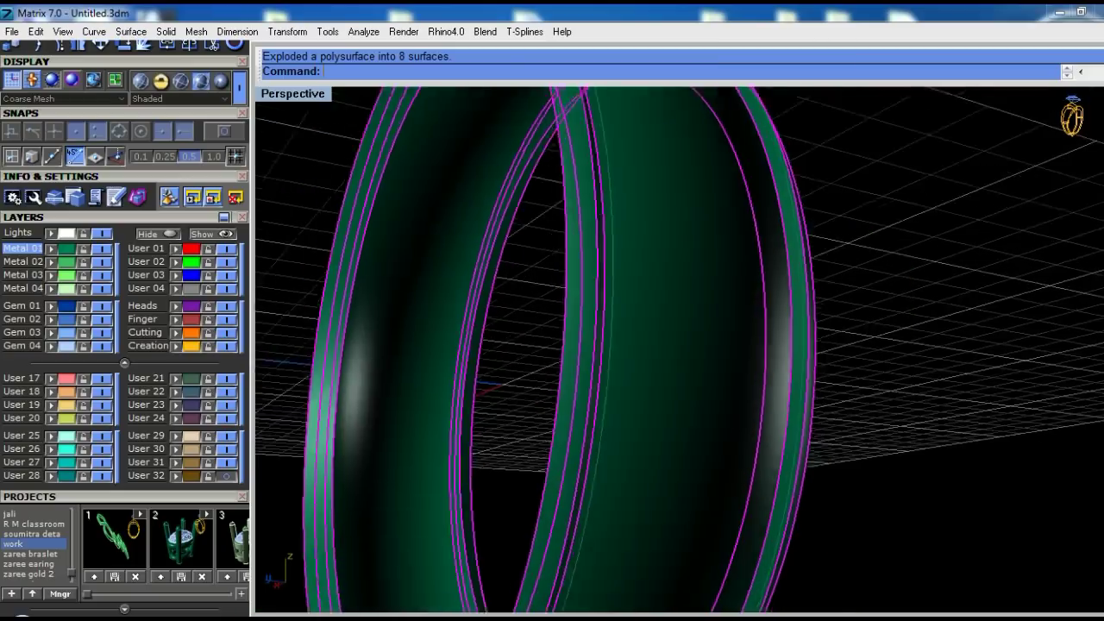
{"action": "key", "text": "Delete"}
{"action": "type", "text": "untrim"}
{"action": "key", "text": "Return"}
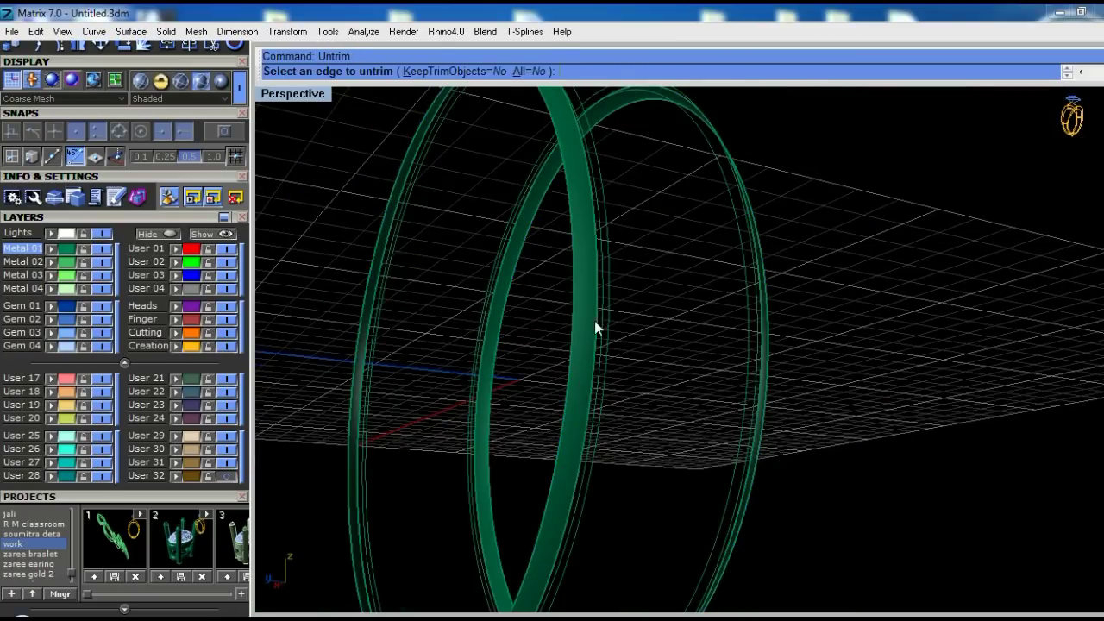
{"action": "left_click", "coordinate": [595, 322]}
{"action": "key", "text": "Return"}
{"action": "mouse_move", "coordinate": [678, 316]}
{"action": "right_mouse_down"}
{"action": "mouse_move", "coordinate": [648, 323]}
{"action": "mouse_move", "coordinate": [559, 293]}
{"action": "right_mouse_up"}
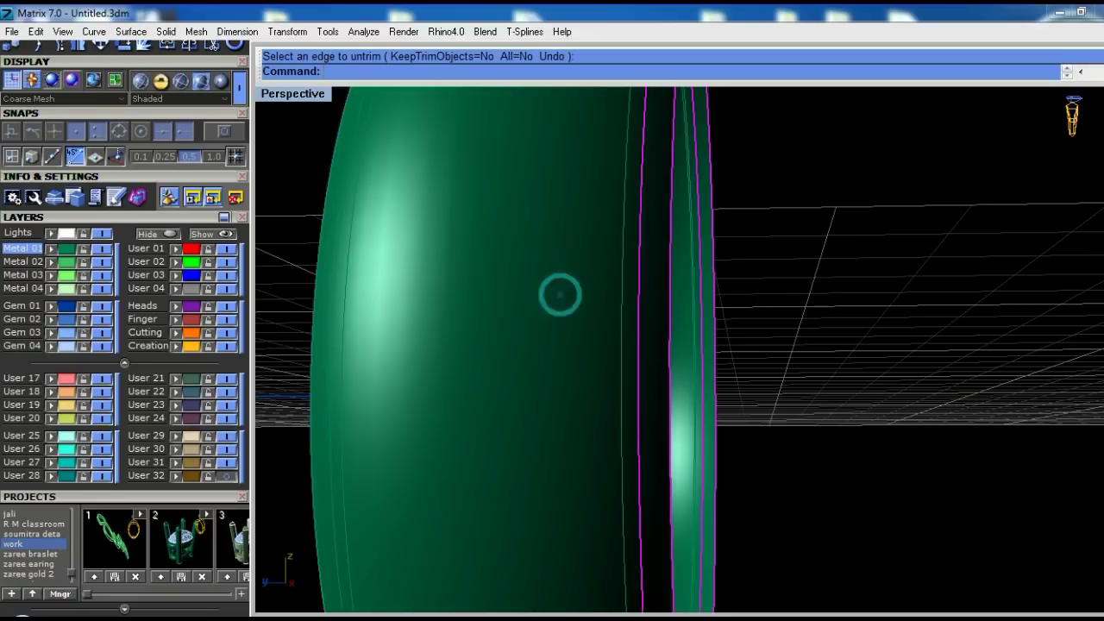
{"action": "key", "text": "Delete"}
Swap hidden and visible objects, then hide the leftover curves lying on the ring
{"action": "key", "text": "ctrl+shift+h"}
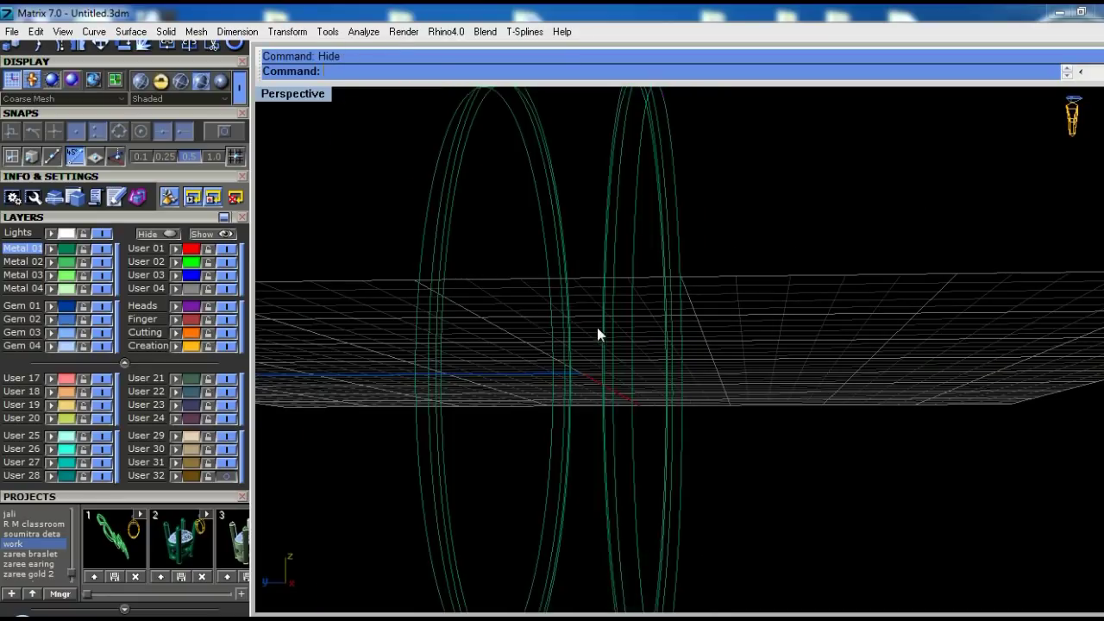
{"action": "mouse_move", "coordinate": [596, 327]}
{"action": "right_mouse_down"}
{"action": "mouse_move", "coordinate": [686, 309]}
{"action": "mouse_move", "coordinate": [841, 527]}
{"action": "right_mouse_up"}
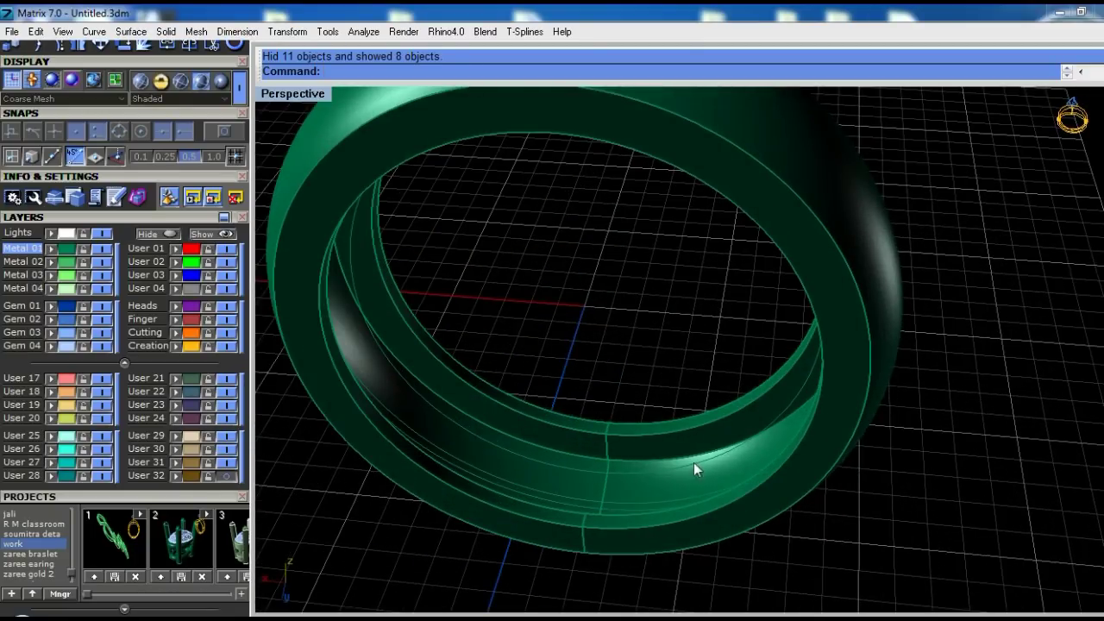
{"action": "left_click", "coordinate": [693, 468]}
{"action": "left_click", "coordinate": [740, 505]}
{"action": "scroll", "coordinate": [687, 484], "scroll_direction": "up", "scroll_amount": 2}
{"action": "scroll", "coordinate": [687, 484], "scroll_direction": "up", "scroll_amount": 2}
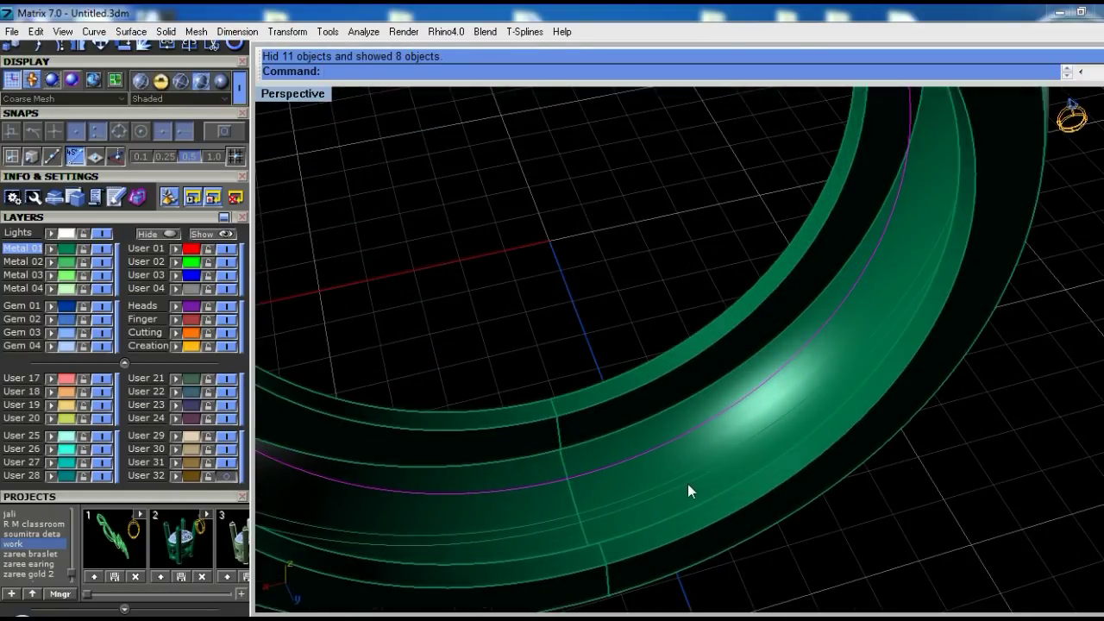
{"action": "scroll", "coordinate": [687, 468], "scroll_direction": "down", "scroll_amount": 5}
{"action": "key", "text": "ctrl+h"}
{"action": "mouse_move", "coordinate": [687, 467]}
{"action": "right_mouse_down"}
{"action": "mouse_move", "coordinate": [742, 429]}
{"action": "mouse_move", "coordinate": [520, 401]}
{"action": "mouse_move", "coordinate": [738, 497]}
{"action": "mouse_move", "coordinate": [620, 448]}
{"action": "mouse_move", "coordinate": [663, 404]}
{"action": "mouse_move", "coordinate": [584, 350]}
{"action": "mouse_move", "coordinate": [602, 333]}
{"action": "mouse_move", "coordinate": [655, 451]}
{"action": "right_mouse_up"}
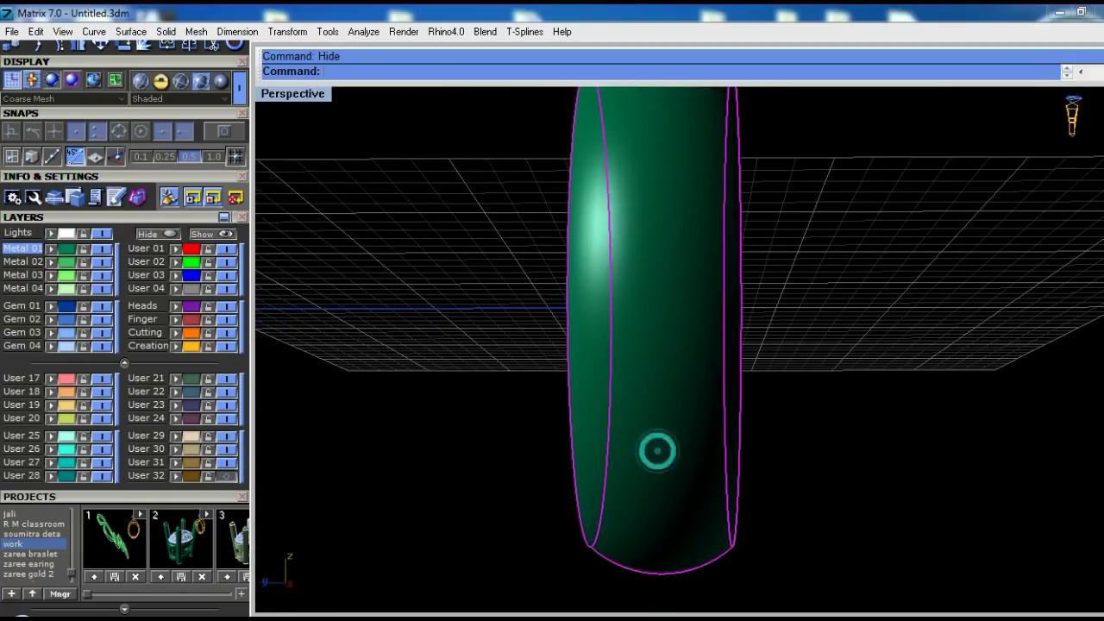
Select the old vertical construction curves in the Right view and hide them
{"action": "key", "text": "ctrl+F3"}
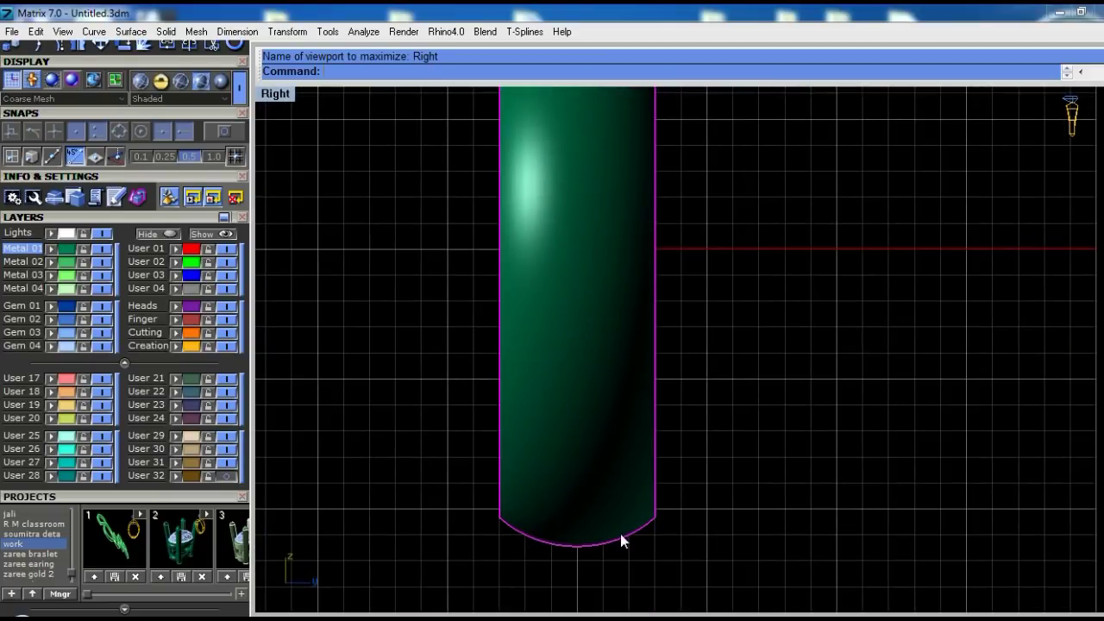
{"action": "scroll", "coordinate": [621, 540], "scroll_direction": "down", "scroll_amount": 3}
{"action": "key", "text": "ctrl+alt+w"}
{"action": "scroll", "coordinate": [639, 405], "scroll_direction": "up", "scroll_amount": 3}
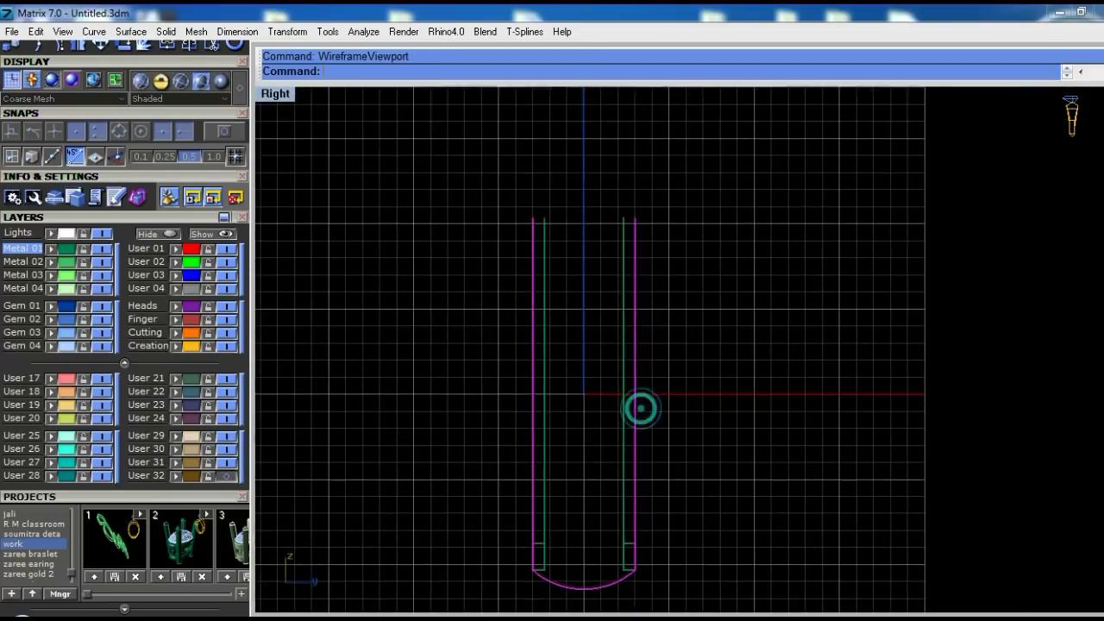
{"action": "left_click", "coordinate": [629, 270]}
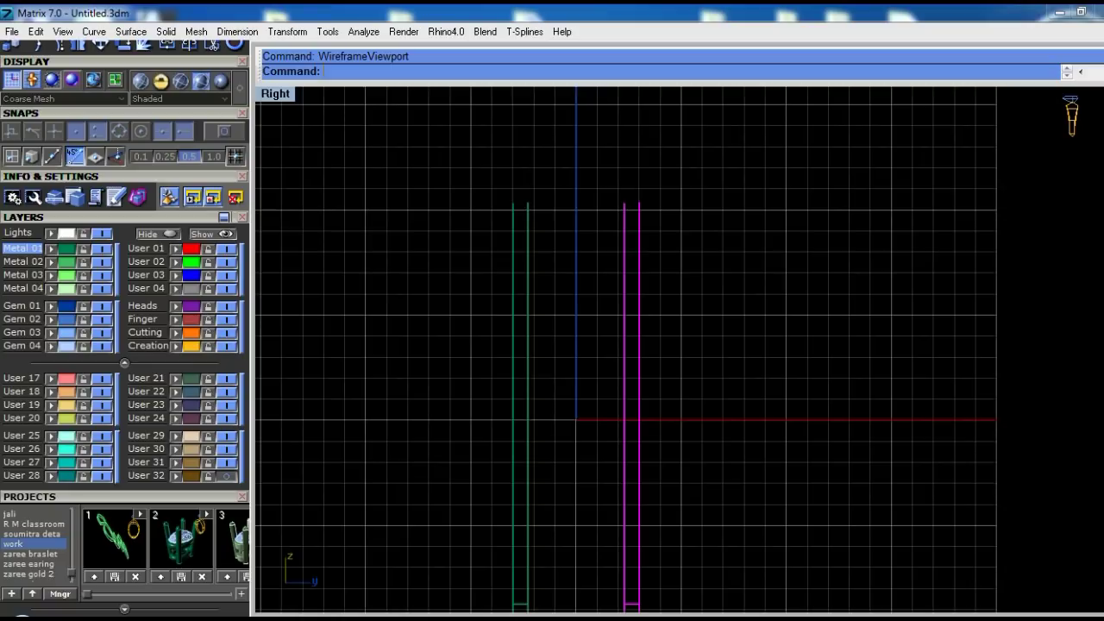
{"action": "scroll", "coordinate": [645, 290], "scroll_direction": "down", "scroll_amount": 1}
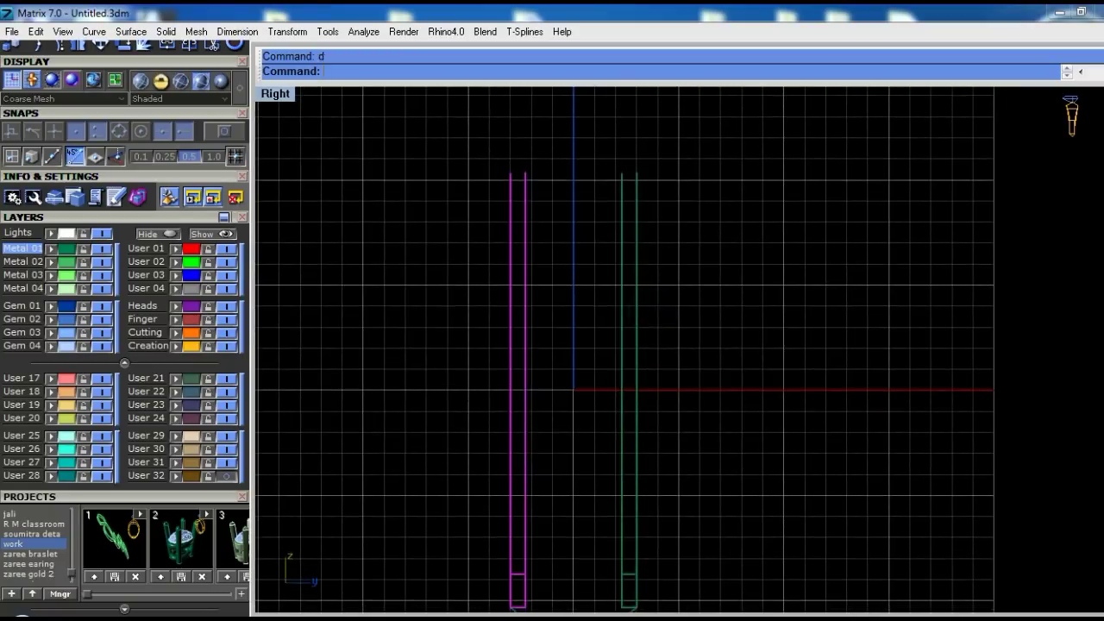
{"action": "key", "text": "ctrl+alt+s"}
{"action": "key", "text": "ctrl+F4"}
{"action": "mouse_move", "coordinate": [631, 323]}
{"action": "right_mouse_down"}
{"action": "mouse_move", "coordinate": [739, 281]}
{"action": "mouse_move", "coordinate": [668, 310]}
{"action": "mouse_move", "coordinate": [733, 336]}
{"action": "mouse_move", "coordinate": [784, 311]}
{"action": "mouse_move", "coordinate": [686, 314]}
{"action": "right_mouse_up"}
{"action": "key", "text": "ctrl+h"}
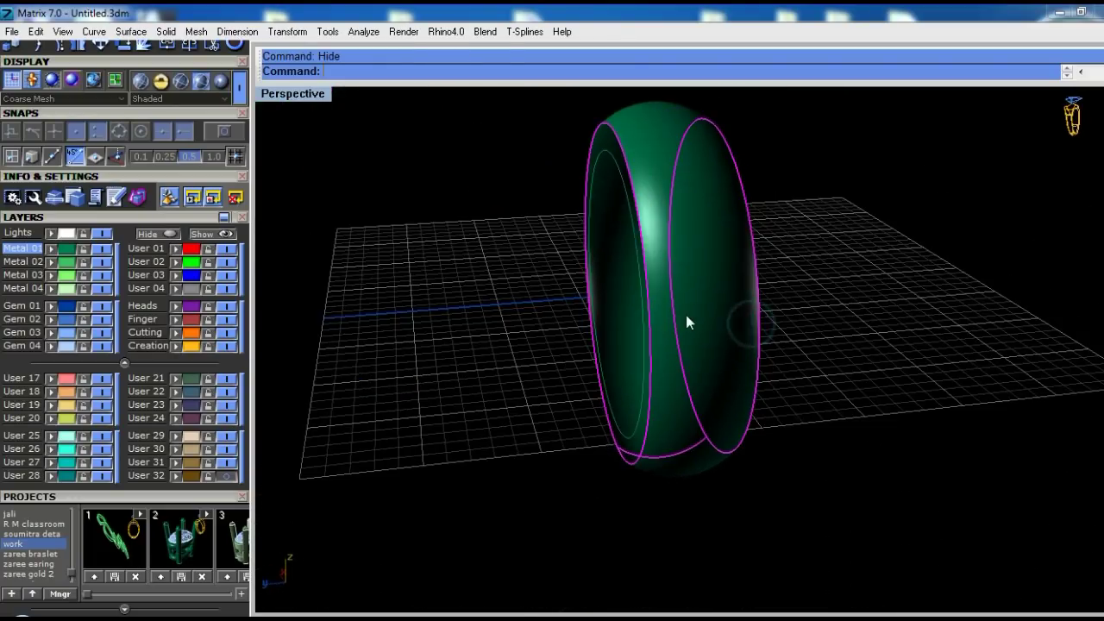
Draw a straight line through the band from above to below in wireframe Right view
{"action": "key", "text": "ctrl+F3"}
{"action": "left_click", "coordinate": [140, 80]}
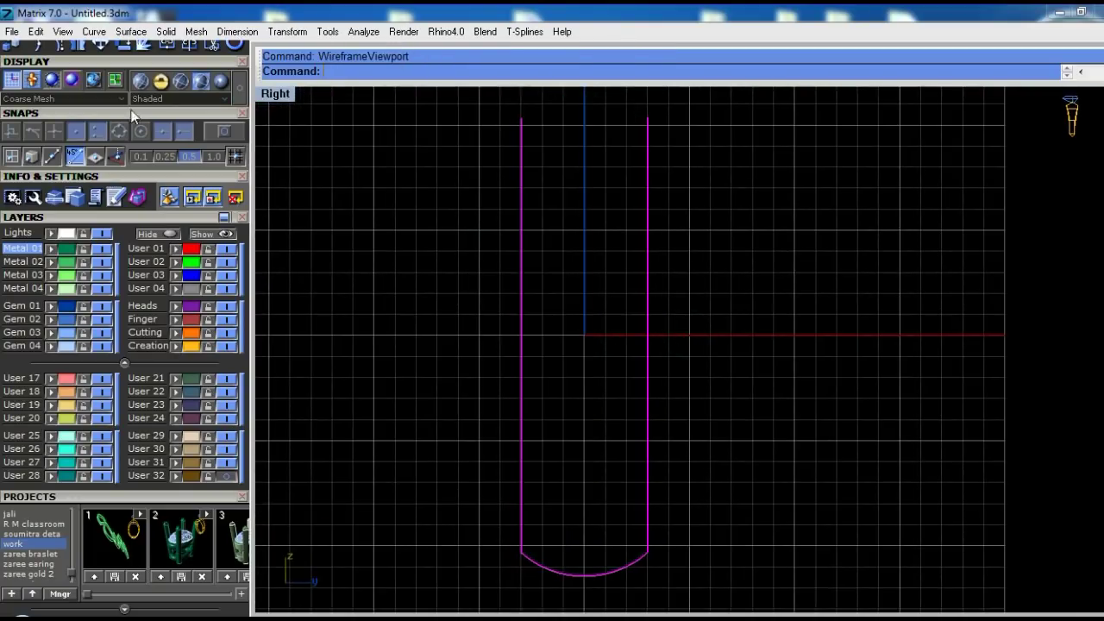
{"action": "left_click", "coordinate": [125, 51]}
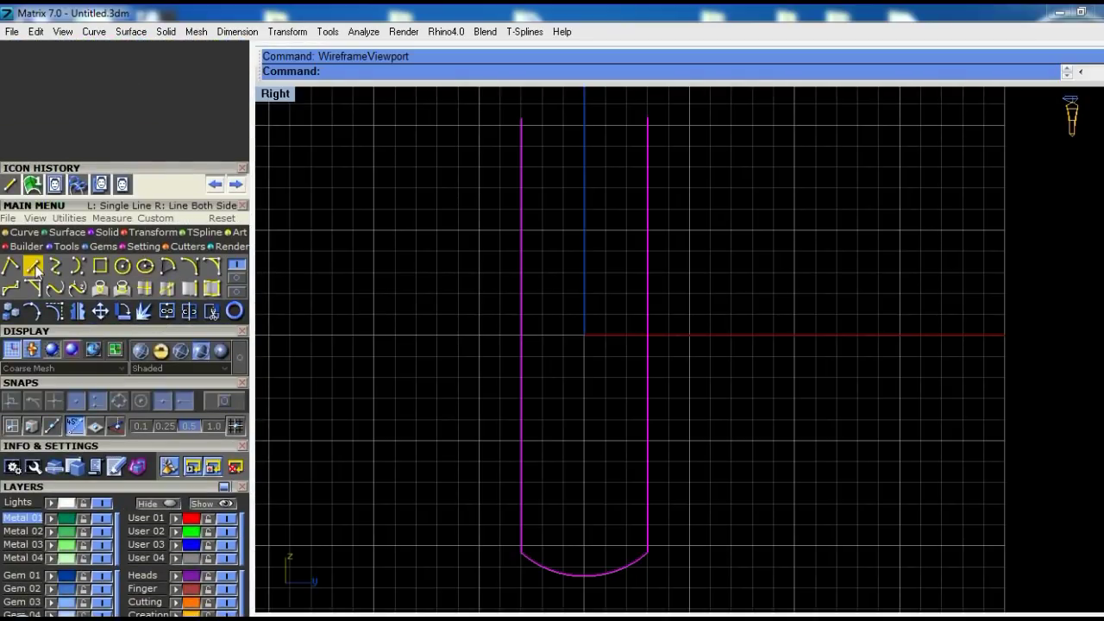
{"action": "left_click", "coordinate": [34, 270]}
{"action": "scroll", "coordinate": [595, 239], "scroll_direction": "down", "scroll_amount": 4}
{"action": "left_click", "coordinate": [640, 102]}
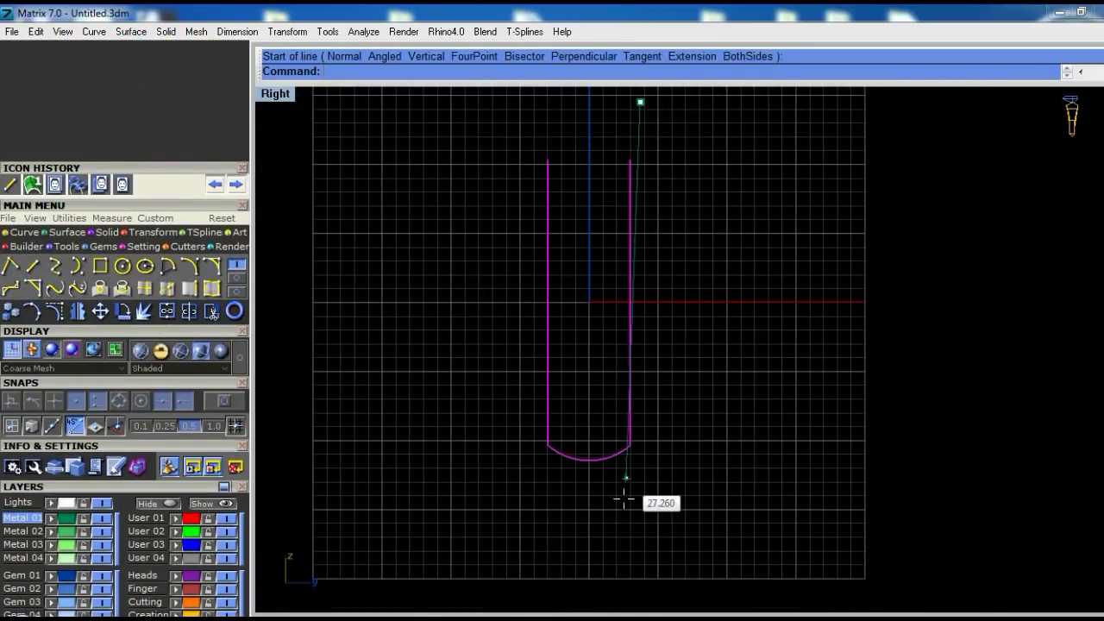
{"action": "left_click", "coordinate": [620, 552]}
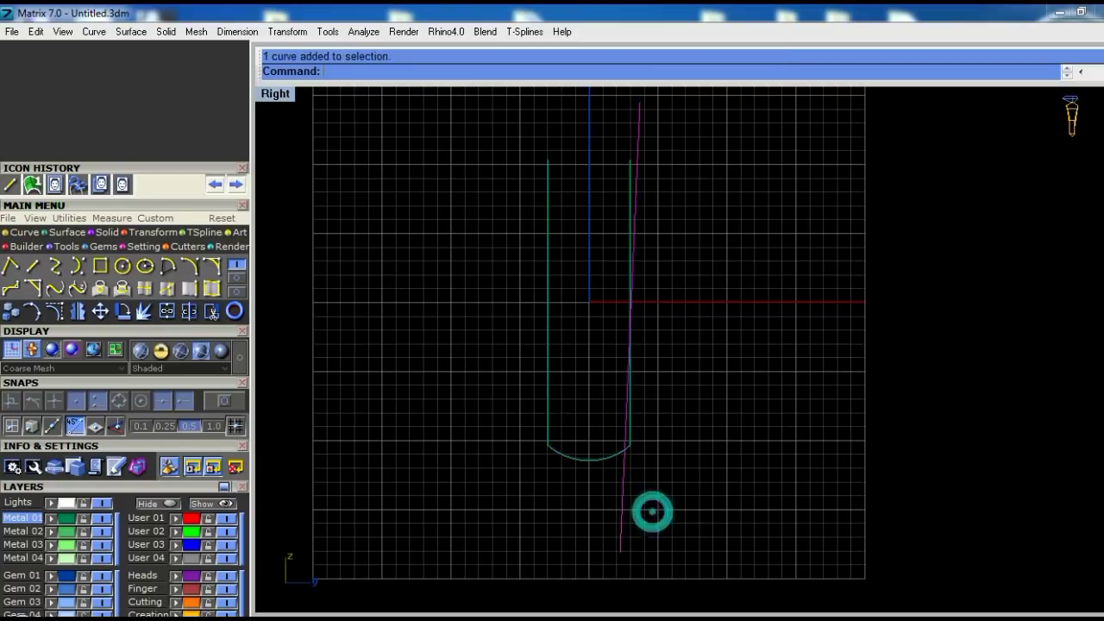
Move the line's top and bottom end points so the line slants
{"action": "scroll", "coordinate": [656, 250], "scroll_direction": "up", "scroll_amount": 1}
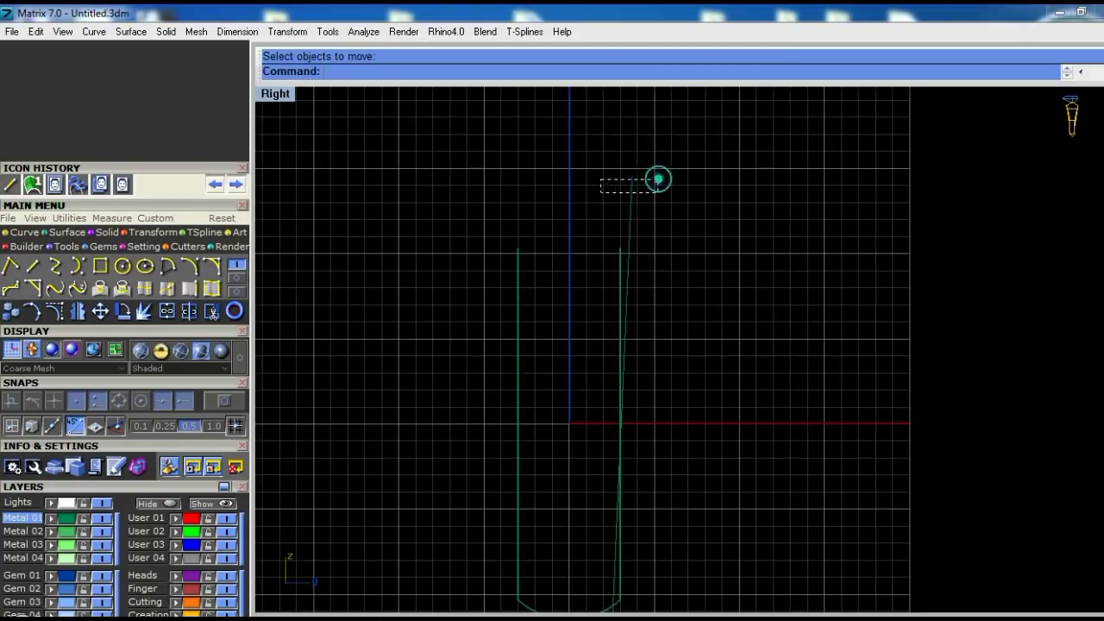
{"action": "scroll", "coordinate": [670, 229], "scroll_direction": "up", "scroll_amount": 2}
{"action": "key", "text": "Return"}
{"action": "left_click", "coordinate": [677, 227]}
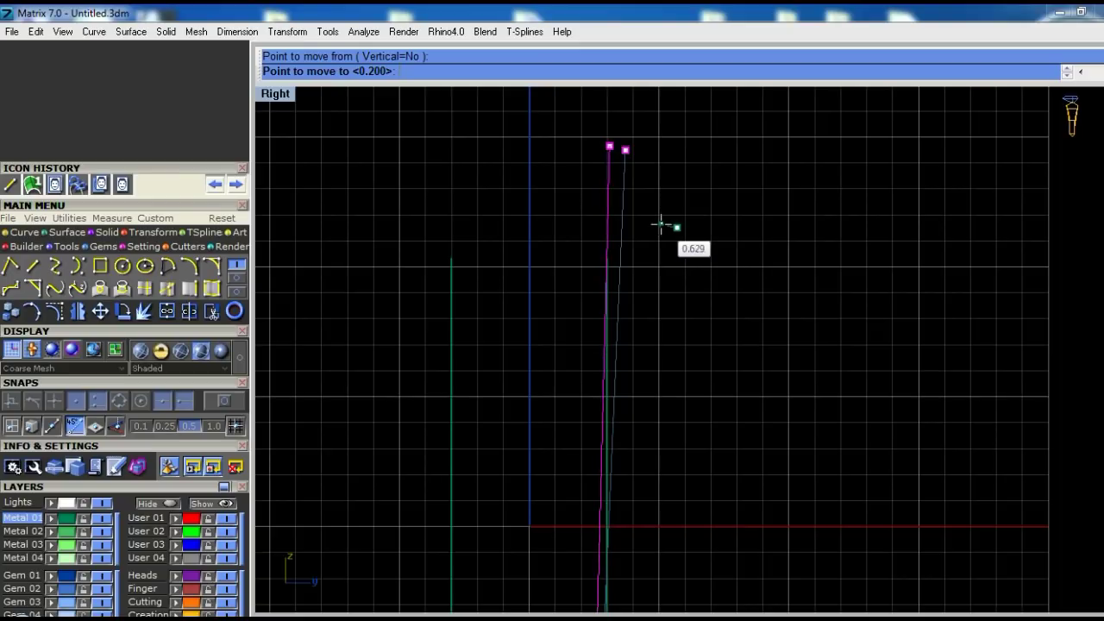
{"action": "left_click", "coordinate": [662, 226]}
{"action": "scroll", "coordinate": [662, 226], "scroll_direction": "down", "scroll_amount": 3}
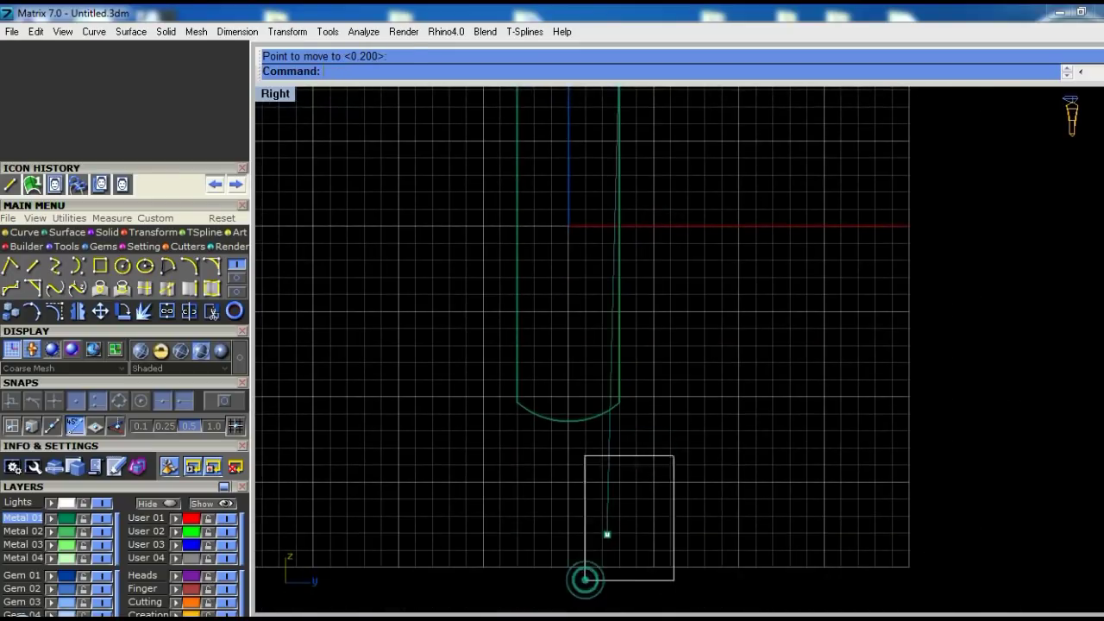
{"action": "left_click_drag", "start_coordinate": [585, 578], "coordinate": [585, 580]}
{"action": "scroll", "coordinate": [652, 480], "scroll_direction": "up", "scroll_amount": 1}
{"action": "key", "text": "Return"}
{"action": "left_click", "coordinate": [661, 471]}
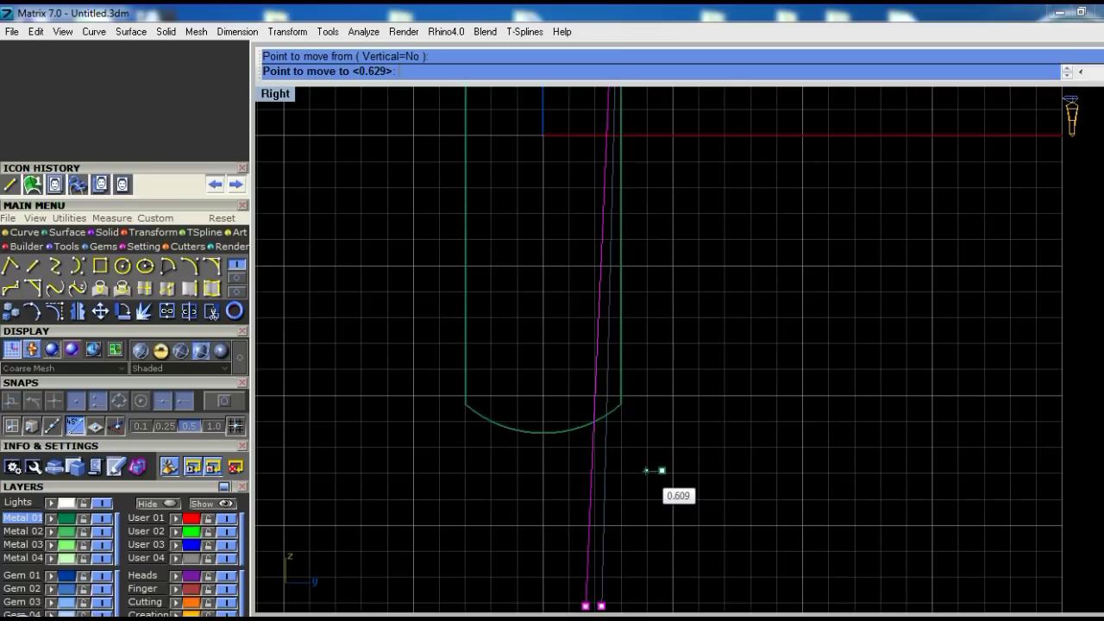
{"action": "left_click", "coordinate": [650, 469]}
Select the slanted line and run Mirror on it
{"action": "left_click", "coordinate": [613, 479]}
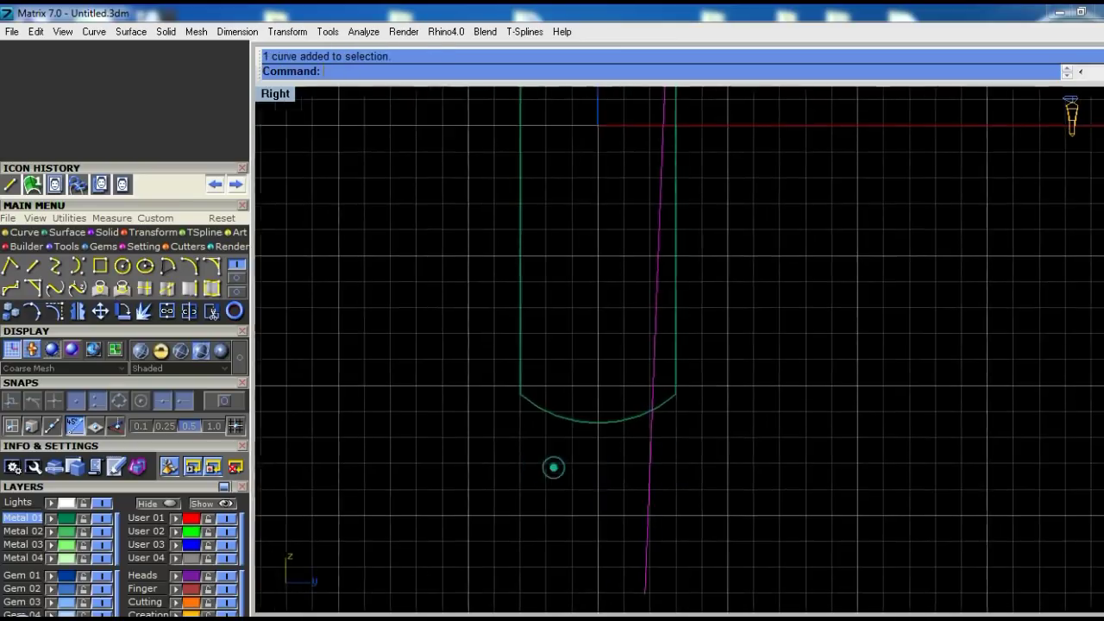
{"action": "type", "text": "mirror"}
{"action": "key", "text": "Return"}
{"action": "key", "text": "Return"}
Mirror the line across the centre axis and draw a radius-4 circle at the profile's bottom arc midpoint
{"action": "left_click", "coordinate": [609, 535]}
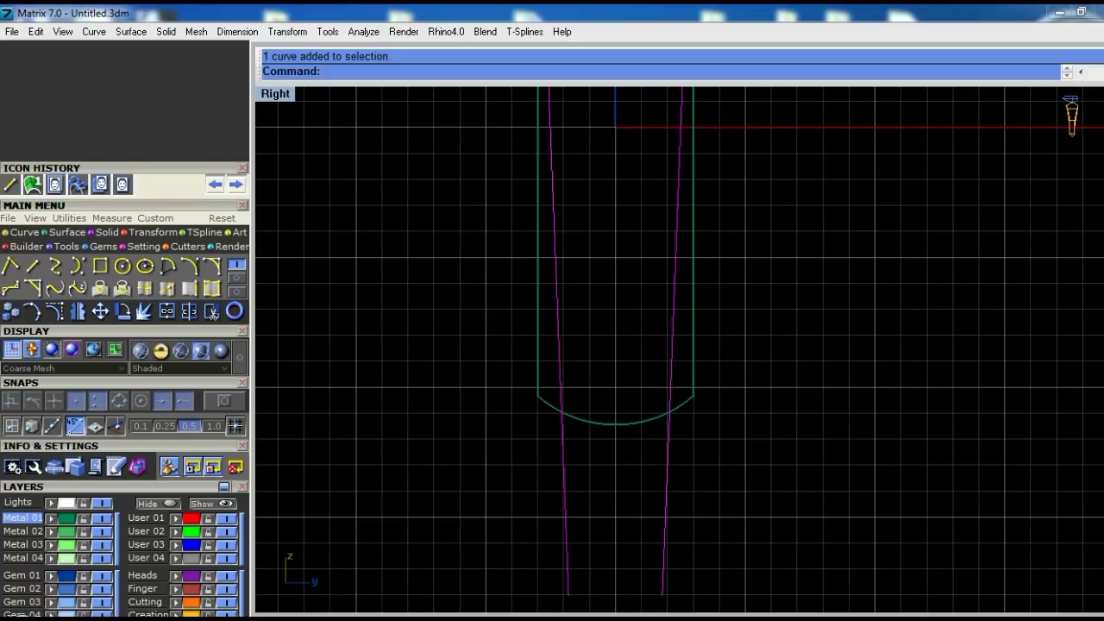
{"action": "left_click", "coordinate": [123, 266]}
{"action": "right_click_drag", "start_coordinate": [719, 463], "coordinate": [740, 376]}
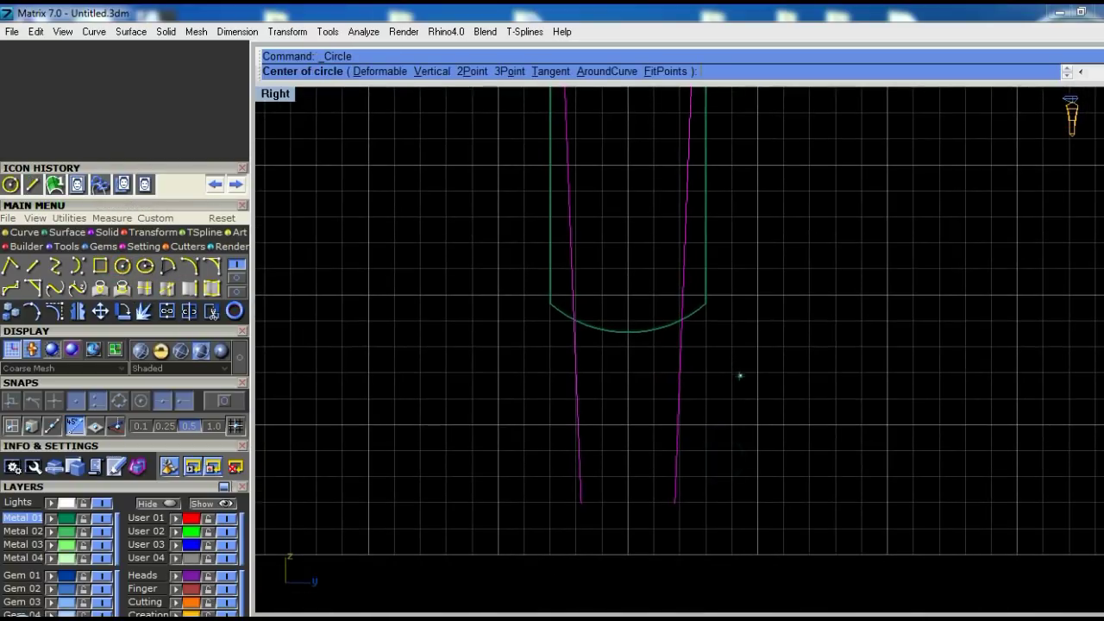
{"action": "right_click_drag", "start_coordinate": [822, 380], "coordinate": [558, 386], "text": "ctrl"}
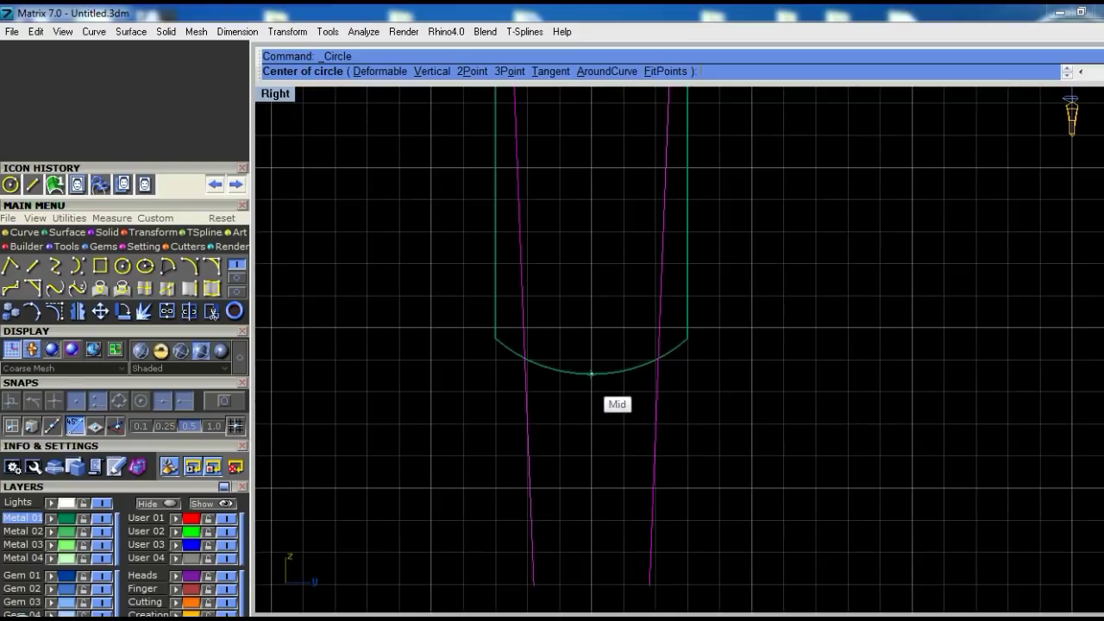
{"action": "left_click", "coordinate": [593, 380]}
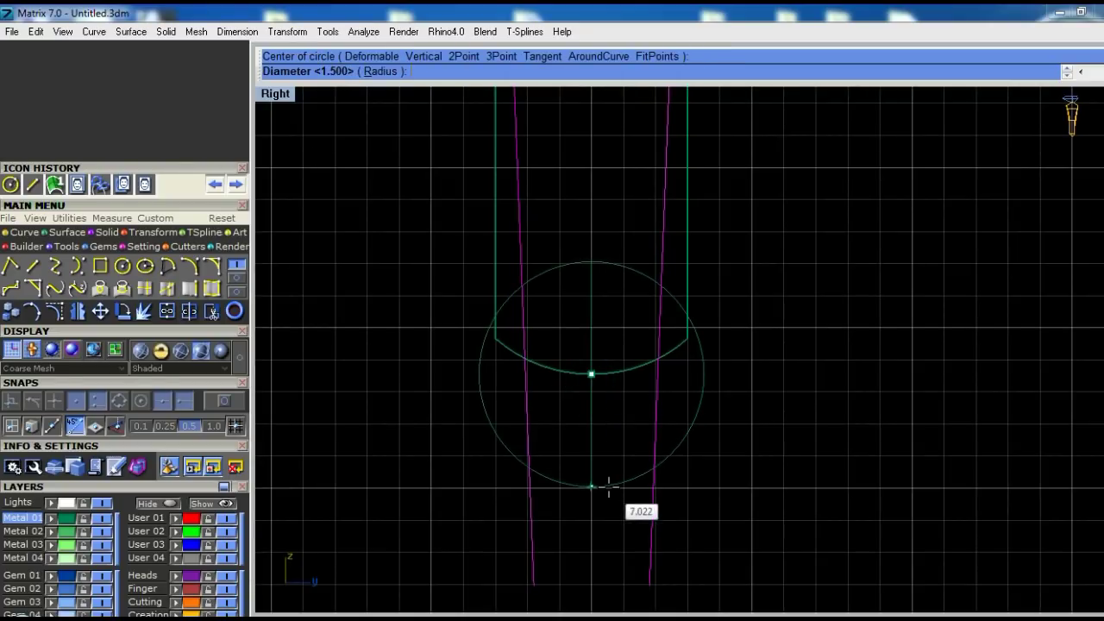
{"action": "type", "text": "3"}
{"action": "key", "text": "Return"}
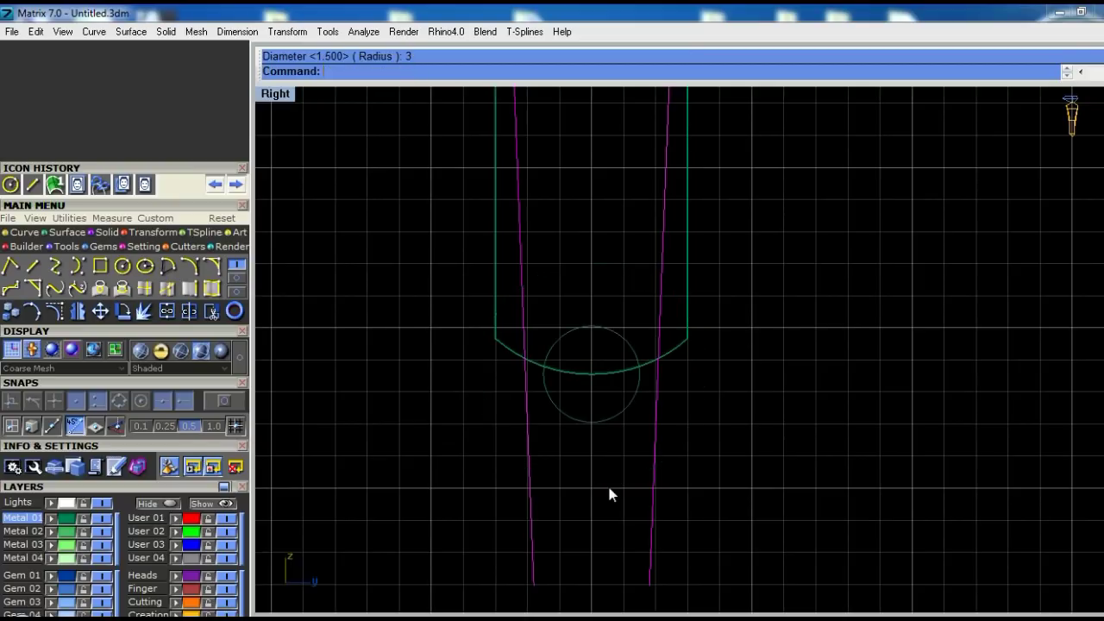
{"action": "key", "text": "ctrl+z"}
{"action": "key", "text": "Return"}
{"action": "left_click", "coordinate": [592, 377]}
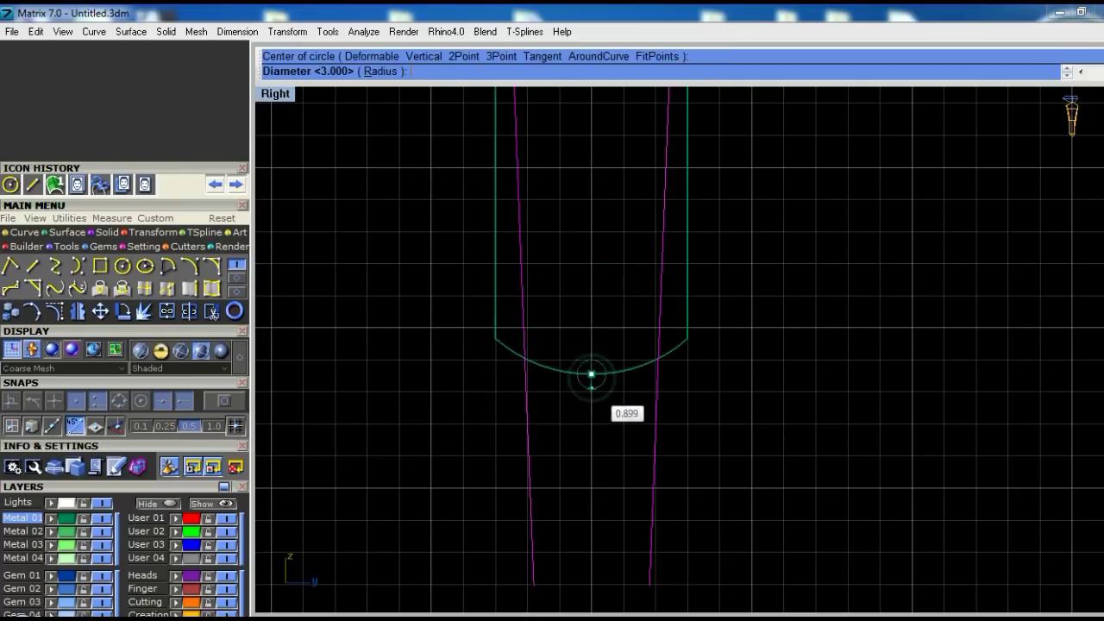
{"action": "type", "text": "5"}
{"action": "key", "text": "Return"}
{"action": "key", "text": "ctrl+z"}
{"action": "key", "text": "Return"}
{"action": "left_click", "coordinate": [589, 372]}
{"action": "key", "text": "Return"}
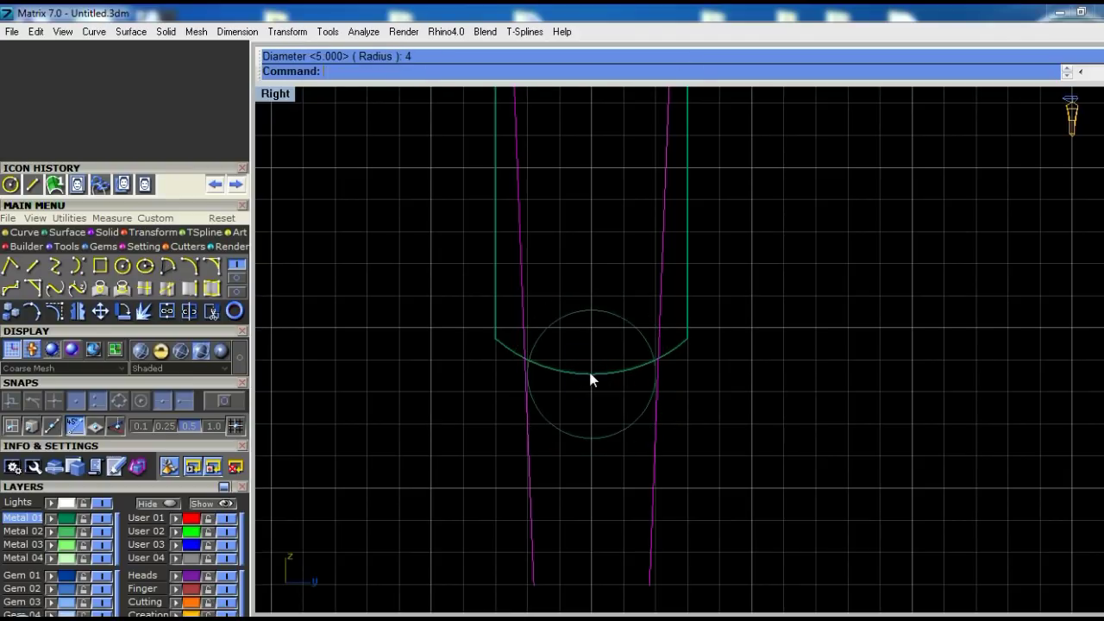
Drag the right slanted line's top control point to fine-tune its slant
{"action": "scroll", "coordinate": [592, 377], "scroll_direction": "down", "scroll_amount": 5}
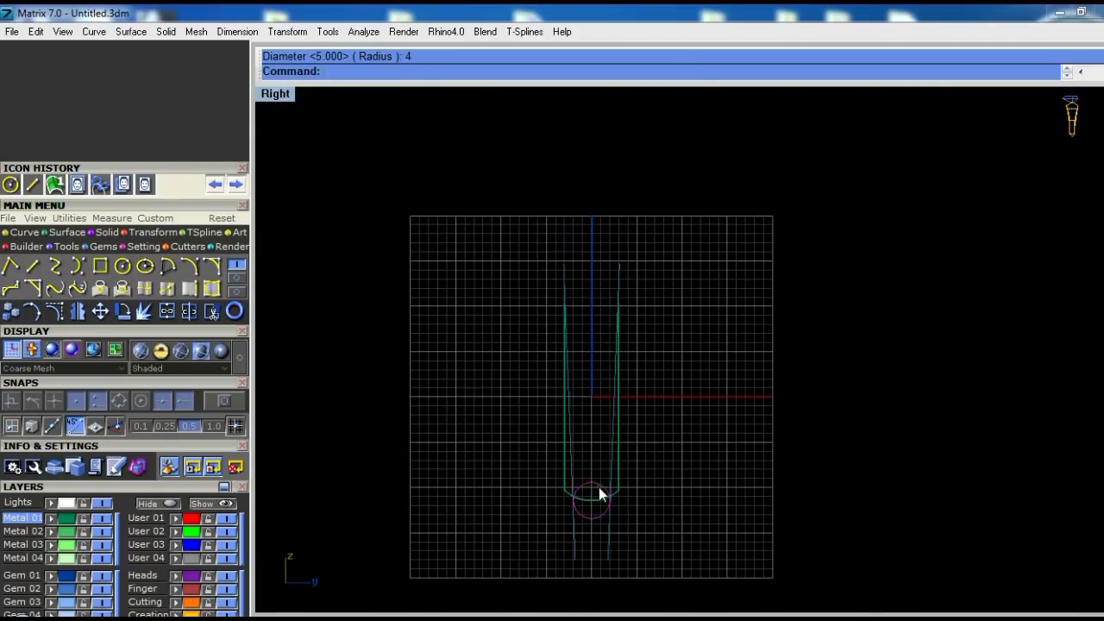
{"action": "scroll", "coordinate": [601, 494], "scroll_direction": "up", "scroll_amount": 3}
{"action": "key", "text": "ctrl+alt+s"}
{"action": "scroll", "coordinate": [615, 449], "scroll_direction": "up", "scroll_amount": 2}
{"action": "type", "text": "d"}
{"action": "left_click", "coordinate": [602, 535]}
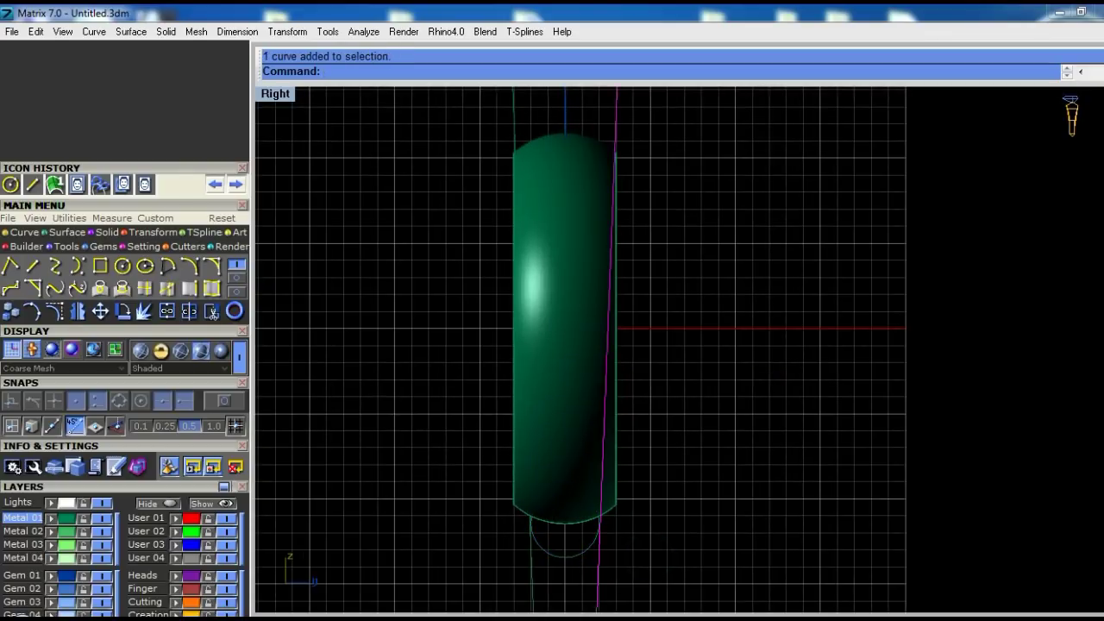
{"action": "right_click_drag", "start_coordinate": [542, 478], "coordinate": [555, 461]}
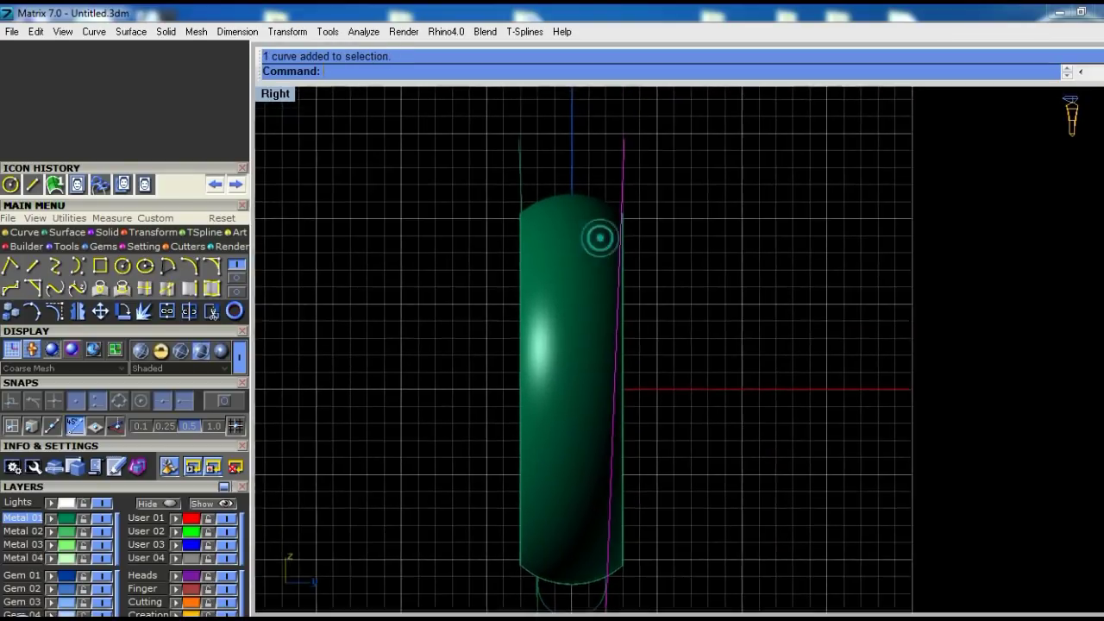
{"action": "scroll", "coordinate": [595, 236], "scroll_direction": "up", "scroll_amount": 3}
{"action": "key", "text": "F10"}
{"action": "left_click", "coordinate": [618, 124]}
{"action": "scroll", "coordinate": [619, 124], "scroll_direction": "up", "scroll_amount": 2}
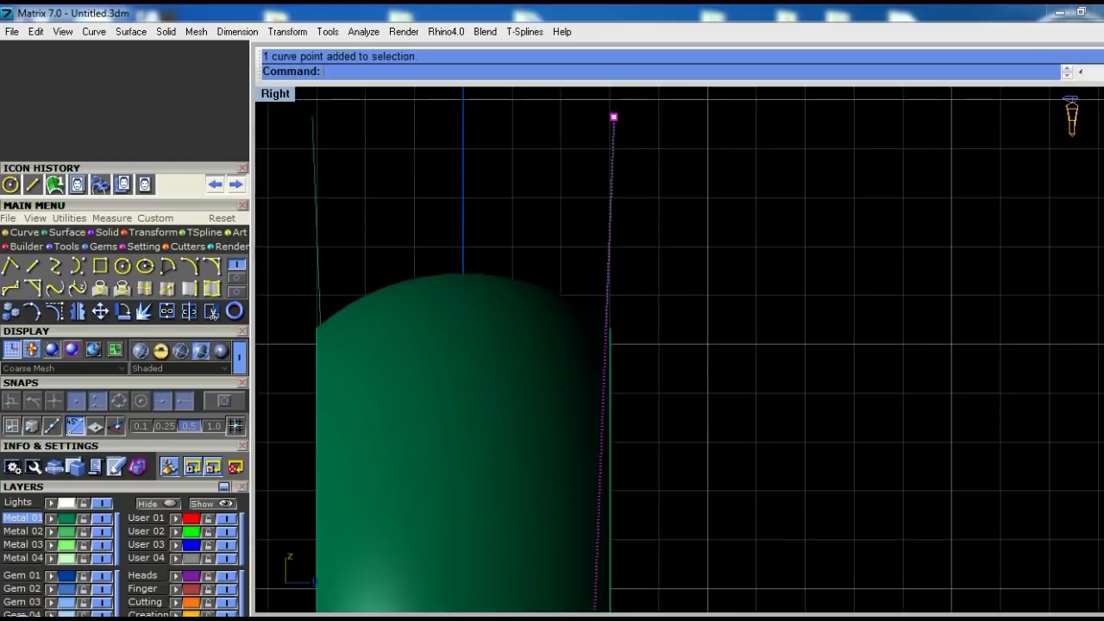
{"action": "scroll", "coordinate": [644, 244], "scroll_direction": "up", "scroll_amount": 2}
{"action": "left_click_drag", "start_coordinate": [643, 244], "coordinate": [647, 239]}
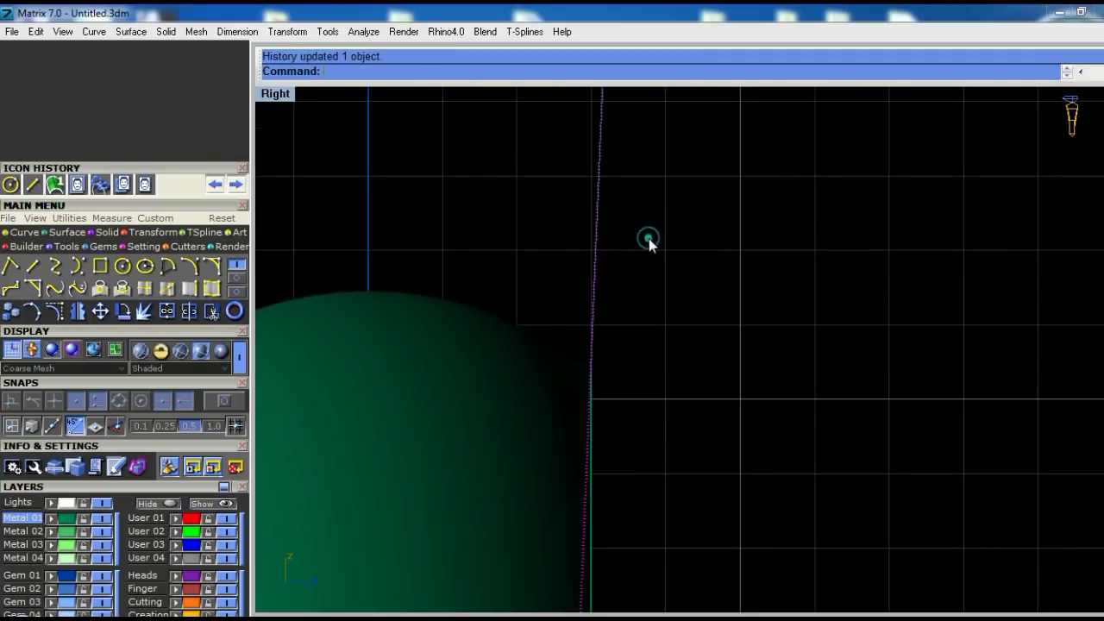
Trim away the band's left and right overhangs using the two slanted lines
{"action": "scroll", "coordinate": [648, 239], "scroll_direction": "down", "scroll_amount": 3}
{"action": "scroll", "coordinate": [629, 167], "scroll_direction": "down", "scroll_amount": 2}
{"action": "left_click", "coordinate": [510, 155]}
{"action": "scroll", "coordinate": [601, 285], "scroll_direction": "down", "scroll_amount": 1}
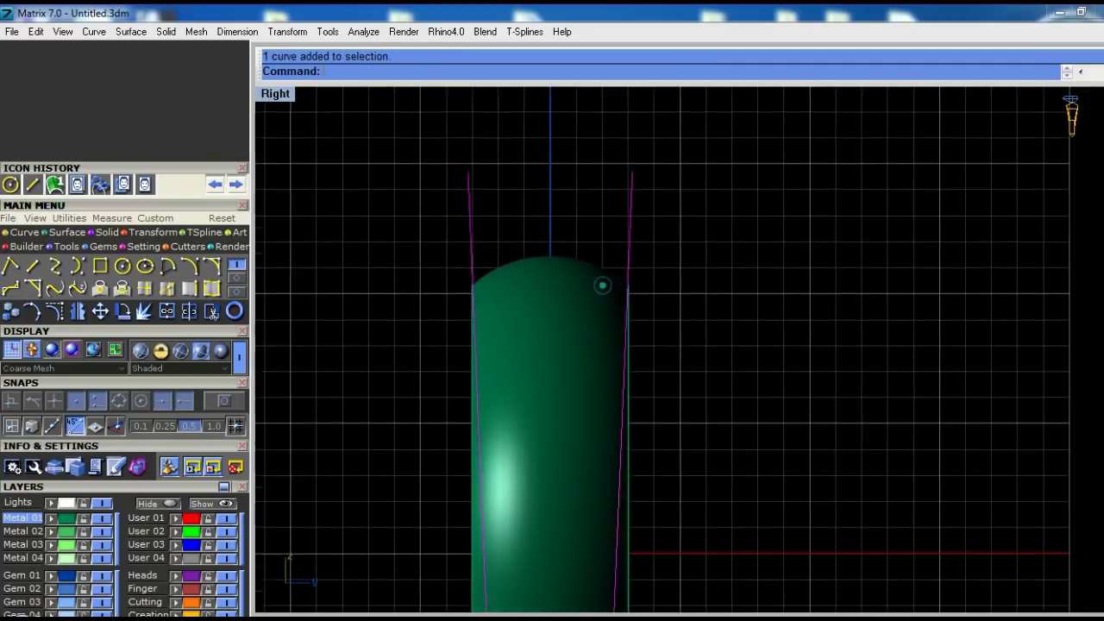
{"action": "scroll", "coordinate": [663, 475], "scroll_direction": "down", "scroll_amount": 1}
{"action": "scroll", "coordinate": [662, 475], "scroll_direction": "up", "scroll_amount": 3}
{"action": "key", "text": "Return"}
{"action": "scroll", "coordinate": [686, 413], "scroll_direction": "up", "scroll_amount": 1}
{"action": "left_click", "coordinate": [679, 412]}
{"action": "left_click", "coordinate": [503, 449]}
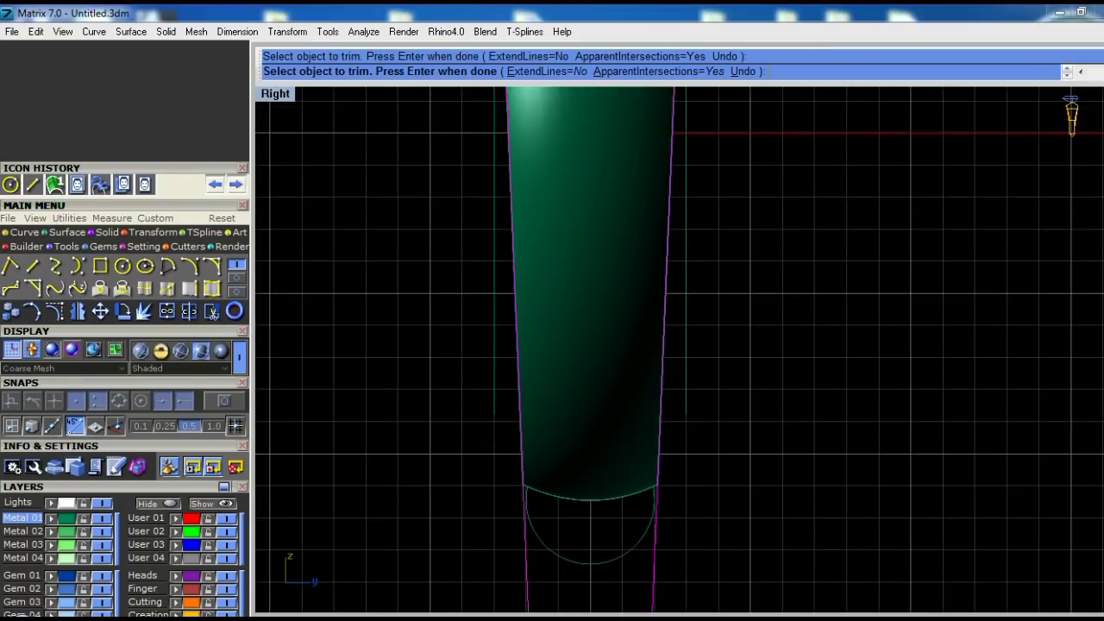
{"action": "key", "text": "Return"}
{"action": "key", "text": "ctrl+F4"}
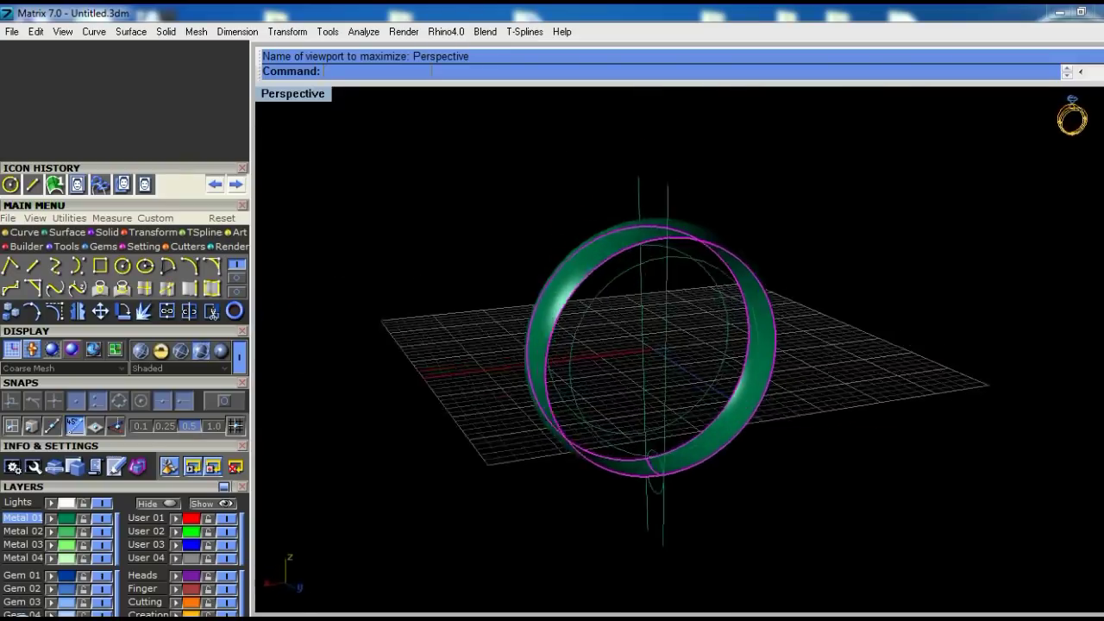
Select and hide the construction curves around the ring
{"action": "right_click_drag", "start_coordinate": [638, 483], "coordinate": [690, 443]}
{"action": "left_click_drag", "start_coordinate": [705, 222], "coordinate": [778, 158]}
{"action": "right_click_drag", "start_coordinate": [779, 158], "coordinate": [635, 210]}
{"action": "key", "text": "ctrl+h"}
Duplicate the ring's inner edge and fill the opening with a Patch surface
{"action": "mouse_move", "coordinate": [710, 469]}
{"action": "right_mouse_down"}
{"action": "mouse_move", "coordinate": [686, 334]}
{"action": "mouse_move", "coordinate": [737, 403]}
{"action": "mouse_move", "coordinate": [699, 318]}
{"action": "right_mouse_up"}
{"action": "left_click", "coordinate": [699, 318]}
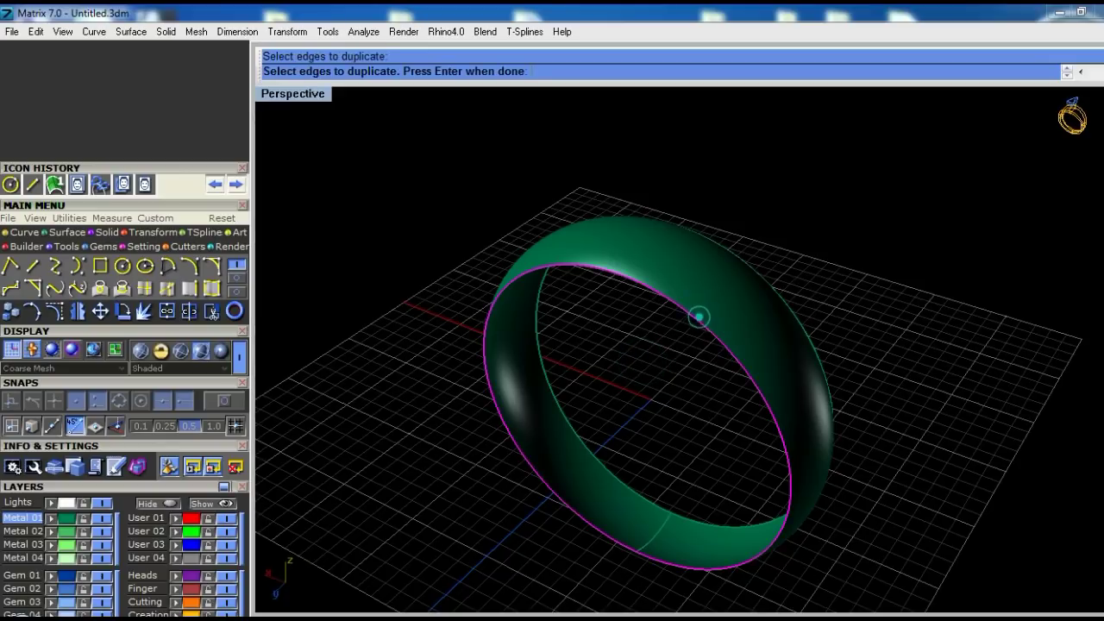
{"action": "right_click", "coordinate": [702, 328]}
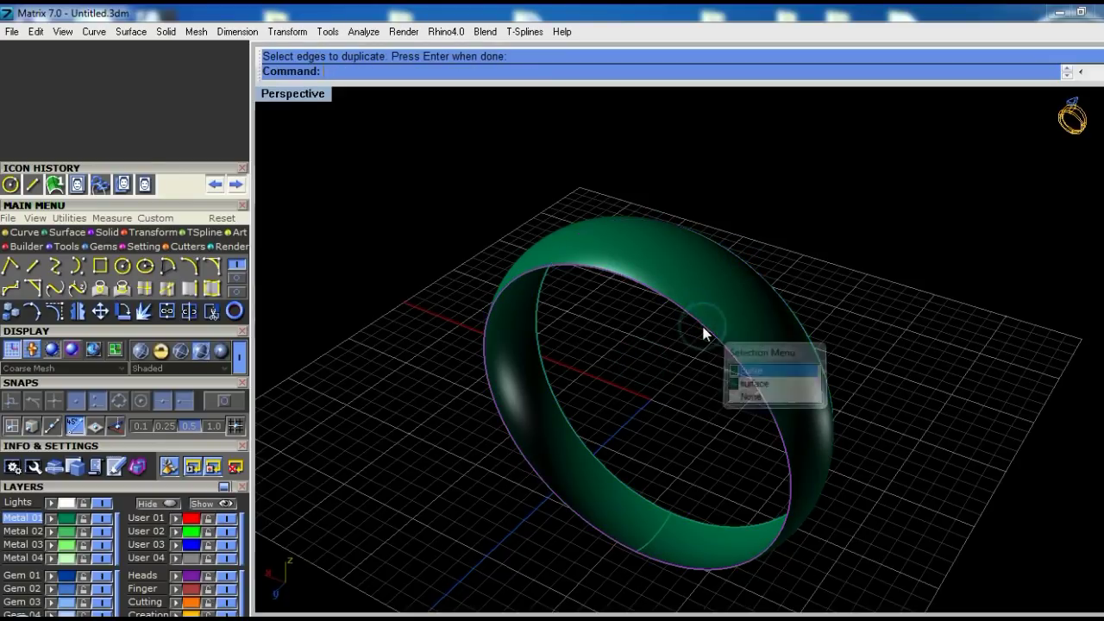
{"action": "type", "text": "Patch"}
{"action": "key", "text": "Return"}
{"action": "key", "text": "Return"}
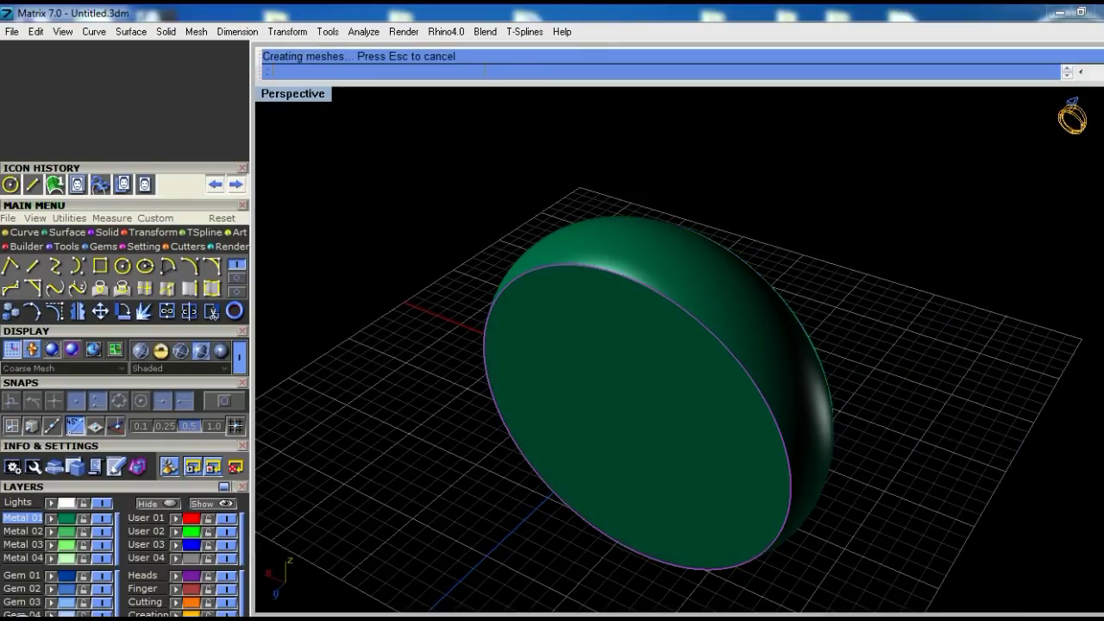
Hide the front band surface so only the disc face remains
{"action": "right_click_drag", "start_coordinate": [693, 324], "coordinate": [850, 338]}
{"action": "left_click", "coordinate": [647, 245]}
{"action": "left_click", "coordinate": [664, 267]}
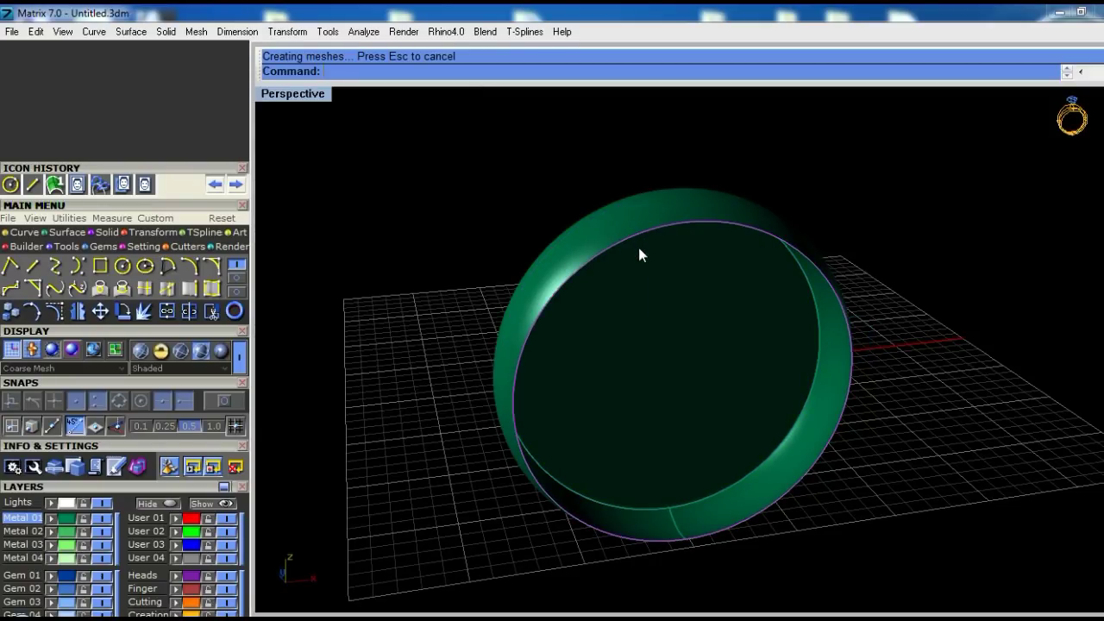
{"action": "key", "text": "Delete"}
Offset the disc face into a 0.450-thick solid with OffsetSrf, then maximize the Front view
{"action": "right_click_drag", "start_coordinate": [596, 374], "coordinate": [759, 330]}
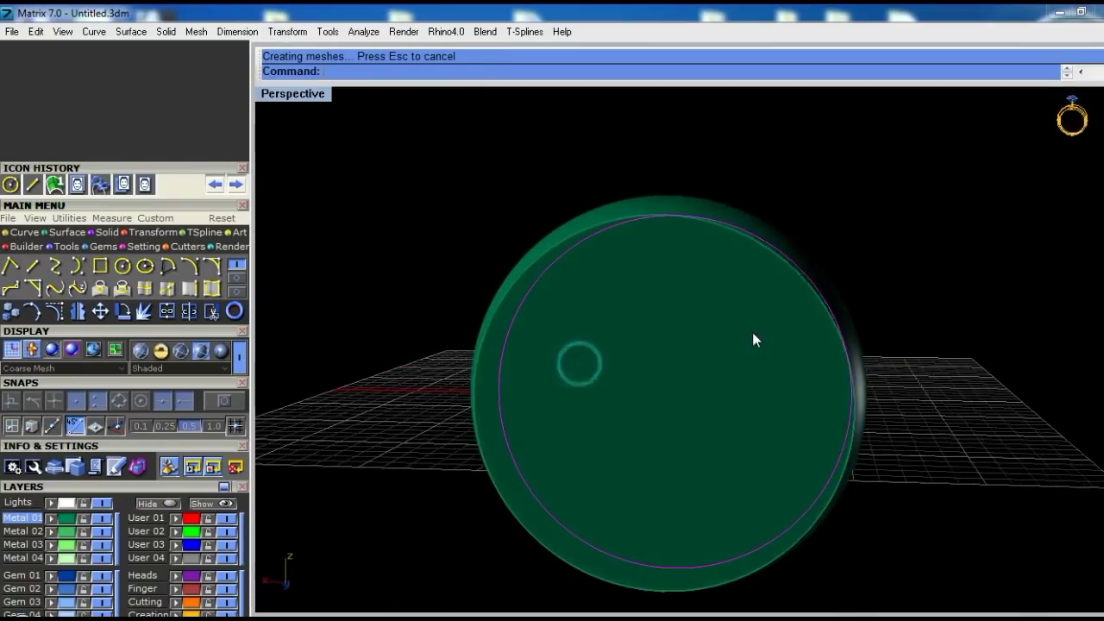
{"action": "scroll", "coordinate": [759, 331], "scroll_direction": "up", "scroll_amount": 2}
{"action": "mouse_move", "coordinate": [640, 315]}
{"action": "right_mouse_down"}
{"action": "mouse_move", "coordinate": [797, 334]}
{"action": "mouse_move", "coordinate": [781, 375]}
{"action": "right_mouse_up"}
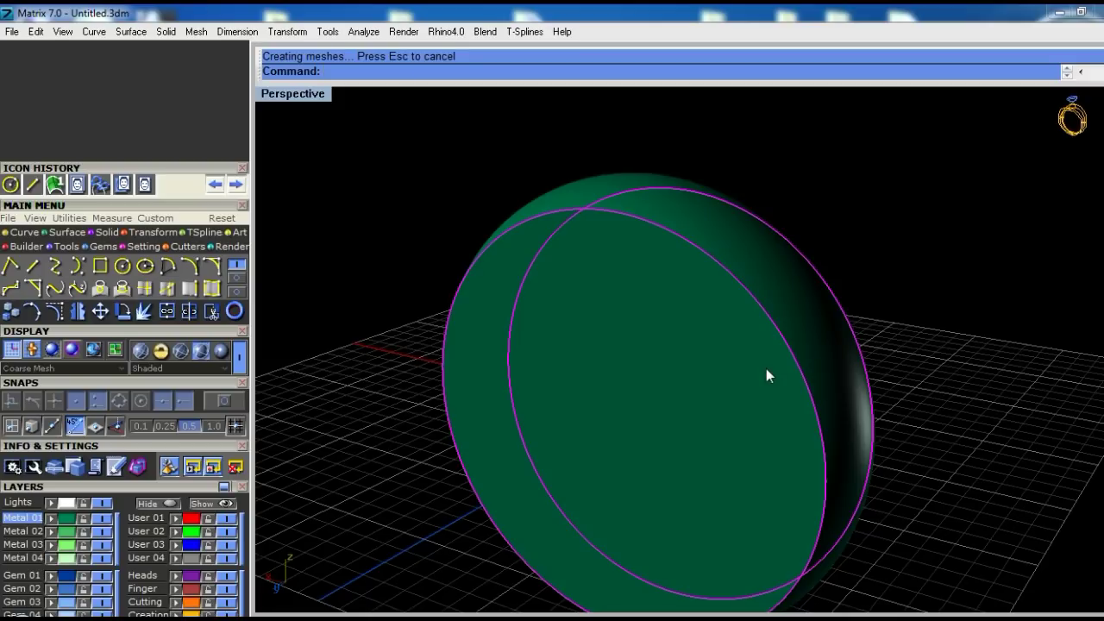
{"action": "type", "text": "OffsetSrf"}
{"action": "key", "text": "Return"}
{"action": "right_click_drag", "start_coordinate": [765, 371], "coordinate": [625, 379]}
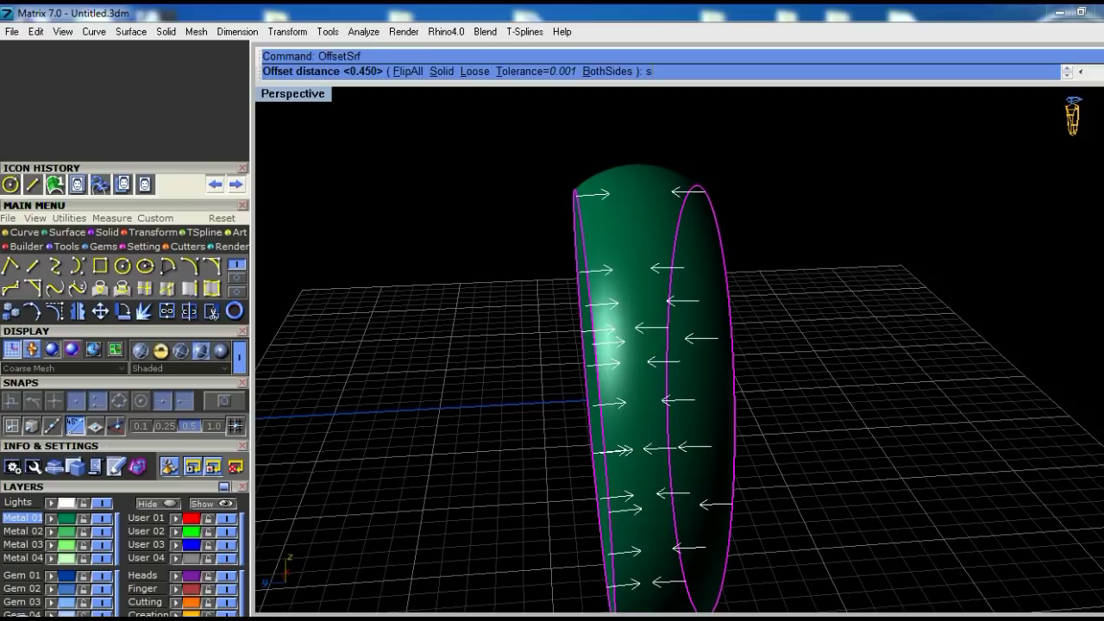
{"action": "key", "text": "Return"}
{"action": "key", "text": "ctrl+F2"}
Swap hidden objects to pick a ring curve, then swap back to the shaded disc
{"action": "key", "text": "ctrl+shift+h"}
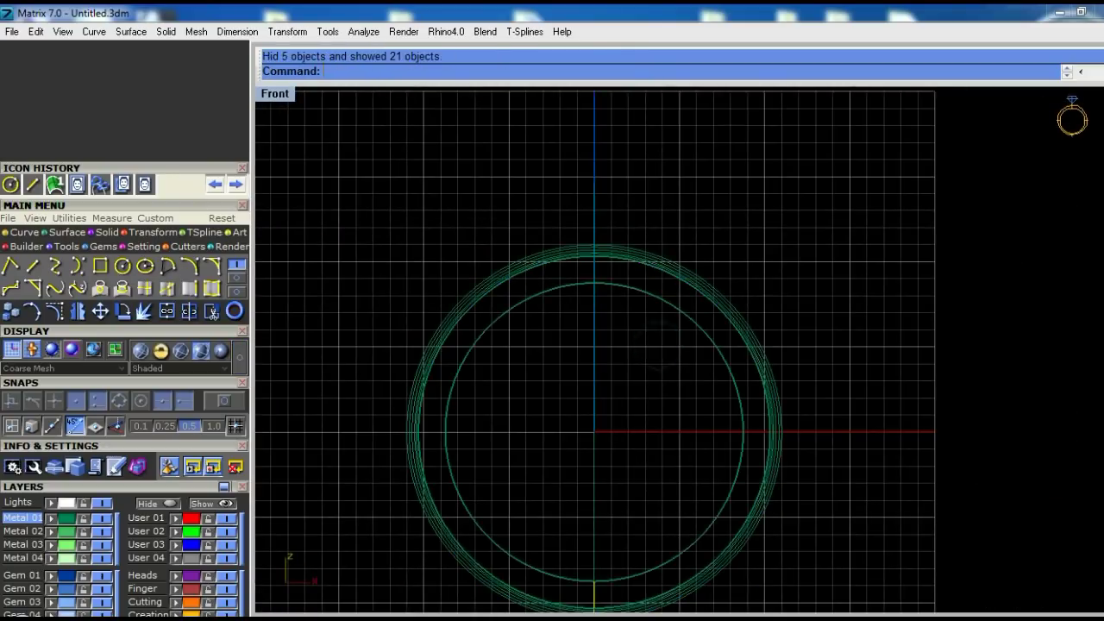
{"action": "scroll", "coordinate": [659, 353], "scroll_direction": "up", "scroll_amount": 1}
{"action": "left_click", "coordinate": [672, 295]}
{"action": "key", "text": "Escape"}
{"action": "key", "text": "ctrl+shift+h"}
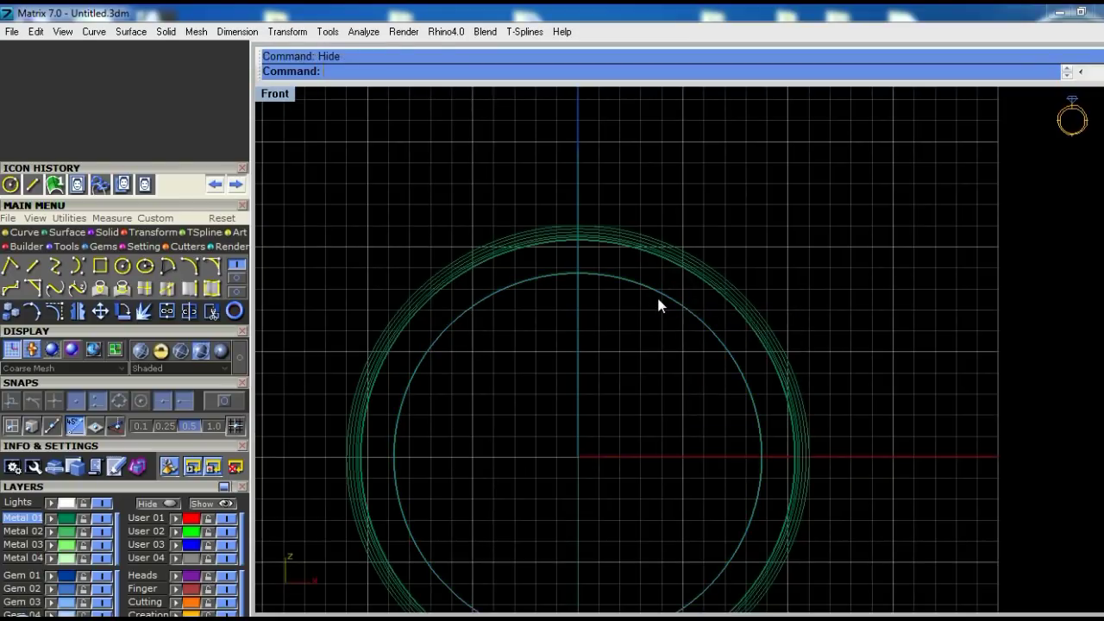
{"action": "left_click", "coordinate": [681, 302]}
Check the circle's diameter with DimDiameter, then cancel the dimension
{"action": "key", "text": "ctrl+alt+s"}
{"action": "type", "text": "d"}
{"action": "scroll", "coordinate": [700, 335], "scroll_direction": "down", "scroll_amount": 2}
{"action": "type", "text": "imdiameter"}
{"action": "key", "text": "Return"}
{"action": "left_click", "coordinate": [681, 326]}
{"action": "key", "text": "Escape"}
Cut the hole through the solid disc with the cutter
{"action": "scroll", "coordinate": [646, 342], "scroll_direction": "up", "scroll_amount": 2}
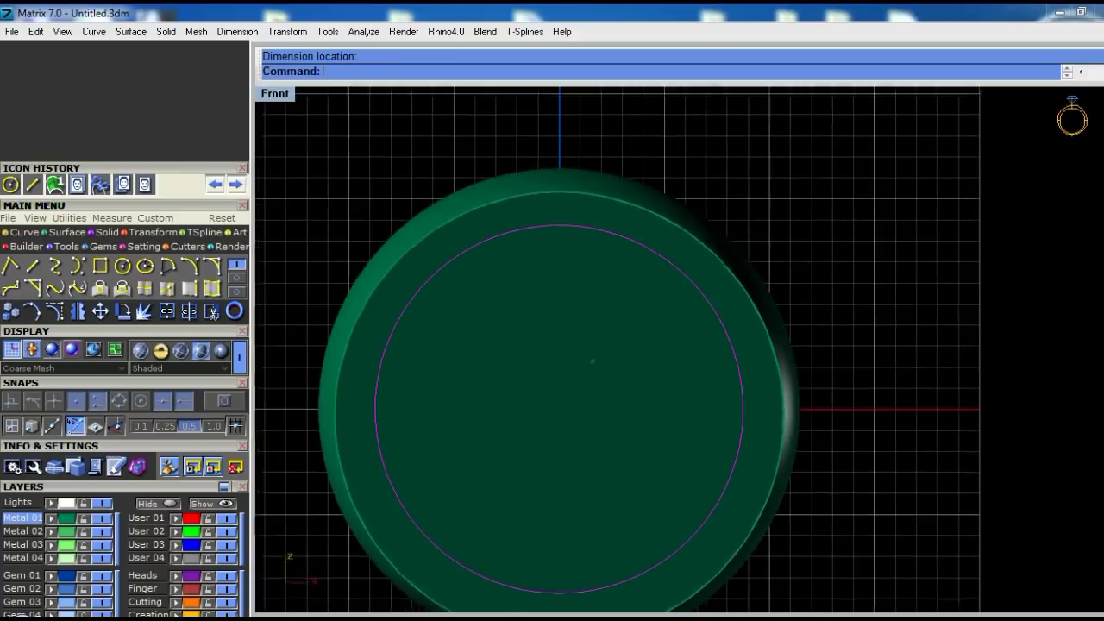
{"action": "scroll", "coordinate": [646, 342], "scroll_direction": "up", "scroll_amount": 1}
{"action": "key", "text": "Return"}
{"action": "left_click", "coordinate": [634, 336]}
{"action": "key", "text": "Return"}
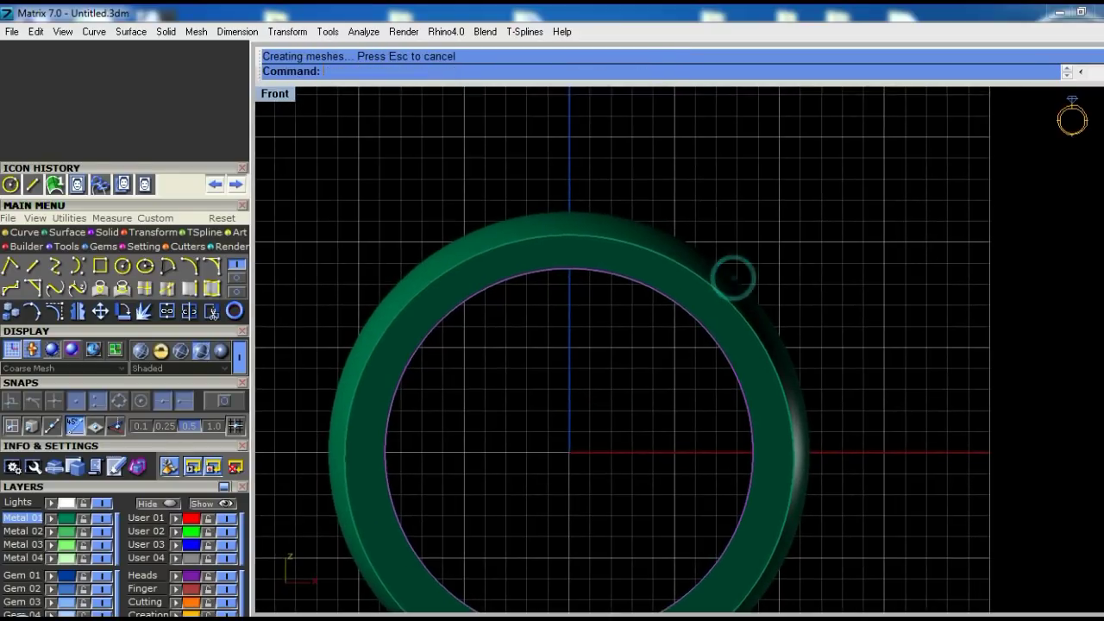
Maximize Perspective, hide the cutter curves and frame the ring band up close
{"action": "key", "text": "ctrl+F4"}
{"action": "mouse_move", "coordinate": [755, 344]}
{"action": "right_mouse_down"}
{"action": "mouse_move", "coordinate": [796, 368]}
{"action": "mouse_move", "coordinate": [636, 413]}
{"action": "mouse_move", "coordinate": [633, 402]}
{"action": "mouse_move", "coordinate": [728, 366]}
{"action": "mouse_move", "coordinate": [715, 432]}
{"action": "mouse_move", "coordinate": [736, 466]}
{"action": "mouse_move", "coordinate": [729, 397]}
{"action": "mouse_move", "coordinate": [668, 331]}
{"action": "mouse_move", "coordinate": [647, 379]}
{"action": "mouse_move", "coordinate": [700, 392]}
{"action": "right_mouse_up"}
{"action": "key", "text": "ctrl+h"}
{"action": "left_click", "coordinate": [669, 329]}
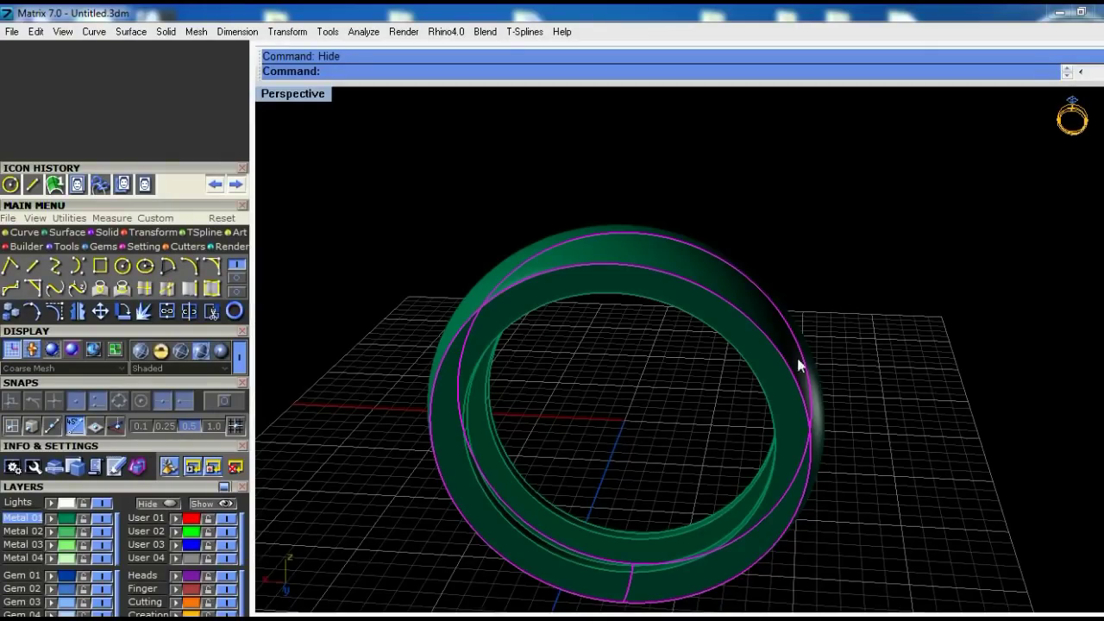
{"action": "mouse_move", "coordinate": [798, 366]}
{"action": "right_mouse_down"}
{"action": "mouse_move", "coordinate": [639, 336]}
{"action": "mouse_move", "coordinate": [646, 311]}
{"action": "mouse_move", "coordinate": [570, 440]}
{"action": "right_mouse_up"}
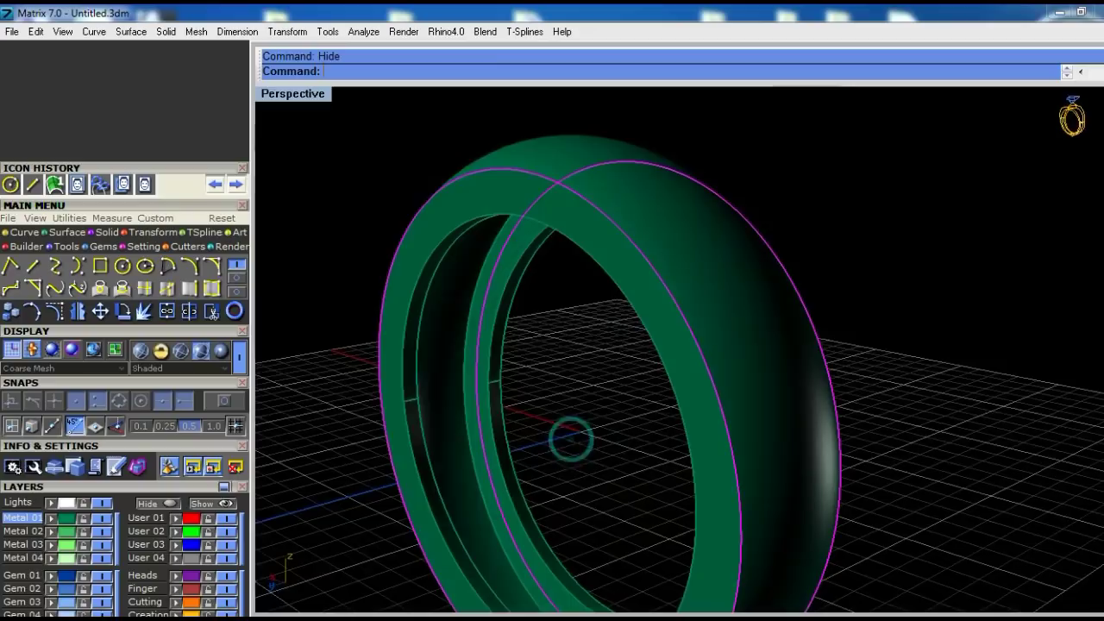
{"action": "type", "text": "os"}
Offset the ring surface 0.7 inward using FlipAll
{"action": "key", "text": "Return"}
{"action": "scroll", "coordinate": [628, 361], "scroll_direction": "down", "scroll_amount": 3}
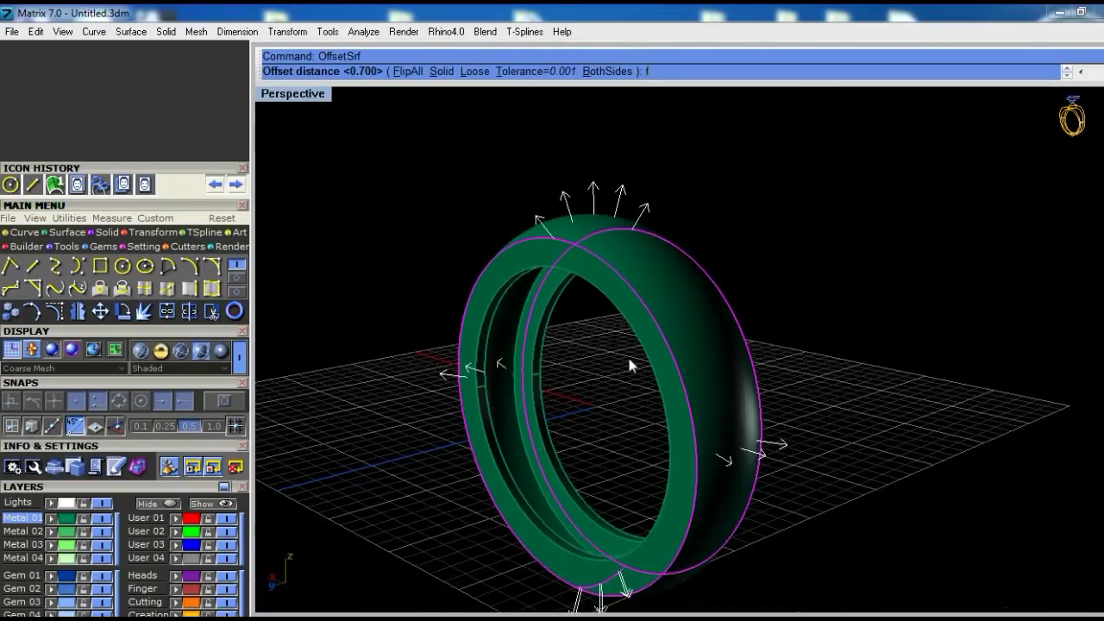
{"action": "type", "text": "f"}
{"action": "key", "text": "Return"}
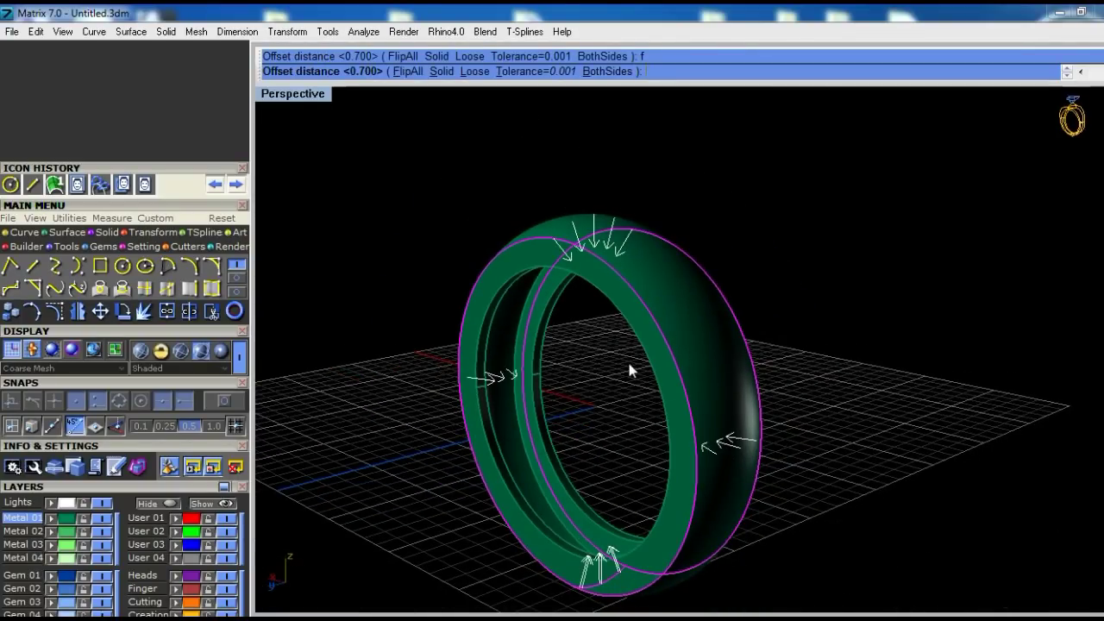
{"action": "key", "text": "Return"}
{"action": "right_click_drag", "start_coordinate": [641, 267], "coordinate": [632, 297]}
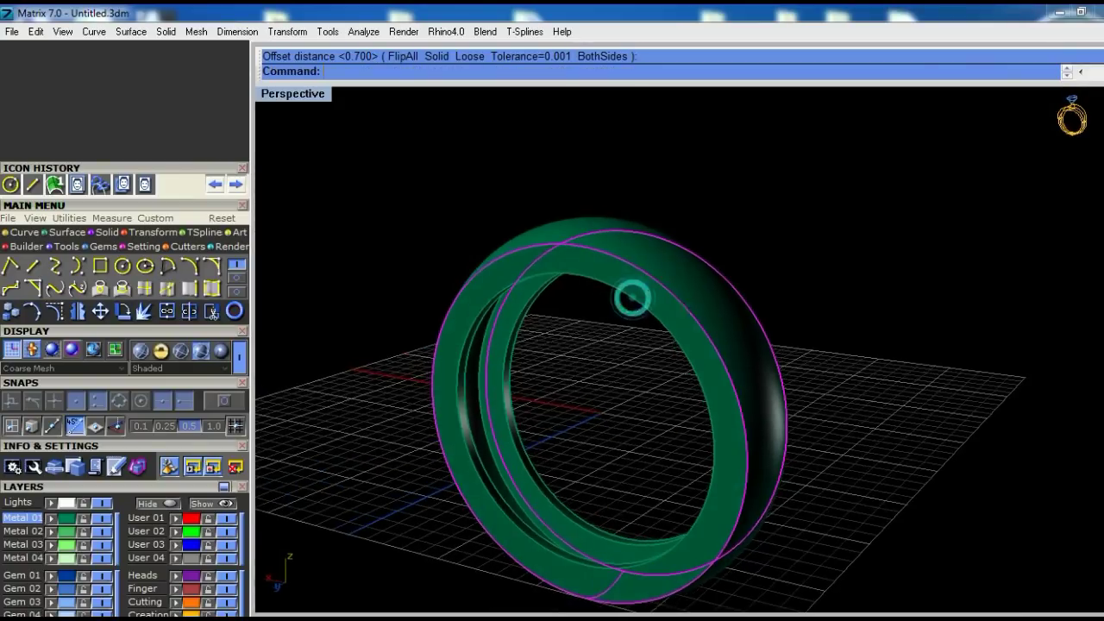
In the Front view, draw a BothSides horizontal line from 0 across the ring
{"action": "key", "text": "ctrl+F2"}
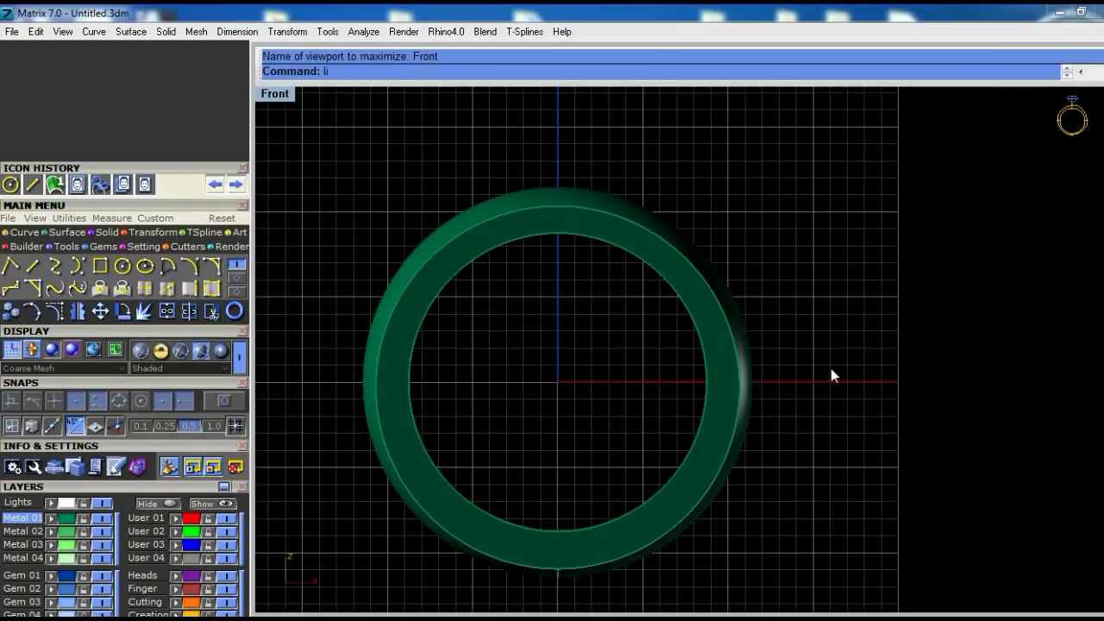
{"action": "key", "text": "Return"}
{"action": "type", "text": "0"}
{"action": "key", "text": "Return"}
{"action": "scroll", "coordinate": [818, 371], "scroll_direction": "down", "scroll_amount": 1}
{"action": "type", "text": "b"}
{"action": "key", "text": "Return"}
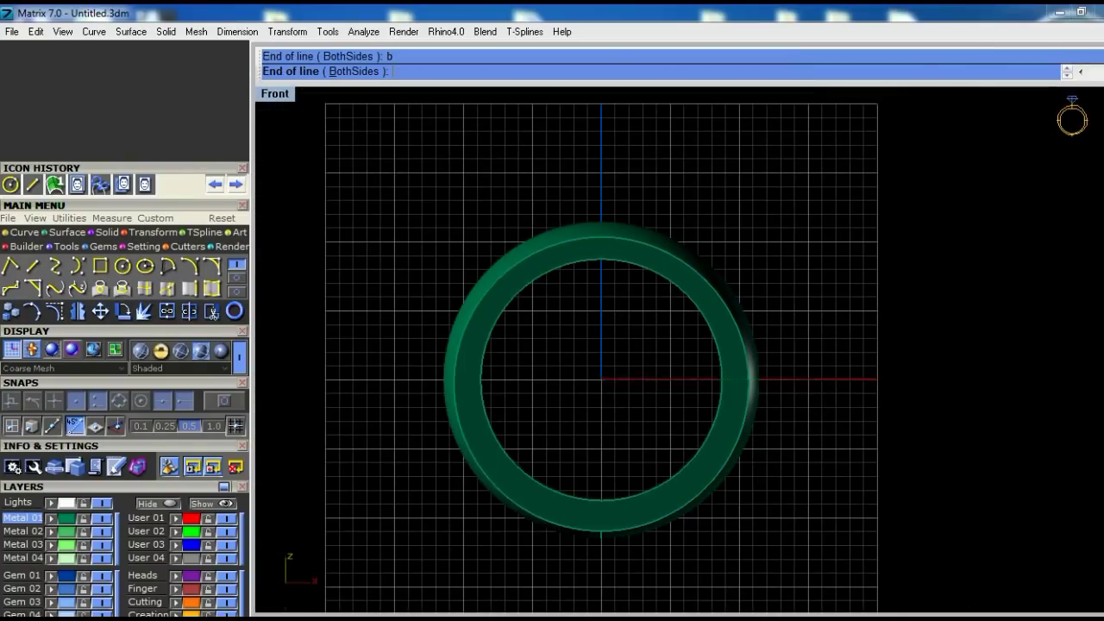
{"action": "left_click", "coordinate": [936, 382]}
{"action": "right_click_drag", "start_coordinate": [880, 395], "coordinate": [876, 434]}
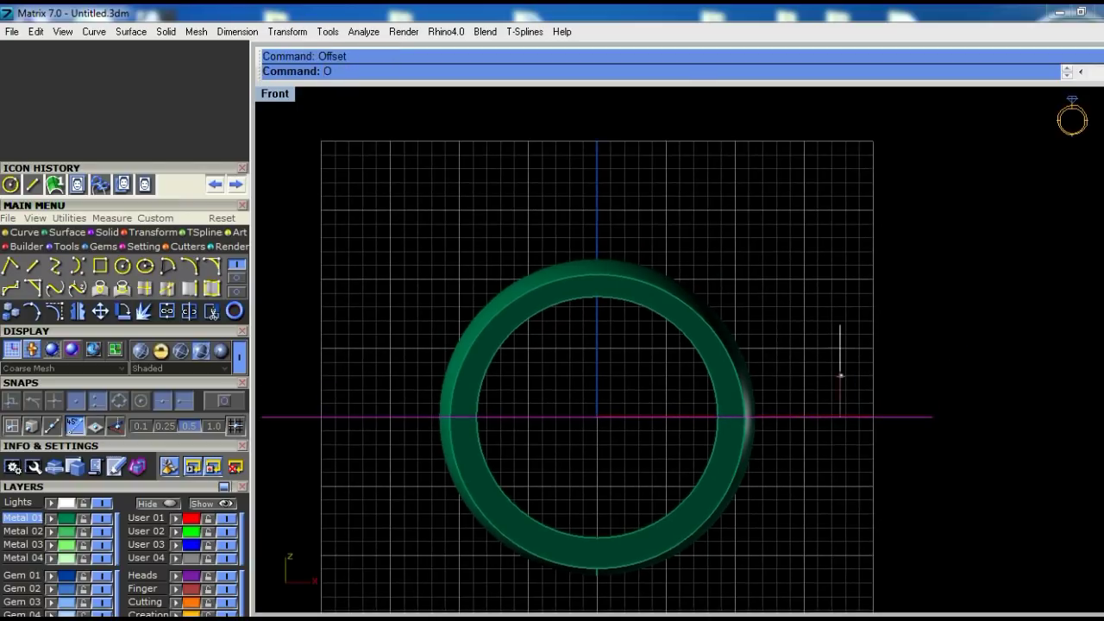
Offset the line upward above centre and split the ring along it
{"action": "key", "text": "Return"}
{"action": "scroll", "coordinate": [841, 322], "scroll_direction": "up", "scroll_amount": 2}
{"action": "left_click", "coordinate": [840, 322]}
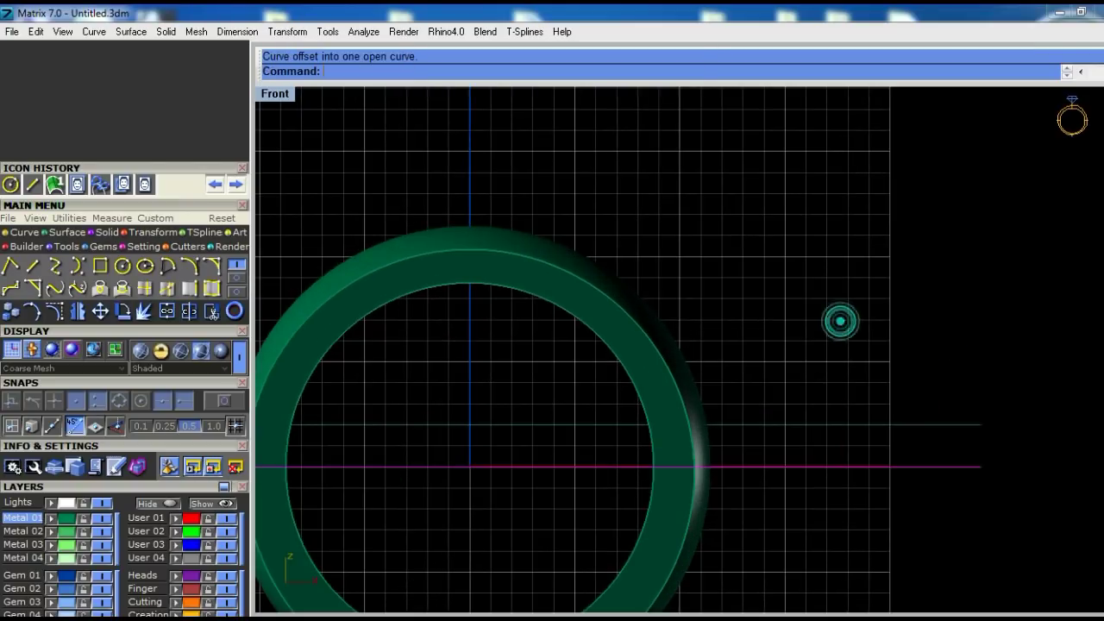
{"action": "scroll", "coordinate": [610, 285], "scroll_direction": "up", "scroll_amount": 1}
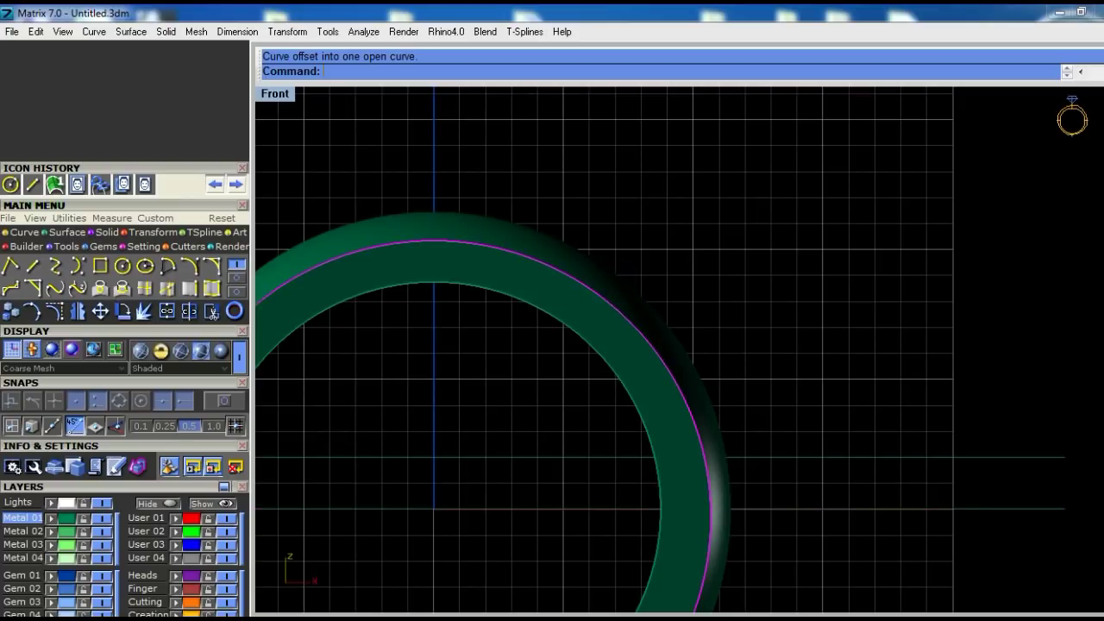
{"action": "right_click_drag", "start_coordinate": [730, 418], "coordinate": [768, 364]}
{"action": "type", "text": "split"}
{"action": "key", "text": "Return"}
{"action": "key", "text": "Return"}
{"action": "key", "text": "ctrl+F4"}
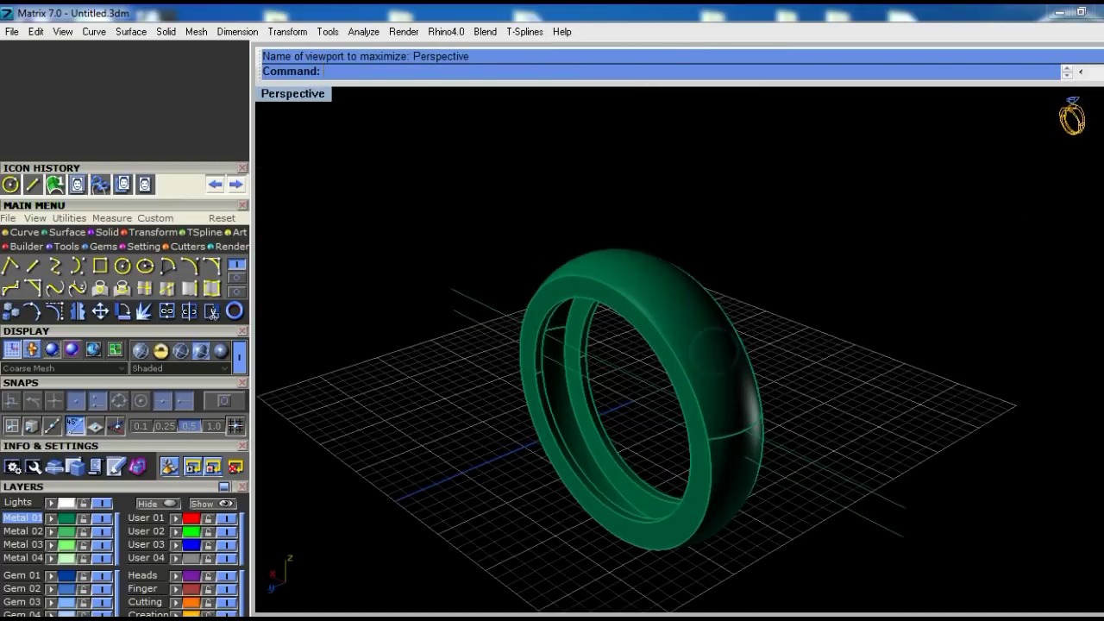
Offset the top ring section into a solid 1 unit thick
{"action": "right_click_drag", "start_coordinate": [743, 358], "coordinate": [759, 395]}
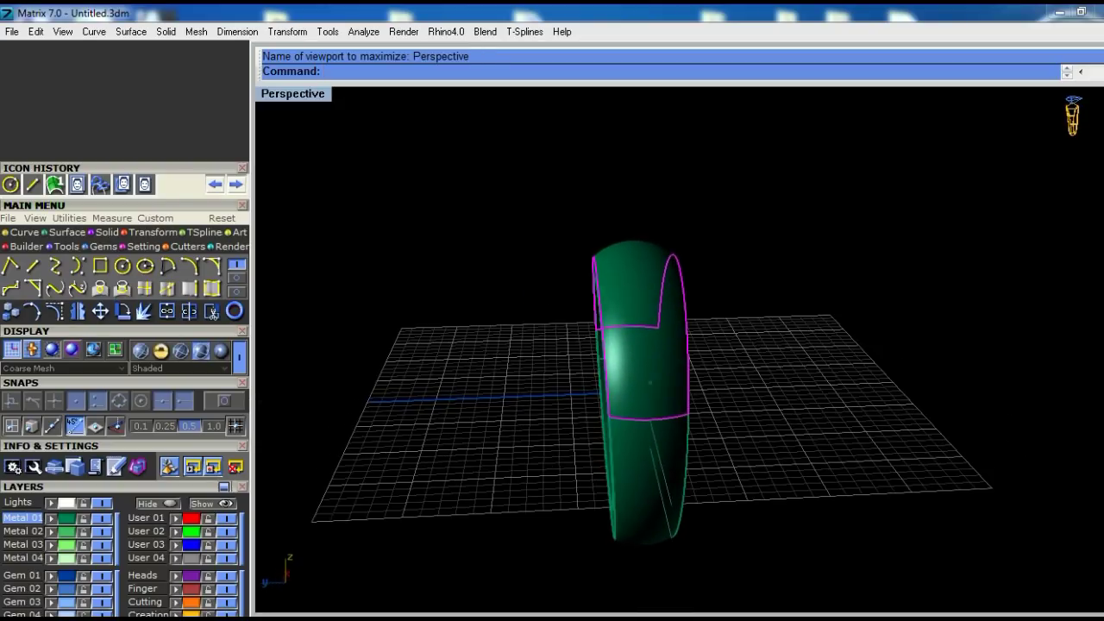
{"action": "type", "text": "offsetsrf"}
{"action": "key", "text": "Return"}
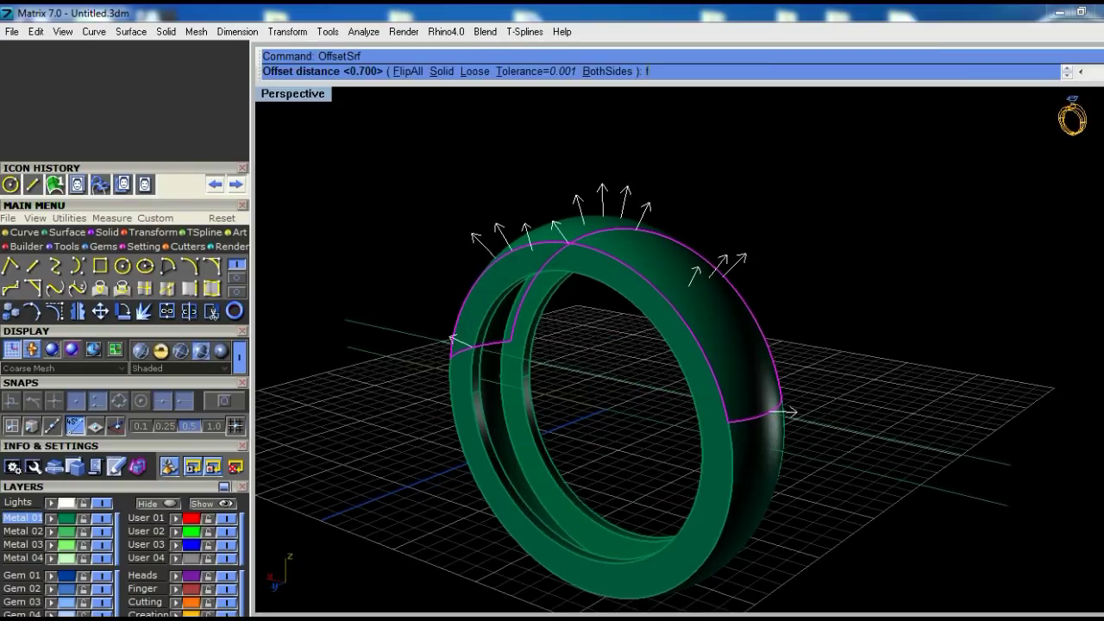
{"action": "key", "text": "Return"}
{"action": "type", "text": "s"}
{"action": "key", "text": "Return"}
{"action": "right_click_drag", "start_coordinate": [727, 399], "coordinate": [678, 330]}
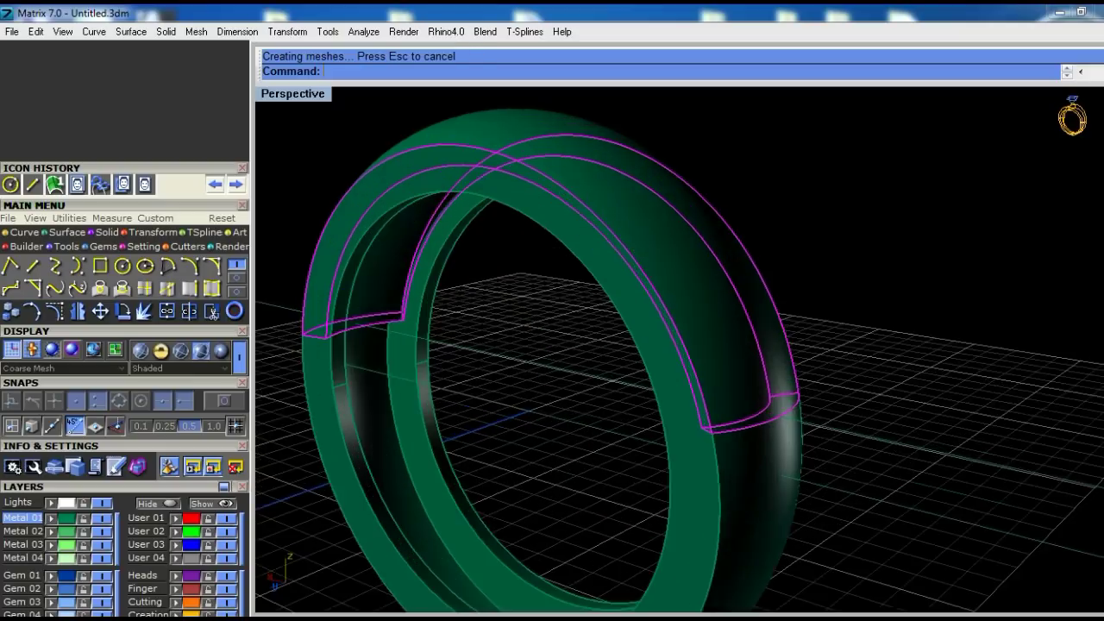
{"action": "mouse_move", "coordinate": [682, 399]}
{"action": "right_mouse_down"}
{"action": "mouse_move", "coordinate": [673, 374]}
{"action": "mouse_move", "coordinate": [641, 458]}
{"action": "mouse_move", "coordinate": [572, 424]}
{"action": "right_mouse_up"}
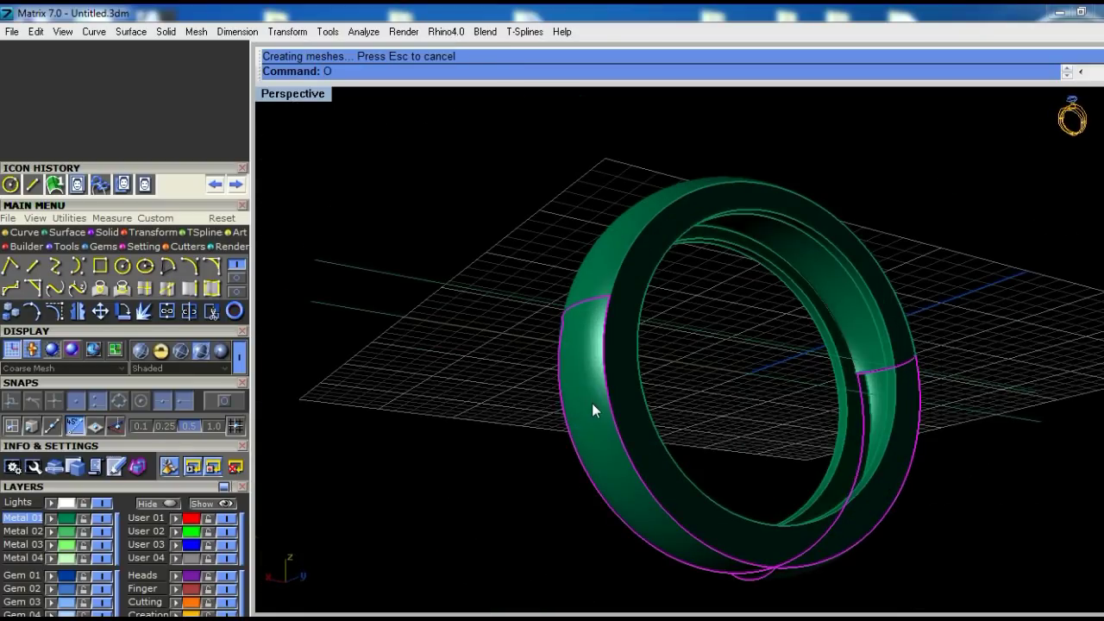
Offset the lower ring section into a solid as well
{"action": "key", "text": "Return"}
{"action": "type", "text": "s"}
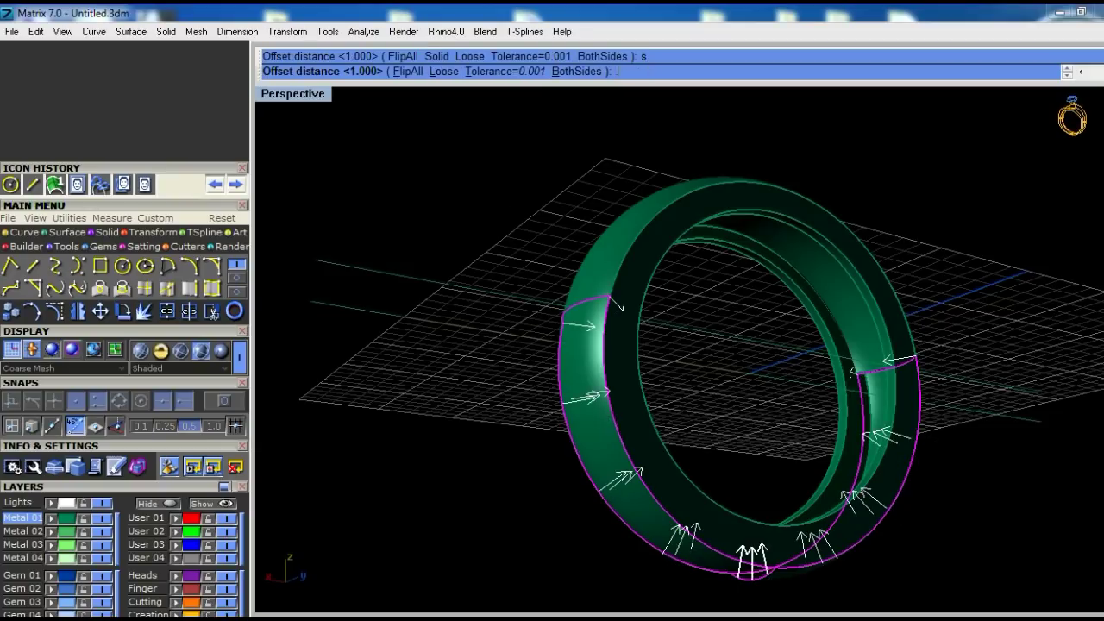
{"action": "key", "text": "Return"}
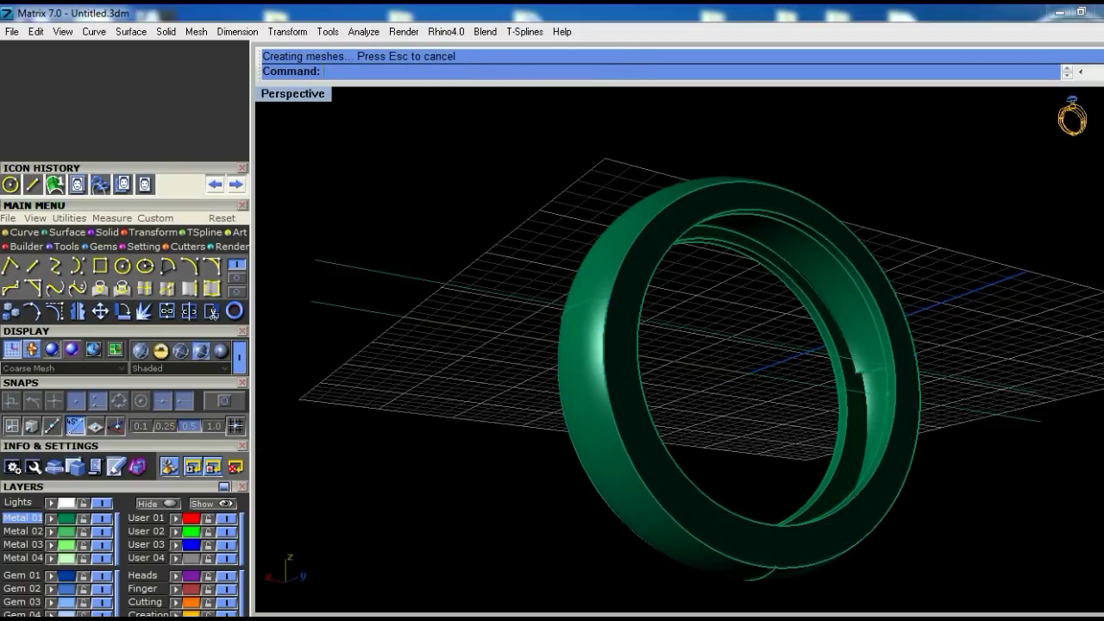
{"action": "scroll", "coordinate": [688, 464], "scroll_direction": "up", "scroll_amount": 1}
{"action": "scroll", "coordinate": [687, 464], "scroll_direction": "up", "scroll_amount": 3}
{"action": "scroll", "coordinate": [687, 464], "scroll_direction": "up", "scroll_amount": 2}
{"action": "scroll", "coordinate": [688, 464], "scroll_direction": "down", "scroll_amount": 3}
{"action": "mouse_move", "coordinate": [900, 434]}
{"action": "right_mouse_down"}
{"action": "mouse_move", "coordinate": [808, 374]}
{"action": "mouse_move", "coordinate": [720, 413]}
{"action": "mouse_move", "coordinate": [678, 362]}
{"action": "mouse_move", "coordinate": [625, 363]}
{"action": "right_mouse_up"}
Start ExtractSrf and pick the top section's outer surface
{"action": "left_click", "coordinate": [794, 374]}
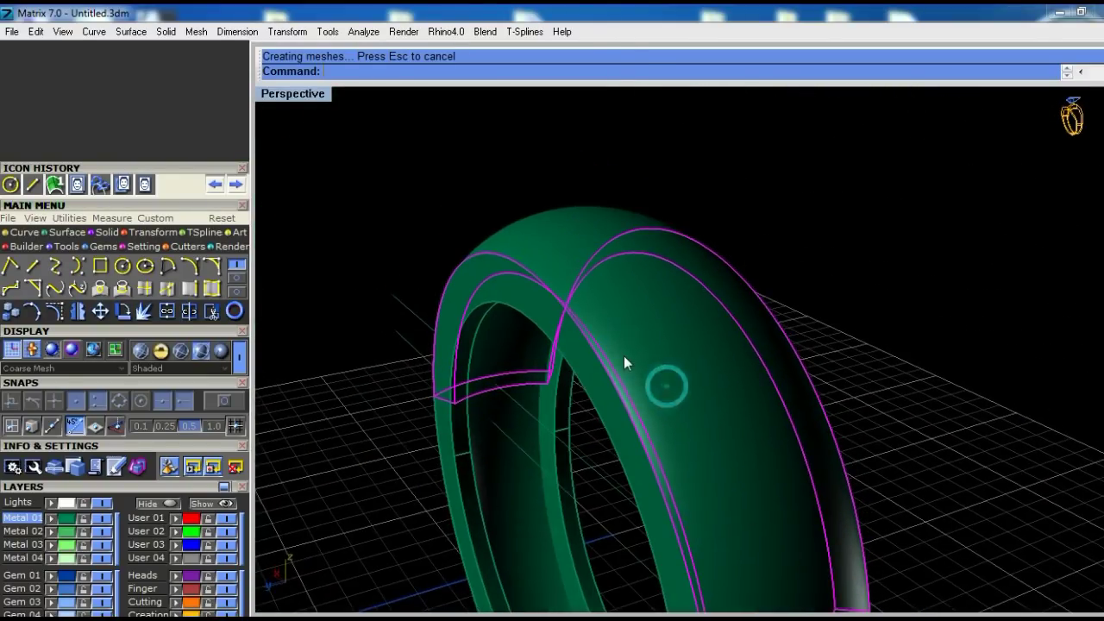
{"action": "key", "text": "Escape"}
{"action": "right_click", "coordinate": [635, 365]}
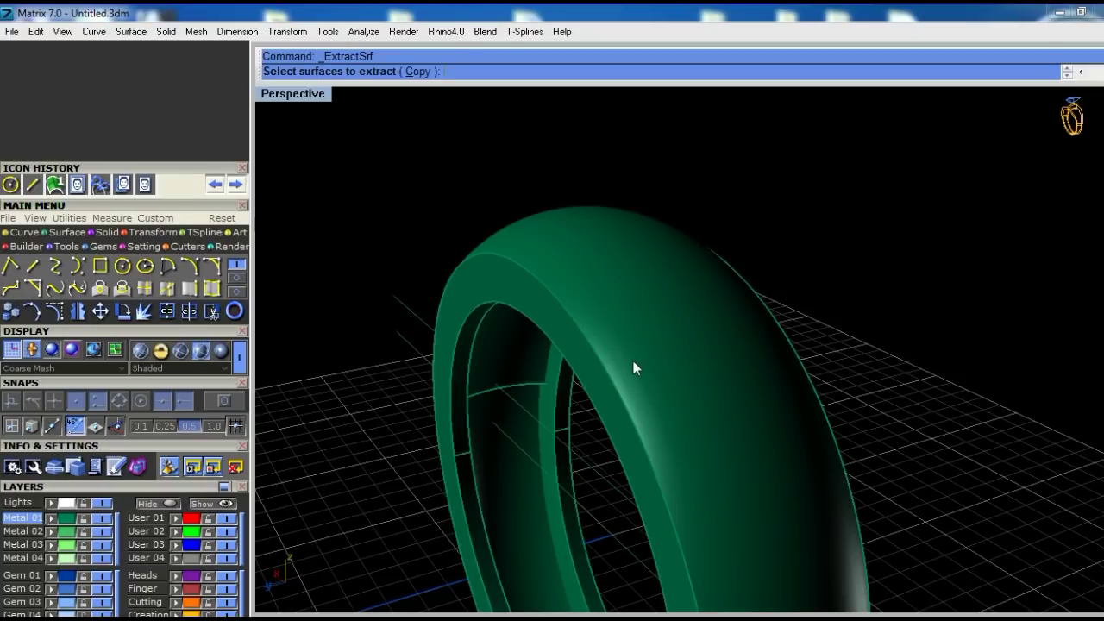
{"action": "type", "text": "c"}
{"action": "left_click", "coordinate": [655, 317]}
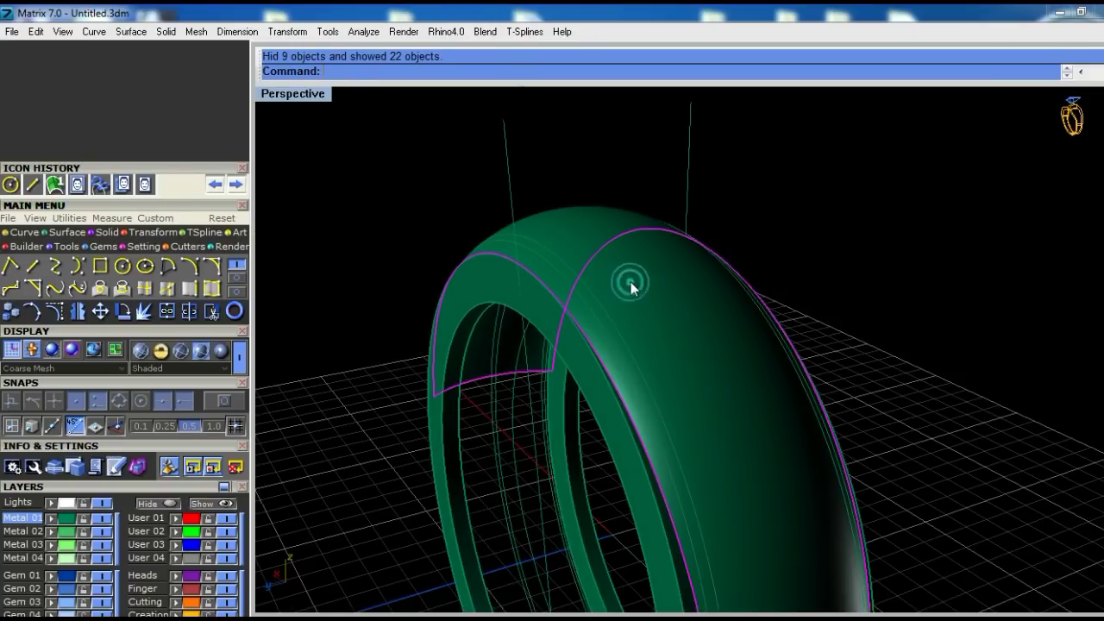
Hide all the ring objects leaving only the top arch surface, and duplicate its border curve
{"action": "right_click_drag", "start_coordinate": [630, 284], "coordinate": [637, 289]}
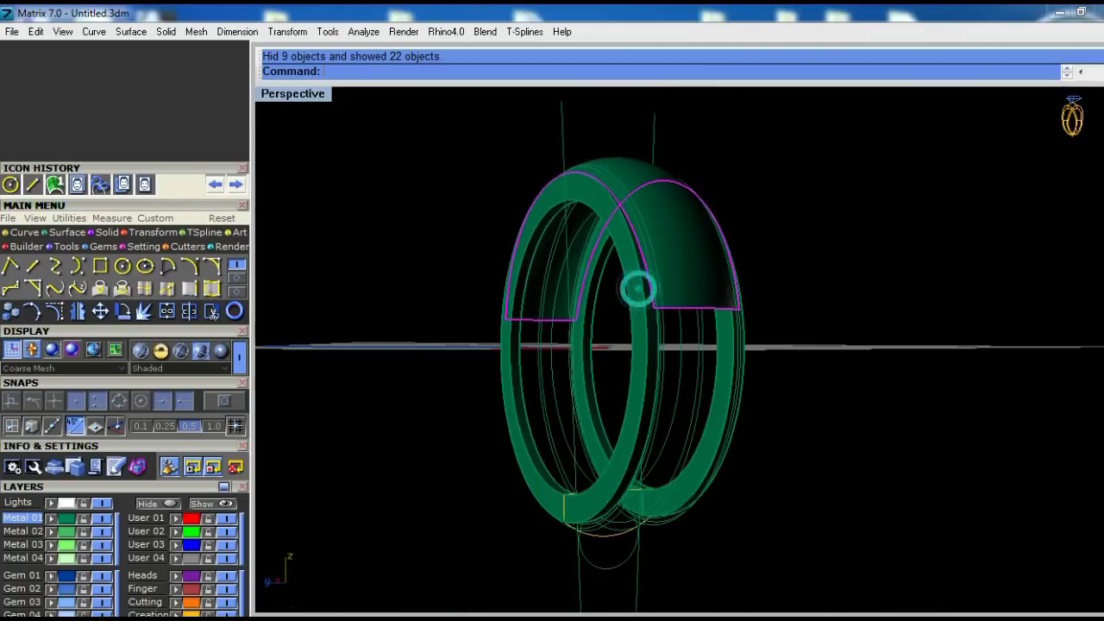
{"action": "left_click_drag", "start_coordinate": [575, 565], "coordinate": [842, 116]}
{"action": "scroll", "coordinate": [684, 278], "scroll_direction": "up", "scroll_amount": 1}
{"action": "scroll", "coordinate": [689, 282], "scroll_direction": "up", "scroll_amount": 1}
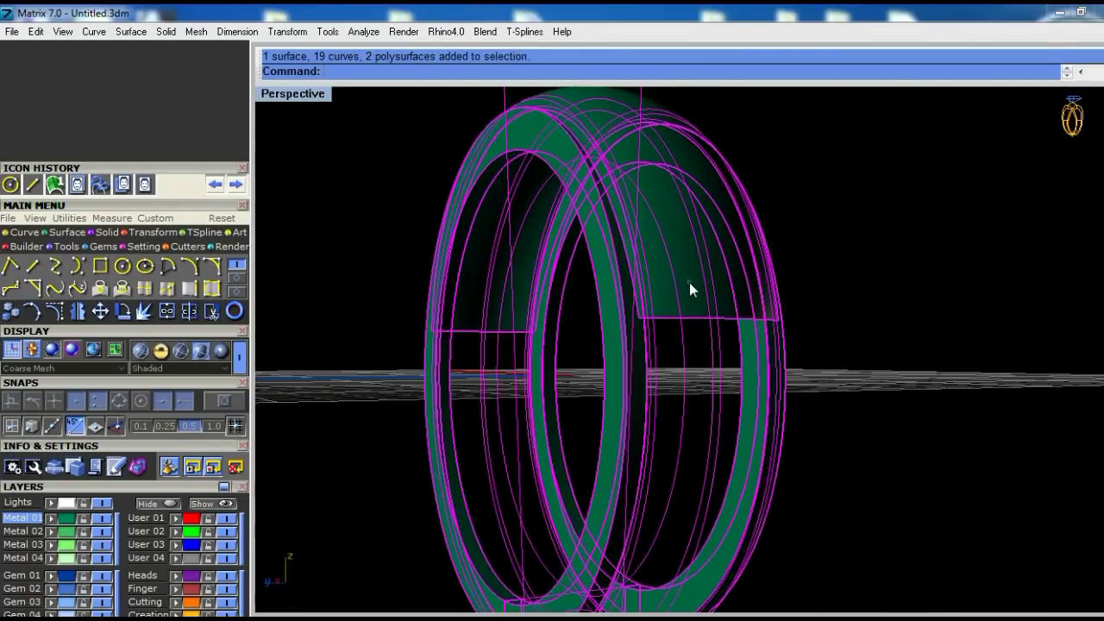
{"action": "scroll", "coordinate": [689, 282], "scroll_direction": "down", "scroll_amount": 2}
{"action": "right_click_drag", "start_coordinate": [637, 351], "coordinate": [756, 344]}
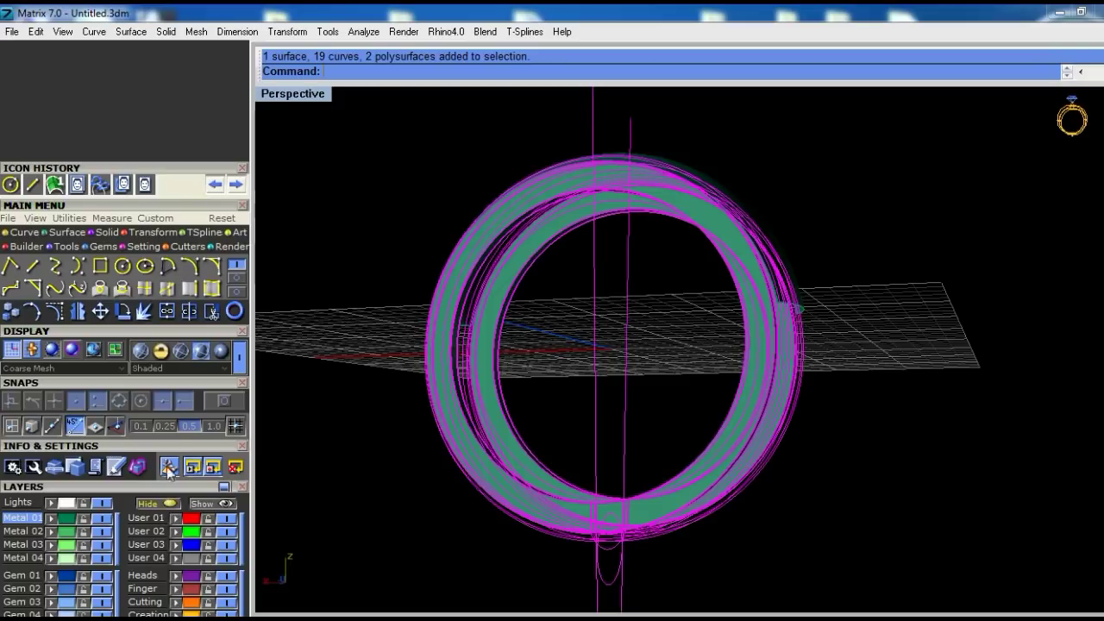
{"action": "scroll", "coordinate": [235, 468], "scroll_direction": "down", "scroll_amount": 3}
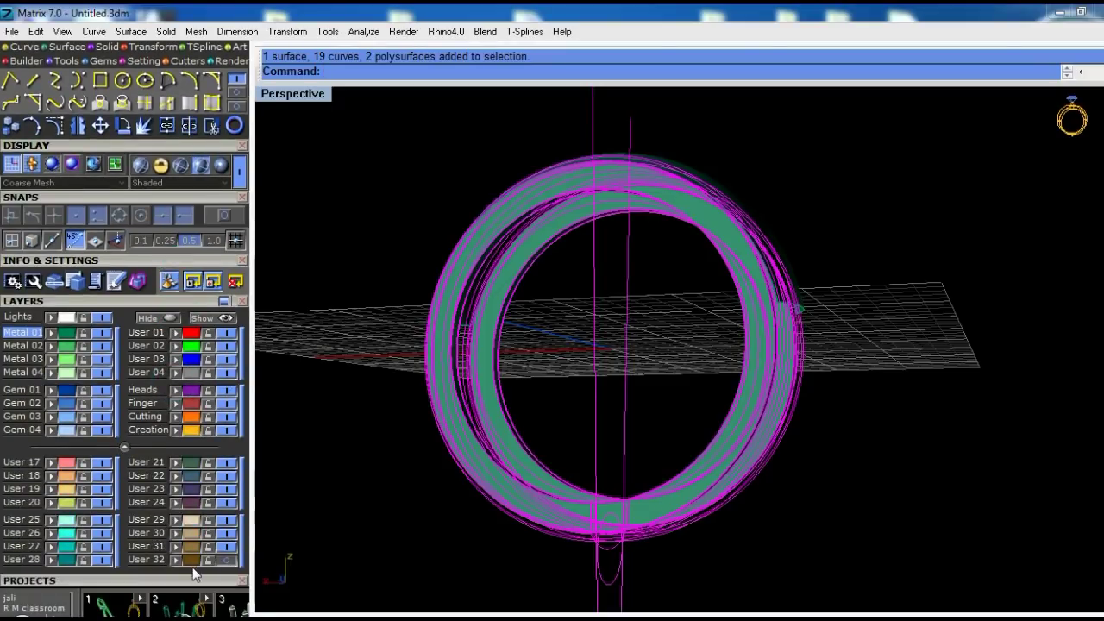
{"action": "left_click", "coordinate": [226, 546]}
{"action": "mouse_move", "coordinate": [779, 313]}
{"action": "right_mouse_down"}
{"action": "mouse_move", "coordinate": [727, 278]}
{"action": "mouse_move", "coordinate": [646, 365]}
{"action": "mouse_move", "coordinate": [642, 390]}
{"action": "right_mouse_up"}
{"action": "key", "text": "Return"}
Create inset curves on the arch surface at 0.6 and 0.3 with OffsetCrvOnSrf
{"action": "type", "text": "O"}
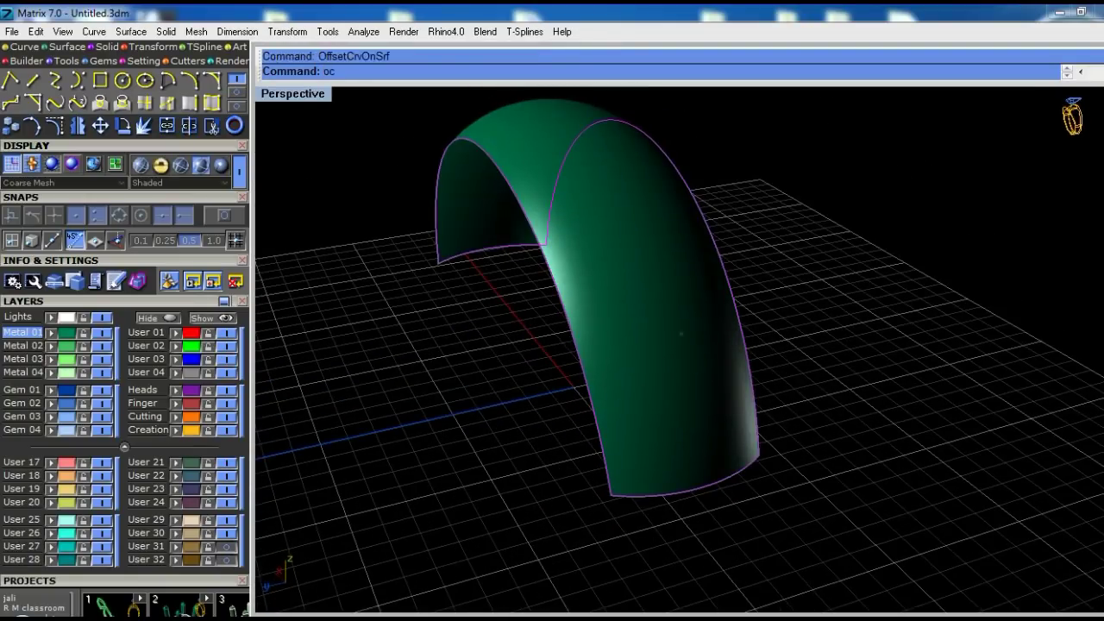
{"action": "key", "text": "Return"}
{"action": "left_click", "coordinate": [678, 356]}
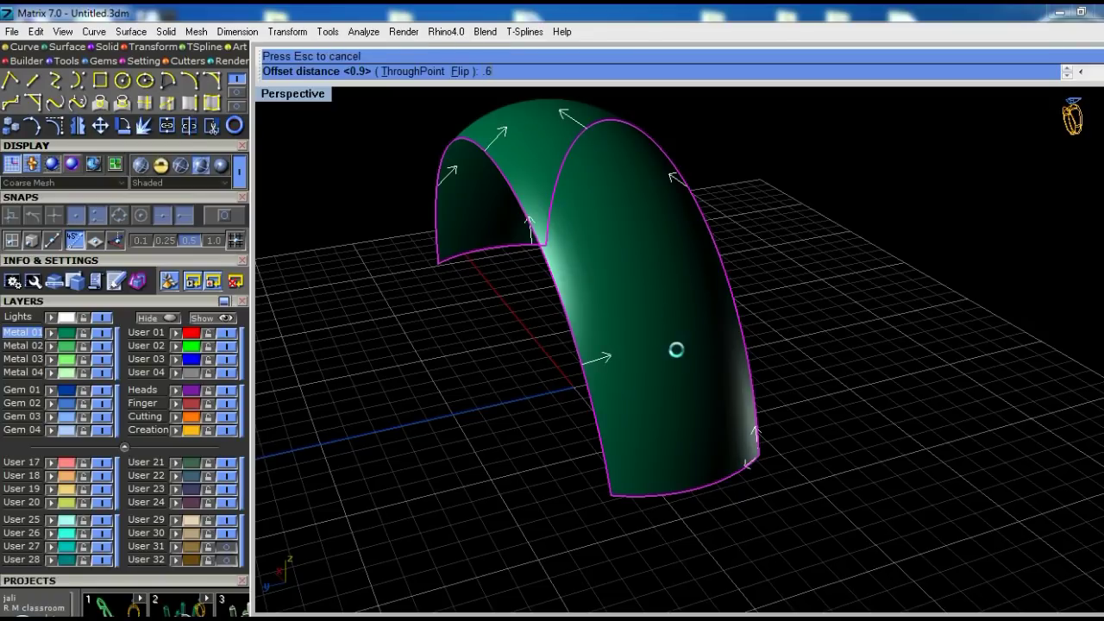
{"action": "key", "text": "Return"}
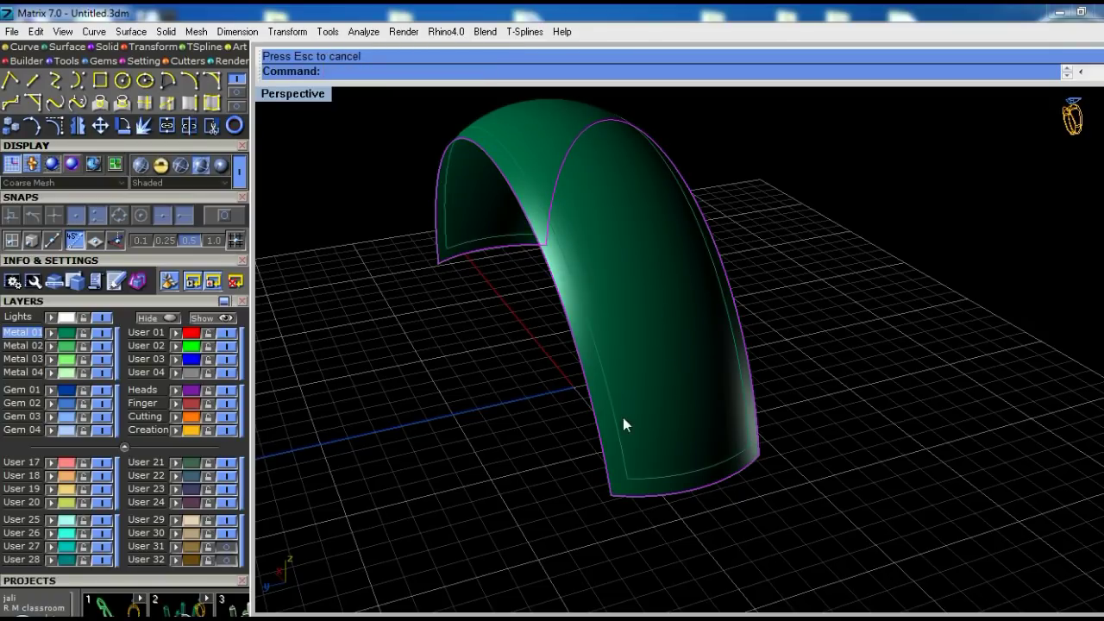
{"action": "left_click", "coordinate": [613, 410]}
{"action": "left_click", "coordinate": [668, 443]}
{"action": "key", "text": "Return"}
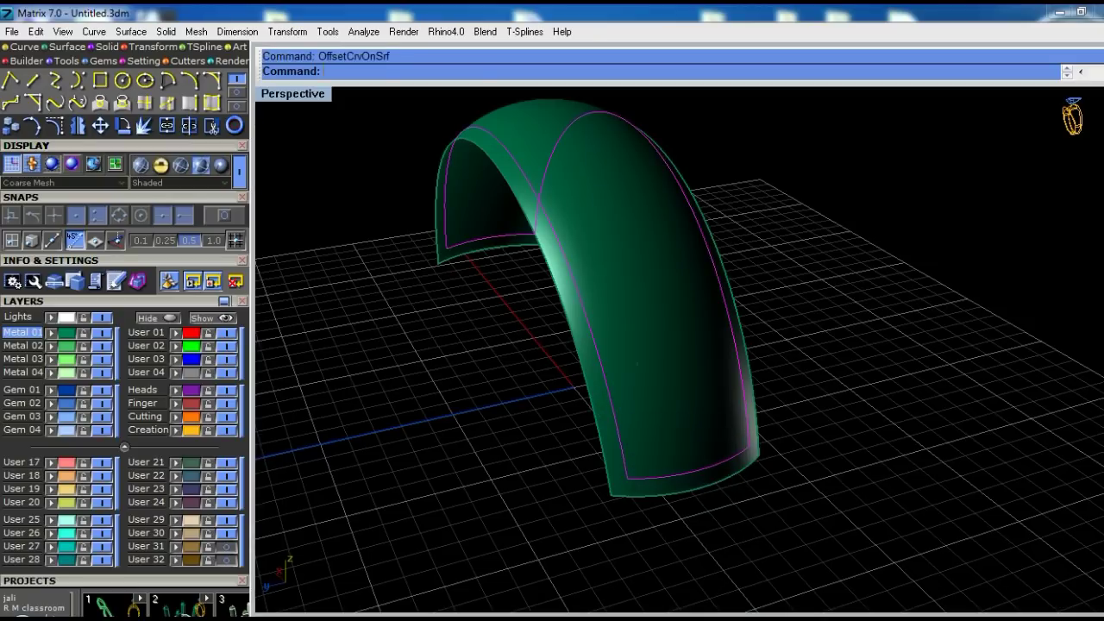
{"action": "scroll", "coordinate": [632, 388], "scroll_direction": "up", "scroll_amount": 2}
{"action": "type", "text": ".3"}
{"action": "key", "text": "Return"}
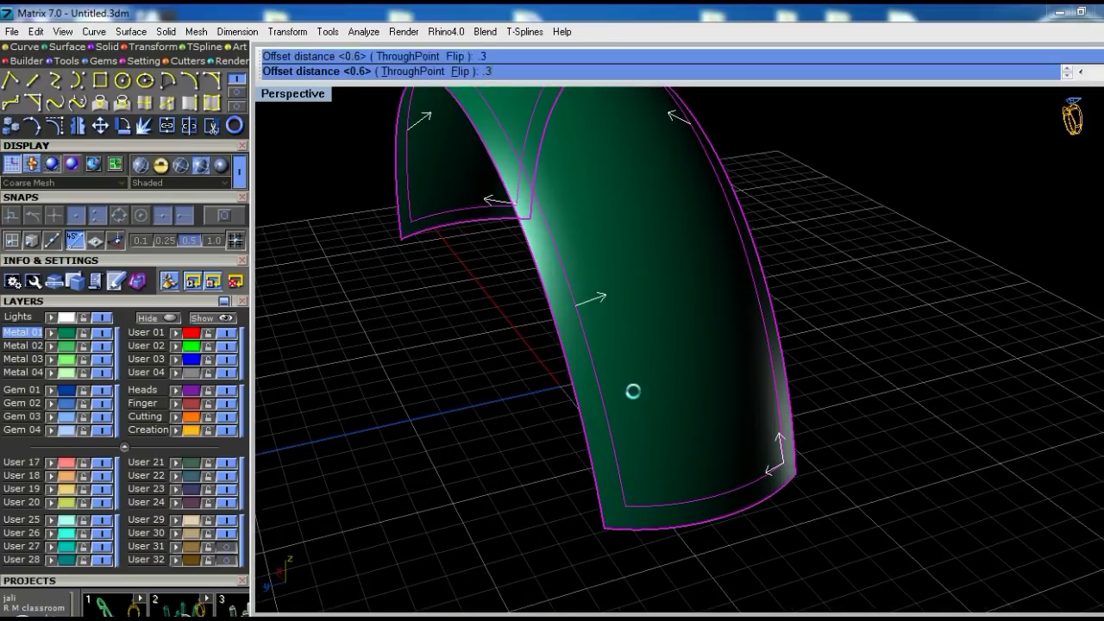
{"action": "key", "text": "Return"}
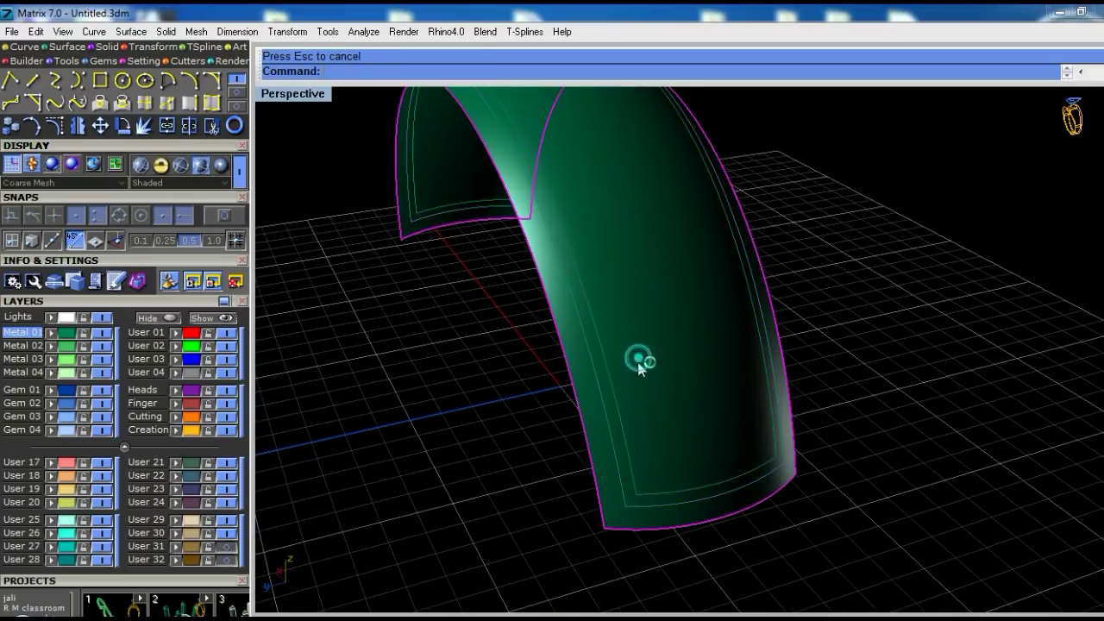
Split the arch with the inset curves and delete the strip between them
{"action": "type", "text": "split"}
{"action": "key", "text": "Return"}
{"action": "left_click", "coordinate": [594, 362]}
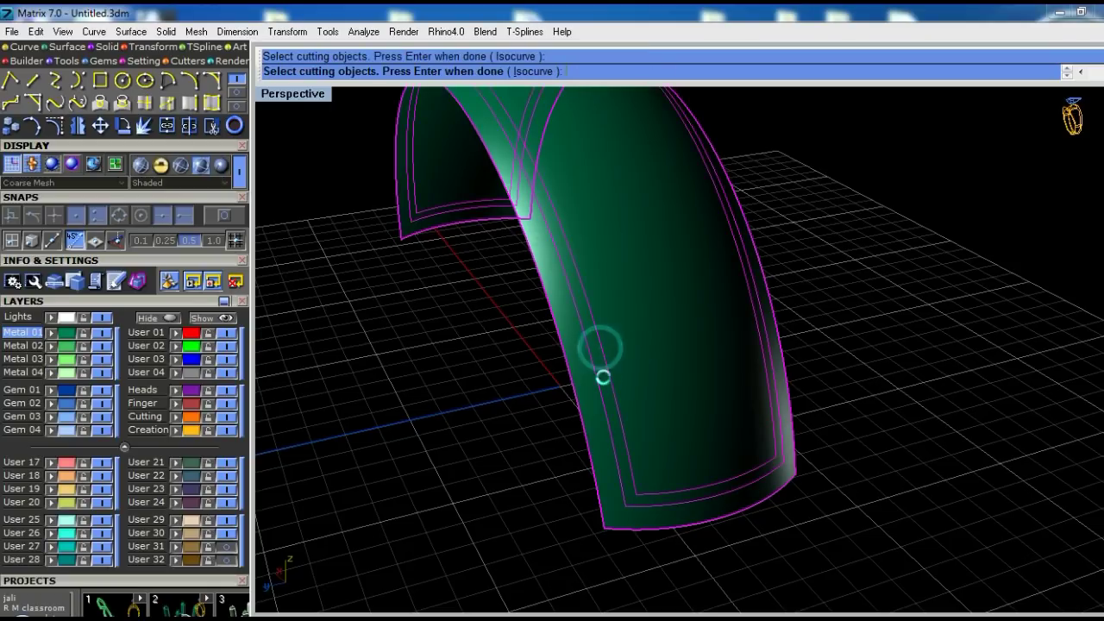
{"action": "key", "text": "Return"}
{"action": "scroll", "coordinate": [603, 377], "scroll_direction": "up", "scroll_amount": 2}
{"action": "left_click", "coordinate": [603, 377]}
{"action": "key", "text": "Delete"}
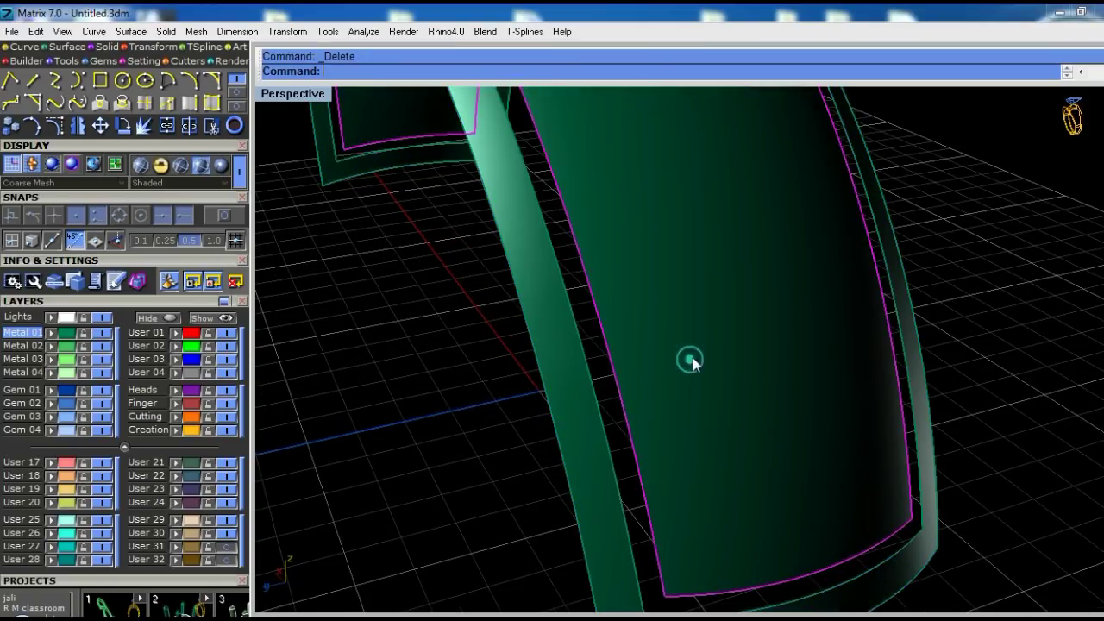
{"action": "scroll", "coordinate": [693, 362], "scroll_direction": "down", "scroll_amount": 2}
Offset the remaining arch surfaces into thickness with the direction flipped
{"action": "type", "text": "ffsetsrf"}
{"action": "key", "text": "Return"}
{"action": "scroll", "coordinate": [675, 371], "scroll_direction": "down", "scroll_amount": 3}
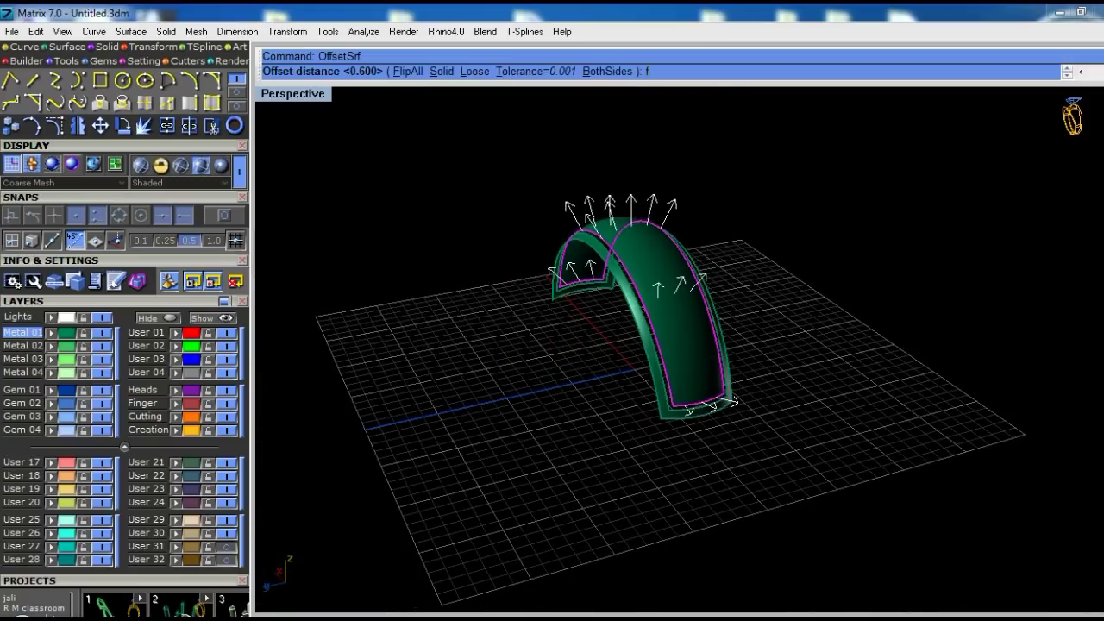
{"action": "type", "text": "f"}
{"action": "key", "text": "Return"}
{"action": "key", "text": "Return"}
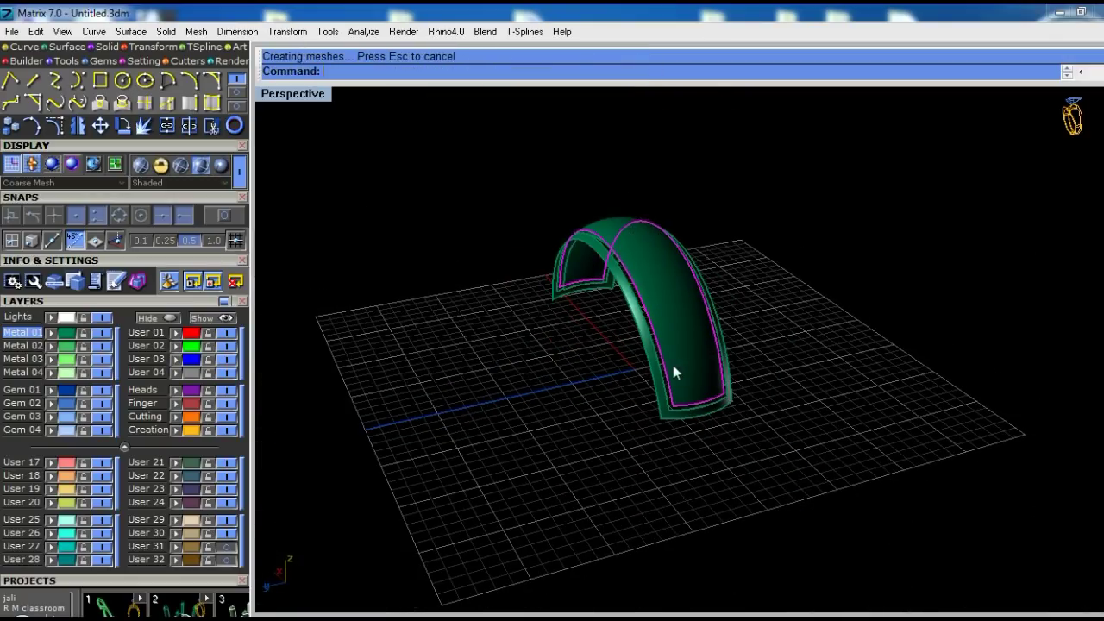
{"action": "scroll", "coordinate": [672, 365], "scroll_direction": "up", "scroll_amount": 3}
Widen the centre panel across the band with Scale1D in the maximized Right view
{"action": "key", "text": "ctrl+F3"}
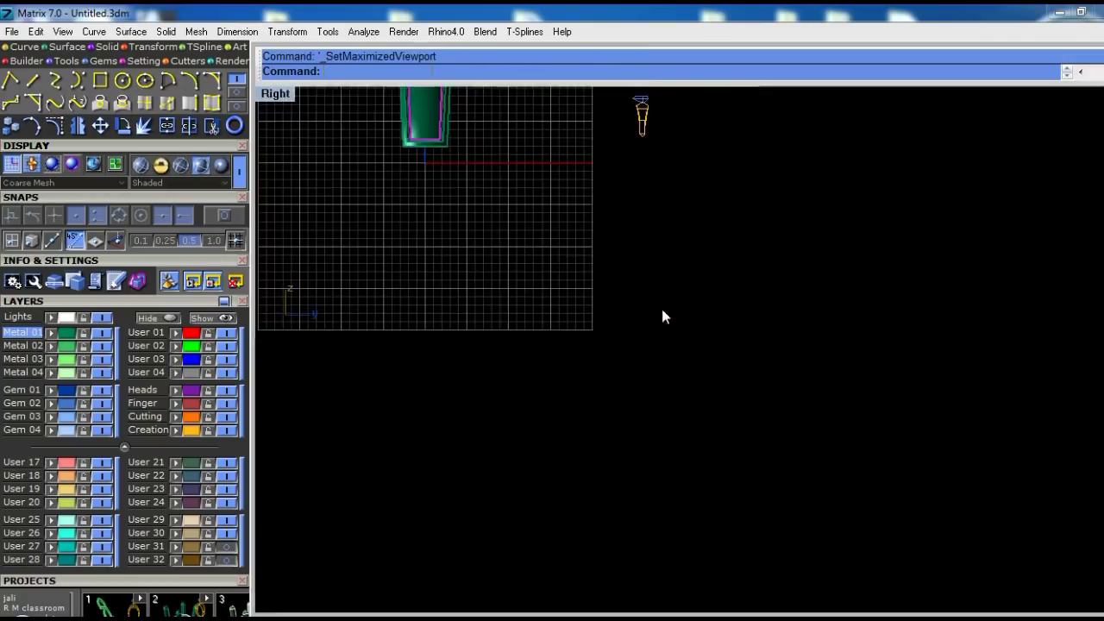
{"action": "scroll", "coordinate": [660, 439], "scroll_direction": "up", "scroll_amount": 2}
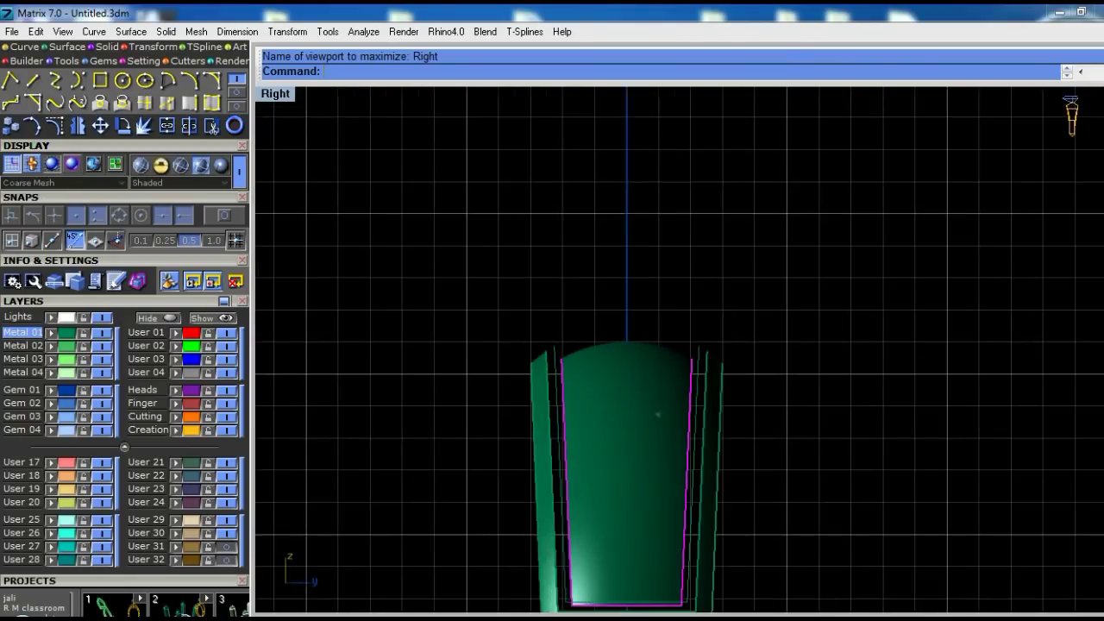
{"action": "scroll", "coordinate": [660, 426], "scroll_direction": "down", "scroll_amount": 2}
{"action": "type", "text": "scale1d"}
{"action": "key", "text": "Return"}
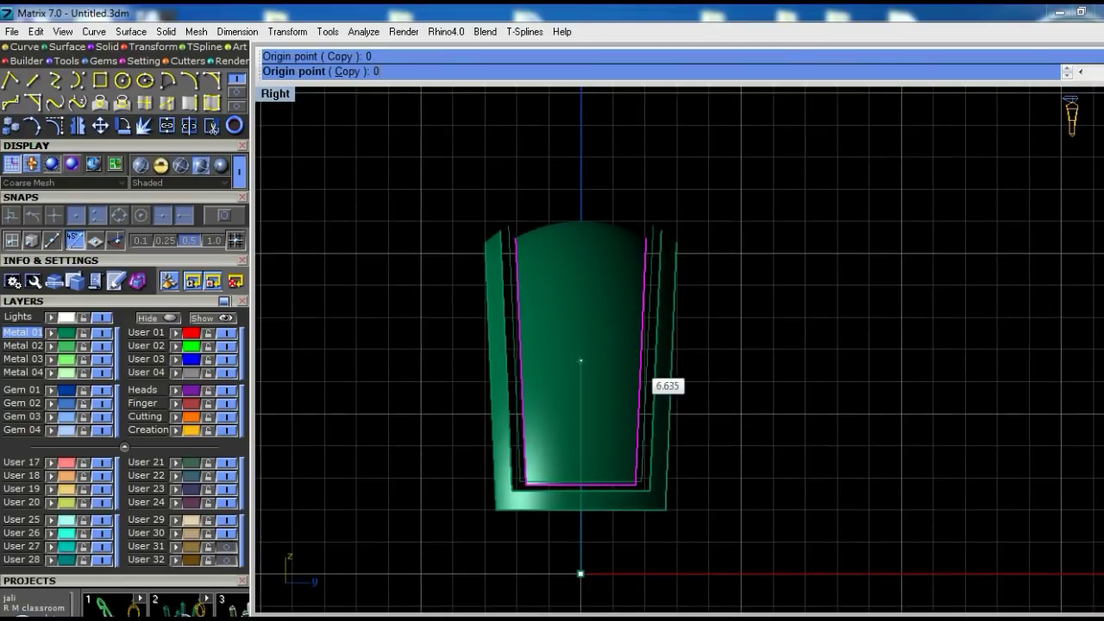
{"action": "key", "text": "Return"}
{"action": "left_click", "coordinate": [800, 573]}
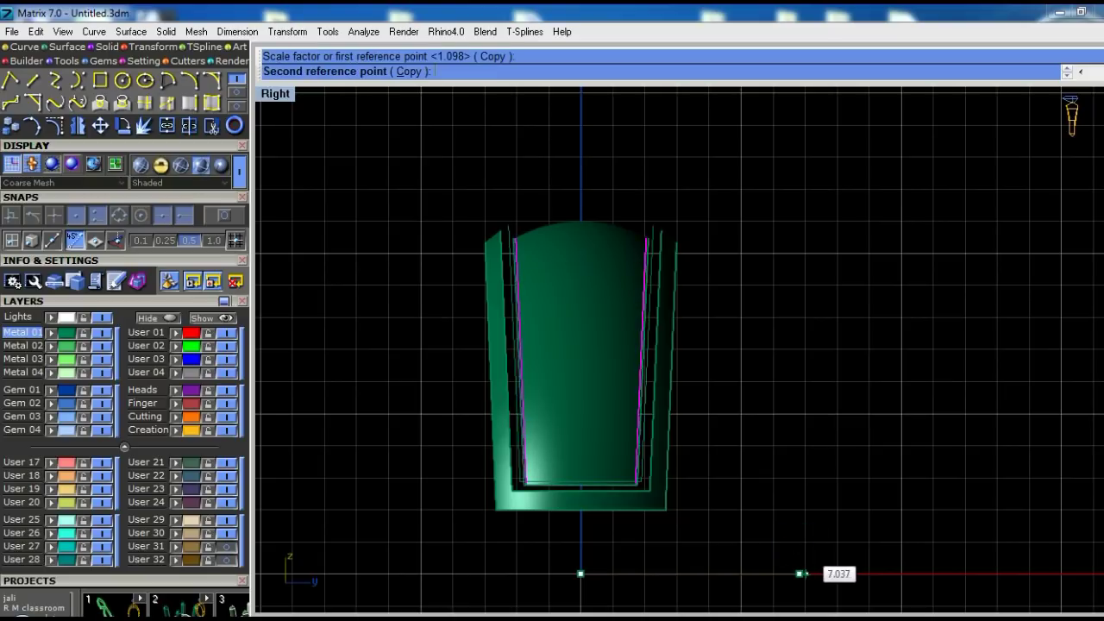
{"action": "left_click", "coordinate": [817, 552]}
Delete the leftover curves on the arch in the perspective view
{"action": "key", "text": "ctrl+F4"}
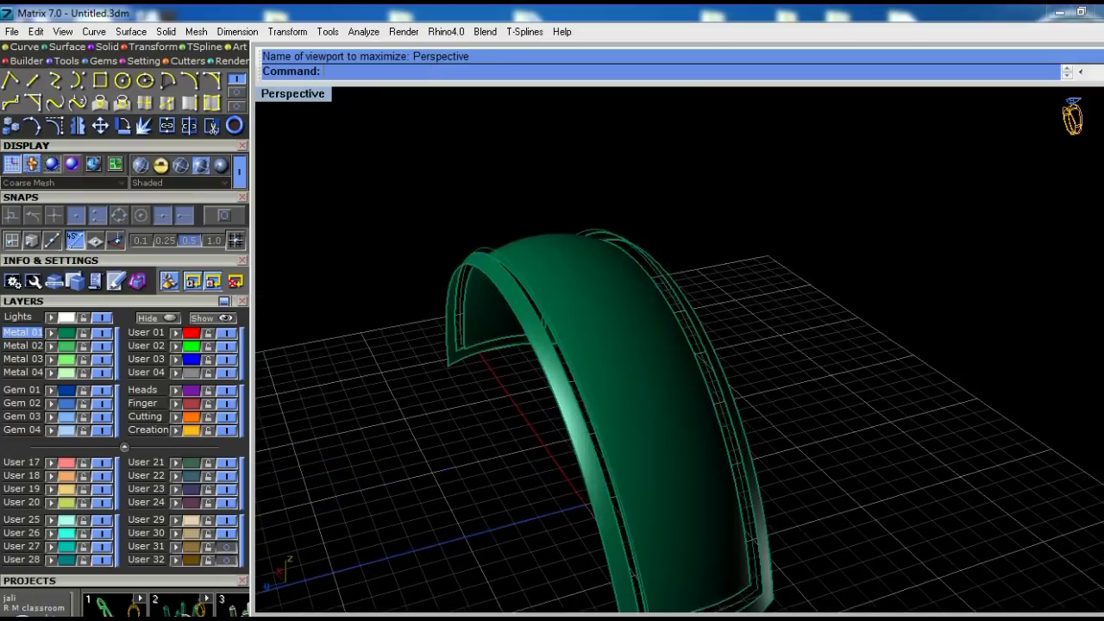
{"action": "scroll", "coordinate": [698, 343], "scroll_direction": "up", "scroll_amount": 2}
{"action": "key", "text": "Delete"}
Duplicate the panel's border and the rim's border as curves with DupBorder
{"action": "scroll", "coordinate": [640, 397], "scroll_direction": "up", "scroll_amount": 3}
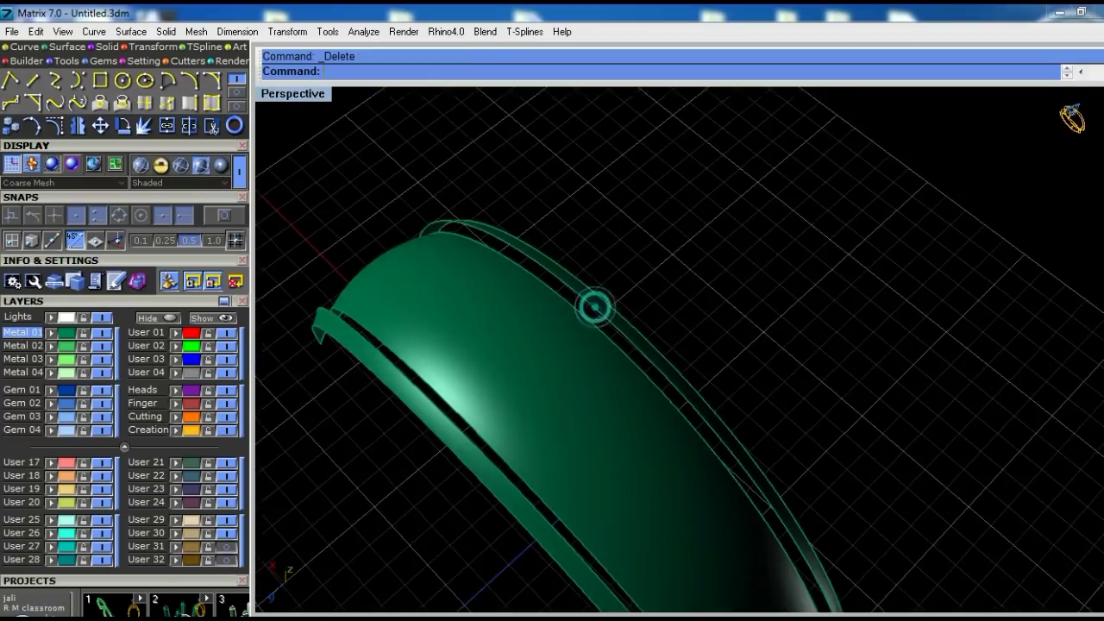
{"action": "scroll", "coordinate": [641, 396], "scroll_direction": "up", "scroll_amount": 3}
{"action": "scroll", "coordinate": [624, 354], "scroll_direction": "down", "scroll_amount": 3}
{"action": "type", "text": "s"}
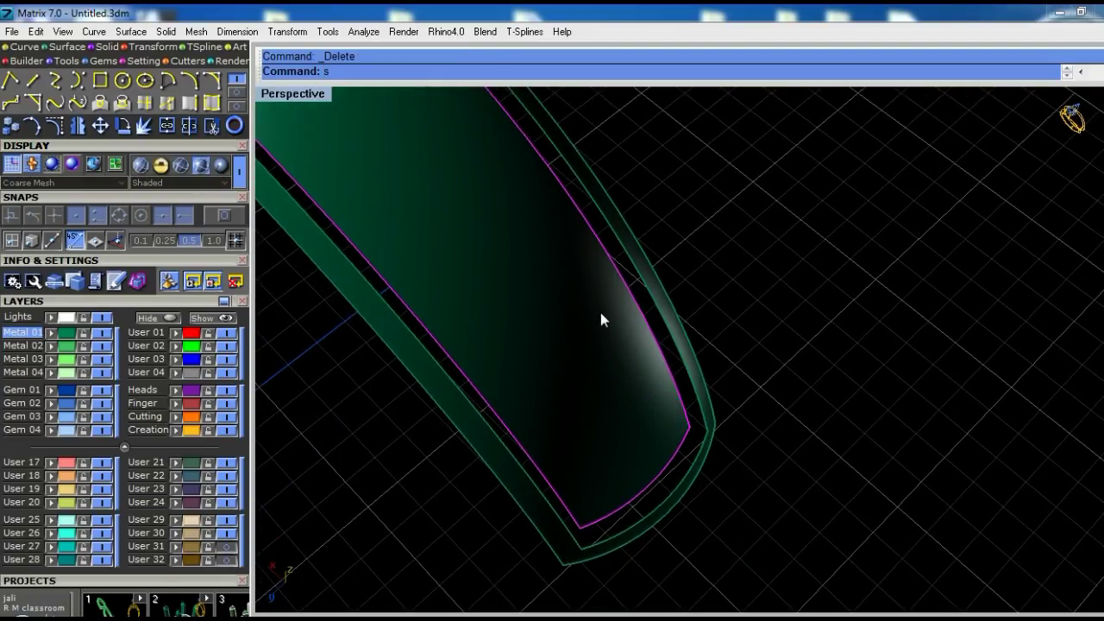
{"action": "type", "text": "dupborder"}
{"action": "key", "text": "Return"}
{"action": "scroll", "coordinate": [698, 400], "scroll_direction": "up", "scroll_amount": 2}
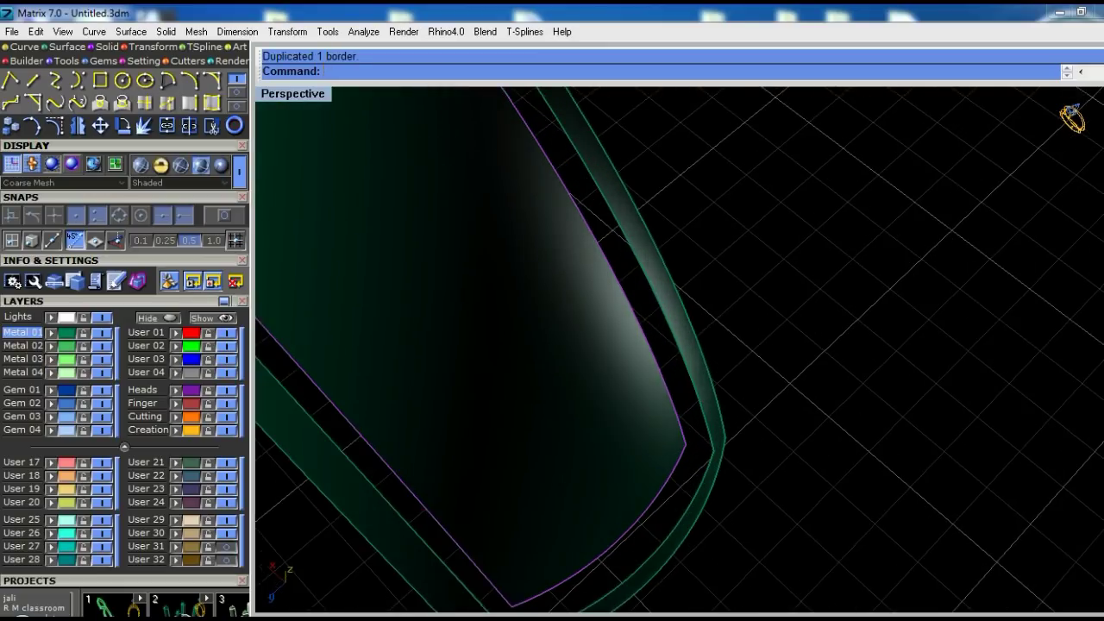
{"action": "scroll", "coordinate": [685, 368], "scroll_direction": "down", "scroll_amount": 1}
{"action": "key", "text": "Return"}
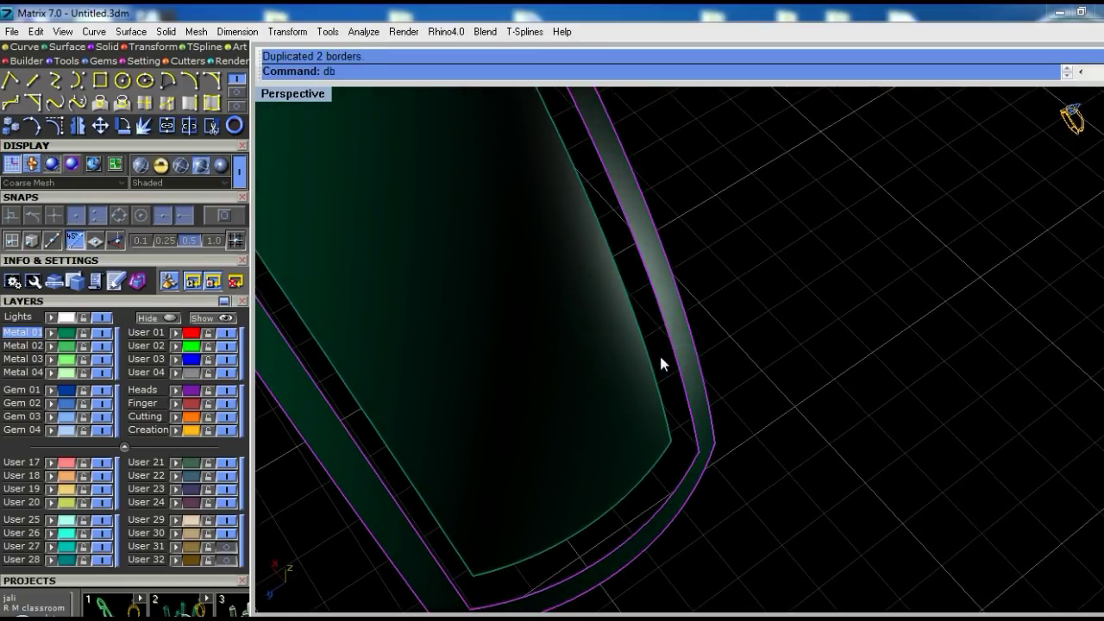
{"action": "left_click", "coordinate": [670, 345]}
{"action": "left_click", "coordinate": [716, 387]}
Draw a line from the panel's corner to the rim's corner
{"action": "scroll", "coordinate": [713, 446], "scroll_direction": "up", "scroll_amount": 2}
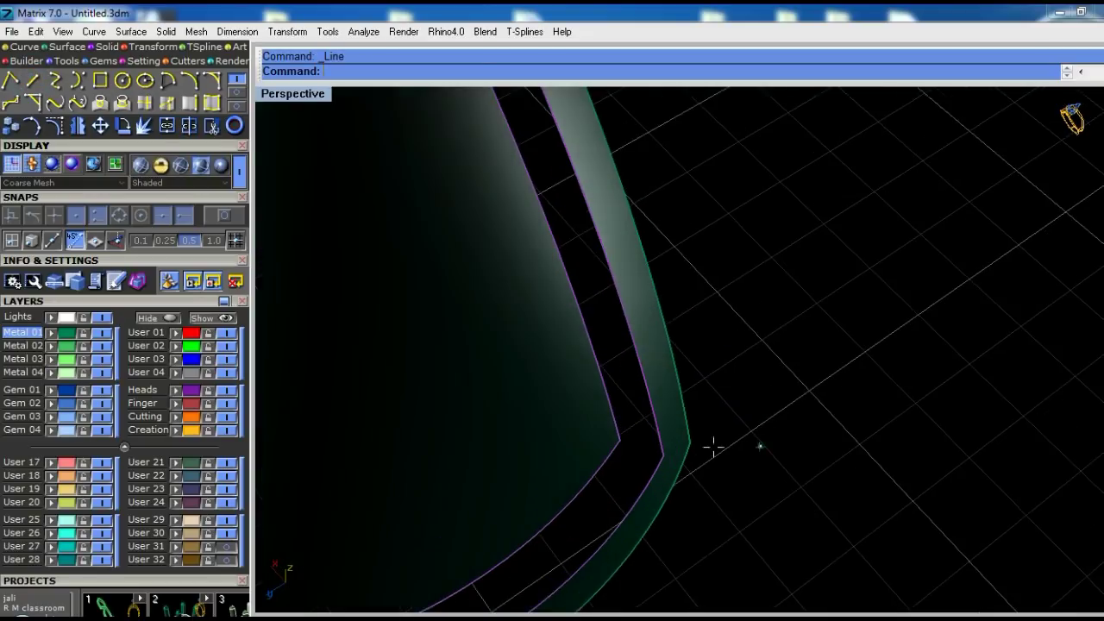
{"action": "scroll", "coordinate": [655, 441], "scroll_direction": "up", "scroll_amount": 1}
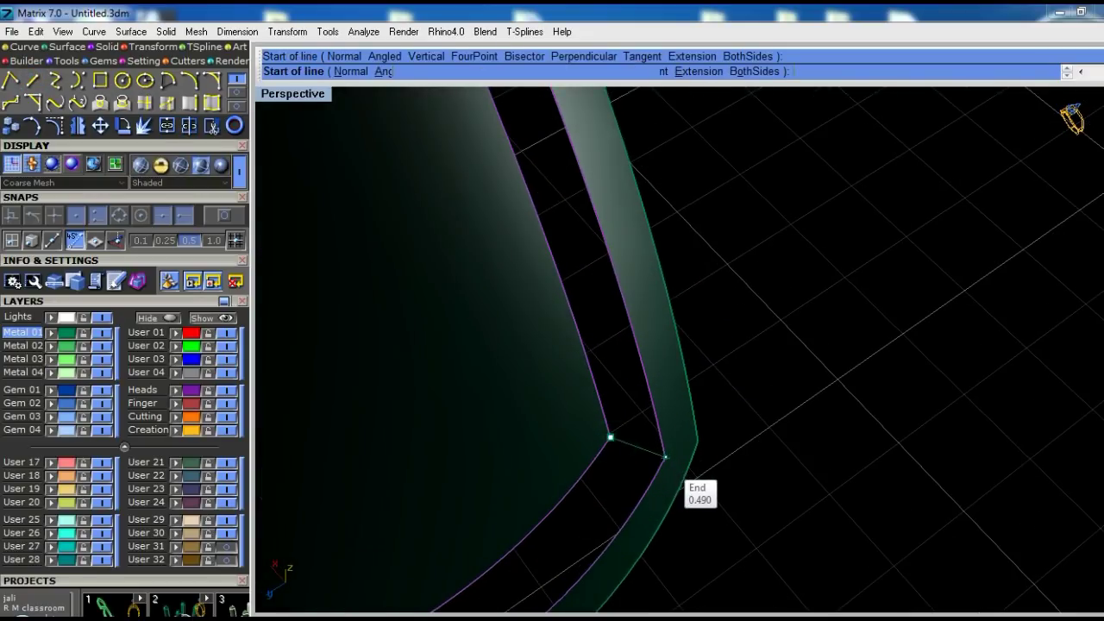
{"action": "left_click", "coordinate": [609, 438]}
{"action": "left_click", "coordinate": [657, 451]}
{"action": "scroll", "coordinate": [639, 449], "scroll_direction": "down", "scroll_amount": 2}
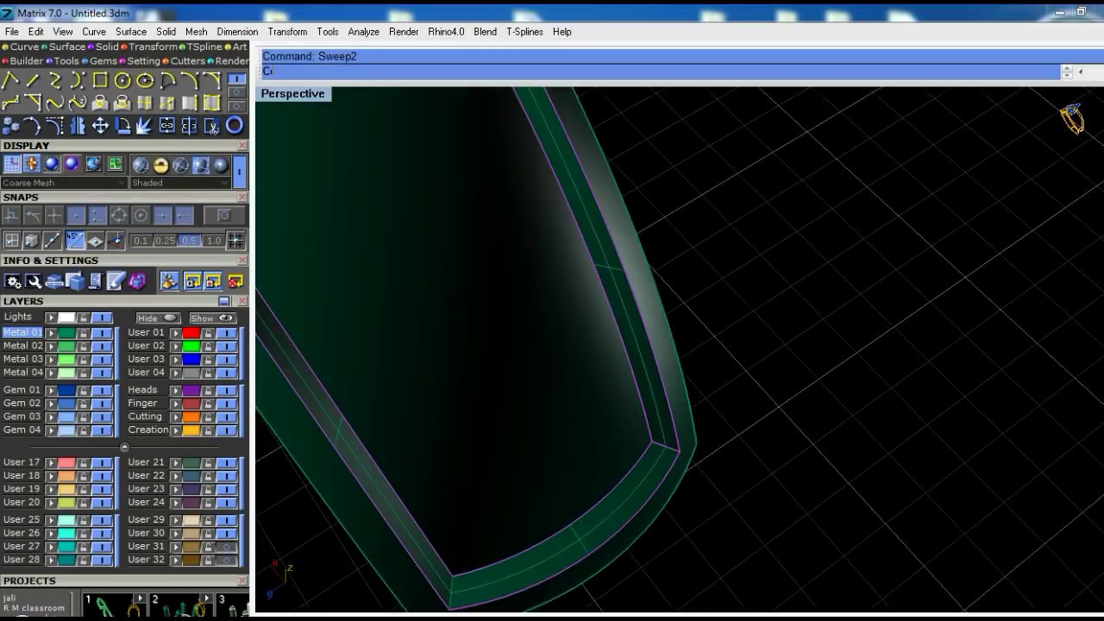
{"action": "scroll", "coordinate": [715, 451], "scroll_direction": "down", "scroll_amount": 2}
{"action": "mouse_move", "coordinate": [715, 451]}
{"action": "right_mouse_down"}
{"action": "mouse_move", "coordinate": [752, 369]}
{"action": "mouse_move", "coordinate": [747, 397]}
{"action": "mouse_move", "coordinate": [616, 309]}
{"action": "right_mouse_up"}
Explode the arch piece and delete its outer surface
{"action": "right_click", "coordinate": [650, 337]}
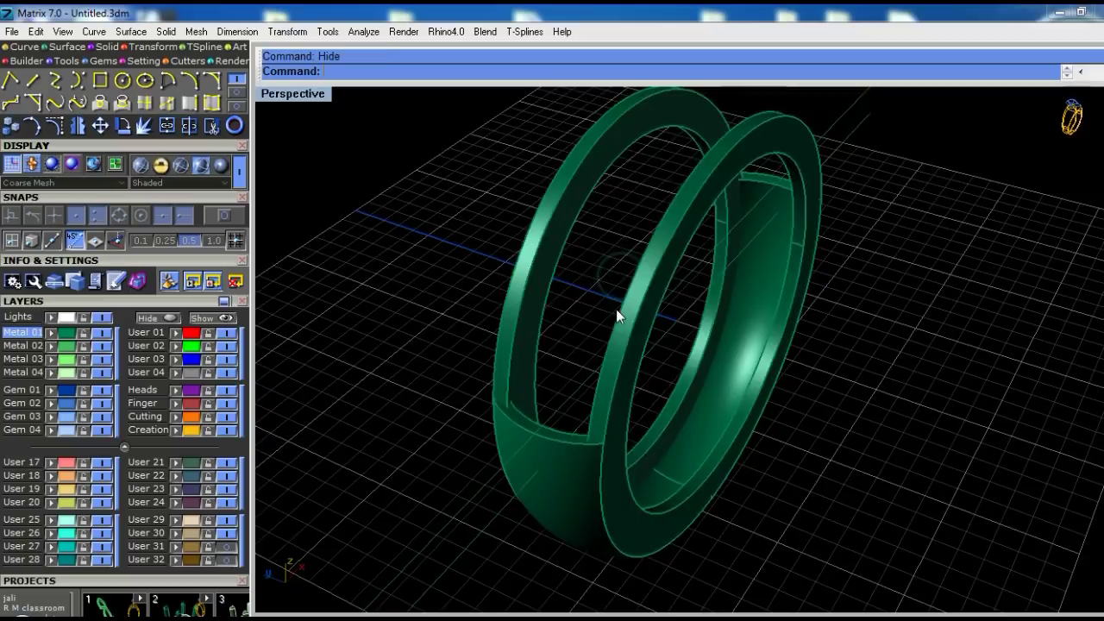
{"action": "right_click", "coordinate": [616, 309]}
{"action": "left_click", "coordinate": [608, 262]}
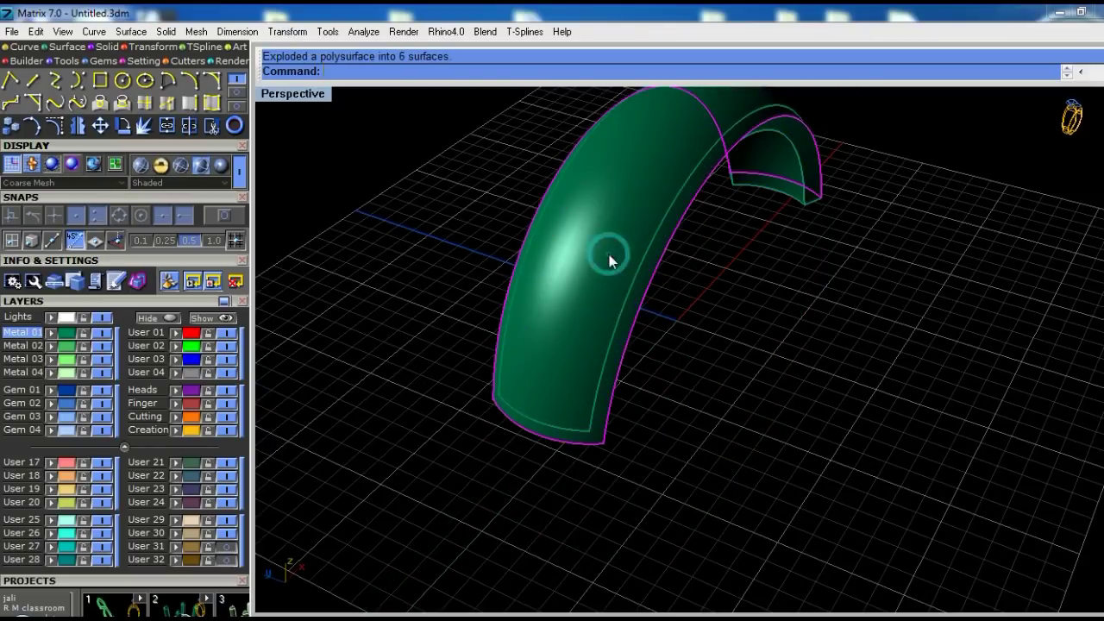
{"action": "key", "text": "Delete"}
{"action": "scroll", "coordinate": [655, 345], "scroll_direction": "down", "scroll_amount": 3}
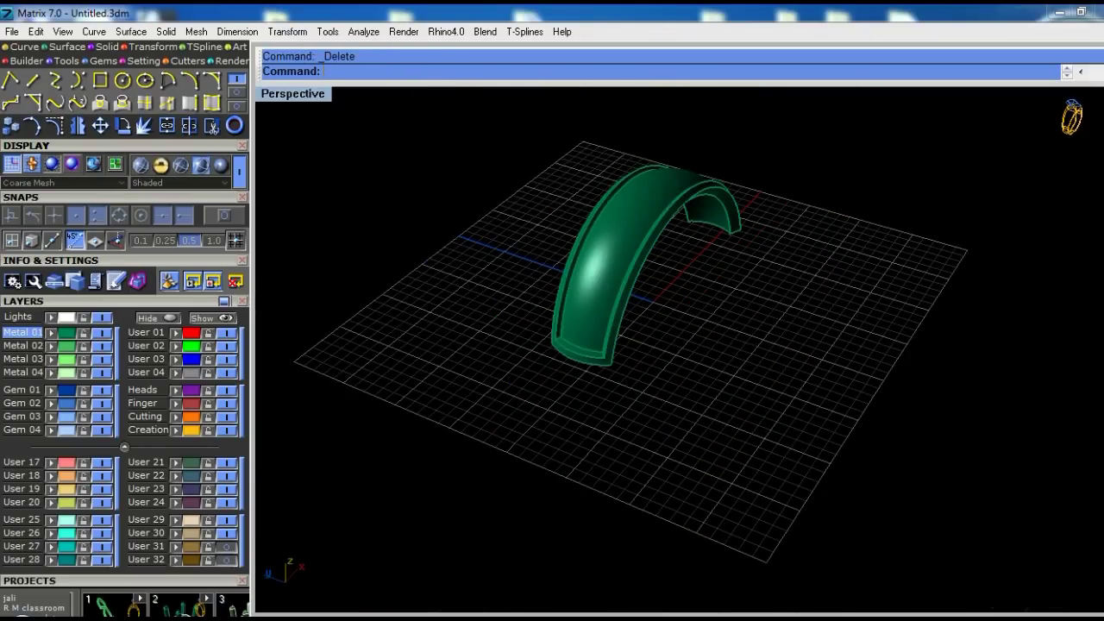
Join the remaining surfaces and swap the full ring back into view, facing front-on
{"action": "key", "text": "ctrl+a"}
{"action": "right_click_drag", "start_coordinate": [868, 354], "coordinate": [850, 386], "text": "shift"}
{"action": "key", "text": "ctrl+j"}
{"action": "left_click", "coordinate": [518, 234]}
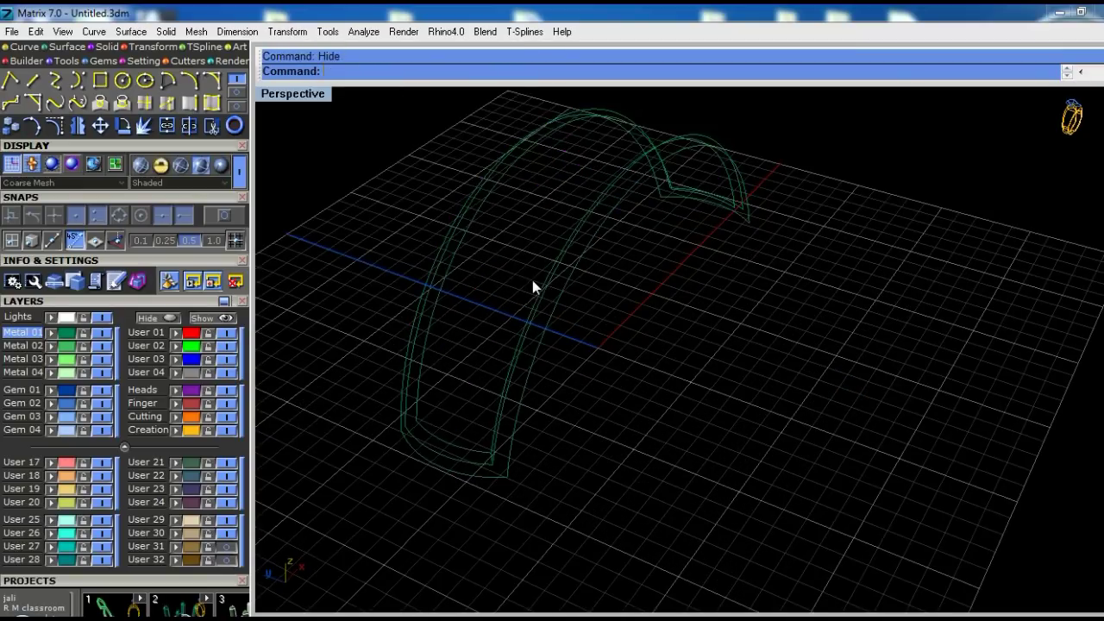
{"action": "mouse_move", "coordinate": [747, 458]}
{"action": "right_mouse_down"}
{"action": "mouse_move", "coordinate": [745, 414]}
{"action": "mouse_move", "coordinate": [750, 449]}
{"action": "right_mouse_up"}
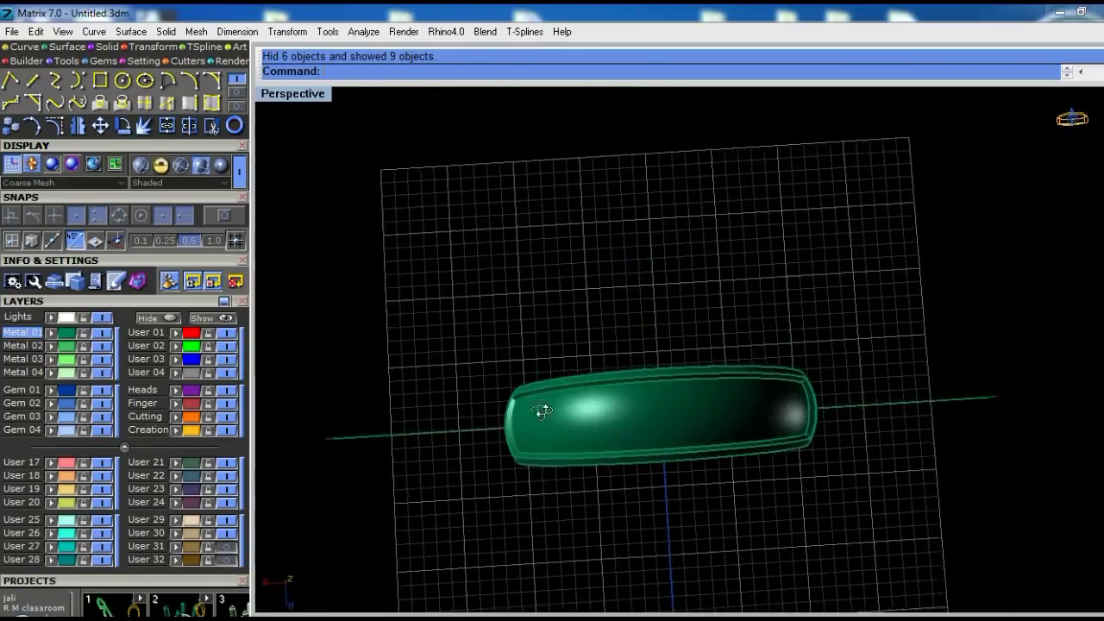
{"action": "mouse_move", "coordinate": [480, 424]}
{"action": "right_mouse_down"}
{"action": "mouse_move", "coordinate": [552, 247]}
{"action": "mouse_move", "coordinate": [779, 382]}
{"action": "mouse_move", "coordinate": [744, 460]}
{"action": "mouse_move", "coordinate": [717, 423]}
{"action": "right_mouse_up"}
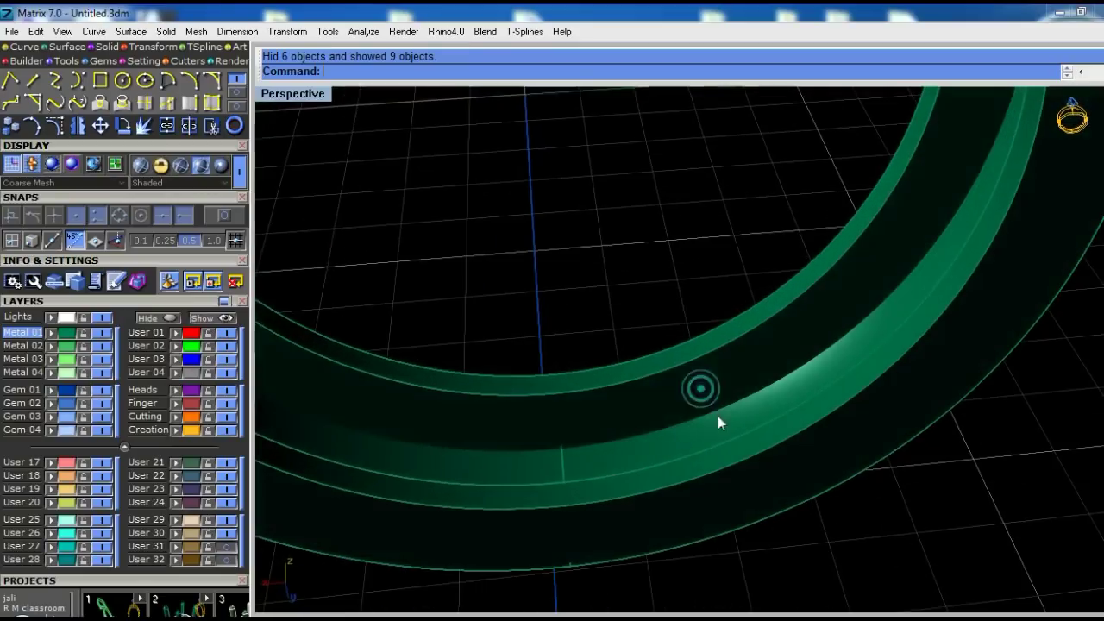
Copy the ring's inner and lower edges as curves
{"action": "type", "text": "dupedge"}
{"action": "key", "text": "Return"}
{"action": "left_click", "coordinate": [724, 335]}
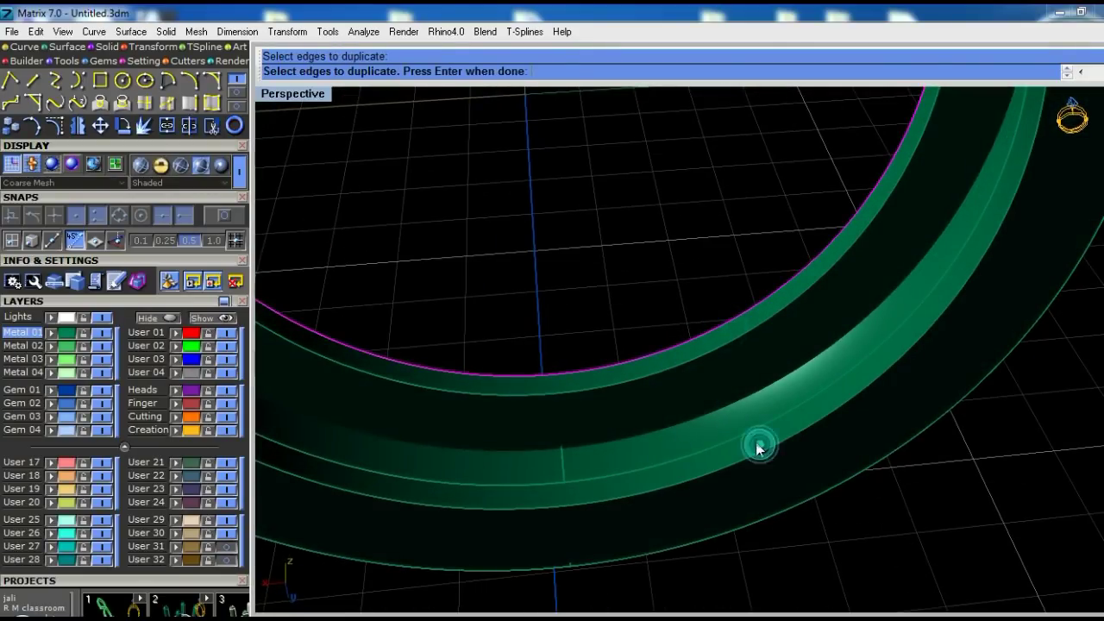
{"action": "left_click", "coordinate": [748, 448]}
{"action": "key", "text": "Return"}
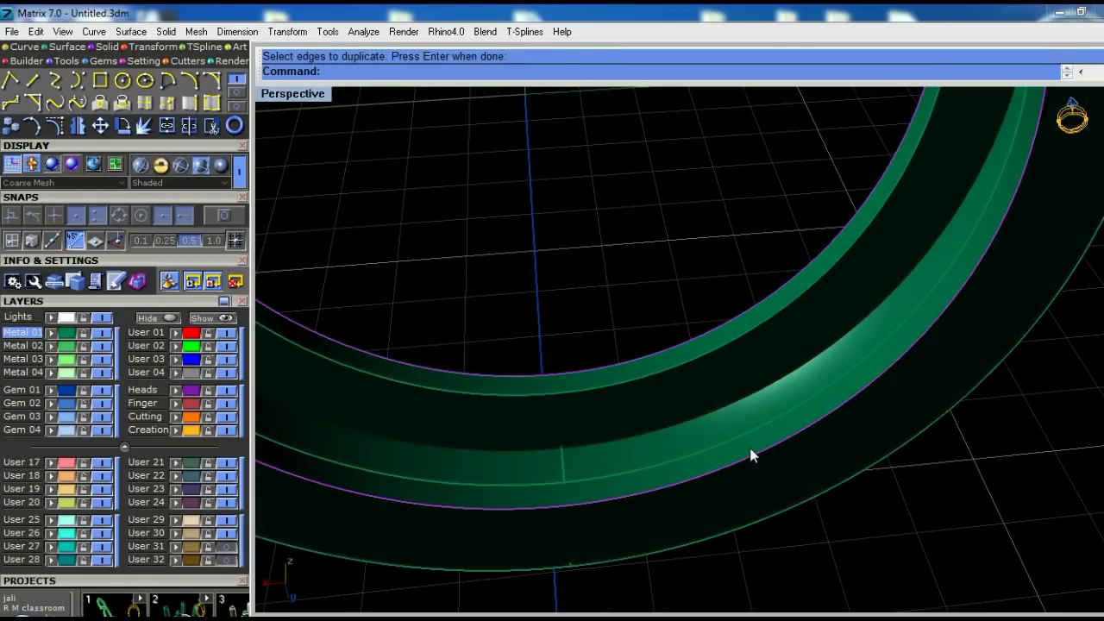
Loft a surface between the two copied edge curves
{"action": "type", "text": "loft"}
{"action": "key", "text": "Return"}
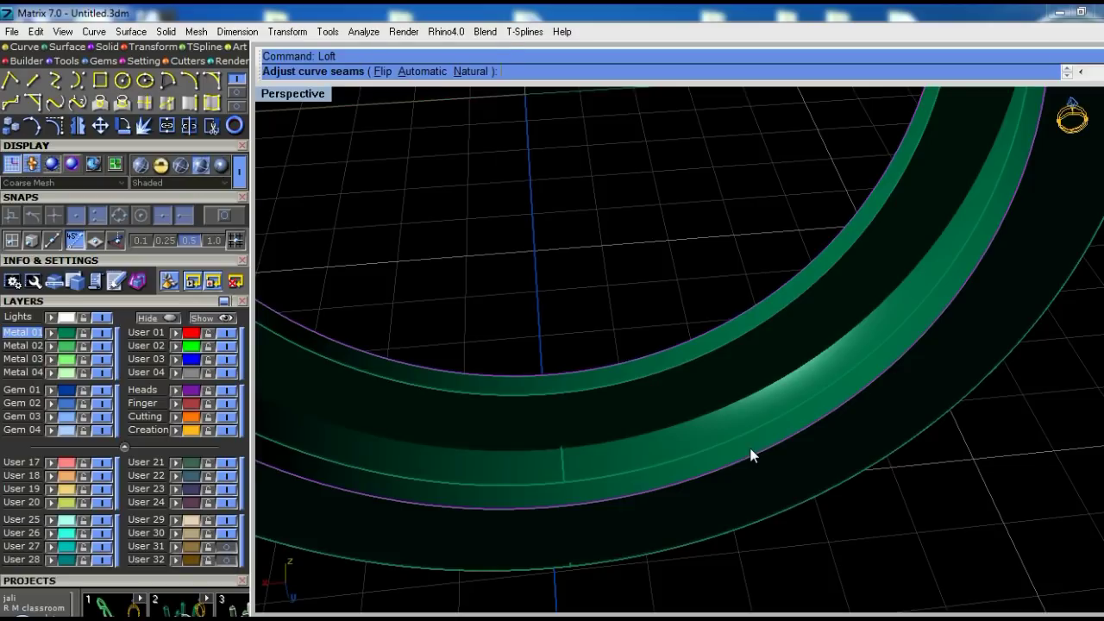
{"action": "key", "text": "Escape"}
{"action": "left_click", "coordinate": [742, 466]}
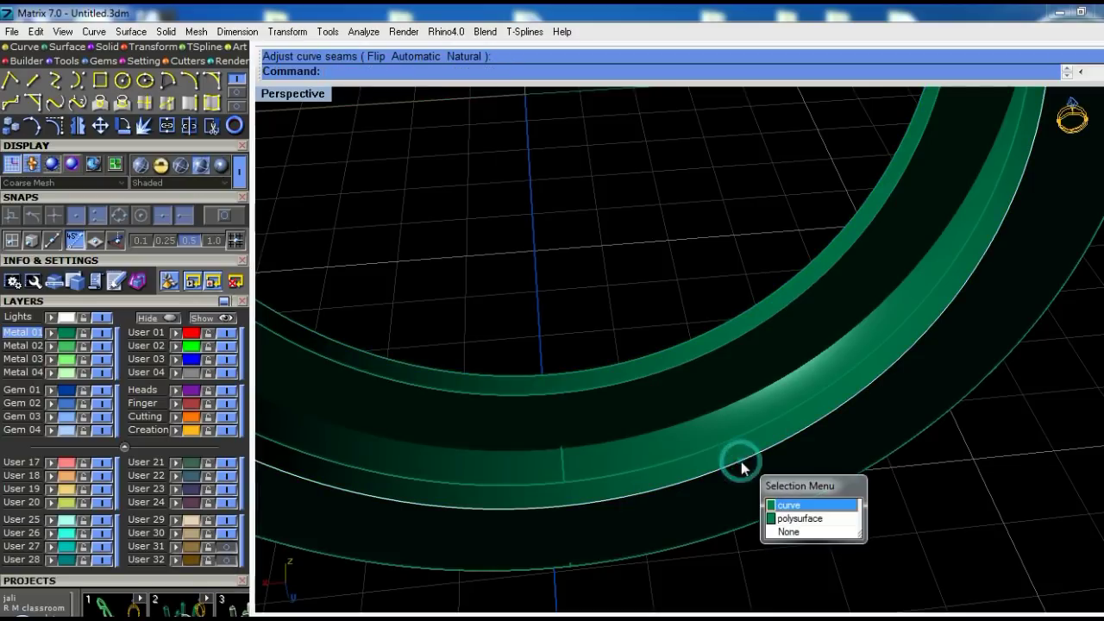
{"action": "left_click", "coordinate": [710, 344]}
{"action": "key", "text": "Return"}
{"action": "key", "text": "Return"}
{"action": "key", "text": "Return"}
{"action": "key", "text": "Return"}
In the Front view, draw a diagonal line from the ring centre and mirror it
{"action": "key", "text": "ctrl+F2"}
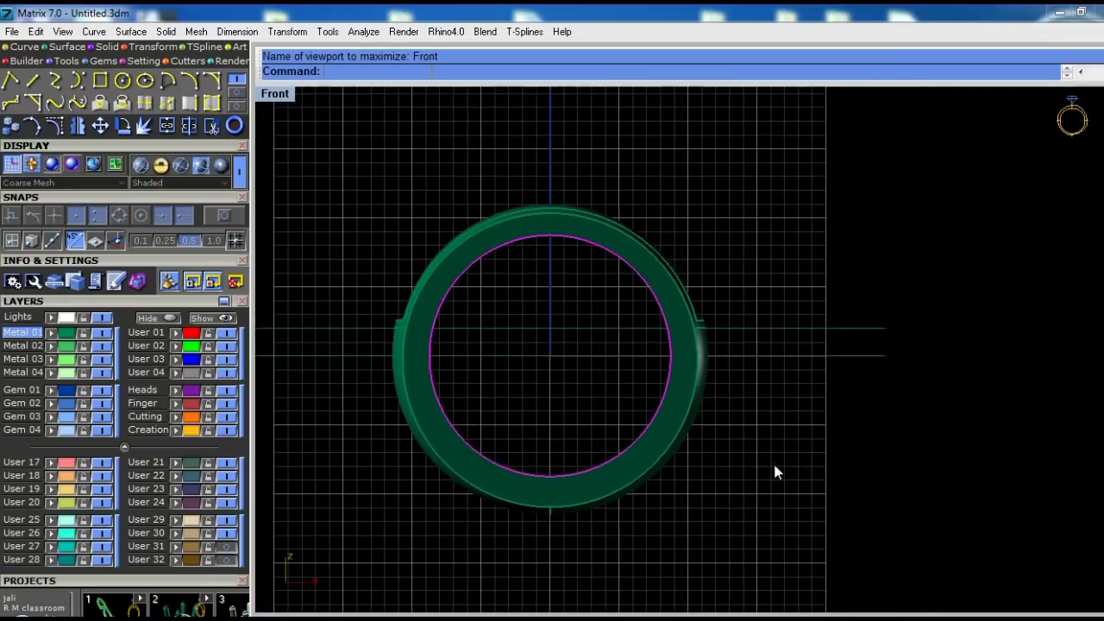
{"action": "type", "text": "li"}
{"action": "key", "text": "Return"}
{"action": "type", "text": "0"}
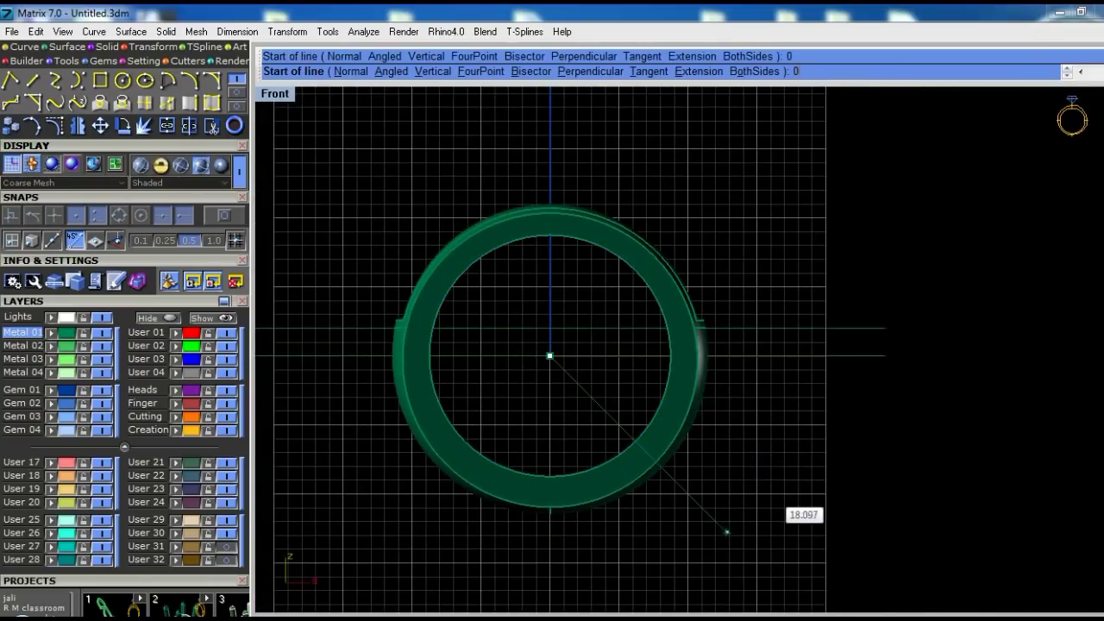
{"action": "left_click", "coordinate": [767, 518]}
{"action": "right_click_drag", "start_coordinate": [601, 526], "coordinate": [677, 462]}
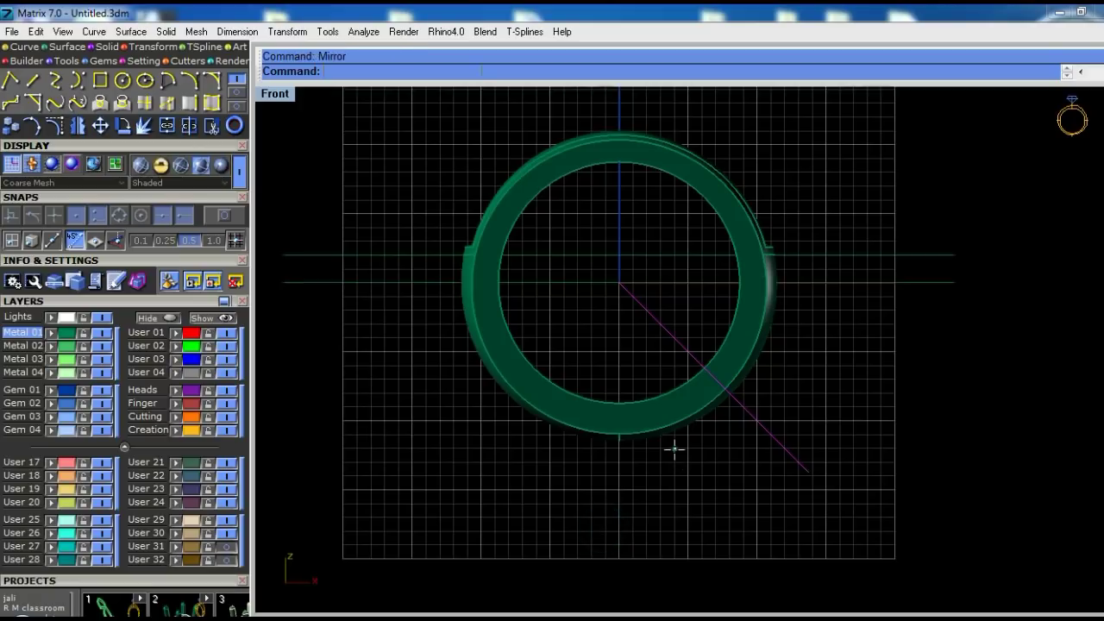
{"action": "key", "text": "Return"}
{"action": "left_click", "coordinate": [604, 504]}
Split the ring's inner surface using the two diagonal lines
{"action": "key", "text": "ctrl+F4"}
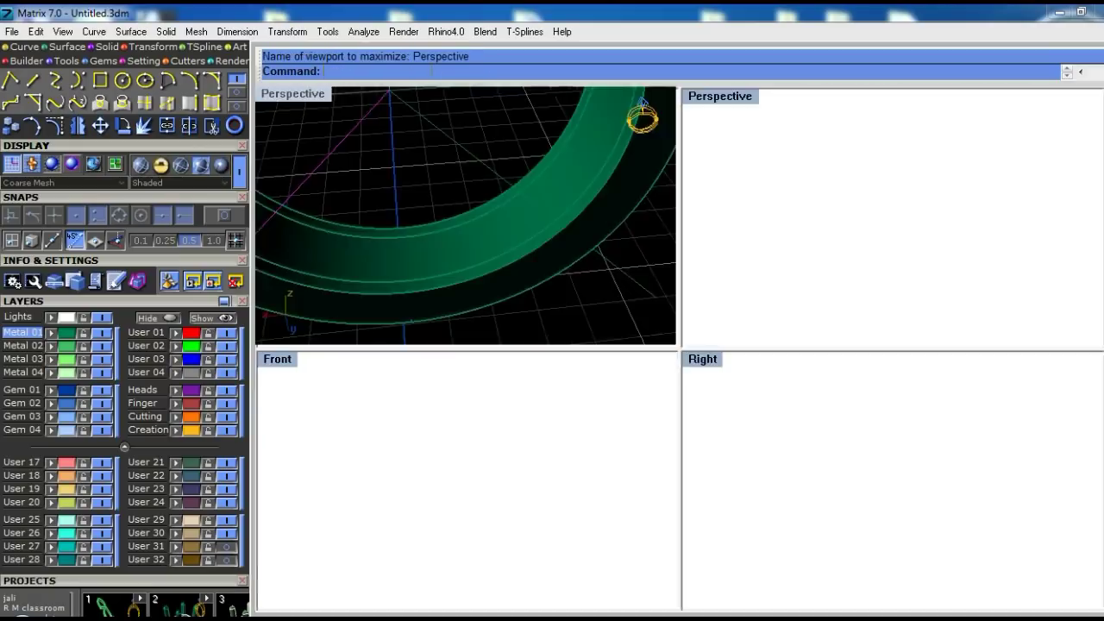
{"action": "left_click", "coordinate": [635, 429]}
{"action": "key", "text": "ctrl+F2"}
{"action": "type", "text": "split"}
{"action": "key", "text": "Return"}
{"action": "left_click_drag", "start_coordinate": [640, 205], "coordinate": [676, 165]}
{"action": "key", "text": "Return"}
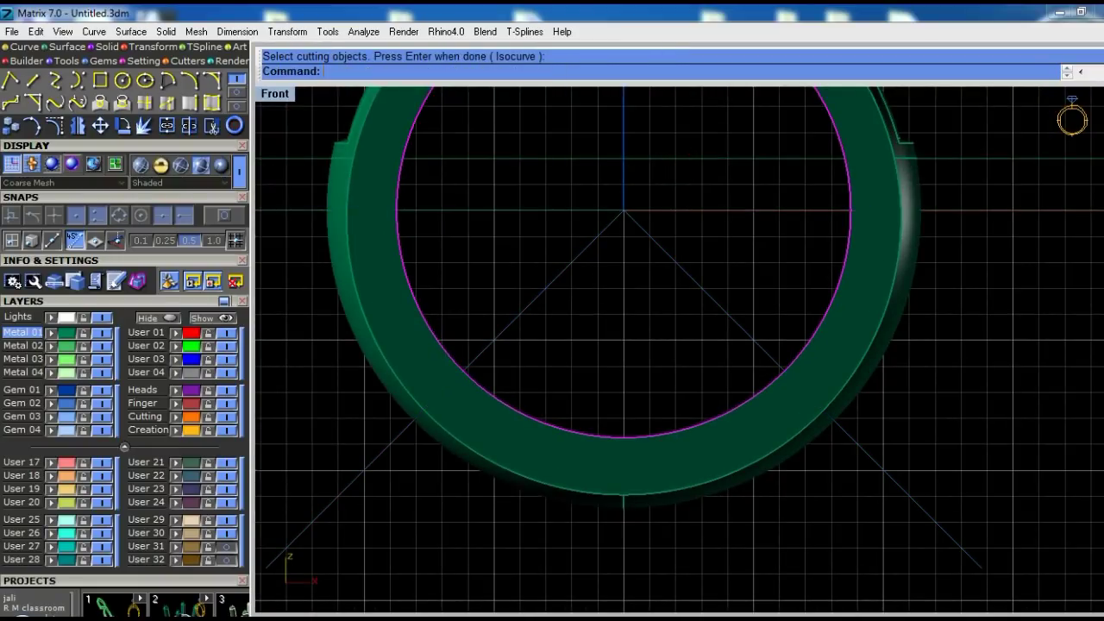
{"action": "left_click_drag", "start_coordinate": [667, 274], "coordinate": [737, 262]}
{"action": "key", "text": "Return"}
Delete the unwanted split piece of the inner surface
{"action": "key", "text": "ctrl+F4"}
{"action": "scroll", "coordinate": [638, 423], "scroll_direction": "down", "scroll_amount": 3}
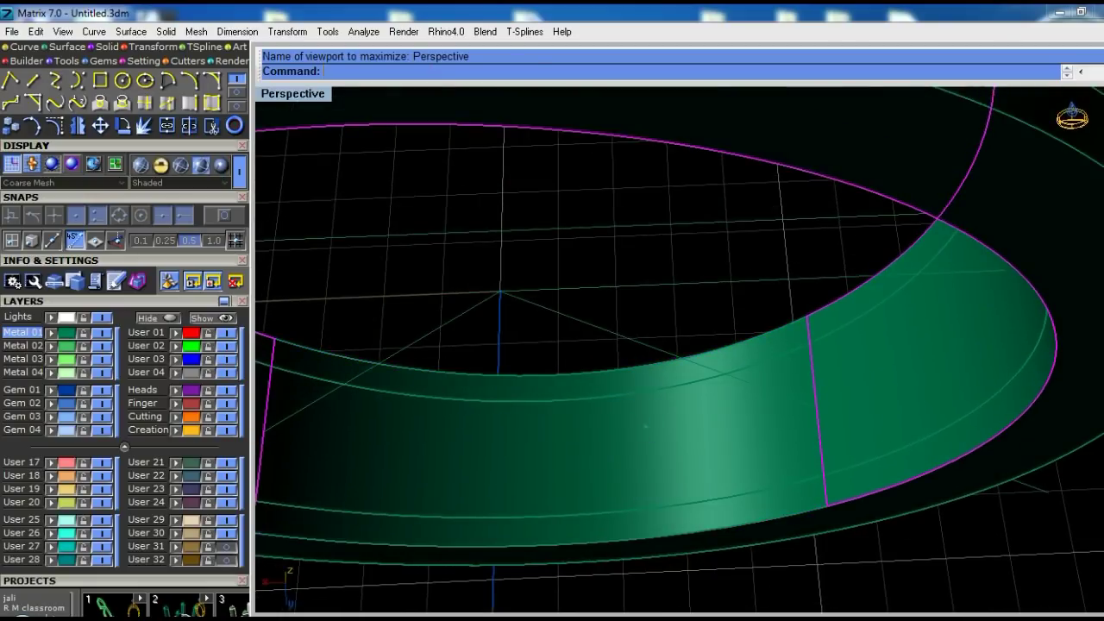
{"action": "key", "text": "Delete"}
{"action": "scroll", "coordinate": [695, 414], "scroll_direction": "up", "scroll_amount": 3}
Start a solid OffsetSrf of the remaining section, entering distance 3
{"action": "type", "text": "offsetsrf"}
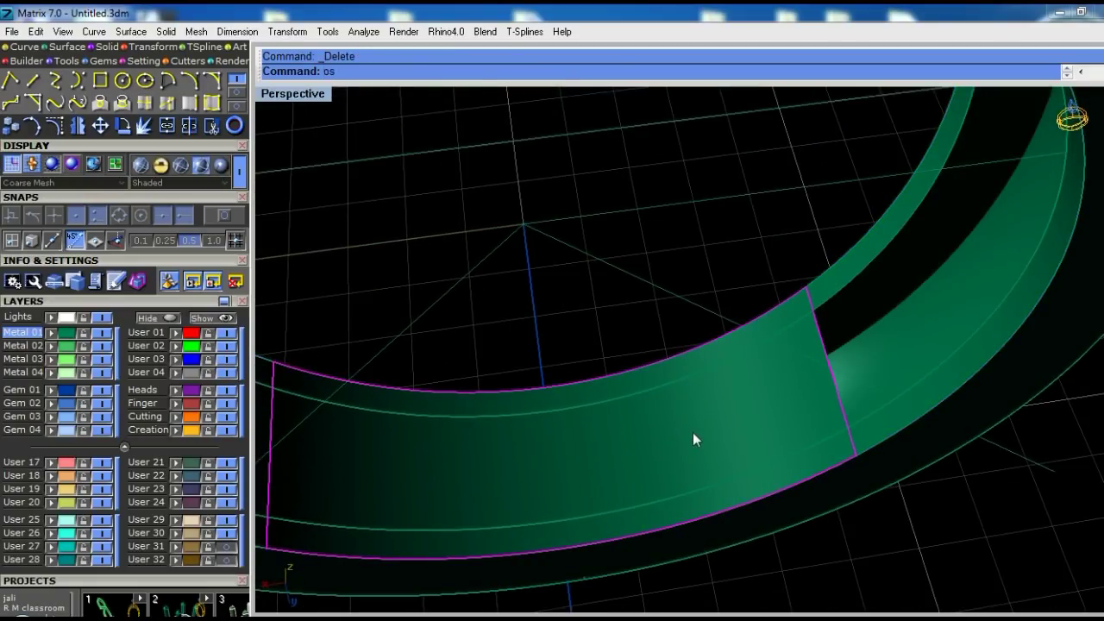
{"action": "key", "text": "Return"}
{"action": "scroll", "coordinate": [692, 432], "scroll_direction": "down", "scroll_amount": 2}
{"action": "key", "text": "Return"}
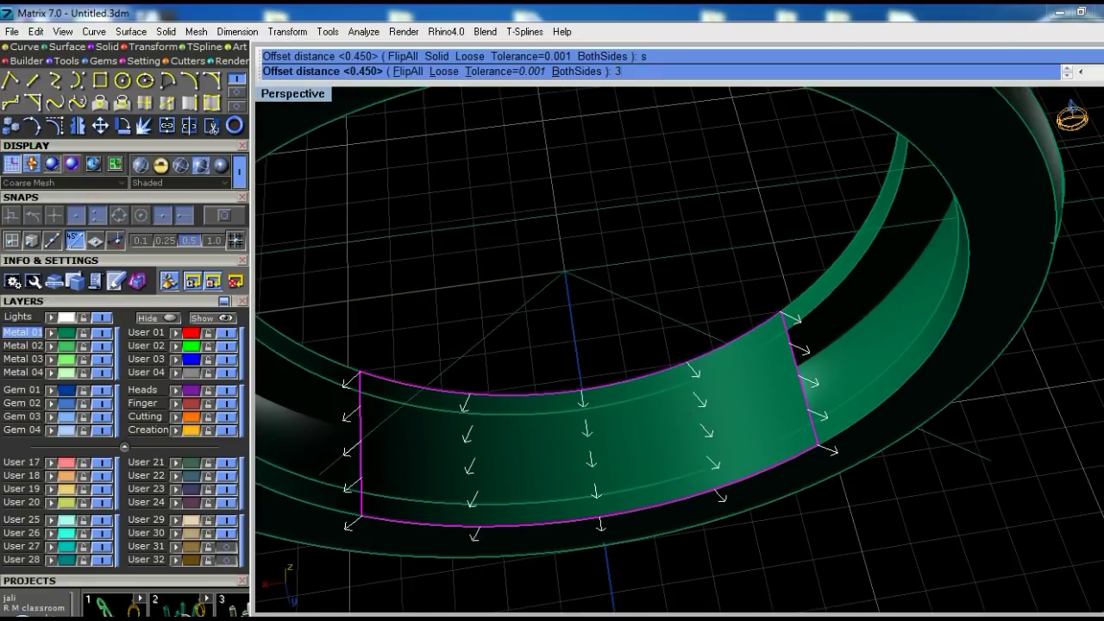
{"action": "key", "text": "Return"}
Complete the section's solid offset at a depth of 22
{"action": "right_click_drag", "start_coordinate": [683, 407], "coordinate": [733, 399]}
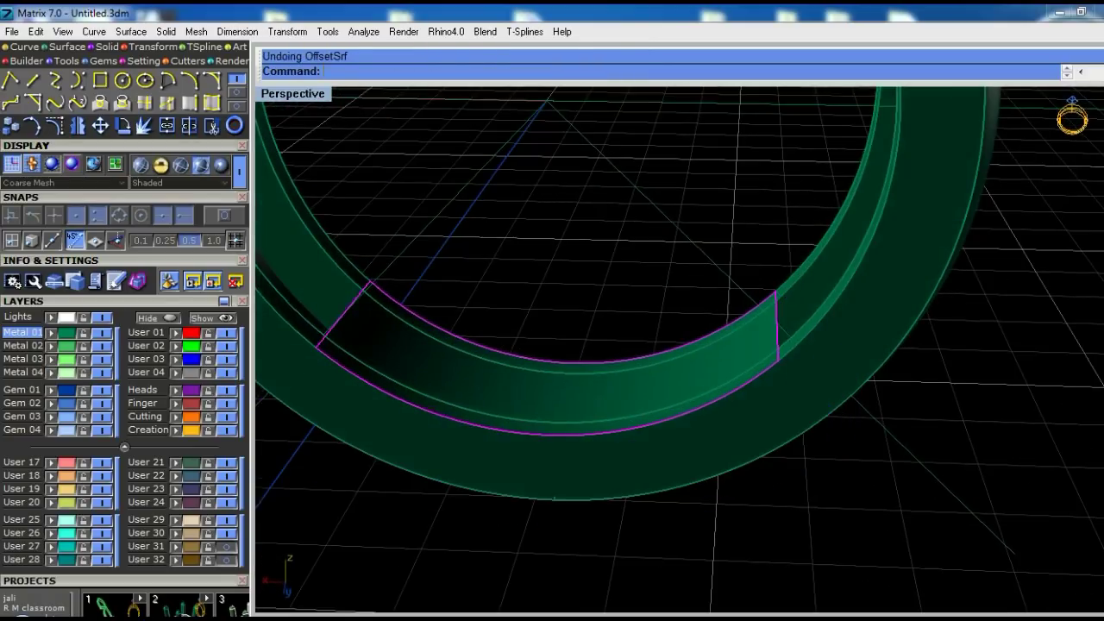
{"action": "type", "text": "s"}
{"action": "key", "text": "Return"}
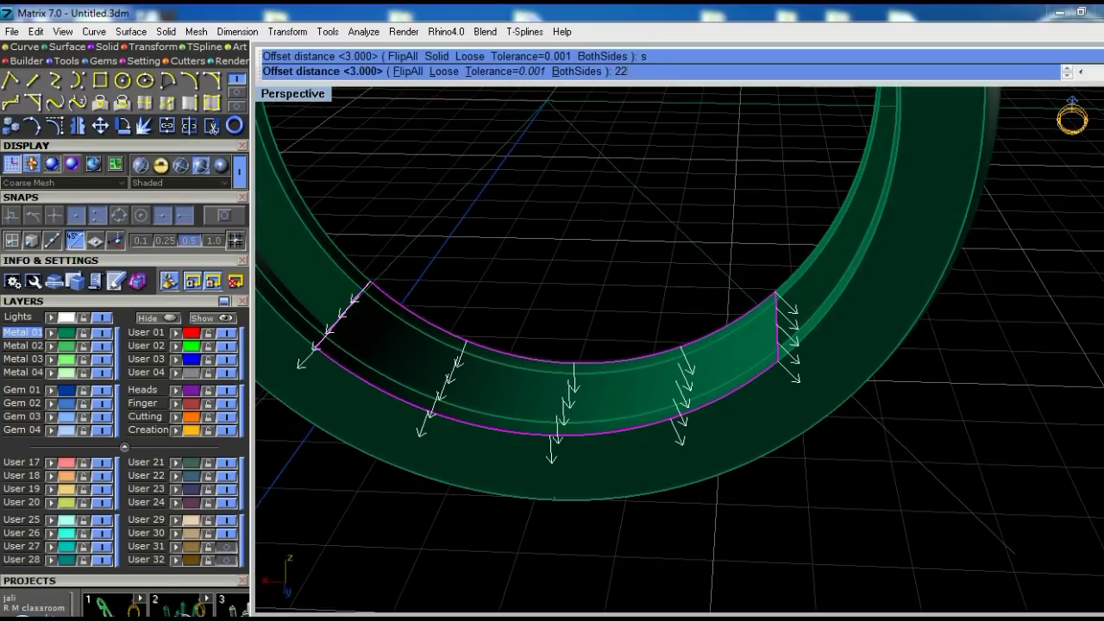
{"action": "key", "text": "Return"}
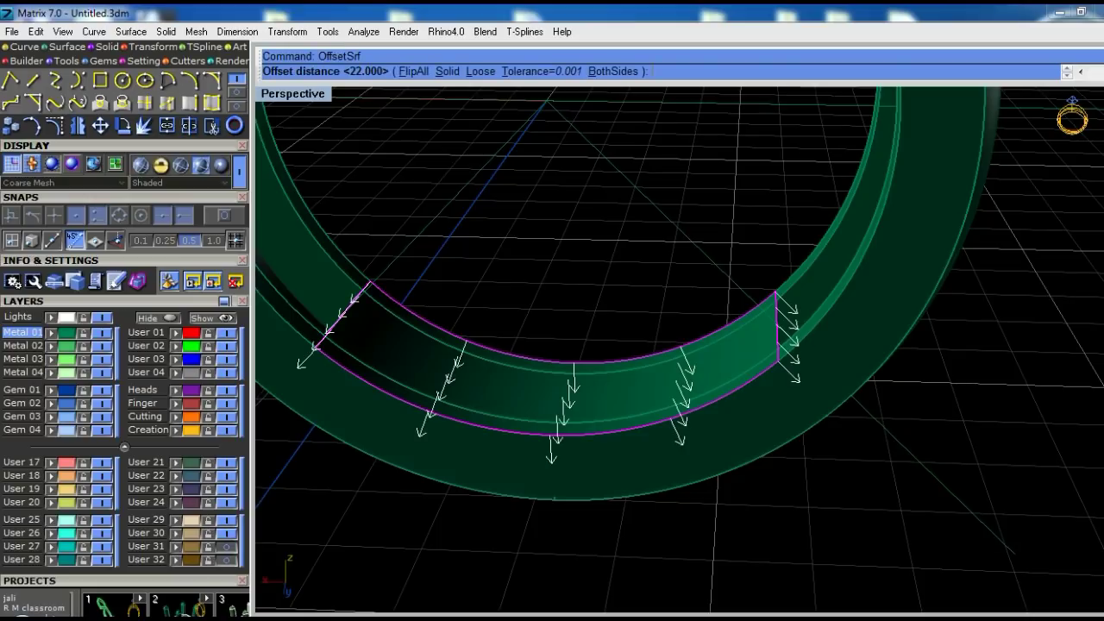
{"action": "key", "text": "Return"}
{"action": "mouse_move", "coordinate": [824, 370]}
{"action": "right_mouse_down"}
{"action": "mouse_move", "coordinate": [337, 389]}
{"action": "mouse_move", "coordinate": [678, 382]}
{"action": "mouse_move", "coordinate": [604, 388]}
{"action": "mouse_move", "coordinate": [539, 290]}
{"action": "right_mouse_up"}
{"action": "scroll", "coordinate": [539, 291], "scroll_direction": "up", "scroll_amount": 3}
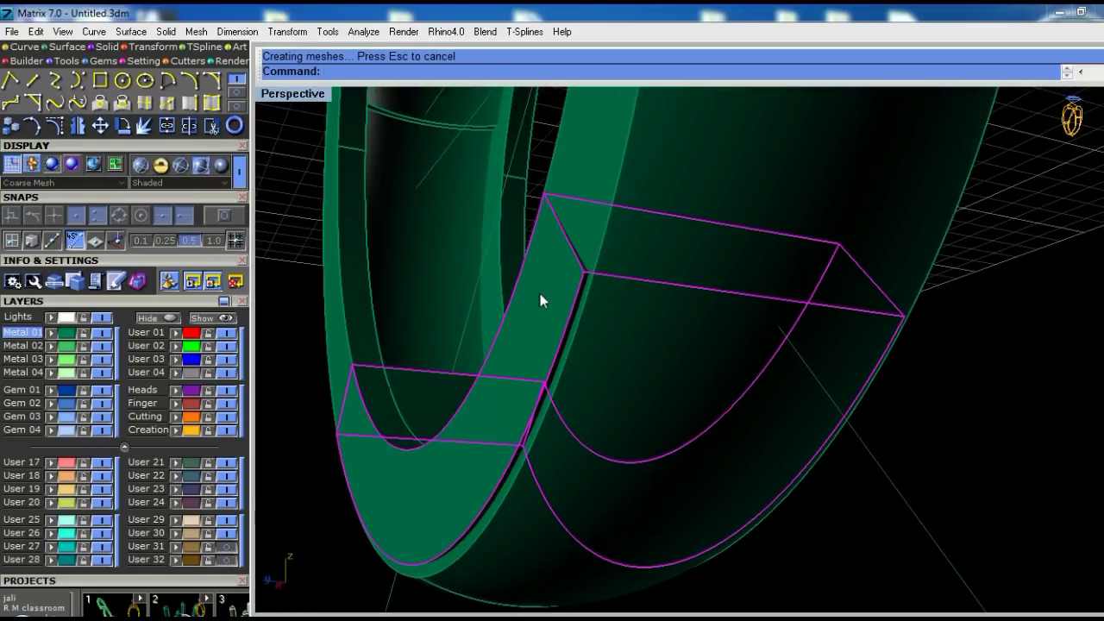
Narrow a copy of the solid with Scale1D in the wireframe Right view, then inspect the cut-out
{"action": "key", "text": "ctrl+F3"}
{"action": "scroll", "coordinate": [633, 365], "scroll_direction": "up", "scroll_amount": 2}
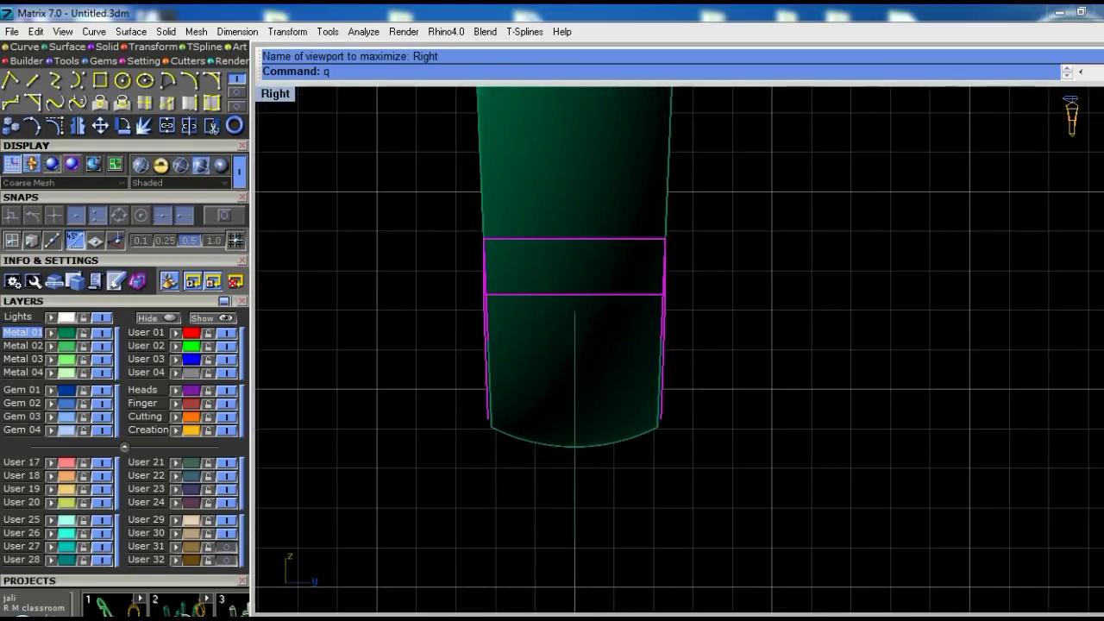
{"action": "key", "text": "ctrl+alt+w"}
{"action": "scroll", "coordinate": [620, 290], "scroll_direction": "down", "scroll_amount": 3}
{"action": "right_click", "coordinate": [611, 364]}
{"action": "left_click", "coordinate": [569, 245]}
{"action": "left_click", "coordinate": [936, 311]}
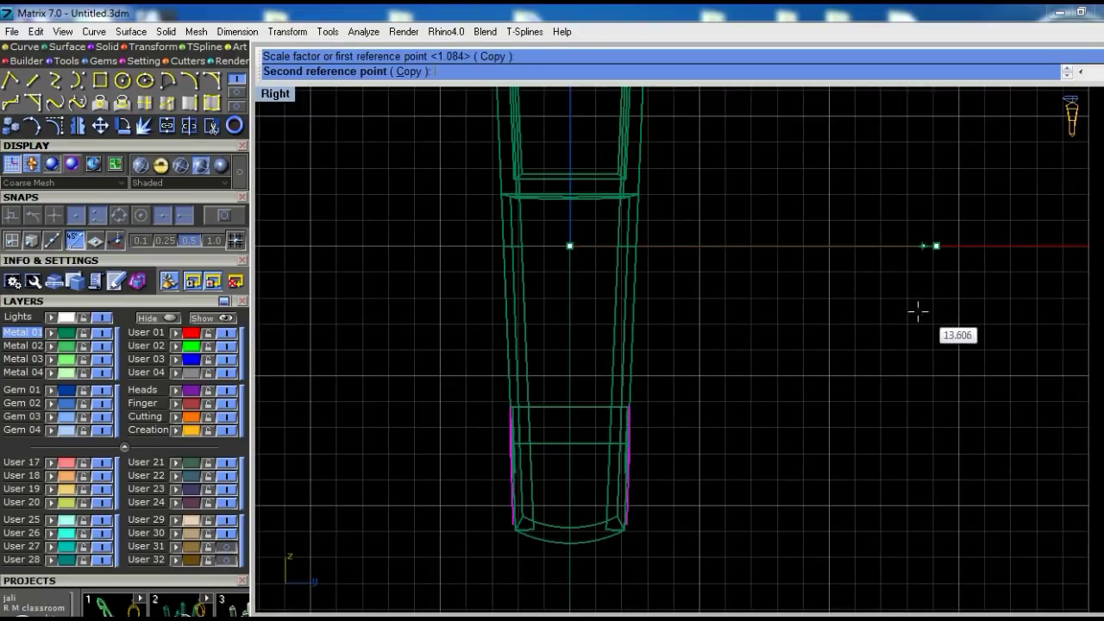
{"action": "left_click", "coordinate": [915, 313]}
{"action": "key", "text": "ctrl+F4"}
{"action": "scroll", "coordinate": [697, 381], "scroll_direction": "up", "scroll_amount": 2}
{"action": "mouse_move", "coordinate": [697, 381]}
{"action": "right_mouse_down"}
{"action": "mouse_move", "coordinate": [690, 343]}
{"action": "mouse_move", "coordinate": [900, 271]}
{"action": "right_mouse_up"}
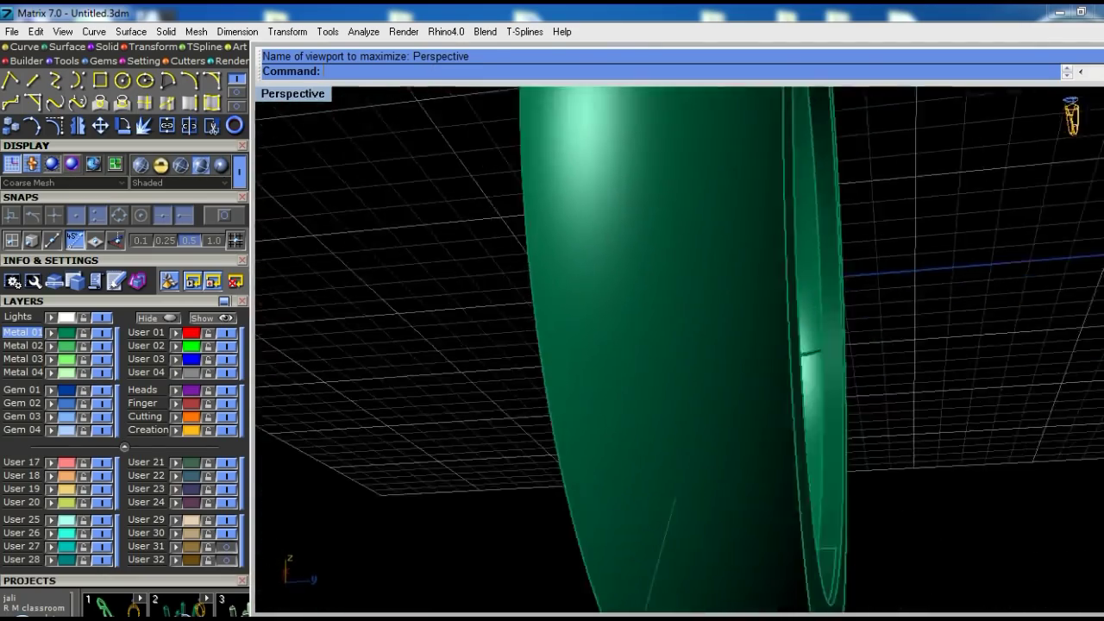
{"action": "mouse_move", "coordinate": [1071, 116]}
{"action": "right_mouse_down"}
{"action": "mouse_move", "coordinate": [788, 532]}
{"action": "mouse_move", "coordinate": [1071, 121]}
{"action": "right_mouse_up"}
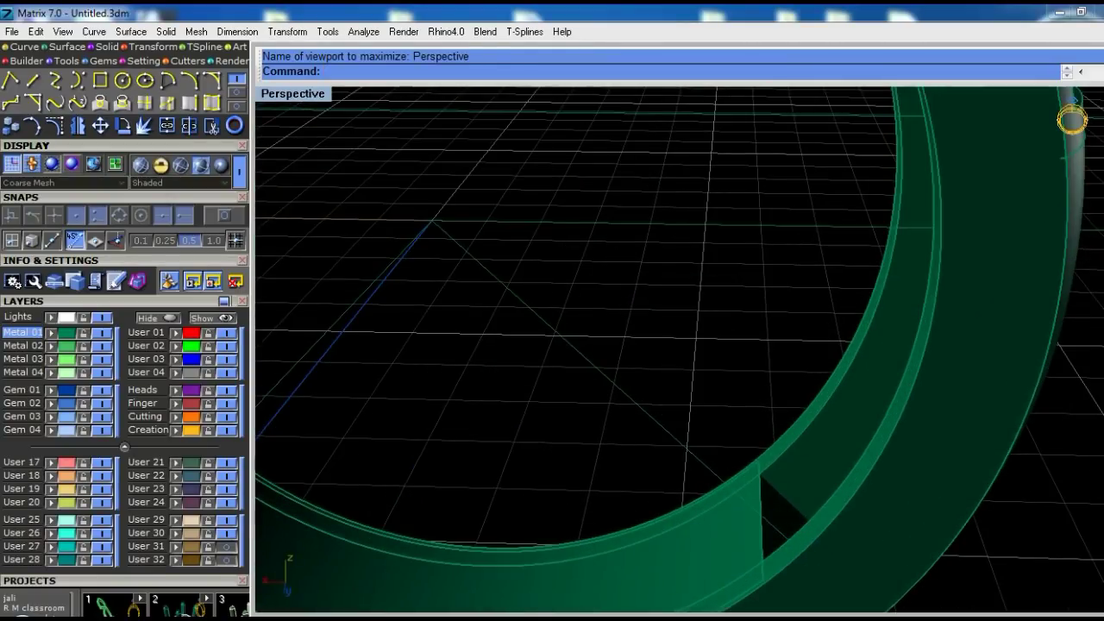
Chamfer a cut-out edge at distance 0.9 with Chamfer Edge from the Solid tools
{"action": "left_click", "coordinate": [105, 49]}
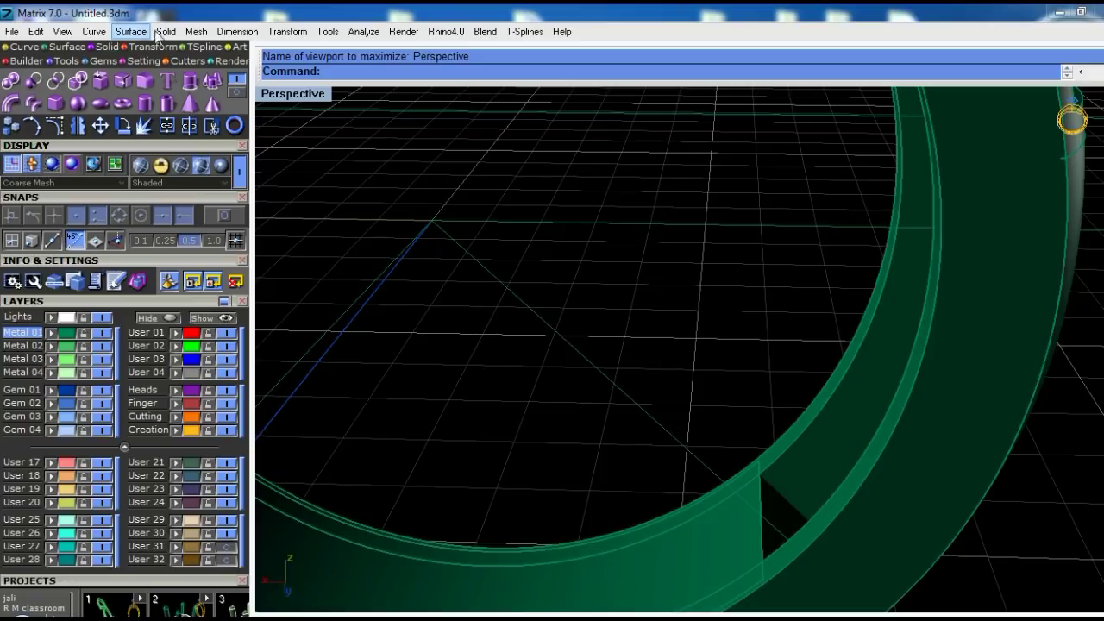
{"action": "left_click", "coordinate": [162, 31]}
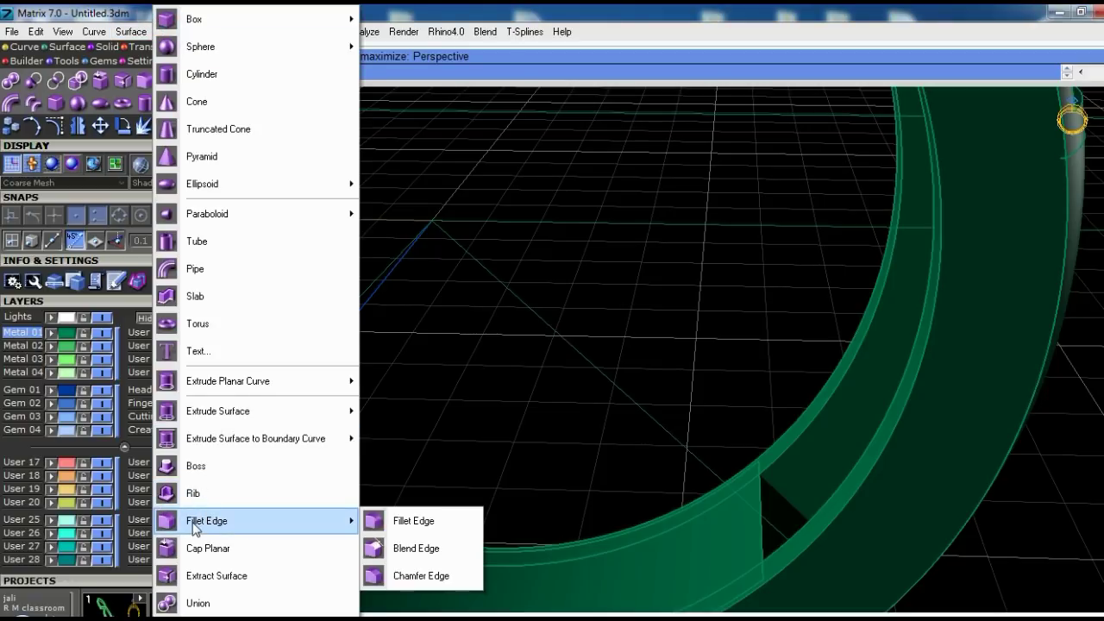
{"action": "left_click", "coordinate": [423, 576]}
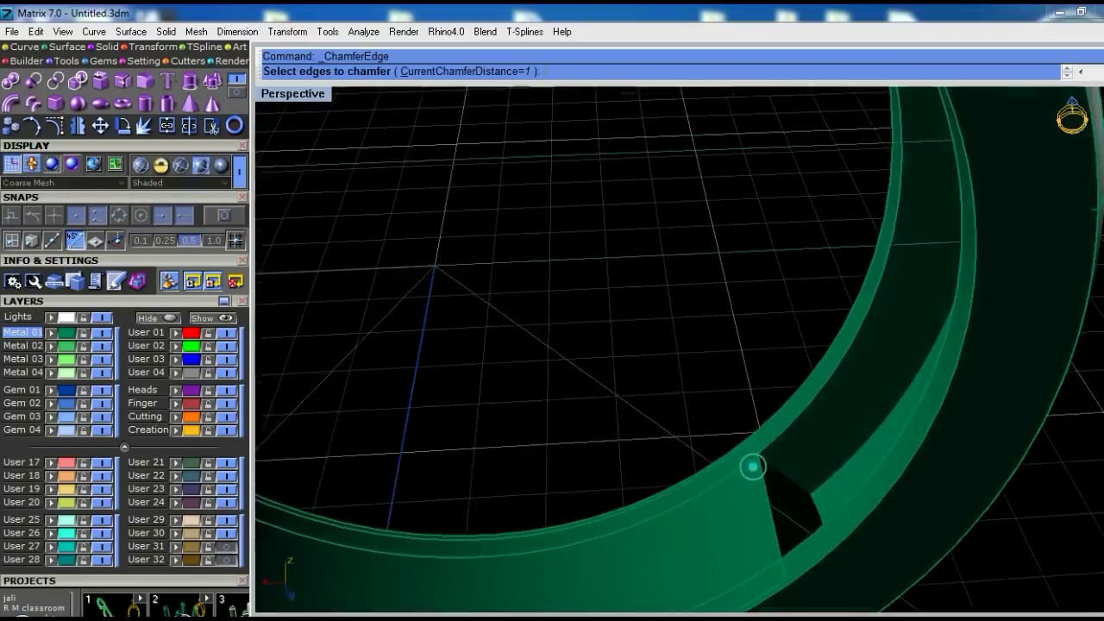
{"action": "right_click_drag", "start_coordinate": [752, 467], "coordinate": [744, 415]}
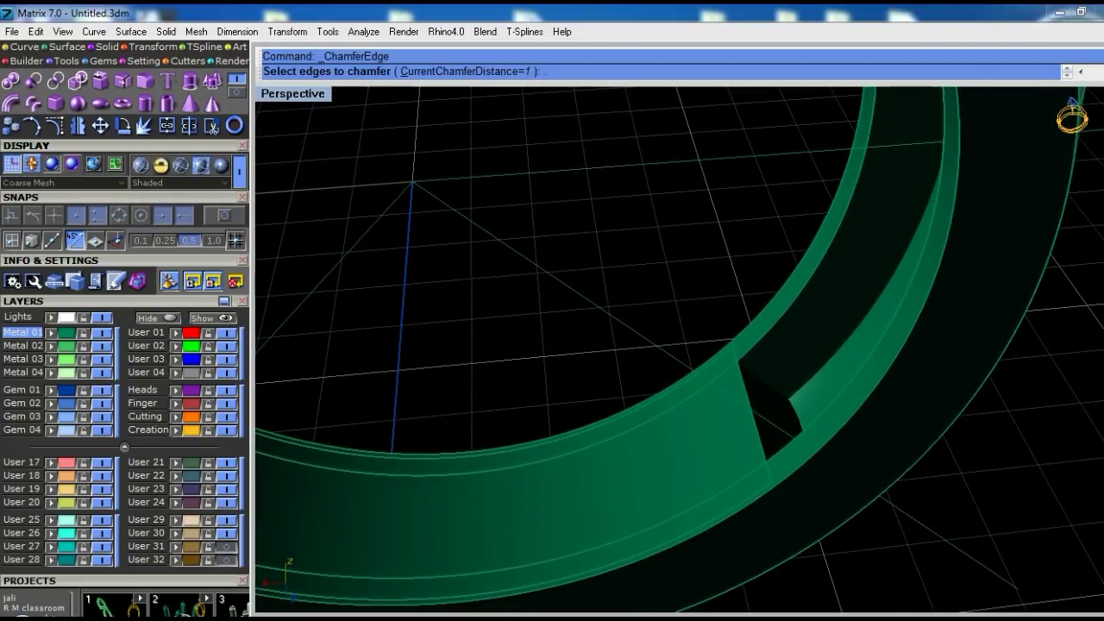
{"action": "type", "text": ".9"}
{"action": "key", "text": "Return"}
{"action": "left_click", "coordinate": [747, 404]}
{"action": "key", "text": "Return"}
{"action": "key", "text": "Return"}
{"action": "scroll", "coordinate": [715, 421], "scroll_direction": "down", "scroll_amount": 5}
{"action": "scroll", "coordinate": [776, 419], "scroll_direction": "up", "scroll_amount": 3}
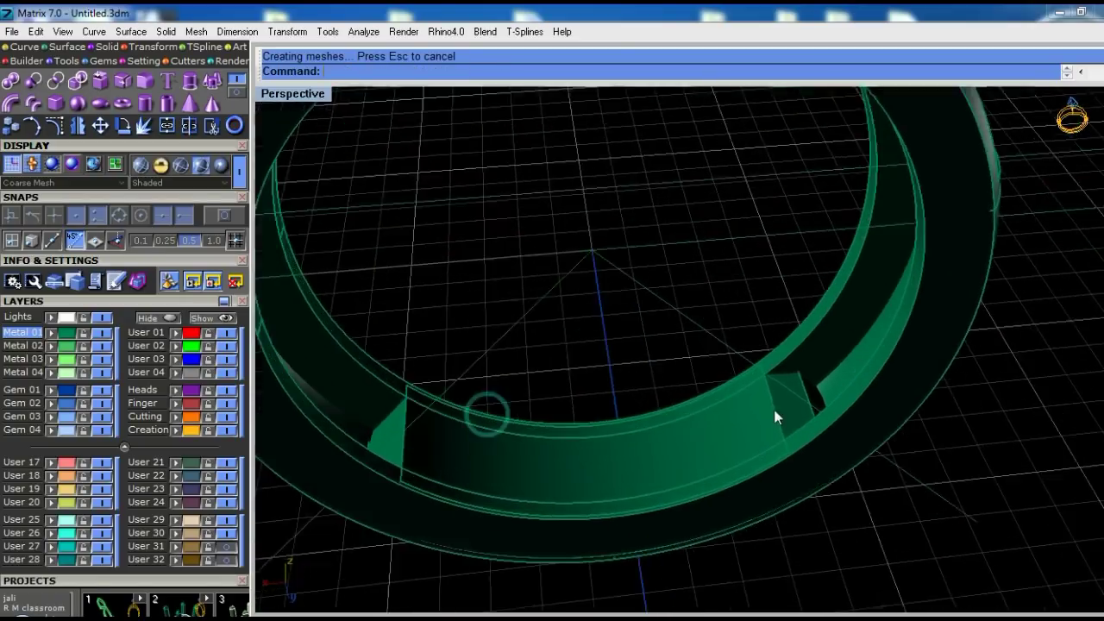
{"action": "scroll", "coordinate": [766, 415], "scroll_direction": "up", "scroll_amount": 2}
{"action": "key", "text": "Return"}
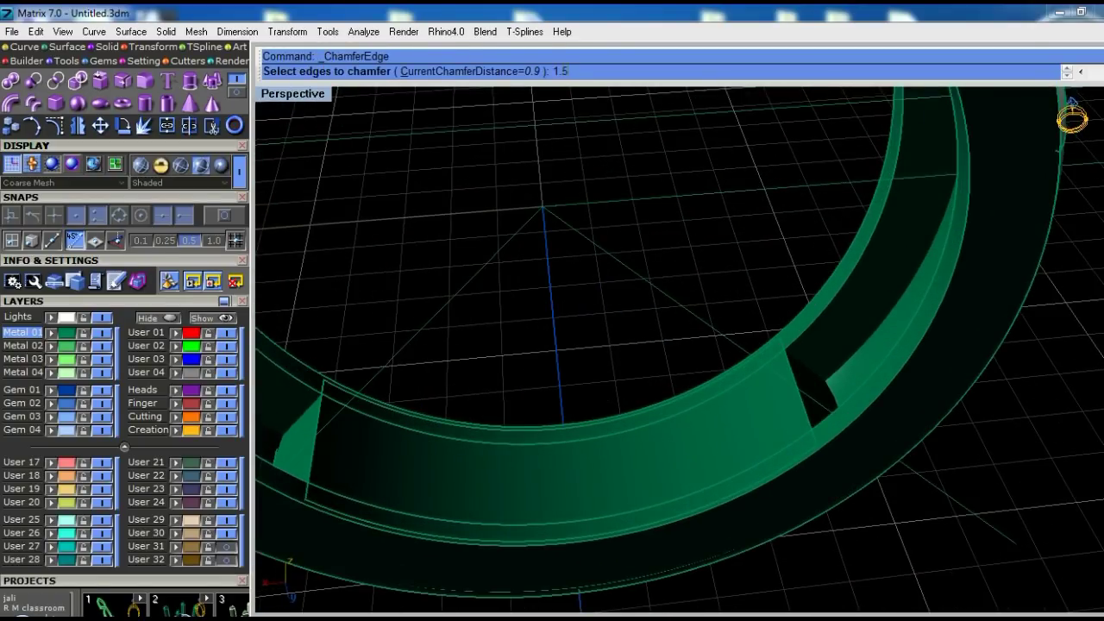
Chamfer the remaining cut-out edges at distance 1.5
{"action": "key", "text": "Return"}
{"action": "left_click", "coordinate": [788, 353]}
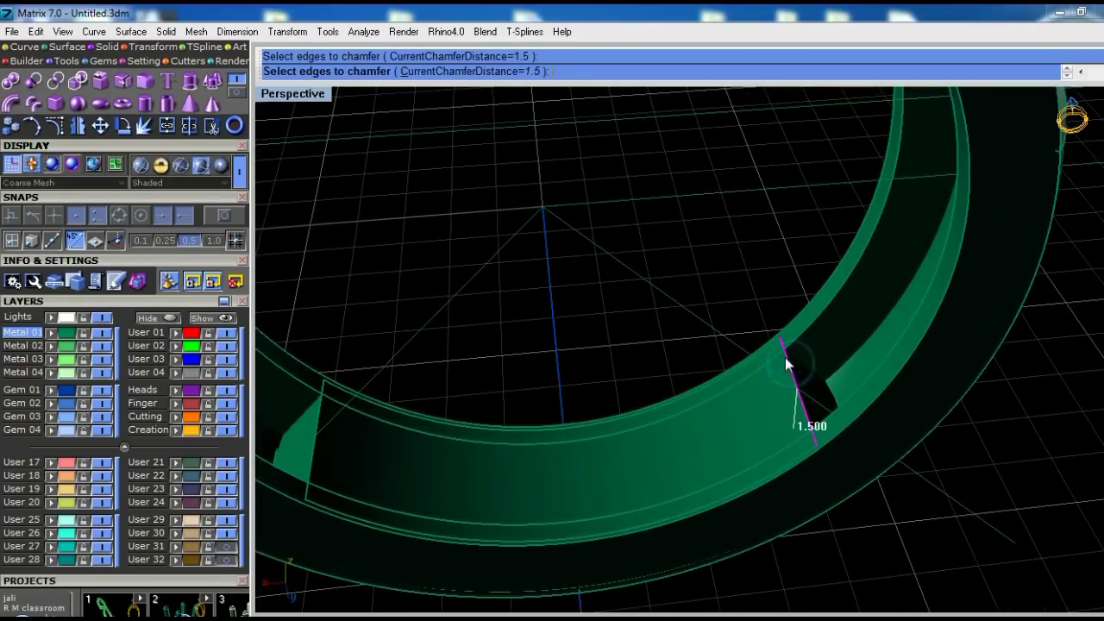
{"action": "key", "text": "Return"}
{"action": "key", "text": "Return"}
{"action": "key", "text": "Return"}
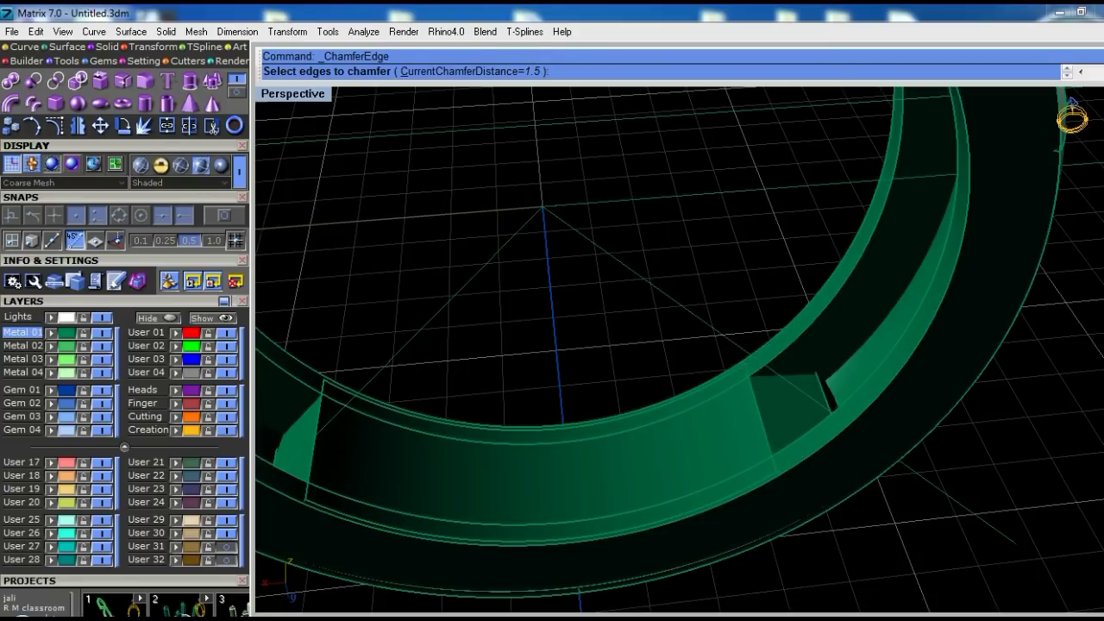
{"action": "left_click", "coordinate": [306, 455]}
{"action": "left_click", "coordinate": [320, 405]}
{"action": "key", "text": "Return"}
{"action": "key", "text": "Return"}
Select the upper band part and the curves around the ring
{"action": "mouse_move", "coordinate": [670, 365]}
{"action": "right_mouse_down"}
{"action": "mouse_move", "coordinate": [564, 320]}
{"action": "mouse_move", "coordinate": [480, 424]}
{"action": "mouse_move", "coordinate": [845, 426]}
{"action": "right_mouse_up"}
{"action": "left_click", "coordinate": [569, 326]}
{"action": "right_click_drag", "start_coordinate": [894, 395], "coordinate": [840, 486]}
Hide the selected objects and ungroup the ring's parts
{"action": "left_click", "coordinate": [840, 486]}
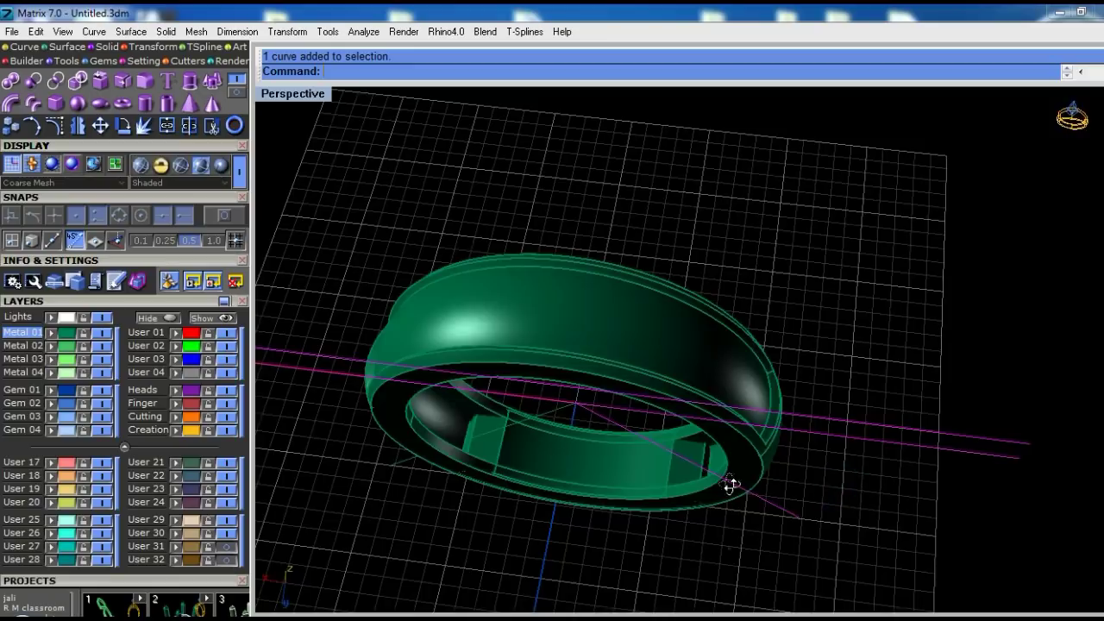
{"action": "right_click_drag", "start_coordinate": [728, 485], "coordinate": [562, 537]}
{"action": "left_click_drag", "start_coordinate": [619, 446], "coordinate": [684, 331]}
{"action": "mouse_move", "coordinate": [684, 331]}
{"action": "right_mouse_down"}
{"action": "mouse_move", "coordinate": [628, 439]}
{"action": "mouse_move", "coordinate": [705, 251]}
{"action": "mouse_move", "coordinate": [704, 291]}
{"action": "right_mouse_up"}
{"action": "key", "text": "ctrl+h"}
{"action": "key", "text": "ctrl+shift+g"}
{"action": "scroll", "coordinate": [664, 376], "scroll_direction": "up", "scroll_amount": 2}
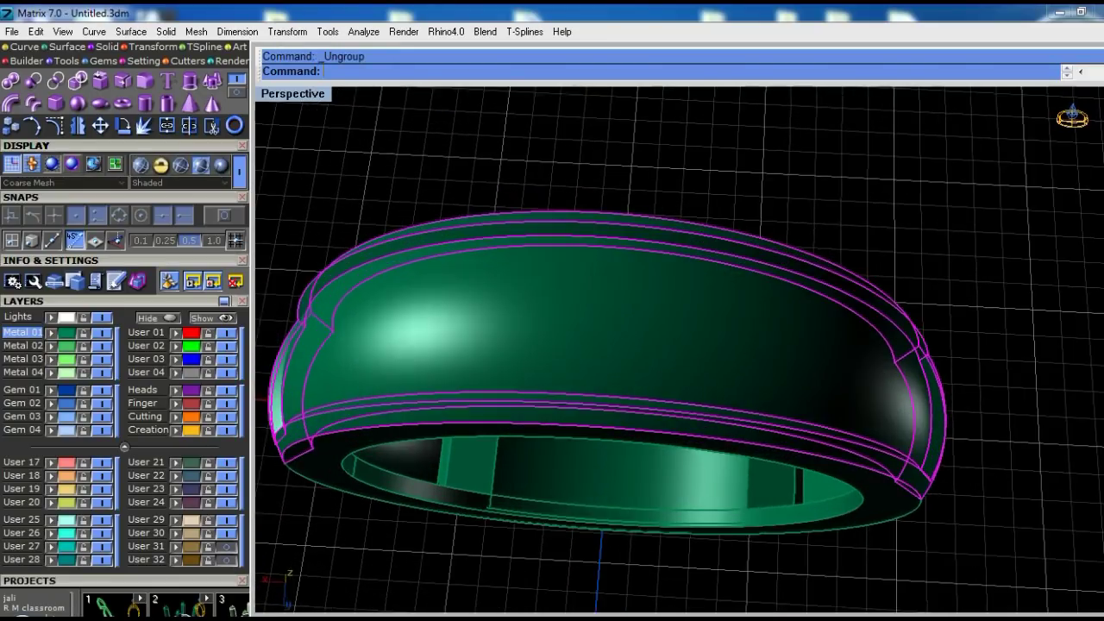
{"action": "mouse_move", "coordinate": [652, 346]}
{"action": "right_mouse_down"}
{"action": "mouse_move", "coordinate": [638, 358]}
{"action": "mouse_move", "coordinate": [662, 366]}
{"action": "right_mouse_up"}
{"action": "key", "text": "Escape"}
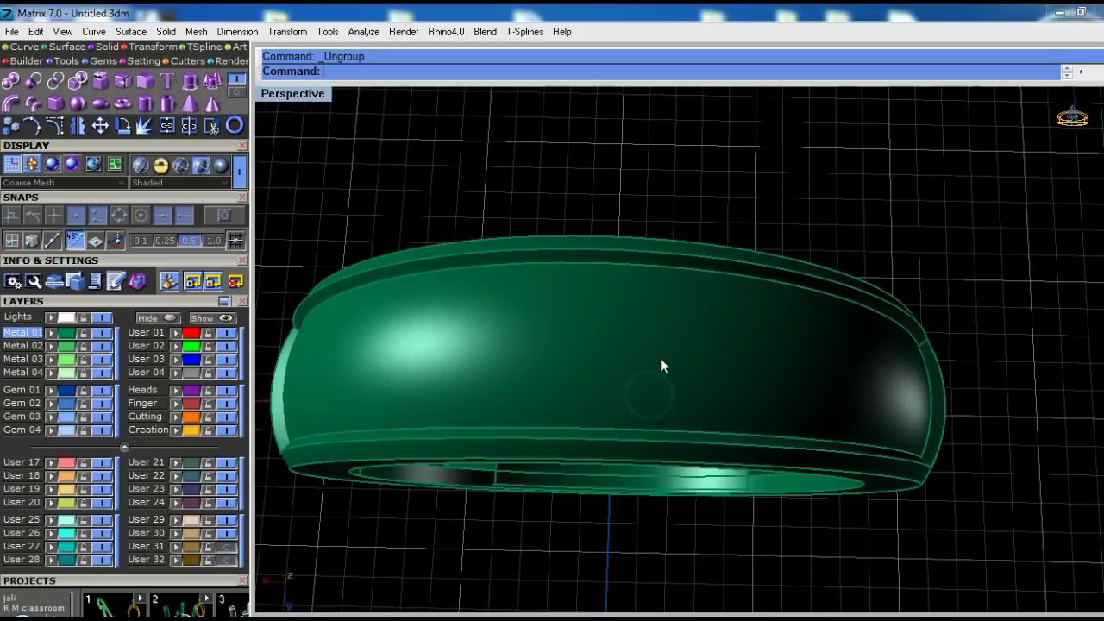
Extract an isocurve running around the band's top surface
{"action": "left_click", "coordinate": [660, 364]}
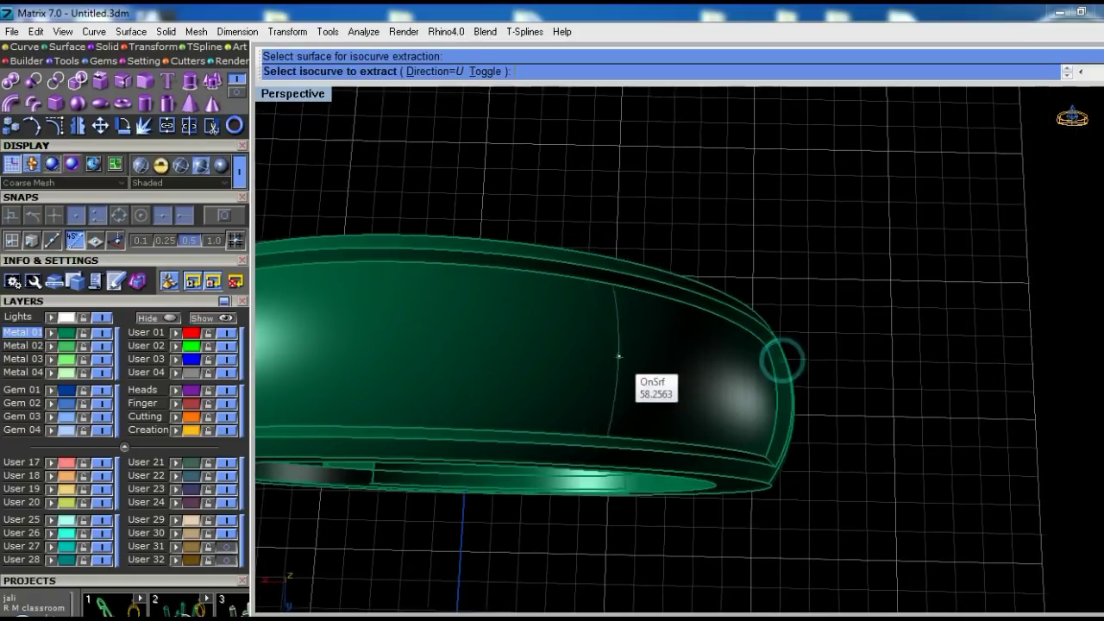
{"action": "right_click_drag", "start_coordinate": [779, 355], "coordinate": [752, 377]}
{"action": "type", "text": "t"}
{"action": "key", "text": "Return"}
{"action": "scroll", "coordinate": [742, 405], "scroll_direction": "up", "scroll_amount": 2}
{"action": "left_click", "coordinate": [739, 397]}
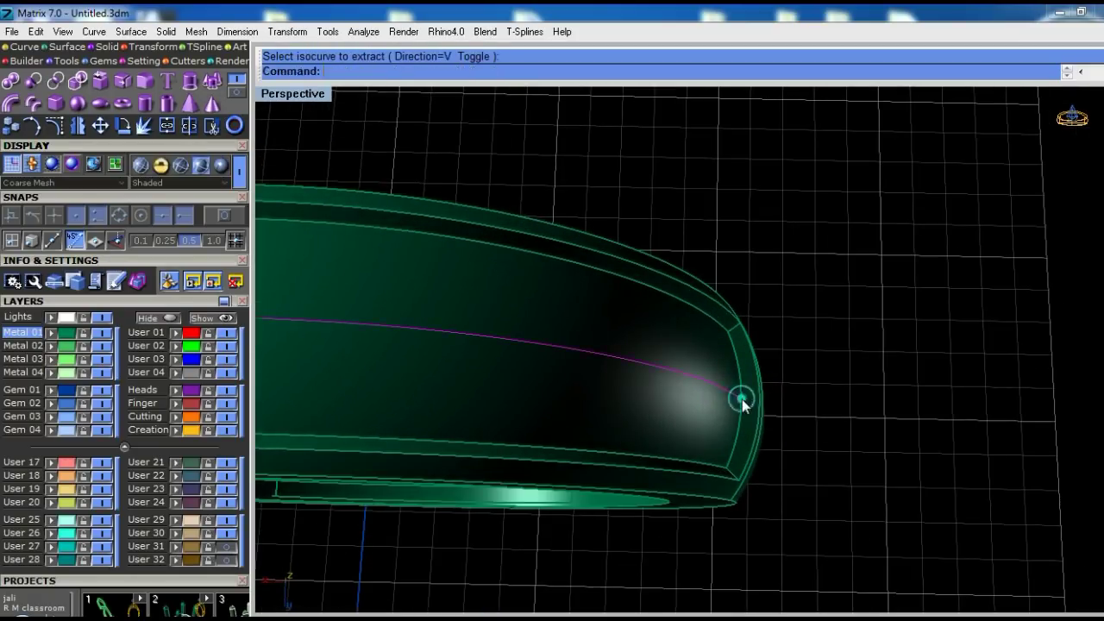
{"action": "scroll", "coordinate": [739, 397], "scroll_direction": "down", "scroll_amount": 2}
{"action": "right_click_drag", "start_coordinate": [511, 343], "coordinate": [578, 369]}
{"action": "scroll", "coordinate": [583, 370], "scroll_direction": "up", "scroll_amount": 2}
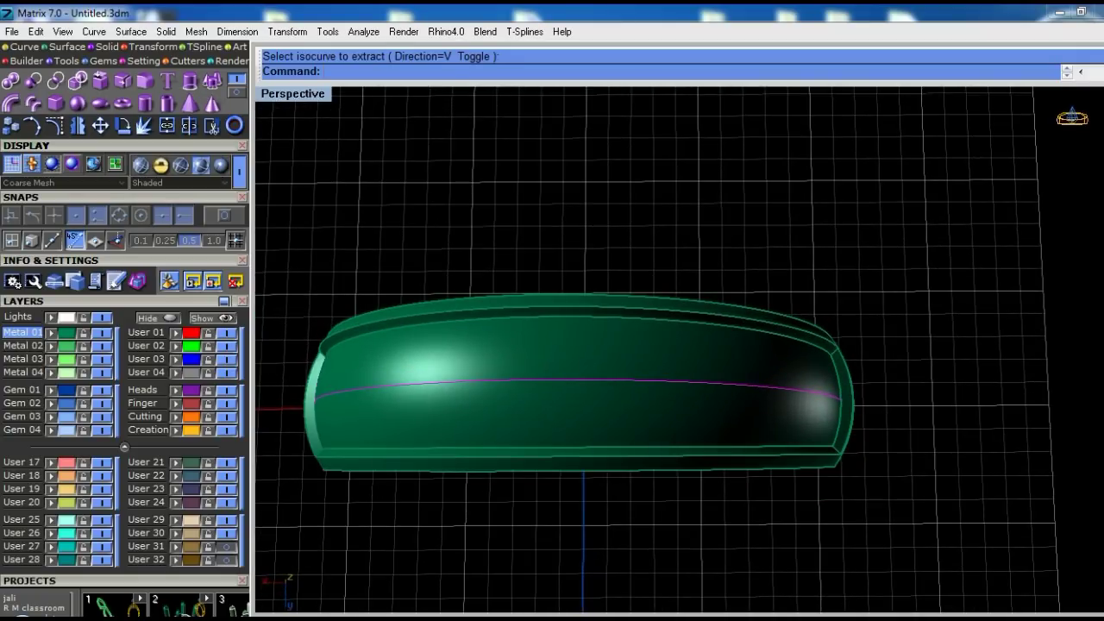
Extract a second isocurve across the middle of the band's top surface
{"action": "key", "text": "Return"}
{"action": "left_click", "coordinate": [596, 337]}
{"action": "scroll", "coordinate": [603, 371], "scroll_direction": "down", "scroll_amount": 1}
{"action": "type", "text": "t"}
{"action": "key", "text": "Return"}
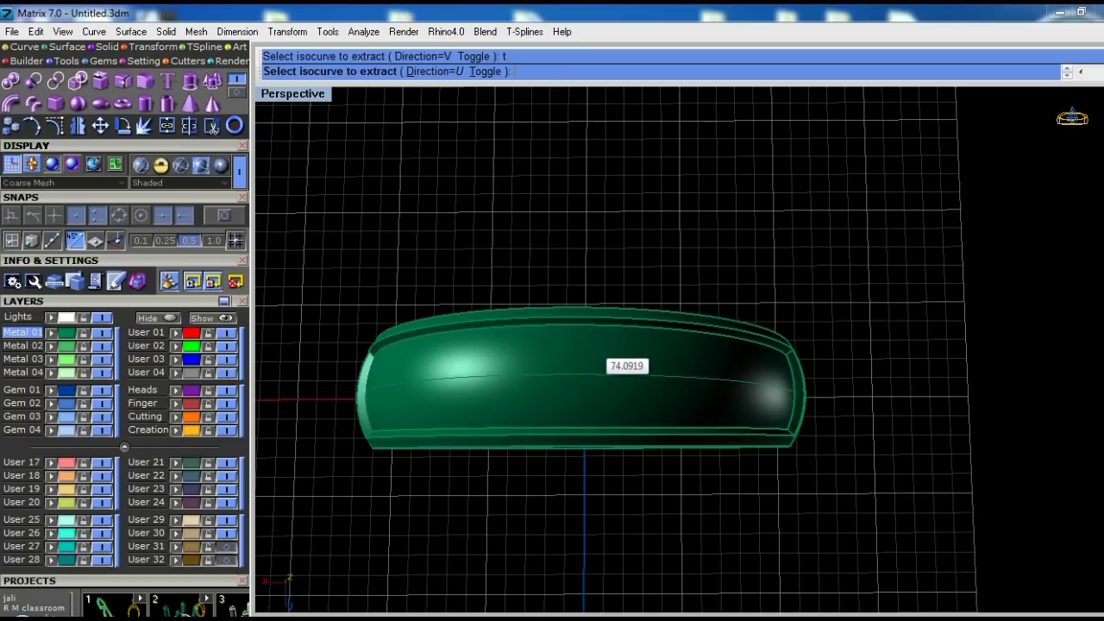
{"action": "right_click_drag", "start_coordinate": [589, 341], "coordinate": [574, 293]}
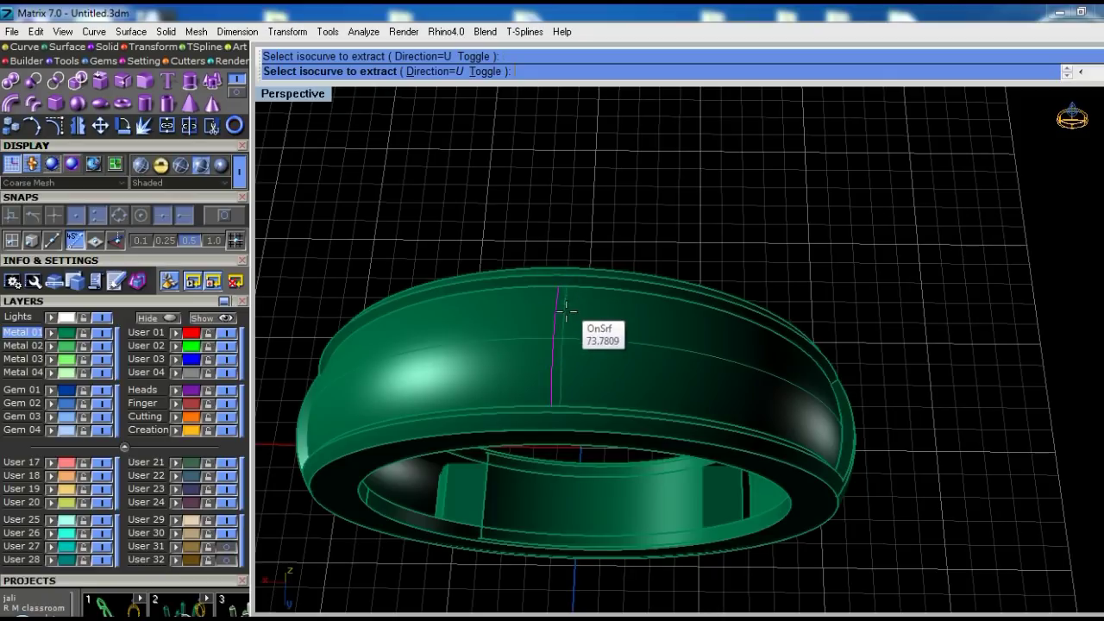
{"action": "left_click", "coordinate": [592, 342]}
{"action": "left_click", "coordinate": [593, 342]}
{"action": "key", "text": "Return"}
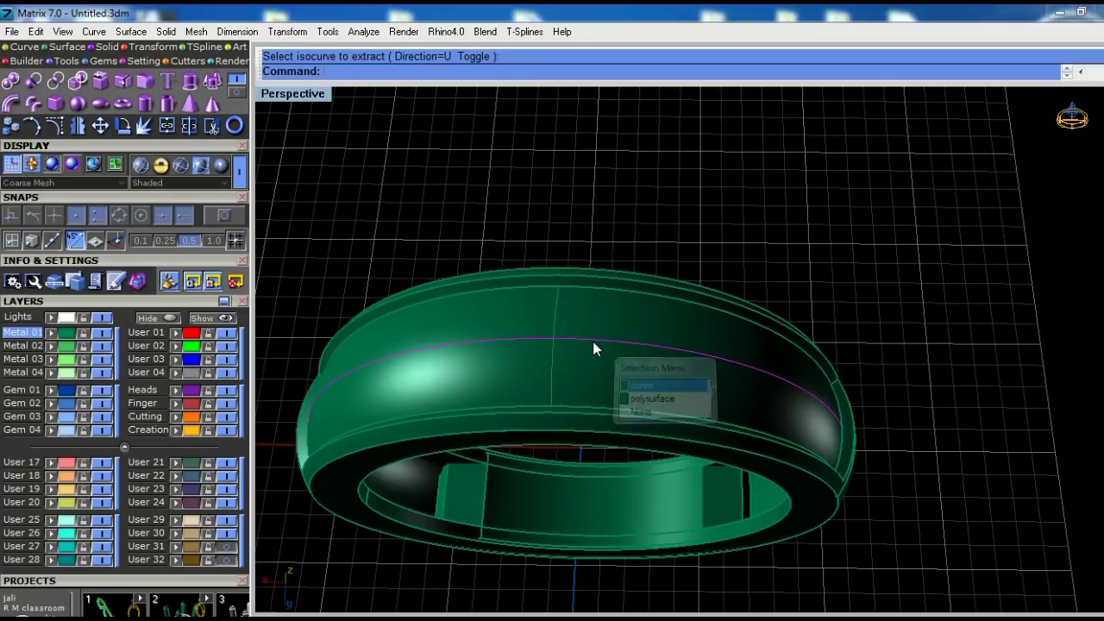
{"action": "right_click", "coordinate": [595, 342]}
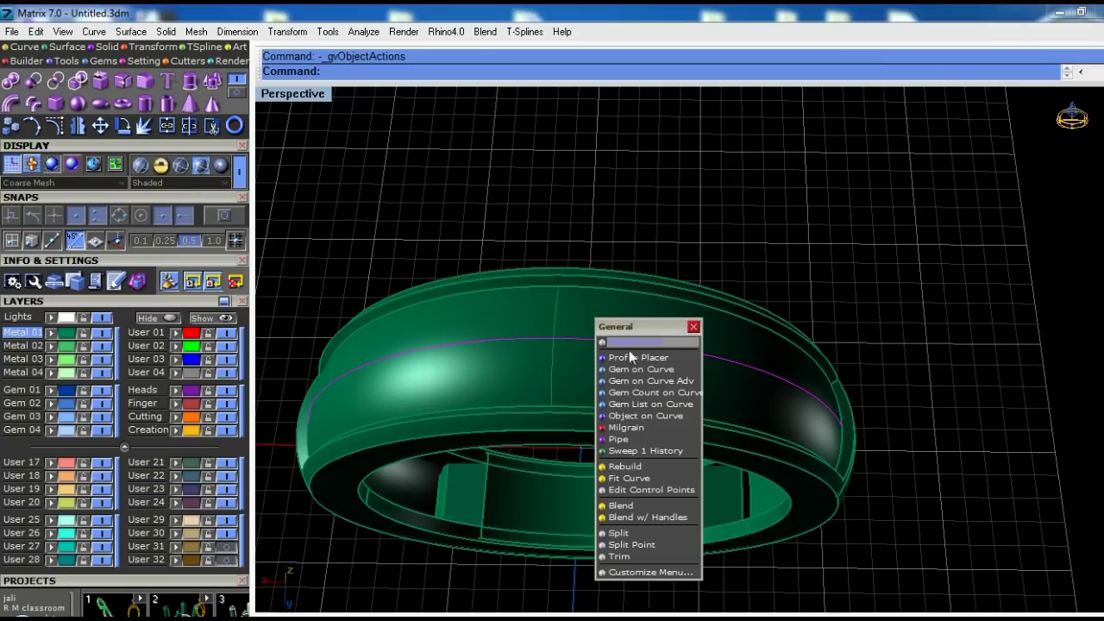
Duplicate the edge running around the band's top as a curve with DupEdge
{"action": "scroll", "coordinate": [615, 288], "scroll_direction": "up", "scroll_amount": 2}
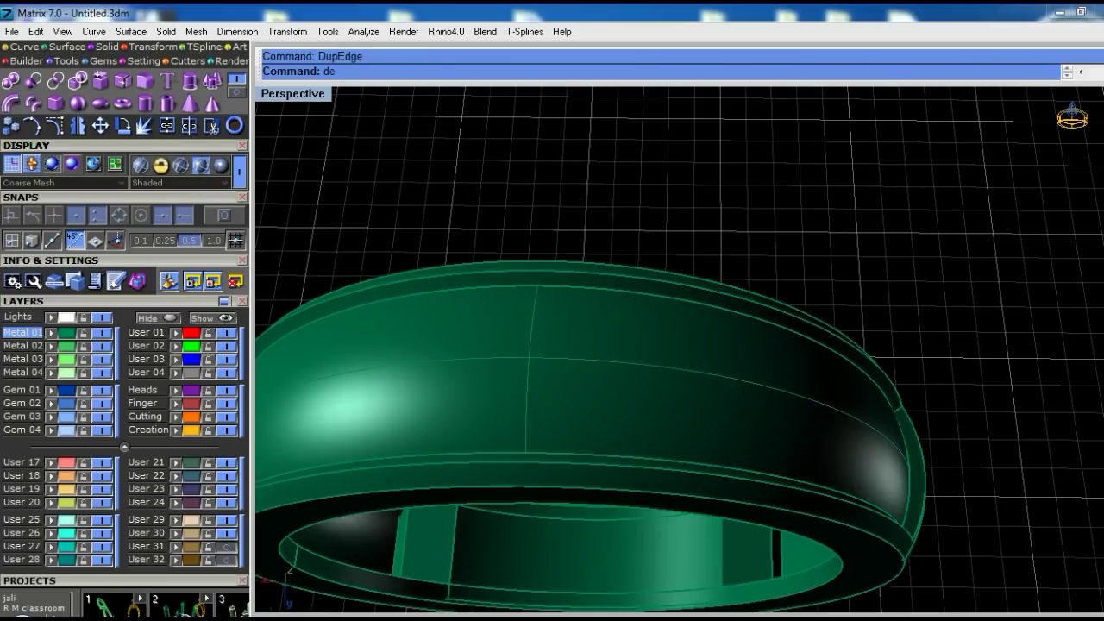
{"action": "key", "text": "Return"}
{"action": "left_click", "coordinate": [630, 365]}
{"action": "left_click", "coordinate": [615, 321]}
{"action": "left_click", "coordinate": [604, 365]}
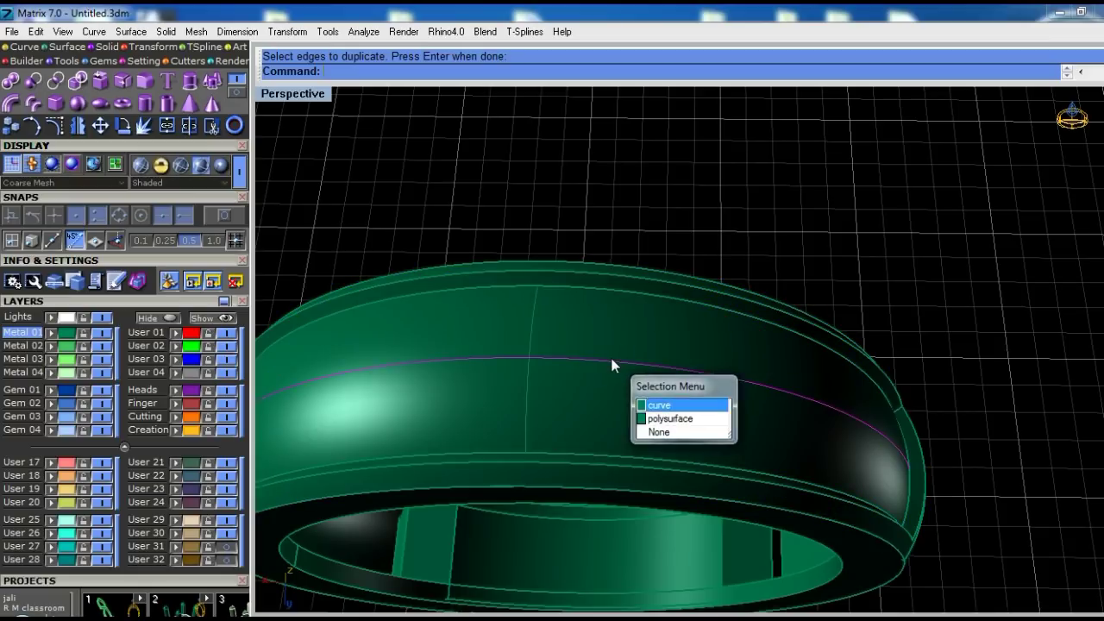
{"action": "left_click", "coordinate": [643, 336]}
Run Gem on Curve on the copied edge with CuletDir=Object aimed at the band
{"action": "middle_click", "coordinate": [614, 345]}
{"action": "left_click", "coordinate": [656, 392]}
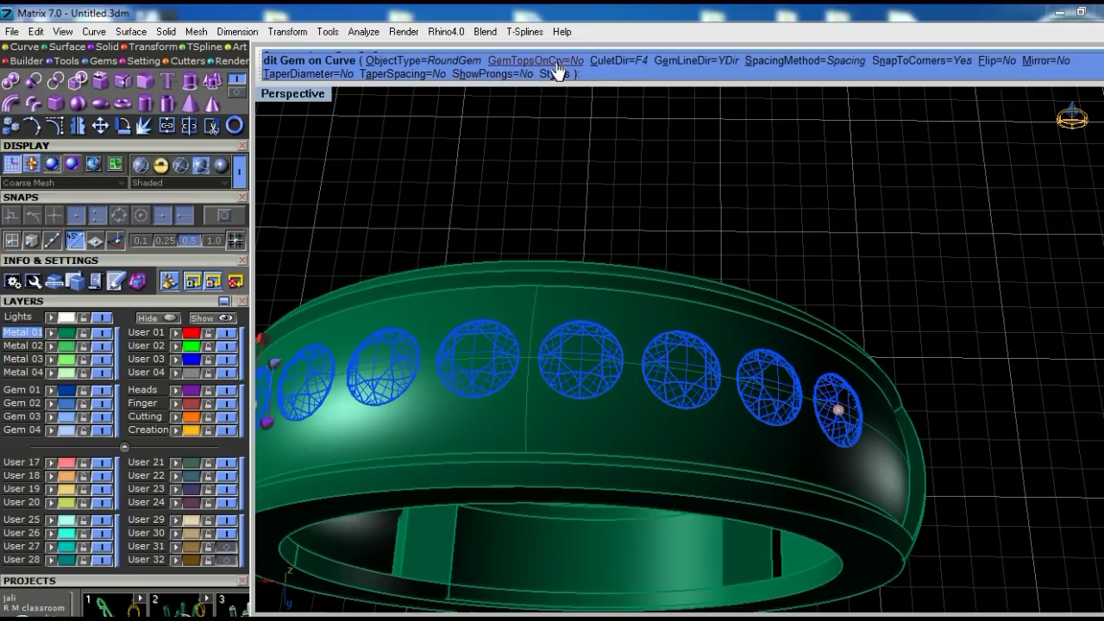
{"action": "left_click", "coordinate": [617, 62]}
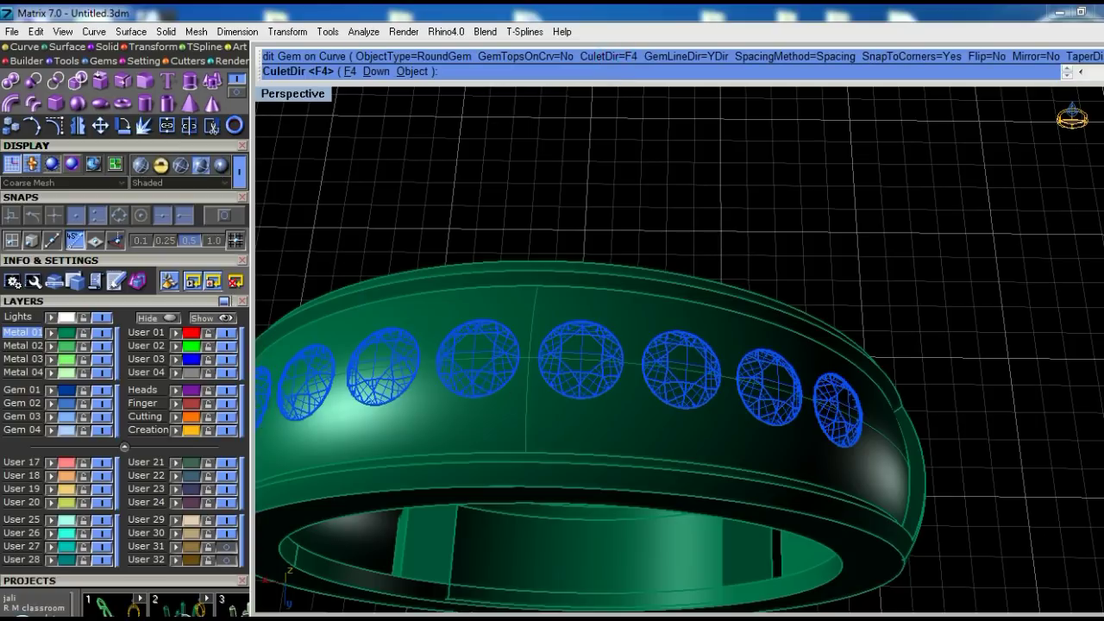
{"action": "left_click", "coordinate": [570, 411]}
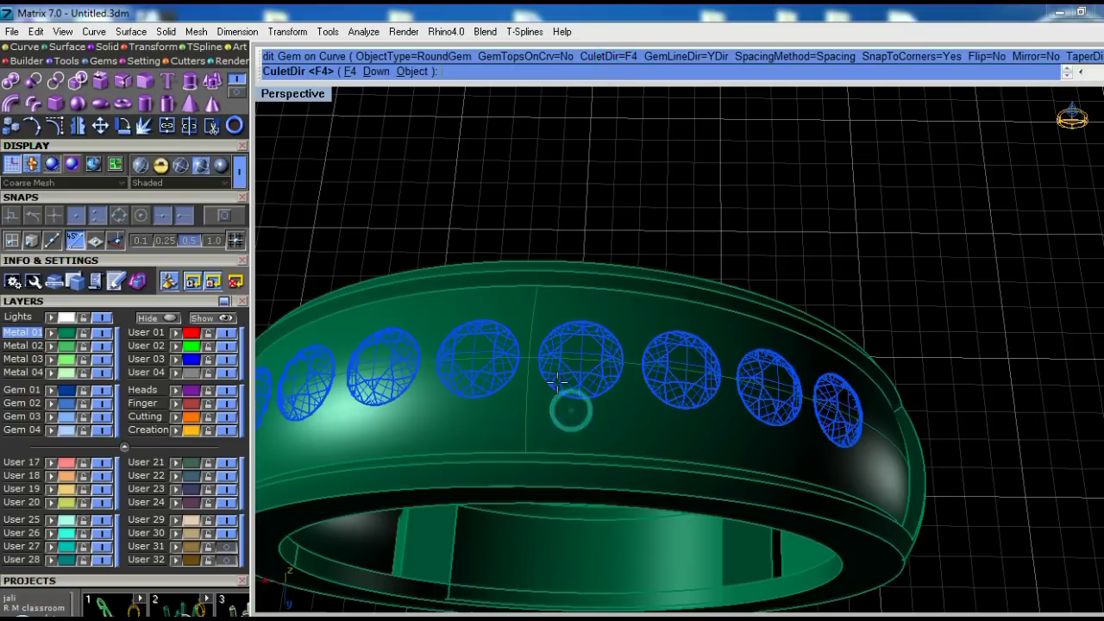
{"action": "left_click", "coordinate": [412, 72]}
{"action": "left_click", "coordinate": [551, 406]}
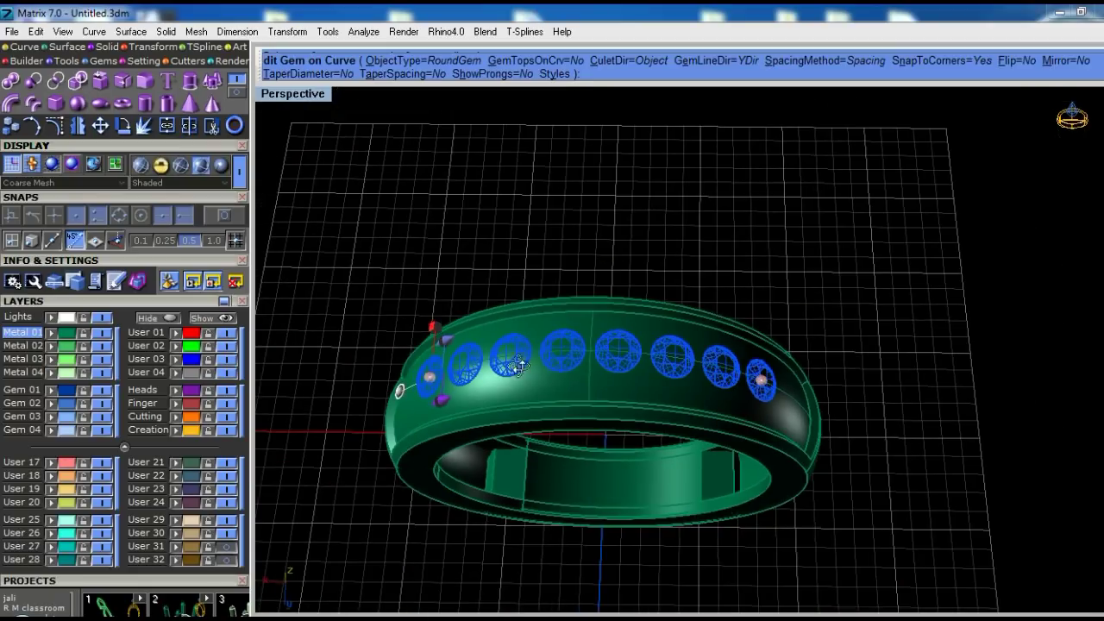
Drag the row's start and end handles, moving the start position to 49.9%
{"action": "right_click_drag", "start_coordinate": [629, 353], "coordinate": [784, 389]}
{"action": "left_click_drag", "start_coordinate": [567, 253], "coordinate": [584, 349]}
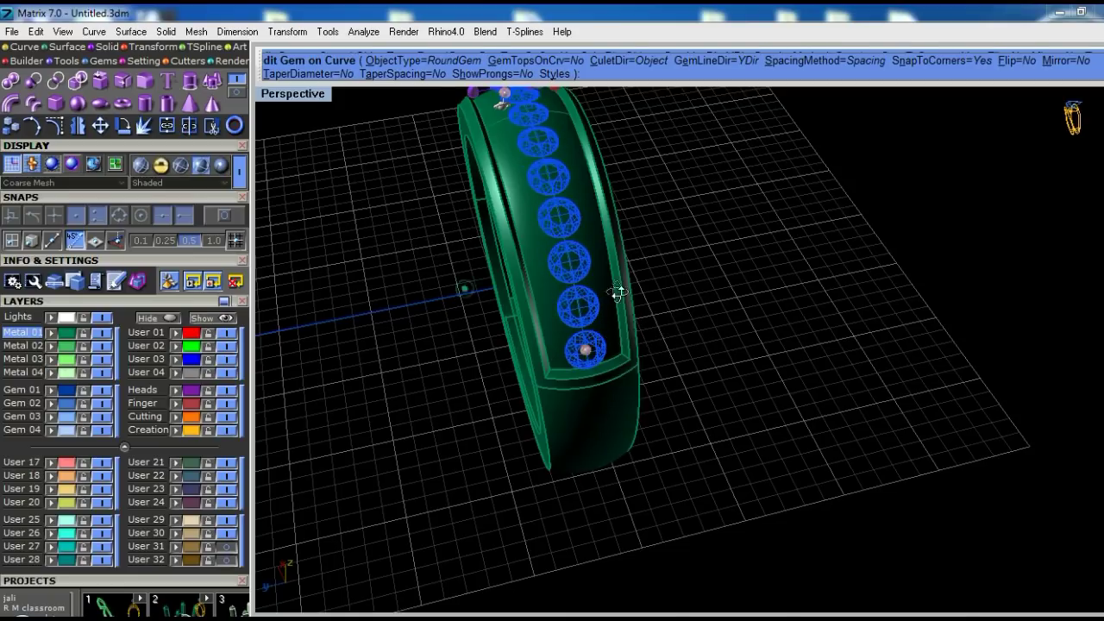
{"action": "right_click_drag", "start_coordinate": [617, 293], "coordinate": [564, 302]}
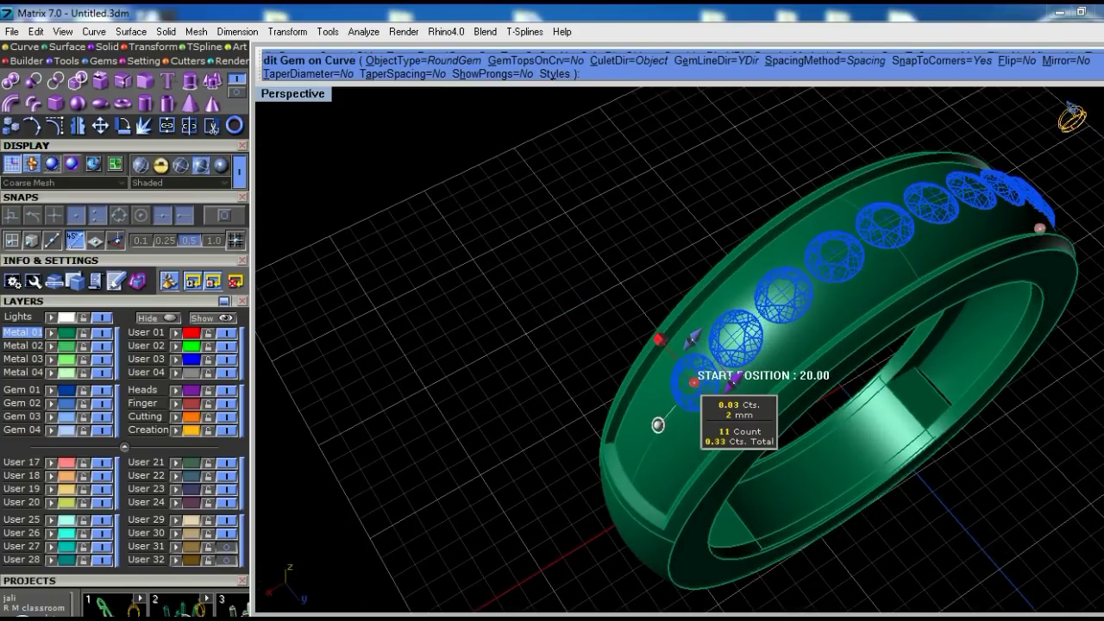
{"action": "left_click_drag", "start_coordinate": [715, 347], "coordinate": [806, 259]}
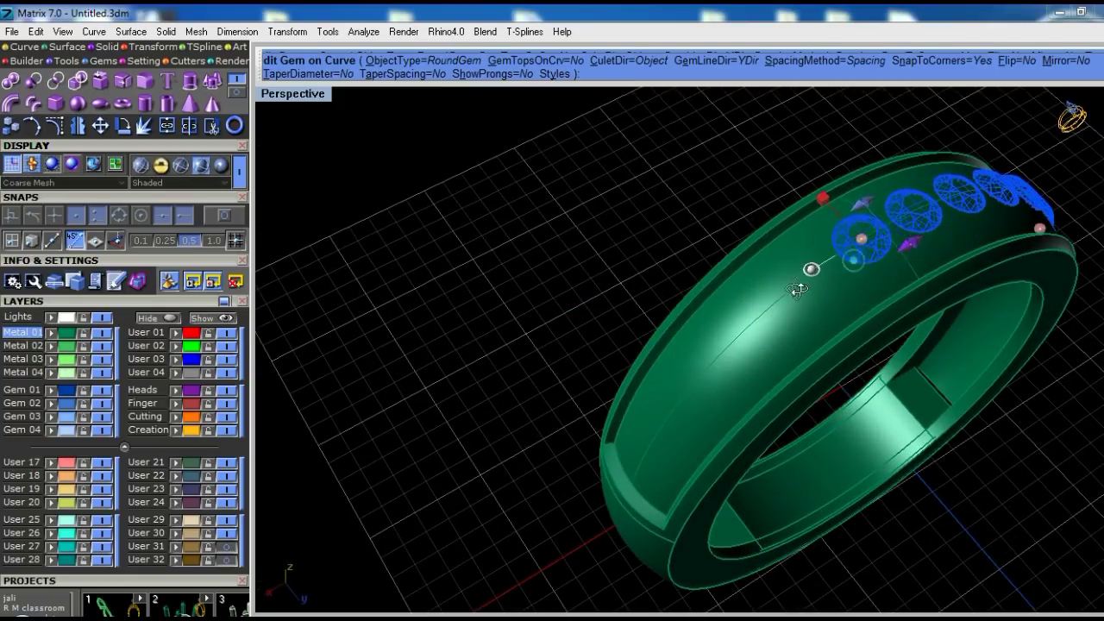
{"action": "scroll", "coordinate": [802, 276], "scroll_direction": "up", "scroll_amount": 3}
{"action": "scroll", "coordinate": [795, 380], "scroll_direction": "up", "scroll_amount": 2}
{"action": "left_click_drag", "start_coordinate": [784, 385], "coordinate": [835, 383]}
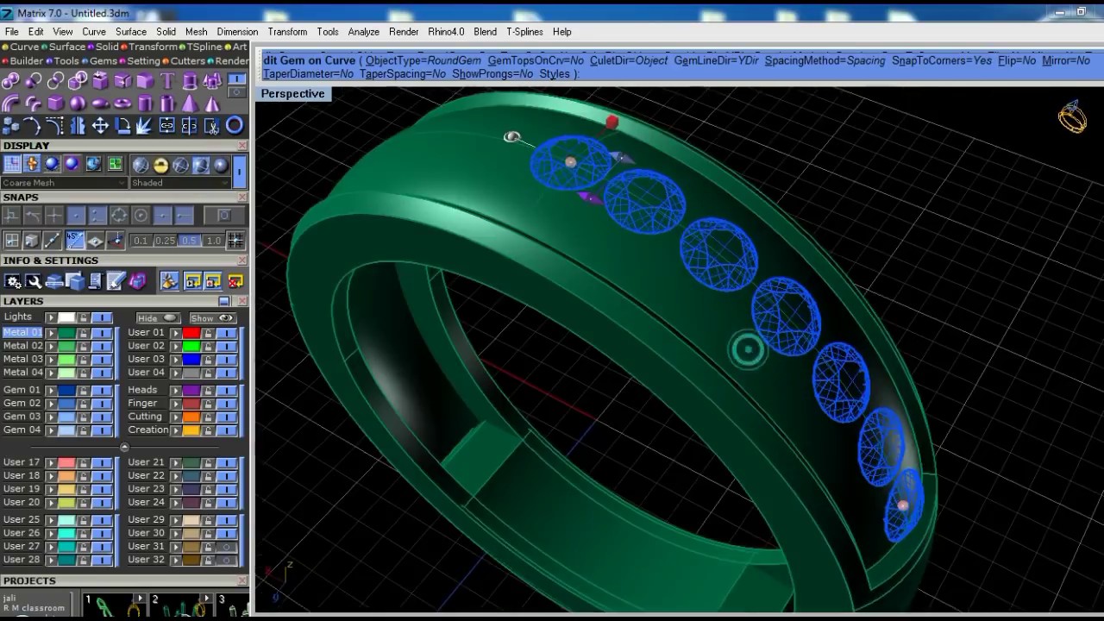
{"action": "mouse_move", "coordinate": [835, 383]}
{"action": "right_mouse_down"}
{"action": "mouse_move", "coordinate": [736, 464]}
{"action": "mouse_move", "coordinate": [690, 423]}
{"action": "mouse_move", "coordinate": [688, 456]}
{"action": "mouse_move", "coordinate": [670, 357]}
{"action": "right_mouse_up"}
{"action": "right_click_drag", "start_coordinate": [584, 298], "coordinate": [569, 285]}
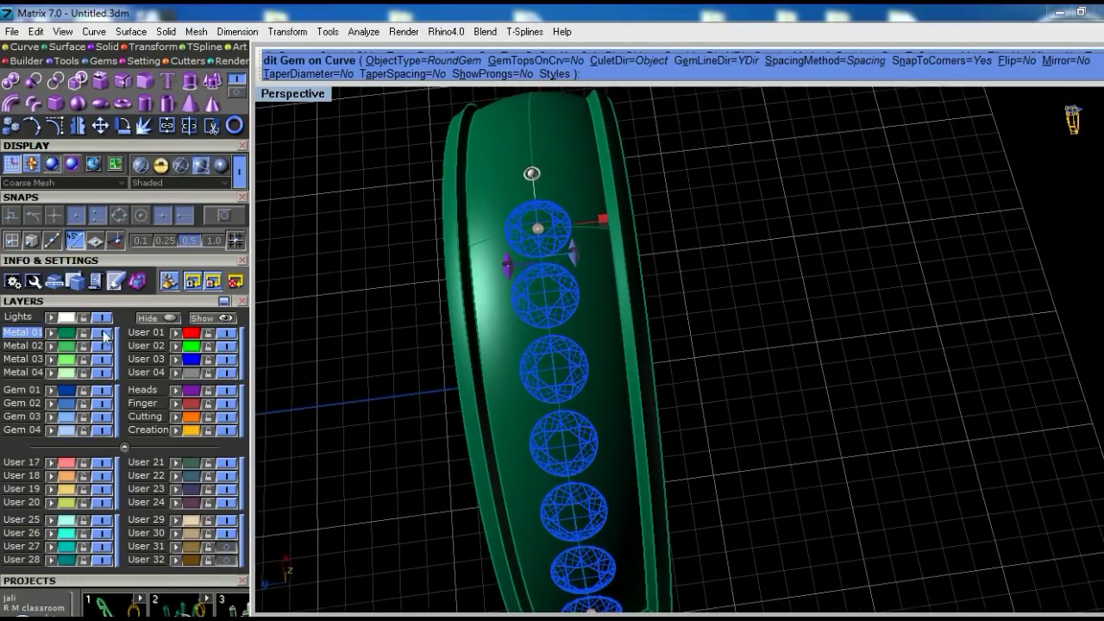
{"action": "left_click", "coordinate": [124, 445]}
Enable Taper Gems with a 1.5 mm start and 1.3 mm end size, then commit the row
{"action": "scroll", "coordinate": [160, 458], "scroll_direction": "down", "scroll_amount": 5}
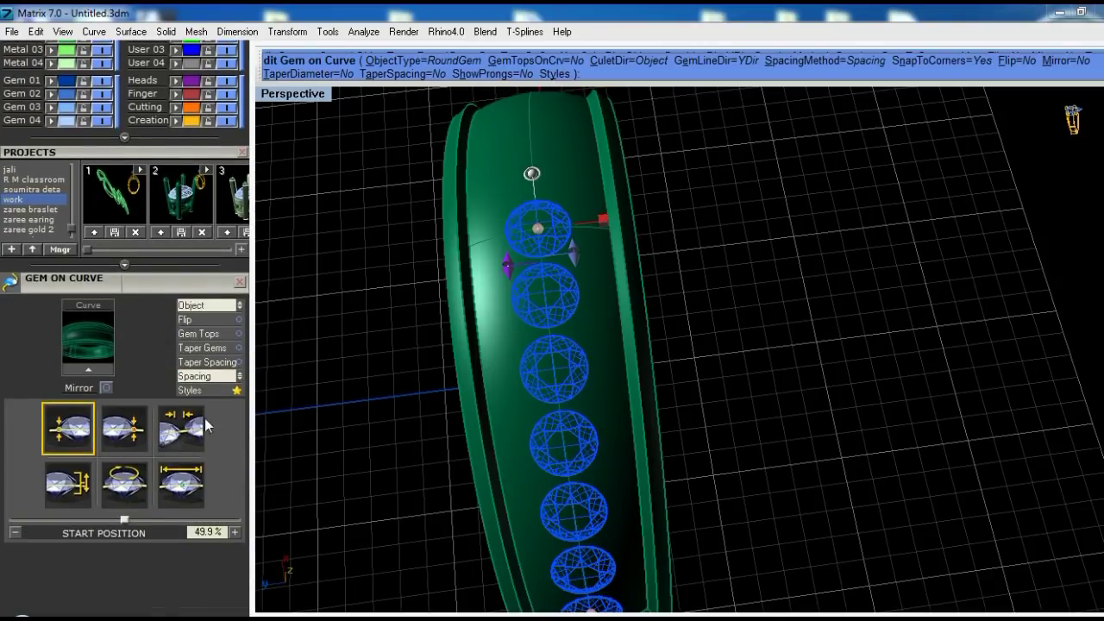
{"action": "left_click", "coordinate": [203, 349]}
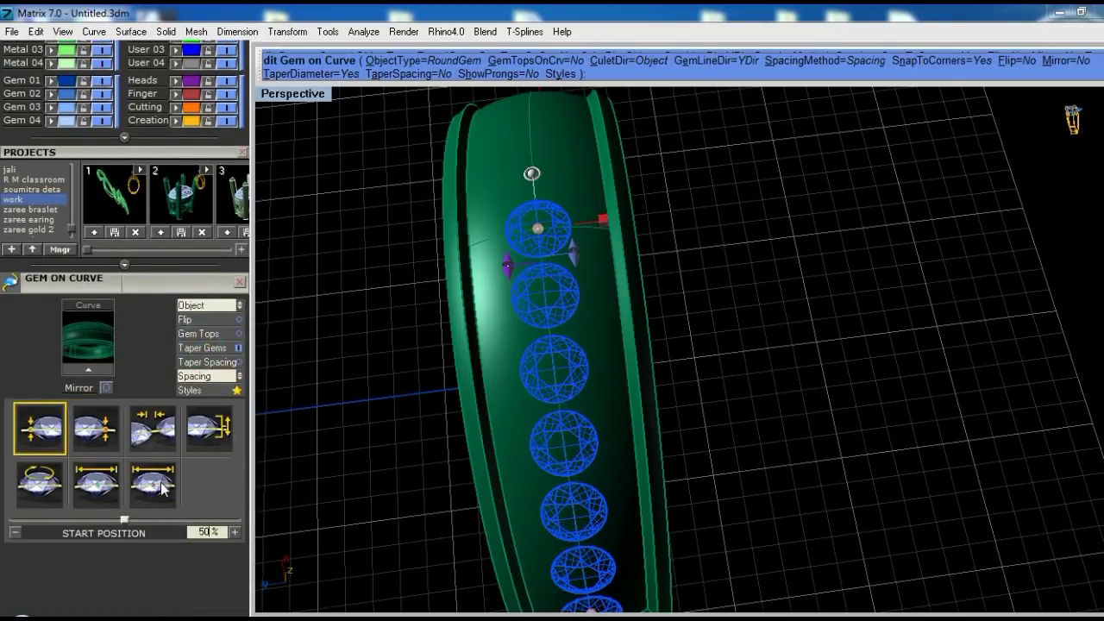
{"action": "left_click", "coordinate": [64, 486]}
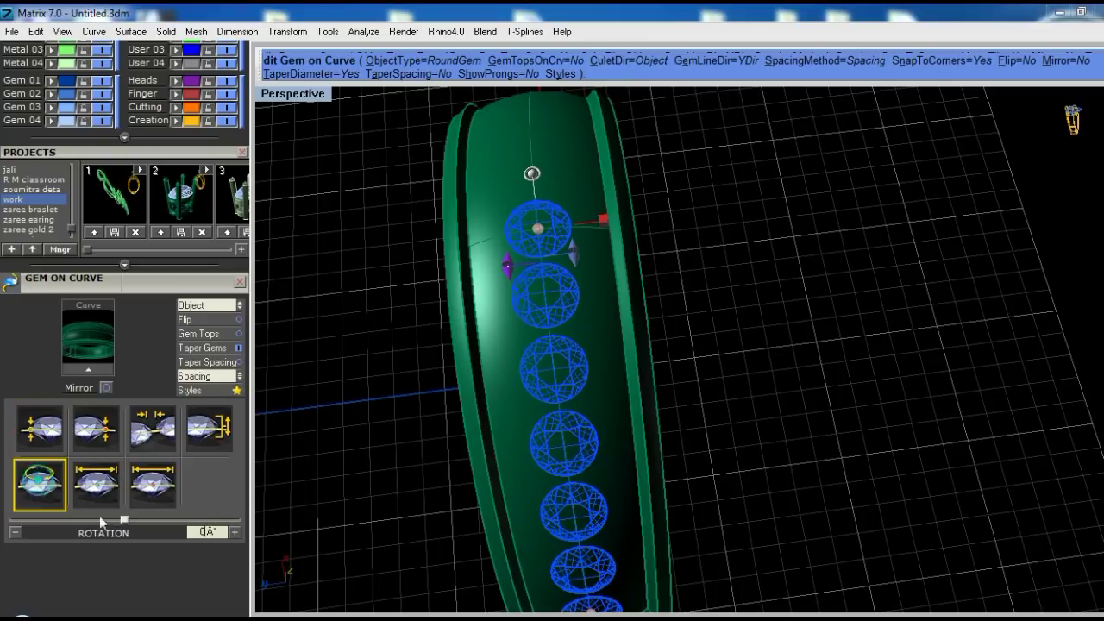
{"action": "left_click", "coordinate": [110, 488]}
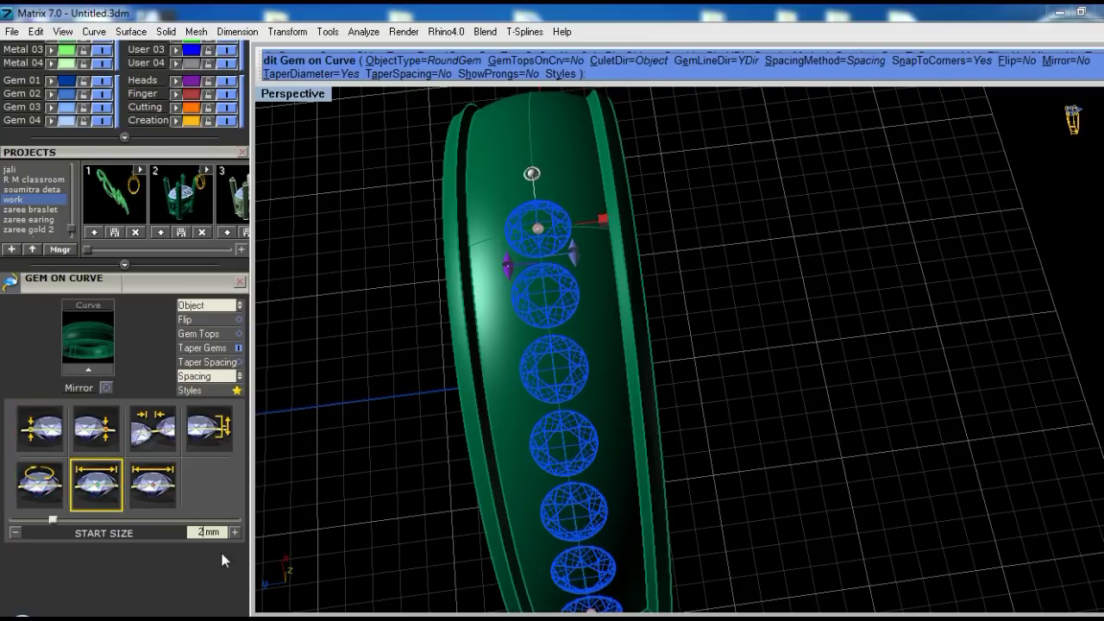
{"action": "type", "text": "1.5"}
{"action": "key", "text": "Return"}
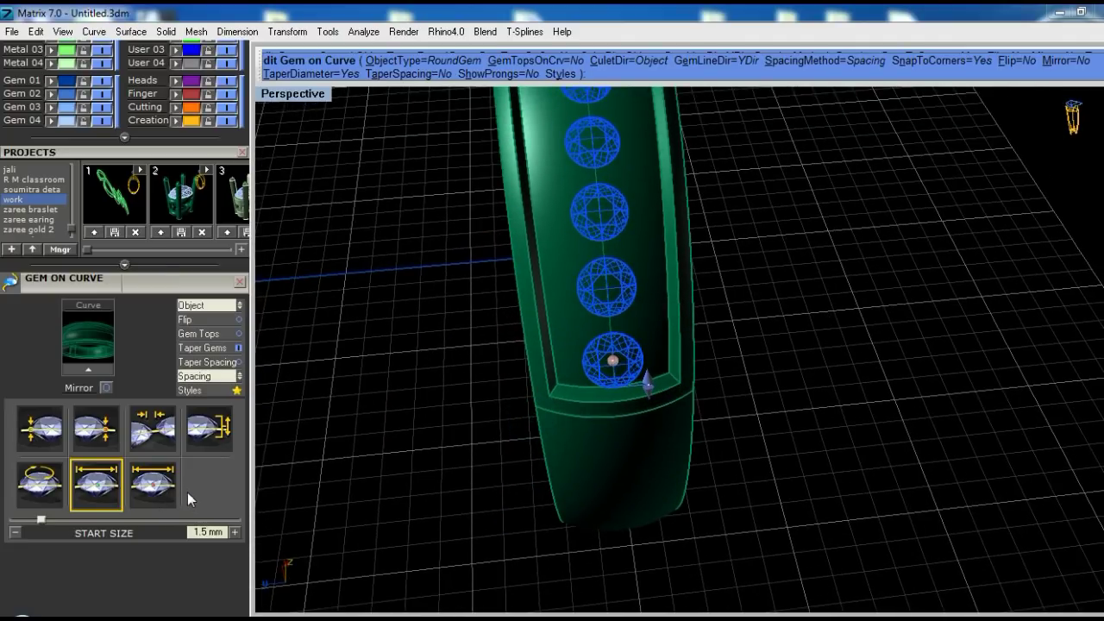
{"action": "left_click", "coordinate": [152, 490]}
{"action": "type", "text": "1"}
{"action": "key", "text": "Return"}
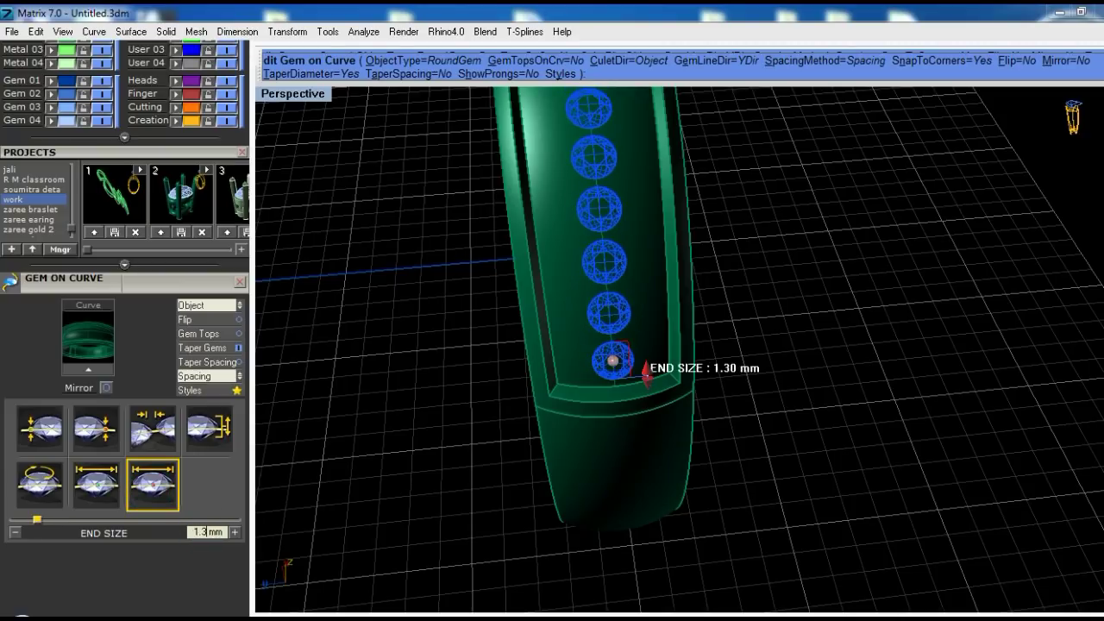
{"action": "mouse_move", "coordinate": [655, 306]}
{"action": "right_mouse_down"}
{"action": "mouse_move", "coordinate": [613, 405]}
{"action": "mouse_move", "coordinate": [601, 320]}
{"action": "mouse_move", "coordinate": [566, 434]}
{"action": "mouse_move", "coordinate": [608, 365]}
{"action": "mouse_move", "coordinate": [607, 424]}
{"action": "mouse_move", "coordinate": [604, 414]}
{"action": "right_mouse_up"}
{"action": "scroll", "coordinate": [587, 332], "scroll_direction": "up", "scroll_amount": 3}
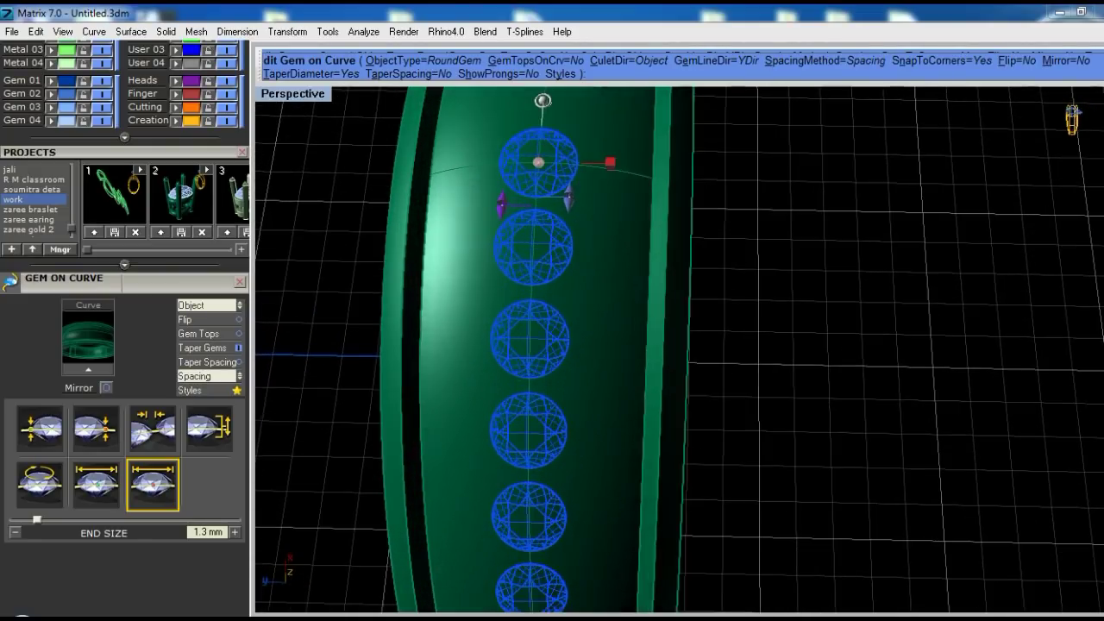
{"action": "key", "text": "Return"}
Start duplicating another edge along the band top
{"action": "right_click_drag", "start_coordinate": [586, 328], "coordinate": [604, 335]}
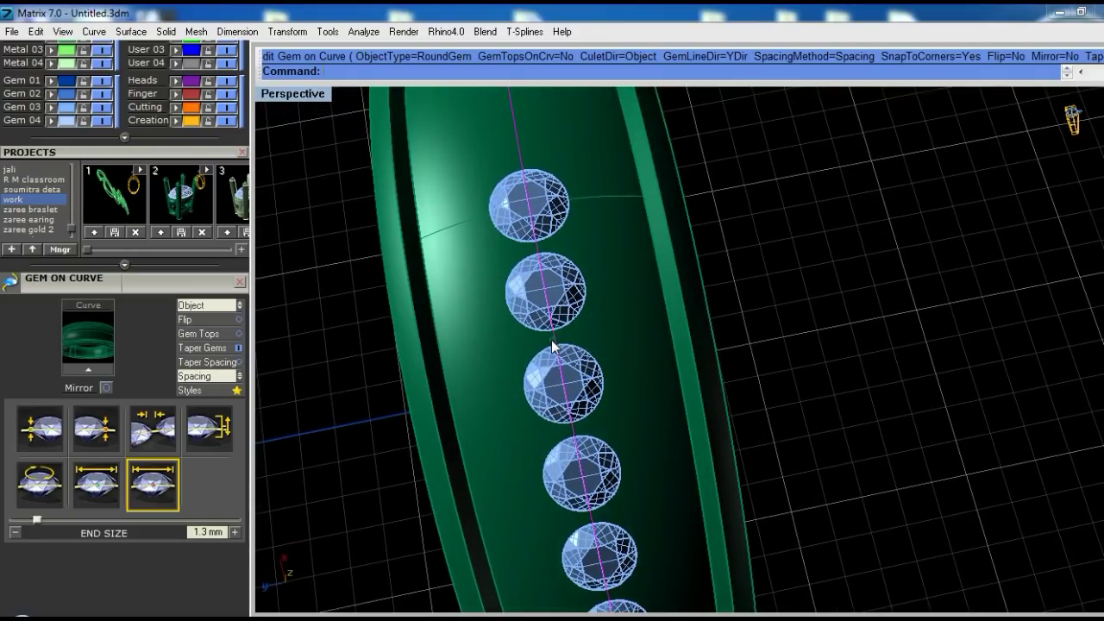
{"action": "right_click_drag", "start_coordinate": [614, 338], "coordinate": [662, 345]}
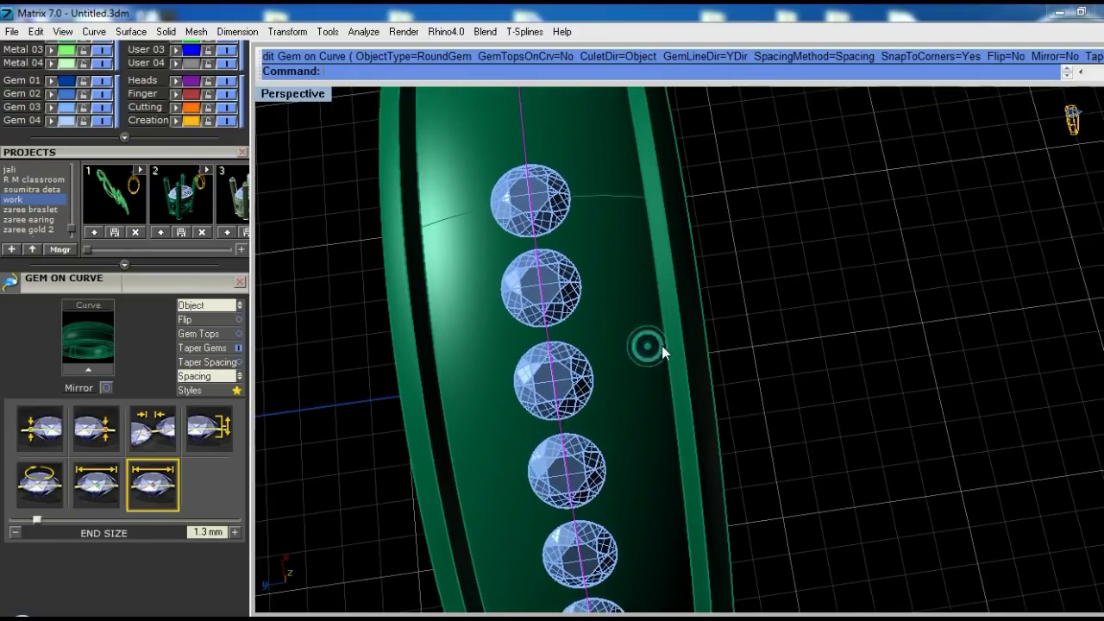
{"action": "middle_click", "coordinate": [667, 328]}
{"action": "left_click", "coordinate": [841, 324]}
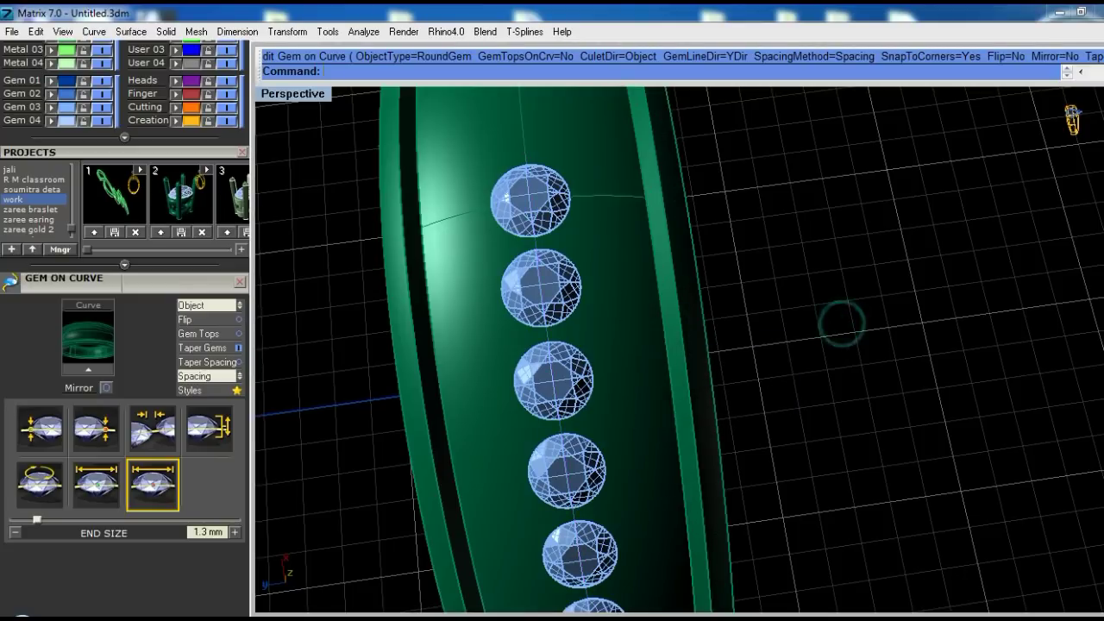
{"action": "left_click", "coordinate": [662, 307]}
Finish duplicating the band edge running through the gems
{"action": "left_click", "coordinate": [707, 345]}
{"action": "mouse_move", "coordinate": [707, 345]}
{"action": "right_mouse_down"}
{"action": "mouse_move", "coordinate": [716, 394]}
{"action": "mouse_move", "coordinate": [593, 325]}
{"action": "mouse_move", "coordinate": [587, 276]}
{"action": "right_mouse_up"}
{"action": "scroll", "coordinate": [586, 276], "scroll_direction": "up", "scroll_amount": 3}
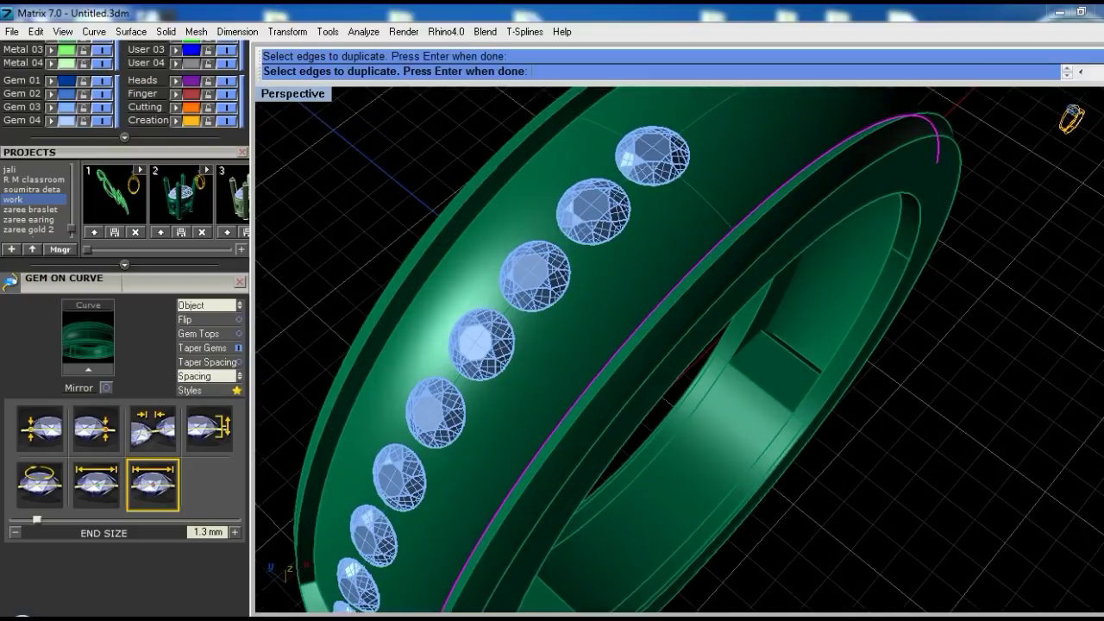
{"action": "left_click", "coordinate": [690, 125]}
{"action": "key", "text": "Return"}
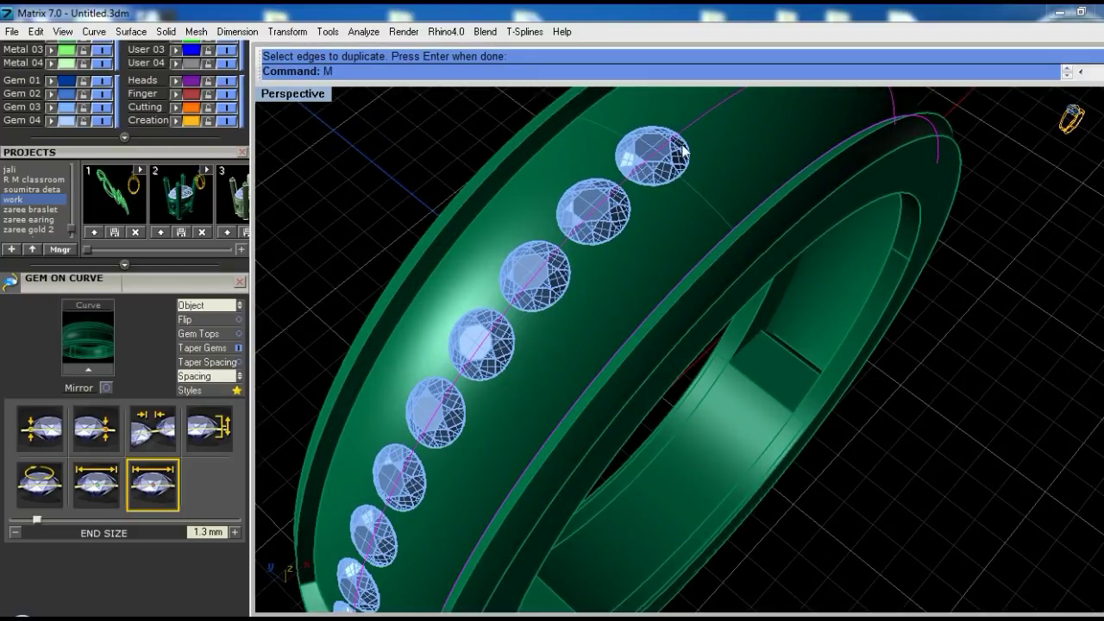
Create a MeanCurve midway between the two duplicated edge curves
{"action": "key", "text": "Return"}
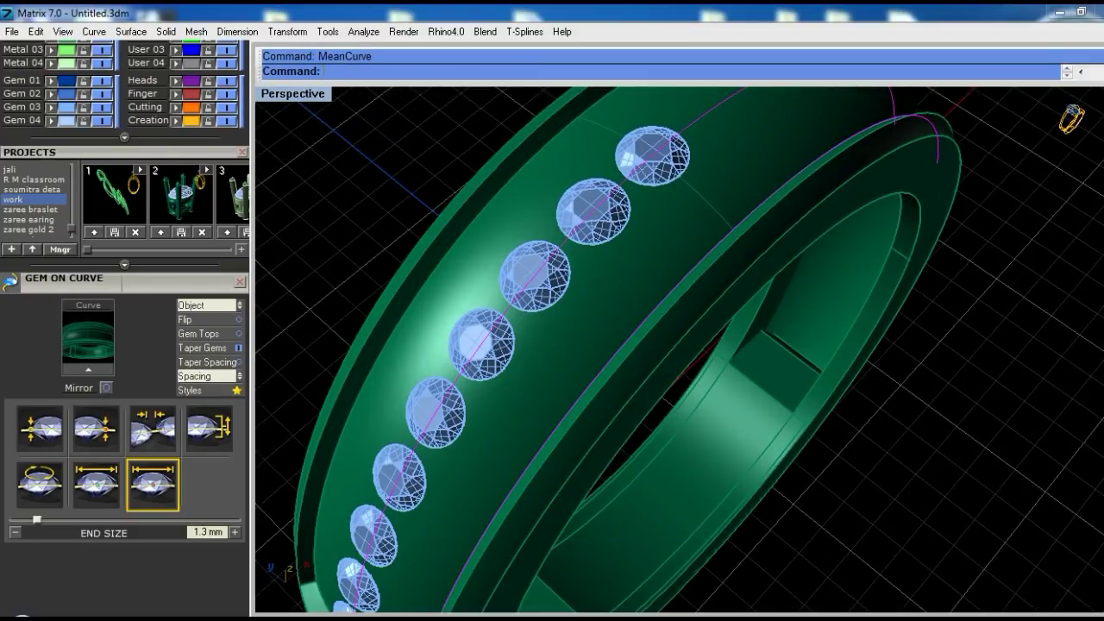
{"action": "key", "text": "ctrl+alt+w"}
{"action": "left_click", "coordinate": [645, 239]}
{"action": "key", "text": "Escape"}
{"action": "left_click", "coordinate": [643, 237]}
{"action": "key", "text": "ctrl+alt+s"}
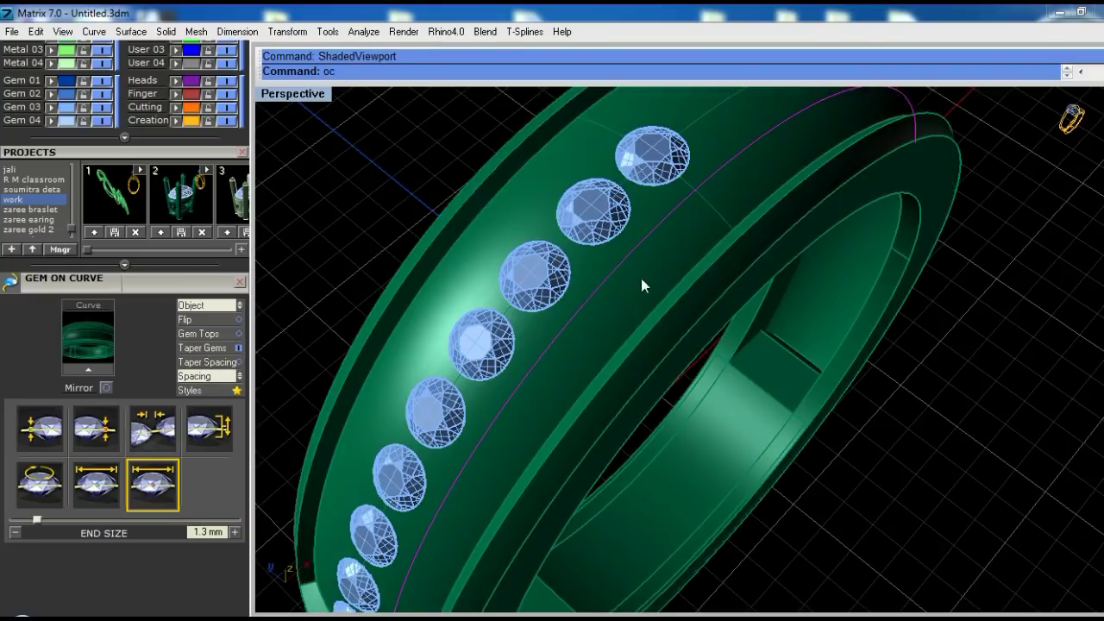
Begin an offset curve on the surface, then cancel it and restore shaded view
{"action": "key", "text": "Return"}
{"action": "mouse_move", "coordinate": [625, 267]}
{"action": "right_mouse_down"}
{"action": "mouse_move", "coordinate": [724, 232]}
{"action": "mouse_move", "coordinate": [739, 357]}
{"action": "right_mouse_up"}
{"action": "scroll", "coordinate": [723, 232], "scroll_direction": "down", "scroll_amount": 5}
{"action": "scroll", "coordinate": [707, 355], "scroll_direction": "up", "scroll_amount": 5}
{"action": "key", "text": "Escape"}
{"action": "type", "text": "q"}
{"action": "key", "text": "Return"}
{"action": "key", "text": "ctrl+alt+s"}
{"action": "key", "text": "Return"}
Measure the curve across the top gem at 4.582 mm, then select the curve along the band
{"action": "right_click_drag", "start_coordinate": [689, 318], "coordinate": [660, 392]}
{"action": "right_click_drag", "start_coordinate": [634, 323], "coordinate": [629, 316]}
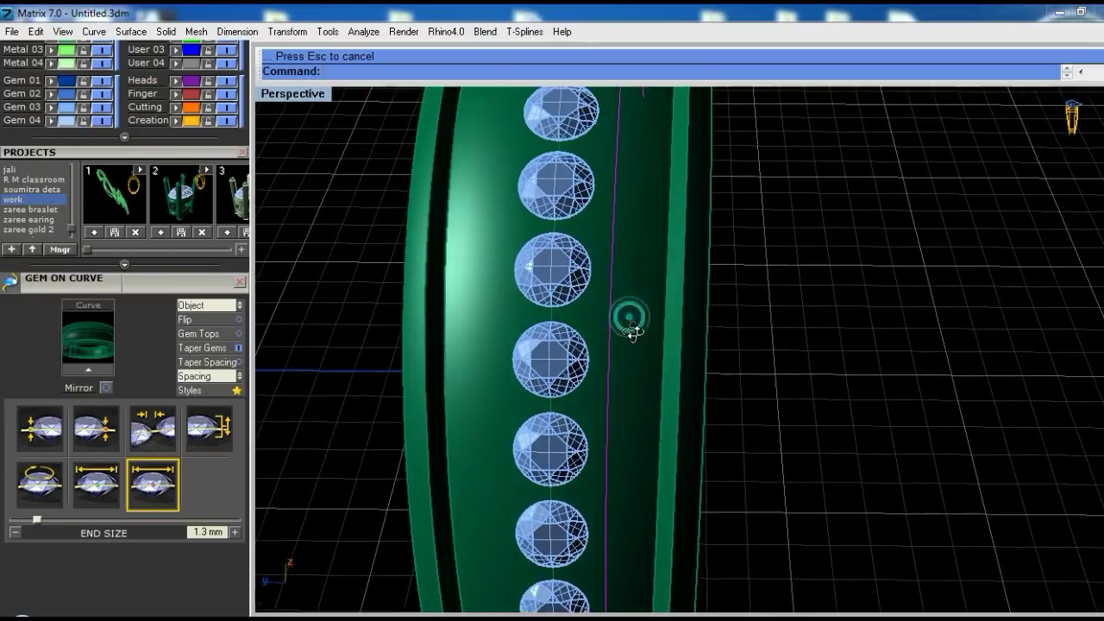
{"action": "mouse_move", "coordinate": [593, 230]}
{"action": "right_mouse_down"}
{"action": "mouse_move", "coordinate": [598, 276]}
{"action": "mouse_move", "coordinate": [639, 283]}
{"action": "right_mouse_up"}
{"action": "scroll", "coordinate": [616, 307], "scroll_direction": "down", "scroll_amount": 3}
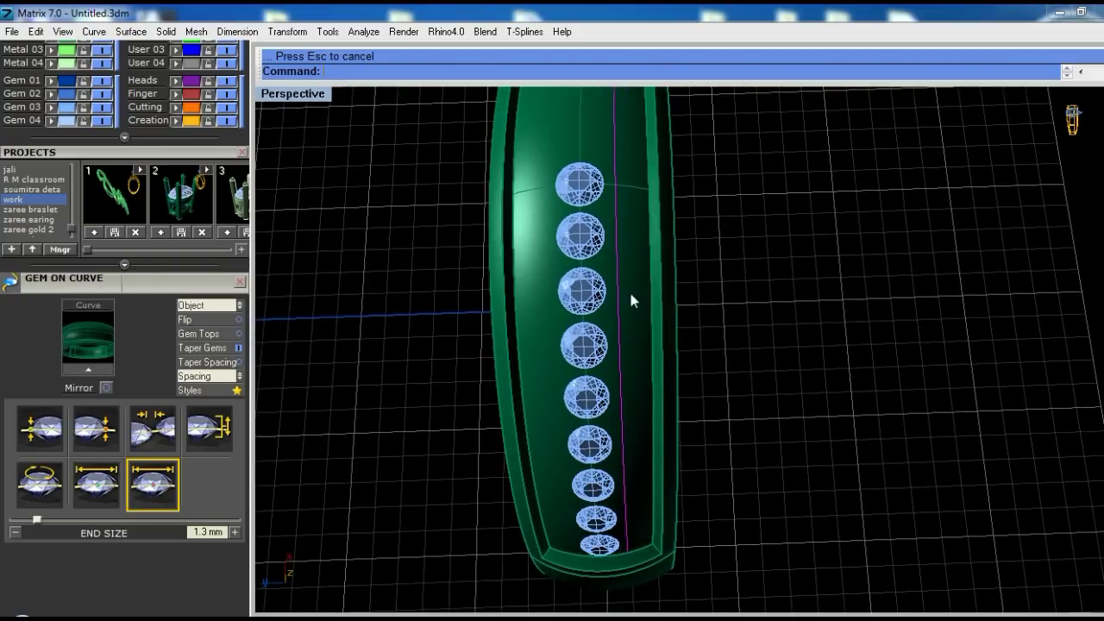
{"action": "scroll", "coordinate": [609, 292], "scroll_direction": "up", "scroll_amount": 3}
{"action": "mouse_move", "coordinate": [630, 288]}
{"action": "right_mouse_down"}
{"action": "mouse_move", "coordinate": [613, 228]}
{"action": "mouse_move", "coordinate": [615, 291]}
{"action": "mouse_move", "coordinate": [633, 292]}
{"action": "right_mouse_up"}
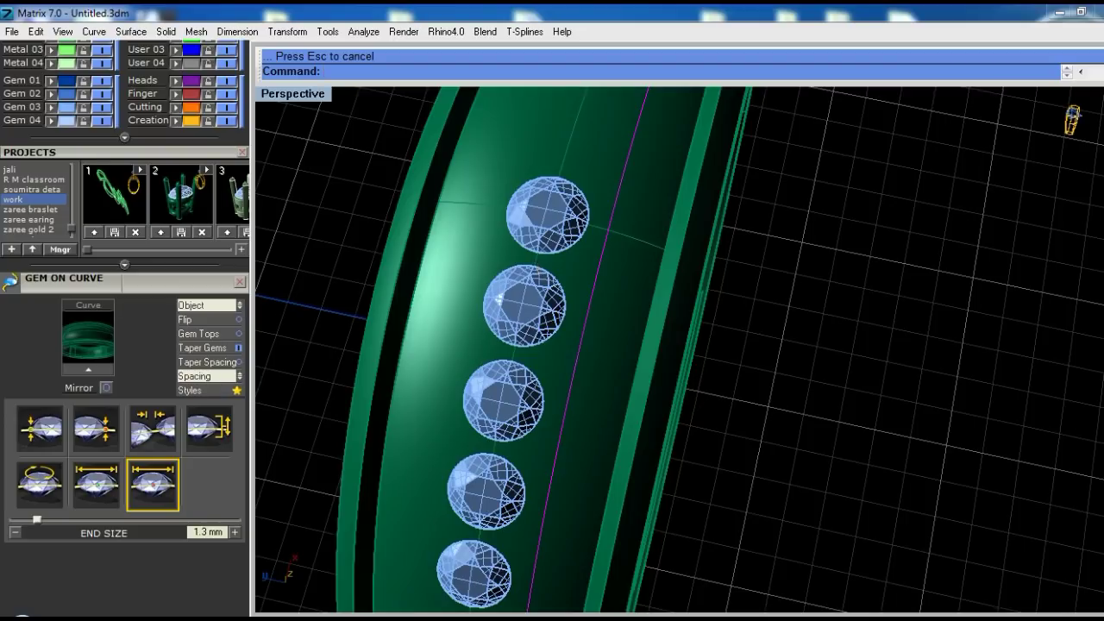
{"action": "left_click", "coordinate": [627, 234]}
{"action": "left_click", "coordinate": [670, 271]}
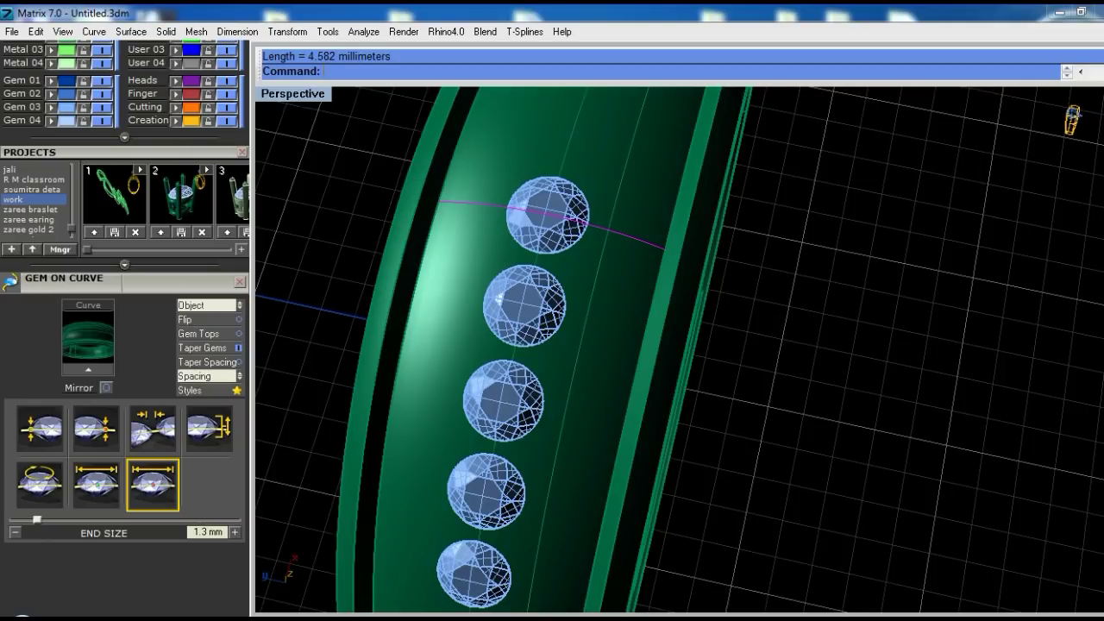
{"action": "left_click", "coordinate": [596, 271]}
{"action": "left_click", "coordinate": [641, 310]}
{"action": "right_click_drag", "start_coordinate": [640, 311], "coordinate": [578, 290]}
Offset the curve 0.2 across the band surface with the direction flipped
{"action": "key", "text": "Return"}
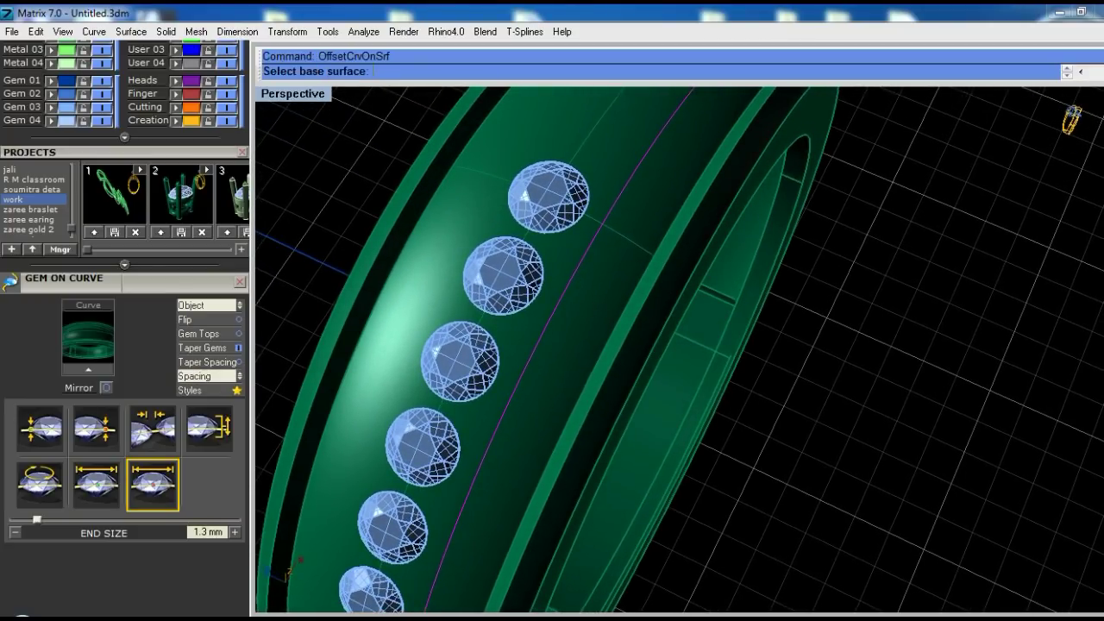
{"action": "left_click", "coordinate": [595, 293]}
{"action": "type", "text": "f"}
{"action": "key", "text": "Return"}
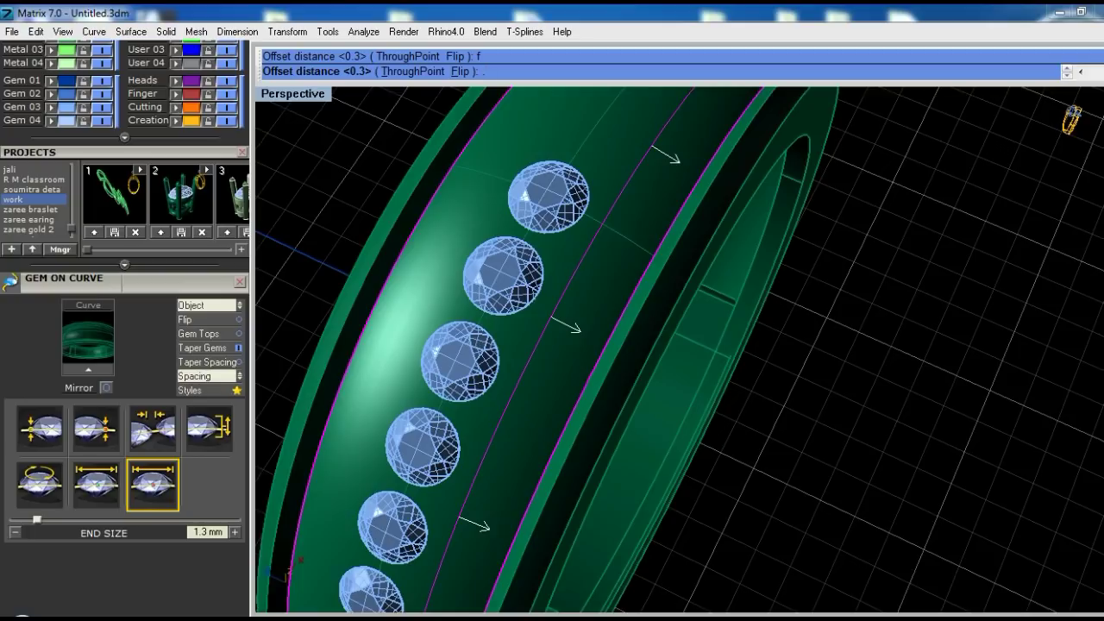
{"action": "key", "text": "Return"}
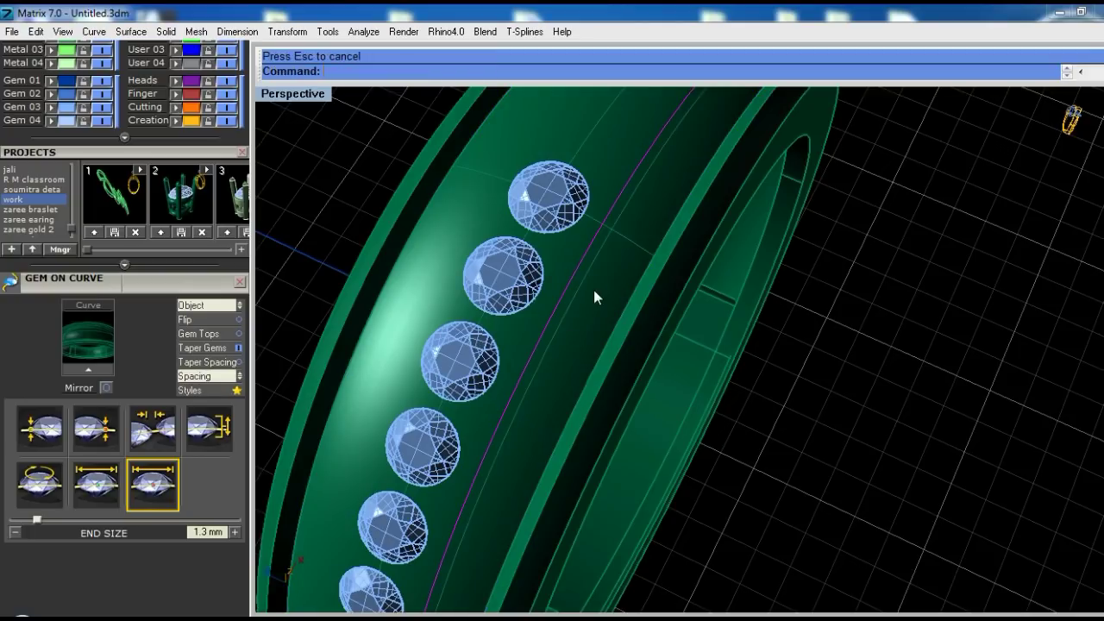
Offset another curve 0.1 across the band surface, flipped, and delete the leftover object
{"action": "key", "text": "Return"}
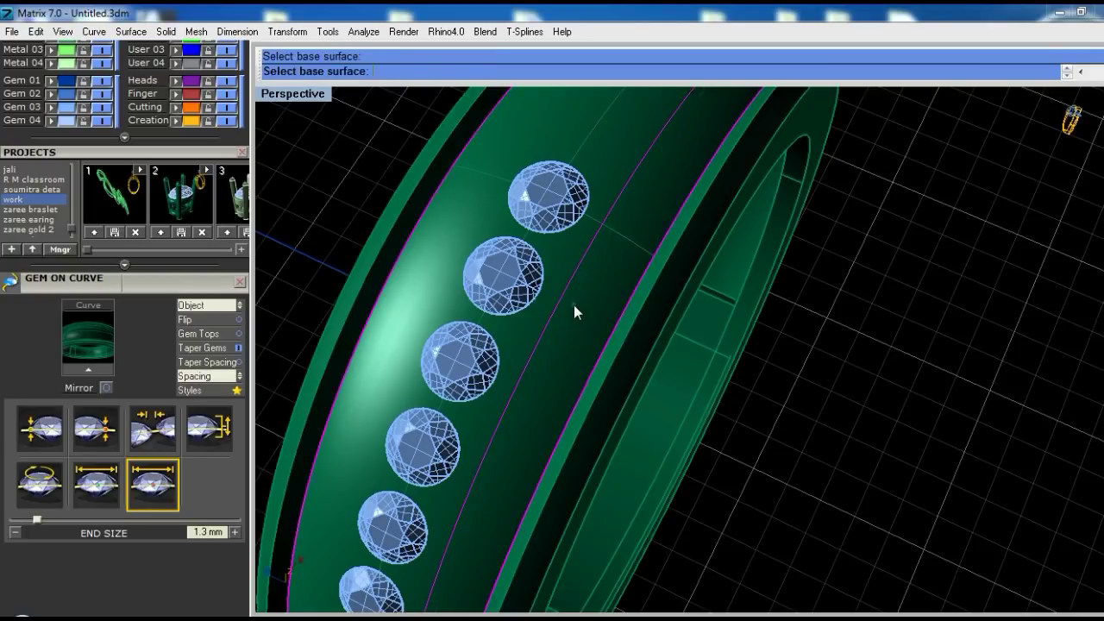
{"action": "left_click", "coordinate": [574, 304]}
{"action": "type", "text": "f"}
{"action": "key", "text": "Return"}
{"action": "type", "text": ".1"}
{"action": "key", "text": "Return"}
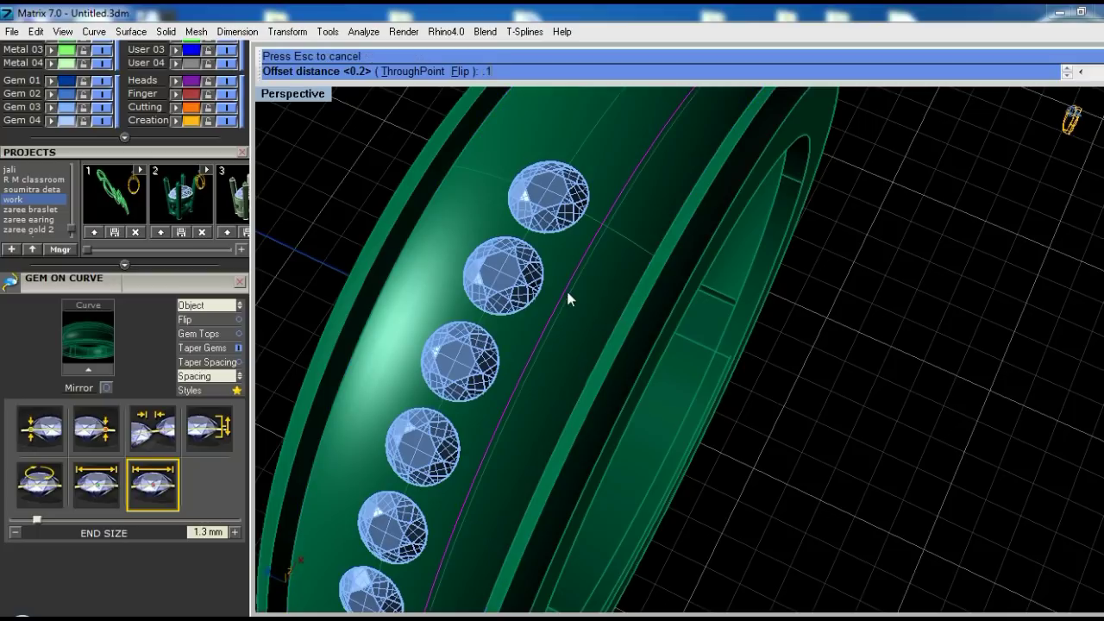
{"action": "key", "text": "Delete"}
{"action": "left_click", "coordinate": [566, 288]}
{"action": "right_click", "coordinate": [566, 287]}
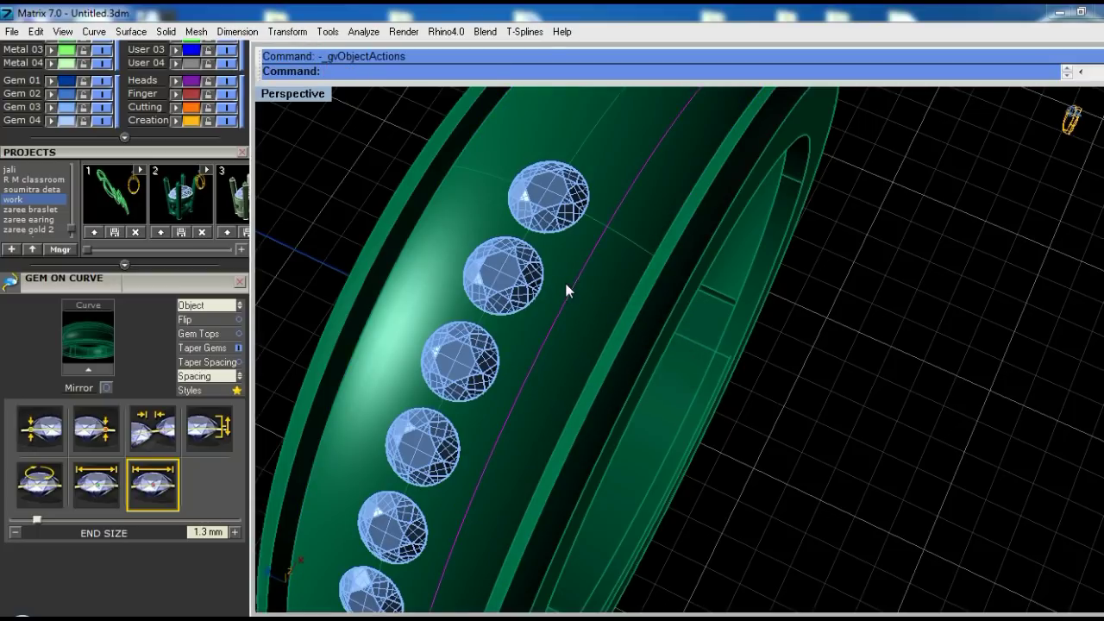
Run Gem on Curve on the new curve with CuletDir=Object oriented to the band
{"action": "left_click", "coordinate": [601, 319]}
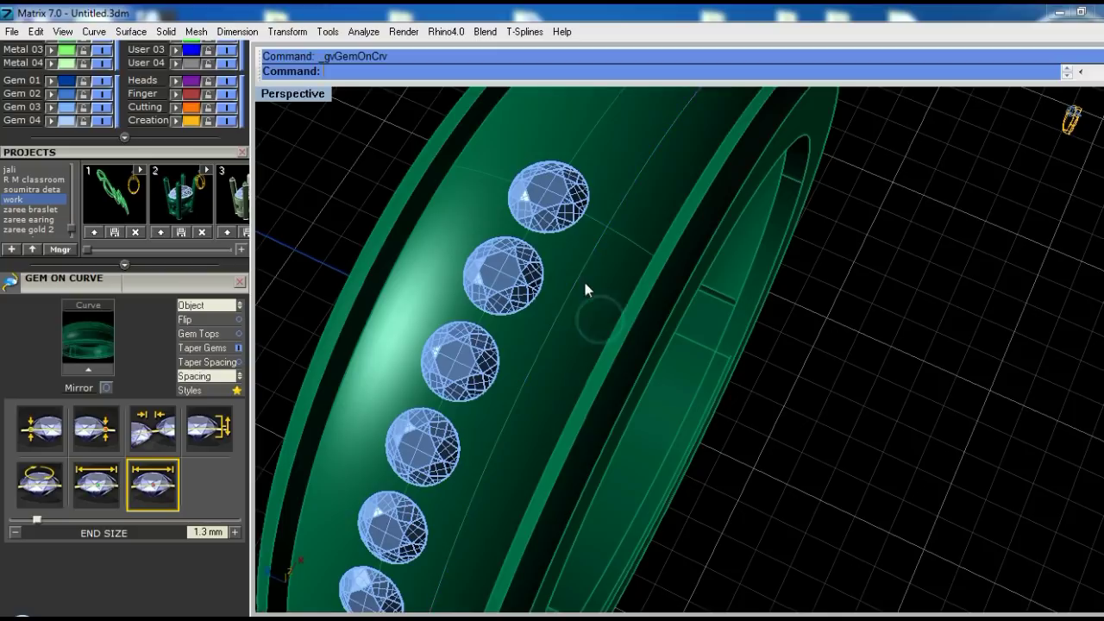
{"action": "right_click_drag", "start_coordinate": [665, 154], "coordinate": [798, 175]}
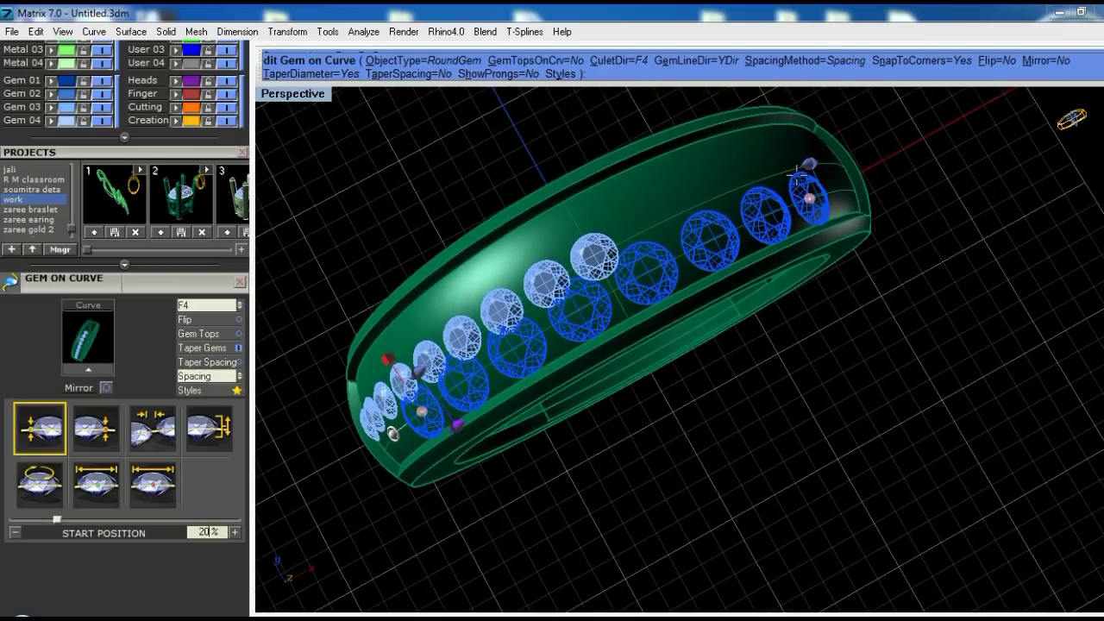
{"action": "left_click", "coordinate": [628, 66]}
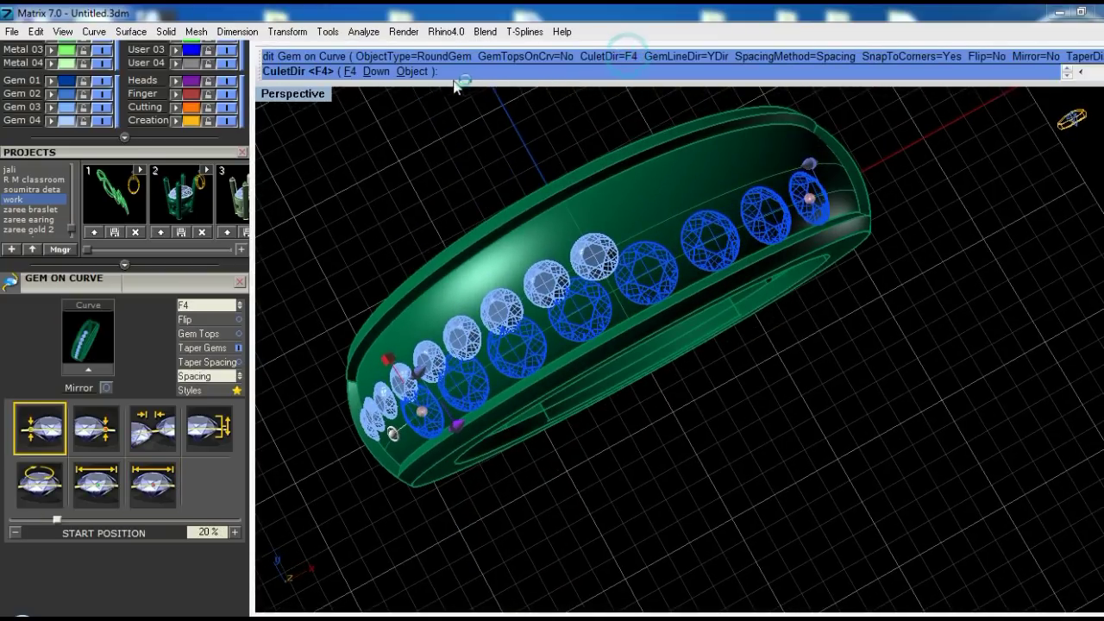
{"action": "left_click", "coordinate": [406, 69]}
{"action": "scroll", "coordinate": [651, 188], "scroll_direction": "up", "scroll_amount": 2}
{"action": "left_click", "coordinate": [652, 188]}
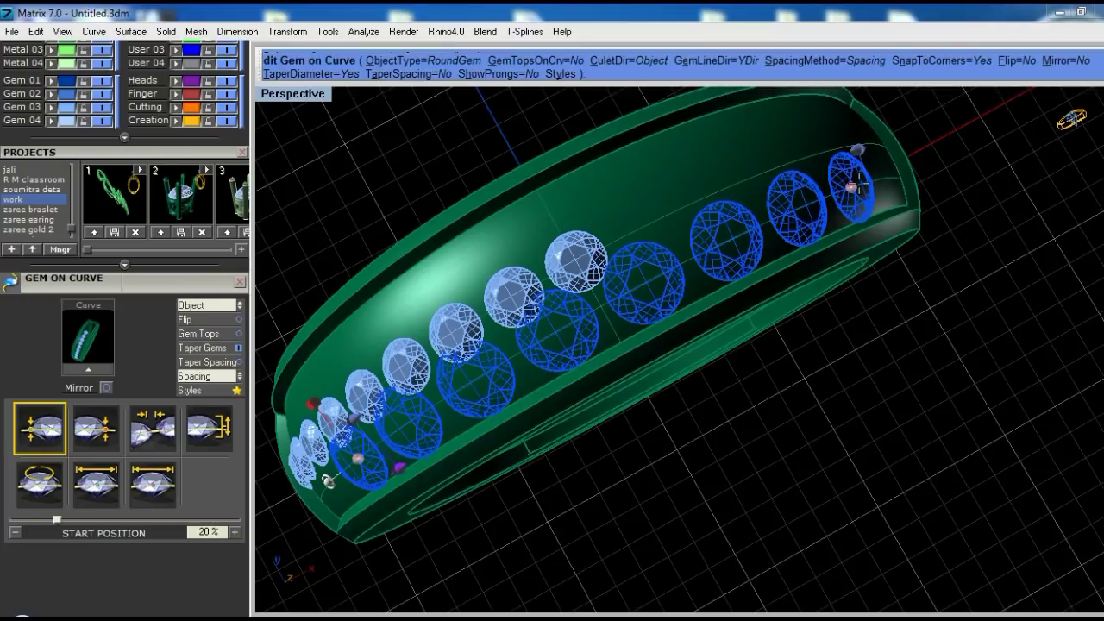
Shorten the row to end near 46% and move its start lower down the ring
{"action": "left_click_drag", "start_coordinate": [854, 184], "coordinate": [571, 339]}
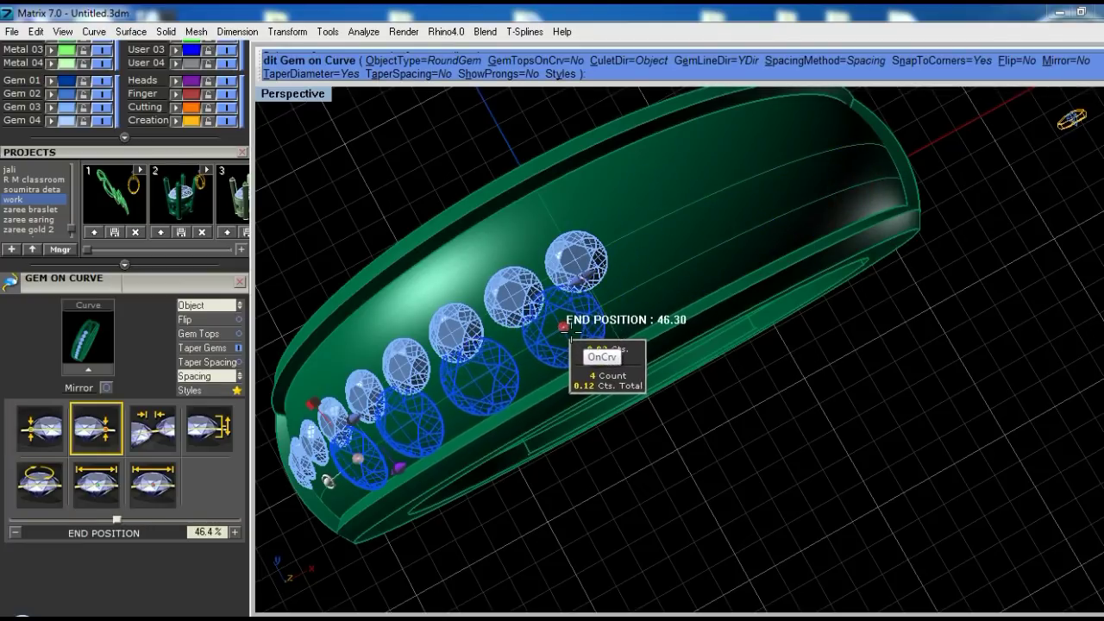
{"action": "right_click_drag", "start_coordinate": [565, 358], "coordinate": [592, 304]}
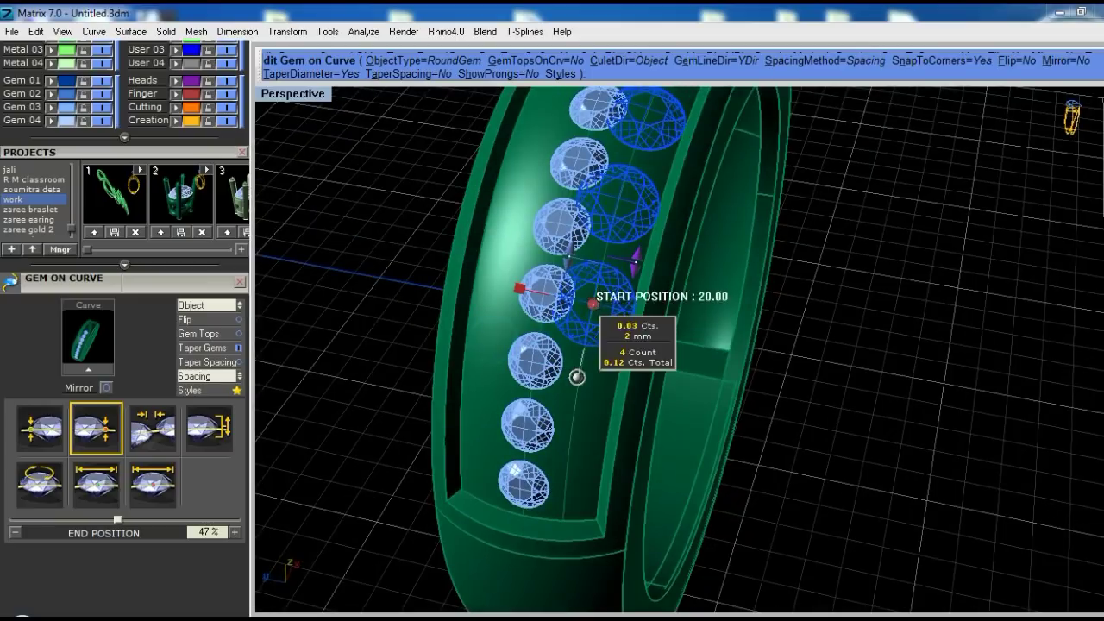
{"action": "left_click_drag", "start_coordinate": [593, 304], "coordinate": [562, 470]}
{"action": "right_click_drag", "start_coordinate": [562, 470], "coordinate": [466, 466]}
Set a 1.5 mm start size, correcting a mistyped 15, and a 1.3 mm end size
{"action": "left_click", "coordinate": [97, 485]}
{"action": "type", "text": "15mm"}
{"action": "key", "text": "Return"}
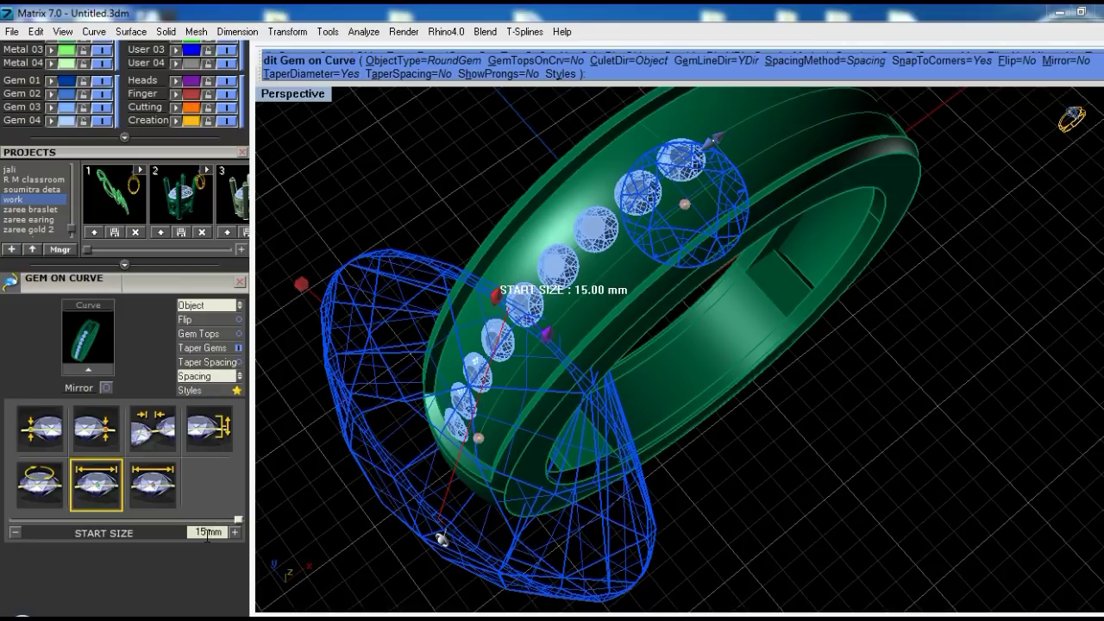
{"action": "type", "text": "1"}
{"action": "key", "text": "Return"}
{"action": "left_click", "coordinate": [150, 505]}
{"action": "type", "text": "1.3"}
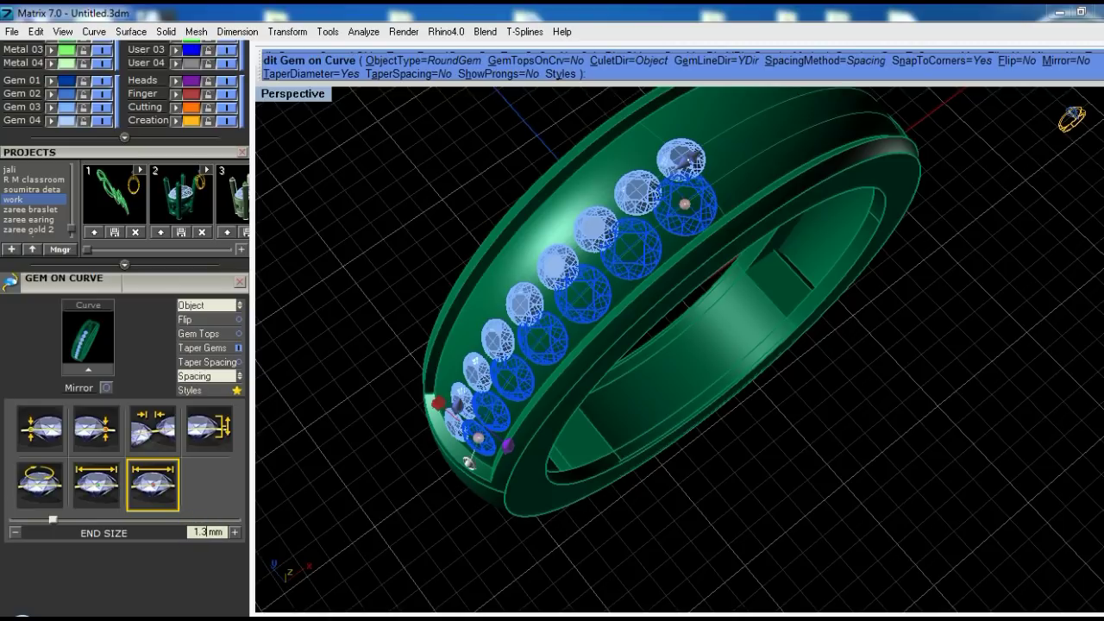
{"action": "key", "text": "Return"}
Reverse the taper to a 1.3 mm start and 1.5 mm end, then leave placement discarding the row
{"action": "right_click_drag", "start_coordinate": [470, 462], "coordinate": [558, 449]}
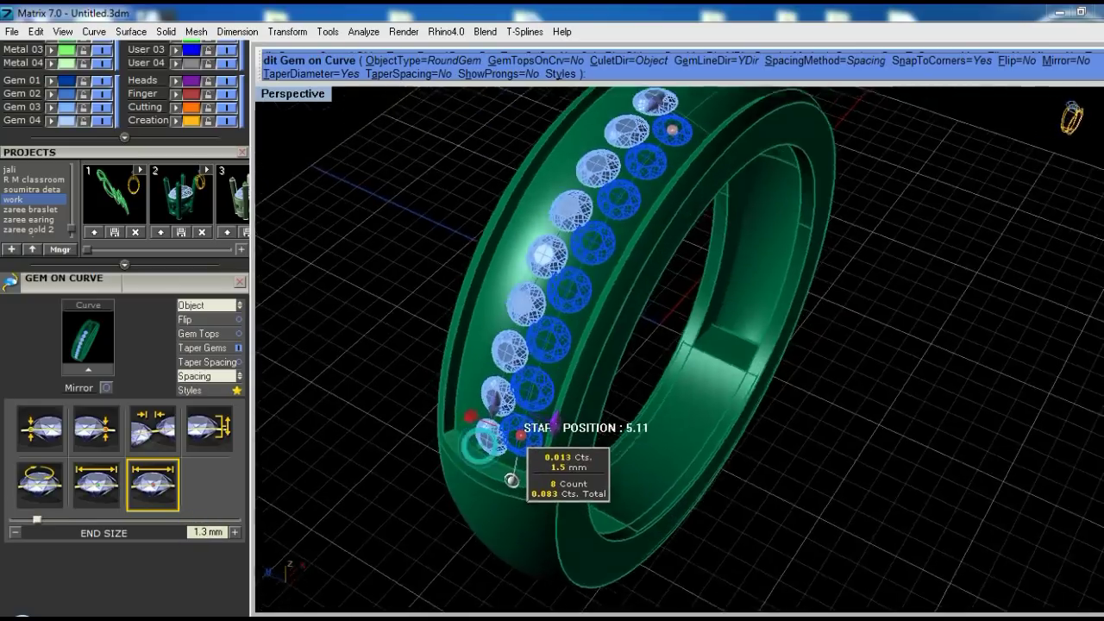
{"action": "left_click", "coordinate": [99, 474]}
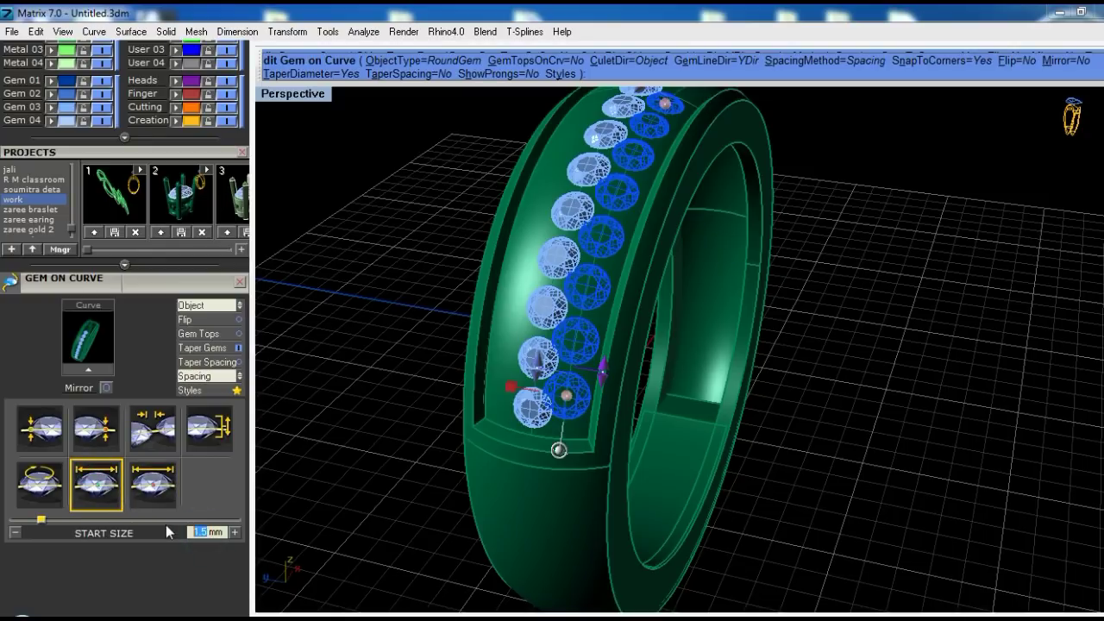
{"action": "type", "text": "1.3"}
{"action": "key", "text": "Return"}
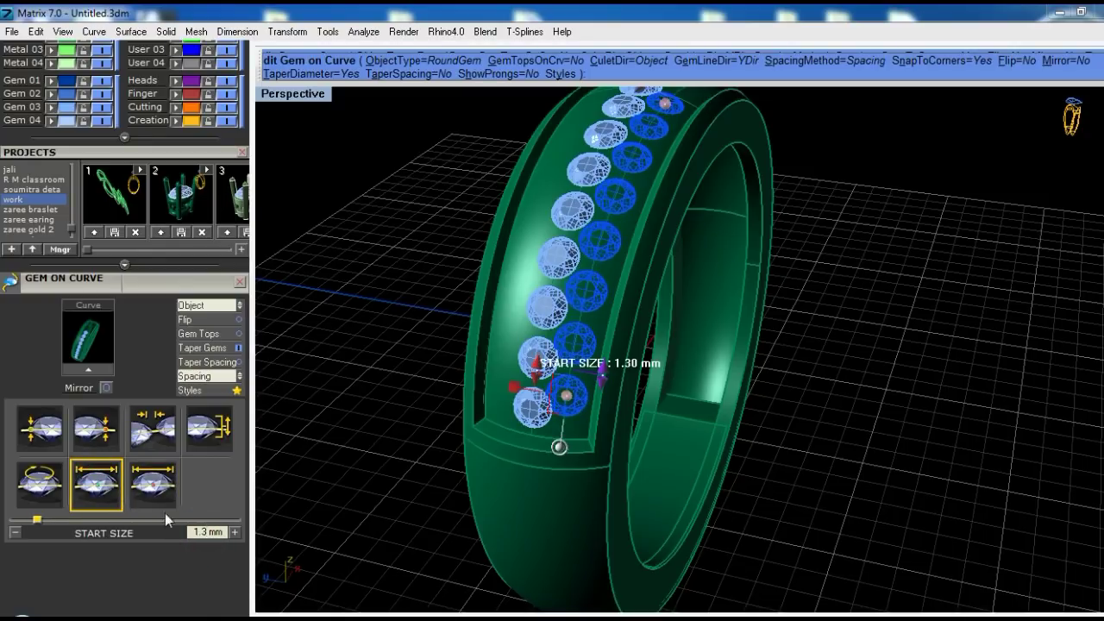
{"action": "type", "text": "1.5"}
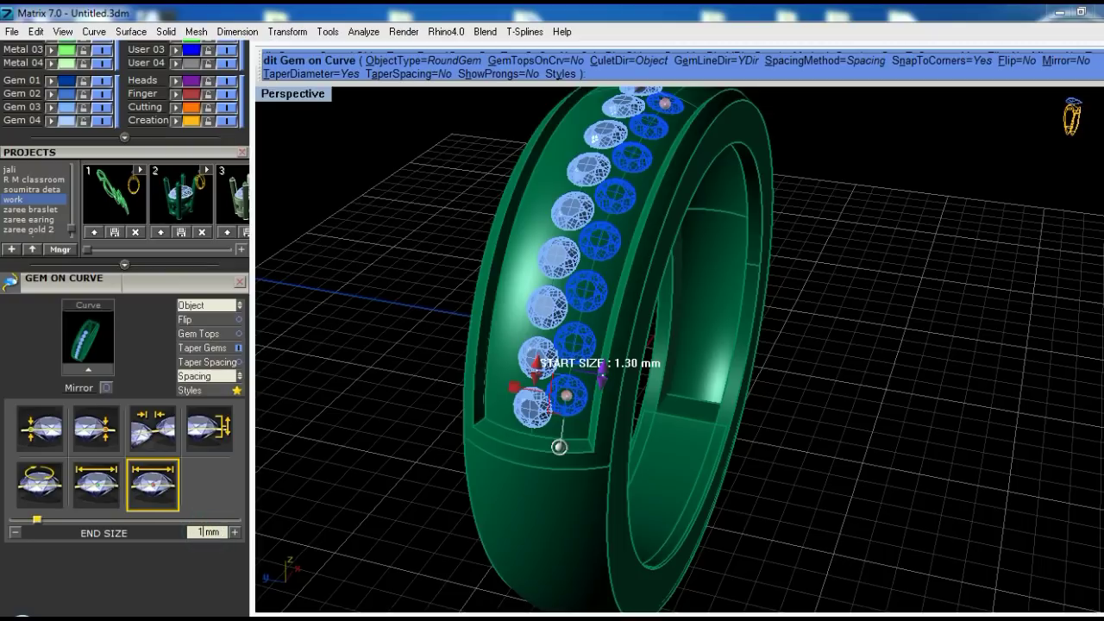
{"action": "key", "text": "Return"}
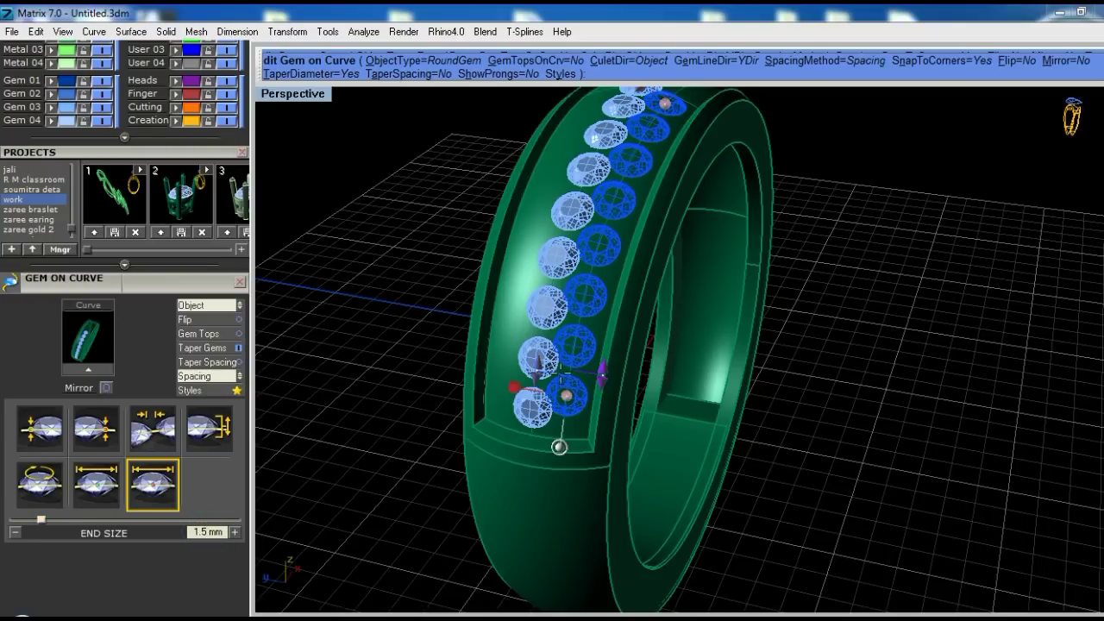
{"action": "scroll", "coordinate": [546, 378], "scroll_direction": "up", "scroll_amount": 2}
{"action": "scroll", "coordinate": [552, 388], "scroll_direction": "up", "scroll_amount": 2}
{"action": "scroll", "coordinate": [577, 414], "scroll_direction": "up", "scroll_amount": 2}
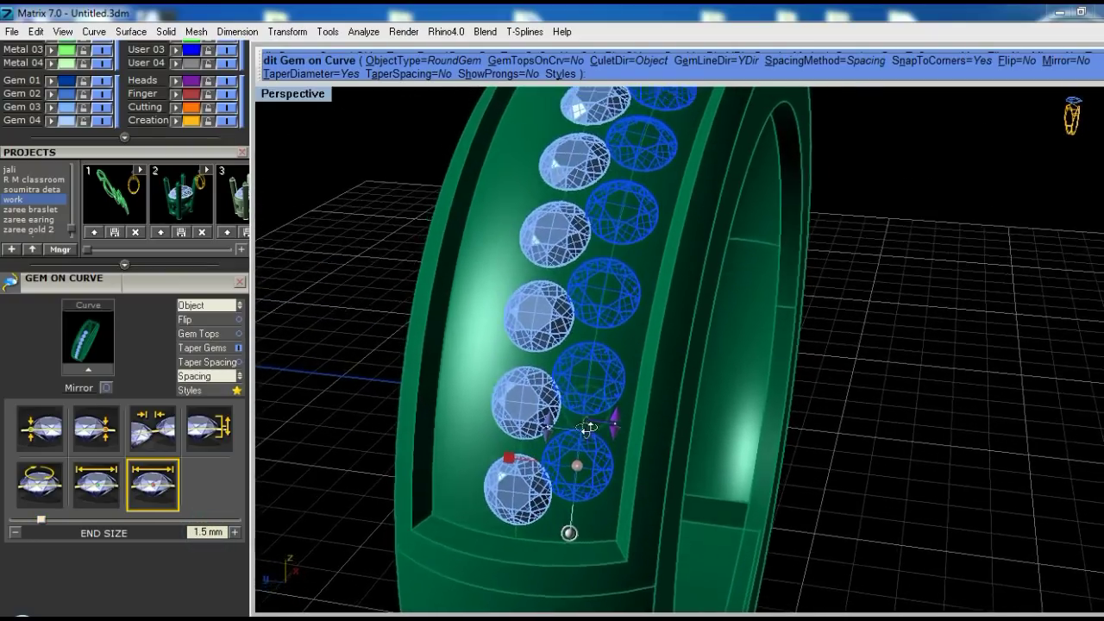
{"action": "scroll", "coordinate": [587, 427], "scroll_direction": "up", "scroll_amount": 1}
{"action": "scroll", "coordinate": [588, 428], "scroll_direction": "up", "scroll_amount": 1}
{"action": "scroll", "coordinate": [588, 427], "scroll_direction": "up", "scroll_amount": 1}
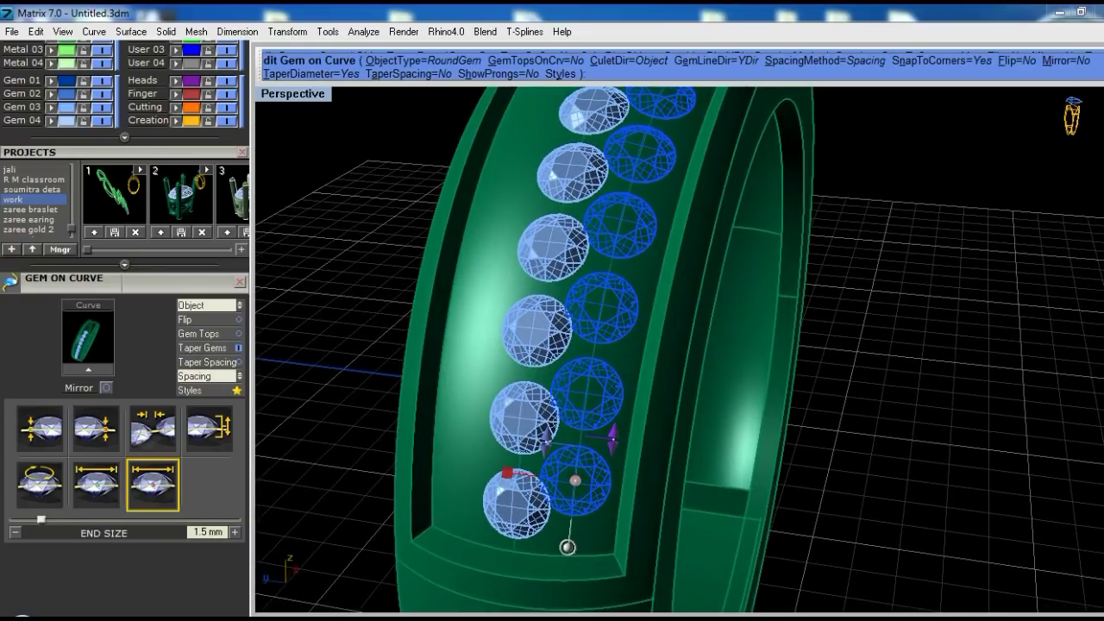
{"action": "right_click", "coordinate": [590, 425]}
Exit gem placement and offset a new curve on the channel face with oc, flipped
{"action": "left_click", "coordinate": [591, 396]}
{"action": "key", "text": "Escape"}
{"action": "type", "text": "oc"}
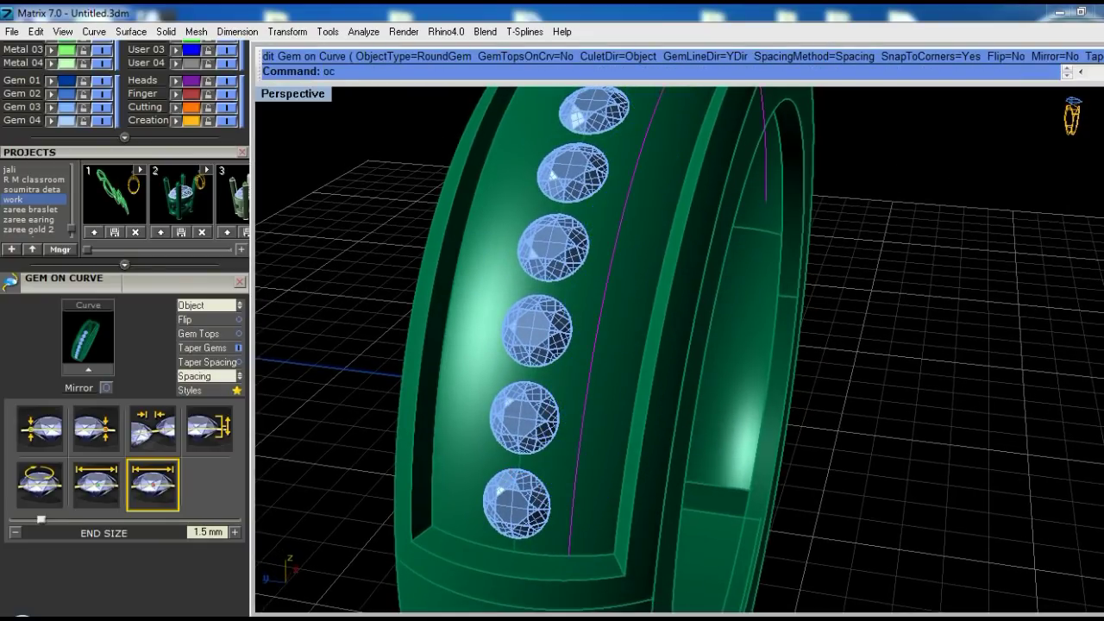
{"action": "key", "text": "Return"}
{"action": "left_click", "coordinate": [599, 367]}
{"action": "type", "text": "f"}
{"action": "key", "text": "Return"}
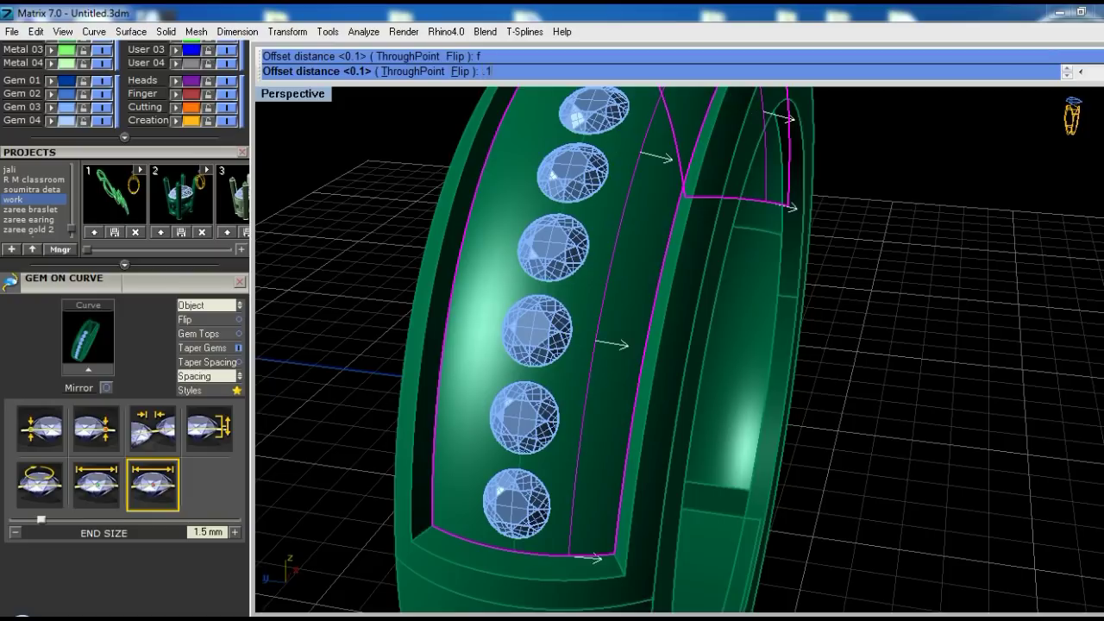
{"action": "key", "text": "Return"}
Delete the old guide curve and bring up the new curve's actions
{"action": "key", "text": "Delete"}
{"action": "left_click", "coordinate": [600, 339]}
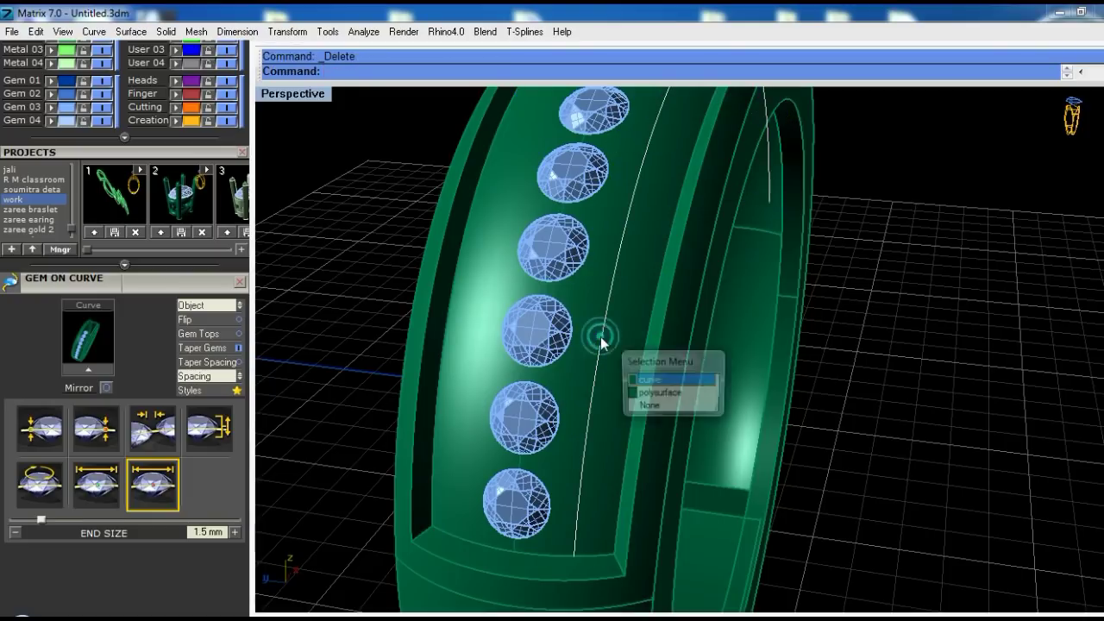
{"action": "key", "text": "Escape"}
{"action": "scroll", "coordinate": [575, 353], "scroll_direction": "down", "scroll_amount": 2}
{"action": "scroll", "coordinate": [574, 352], "scroll_direction": "down", "scroll_amount": 3}
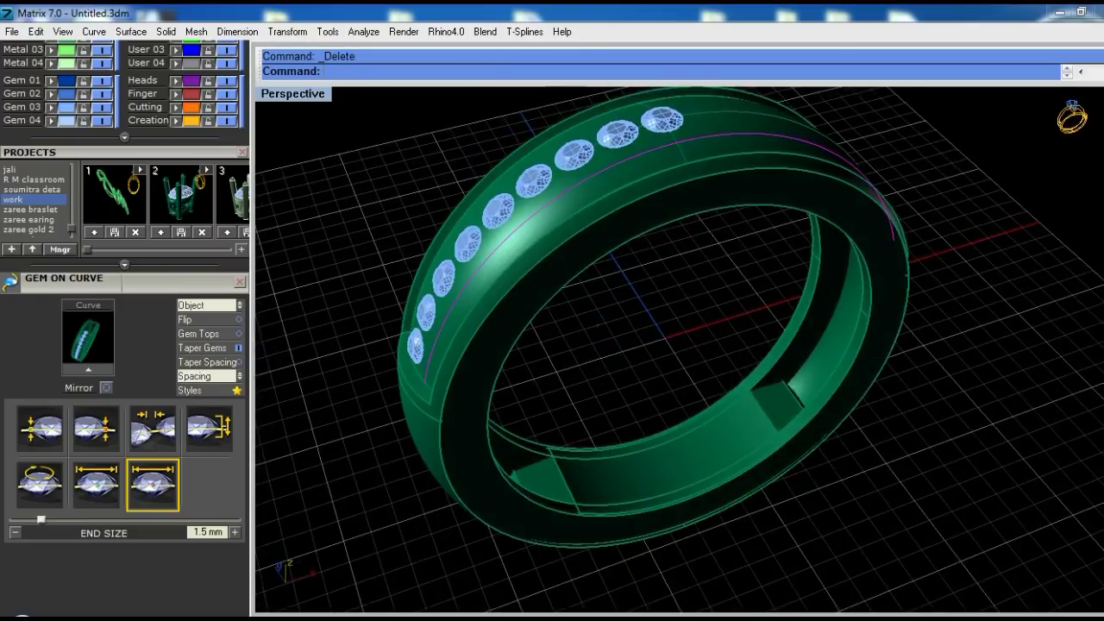
{"action": "right_click_drag", "start_coordinate": [575, 352], "coordinate": [595, 291]}
{"action": "scroll", "coordinate": [633, 277], "scroll_direction": "up", "scroll_amount": 2}
{"action": "scroll", "coordinate": [633, 278], "scroll_direction": "up", "scroll_amount": 2}
{"action": "middle_click", "coordinate": [633, 278]}
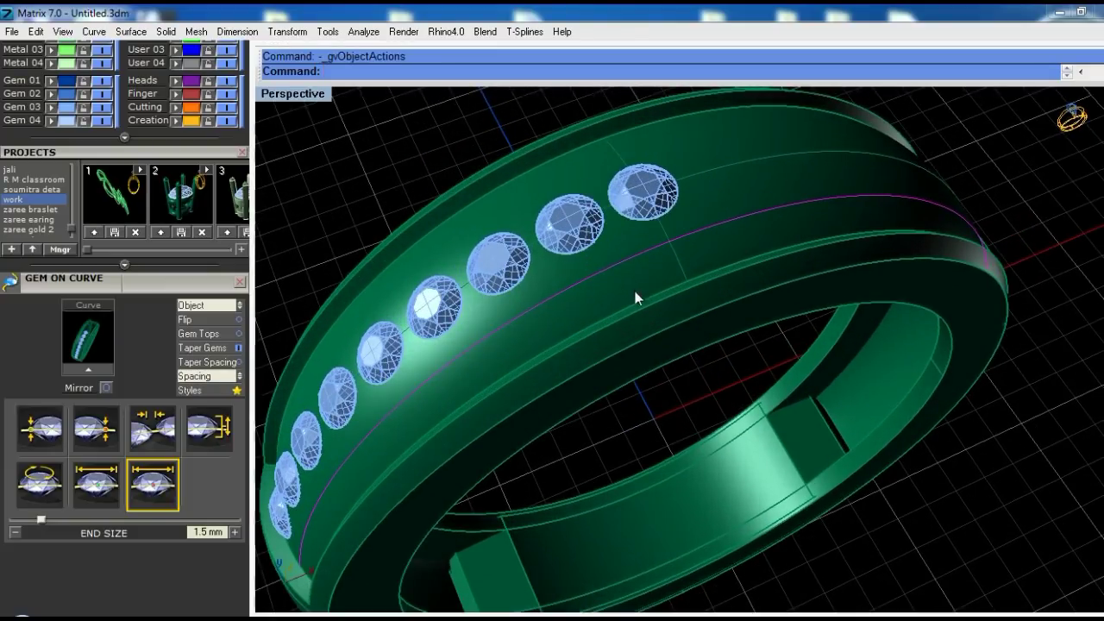
Begin a Gem on Curve row on the new curve, with CuletDir set to Object using the band
{"action": "left_click", "coordinate": [673, 318]}
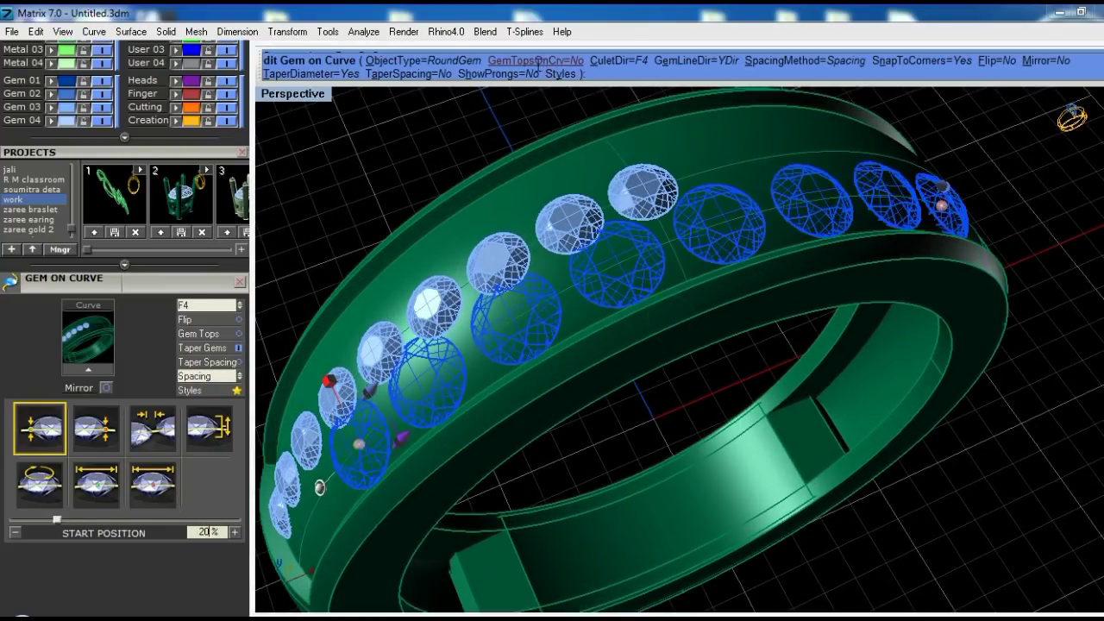
{"action": "left_click", "coordinate": [604, 62]}
{"action": "left_click", "coordinate": [412, 71]}
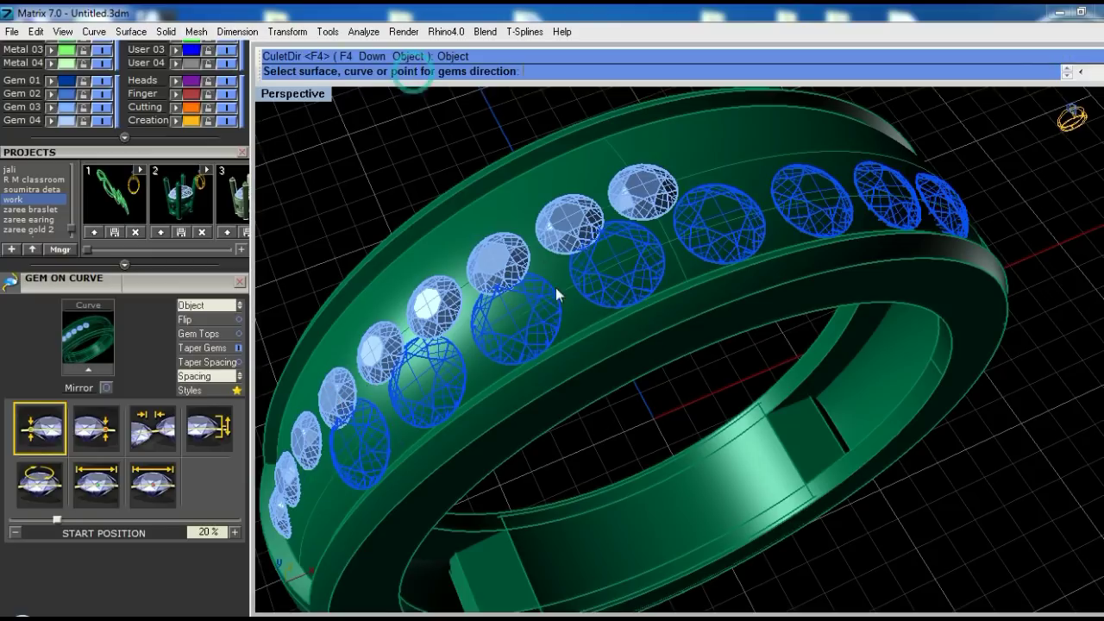
{"action": "left_click", "coordinate": [578, 308]}
{"action": "left_click", "coordinate": [833, 252]}
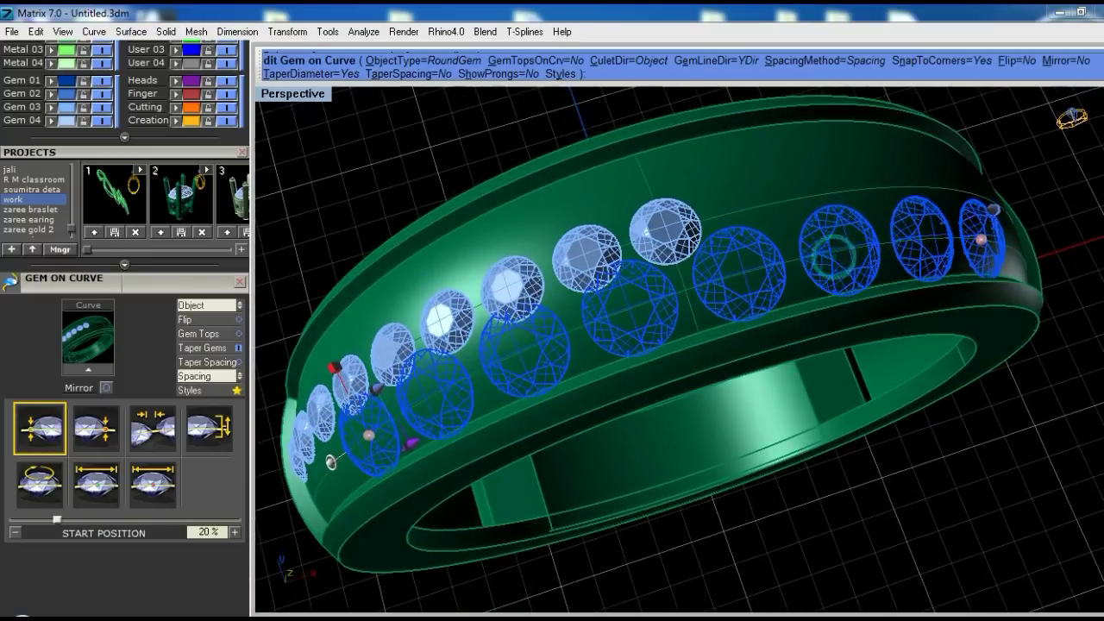
Set the gem row to run from 6.1% to 46.6% with a 1.3 mm start size
{"action": "left_click_drag", "start_coordinate": [981, 239], "coordinate": [637, 304]}
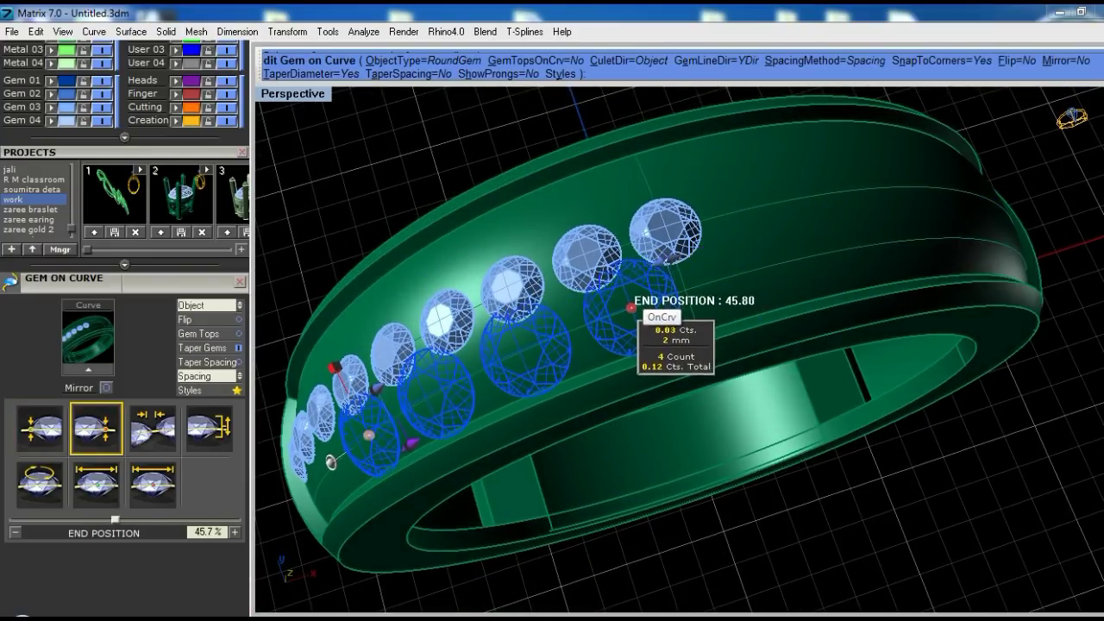
{"action": "right_click_drag", "start_coordinate": [637, 304], "coordinate": [621, 265]}
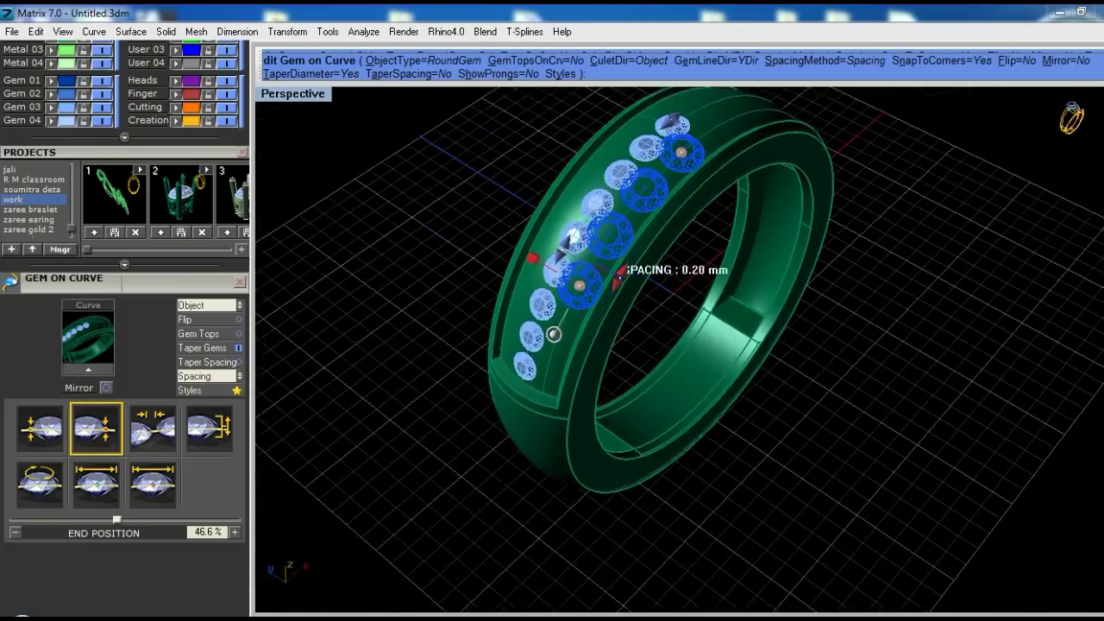
{"action": "left_click_drag", "start_coordinate": [593, 271], "coordinate": [571, 382]}
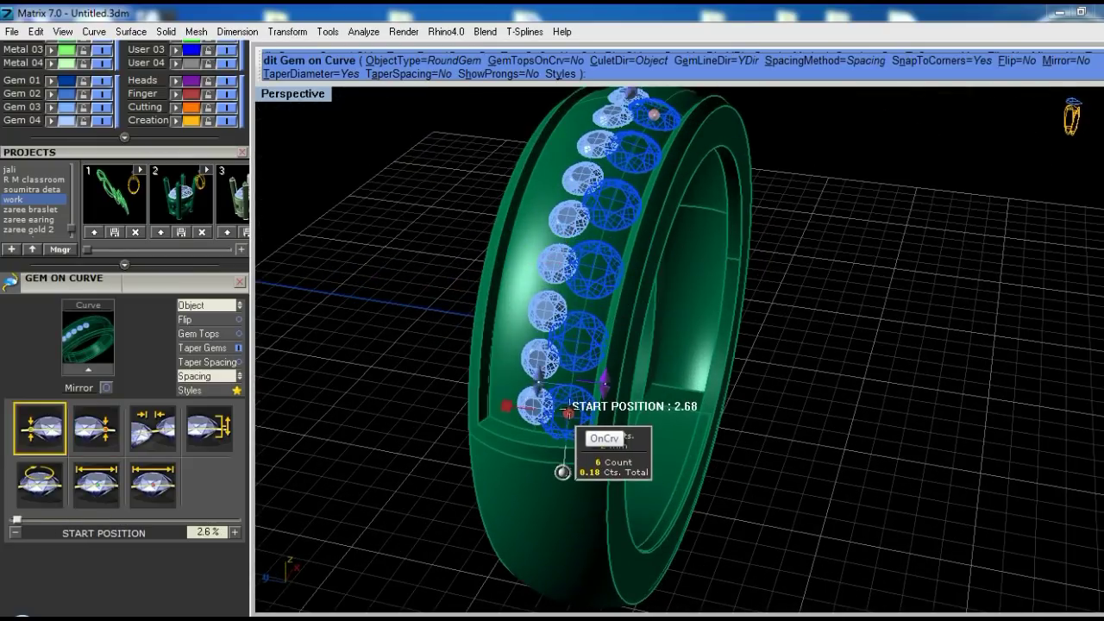
{"action": "right_click_drag", "start_coordinate": [571, 385], "coordinate": [17, 553]}
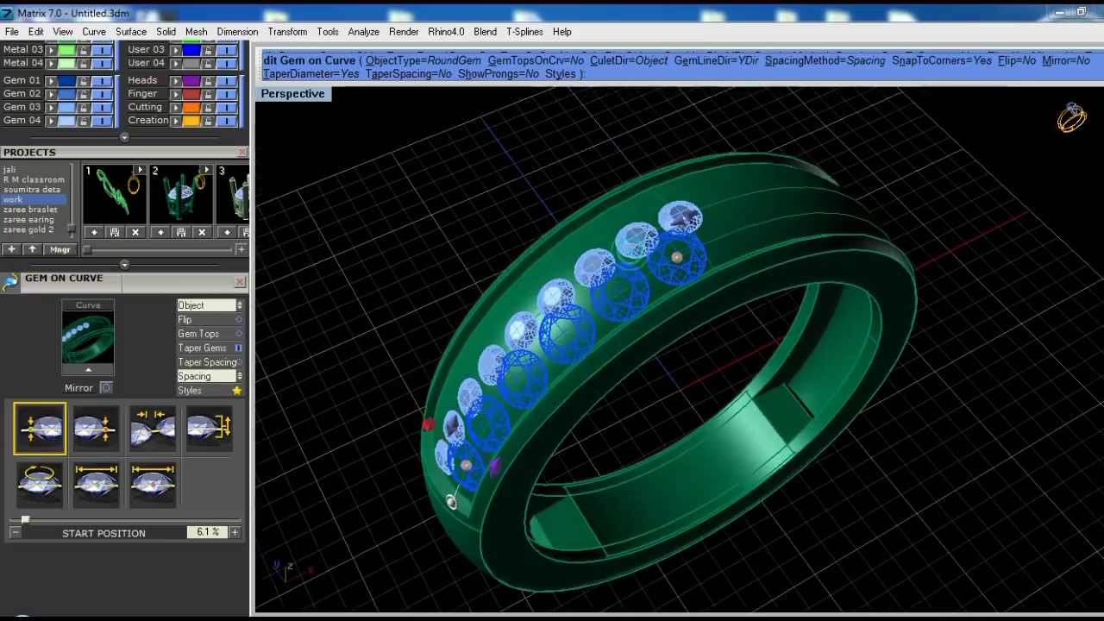
{"action": "left_click", "coordinate": [101, 492]}
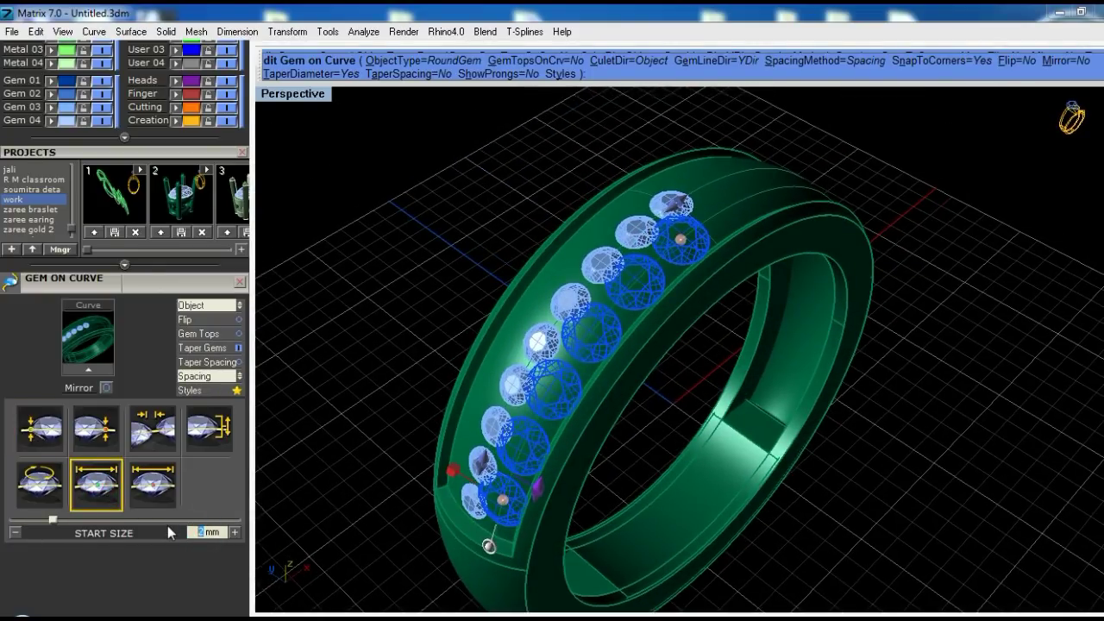
{"action": "type", "text": "1.3"}
{"action": "key", "text": "Return"}
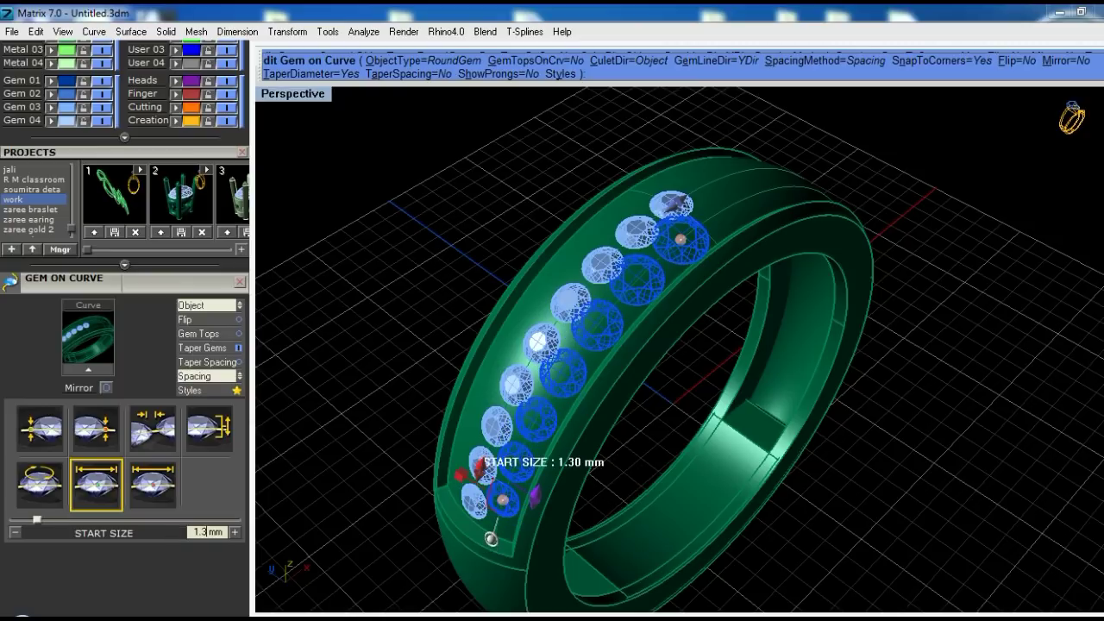
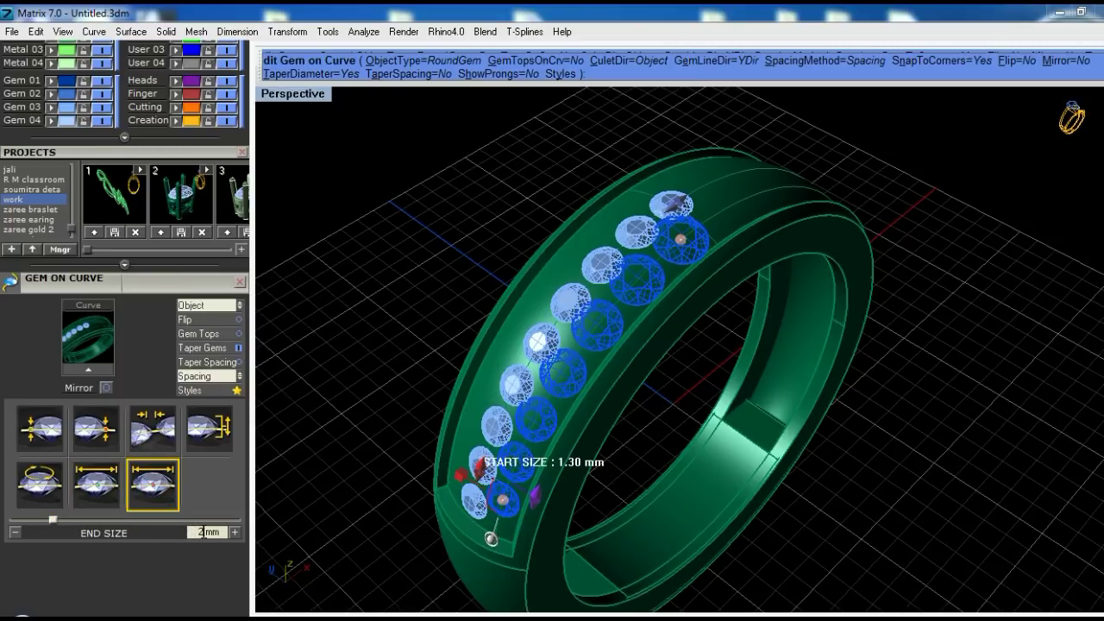
Set the second row's end size to 1.5 mm and adjust its end point along the curve
{"action": "type", "text": "1.5"}
{"action": "key", "text": "Return"}
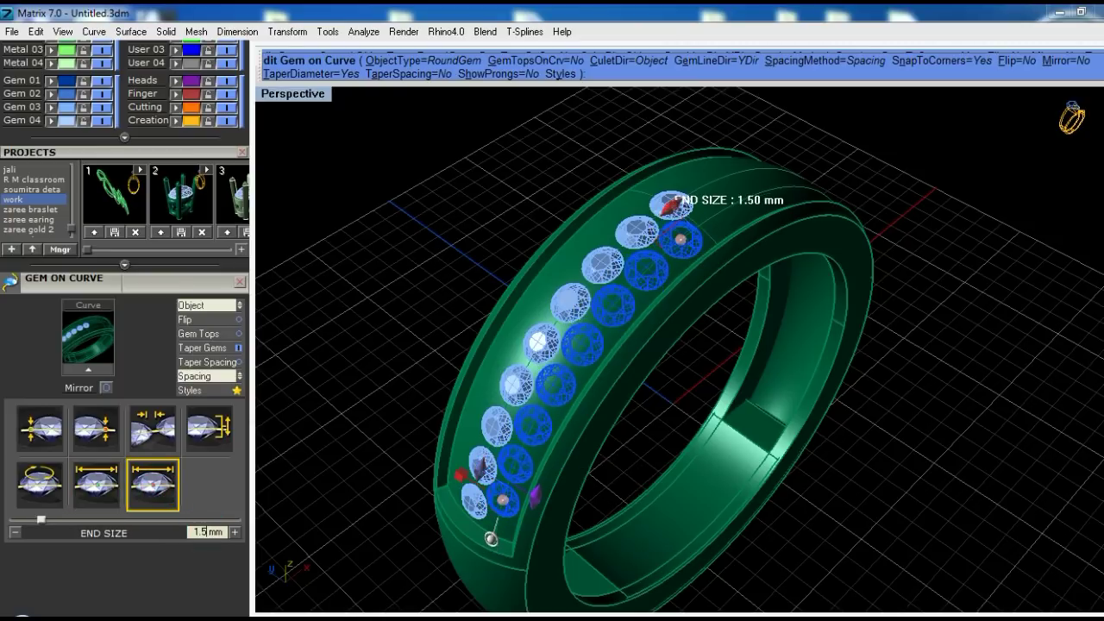
{"action": "right_click_drag", "start_coordinate": [728, 311], "coordinate": [690, 285]}
{"action": "scroll", "coordinate": [670, 304], "scroll_direction": "up", "scroll_amount": 5}
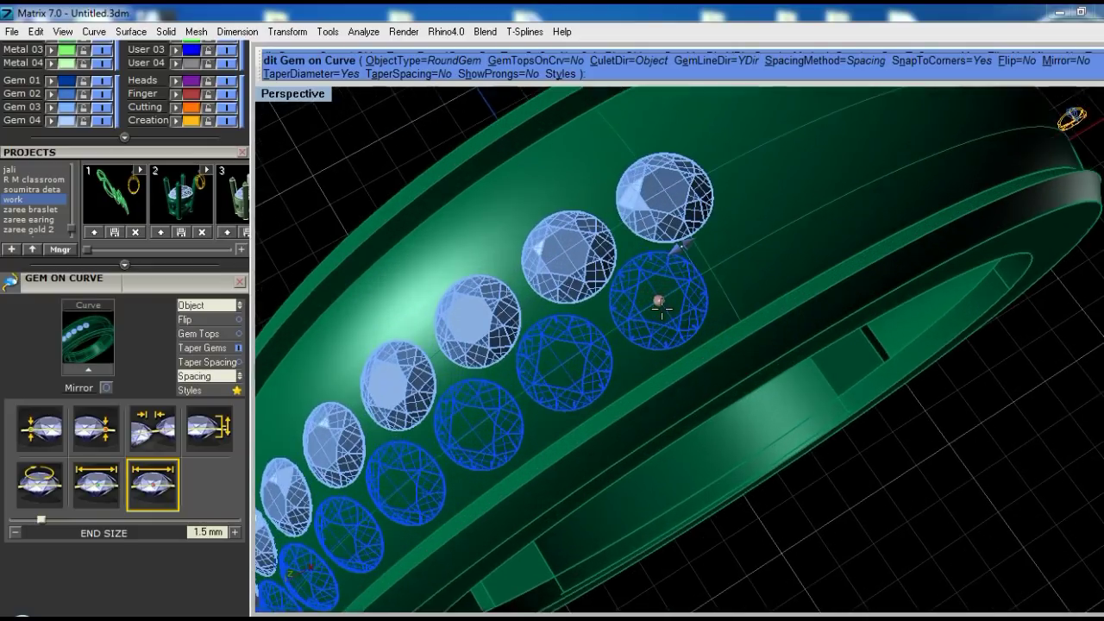
{"action": "left_click_drag", "start_coordinate": [658, 298], "coordinate": [661, 299]}
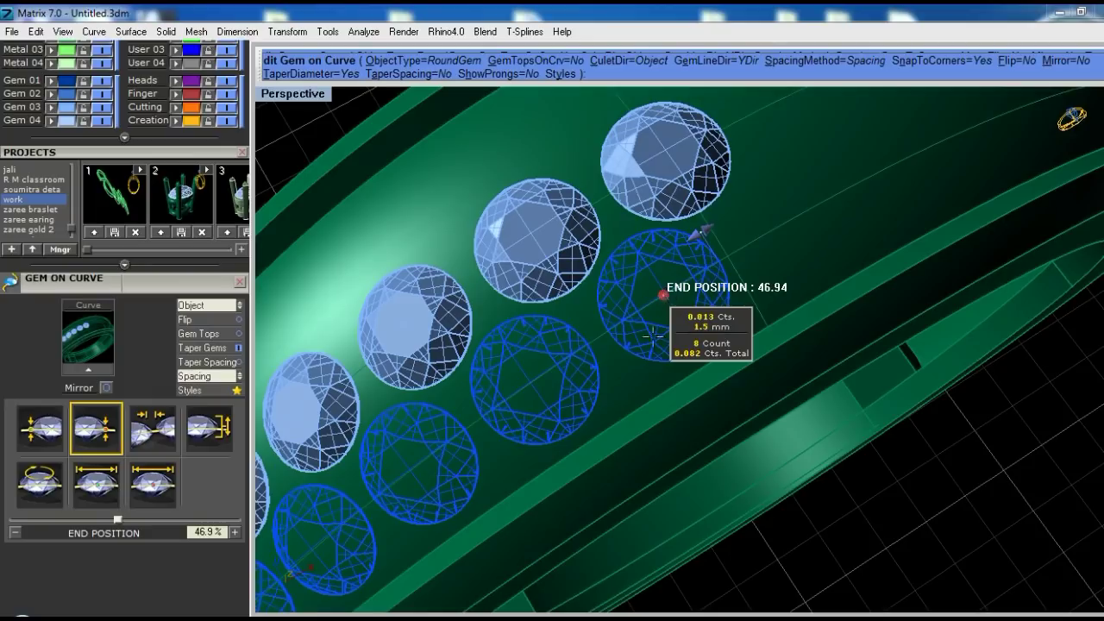
{"action": "scroll", "coordinate": [661, 298], "scroll_direction": "down", "scroll_amount": 5}
{"action": "right_click_drag", "start_coordinate": [660, 299], "coordinate": [603, 345]}
{"action": "scroll", "coordinate": [603, 345], "scroll_direction": "up", "scroll_amount": 4}
{"action": "scroll", "coordinate": [542, 331], "scroll_direction": "up", "scroll_amount": 3}
{"action": "scroll", "coordinate": [541, 331], "scroll_direction": "up", "scroll_amount": 2}
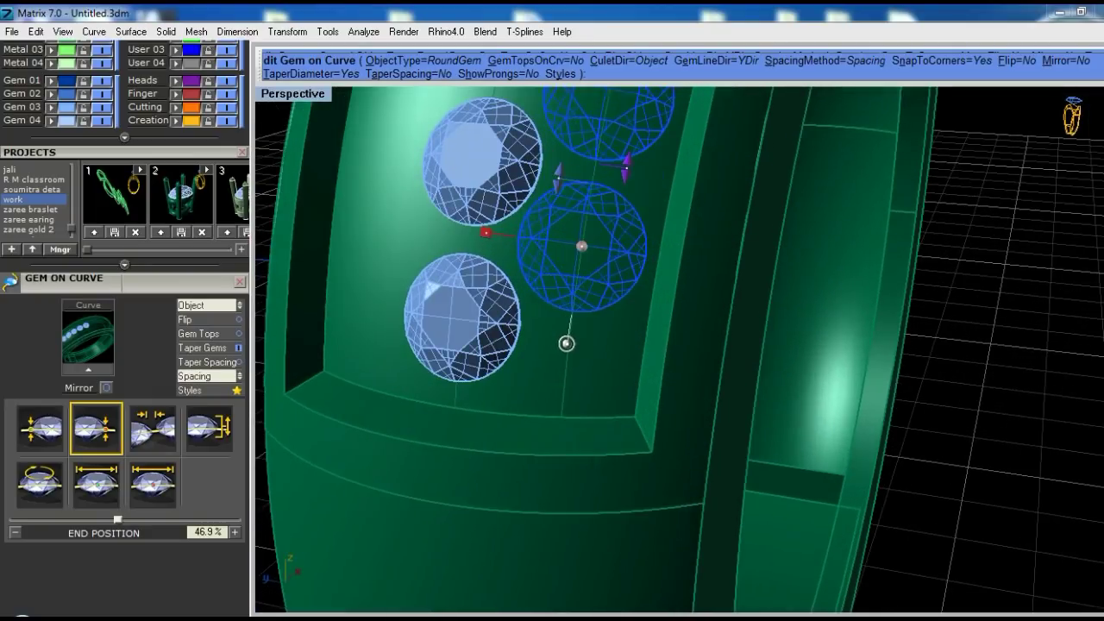
Slide the row start to about 5.9% and finish placing the gems
{"action": "left_click", "coordinate": [582, 245]}
{"action": "left_click_drag", "start_coordinate": [582, 245], "coordinate": [581, 249]}
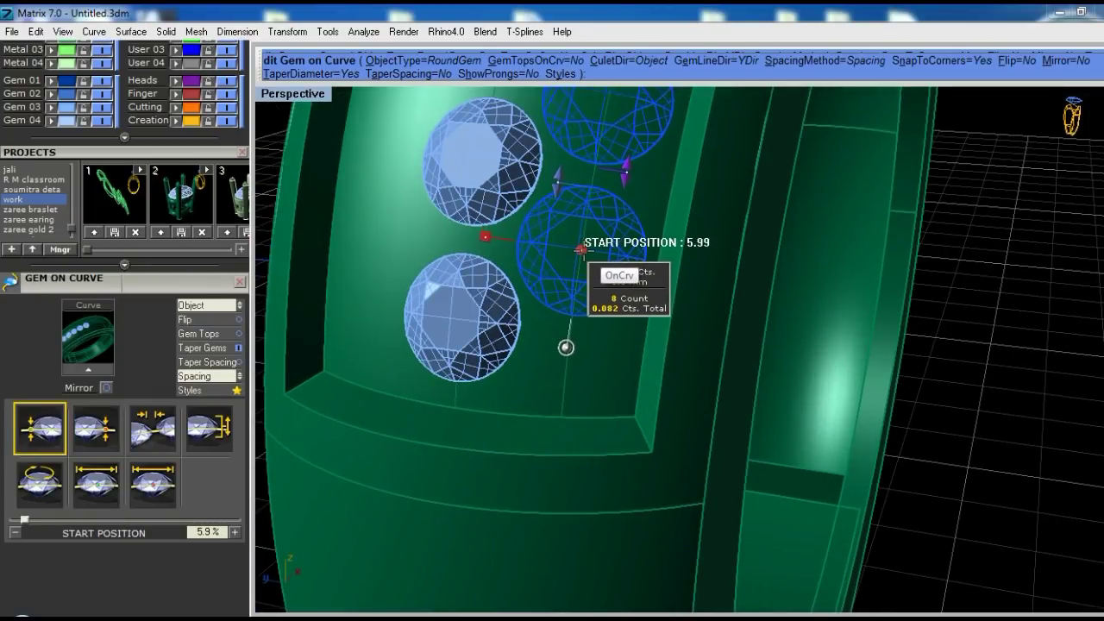
{"action": "right_click", "coordinate": [580, 249]}
{"action": "scroll", "coordinate": [603, 259], "scroll_direction": "down", "scroll_amount": 5}
{"action": "right_click_drag", "start_coordinate": [604, 259], "coordinate": [697, 293]}
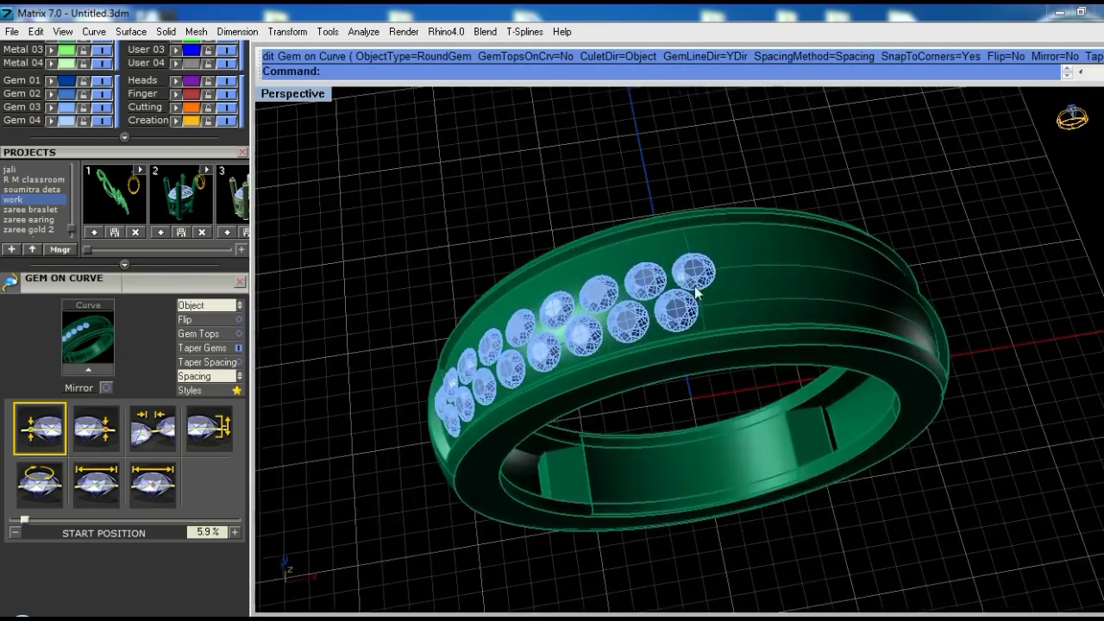
{"action": "scroll", "coordinate": [696, 293], "scroll_direction": "up", "scroll_amount": 2}
Mirror the new gem row across a gem centre in the full-size Top view
{"action": "scroll", "coordinate": [690, 332], "scroll_direction": "up", "scroll_amount": 2}
{"action": "left_click", "coordinate": [661, 348]}
{"action": "right_click_drag", "start_coordinate": [660, 348], "coordinate": [690, 182]}
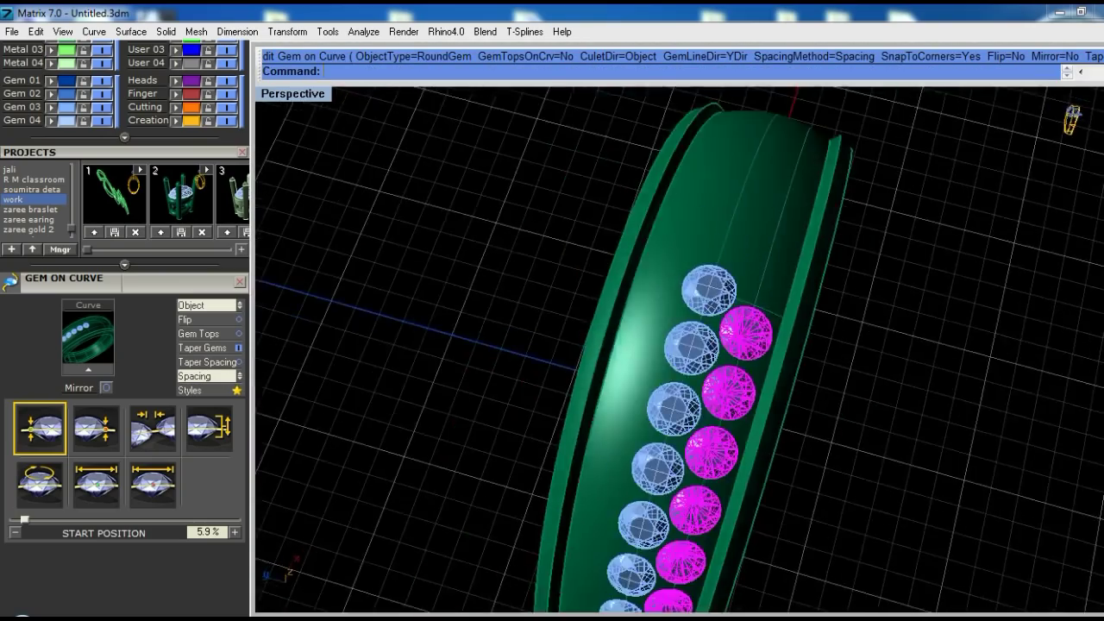
{"action": "key", "text": "ctrl+F1"}
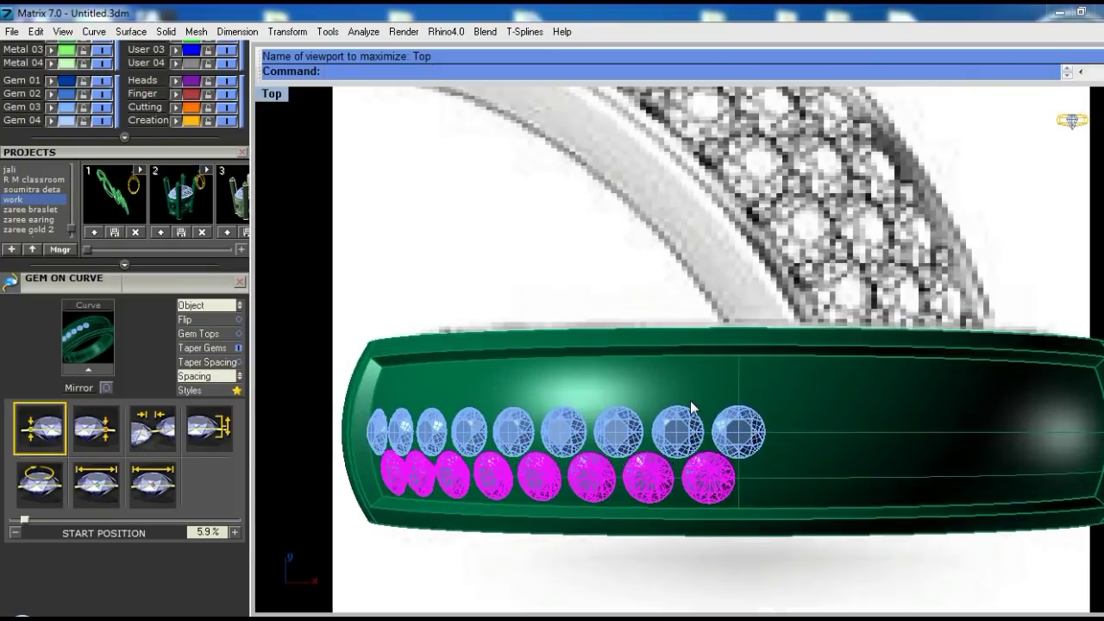
{"action": "left_click", "coordinate": [739, 431]}
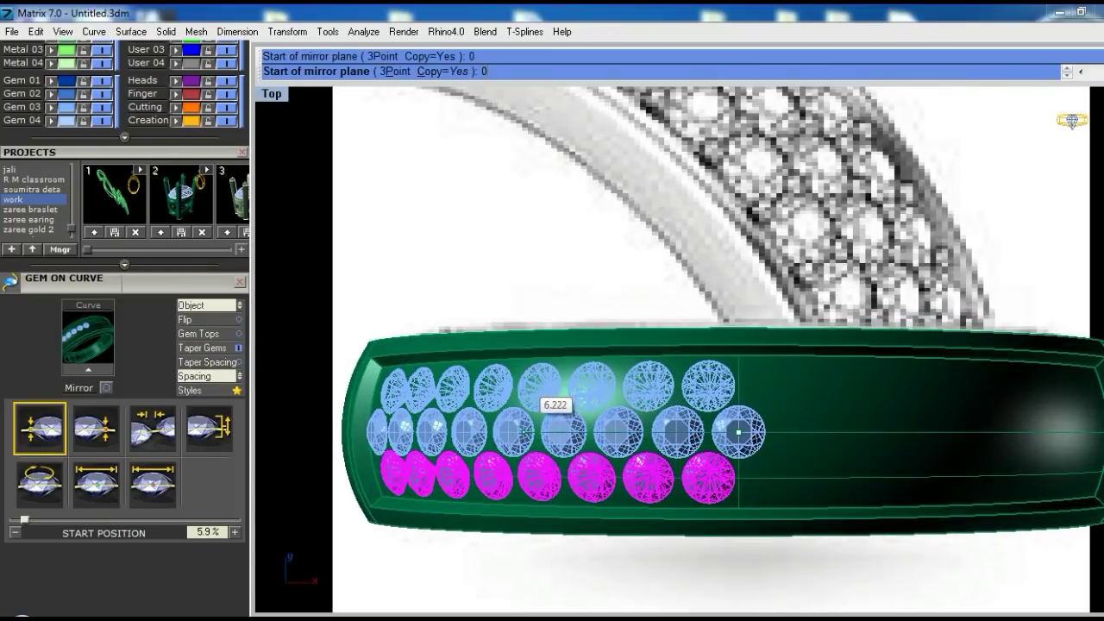
{"action": "scroll", "coordinate": [734, 422], "scroll_direction": "up", "scroll_amount": 1}
{"action": "scroll", "coordinate": [734, 422], "scroll_direction": "up", "scroll_amount": 1}
{"action": "left_click", "coordinate": [702, 357]}
{"action": "left_click", "coordinate": [819, 316]}
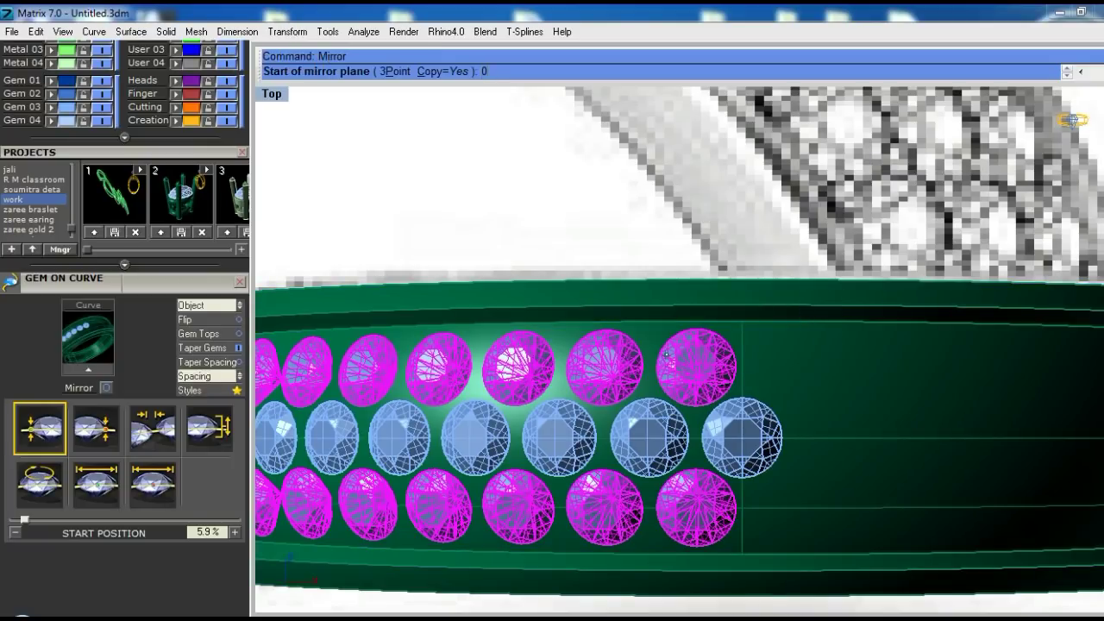
Mirror at the middle gem, then regroup the middle row without its end gem
{"action": "left_click", "coordinate": [742, 438]}
{"action": "left_click", "coordinate": [722, 546]}
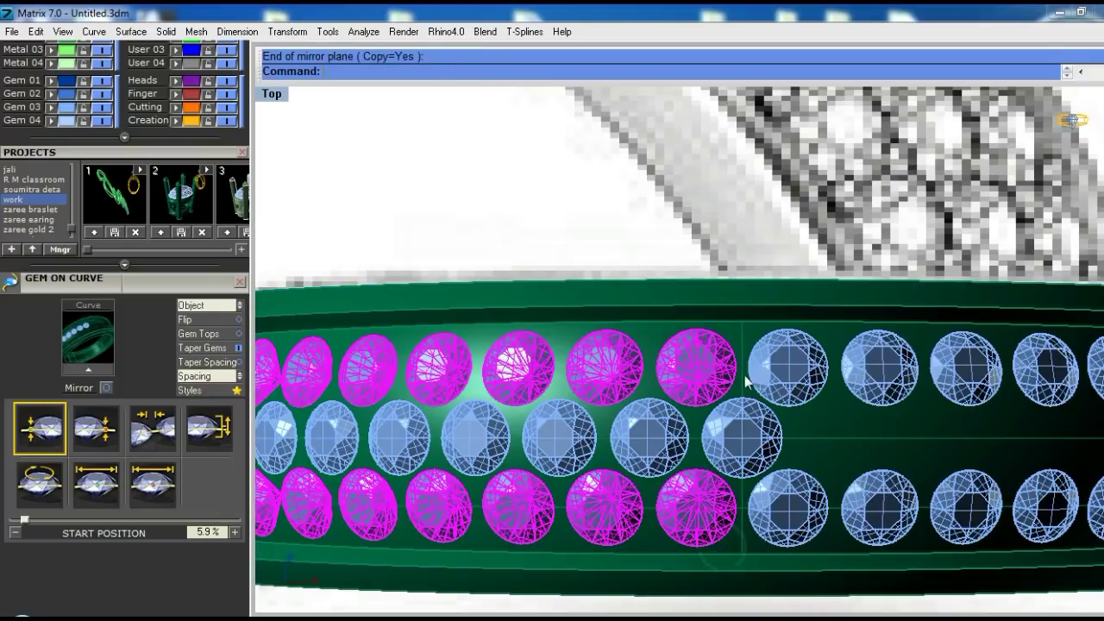
{"action": "left_click", "coordinate": [670, 436]}
{"action": "key", "text": "ctrl+shift+g"}
{"action": "left_click", "coordinate": [750, 429], "text": "ctrl"}
{"action": "key", "text": "ctrl+g"}
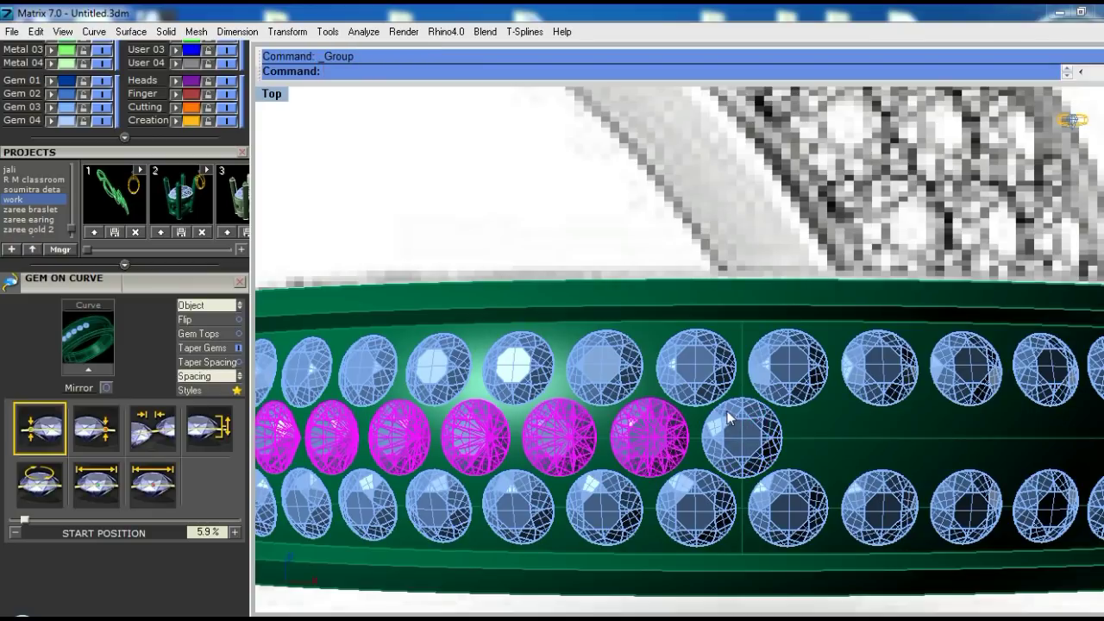
Mirror the regrouped middle row across the band and return to full-size Perspective
{"action": "left_click", "coordinate": [743, 540]}
{"action": "left_click", "coordinate": [707, 192]}
{"action": "key", "text": "ctrl+F3"}
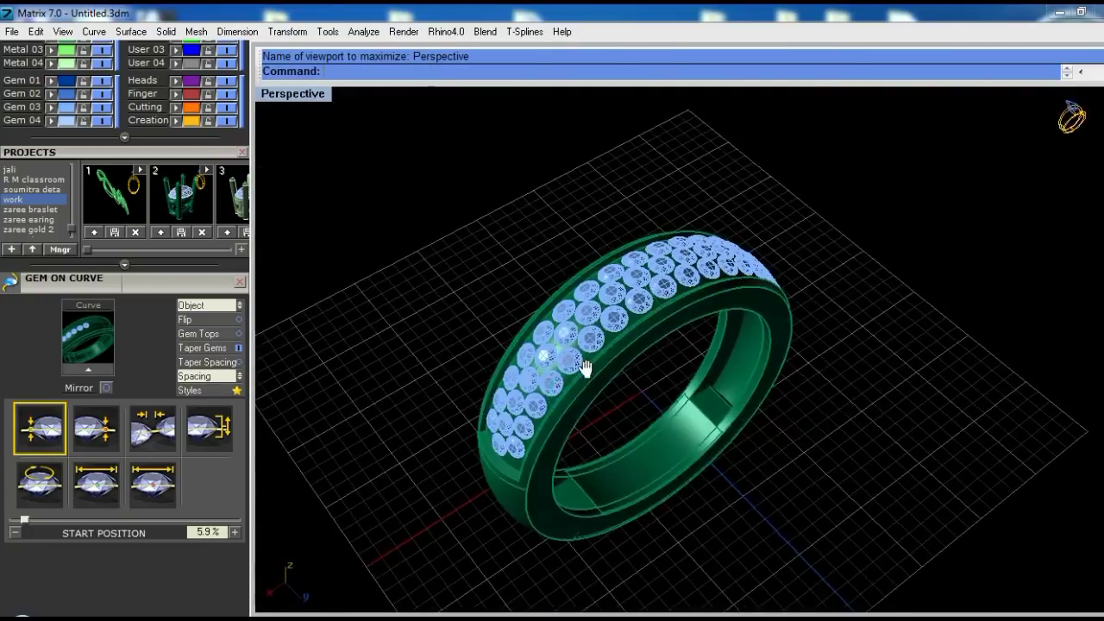
Start Gem on Surface on the ring band and shrink the gem preview
{"action": "scroll", "coordinate": [688, 378], "scroll_direction": "up", "scroll_amount": 3}
{"action": "left_click", "coordinate": [687, 378]}
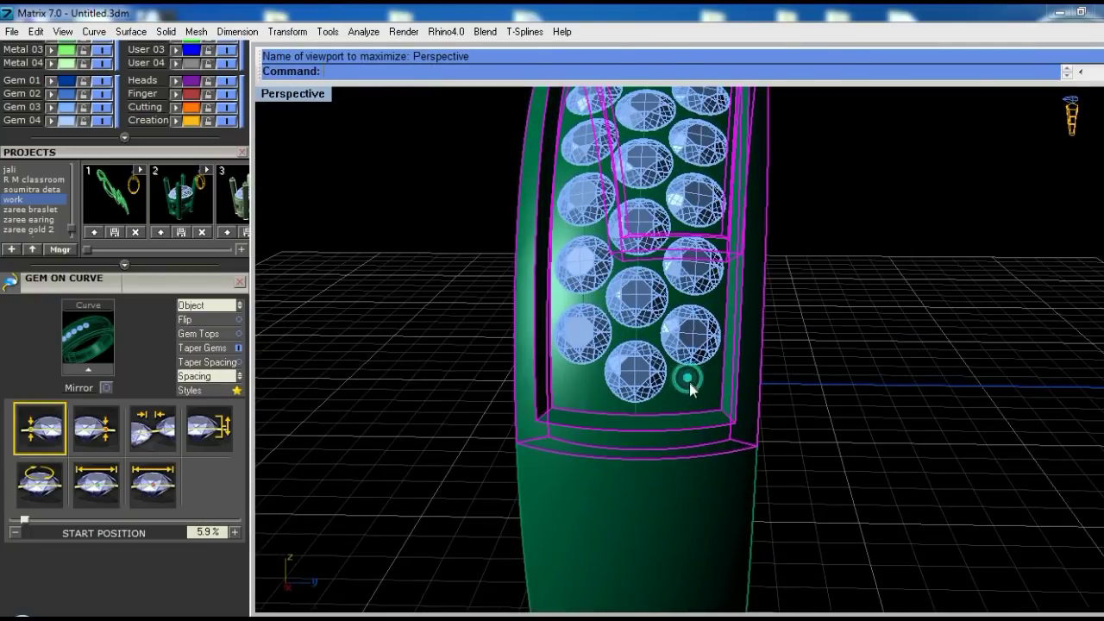
{"action": "scroll", "coordinate": [690, 394], "scroll_direction": "up", "scroll_amount": 2}
{"action": "middle_click", "coordinate": [690, 394]}
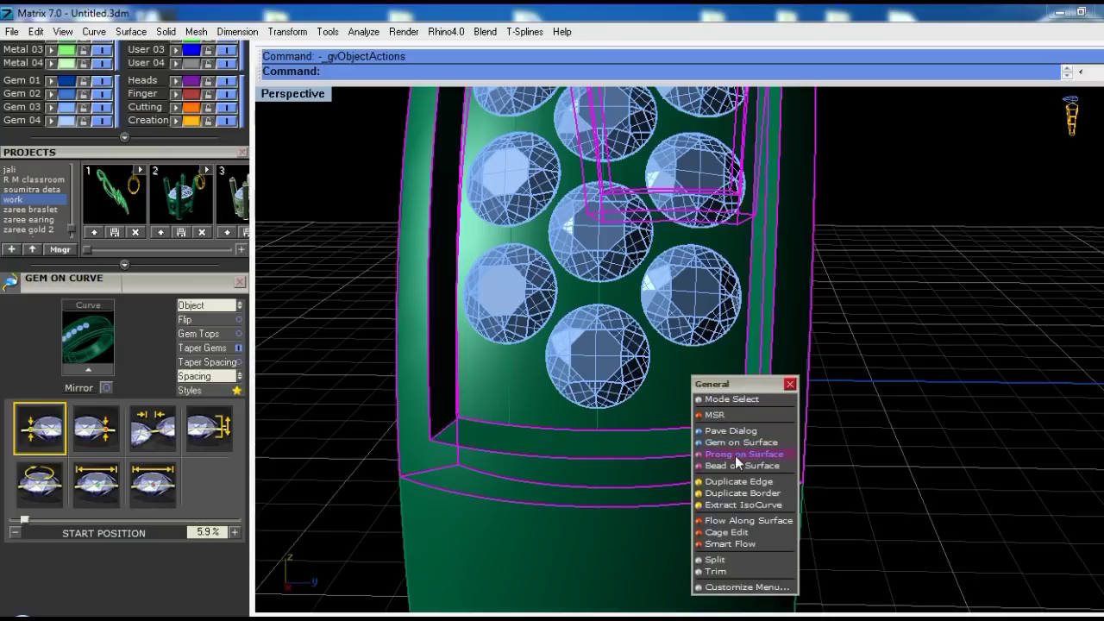
{"action": "left_click", "coordinate": [733, 444]}
{"action": "scroll", "coordinate": [665, 394], "scroll_direction": "up", "scroll_amount": 1}
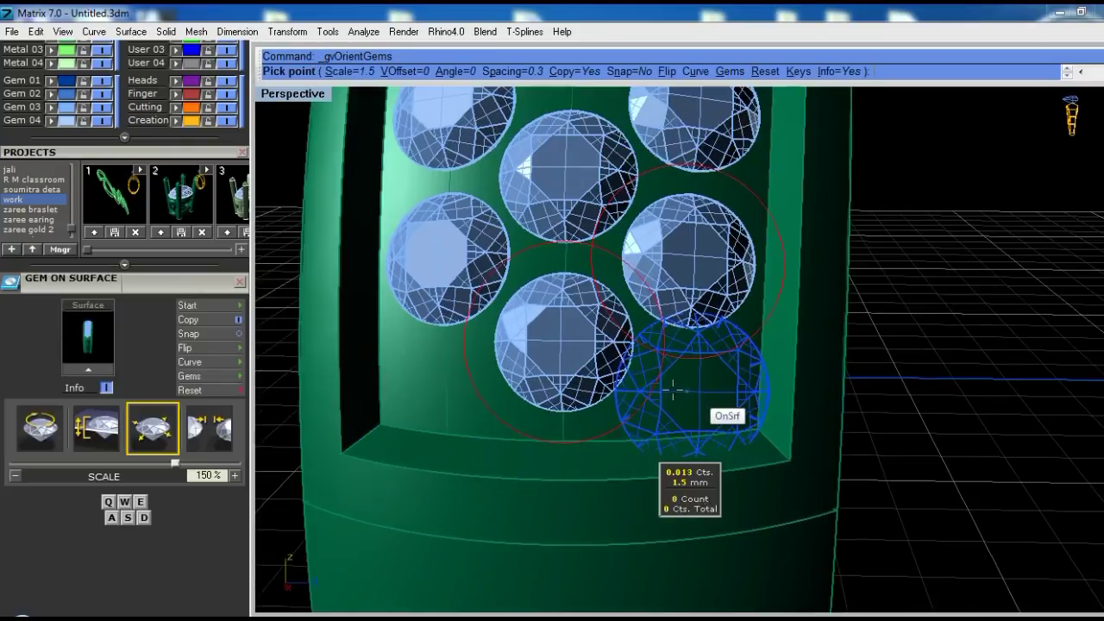
{"action": "scroll", "coordinate": [652, 370], "scroll_direction": "up", "scroll_amount": 1}
{"action": "scroll", "coordinate": [619, 354], "scroll_direction": "up", "scroll_amount": 1}
{"action": "key", "text": "e"}
{"action": "scroll", "coordinate": [616, 357], "scroll_direction": "down", "scroll_amount": 1}
{"action": "scroll", "coordinate": [614, 362], "scroll_direction": "down", "scroll_amount": 1}
{"action": "scroll", "coordinate": [612, 365], "scroll_direction": "down", "scroll_amount": 1}
{"action": "scroll", "coordinate": [612, 365], "scroll_direction": "down", "scroll_amount": 1}
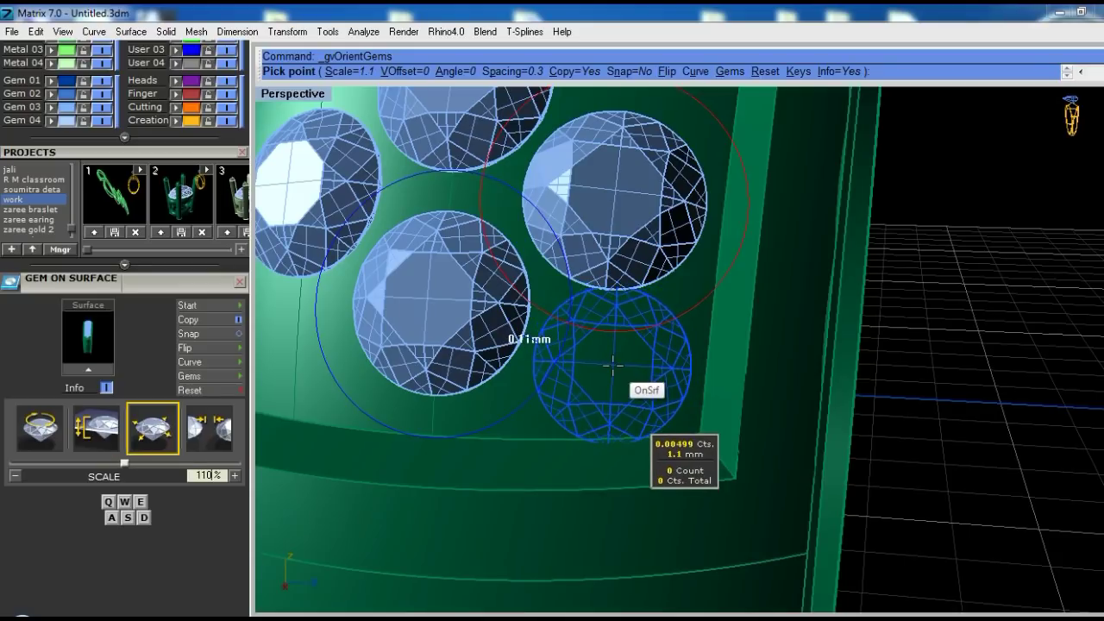
{"action": "scroll", "coordinate": [612, 365], "scroll_direction": "down", "scroll_amount": 1}
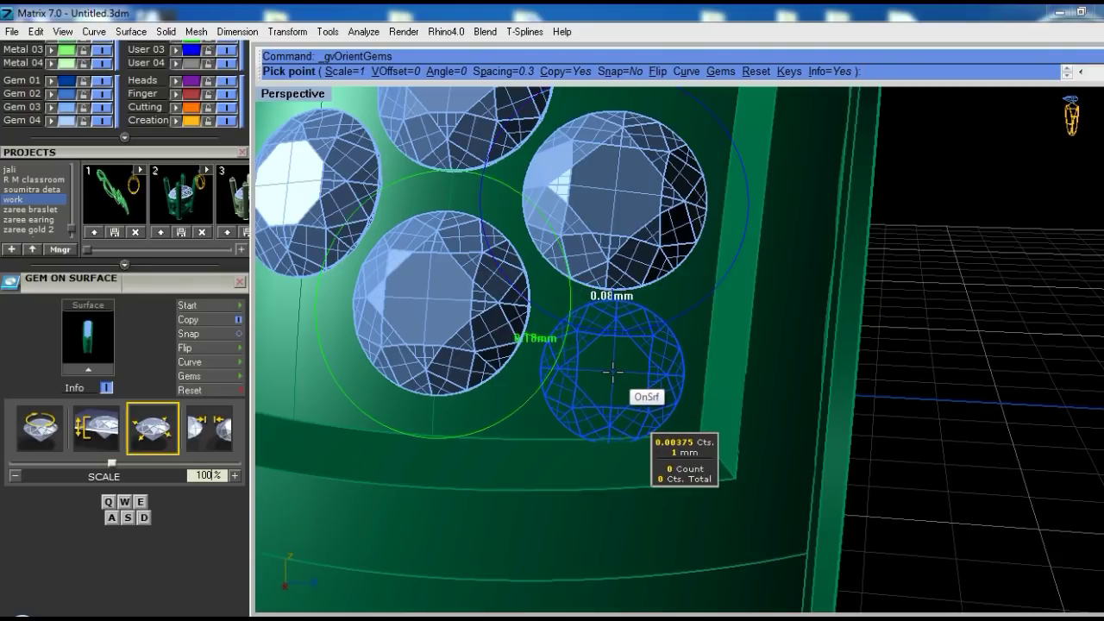
Place a 1 mm gem in the corner gap and end the gem command
{"action": "left_click", "coordinate": [612, 371]}
{"action": "scroll", "coordinate": [560, 371], "scroll_direction": "up", "scroll_amount": 1}
{"action": "scroll", "coordinate": [524, 377], "scroll_direction": "up", "scroll_amount": 1}
{"action": "key", "text": "Return"}
Ungroup the two-gem group and delete the small lower-right gem
{"action": "left_click", "coordinate": [662, 376]}
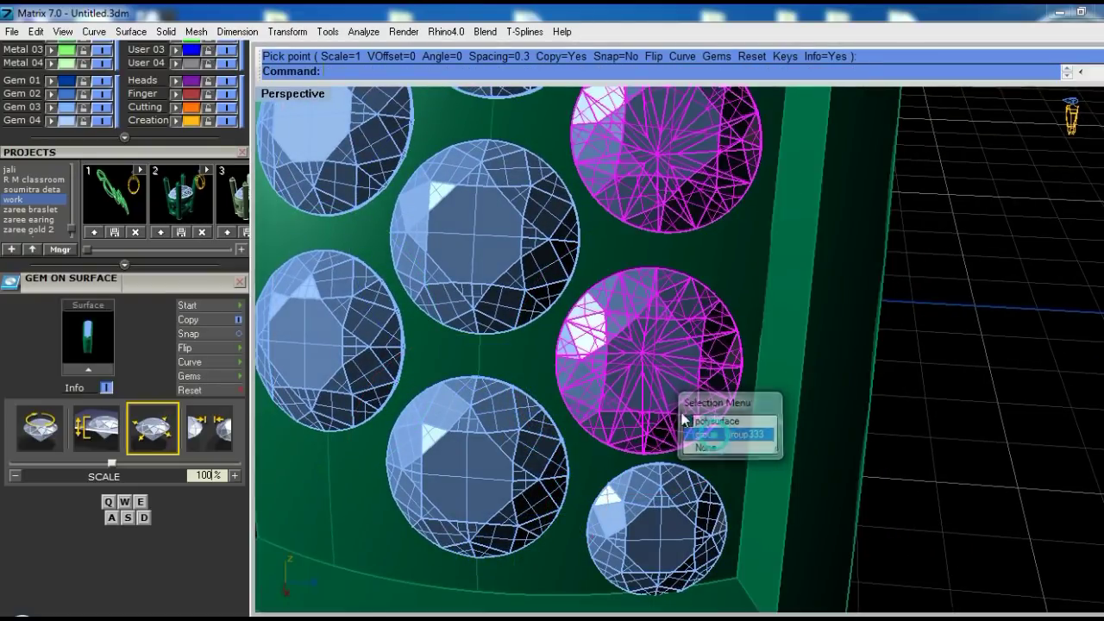
{"action": "left_click", "coordinate": [682, 420]}
{"action": "scroll", "coordinate": [681, 418], "scroll_direction": "down", "scroll_amount": 1}
{"action": "key", "text": "ctrl+shift+g"}
{"action": "left_click", "coordinate": [675, 379]}
{"action": "left_click", "coordinate": [733, 414]}
{"action": "key", "text": "Delete"}
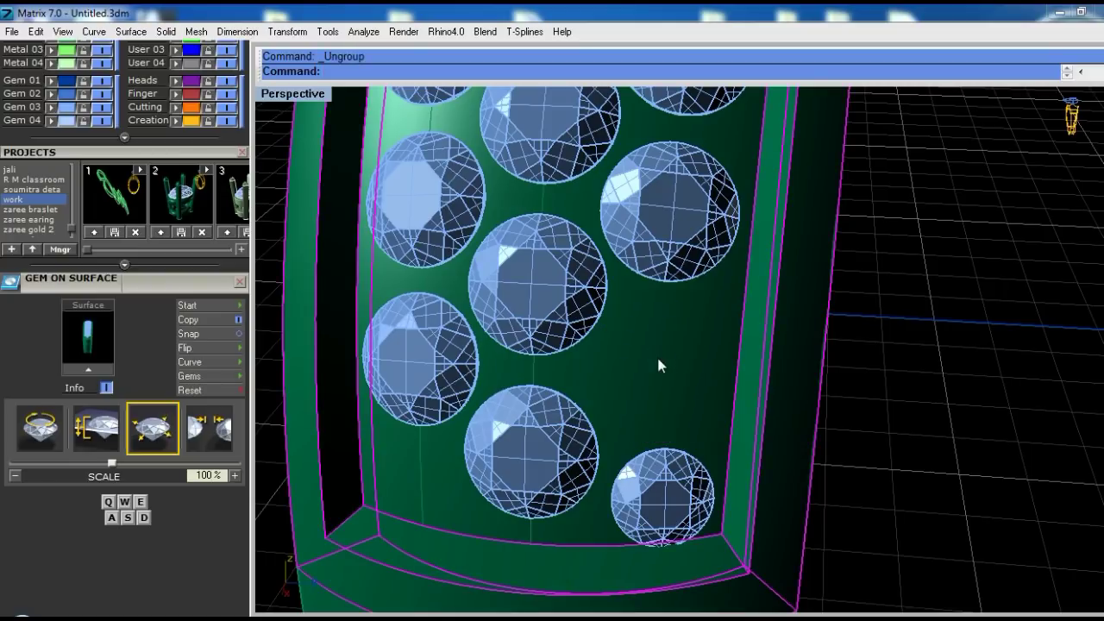
Place another gem on the band with Gem on Surface at 130% scale
{"action": "scroll", "coordinate": [658, 366], "scroll_direction": "up", "scroll_amount": 1}
{"action": "scroll", "coordinate": [658, 365], "scroll_direction": "down", "scroll_amount": 3}
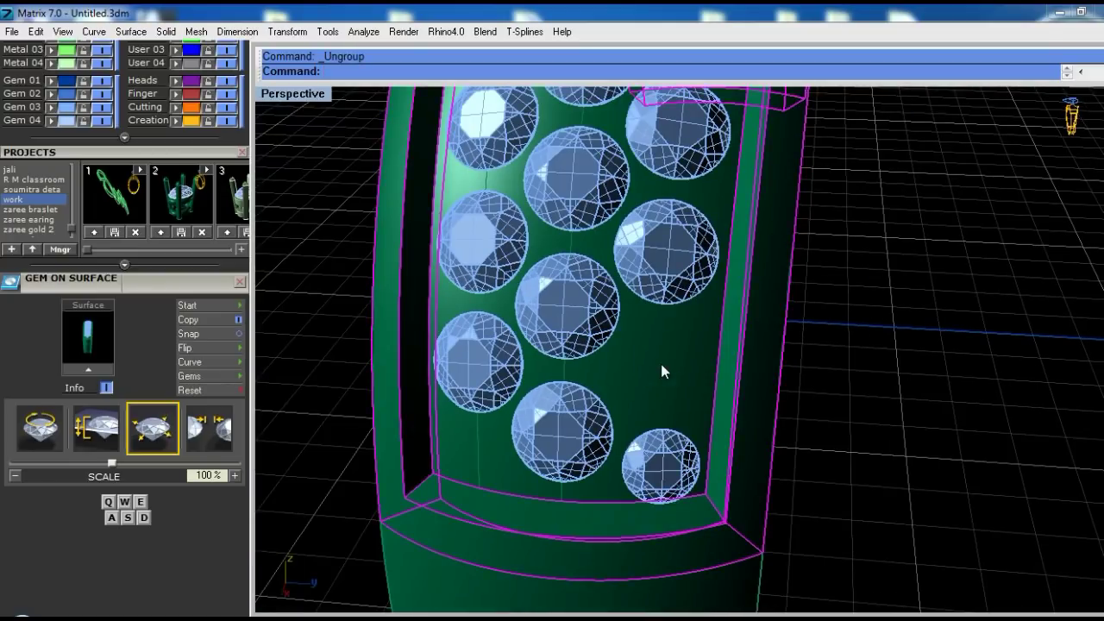
{"action": "right_click", "coordinate": [661, 364]}
{"action": "left_click", "coordinate": [689, 414]}
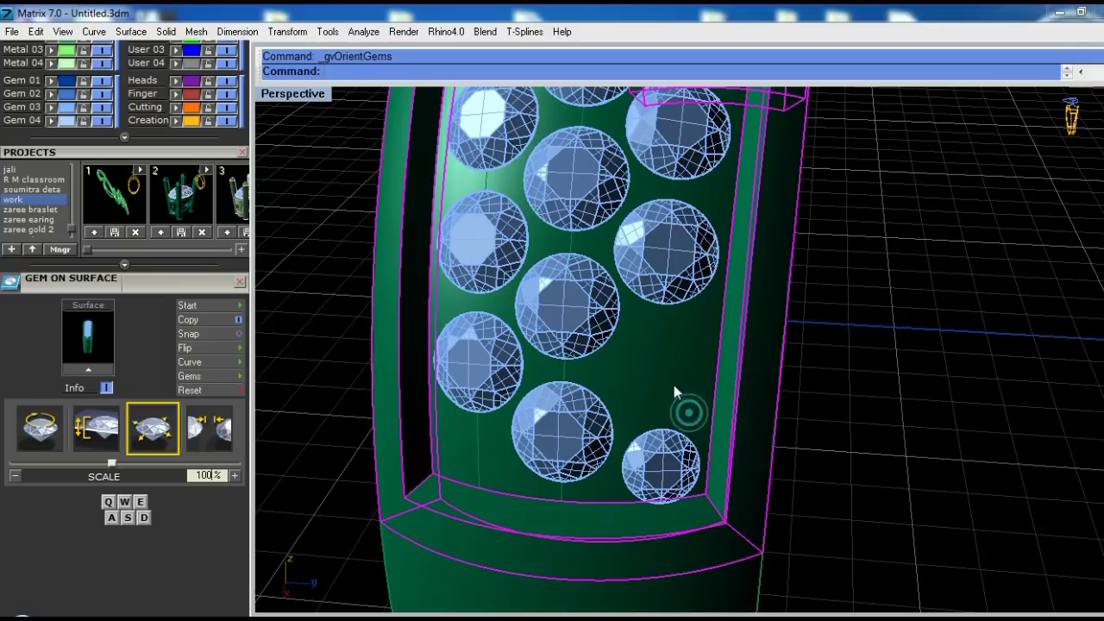
{"action": "scroll", "coordinate": [690, 405], "scroll_direction": "up", "scroll_amount": 1}
{"action": "scroll", "coordinate": [653, 388], "scroll_direction": "up", "scroll_amount": 1}
{"action": "key", "text": "w"}
{"action": "scroll", "coordinate": [632, 335], "scroll_direction": "up", "scroll_amount": 1}
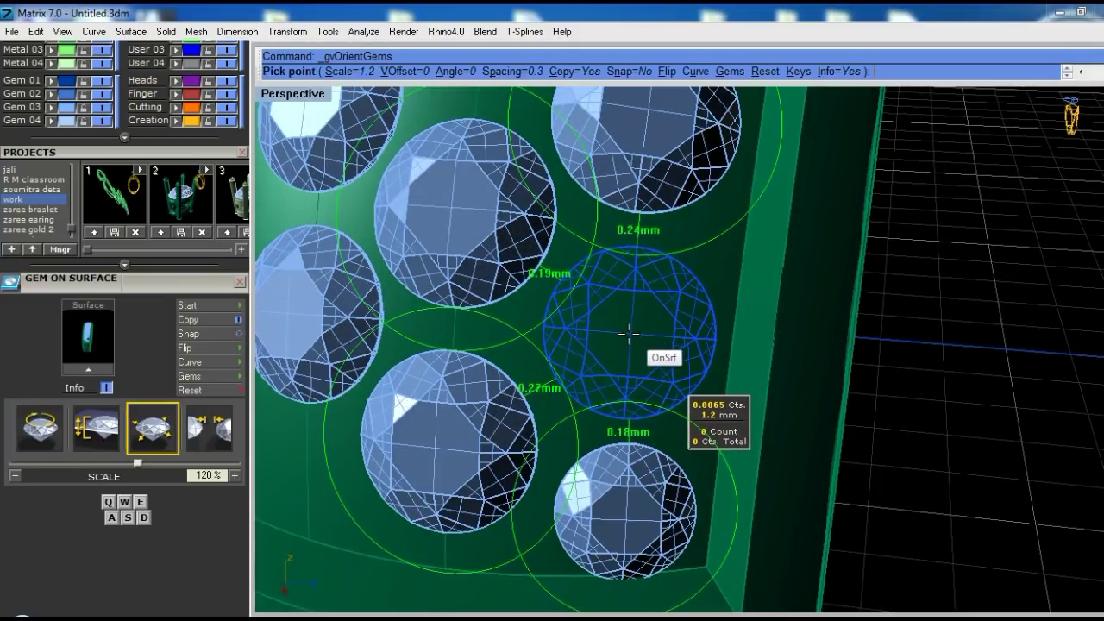
{"action": "key", "text": "w"}
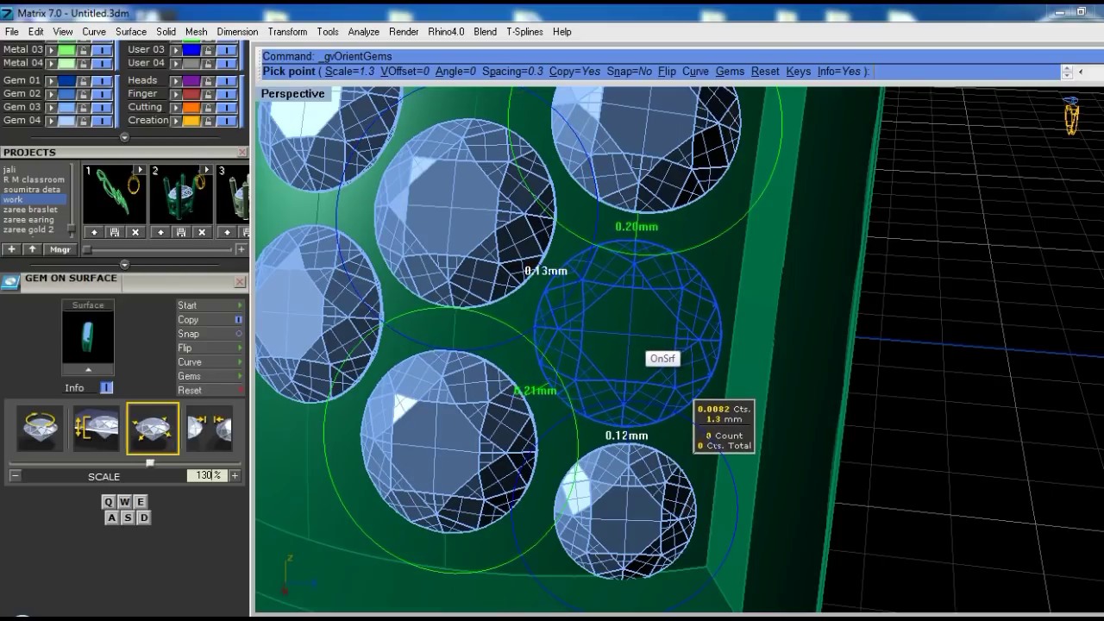
{"action": "left_click", "coordinate": [629, 334]}
Select the lower-end gem of the right row and the surplus gems at the far end
{"action": "scroll", "coordinate": [634, 353], "scroll_direction": "down", "scroll_amount": 3}
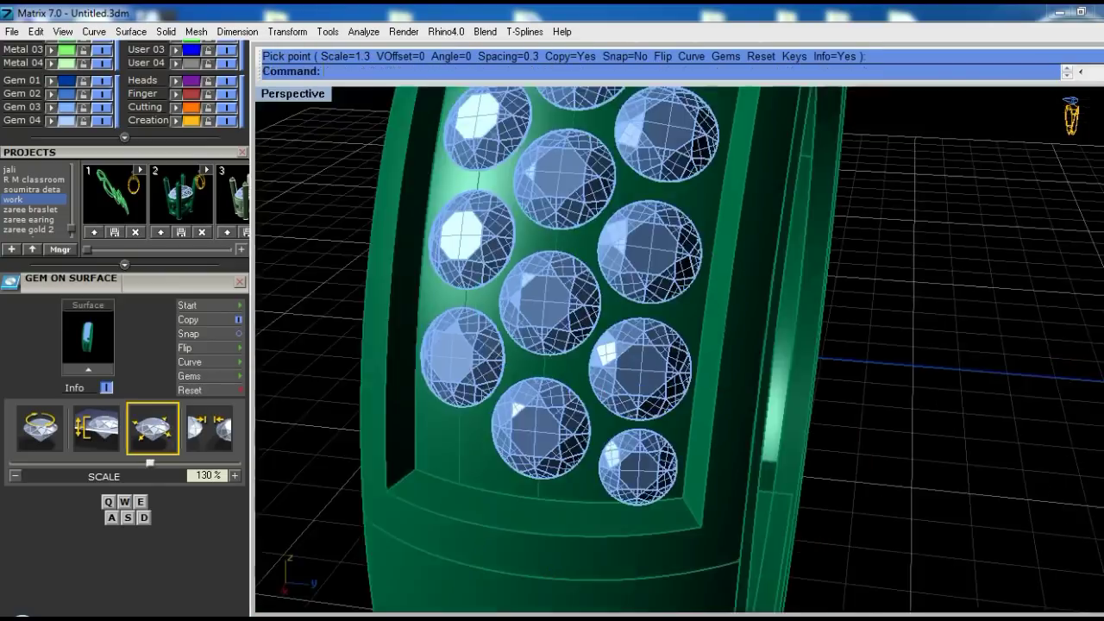
{"action": "scroll", "coordinate": [640, 376], "scroll_direction": "down", "scroll_amount": 2}
{"action": "scroll", "coordinate": [640, 376], "scroll_direction": "up", "scroll_amount": 2}
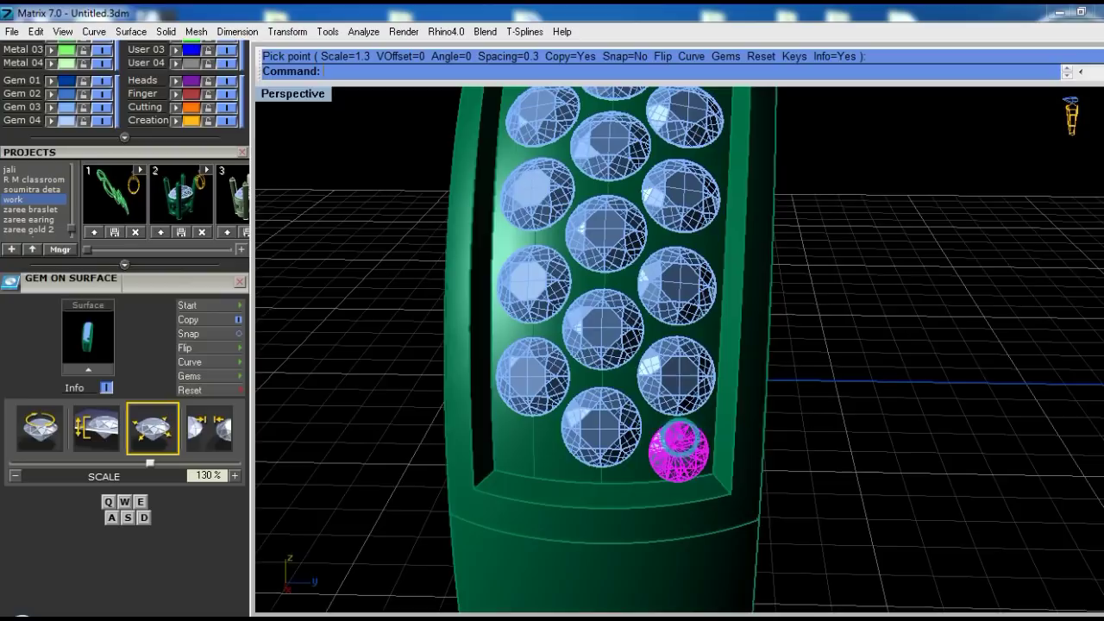
{"action": "right_click_drag", "start_coordinate": [682, 445], "coordinate": [621, 420]}
{"action": "scroll", "coordinate": [699, 448], "scroll_direction": "down", "scroll_amount": 2}
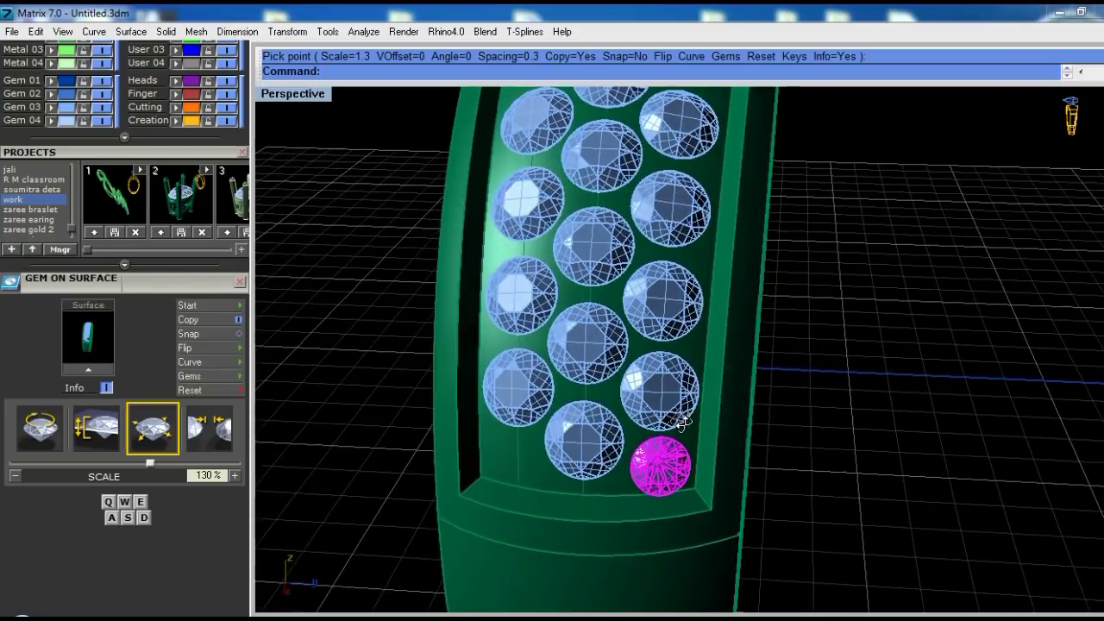
{"action": "scroll", "coordinate": [699, 449], "scroll_direction": "down", "scroll_amount": 2}
{"action": "scroll", "coordinate": [712, 292], "scroll_direction": "down", "scroll_amount": 2}
{"action": "right_click_drag", "start_coordinate": [712, 292], "coordinate": [724, 354]}
{"action": "left_click_drag", "start_coordinate": [759, 233], "coordinate": [690, 363]}
Delete the two groups of surplus gems at the band end
{"action": "key", "text": "Delete"}
{"action": "left_click_drag", "start_coordinate": [751, 215], "coordinate": [660, 366]}
{"action": "key", "text": "Delete"}
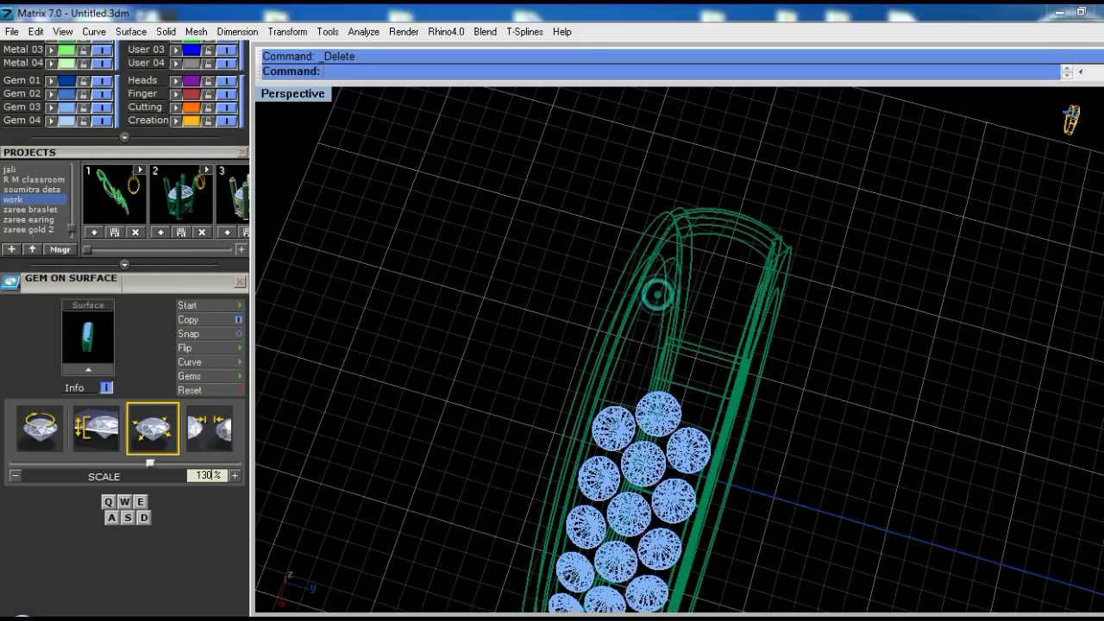
Switch to shaded display and ungroup the four gems in the left column
{"action": "right_click_drag", "start_coordinate": [655, 290], "coordinate": [739, 509]}
{"action": "key", "text": "ctrl+alt+s"}
{"action": "scroll", "coordinate": [604, 345], "scroll_direction": "up", "scroll_amount": 5}
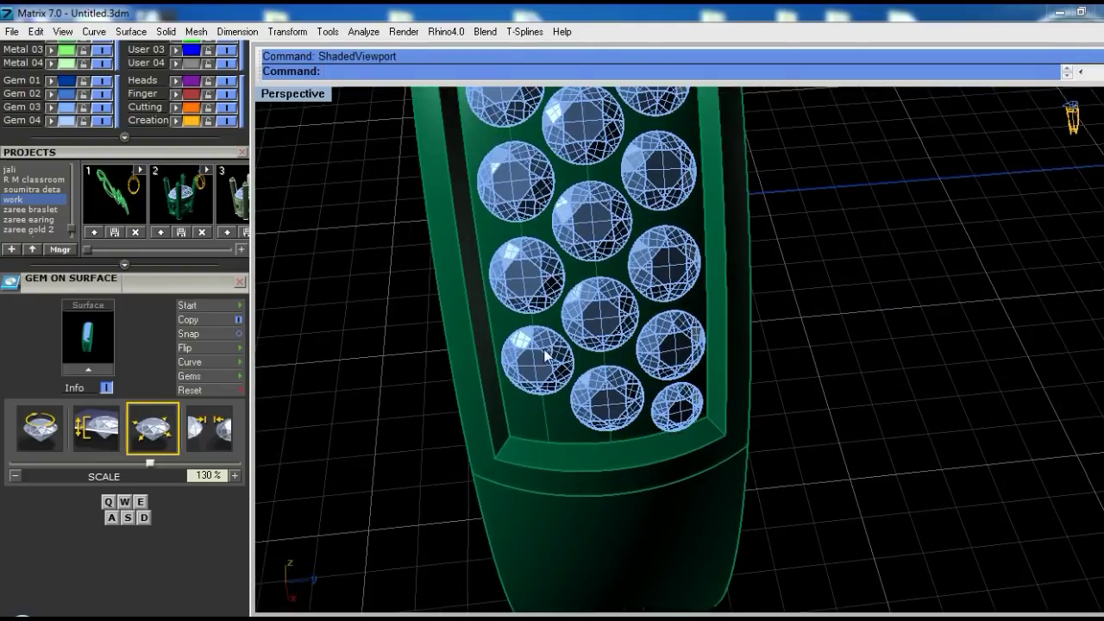
{"action": "left_click_drag", "start_coordinate": [545, 355], "coordinate": [610, 361]}
{"action": "key", "text": "ctrl+shift+g"}
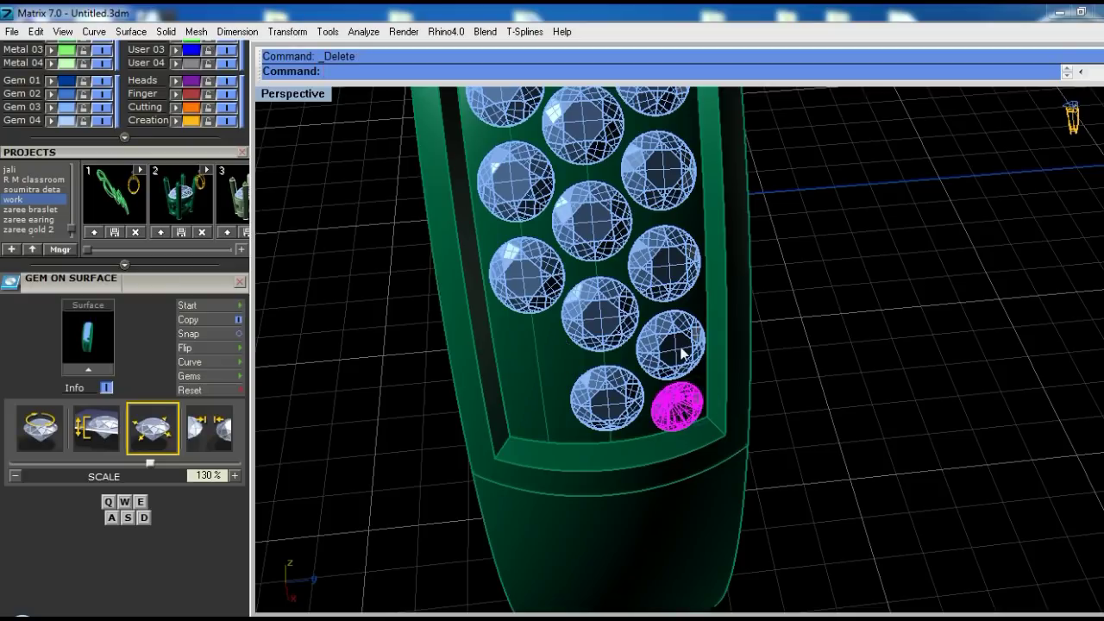
Show the Top view, cancel the mirror, and return to full-size Perspective
{"action": "key", "text": "ctrl+F1"}
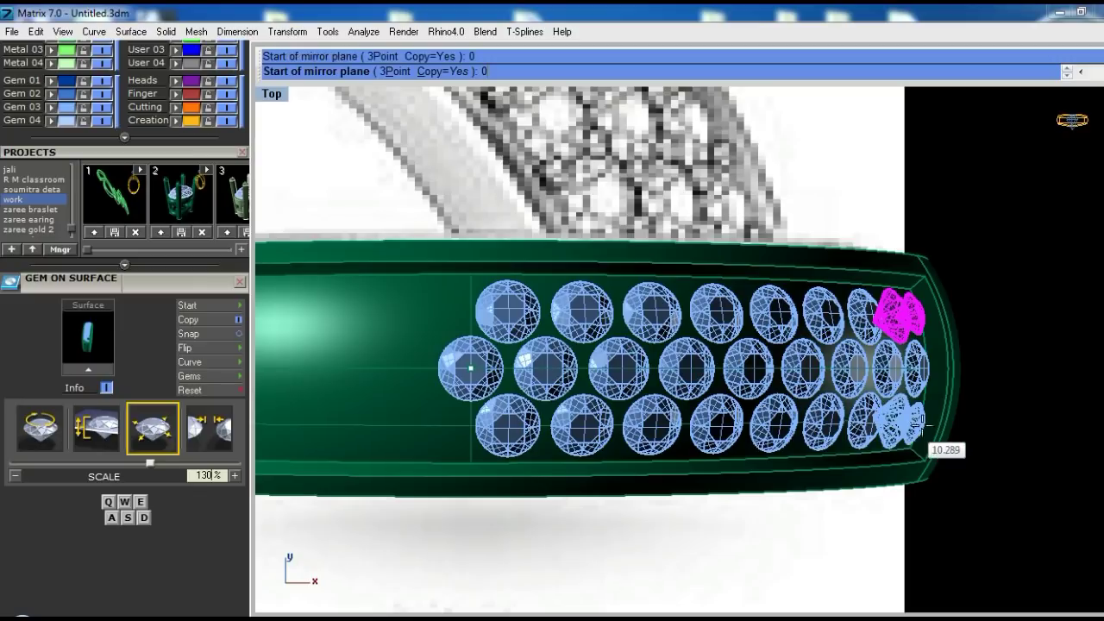
{"action": "key", "text": "Escape"}
{"action": "key", "text": "ctrl+F4"}
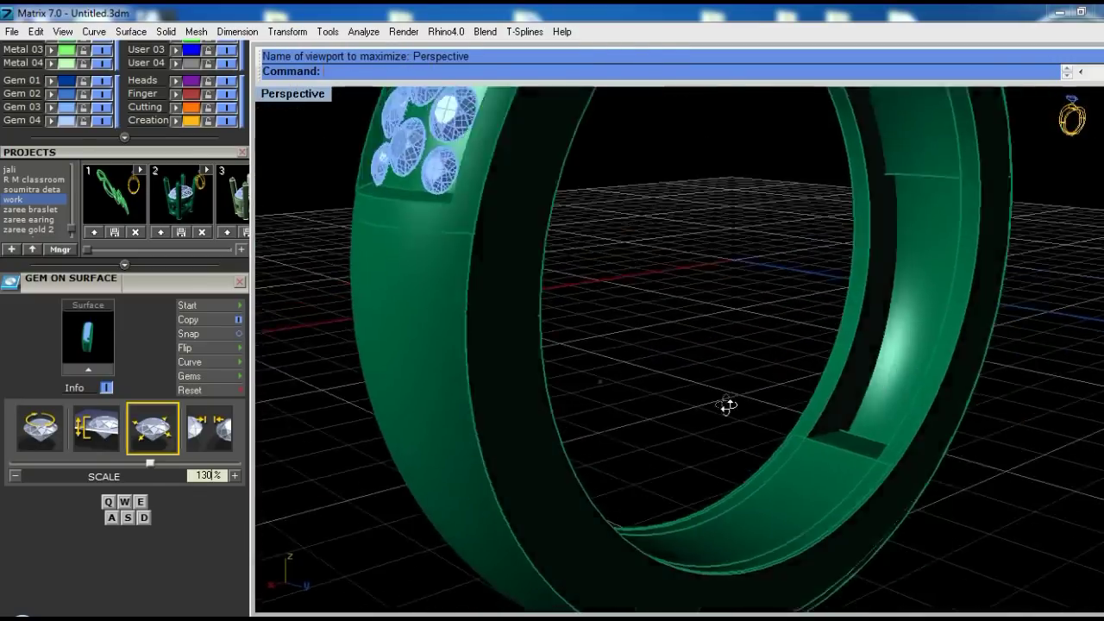
{"action": "right_click_drag", "start_coordinate": [712, 328], "coordinate": [655, 284]}
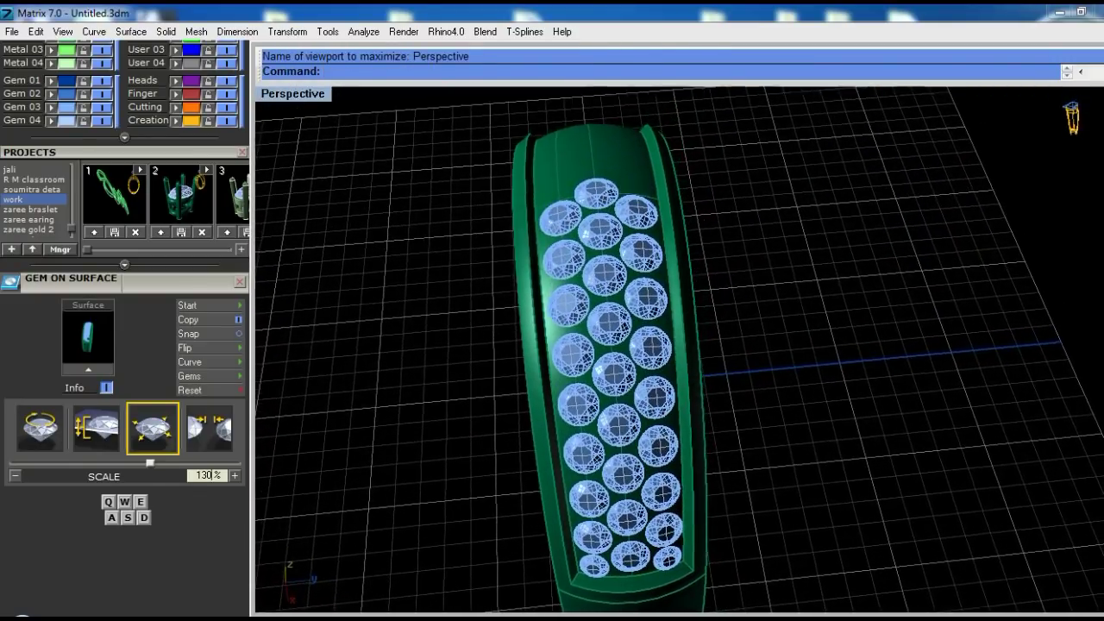
Select three gems in the band from an oblique view and bring up the General actions list
{"action": "scroll", "coordinate": [604, 362], "scroll_direction": "up", "scroll_amount": 3}
{"action": "mouse_move", "coordinate": [636, 344]}
{"action": "right_mouse_down"}
{"action": "mouse_move", "coordinate": [672, 383]}
{"action": "mouse_move", "coordinate": [555, 312]}
{"action": "mouse_move", "coordinate": [573, 341]}
{"action": "right_mouse_up"}
{"action": "scroll", "coordinate": [672, 384], "scroll_direction": "down", "scroll_amount": 3}
{"action": "scroll", "coordinate": [554, 313], "scroll_direction": "up", "scroll_amount": 3}
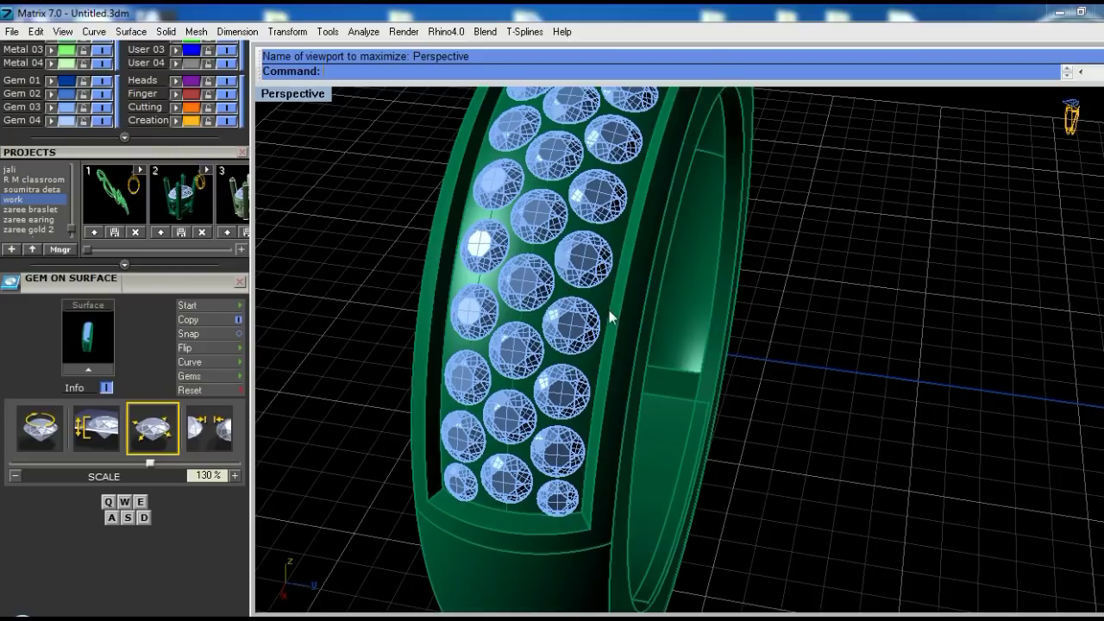
{"action": "scroll", "coordinate": [561, 235], "scroll_direction": "up", "scroll_amount": 2}
{"action": "mouse_move", "coordinate": [602, 326]}
{"action": "right_mouse_down"}
{"action": "mouse_move", "coordinate": [585, 395]}
{"action": "mouse_move", "coordinate": [561, 394]}
{"action": "mouse_move", "coordinate": [572, 374]}
{"action": "right_mouse_up"}
{"action": "left_click", "coordinate": [545, 371]}
{"action": "left_click", "coordinate": [638, 421], "text": "shift"}
{"action": "mouse_move", "coordinate": [638, 421]}
{"action": "right_mouse_down"}
{"action": "mouse_move", "coordinate": [601, 416]}
{"action": "mouse_move", "coordinate": [579, 285]}
{"action": "right_mouse_up"}
{"action": "left_click", "coordinate": [580, 284], "text": "shift"}
{"action": "scroll", "coordinate": [579, 285], "scroll_direction": "up", "scroll_amount": 2}
{"action": "scroll", "coordinate": [580, 284], "scroll_direction": "up", "scroll_amount": 2}
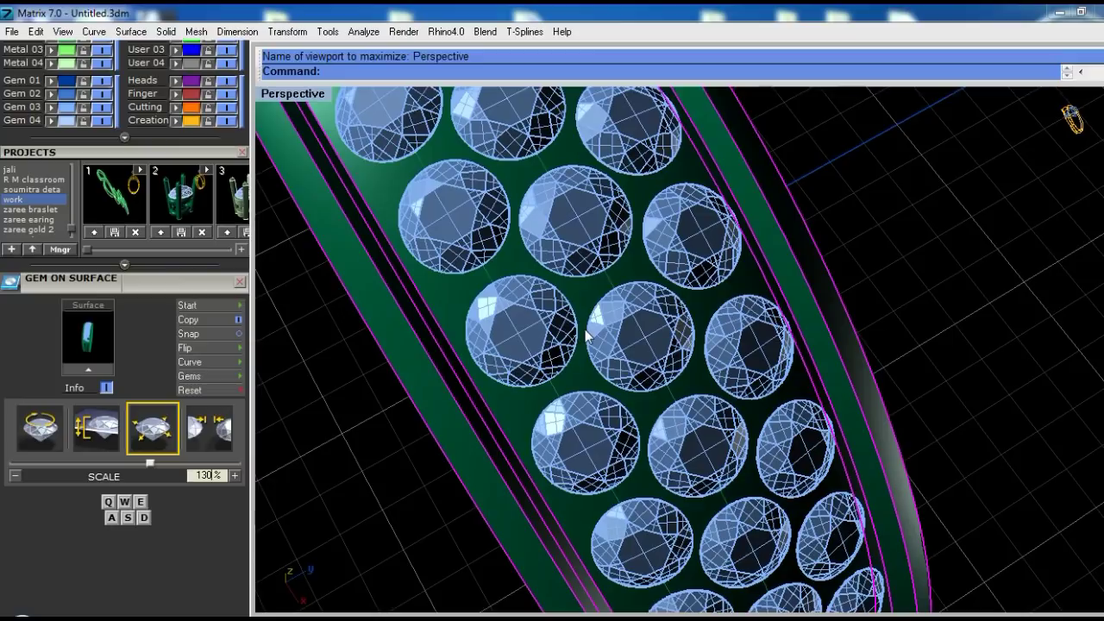
{"action": "middle_click", "coordinate": [589, 338]}
Start Prong on Surface, flip its orientation, and place three prongs between gems
{"action": "left_click", "coordinate": [628, 392]}
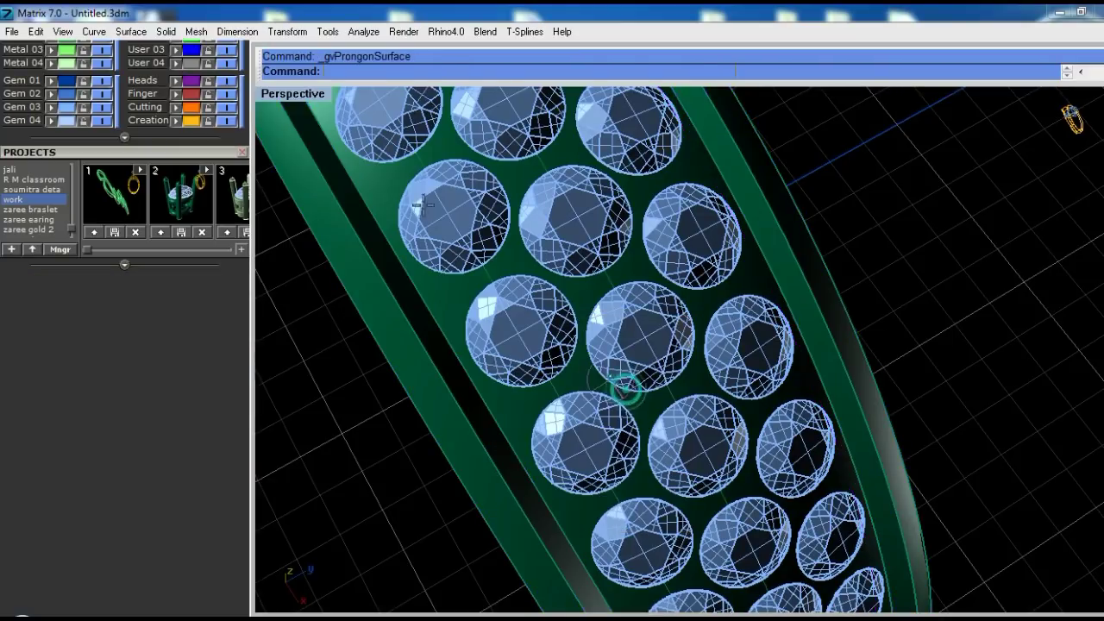
{"action": "scroll", "coordinate": [419, 188], "scroll_direction": "up", "scroll_amount": 2}
{"action": "scroll", "coordinate": [420, 188], "scroll_direction": "up", "scroll_amount": 2}
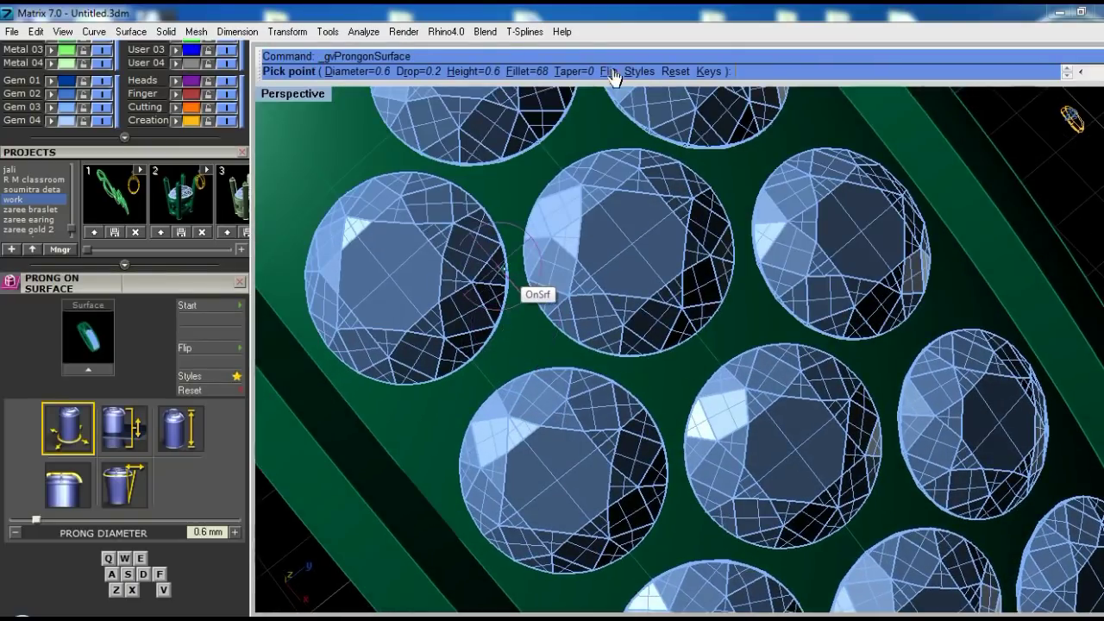
{"action": "left_click", "coordinate": [607, 71]}
{"action": "right_click_drag", "start_coordinate": [500, 406], "coordinate": [674, 367]}
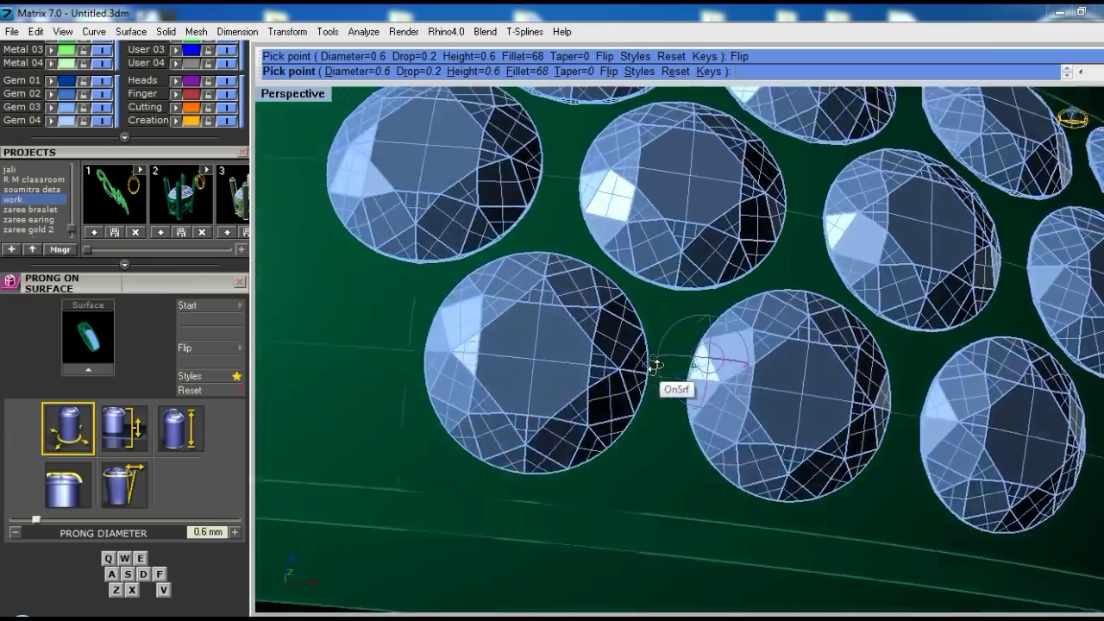
{"action": "scroll", "coordinate": [586, 371], "scroll_direction": "up", "scroll_amount": 1}
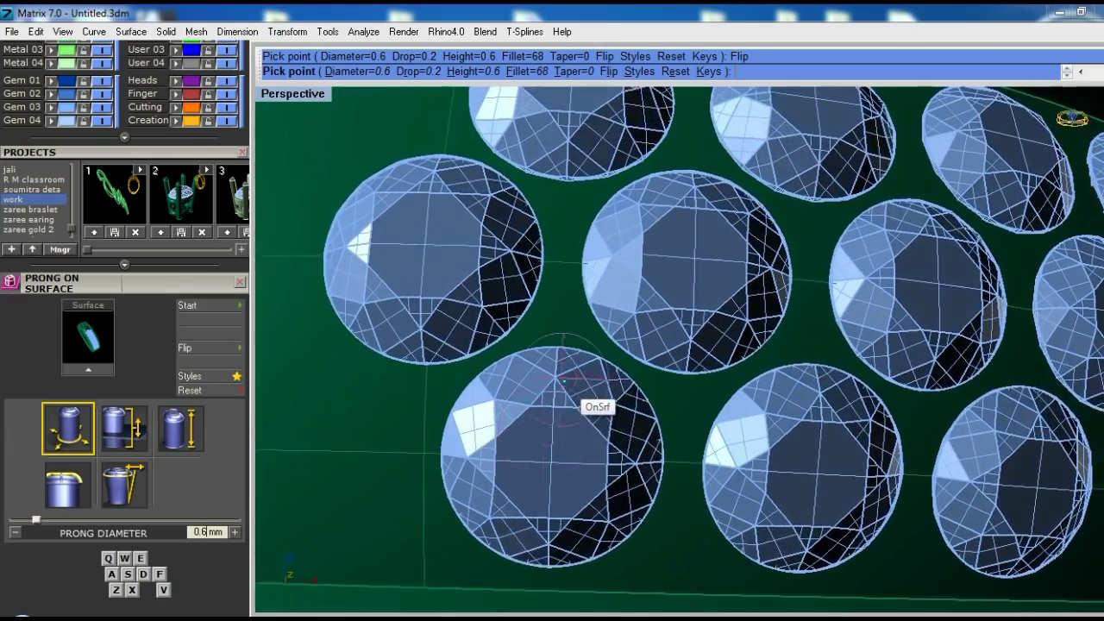
{"action": "scroll", "coordinate": [574, 341], "scroll_direction": "up", "scroll_amount": 1}
{"action": "scroll", "coordinate": [569, 358], "scroll_direction": "up", "scroll_amount": 1}
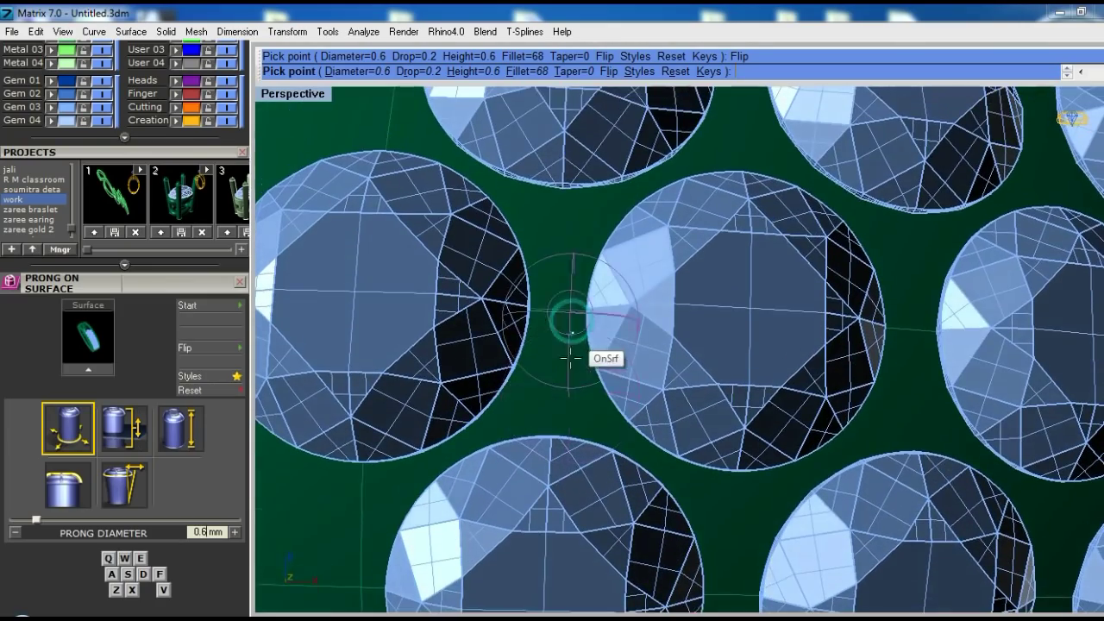
{"action": "left_click", "coordinate": [556, 399]}
{"action": "key", "text": "Up"}
{"action": "key", "text": "Up"}
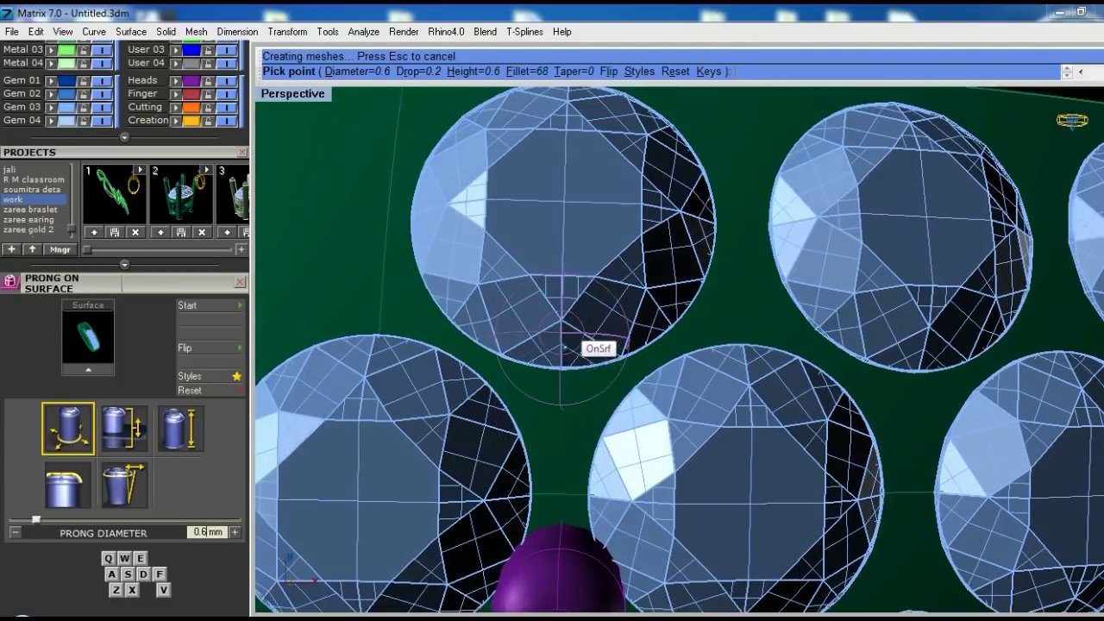
{"action": "left_click", "coordinate": [559, 403]}
{"action": "key", "text": "Right"}
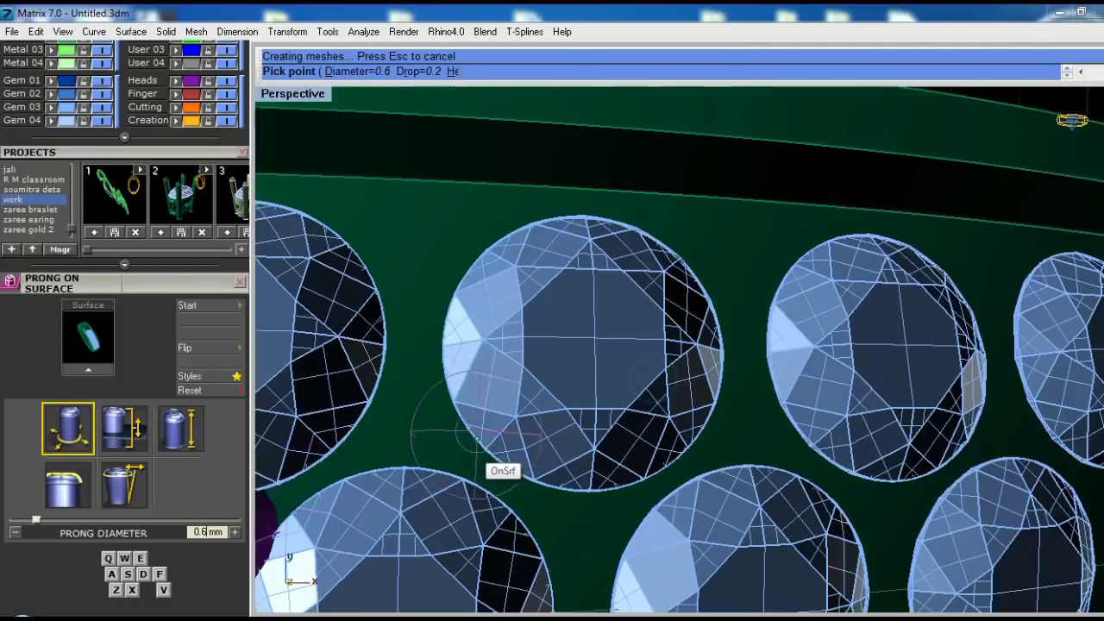
{"action": "mouse_move", "coordinate": [414, 424]}
{"action": "right_mouse_down"}
{"action": "mouse_move", "coordinate": [500, 453]}
{"action": "mouse_move", "coordinate": [442, 367]}
{"action": "right_mouse_up"}
{"action": "left_click", "coordinate": [502, 334]}
Place two prongs at 0.65 mm diameter, then one more back at 0.6 mm
{"action": "mouse_move", "coordinate": [506, 330]}
{"action": "right_mouse_down"}
{"action": "mouse_move", "coordinate": [592, 438]}
{"action": "mouse_move", "coordinate": [485, 320]}
{"action": "mouse_move", "coordinate": [647, 444]}
{"action": "right_mouse_up"}
{"action": "scroll", "coordinate": [647, 444], "scroll_direction": "up", "scroll_amount": 2}
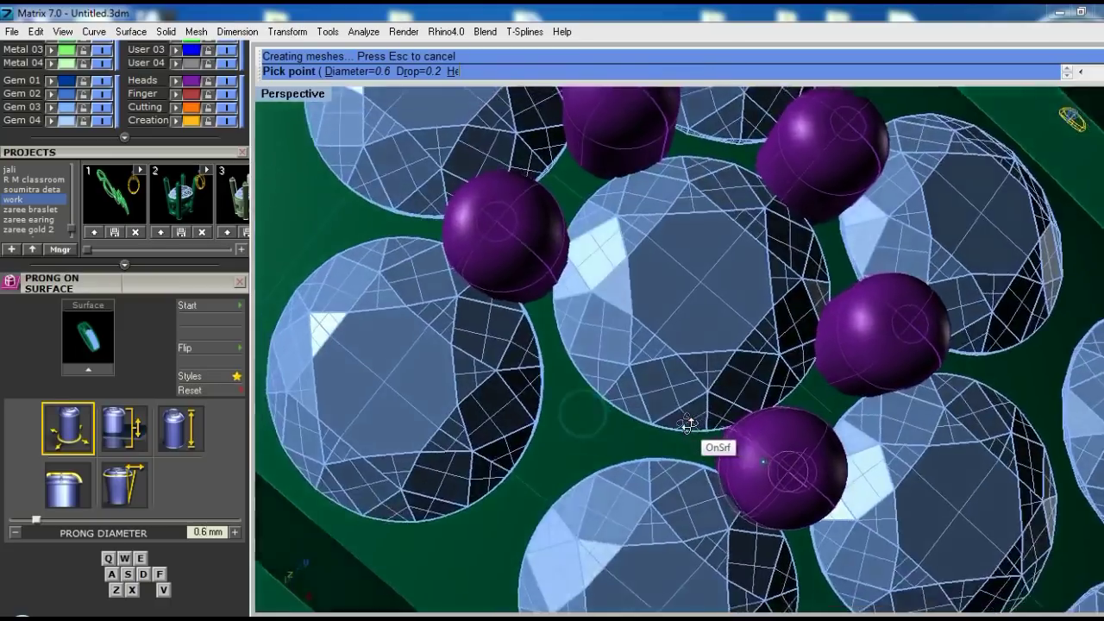
{"action": "right_click_drag", "start_coordinate": [649, 438], "coordinate": [707, 415]}
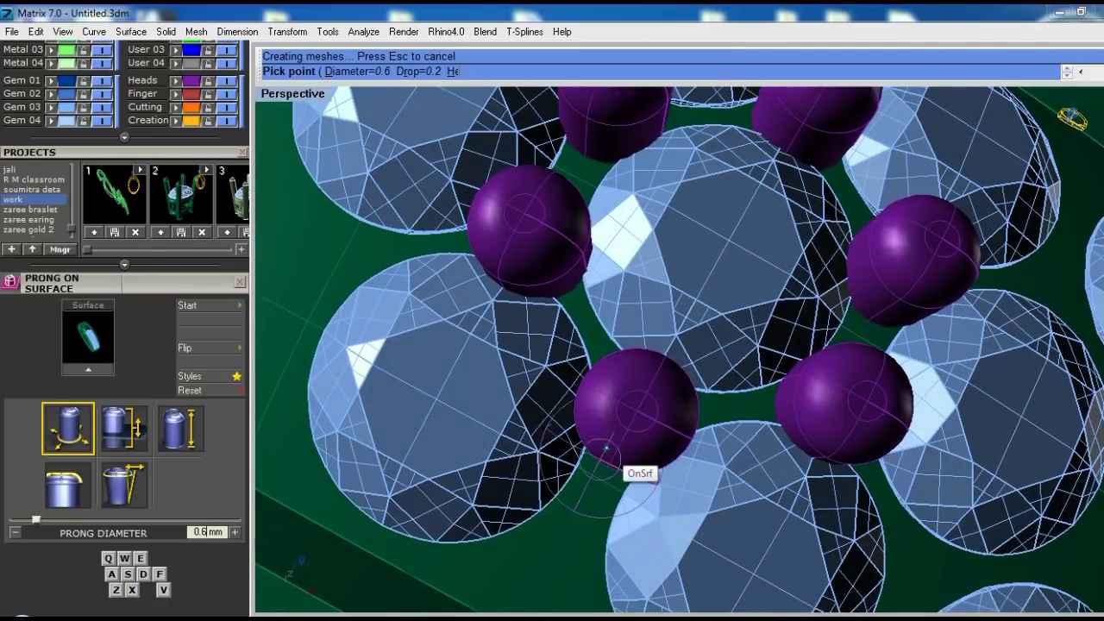
{"action": "right_click_drag", "start_coordinate": [601, 448], "coordinate": [592, 440]}
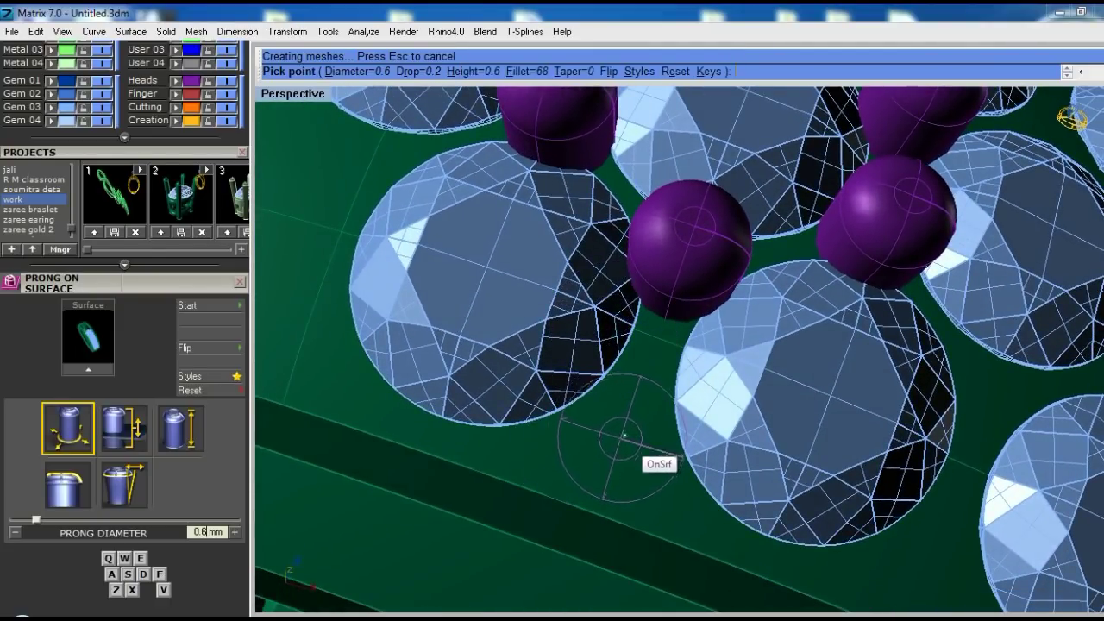
{"action": "key", "text": "q"}
{"action": "left_click", "coordinate": [623, 436]}
{"action": "mouse_move", "coordinate": [492, 439]}
{"action": "right_mouse_down"}
{"action": "mouse_move", "coordinate": [569, 436]}
{"action": "mouse_move", "coordinate": [518, 419]}
{"action": "mouse_move", "coordinate": [517, 435]}
{"action": "mouse_move", "coordinate": [546, 438]}
{"action": "right_mouse_up"}
{"action": "left_click", "coordinate": [517, 444]}
{"action": "key", "text": "q"}
{"action": "key", "text": "q"}
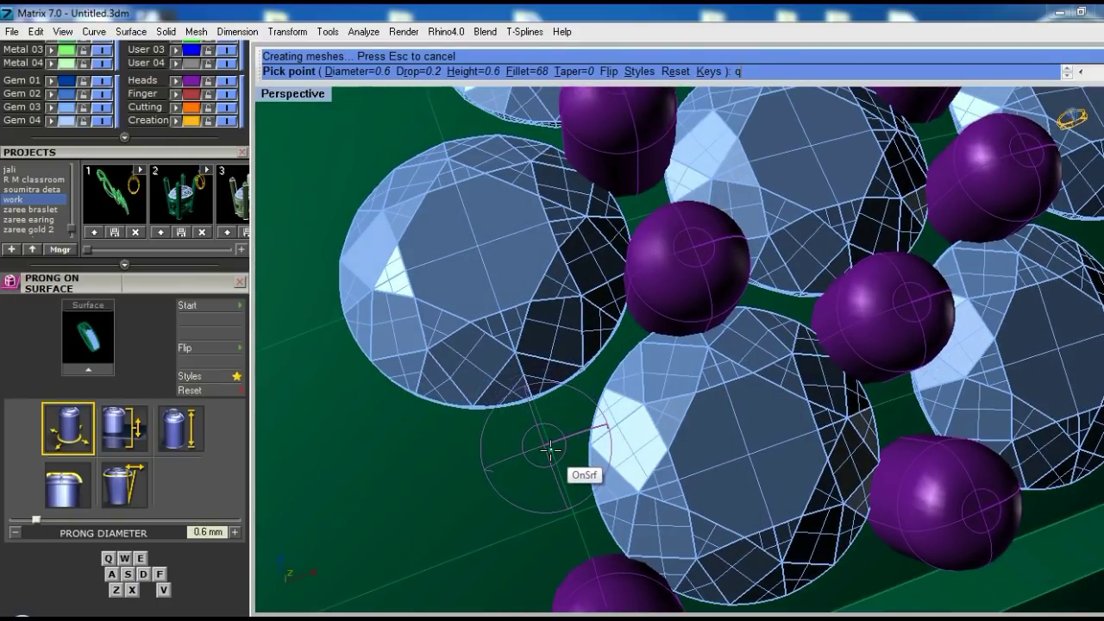
{"action": "left_click", "coordinate": [549, 446]}
Place five more 0.6 mm prongs in the remaining gem gaps and near the band edge
{"action": "mouse_move", "coordinate": [645, 434]}
{"action": "right_mouse_down"}
{"action": "mouse_move", "coordinate": [717, 423]}
{"action": "mouse_move", "coordinate": [521, 388]}
{"action": "mouse_move", "coordinate": [665, 396]}
{"action": "right_mouse_up"}
{"action": "scroll", "coordinate": [665, 396], "scroll_direction": "up", "scroll_amount": 2}
{"action": "scroll", "coordinate": [632, 409], "scroll_direction": "up", "scroll_amount": 2}
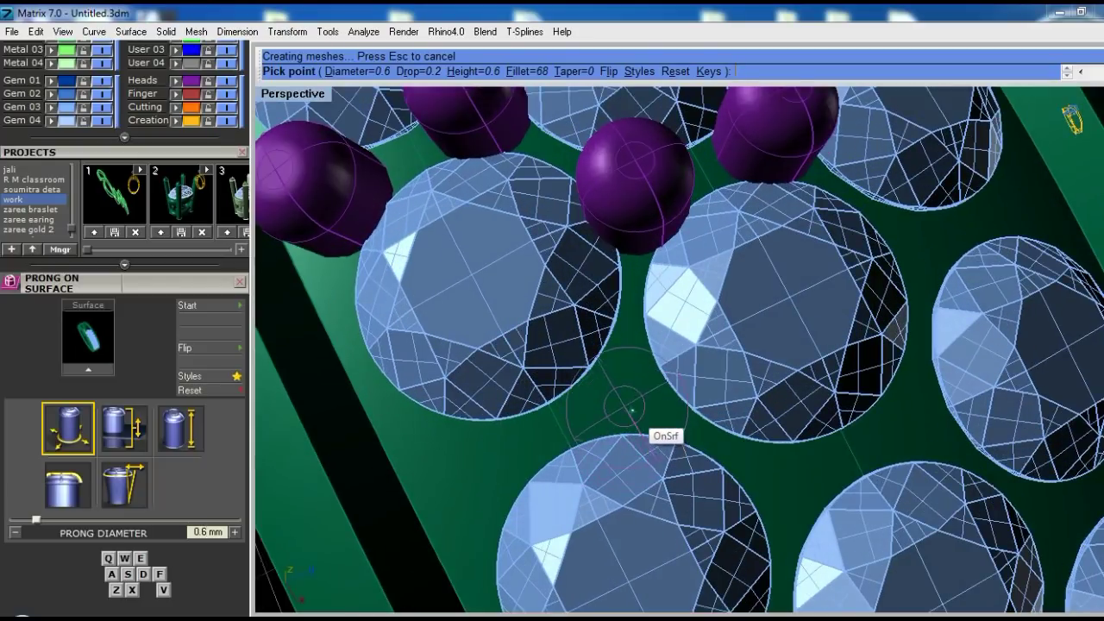
{"action": "left_click", "coordinate": [625, 394]}
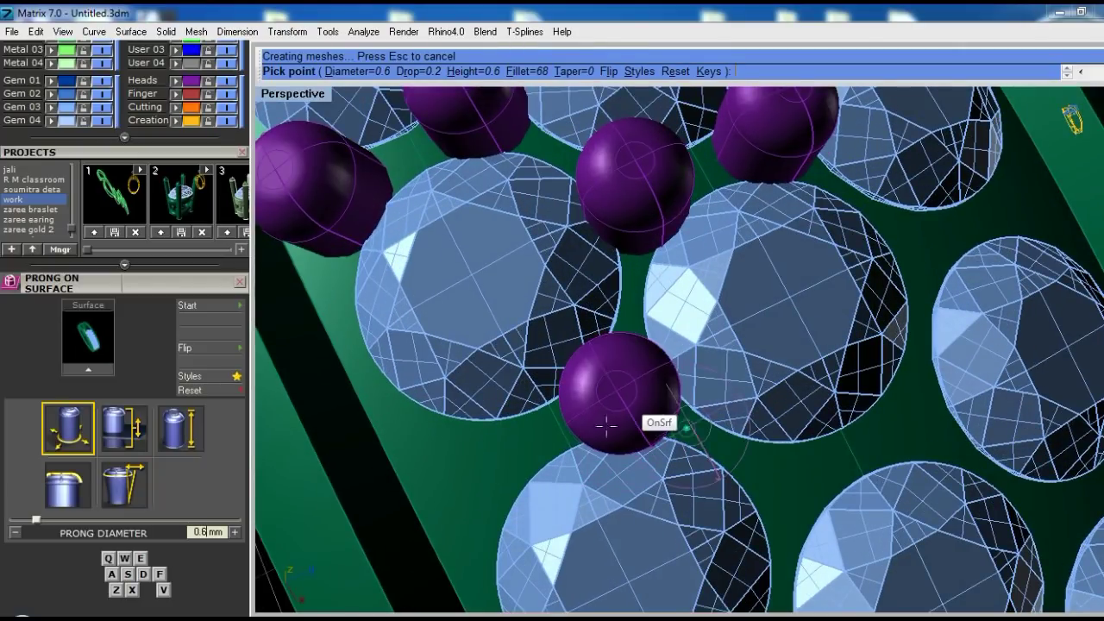
{"action": "mouse_move", "coordinate": [604, 419]}
{"action": "right_mouse_down"}
{"action": "mouse_move", "coordinate": [537, 431]}
{"action": "mouse_move", "coordinate": [522, 464]}
{"action": "mouse_move", "coordinate": [500, 473]}
{"action": "right_mouse_up"}
{"action": "left_click", "coordinate": [526, 468]}
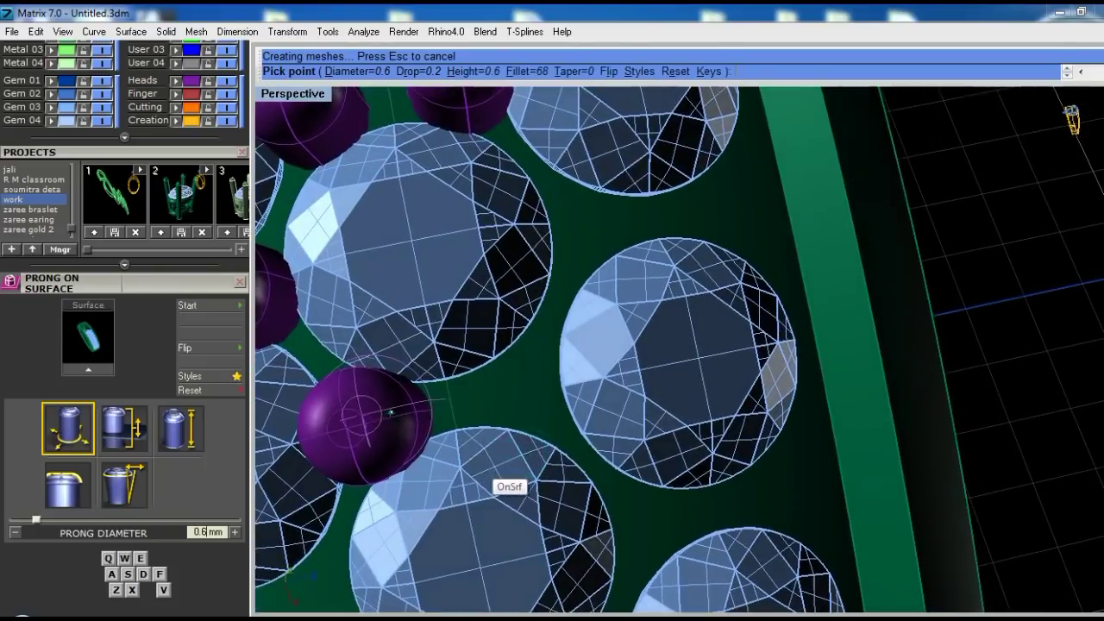
{"action": "left_click", "coordinate": [528, 389]}
{"action": "mouse_move", "coordinate": [528, 389]}
{"action": "right_mouse_down"}
{"action": "mouse_move", "coordinate": [625, 375]}
{"action": "mouse_move", "coordinate": [554, 379]}
{"action": "right_mouse_up"}
{"action": "mouse_move", "coordinate": [565, 293]}
{"action": "right_mouse_down"}
{"action": "mouse_move", "coordinate": [611, 419]}
{"action": "mouse_move", "coordinate": [655, 433]}
{"action": "right_mouse_up"}
{"action": "scroll", "coordinate": [622, 415], "scroll_direction": "up", "scroll_amount": 3}
{"action": "left_click", "coordinate": [611, 401]}
{"action": "right_click_drag", "start_coordinate": [610, 401], "coordinate": [612, 421]}
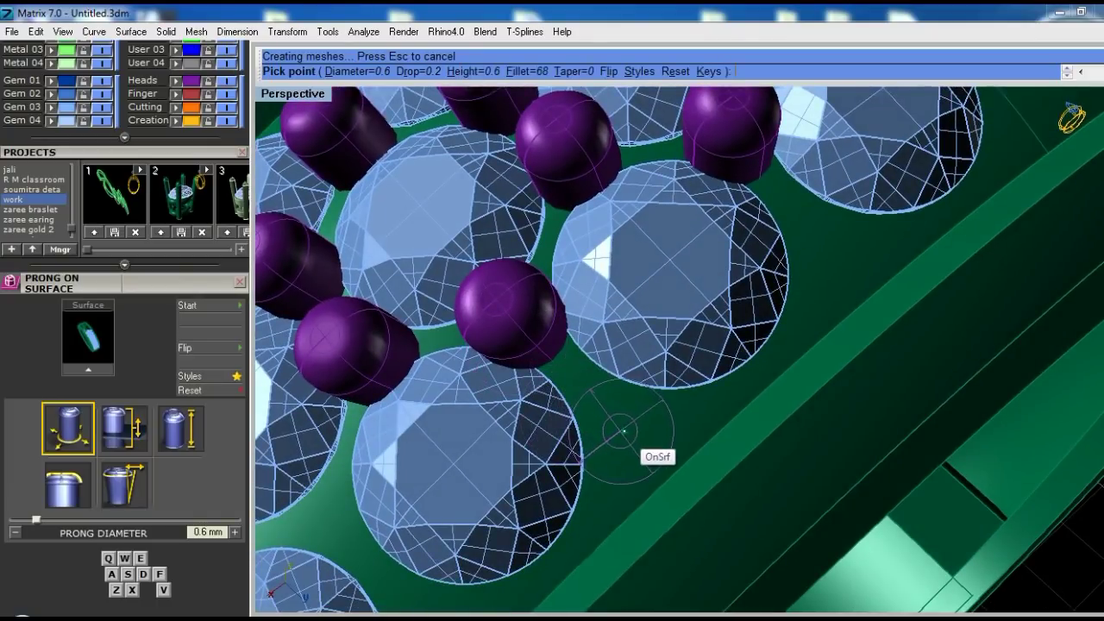
Adjust the prong diameter and place prongs in the first gaps between pavé gems
{"action": "key", "text": "e"}
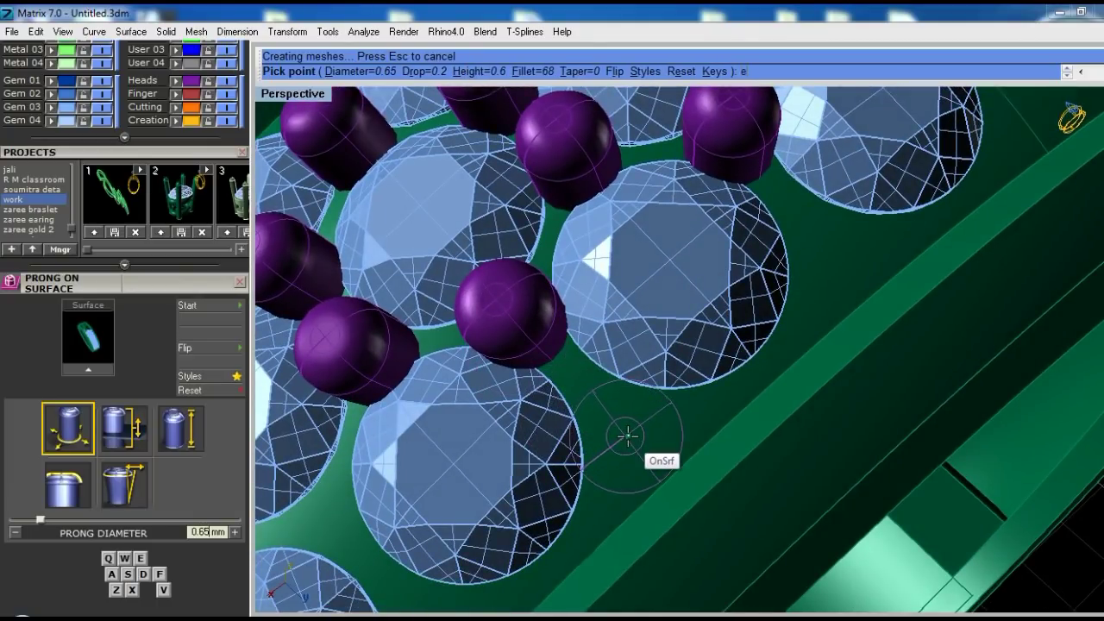
{"action": "left_click", "coordinate": [628, 432]}
{"action": "mouse_move", "coordinate": [628, 433]}
{"action": "right_mouse_down"}
{"action": "mouse_move", "coordinate": [698, 393]}
{"action": "mouse_move", "coordinate": [663, 405]}
{"action": "right_mouse_up"}
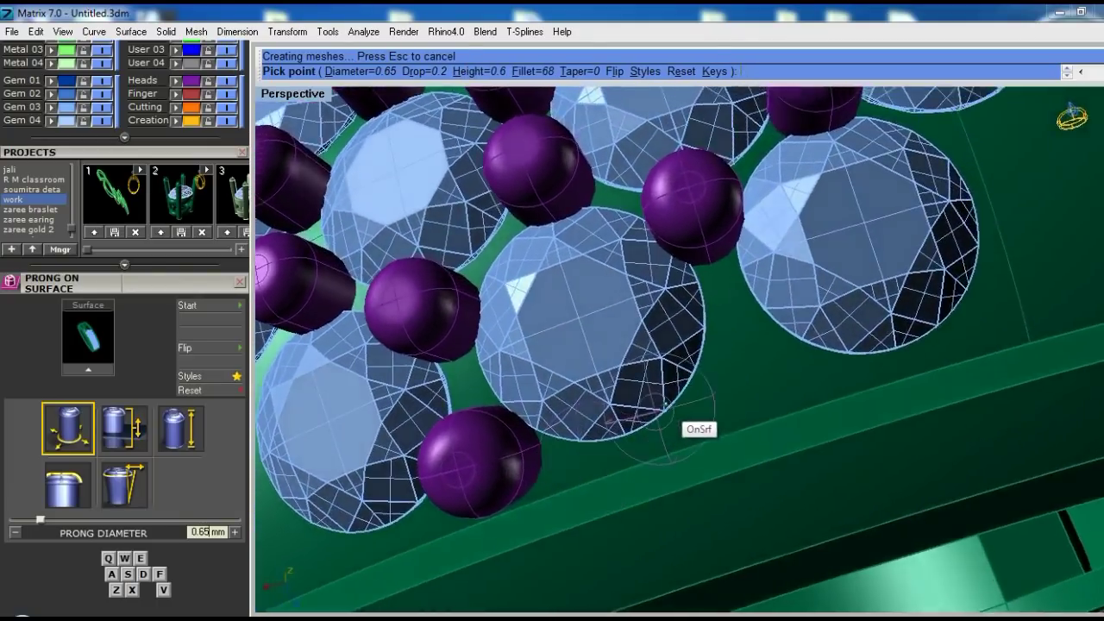
{"action": "left_click", "coordinate": [749, 360]}
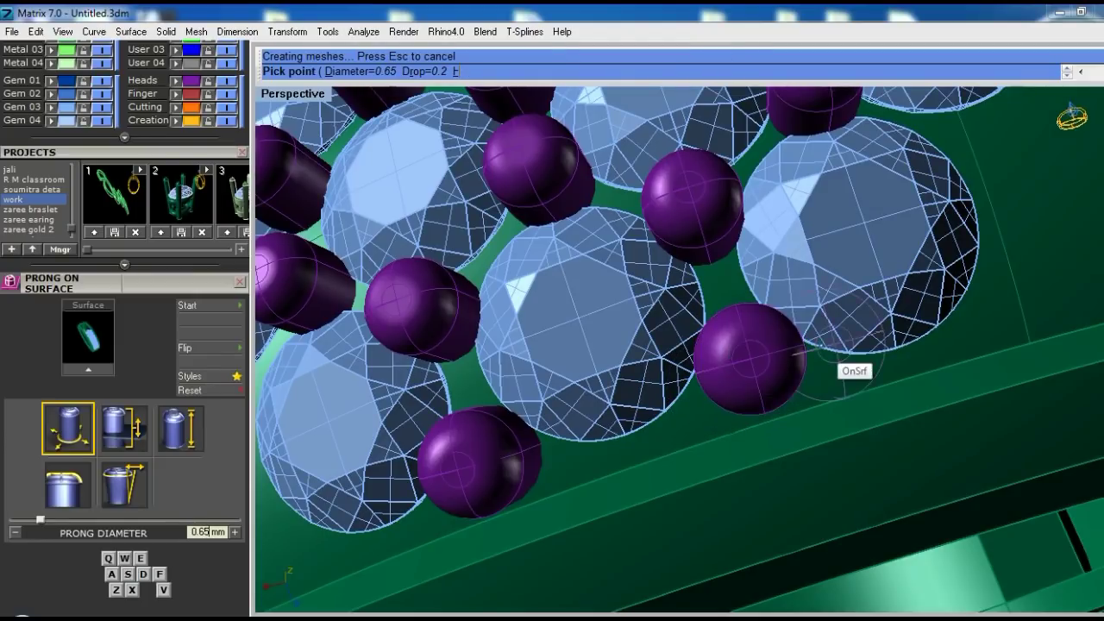
{"action": "mouse_move", "coordinate": [783, 369]}
{"action": "right_mouse_down"}
{"action": "mouse_move", "coordinate": [653, 374]}
{"action": "mouse_move", "coordinate": [611, 398]}
{"action": "mouse_move", "coordinate": [609, 289]}
{"action": "mouse_move", "coordinate": [610, 415]}
{"action": "right_mouse_up"}
{"action": "left_click", "coordinate": [606, 369]}
{"action": "left_click", "coordinate": [608, 300]}
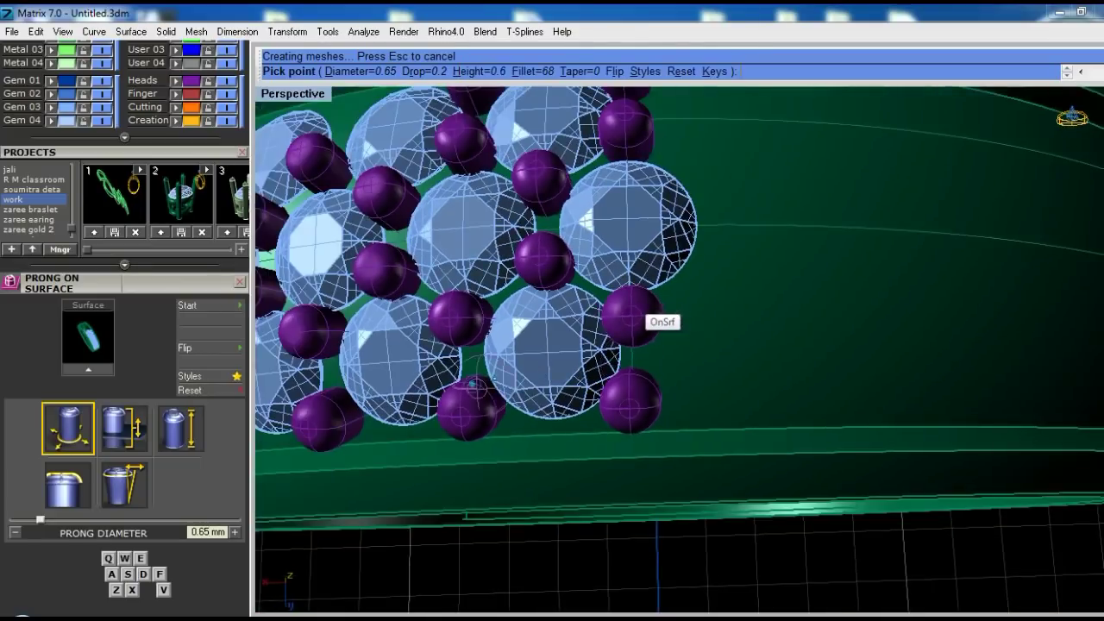
{"action": "scroll", "coordinate": [697, 323], "scroll_direction": "up", "scroll_amount": 2}
{"action": "scroll", "coordinate": [714, 365], "scroll_direction": "up", "scroll_amount": 1}
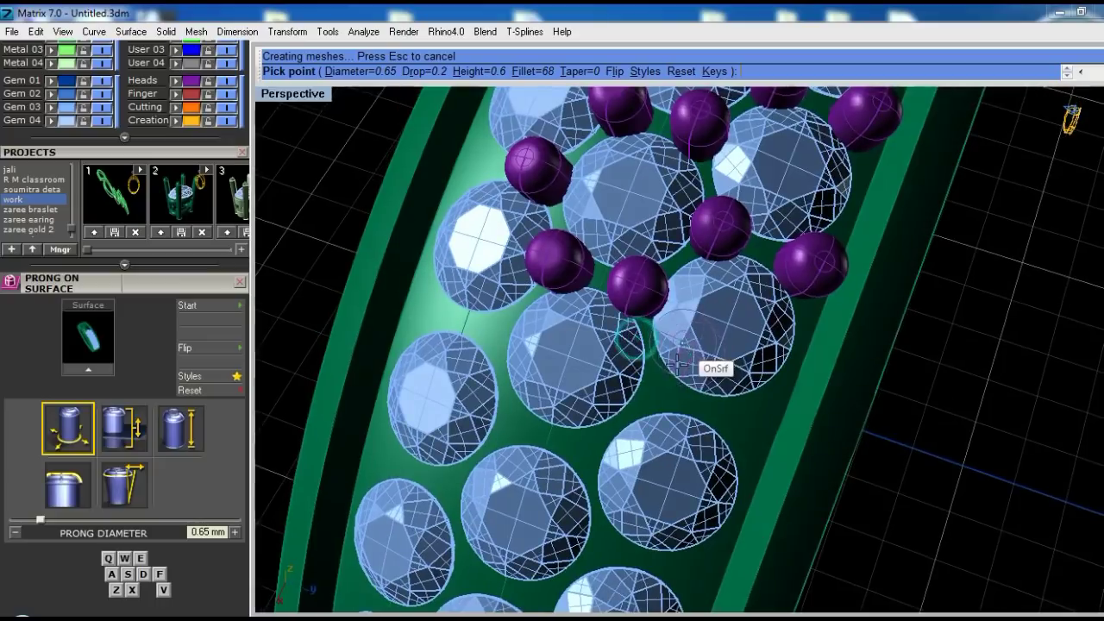
{"action": "scroll", "coordinate": [702, 402], "scroll_direction": "up", "scroll_amount": 1}
{"action": "scroll", "coordinate": [643, 396], "scroll_direction": "up", "scroll_amount": 1}
{"action": "scroll", "coordinate": [643, 395], "scroll_direction": "up", "scroll_amount": 1}
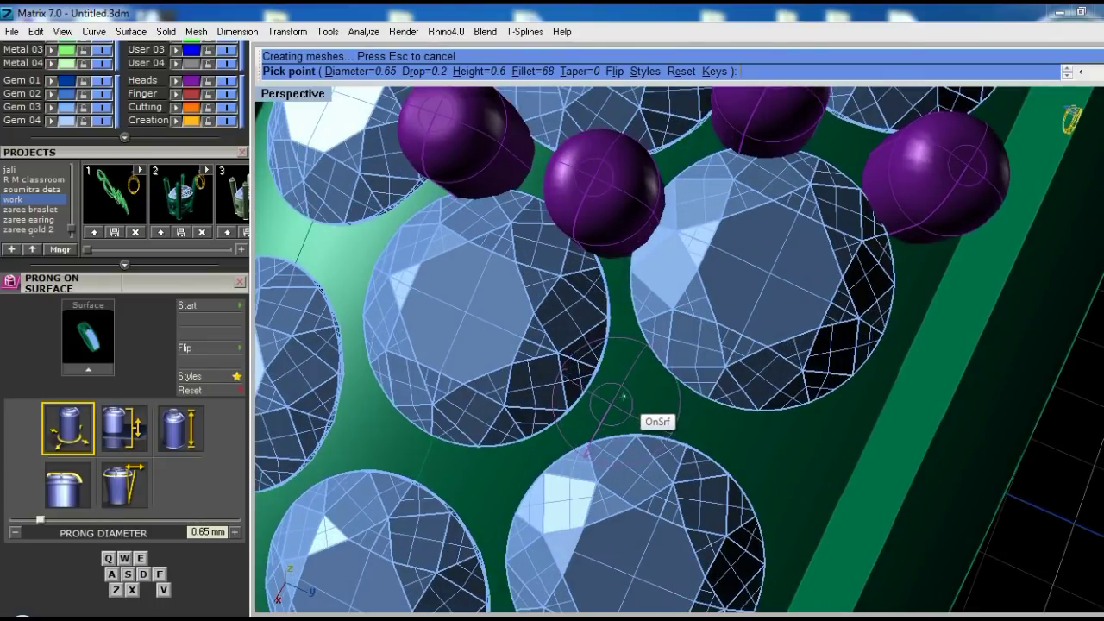
Place eleven more prongs between neighbouring diamonds to complete the rows
{"action": "left_click", "coordinate": [627, 395]}
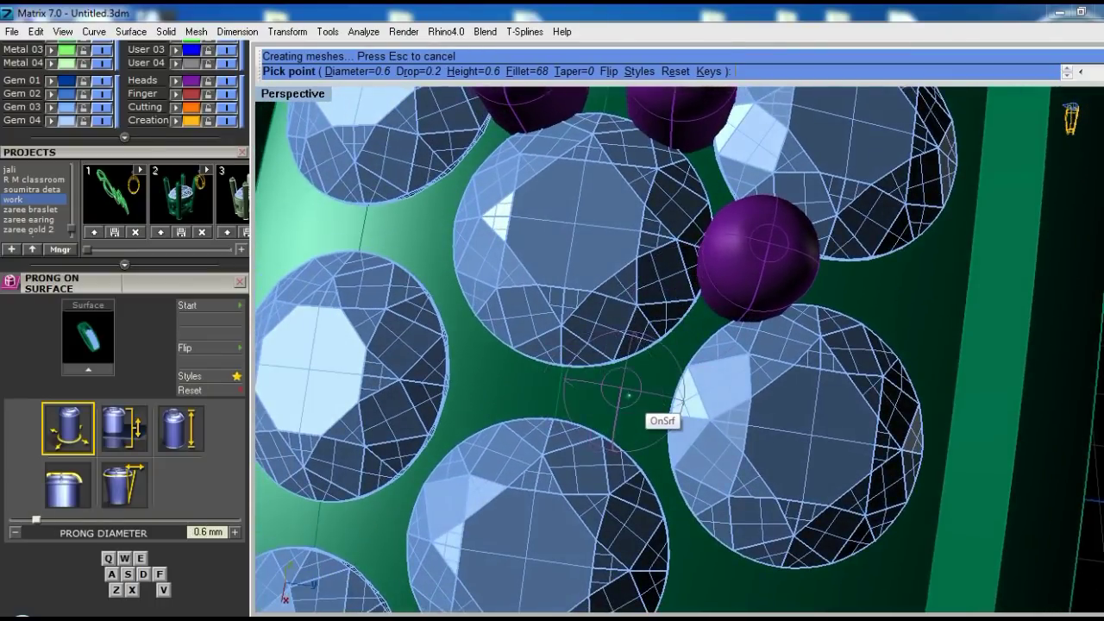
{"action": "left_click", "coordinate": [631, 395]}
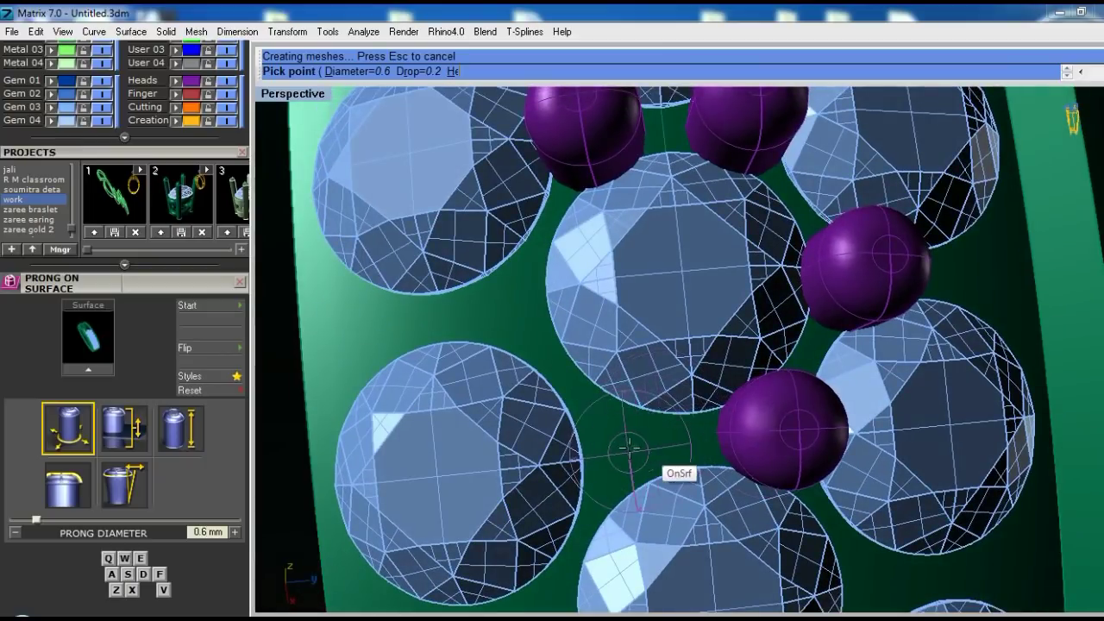
{"action": "left_click", "coordinate": [623, 446]}
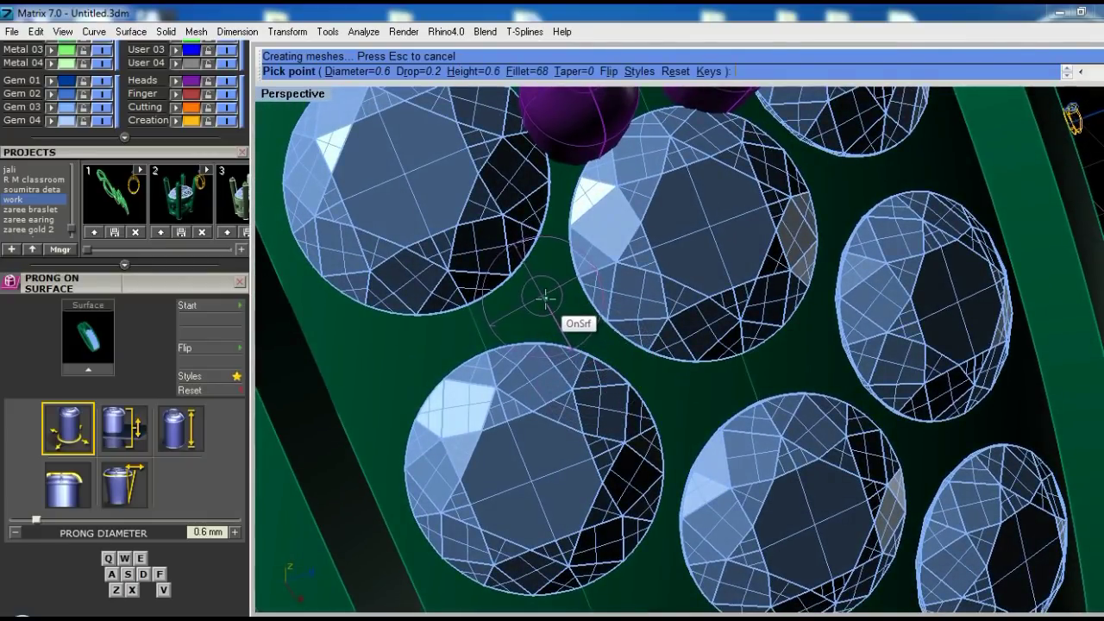
{"action": "left_click", "coordinate": [542, 289]}
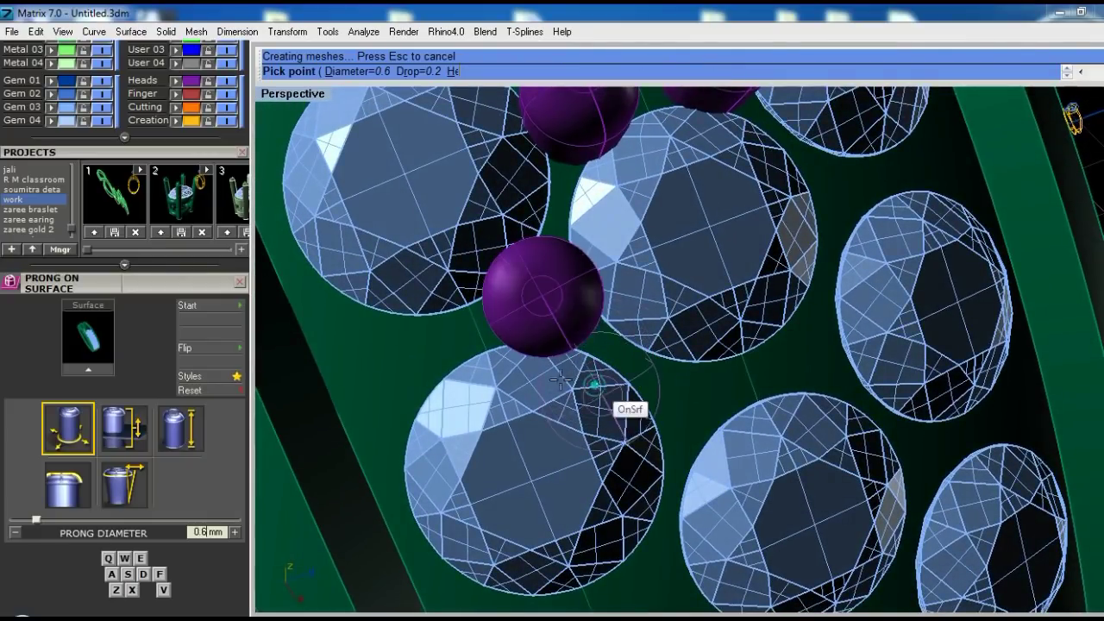
{"action": "left_click", "coordinate": [562, 347]}
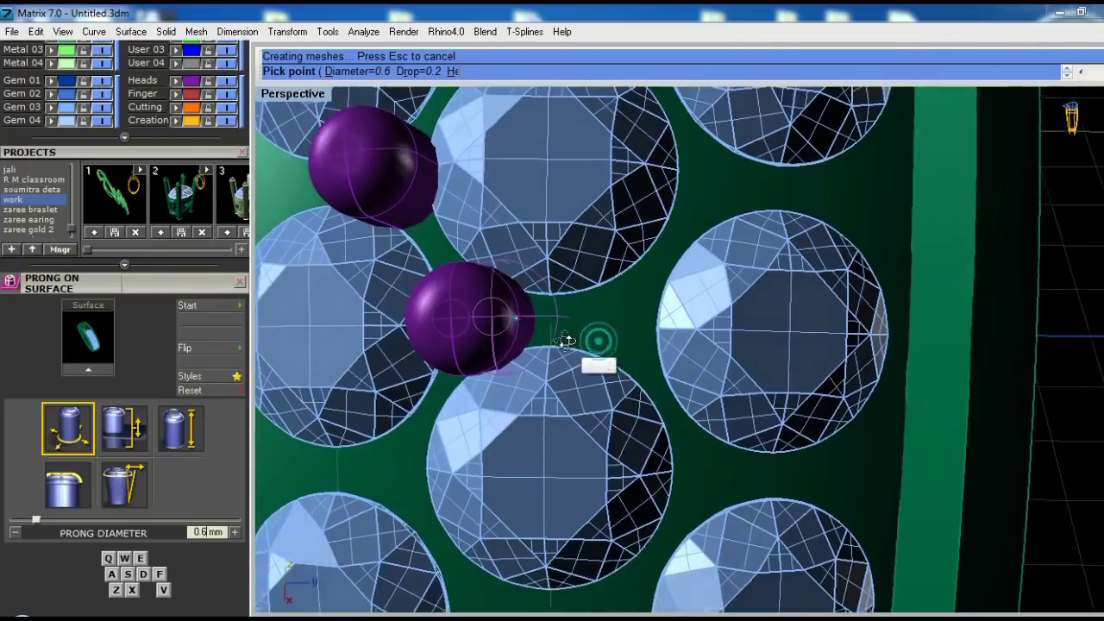
{"action": "left_click", "coordinate": [612, 324]}
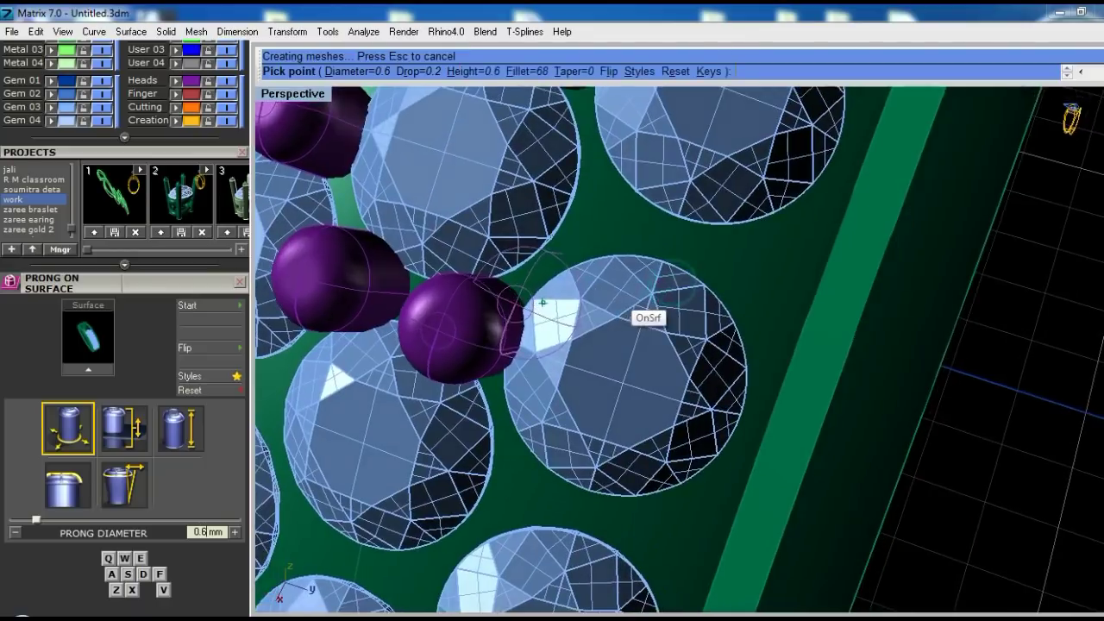
{"action": "left_click", "coordinate": [610, 223]}
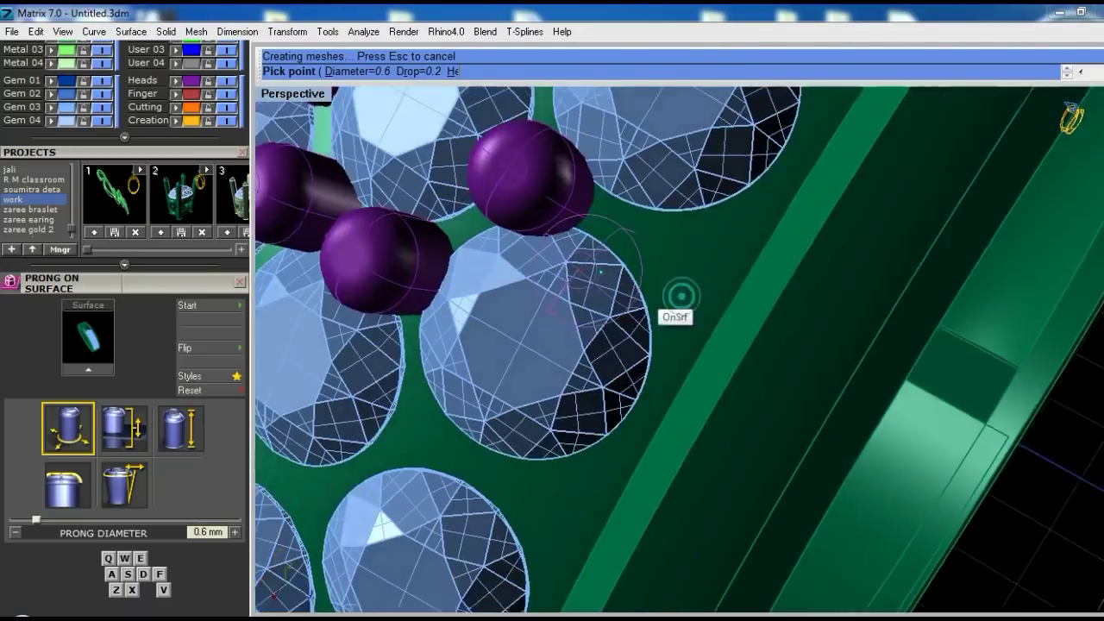
{"action": "left_click", "coordinate": [635, 345]}
{"action": "left_click", "coordinate": [683, 341]}
{"action": "left_click", "coordinate": [657, 328]}
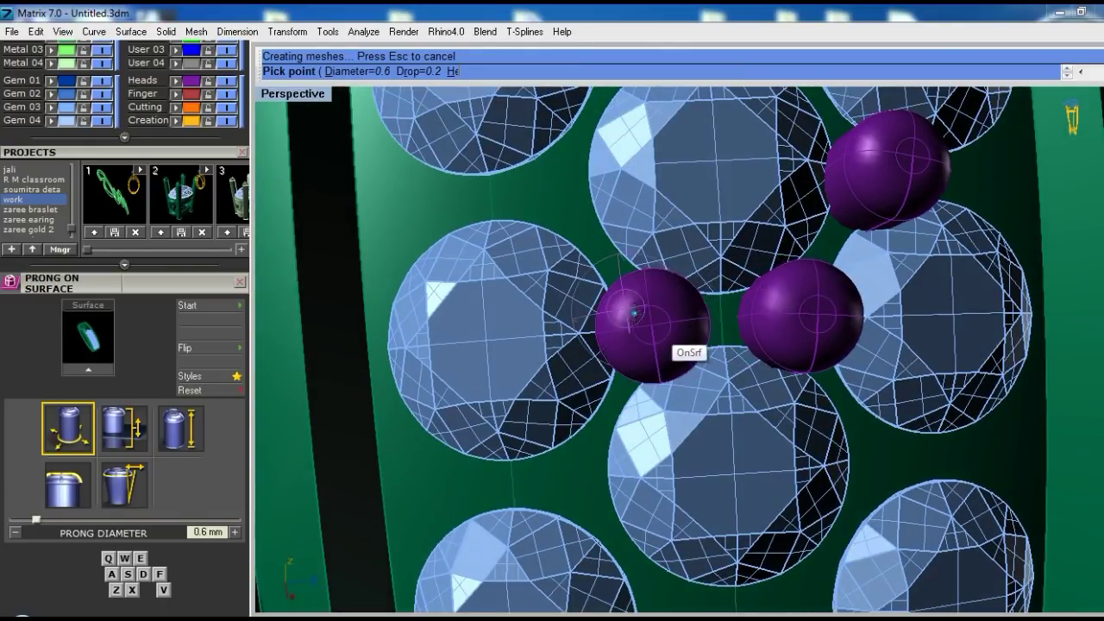
{"action": "left_click", "coordinate": [624, 263]}
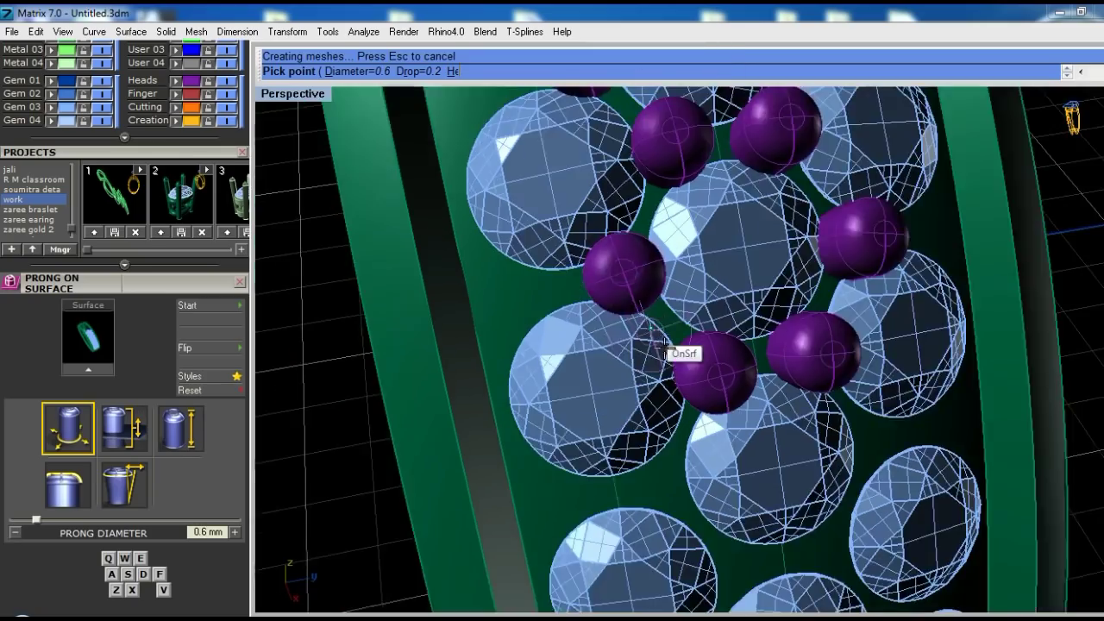
{"action": "scroll", "coordinate": [553, 354], "scroll_direction": "down", "scroll_amount": 3}
{"action": "scroll", "coordinate": [604, 371], "scroll_direction": "down", "scroll_amount": 3}
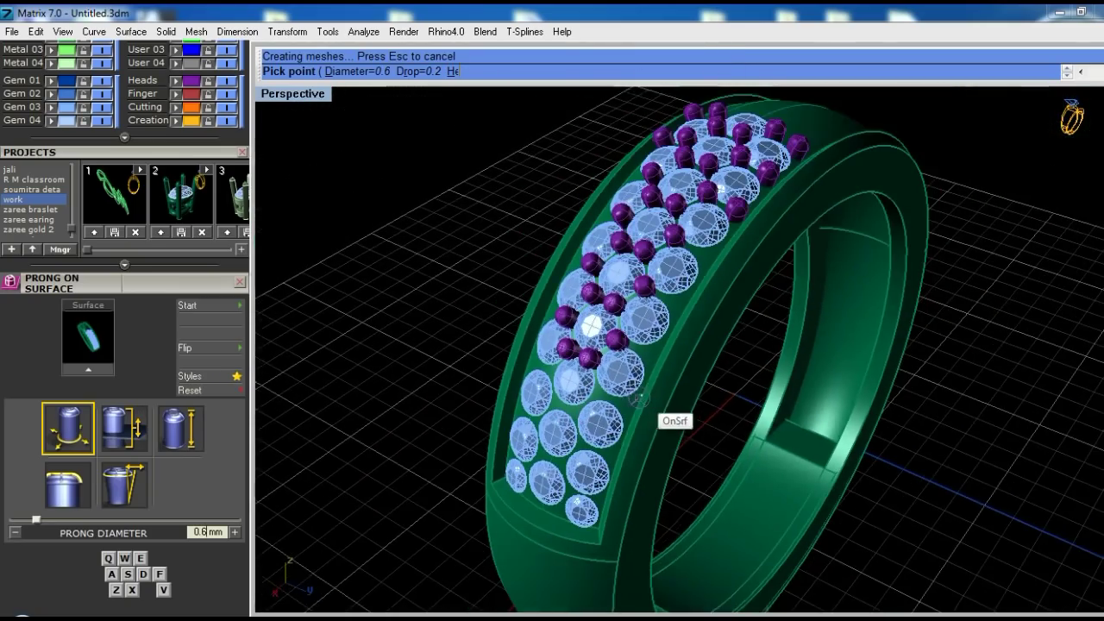
{"action": "scroll", "coordinate": [733, 276], "scroll_direction": "up", "scroll_amount": 3}
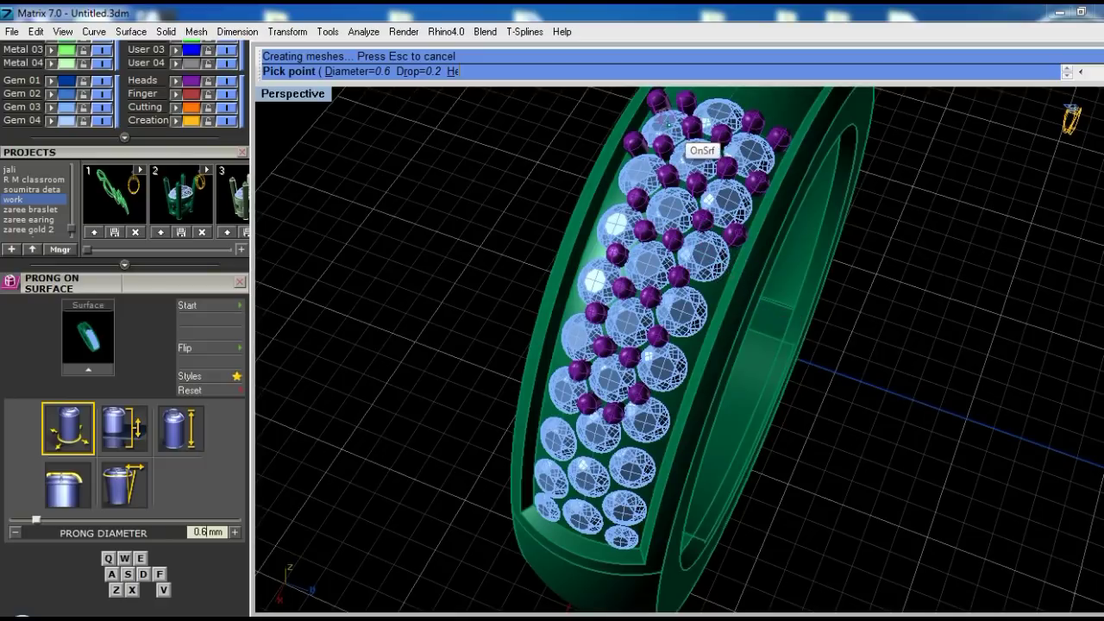
{"action": "scroll", "coordinate": [724, 291], "scroll_direction": "up", "scroll_amount": 3}
{"action": "scroll", "coordinate": [715, 268], "scroll_direction": "up", "scroll_amount": 2}
{"action": "scroll", "coordinate": [694, 250], "scroll_direction": "up", "scroll_amount": 2}
Raise the prong diameter and add prongs beside the outer gems and further gaps
{"action": "key", "text": "q"}
{"action": "scroll", "coordinate": [691, 250], "scroll_direction": "up", "scroll_amount": 2}
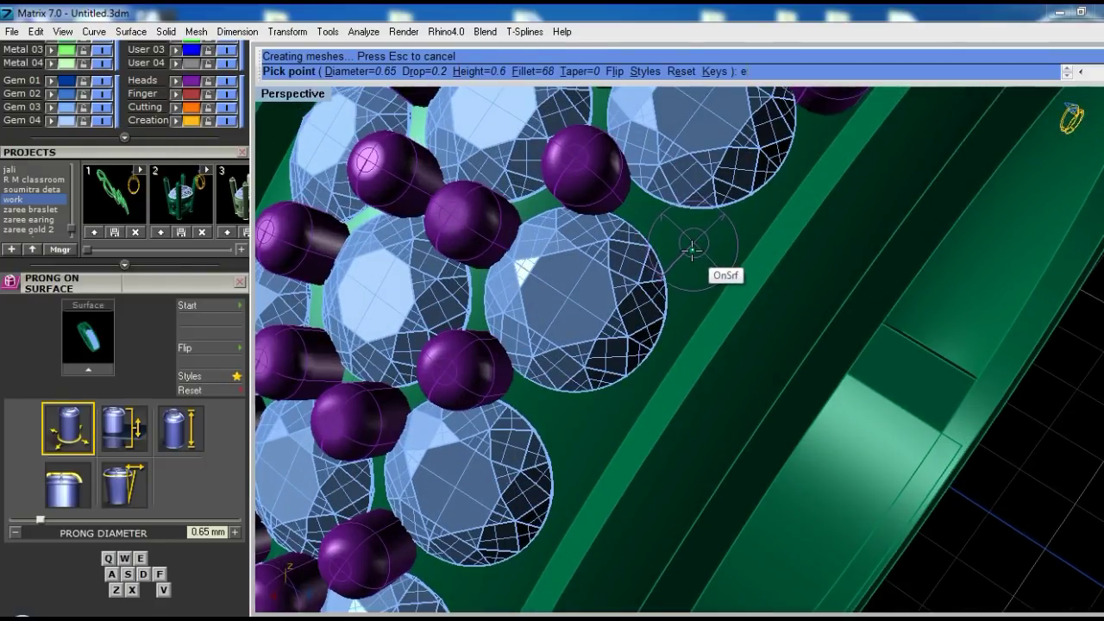
{"action": "scroll", "coordinate": [646, 331], "scroll_direction": "up", "scroll_amount": 2}
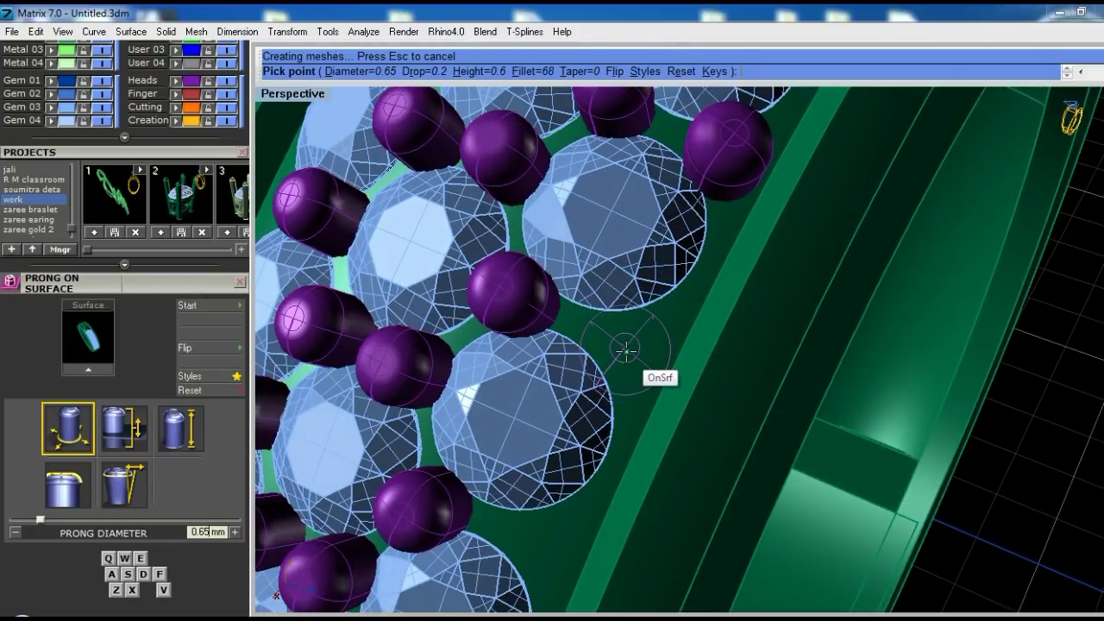
{"action": "scroll", "coordinate": [636, 348], "scroll_direction": "down", "scroll_amount": 2}
{"action": "scroll", "coordinate": [616, 334], "scroll_direction": "up", "scroll_amount": 2}
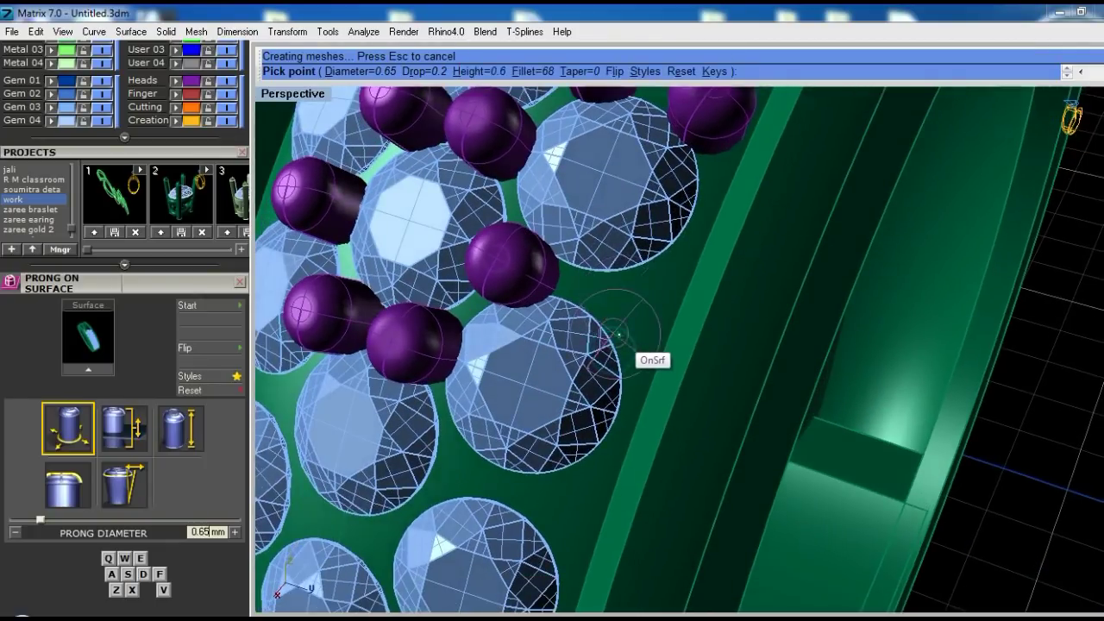
{"action": "left_click", "coordinate": [625, 307]}
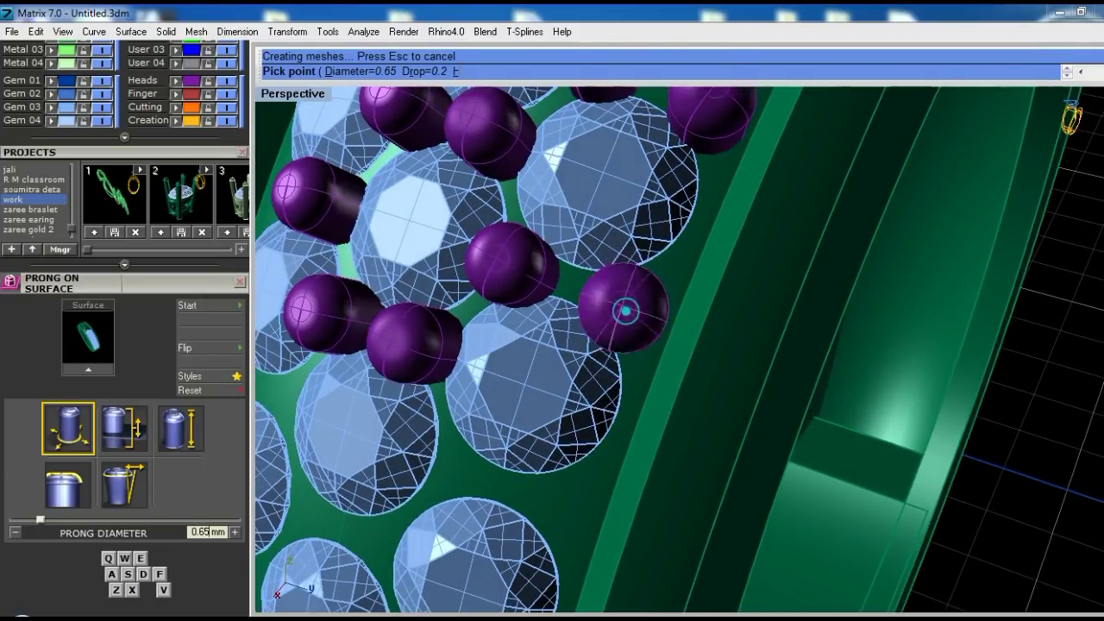
{"action": "scroll", "coordinate": [604, 380], "scroll_direction": "up", "scroll_amount": 1}
{"action": "scroll", "coordinate": [624, 345], "scroll_direction": "up", "scroll_amount": 2}
{"action": "left_click", "coordinate": [646, 313]}
{"action": "scroll", "coordinate": [646, 312], "scroll_direction": "up", "scroll_amount": 2}
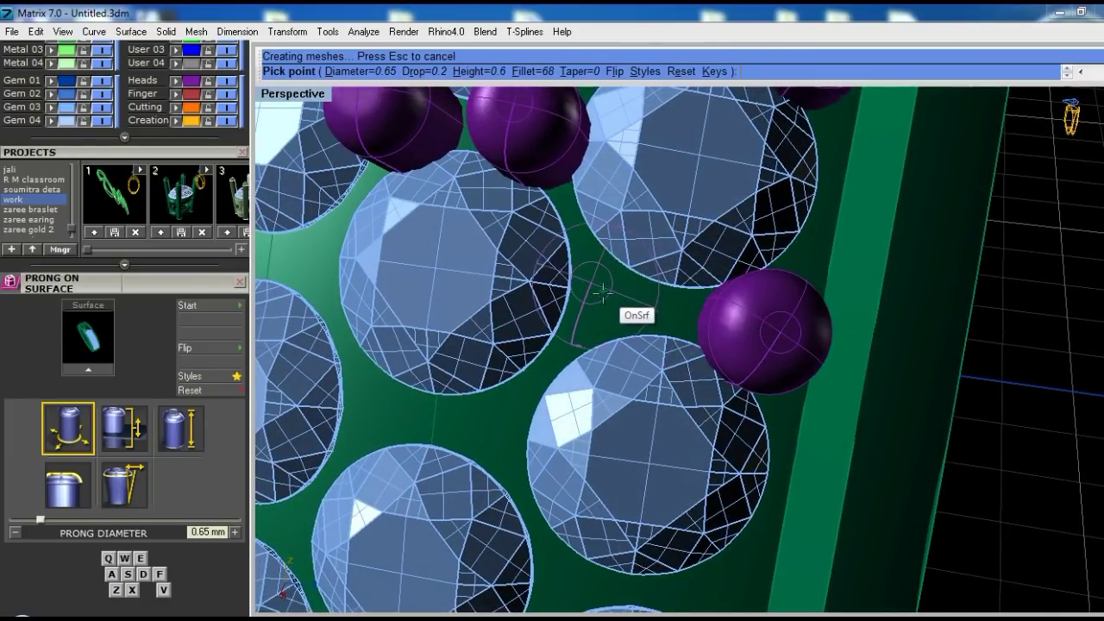
{"action": "right_click_drag", "start_coordinate": [606, 303], "coordinate": [579, 364]}
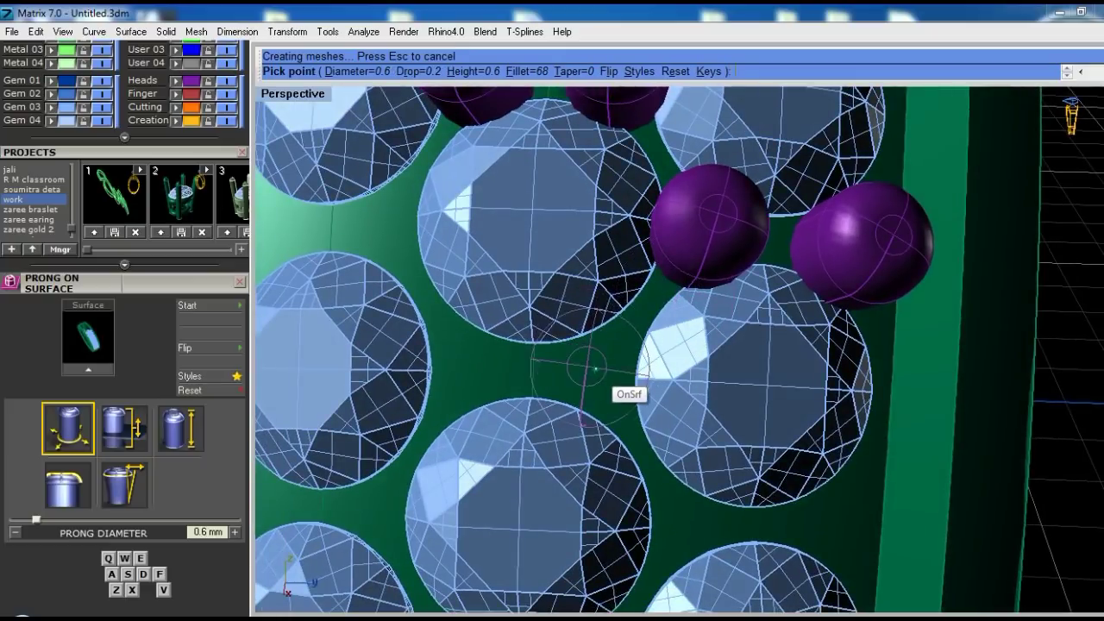
{"action": "left_click", "coordinate": [603, 376]}
{"action": "mouse_move", "coordinate": [638, 440]}
{"action": "right_mouse_down"}
{"action": "mouse_move", "coordinate": [565, 275]}
{"action": "mouse_move", "coordinate": [595, 288]}
{"action": "mouse_move", "coordinate": [602, 271]}
{"action": "right_mouse_up"}
{"action": "left_click", "coordinate": [571, 272]}
Add smaller 0.55 mm prongs around the end gems at the band's narrow end, then finish
{"action": "right_click_drag", "start_coordinate": [582, 343], "coordinate": [566, 293]}
{"action": "left_click", "coordinate": [585, 253]}
{"action": "mouse_move", "coordinate": [584, 253]}
{"action": "right_mouse_down"}
{"action": "mouse_move", "coordinate": [539, 259]}
{"action": "mouse_move", "coordinate": [503, 289]}
{"action": "right_mouse_up"}
{"action": "left_click", "coordinate": [504, 244]}
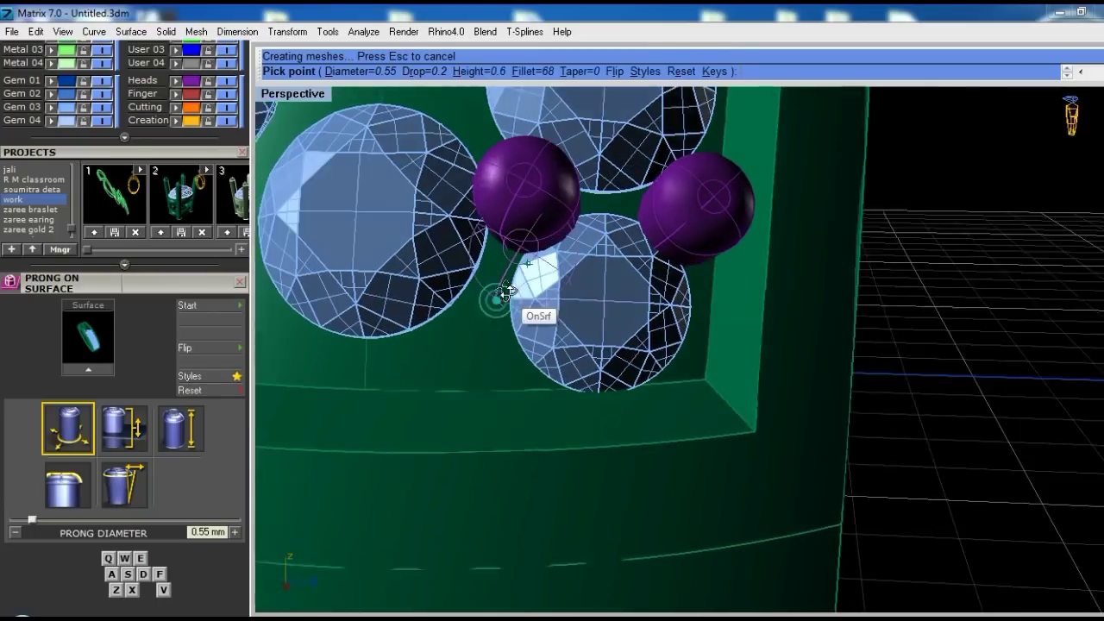
{"action": "left_click", "coordinate": [475, 328]}
{"action": "mouse_move", "coordinate": [486, 338]}
{"action": "right_mouse_down"}
{"action": "mouse_move", "coordinate": [547, 337]}
{"action": "mouse_move", "coordinate": [528, 293]}
{"action": "right_mouse_up"}
{"action": "key", "text": "BackSpace"}
{"action": "left_click", "coordinate": [488, 339]}
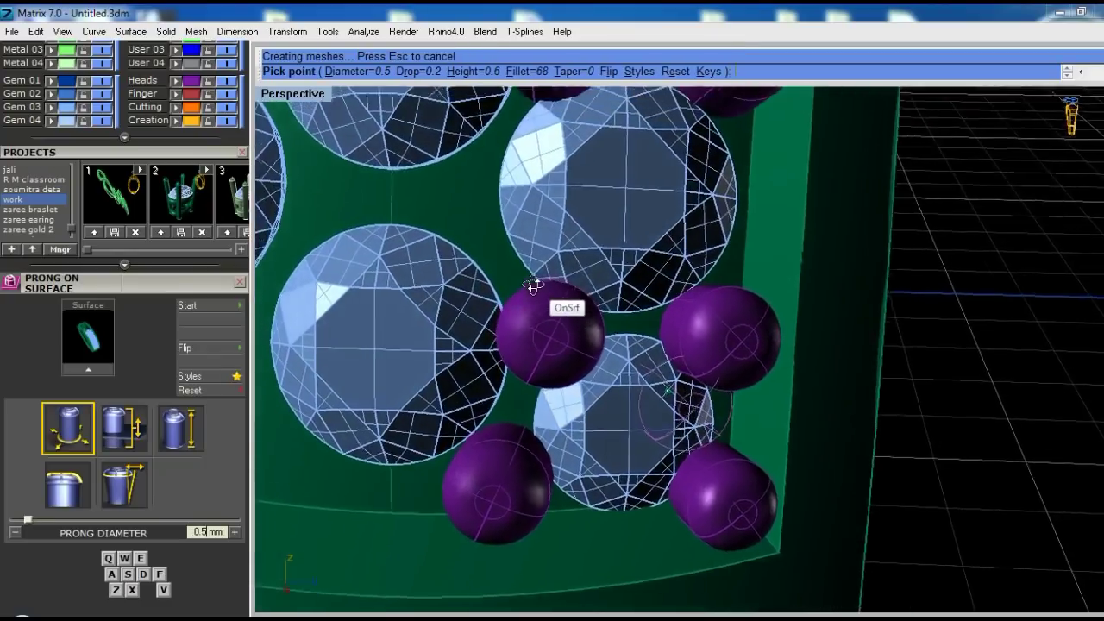
{"action": "type", "text": "5"}
{"action": "left_click", "coordinate": [475, 239]}
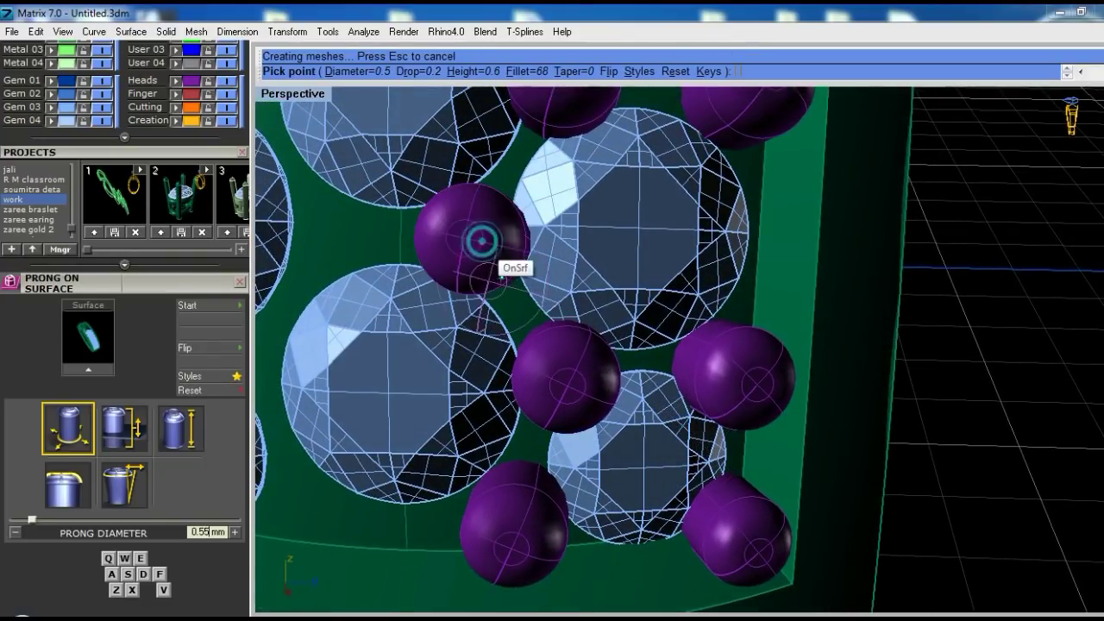
{"action": "scroll", "coordinate": [611, 366], "scroll_direction": "down", "scroll_amount": 5}
{"action": "right_click", "coordinate": [611, 366]}
{"action": "right_click_drag", "start_coordinate": [611, 366], "coordinate": [621, 341]}
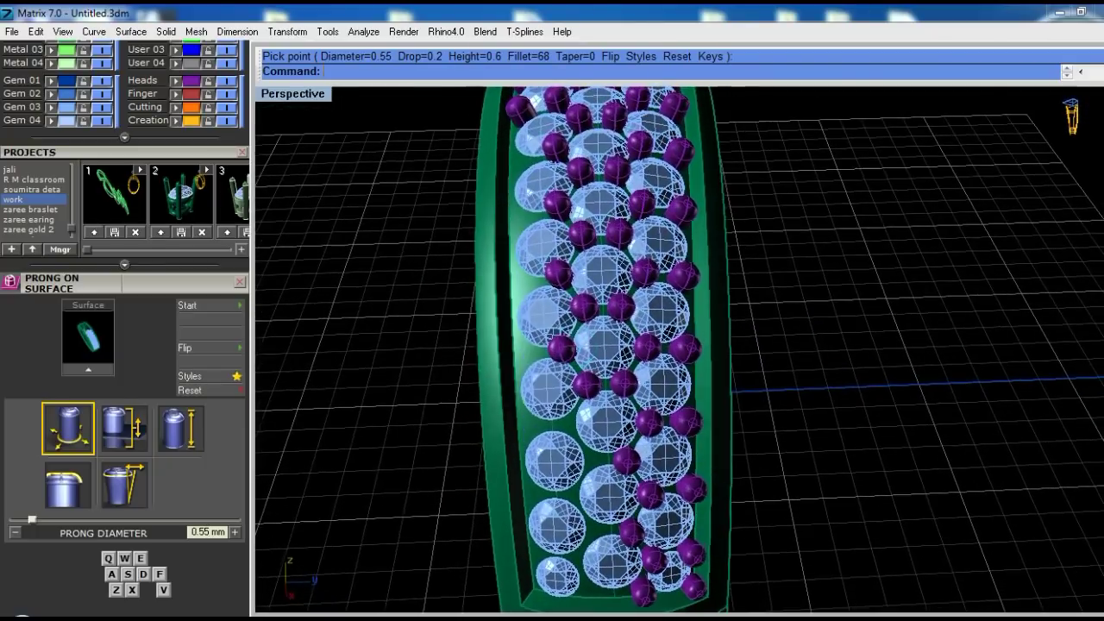
In the maximized Top view, mirror the upper-edge prongs from origin onto the bottom edge
{"action": "right_click_drag", "start_coordinate": [698, 375], "coordinate": [656, 380]}
{"action": "key", "text": "ctrl+F1"}
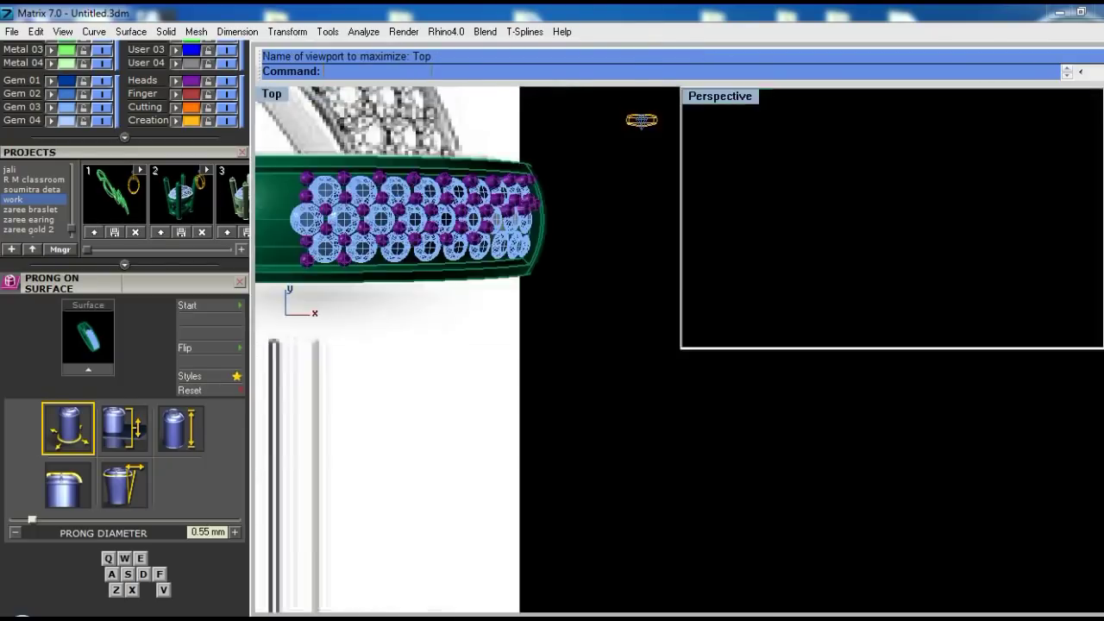
{"action": "left_click", "coordinate": [779, 302]}
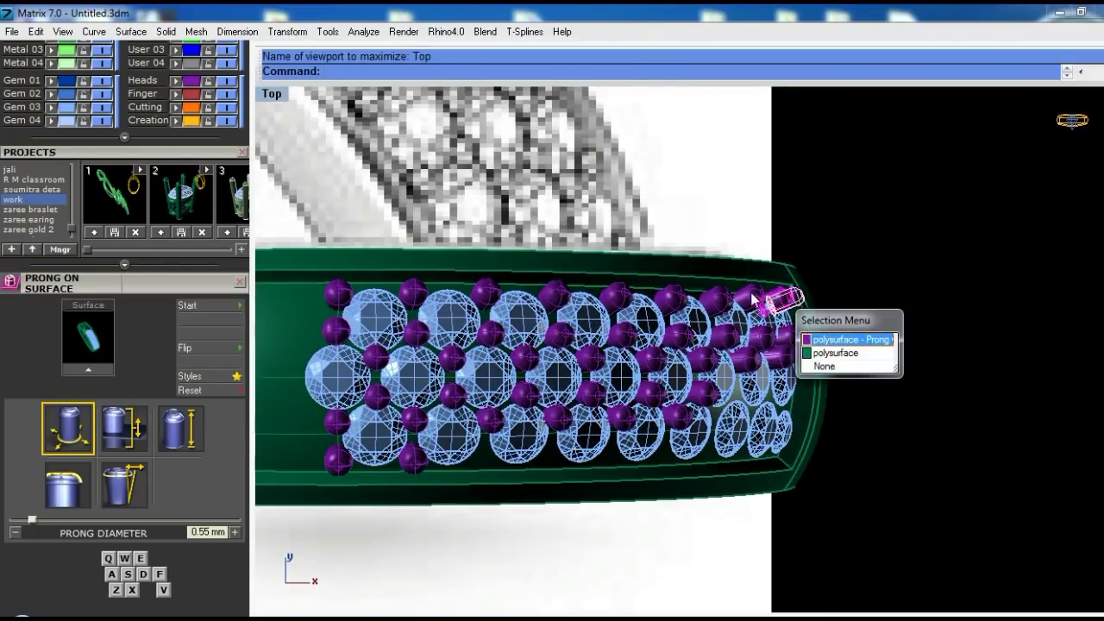
{"action": "left_click", "coordinate": [824, 335]}
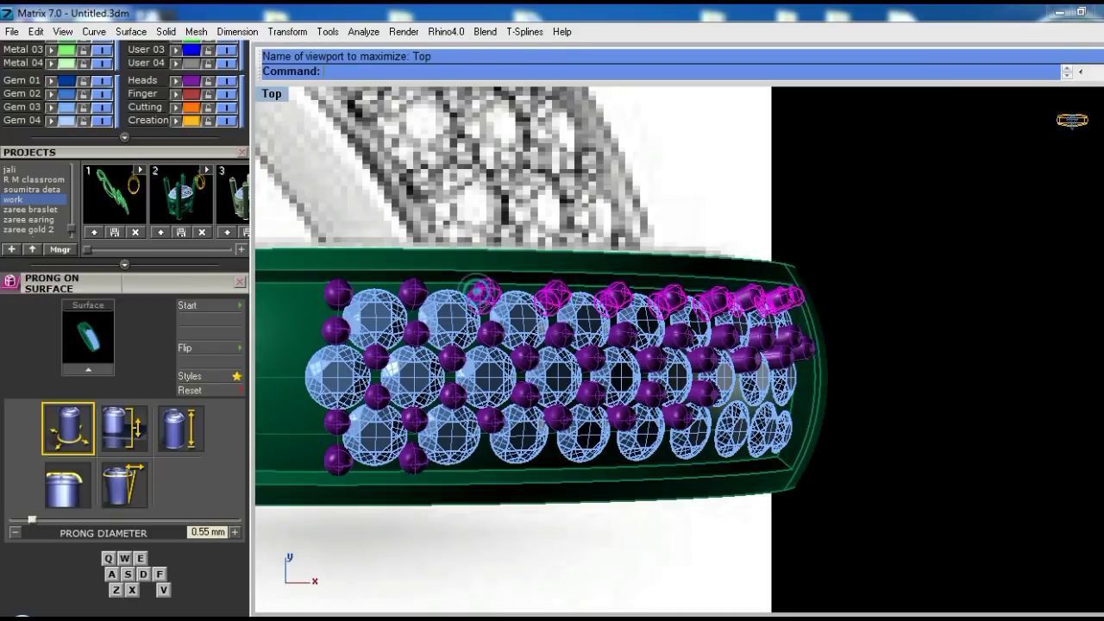
{"action": "key", "text": "m"}
{"action": "key", "text": "Return"}
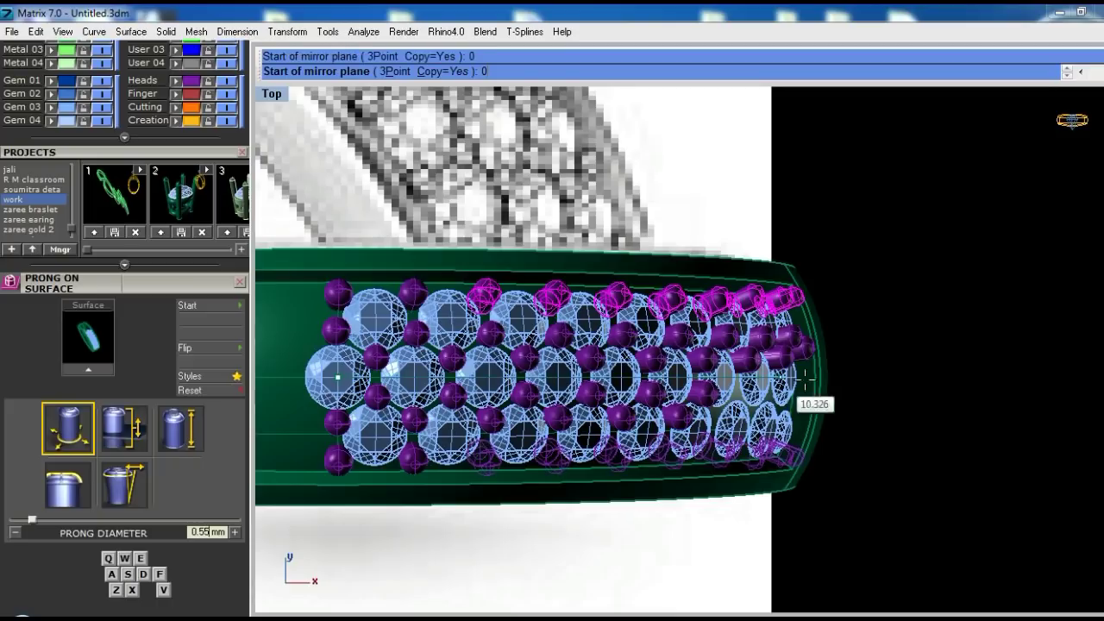
{"action": "left_click", "coordinate": [826, 377]}
{"action": "scroll", "coordinate": [794, 355], "scroll_direction": "up", "scroll_amount": 2}
{"action": "left_click_drag", "start_coordinate": [742, 329], "coordinate": [692, 328]}
Retry and cancel further mirror attempts, check the views, then select all the prongs
{"action": "key", "text": "Return"}
{"action": "type", "text": "0"}
{"action": "key", "text": "Return"}
{"action": "right_click_drag", "start_coordinate": [776, 396], "coordinate": [723, 397]}
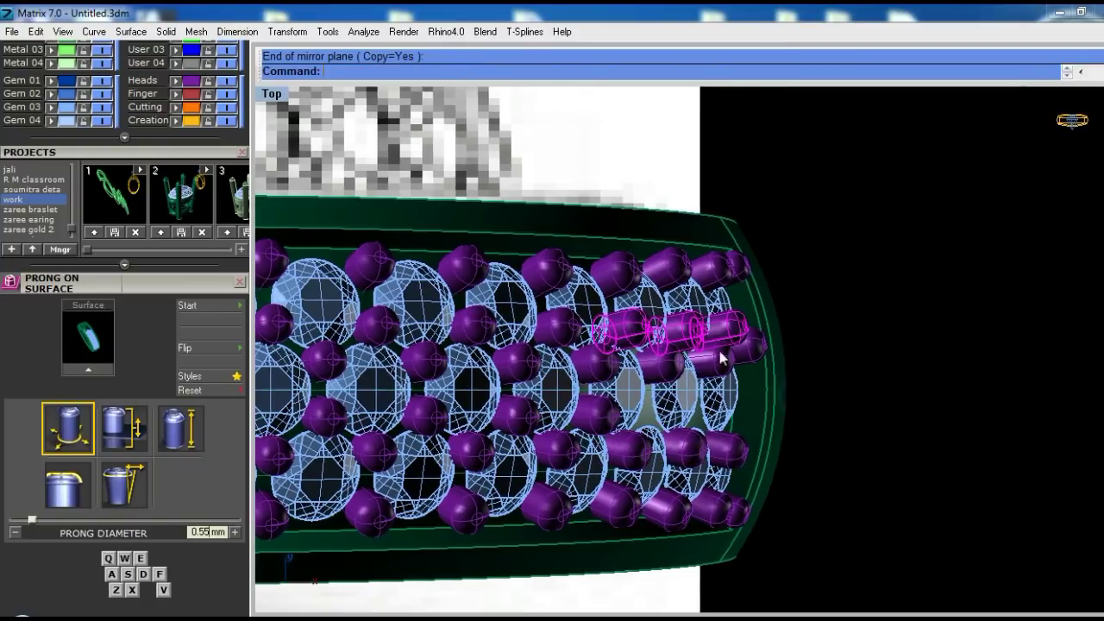
{"action": "scroll", "coordinate": [690, 380], "scroll_direction": "up", "scroll_amount": 1}
{"action": "key", "text": "Return"}
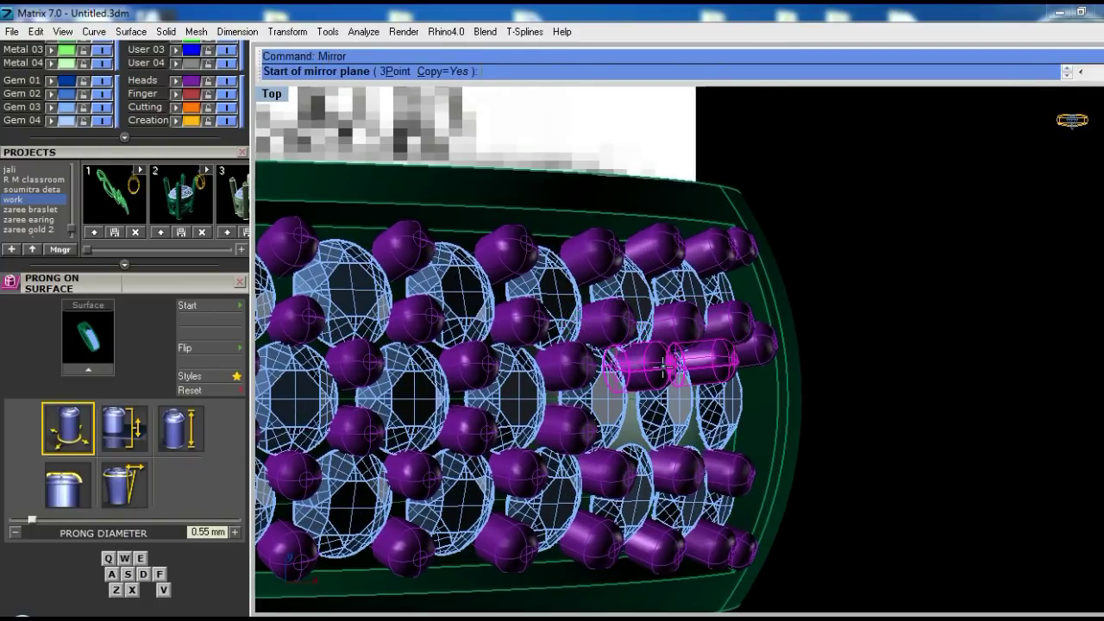
{"action": "type", "text": "0"}
{"action": "key", "text": "Escape"}
{"action": "key", "text": "F4"}
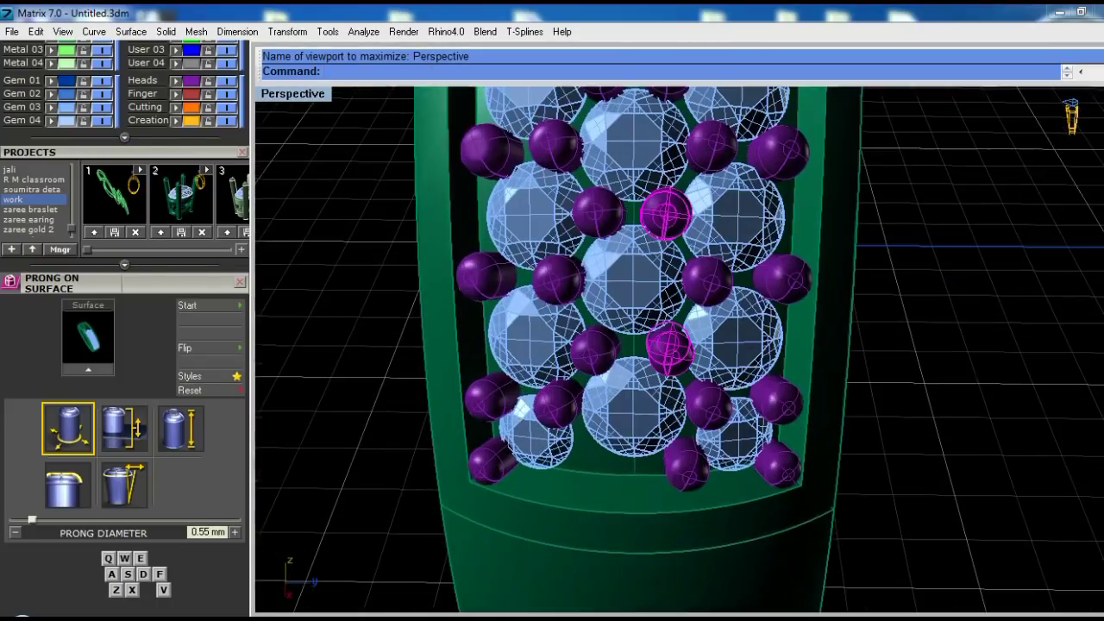
{"action": "key", "text": "F1"}
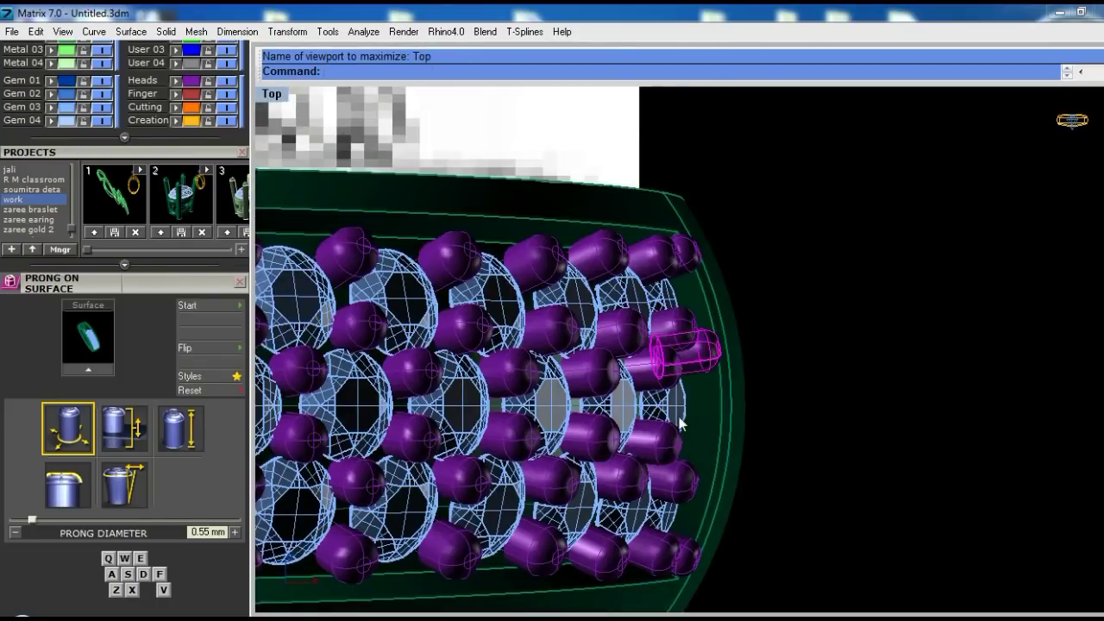
{"action": "key", "text": "Return"}
{"action": "key", "text": "Escape"}
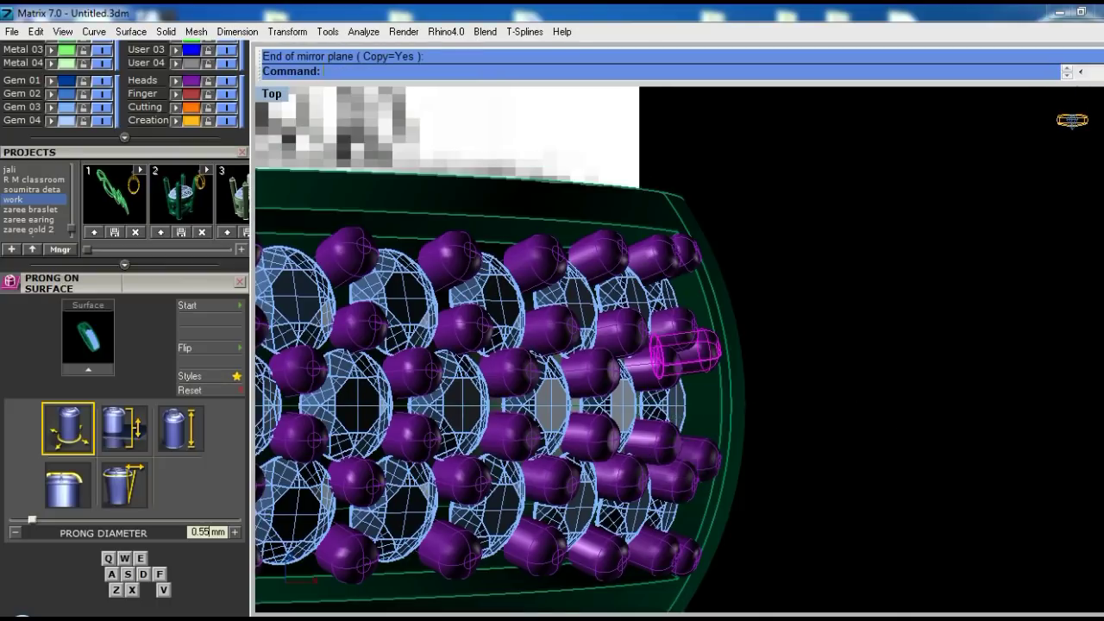
{"action": "key", "text": "F3"}
{"action": "key", "text": "F4"}
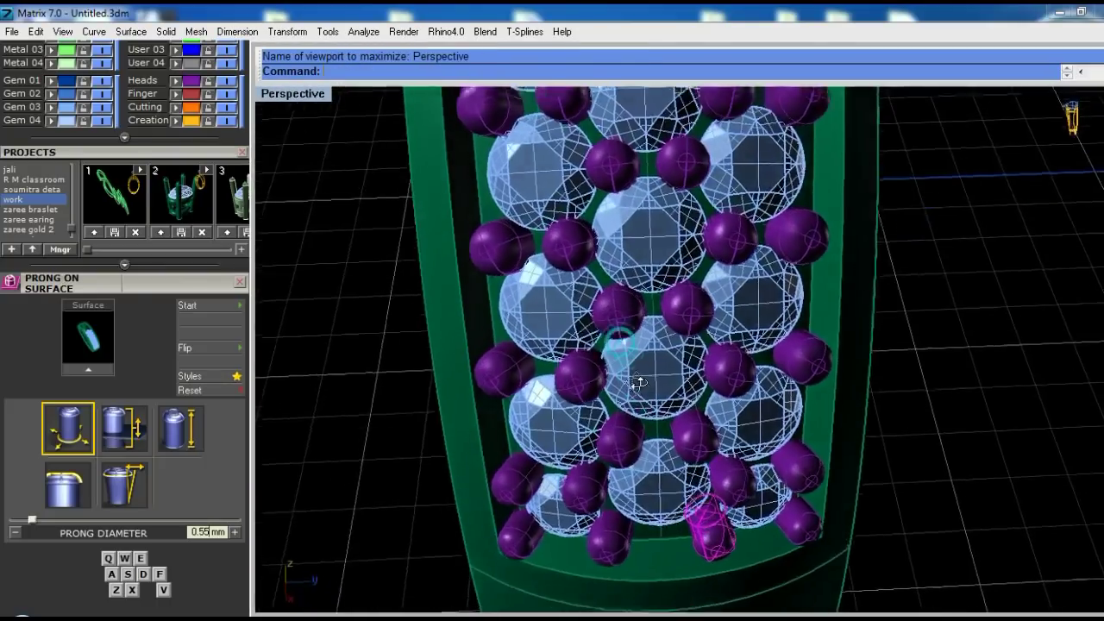
{"action": "left_click", "coordinate": [697, 452]}
Add the stones to the prong selection, leaving out the stone on the centreline
{"action": "right_click_drag", "start_coordinate": [697, 452], "coordinate": [707, 319]}
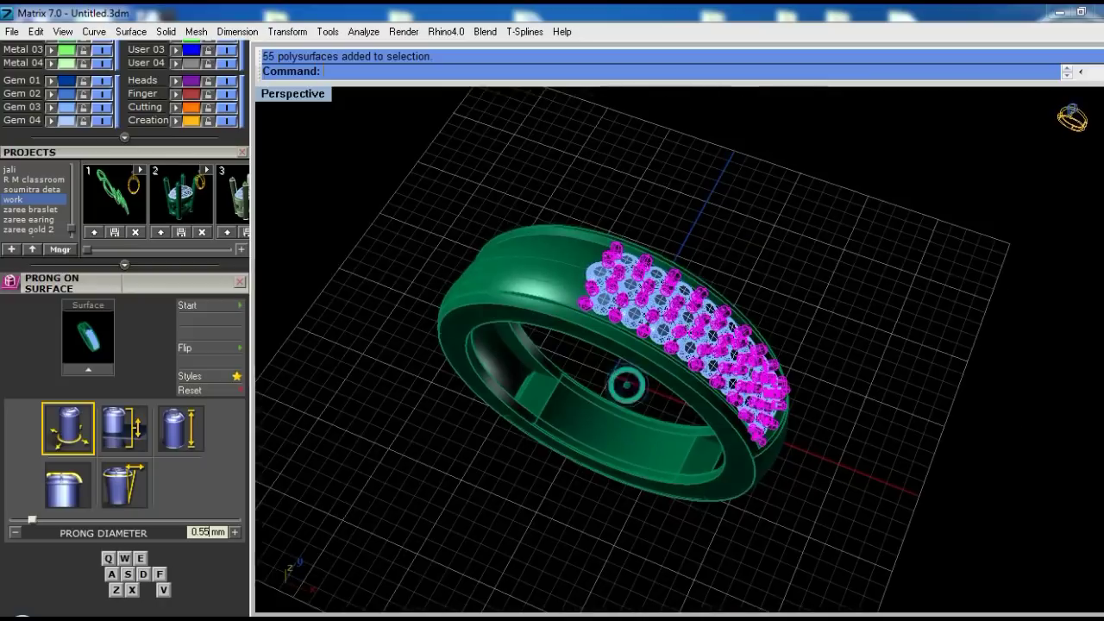
{"action": "scroll", "coordinate": [576, 338], "scroll_direction": "up", "scroll_amount": 3}
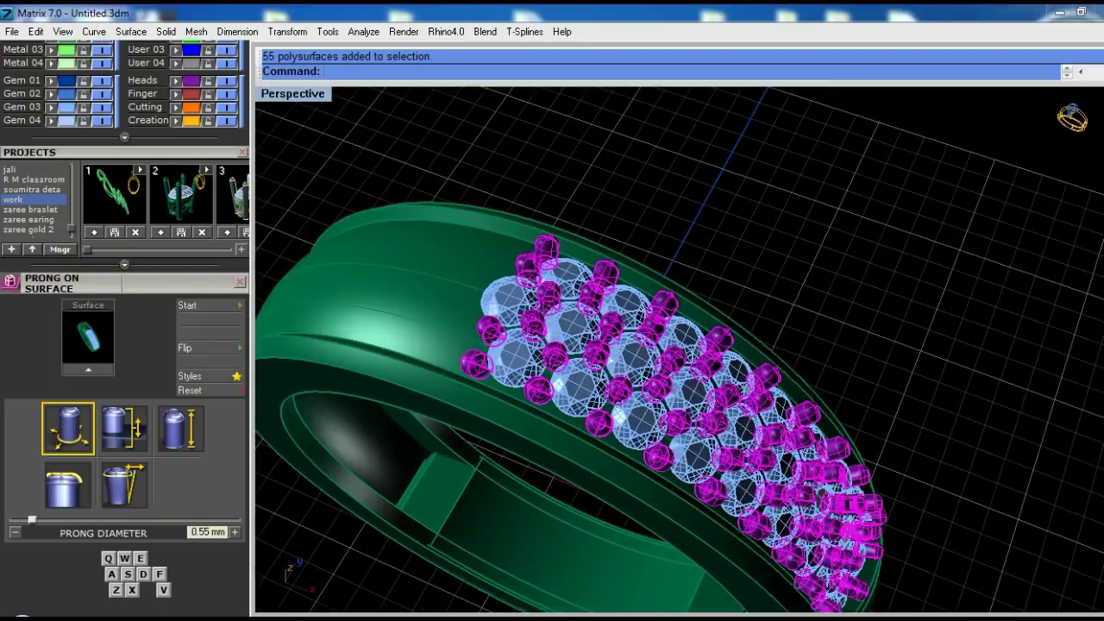
{"action": "left_click", "coordinate": [586, 342], "text": "shift"}
{"action": "right_click_drag", "start_coordinate": [587, 342], "coordinate": [566, 341]}
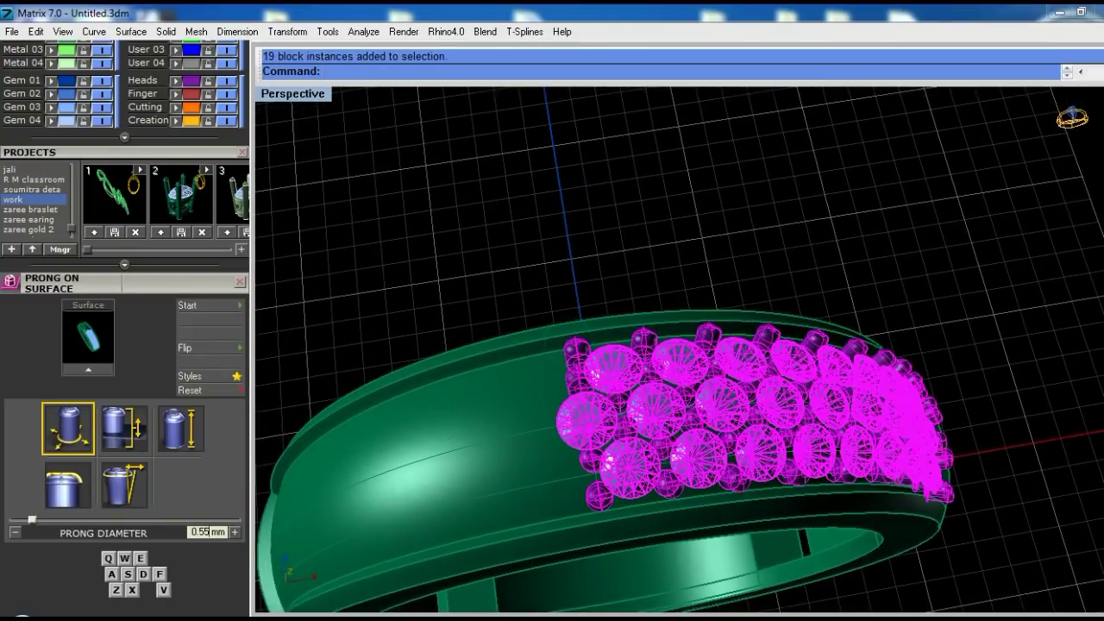
{"action": "left_click", "coordinate": [579, 421], "text": "ctrl"}
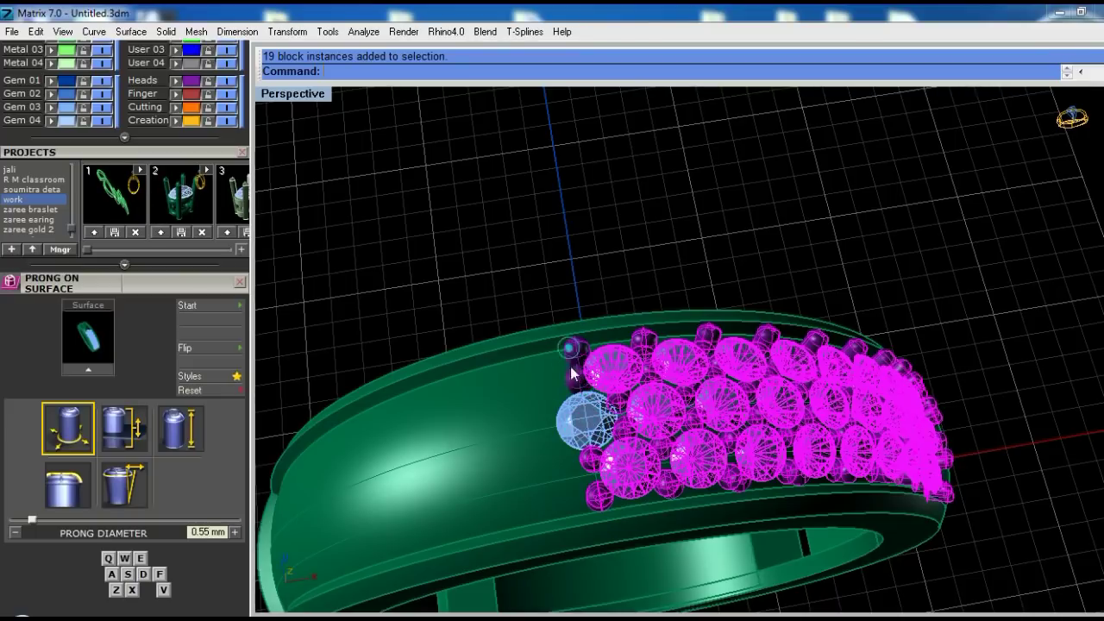
In Top view, mirror the stones and prongs through the centre stone across the band
{"action": "key", "text": "ctrl+F1"}
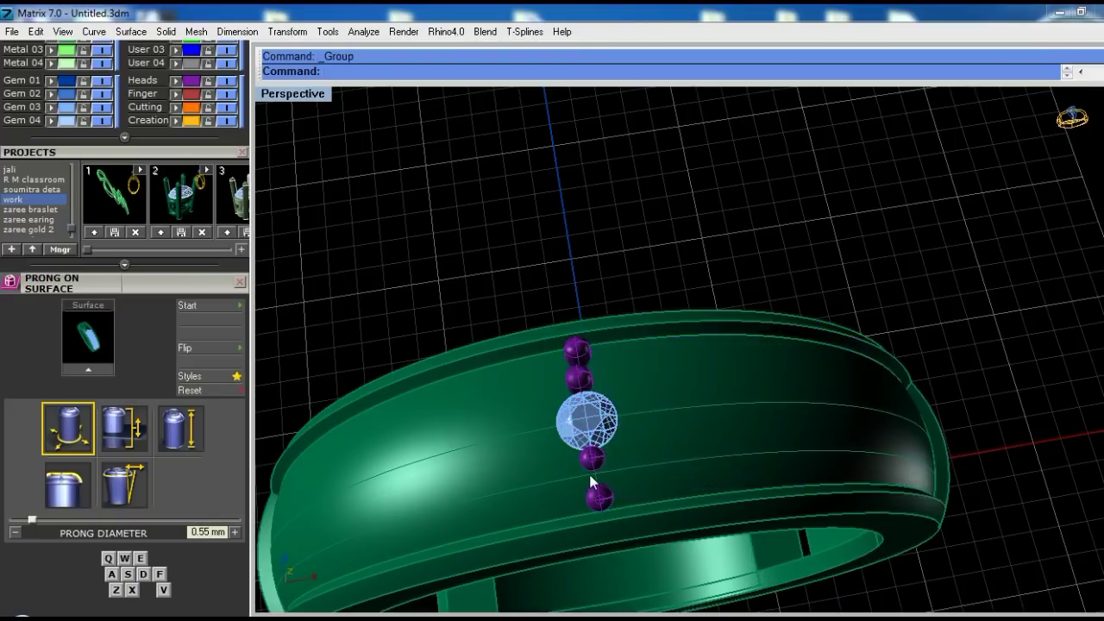
{"action": "scroll", "coordinate": [832, 476], "scroll_direction": "down", "scroll_amount": 3}
{"action": "scroll", "coordinate": [665, 349], "scroll_direction": "down", "scroll_amount": 2}
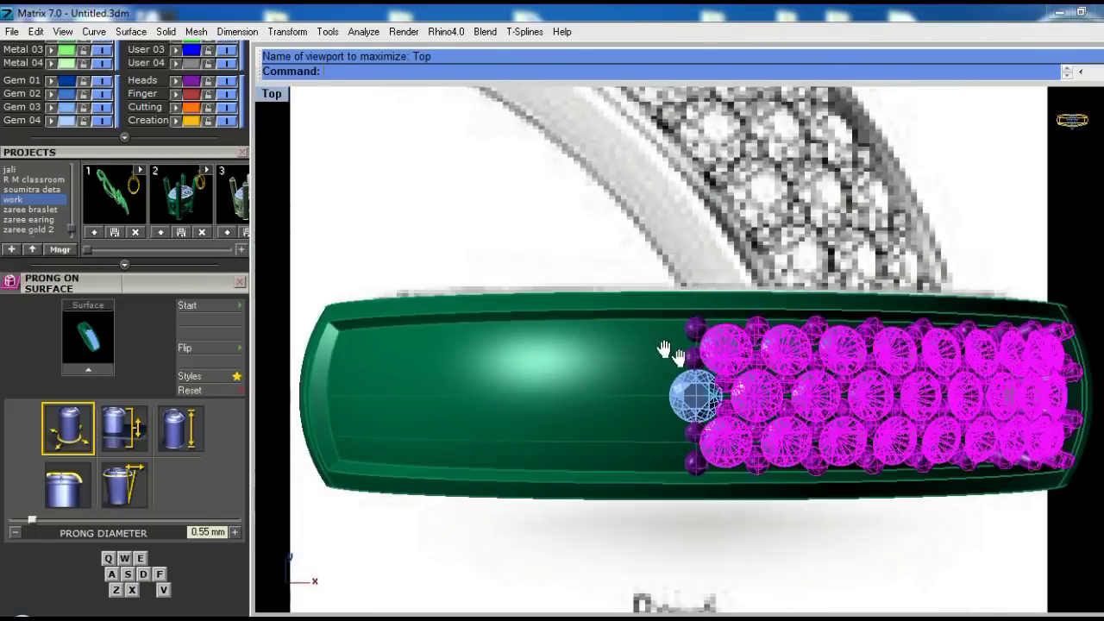
{"action": "scroll", "coordinate": [695, 381], "scroll_direction": "down", "scroll_amount": 2}
{"action": "type", "text": "mirror"}
{"action": "key", "text": "Return"}
{"action": "left_click", "coordinate": [652, 352]}
{"action": "left_click", "coordinate": [624, 201]}
Return to perspective, orbit the ring upright, and hide the grid and axes
{"action": "key", "text": "ctrl+F4"}
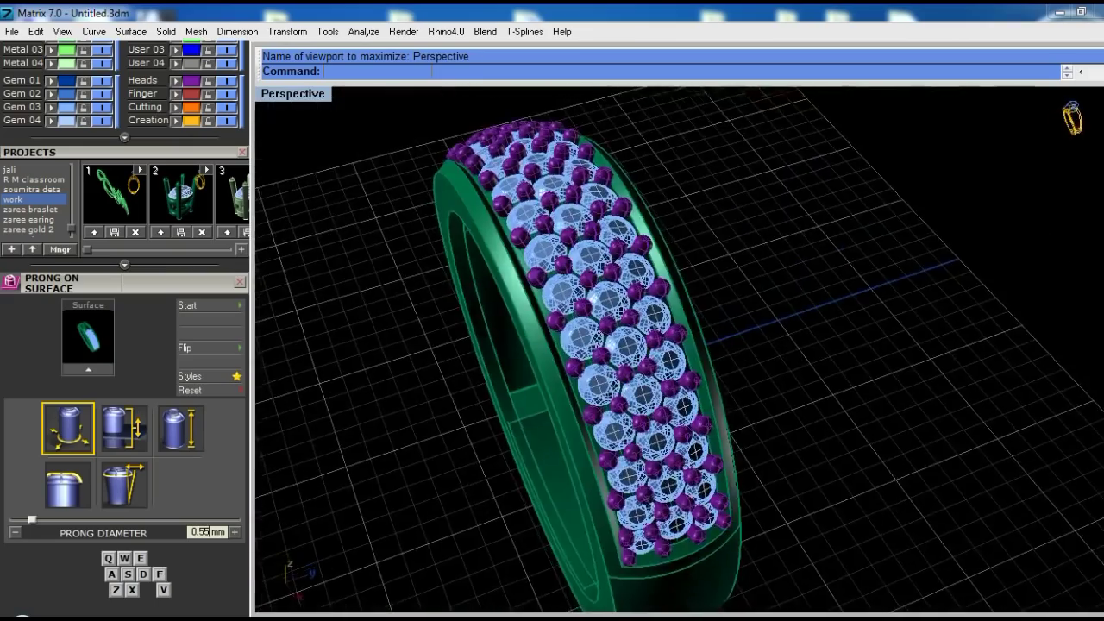
{"action": "mouse_move", "coordinate": [470, 289]}
{"action": "right_mouse_down"}
{"action": "mouse_move", "coordinate": [598, 362]}
{"action": "mouse_move", "coordinate": [656, 451]}
{"action": "mouse_move", "coordinate": [729, 491]}
{"action": "mouse_move", "coordinate": [740, 436]}
{"action": "mouse_move", "coordinate": [753, 431]}
{"action": "right_mouse_up"}
{"action": "key", "text": "F7"}
{"action": "right_click_drag", "start_coordinate": [721, 395], "coordinate": [705, 427]}
Switch to Rendered display to show yellow gold and diamonds, tilting to view the top
{"action": "scroll", "coordinate": [154, 288], "scroll_direction": "up", "scroll_amount": 1}
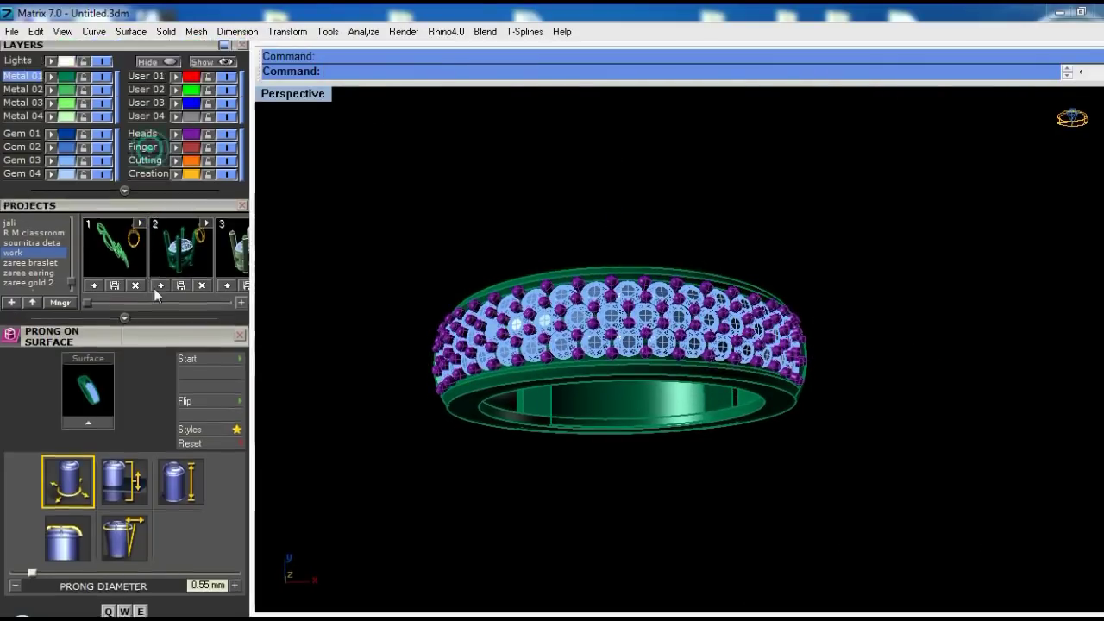
{"action": "scroll", "coordinate": [200, 216], "scroll_direction": "up", "scroll_amount": 4}
{"action": "right_click_drag", "start_coordinate": [690, 332], "coordinate": [690, 367]}
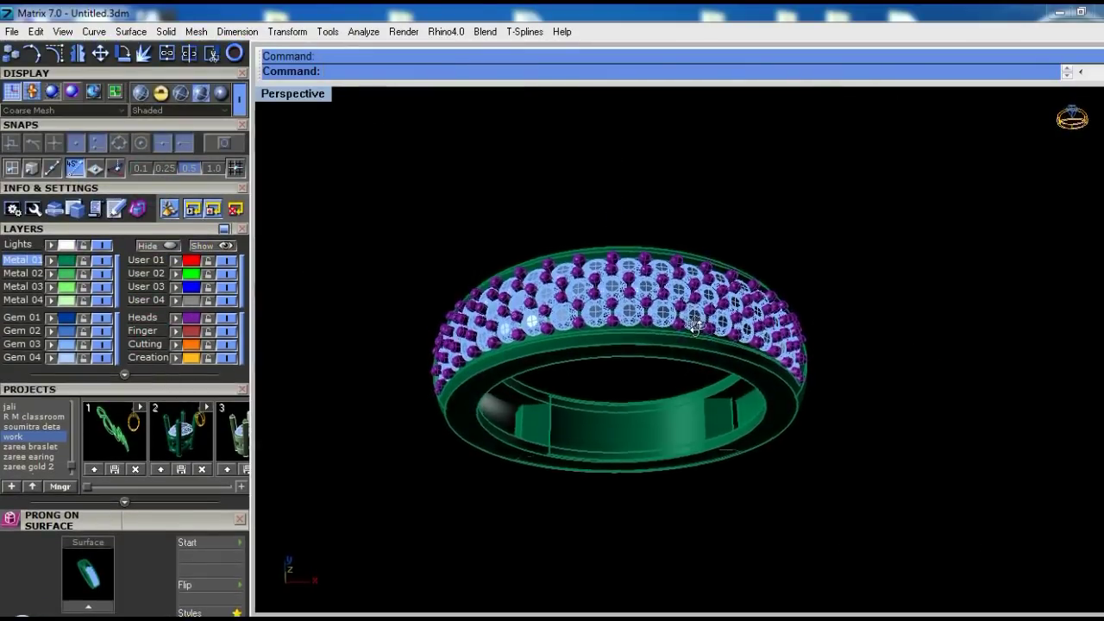
{"action": "left_click", "coordinate": [148, 93]}
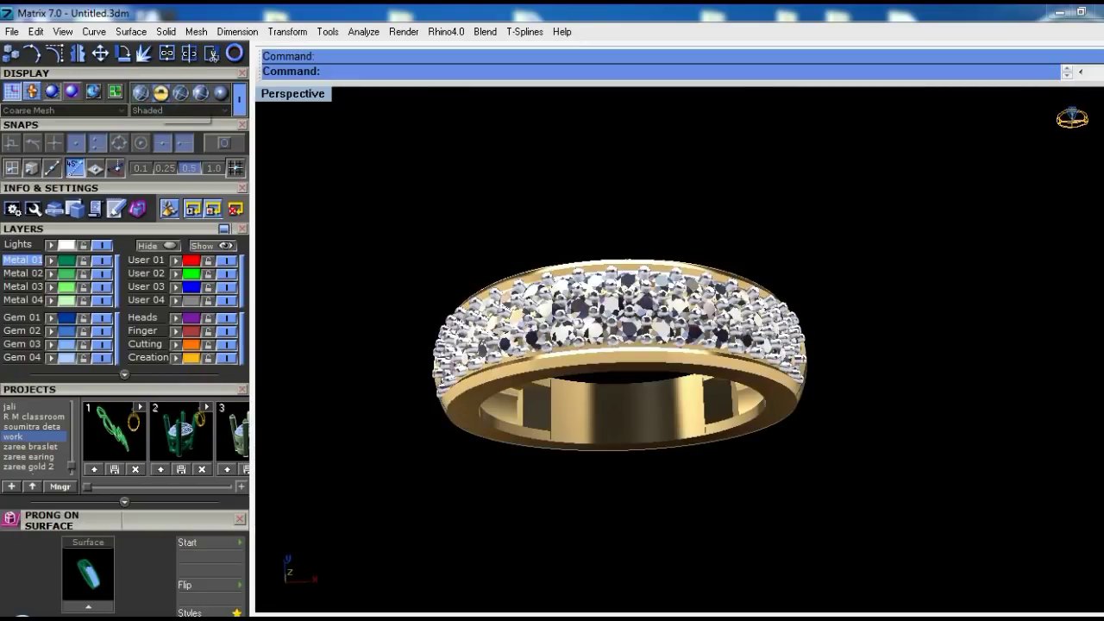
{"action": "right_click_drag", "start_coordinate": [698, 356], "coordinate": [670, 343]}
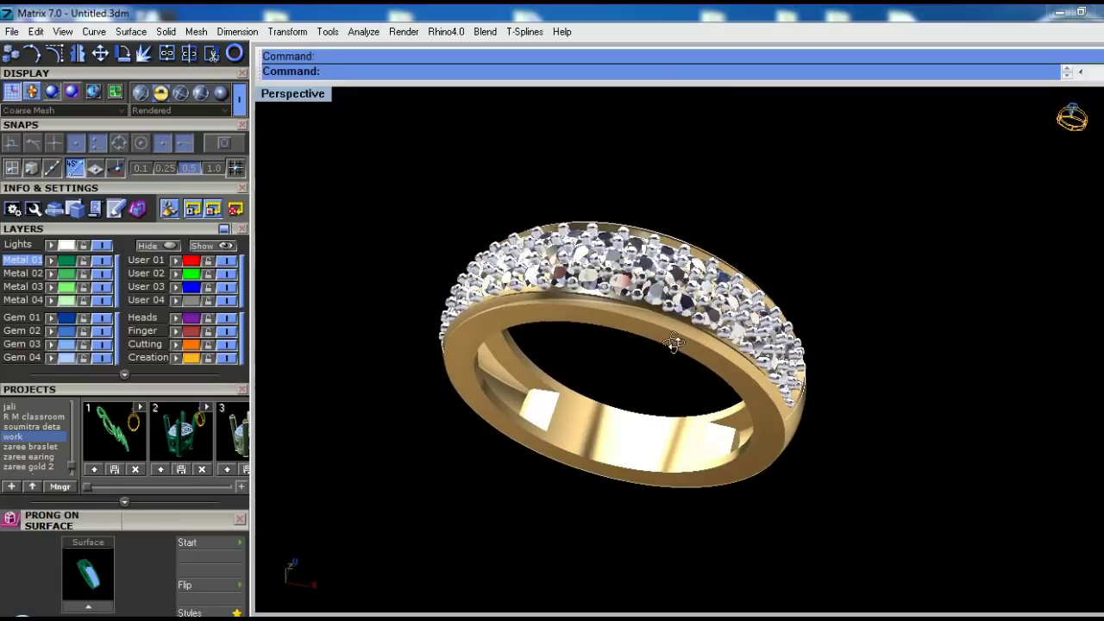
{"action": "scroll", "coordinate": [670, 342], "scroll_direction": "up", "scroll_amount": 2}
{"action": "scroll", "coordinate": [681, 349], "scroll_direction": "up", "scroll_amount": 2}
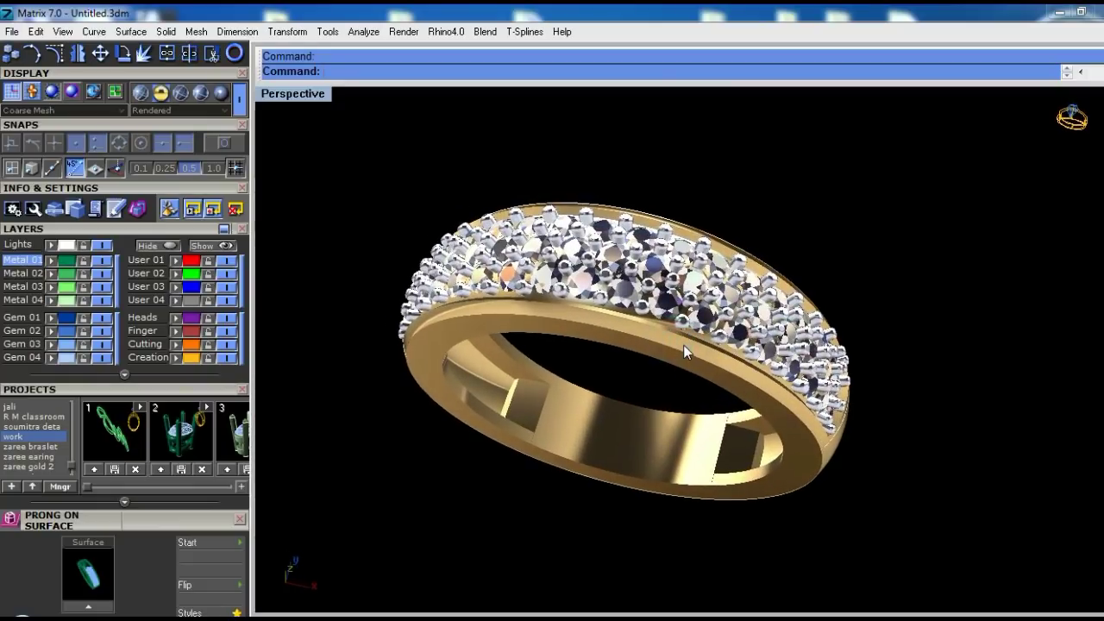